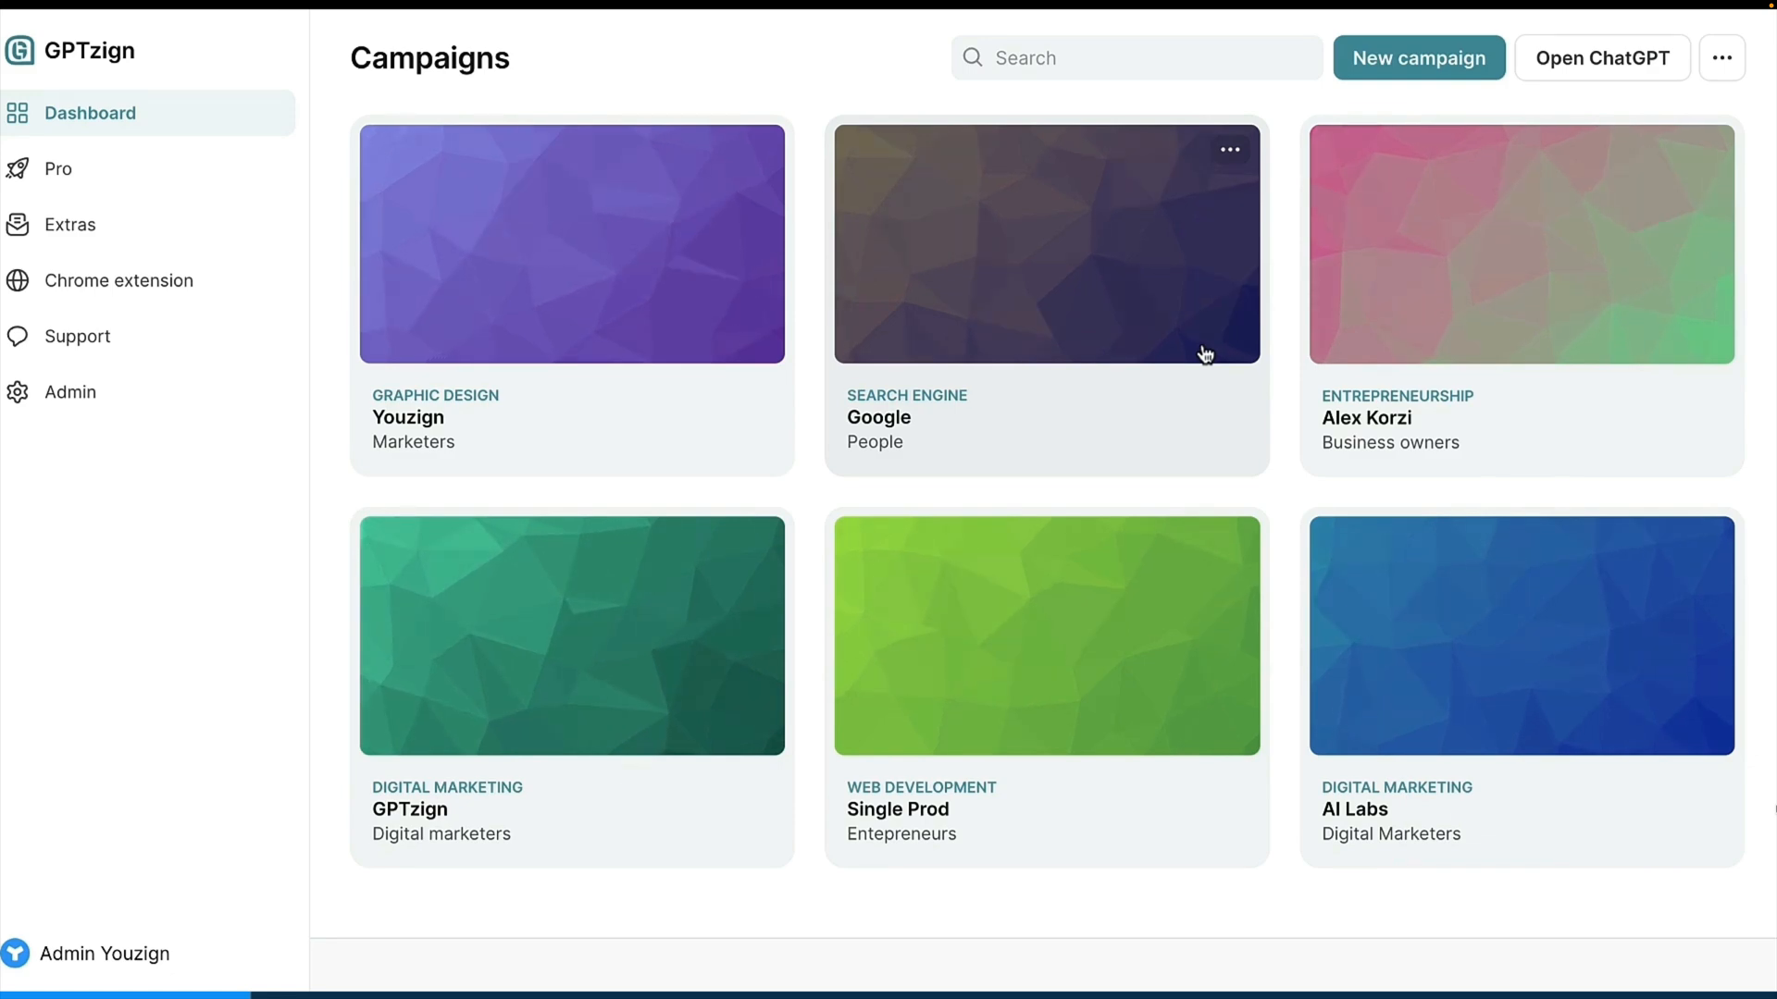
# Start a new campaign with the campaign name "youzign launch" and the brand name "youzign".
pyautogui.click(1405, 65)
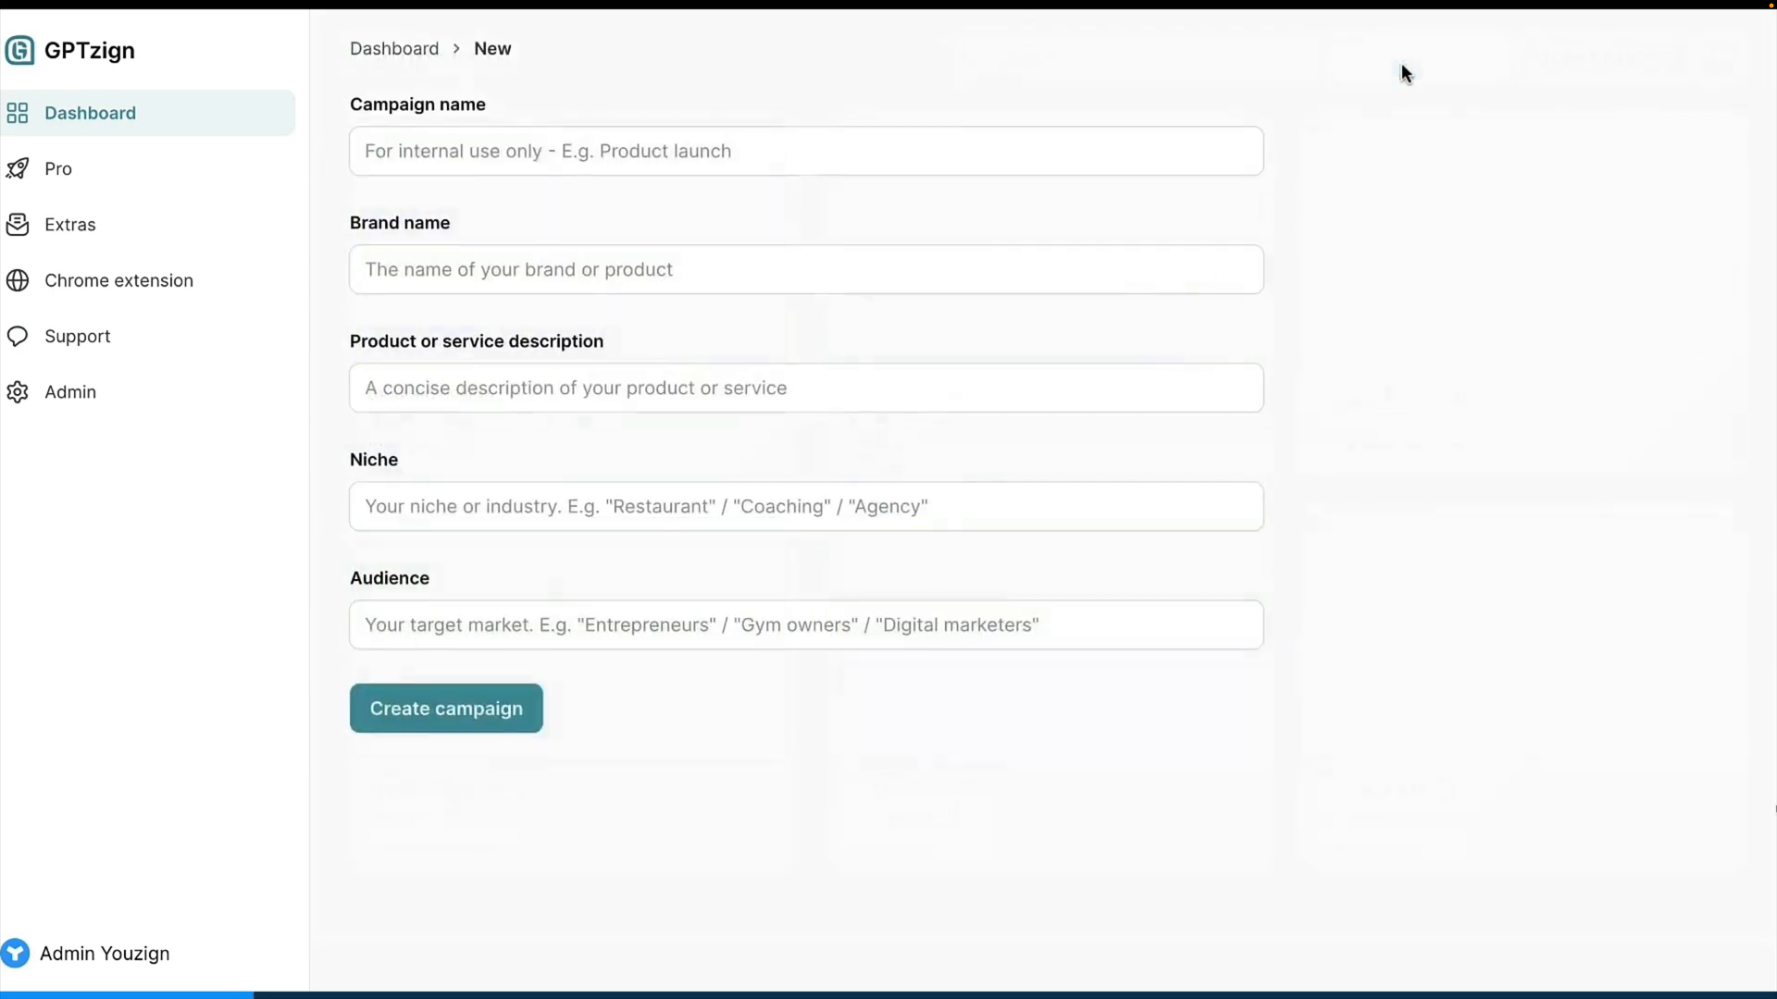
pyautogui.click(1092, 154)
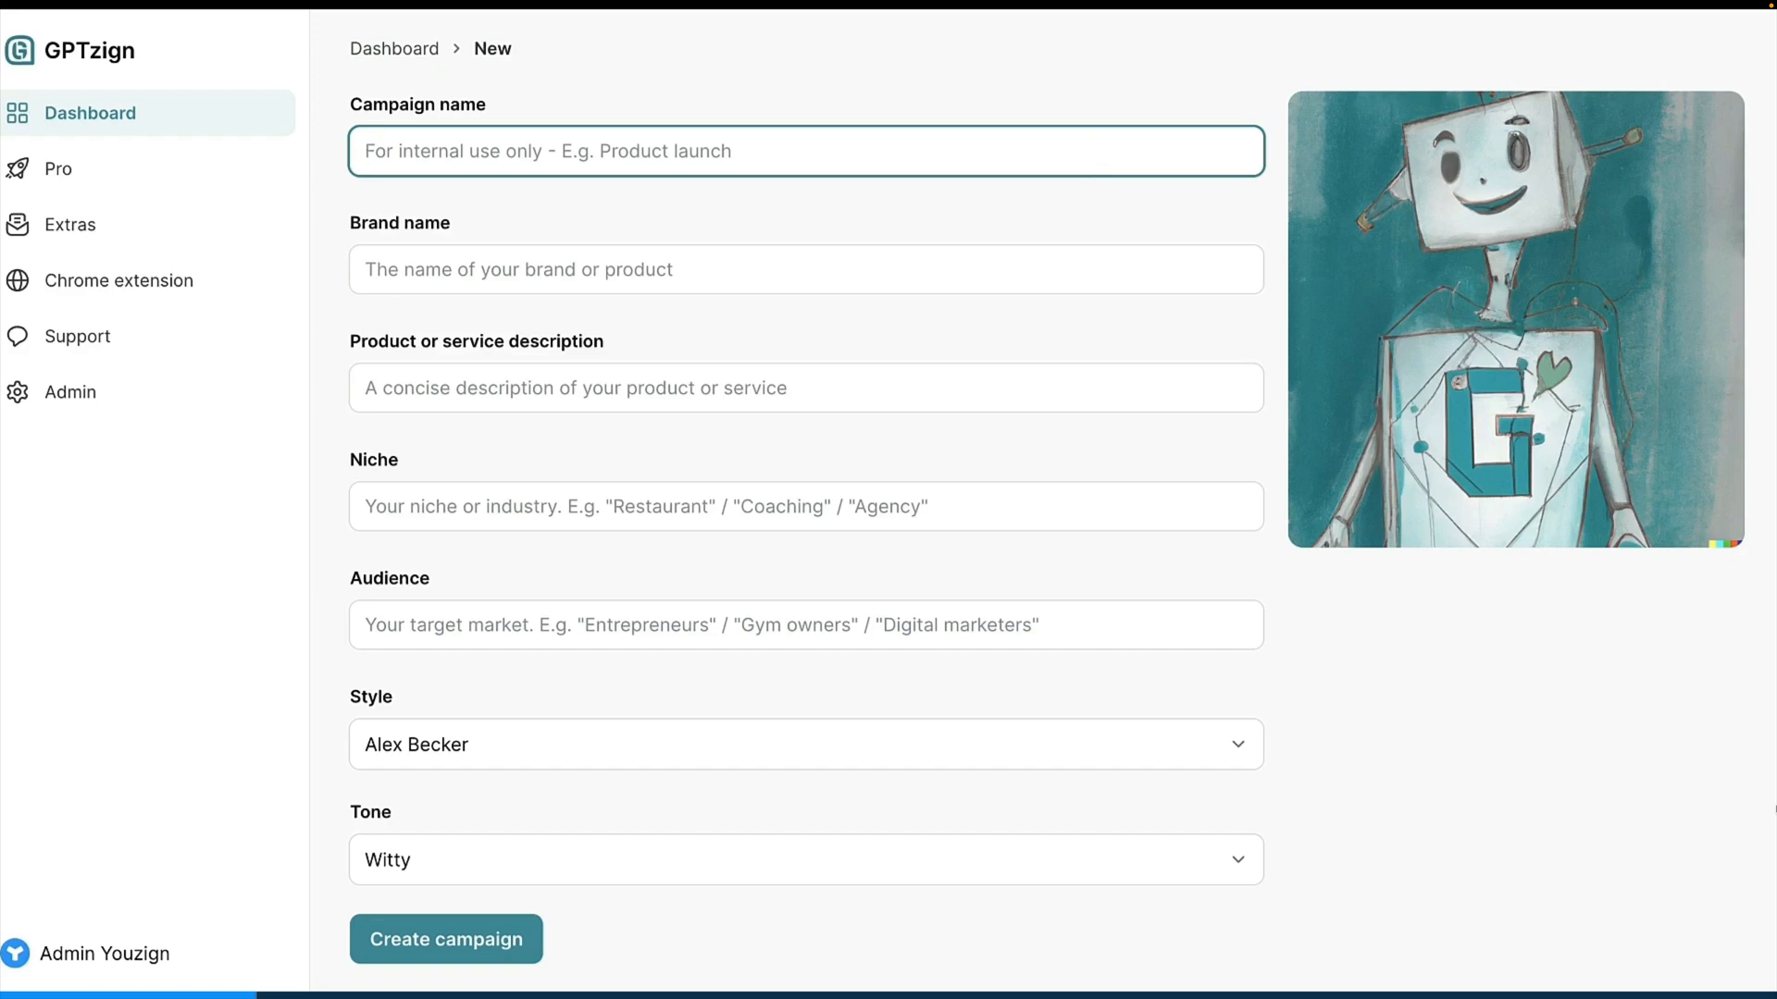
pyautogui.write('youzigg')
pyautogui.press('BackSpace')
pyautogui.press('BackSpace')
pyautogui.write('gn')
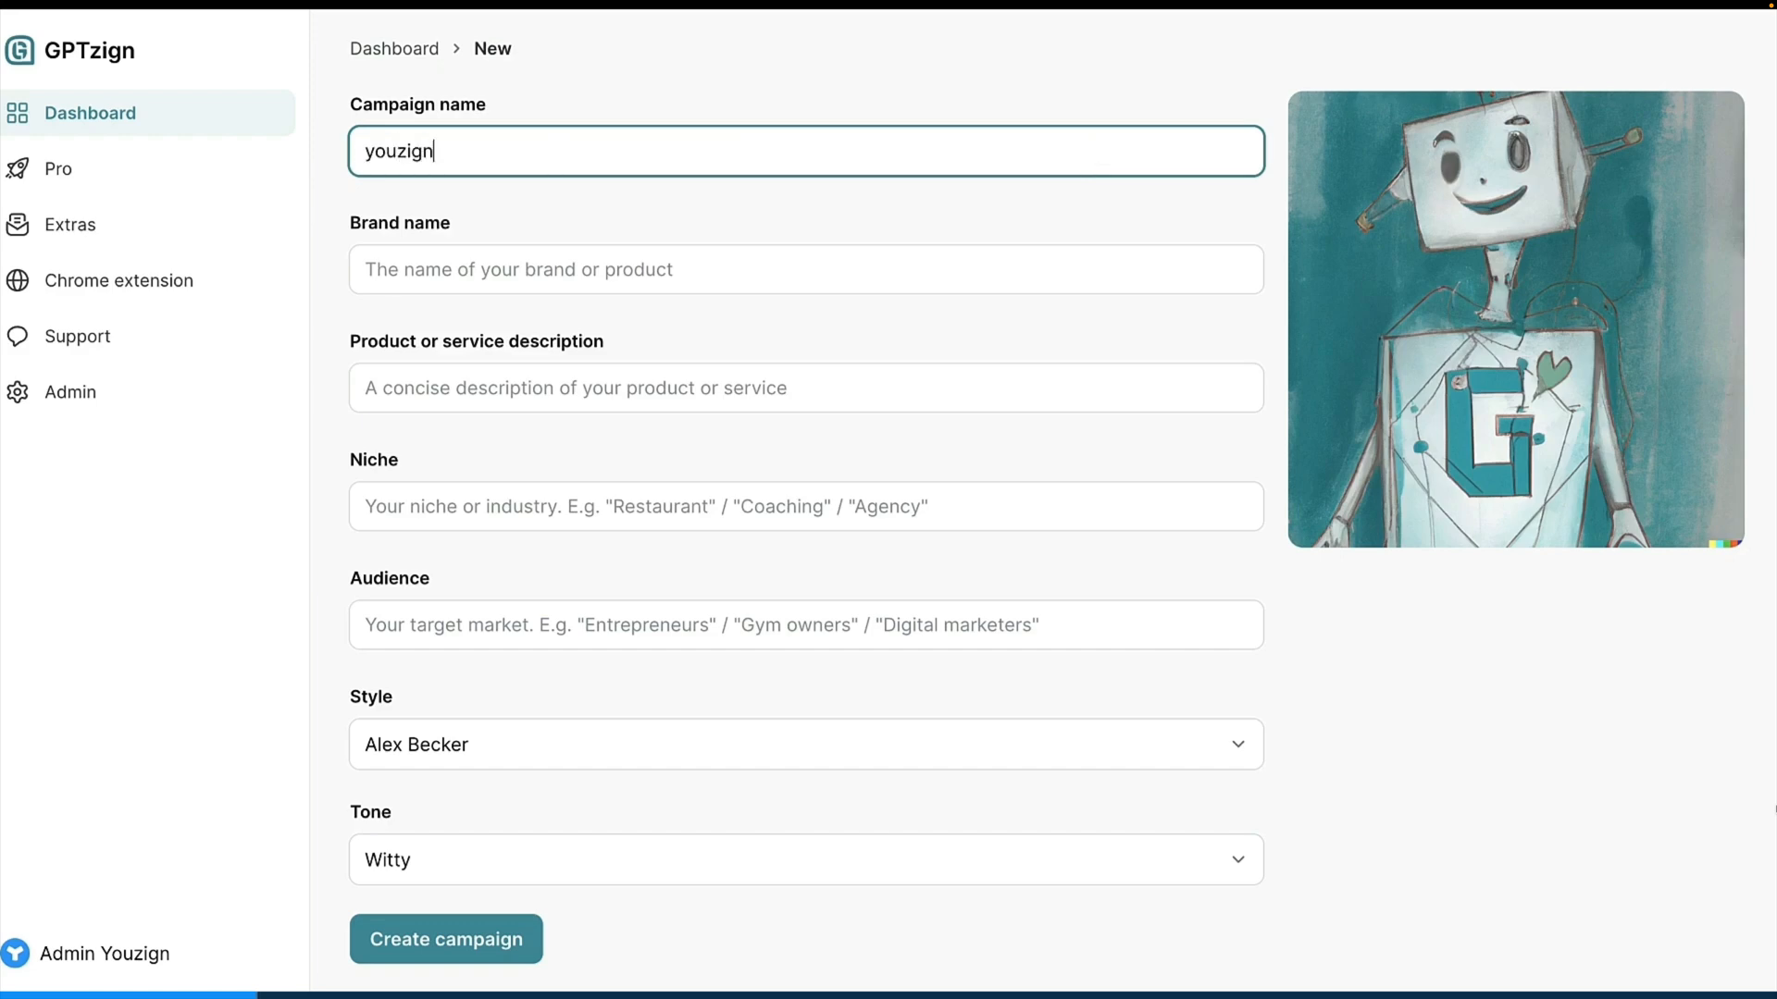
pyautogui.write(' launch')
pyautogui.press('Tab')
pyautogui.write('youzign')
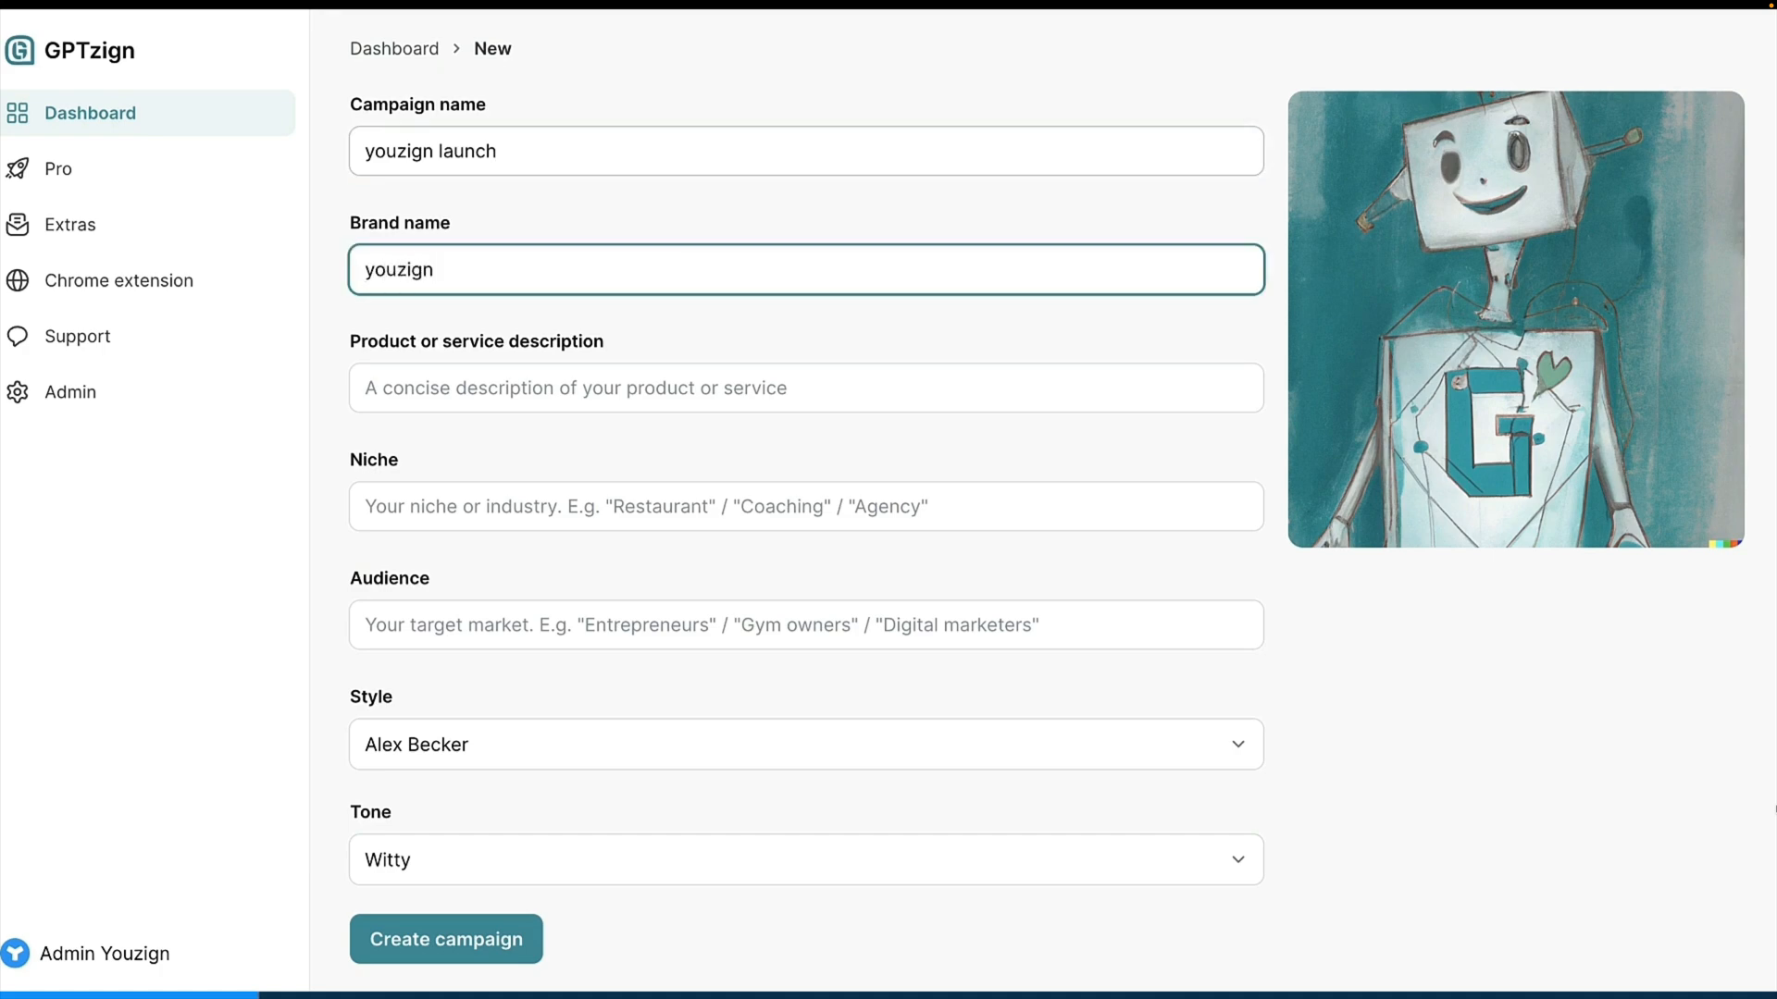
# Enter "graphic software for digital marketers" as the new campaign's product or service description.
pyautogui.press('Tab')
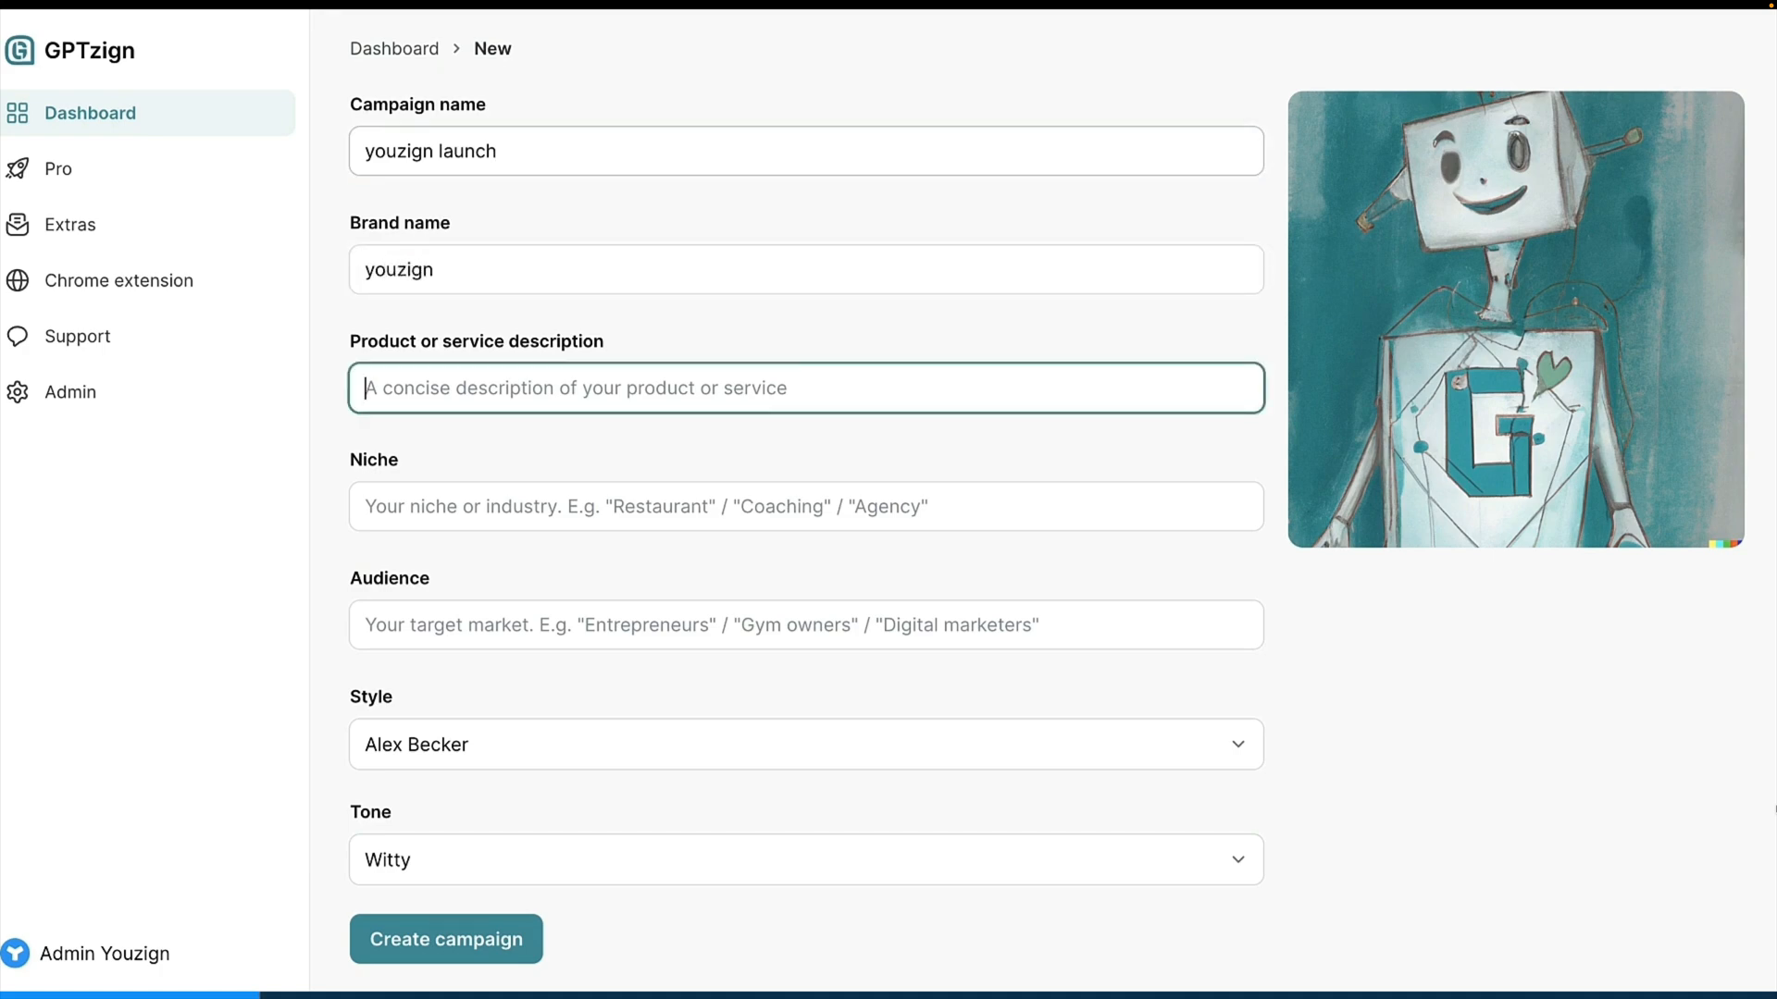
pyautogui.write('graphic software ')
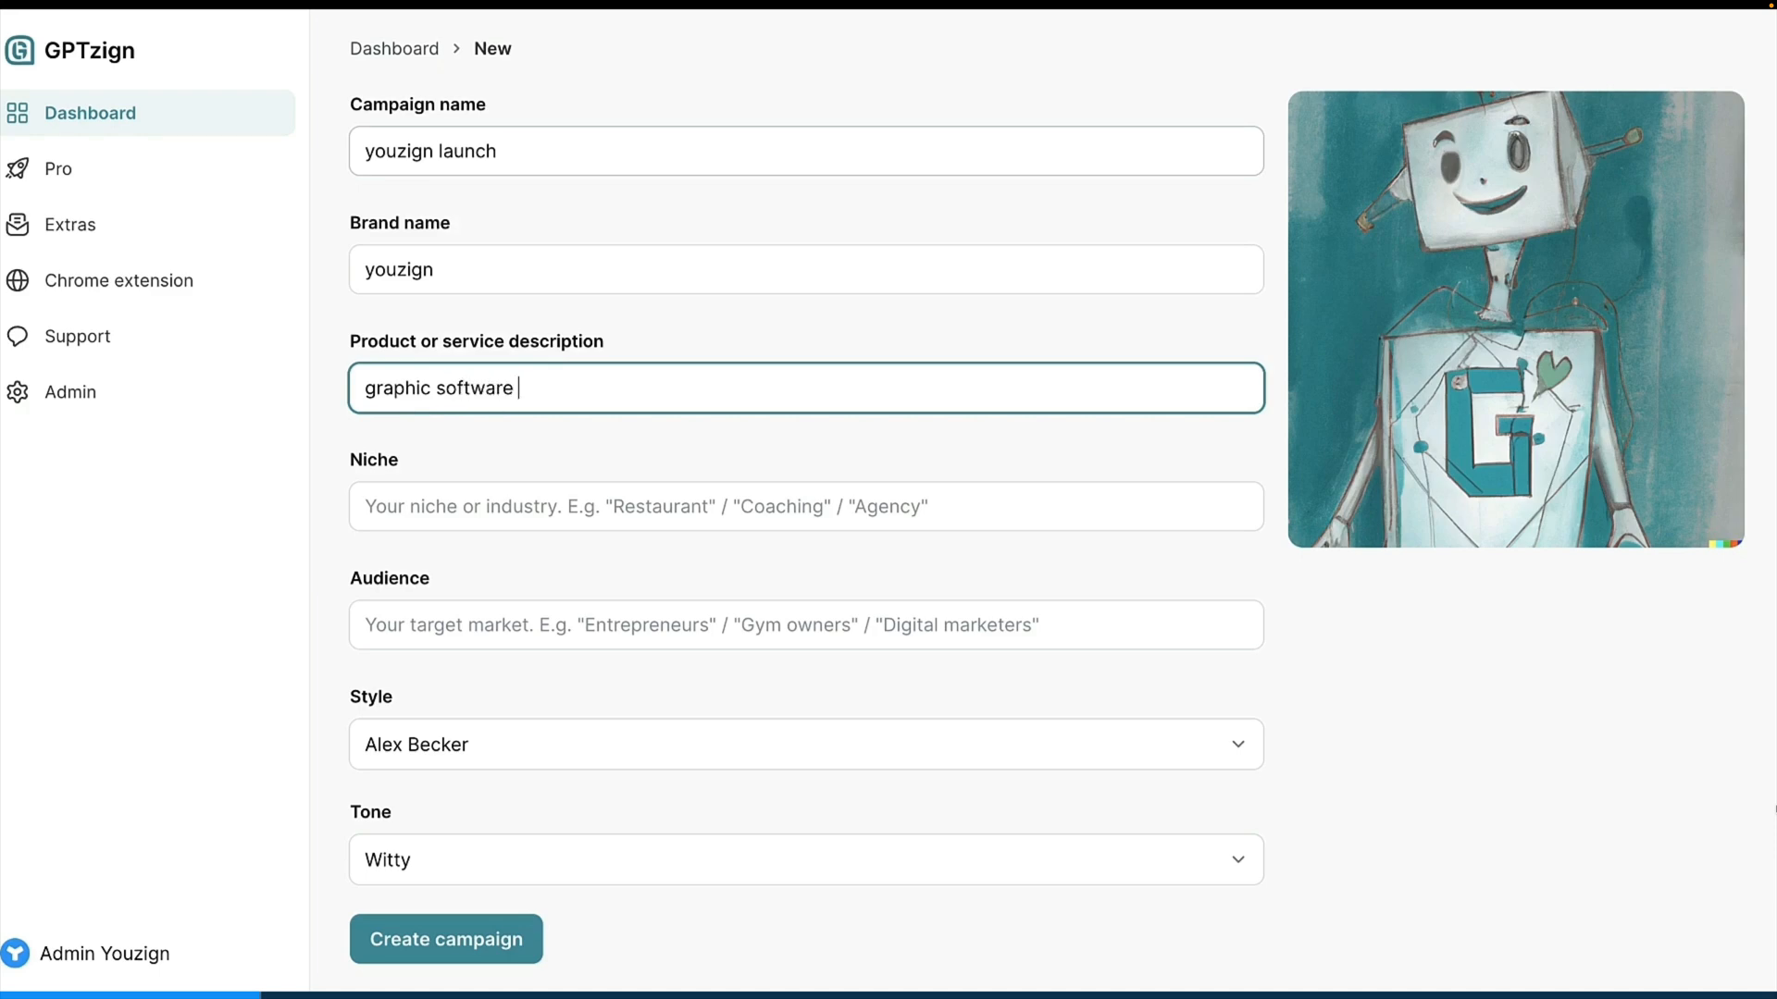
pyautogui.write('for digital market')
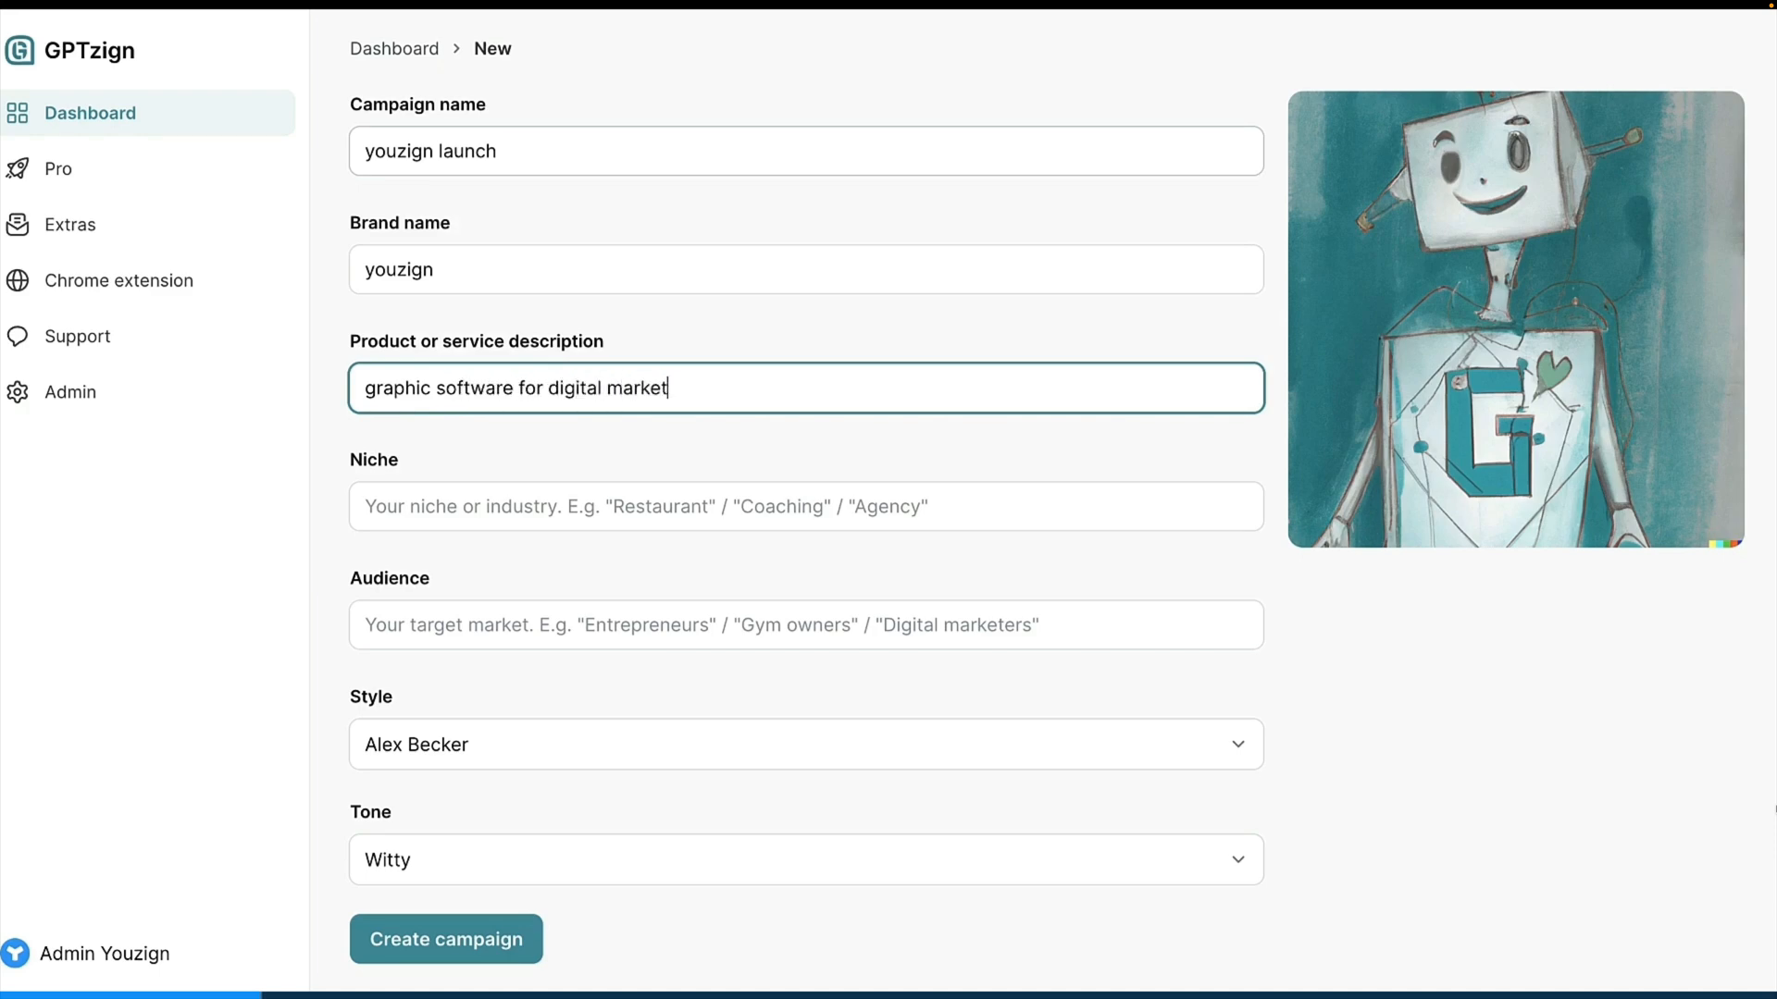
pyautogui.write('ers')
# Fill in the niche as "digital marketing" and the audience as "digital marketers".
pyautogui.press('Tab')
pyautogui.write('digital ')
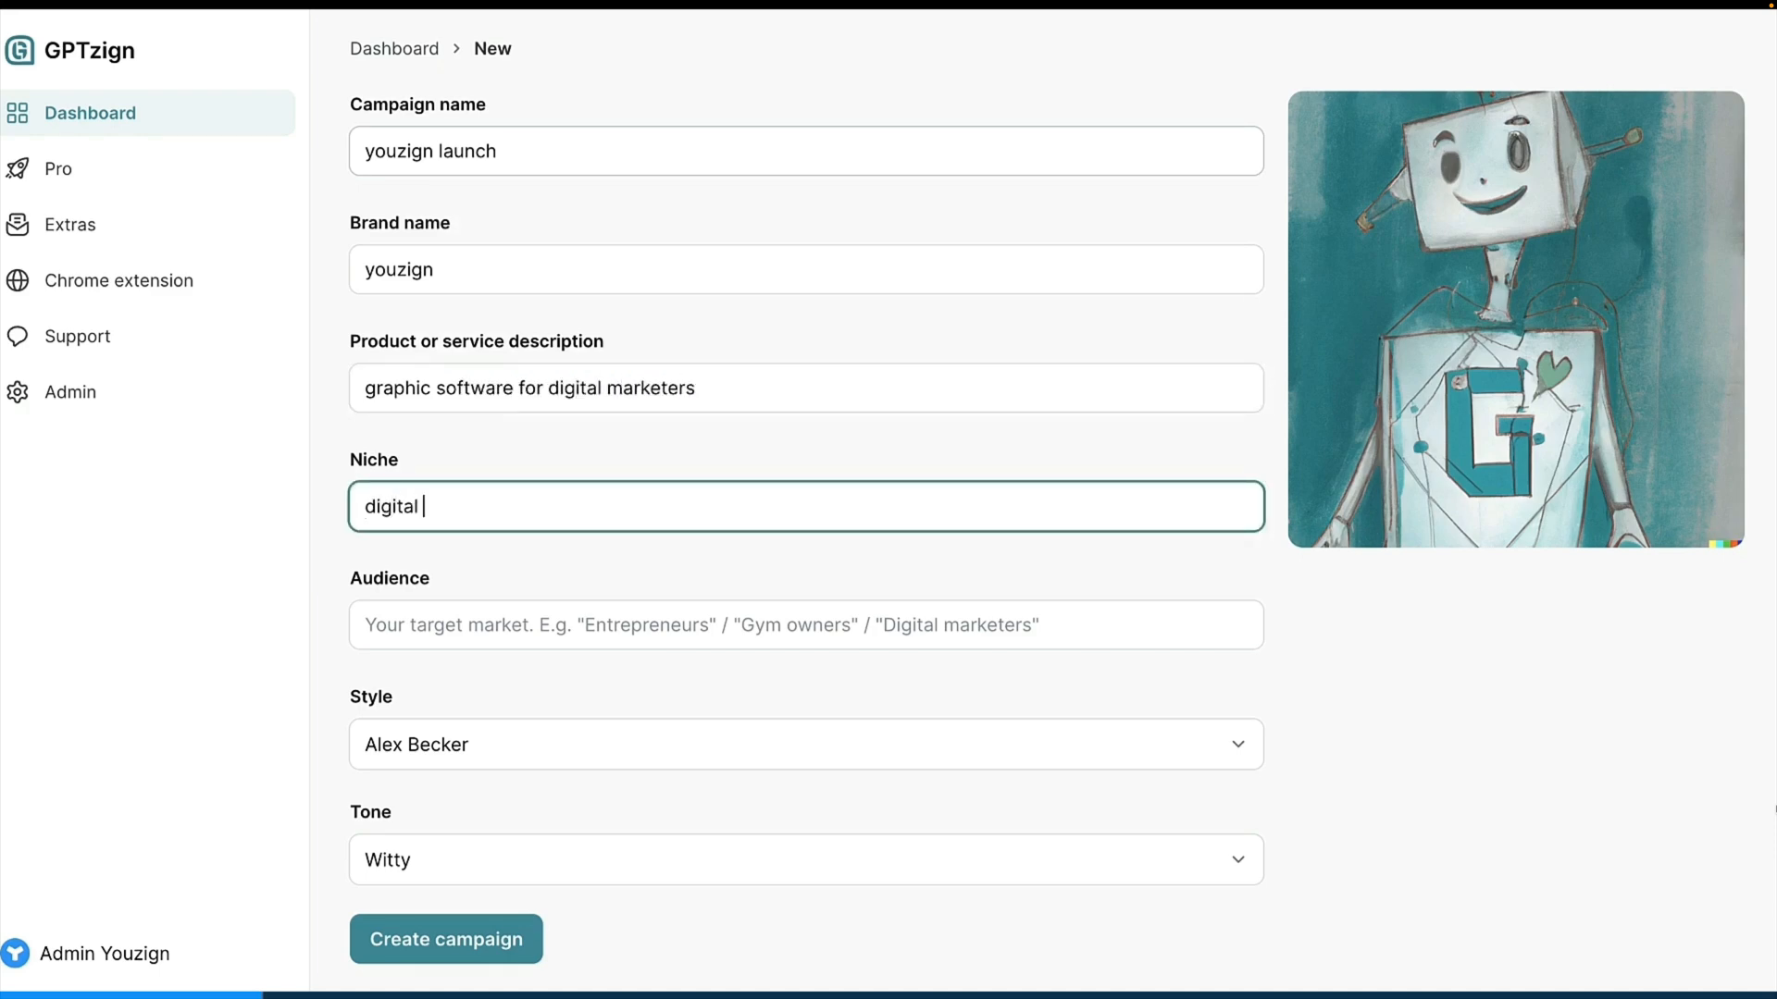
pyautogui.write('marketing')
pyautogui.press('Tab')
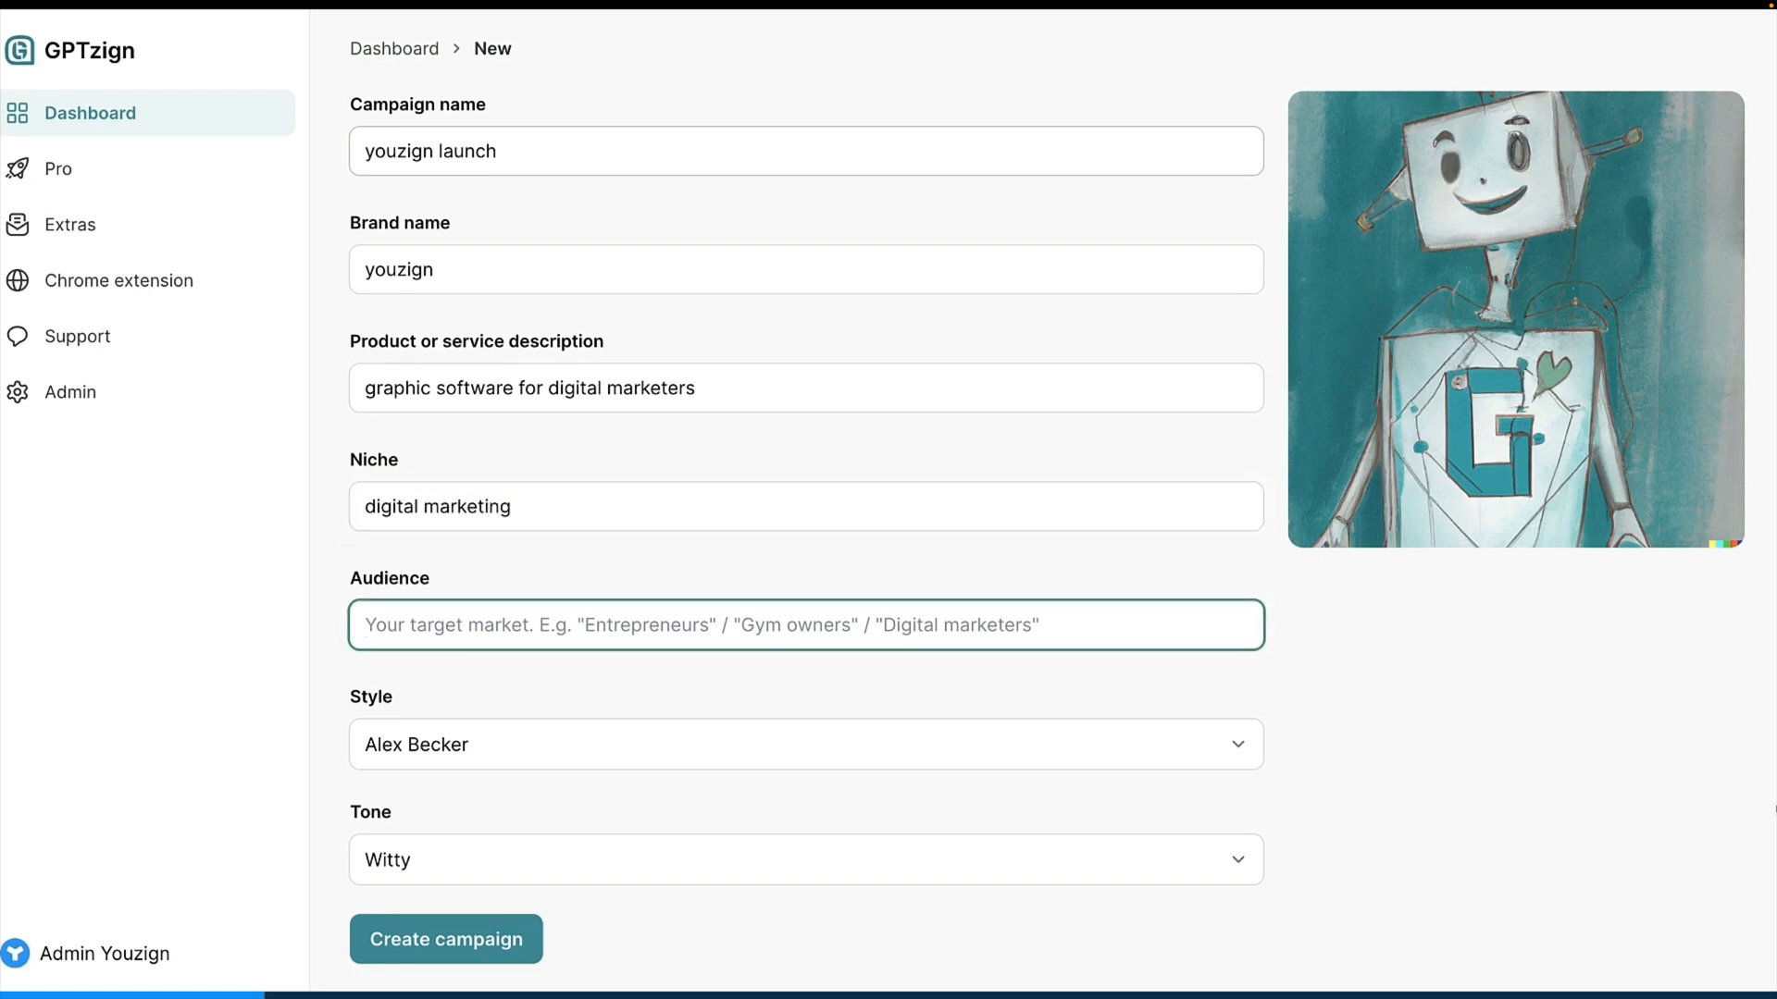
pyautogui.write('digital ma')
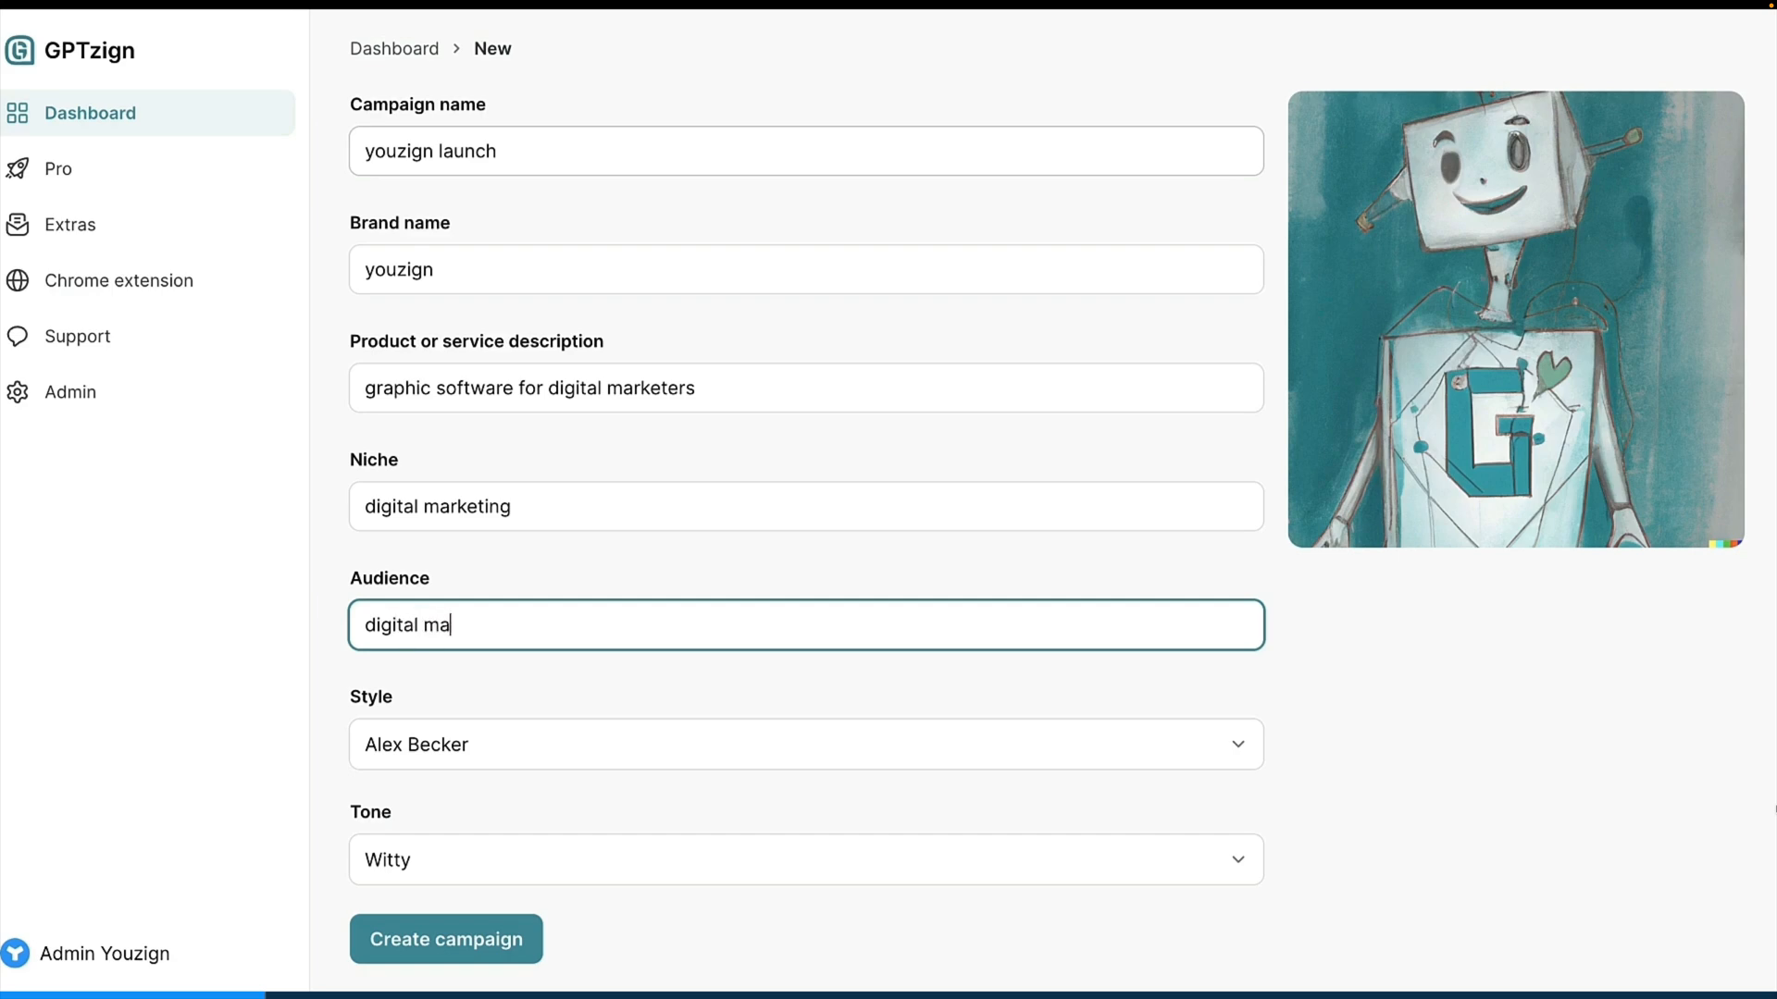
pyautogui.write('rketers')
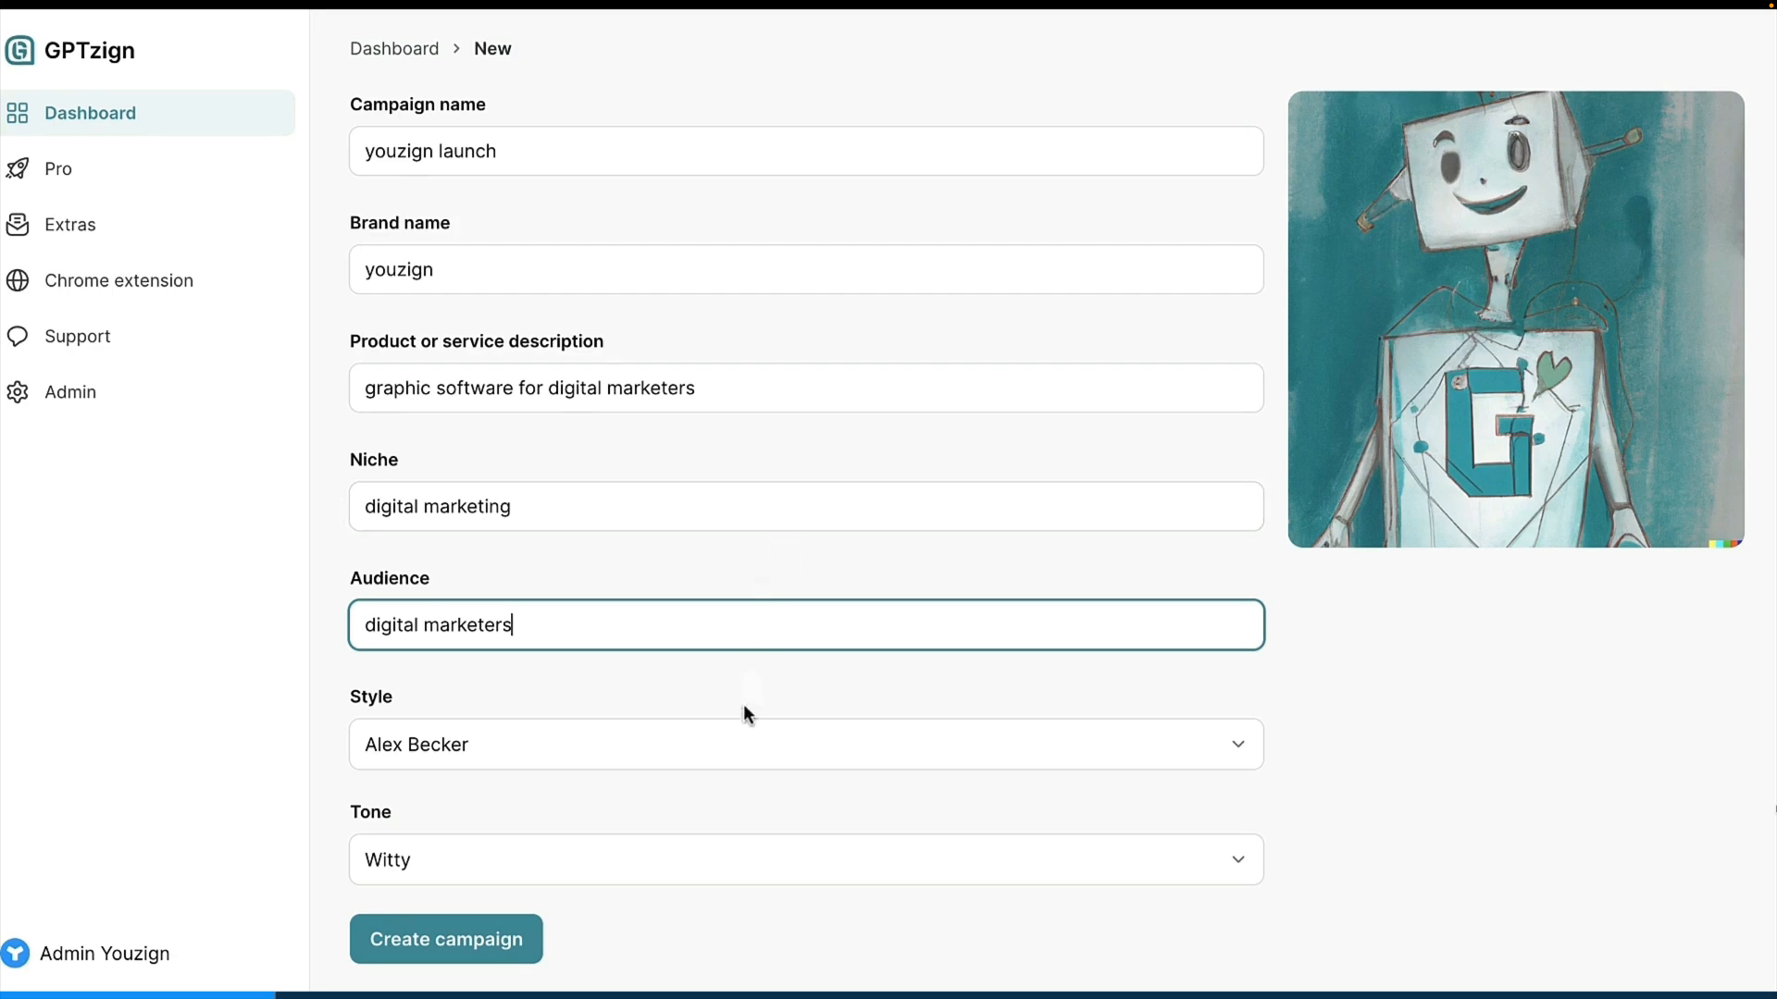
# Set the new campaign's writing style to Frank Kern.
pyautogui.scroll(-1, 742, 714)
pyautogui.click(629, 705)
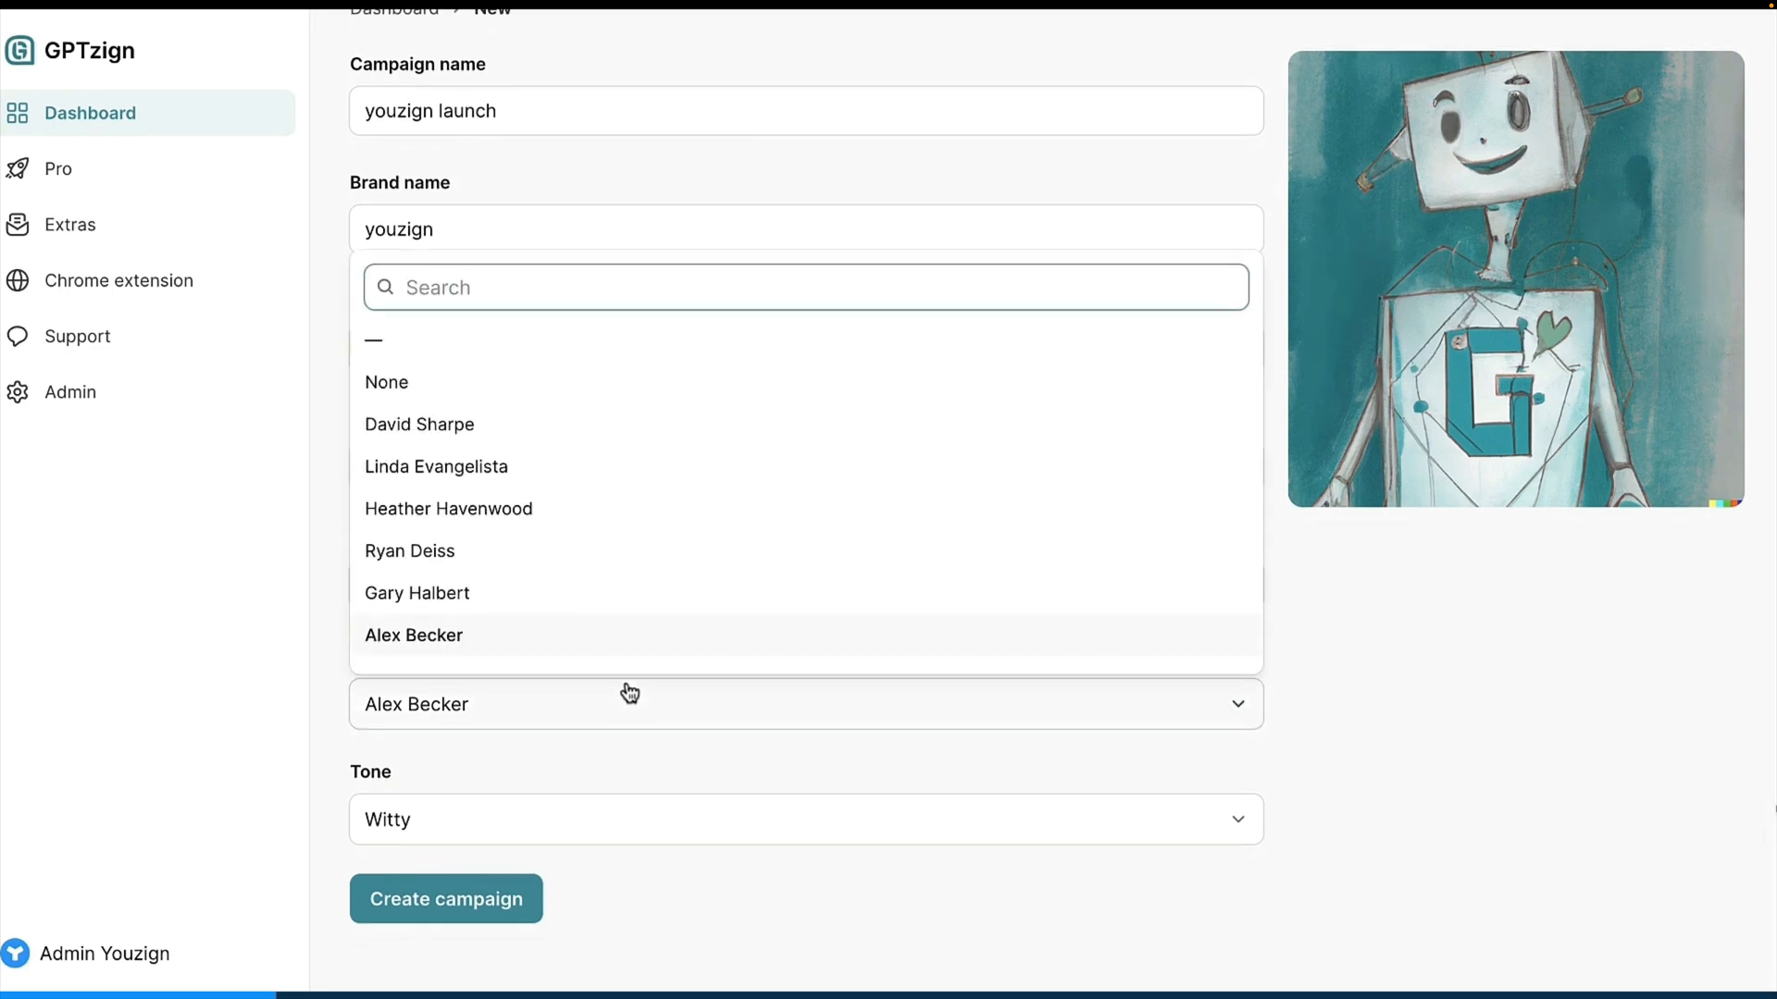
pyautogui.scroll(-5, 627, 532)
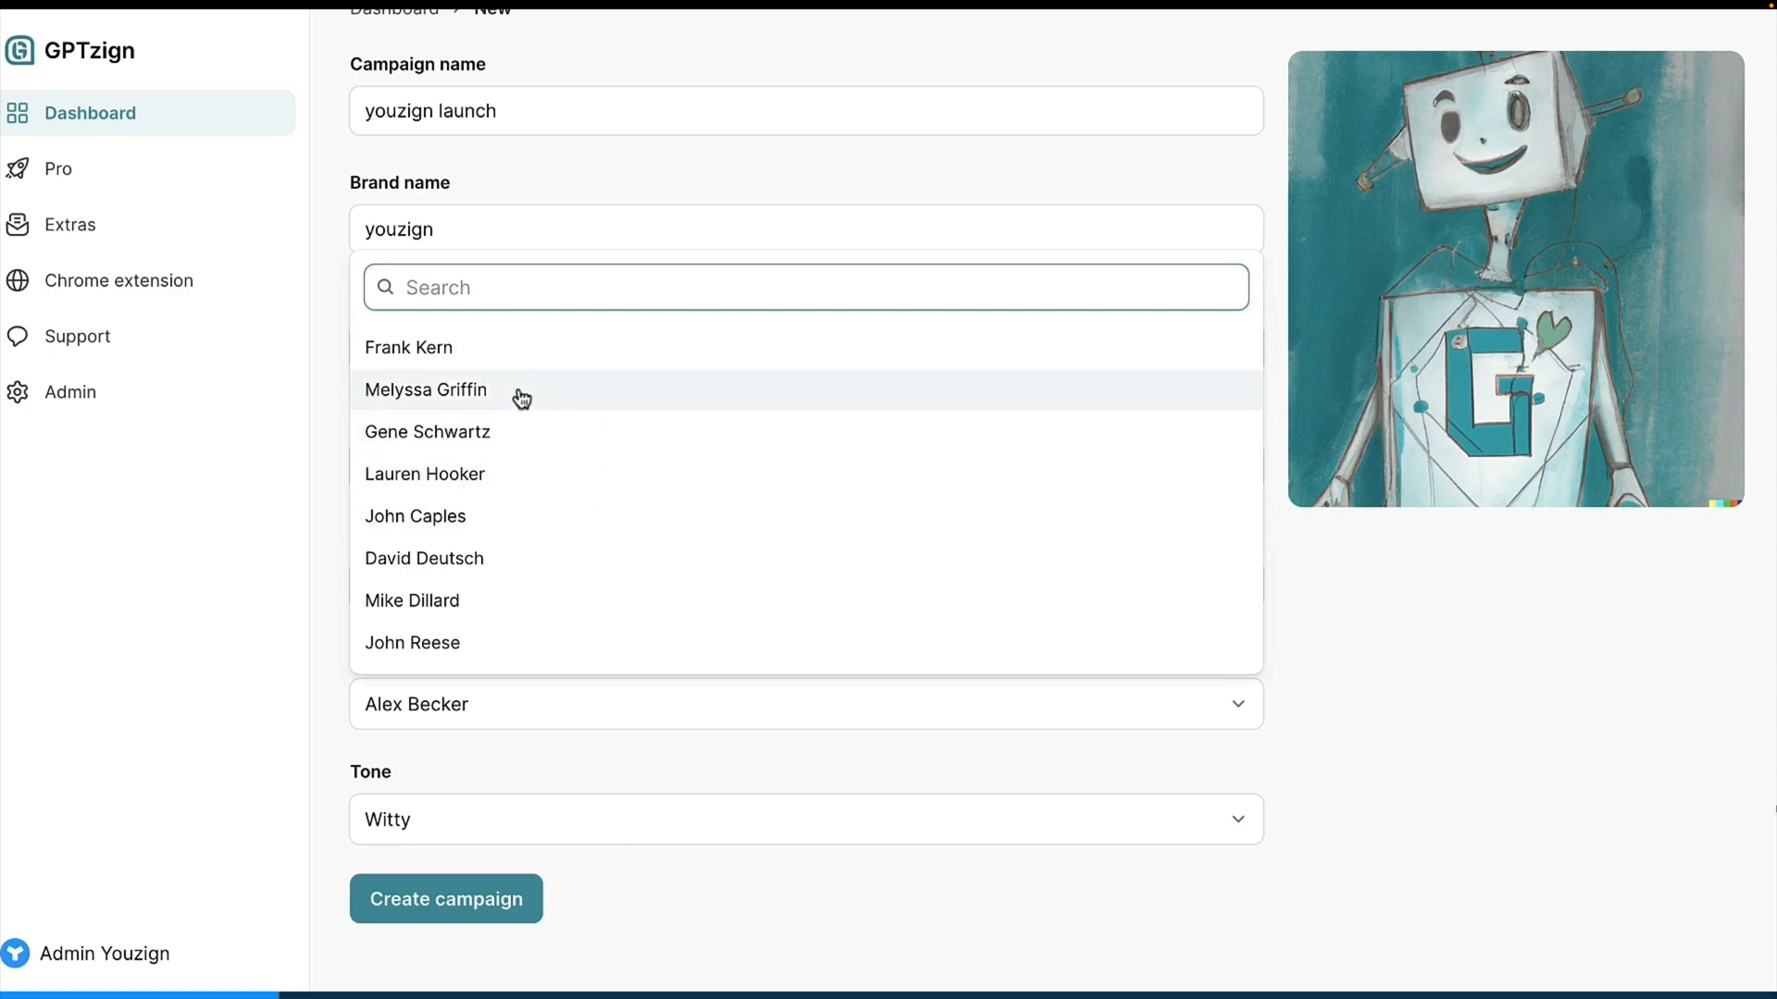
pyautogui.click(520, 359)
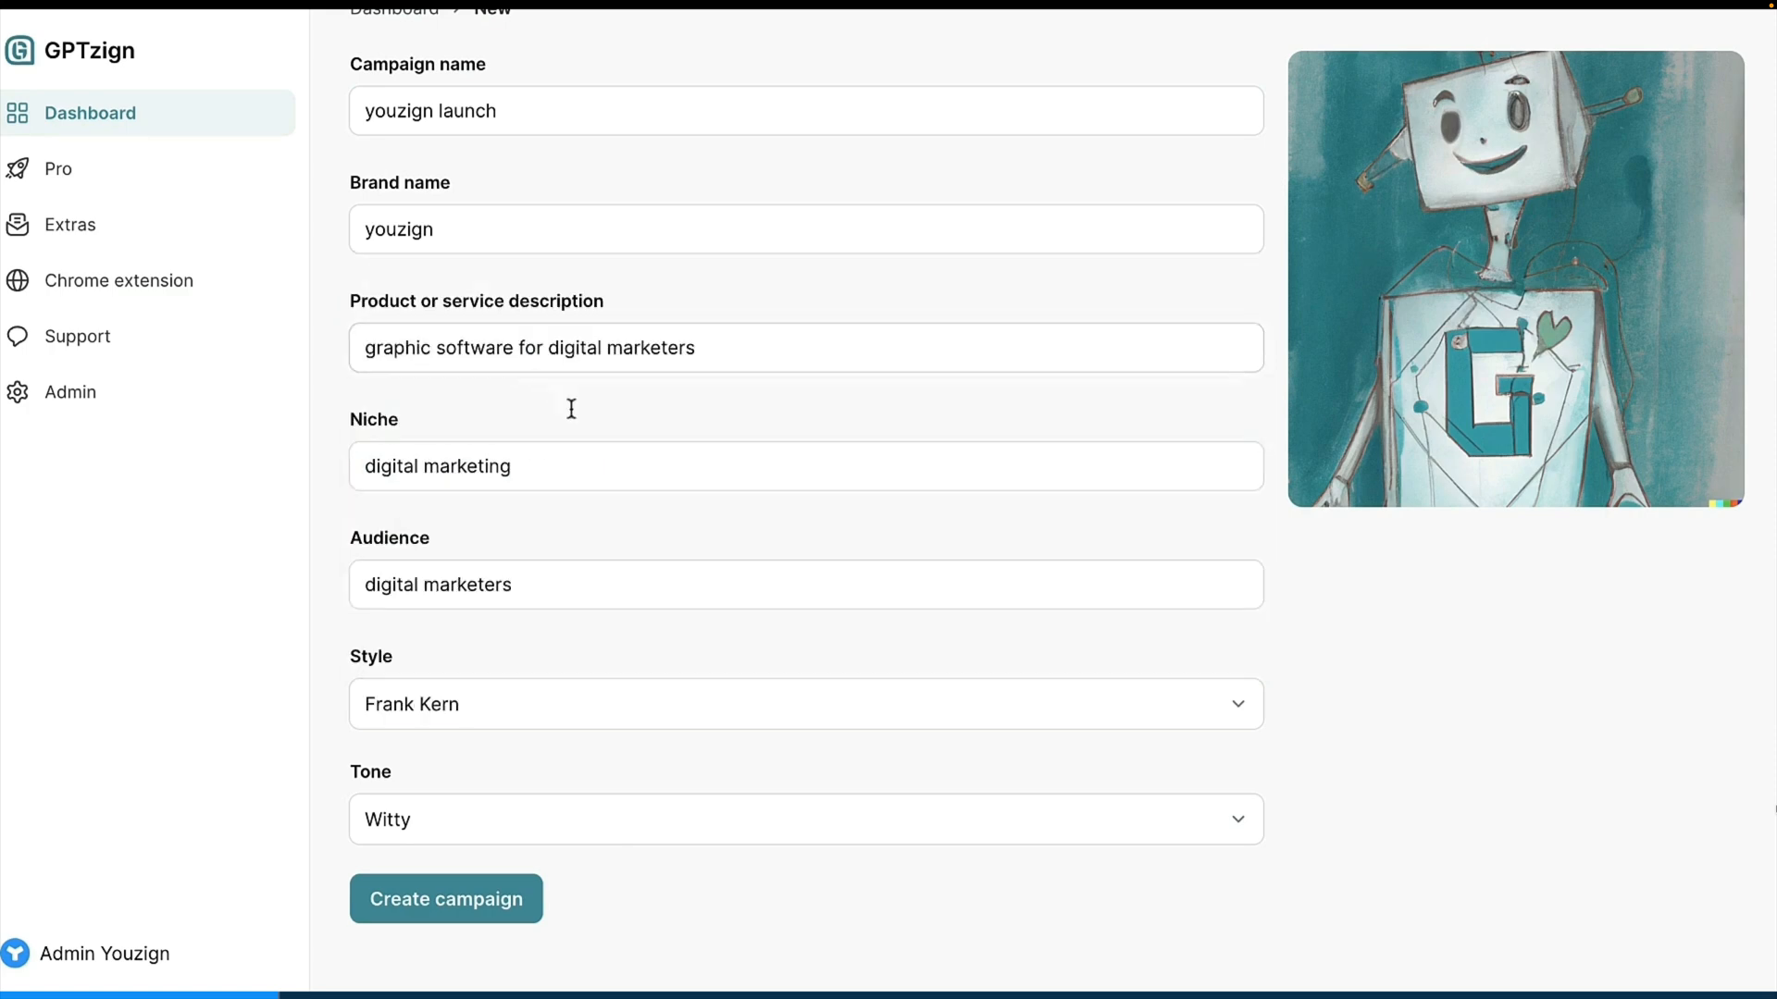
# Browse the available writing styles through to the end of the list and set the style to None.
pyautogui.click(735, 687)
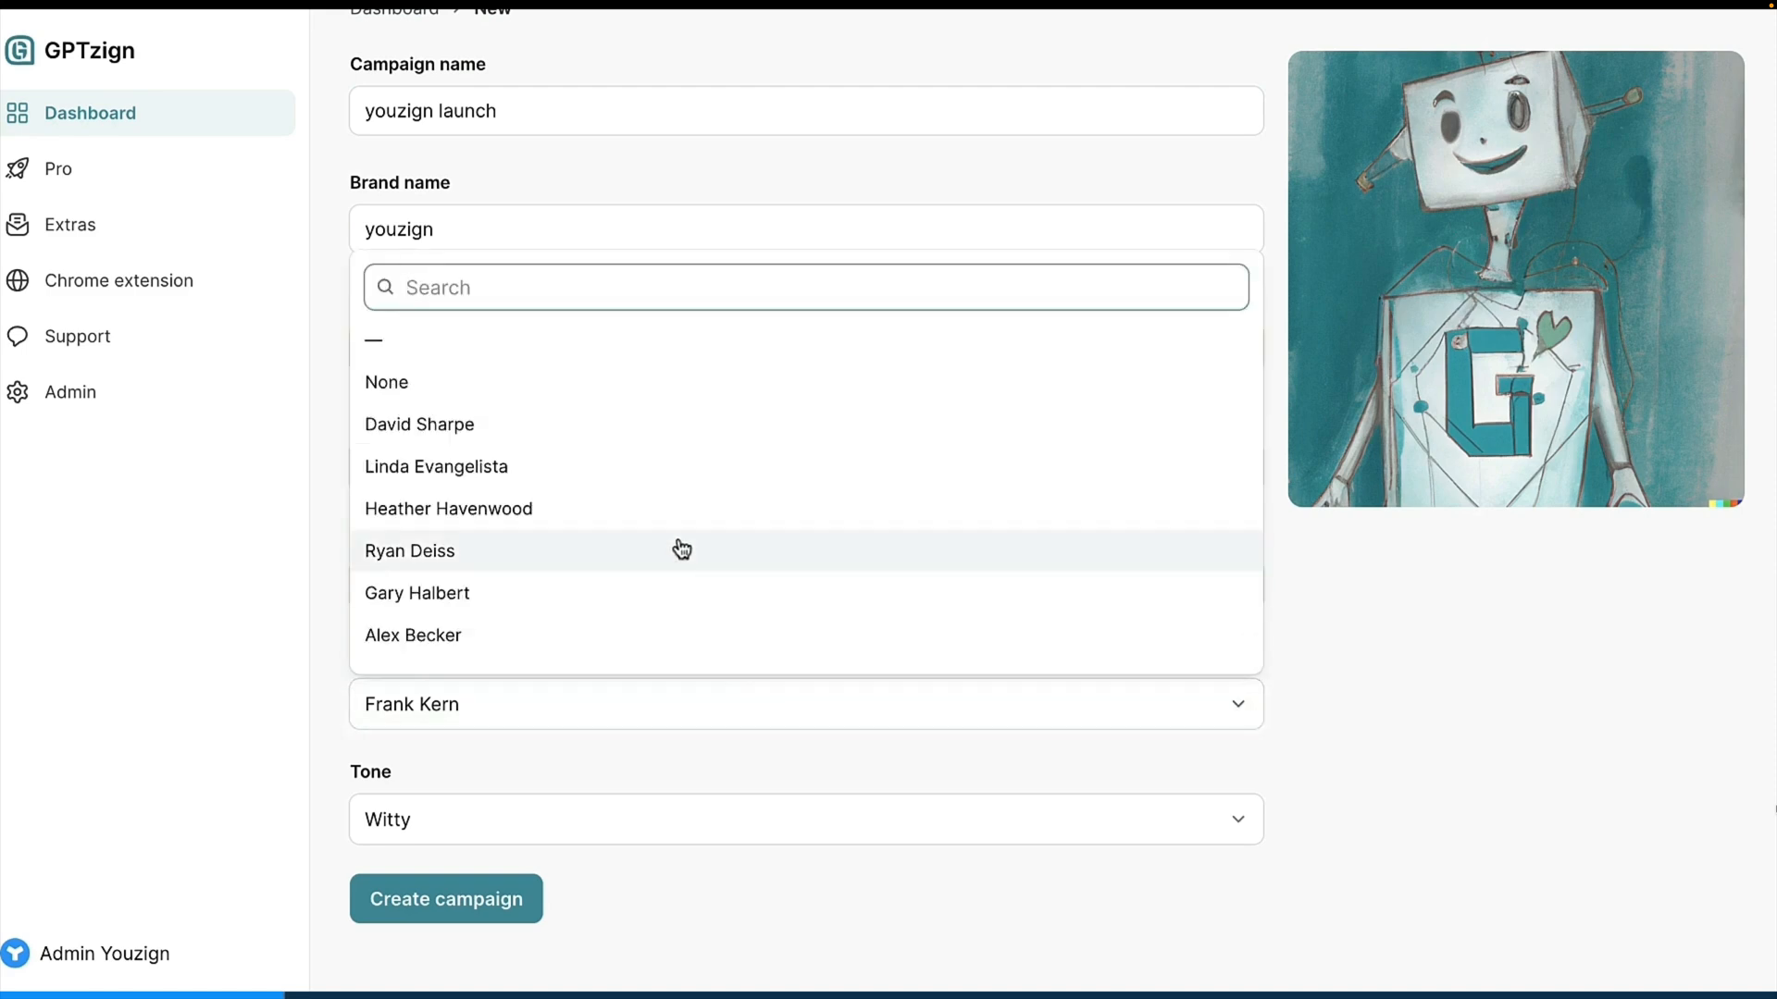
pyautogui.scroll(-5, 682, 550)
pyautogui.scroll(-8, 682, 550)
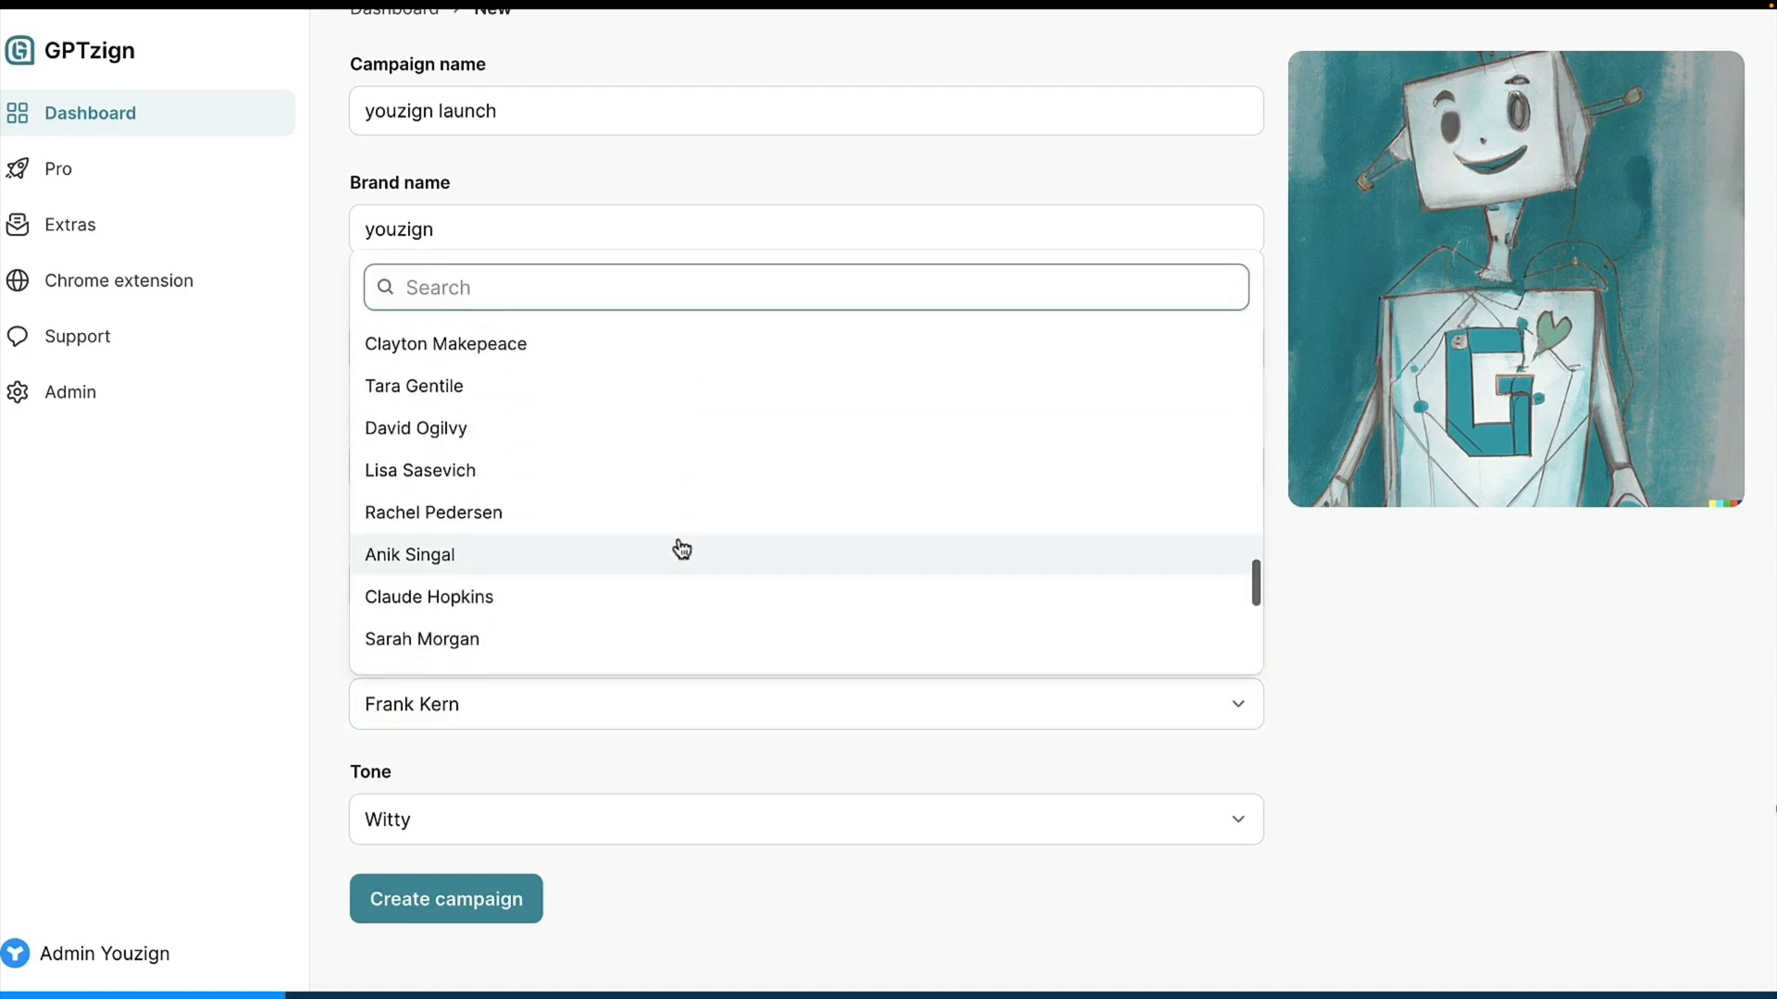
pyautogui.scroll(-5, 666, 575)
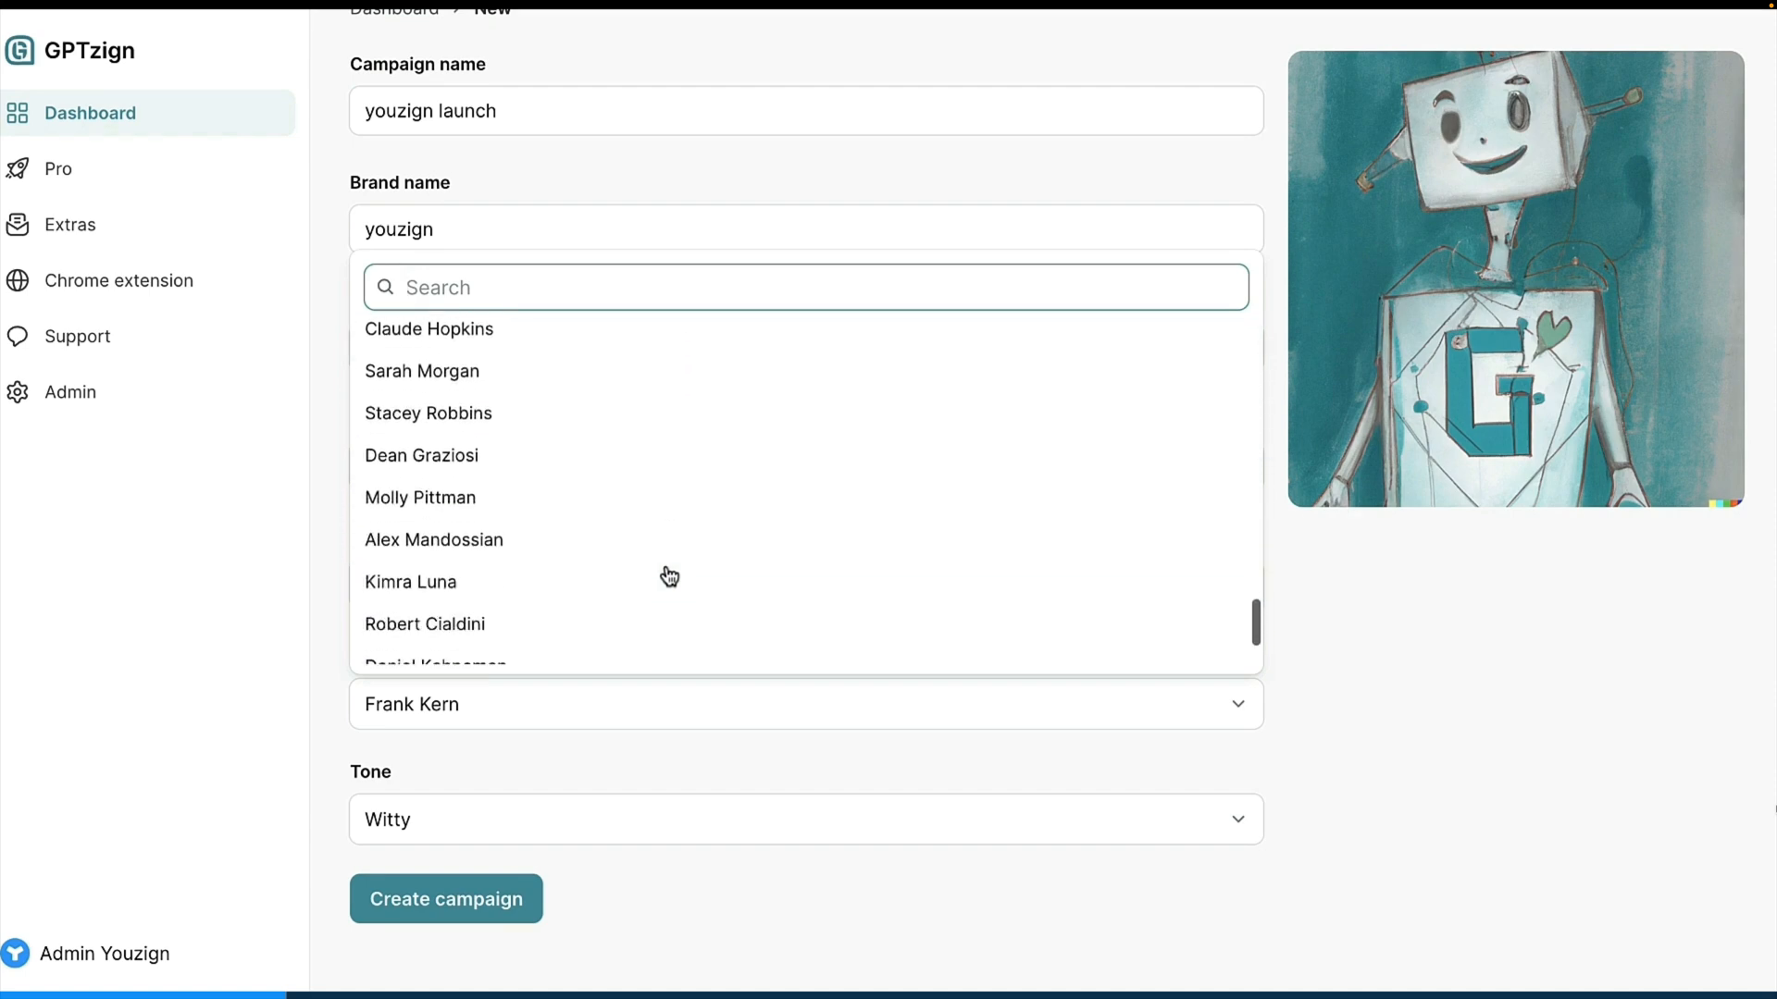
pyautogui.click(333, 685)
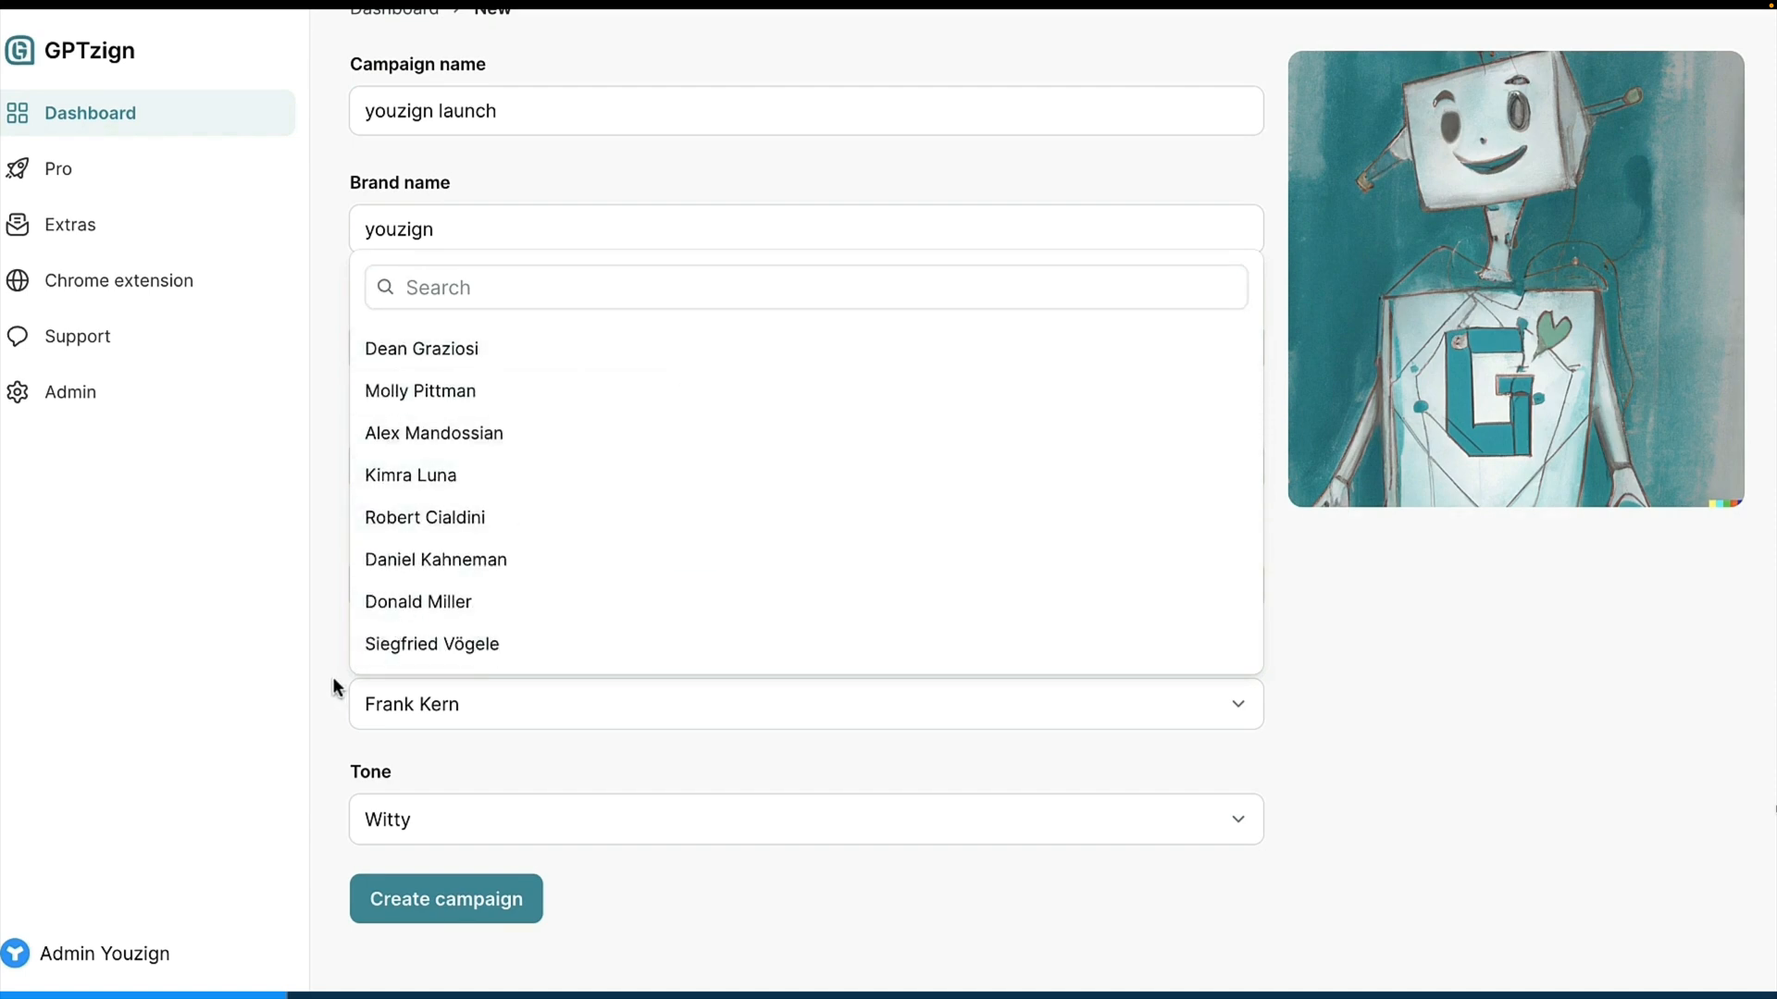
pyautogui.click(418, 699)
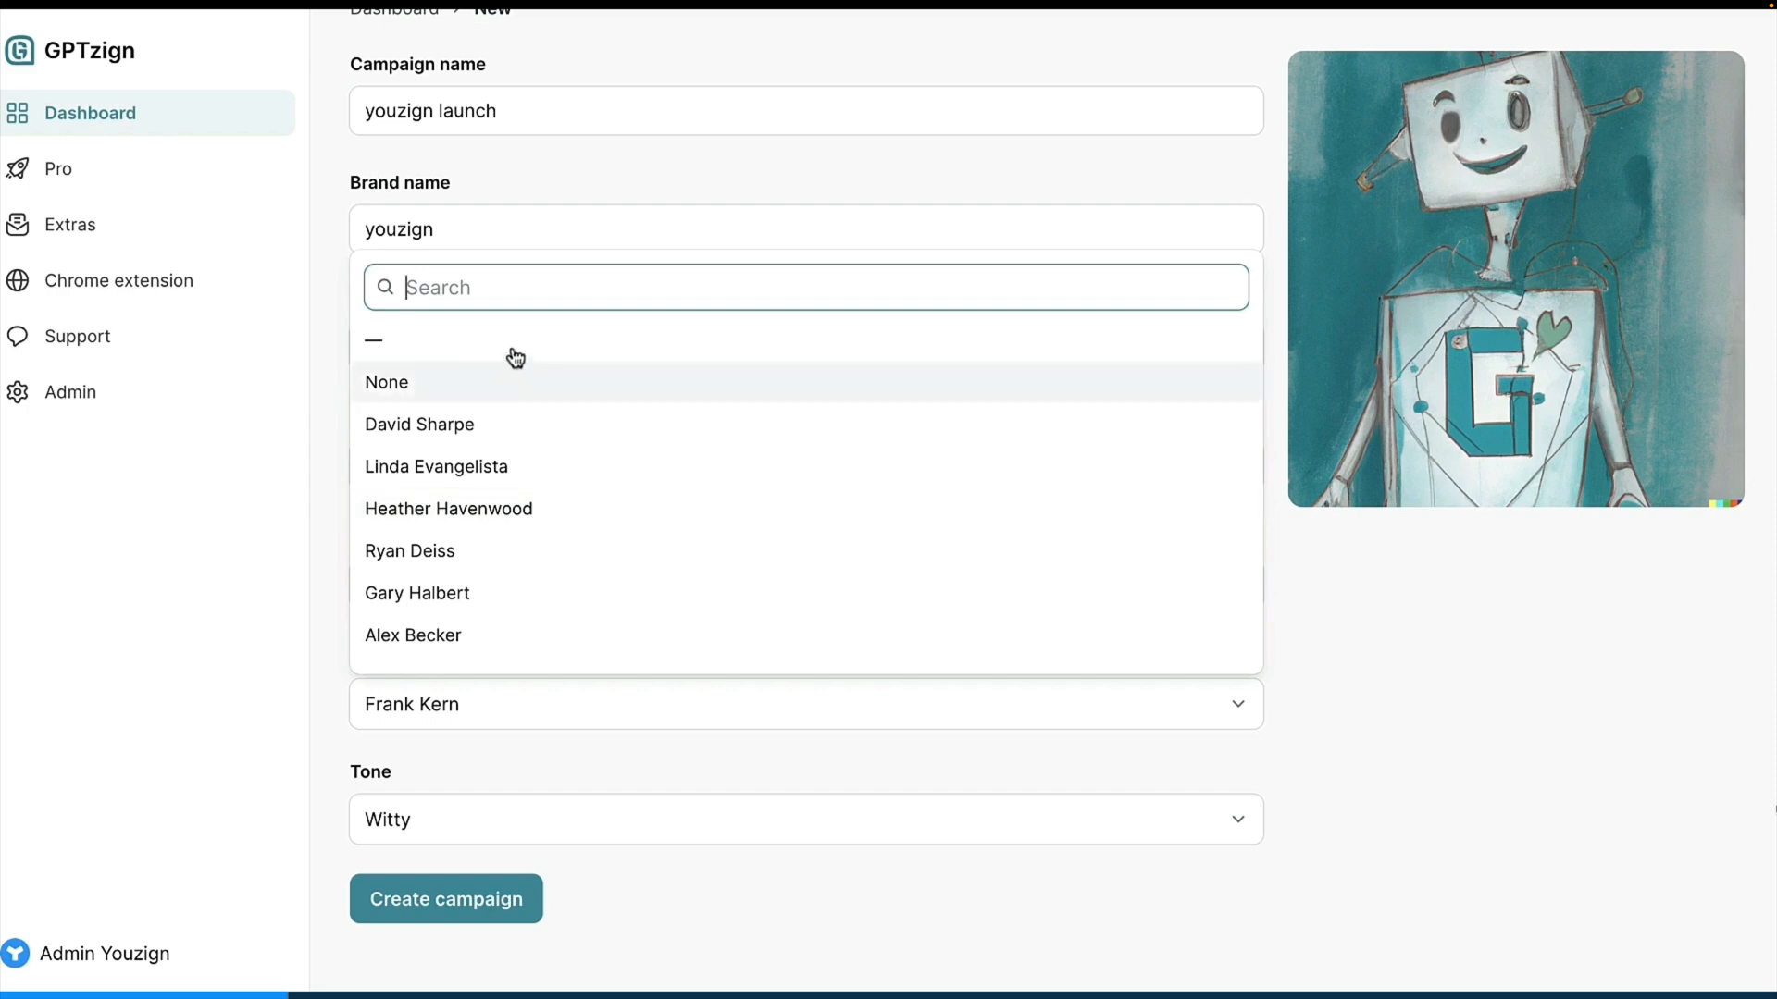
pyautogui.click(508, 382)
# Choose Frank Kern as the campaign's style again in place of None.
pyautogui.click(520, 687)
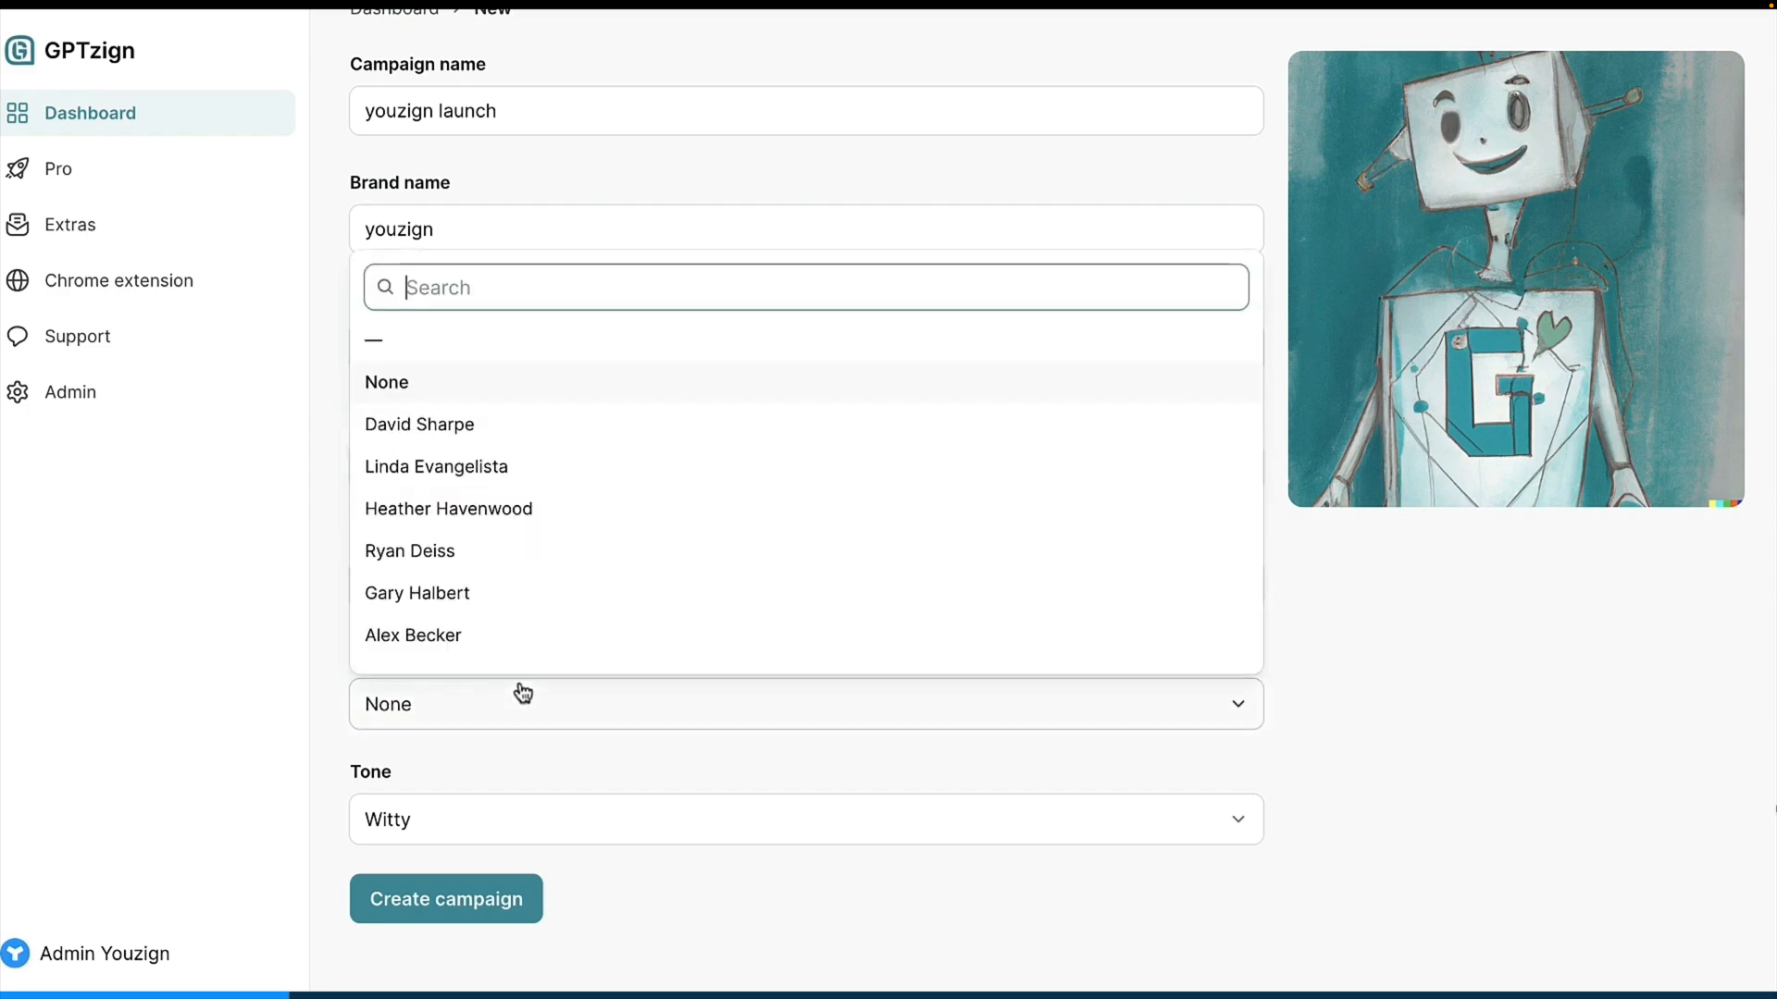
pyautogui.scroll(-5, 544, 552)
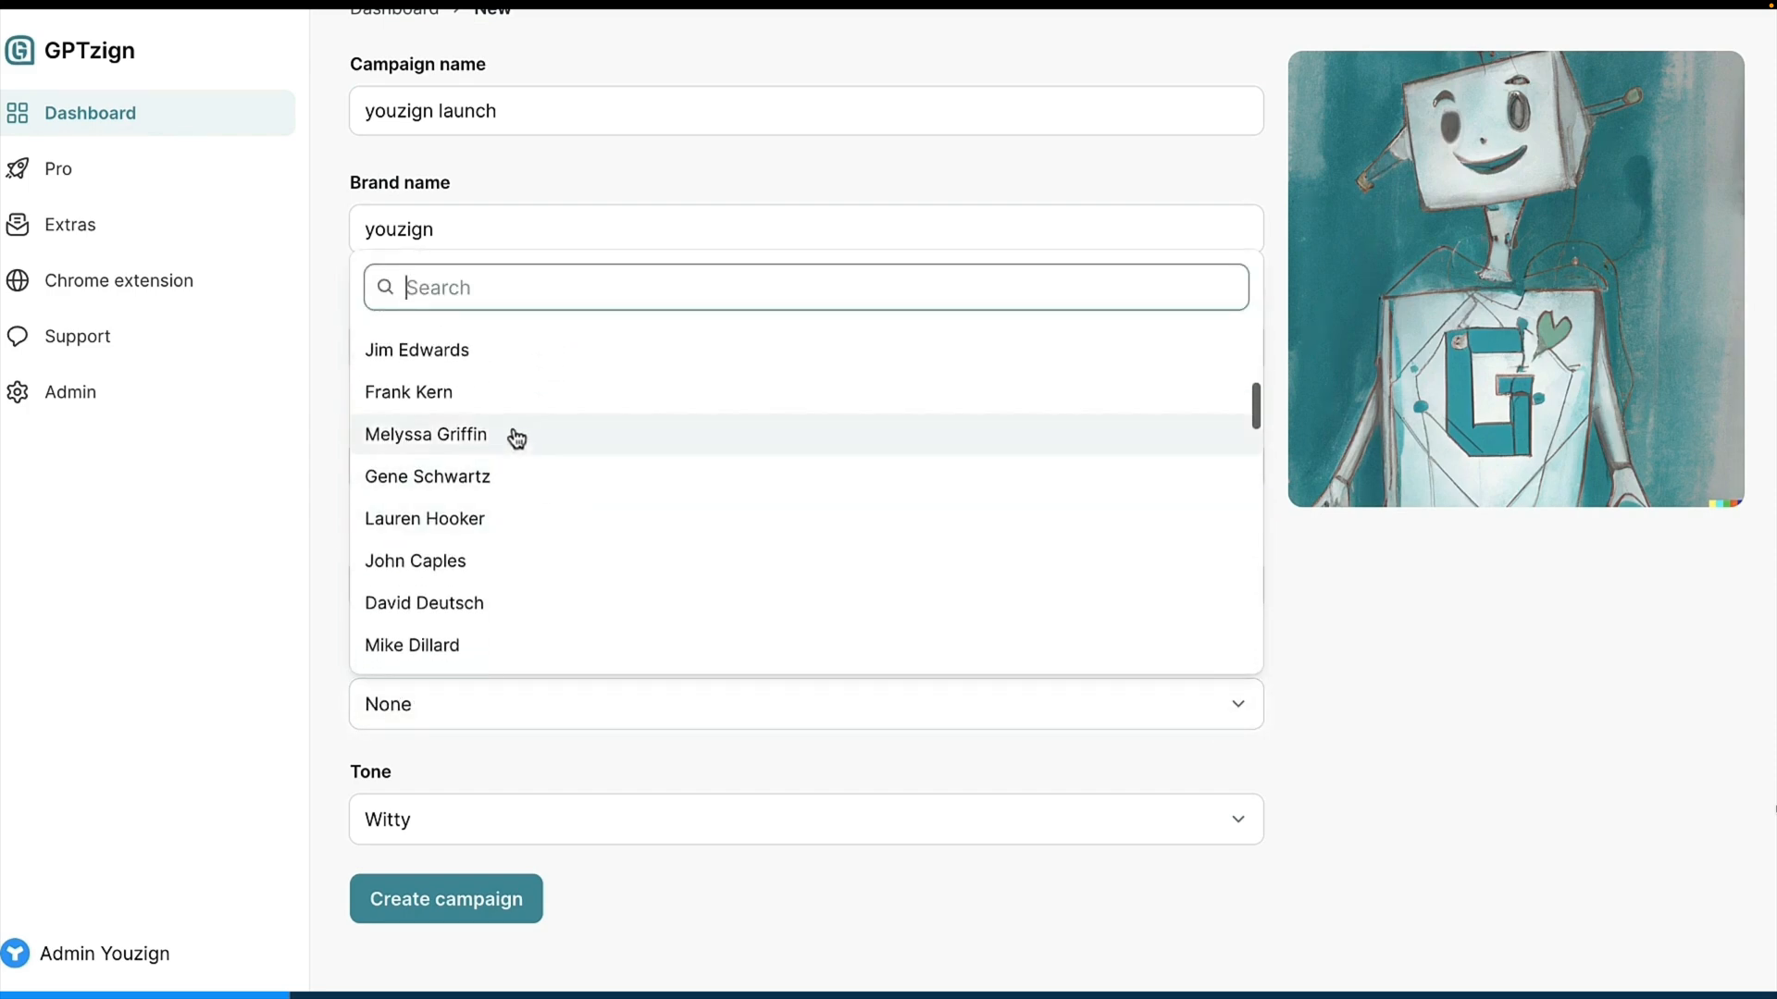
pyautogui.click(504, 419)
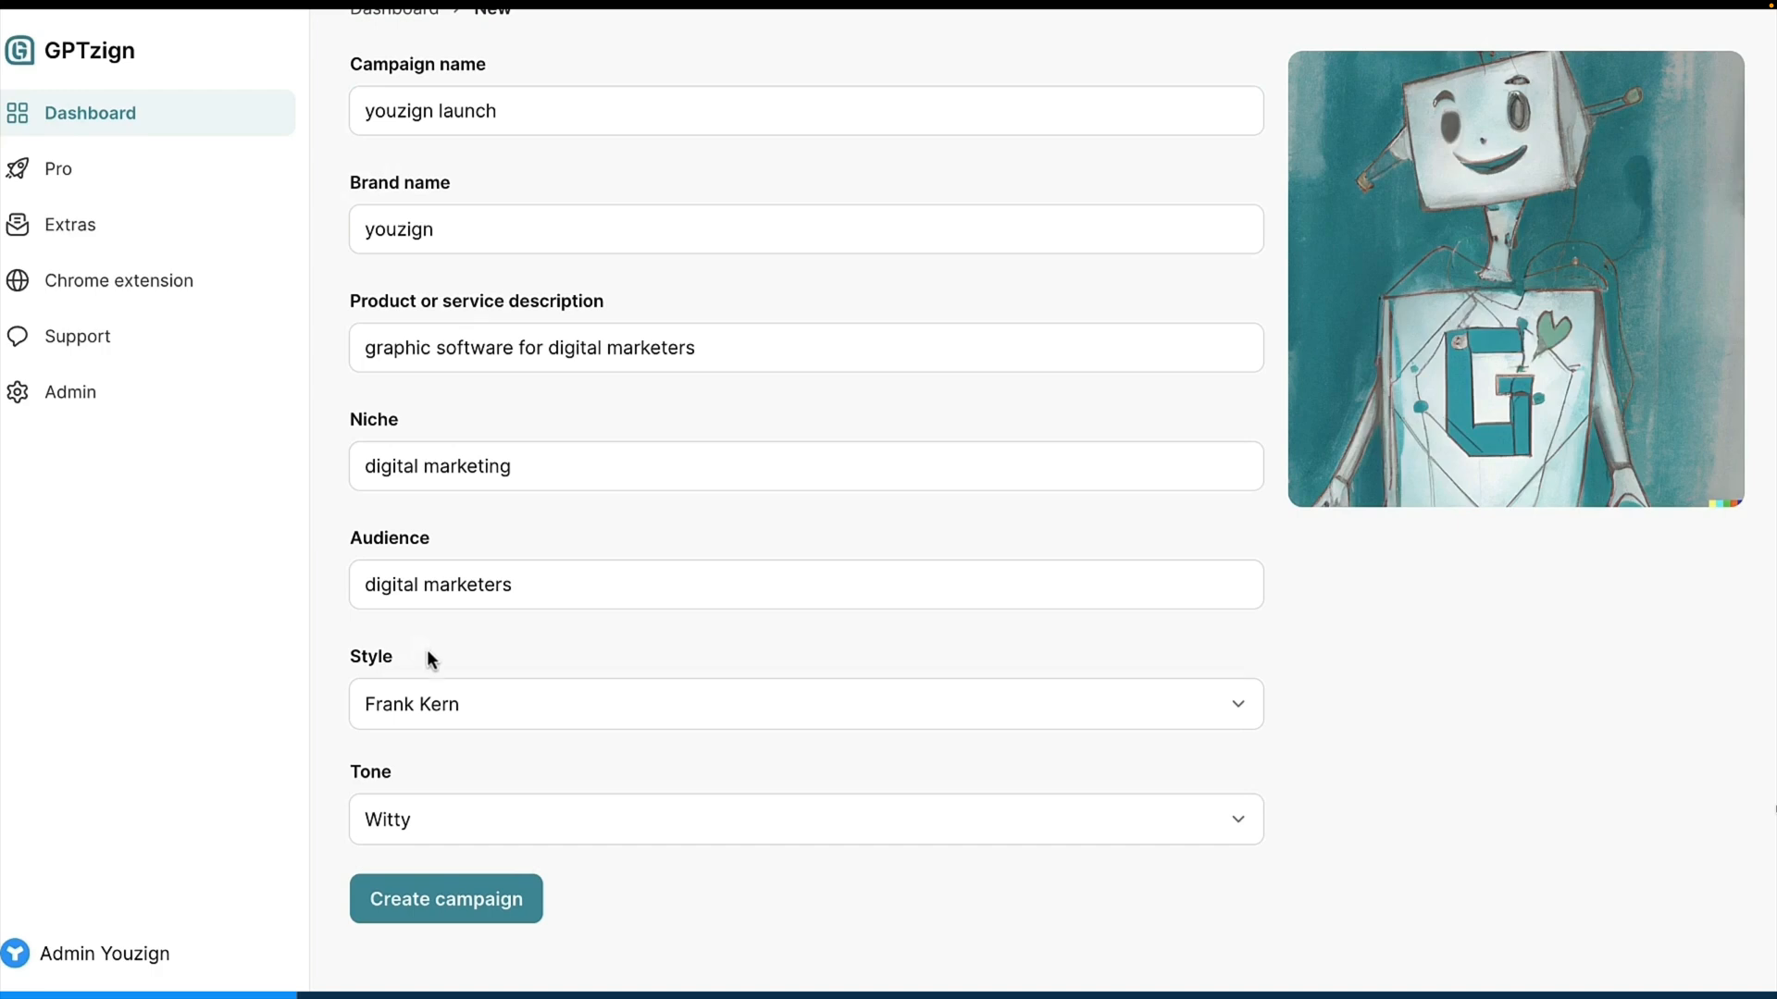
# Set the new campaign's tone to Friendly after looking over the tone options.
pyautogui.click(487, 821)
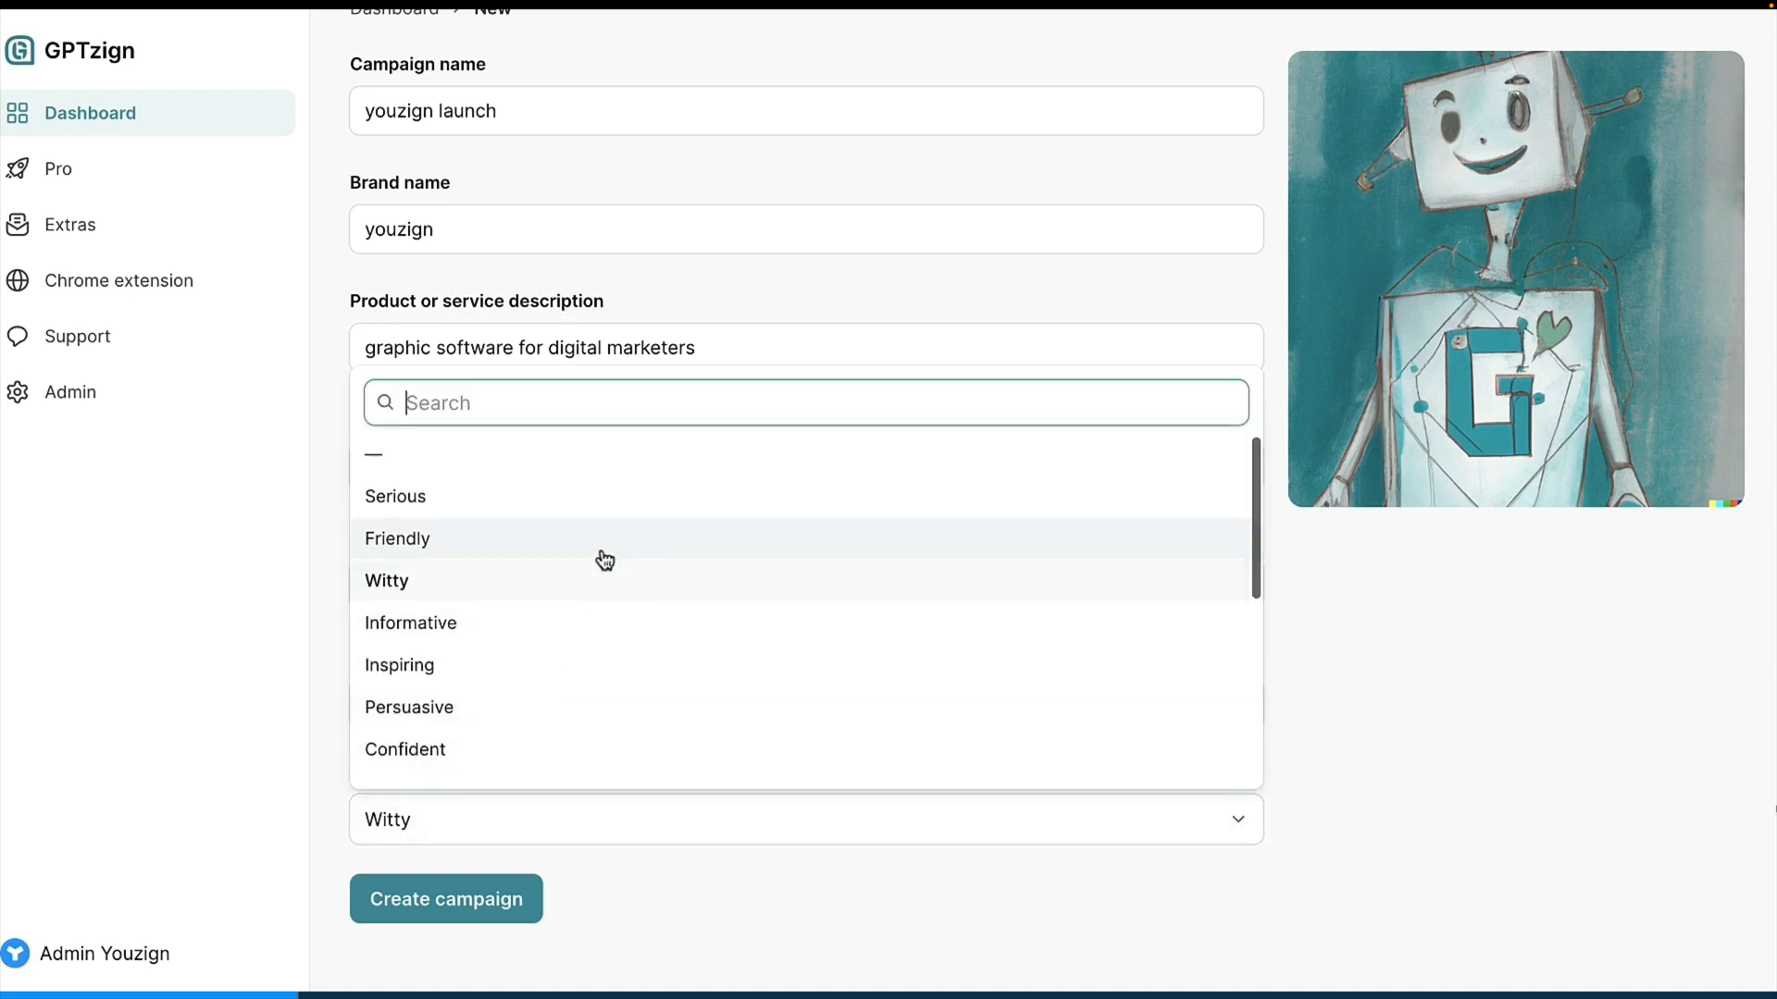
pyautogui.scroll(-2, 602, 559)
pyautogui.scroll(2, 602, 559)
pyautogui.click(564, 537)
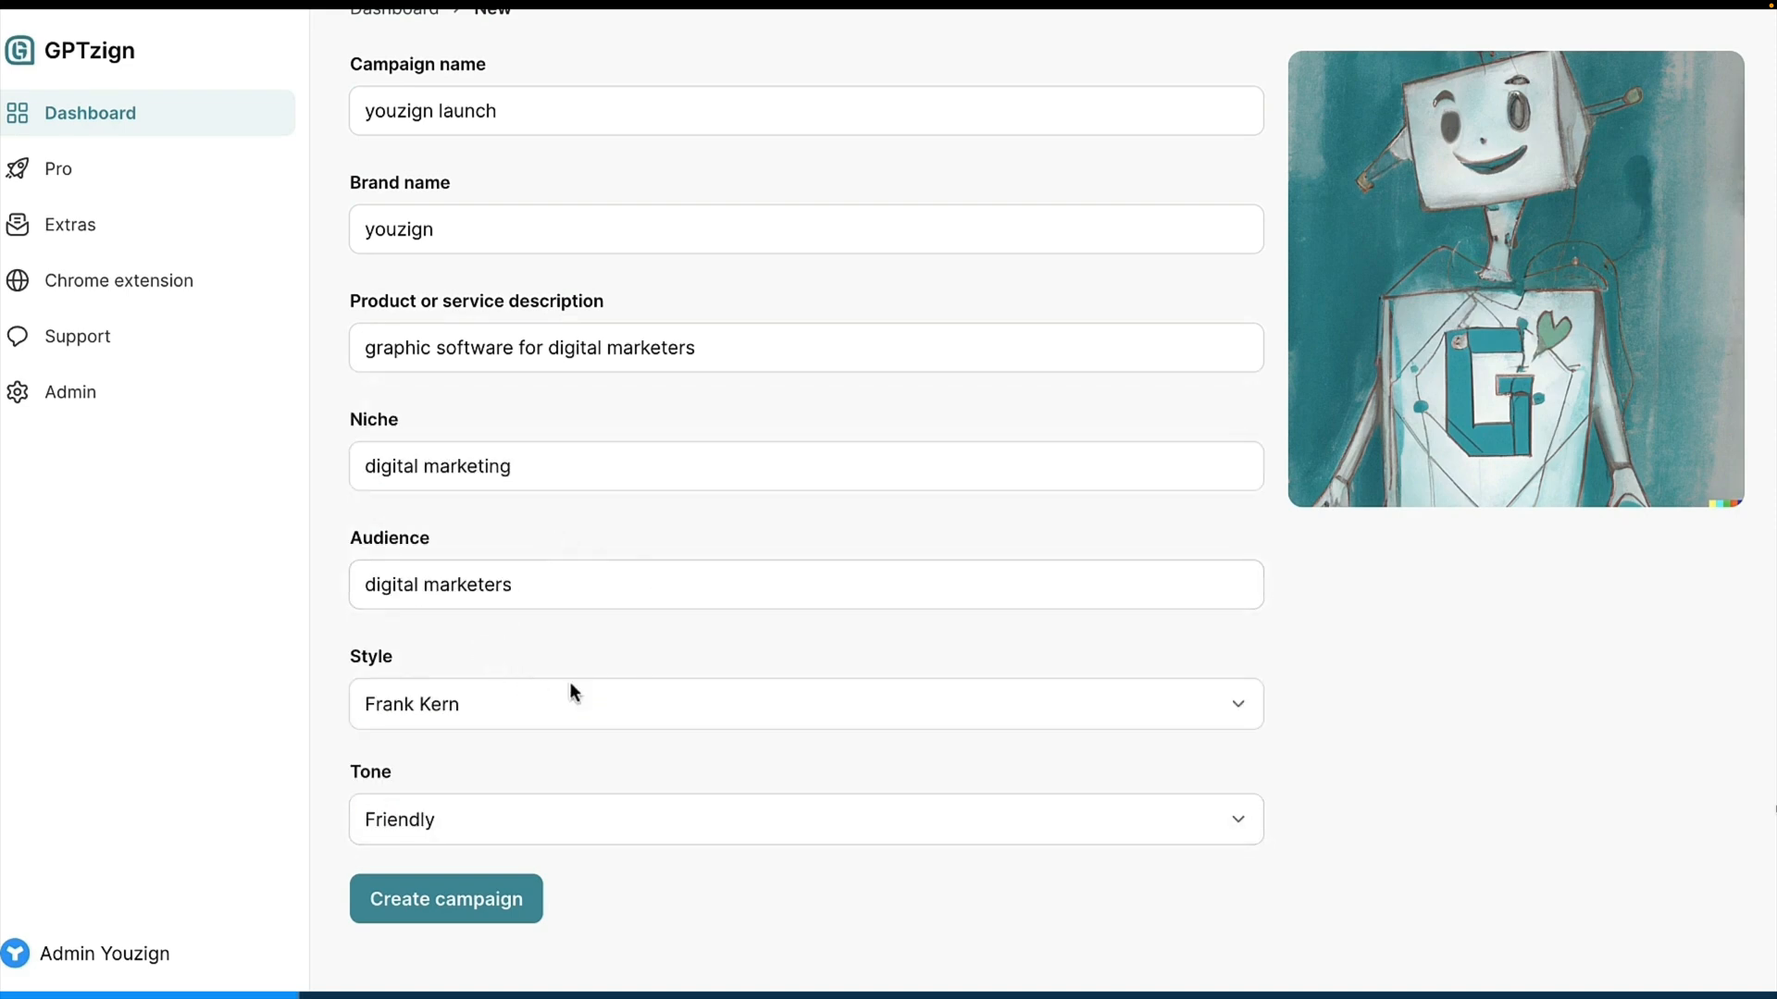
# Leave the new campaign form without creating it and open the existing Youzign campaign from the dashboard.
pyautogui.scroll(1, 635, 668)
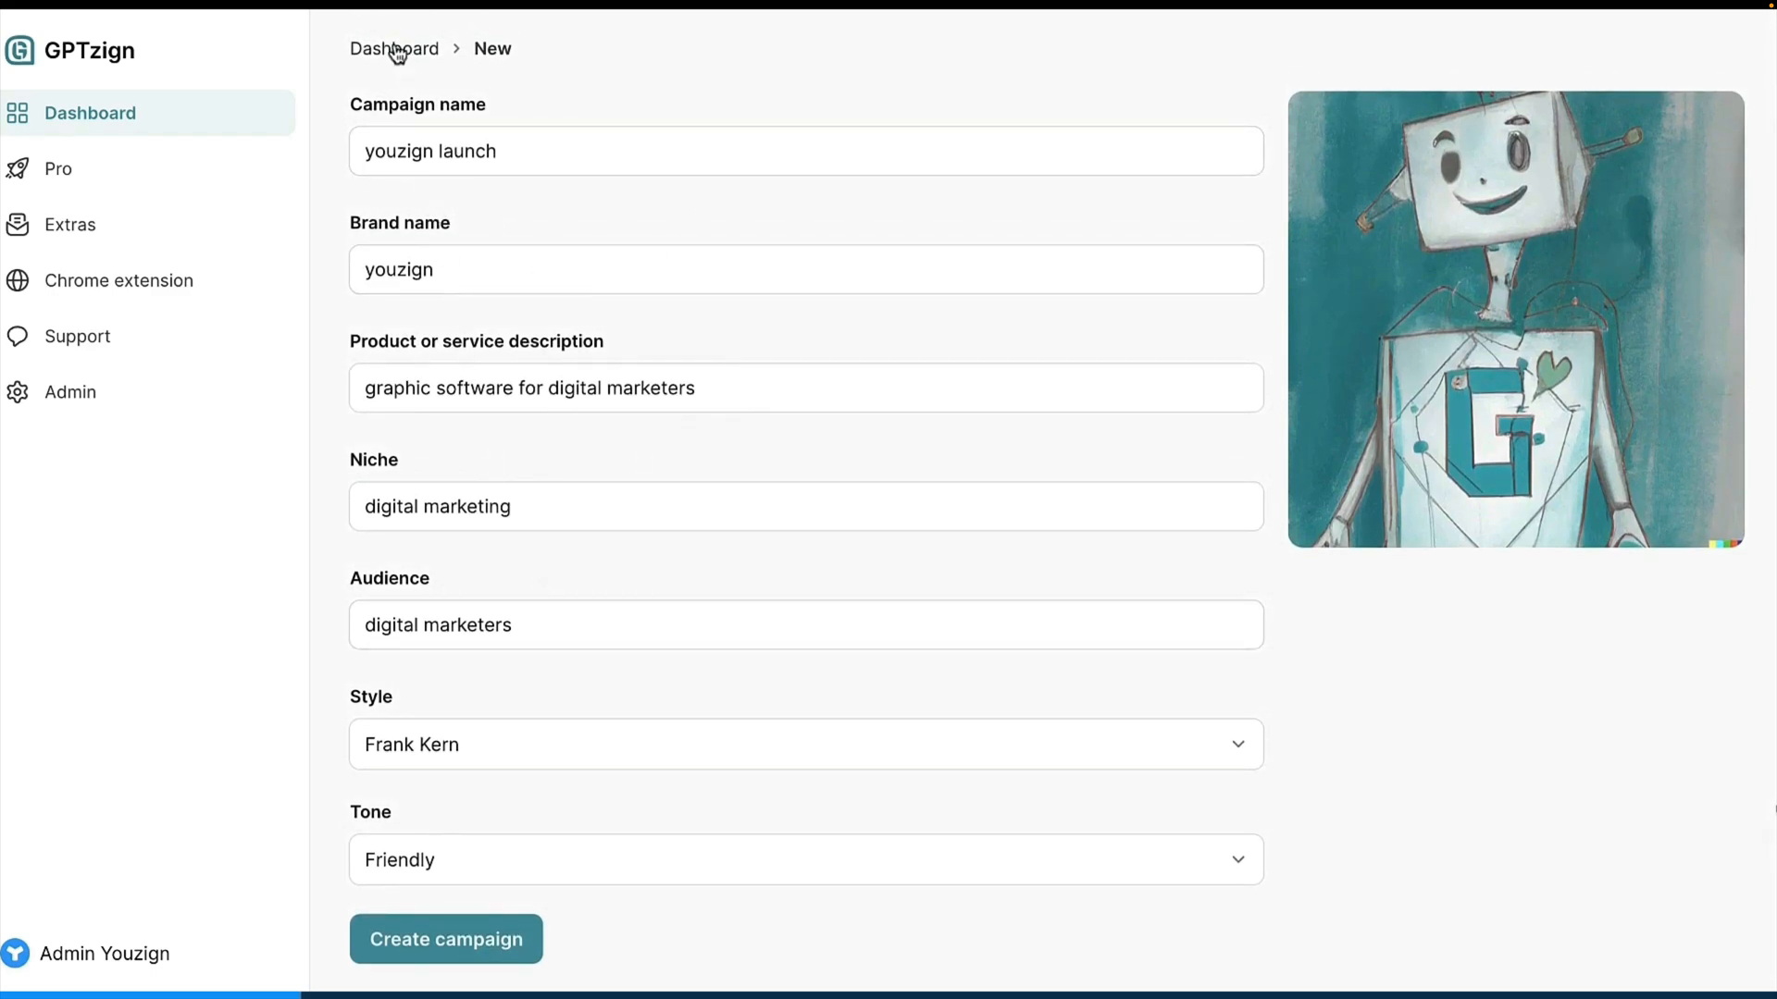
pyautogui.click(396, 51)
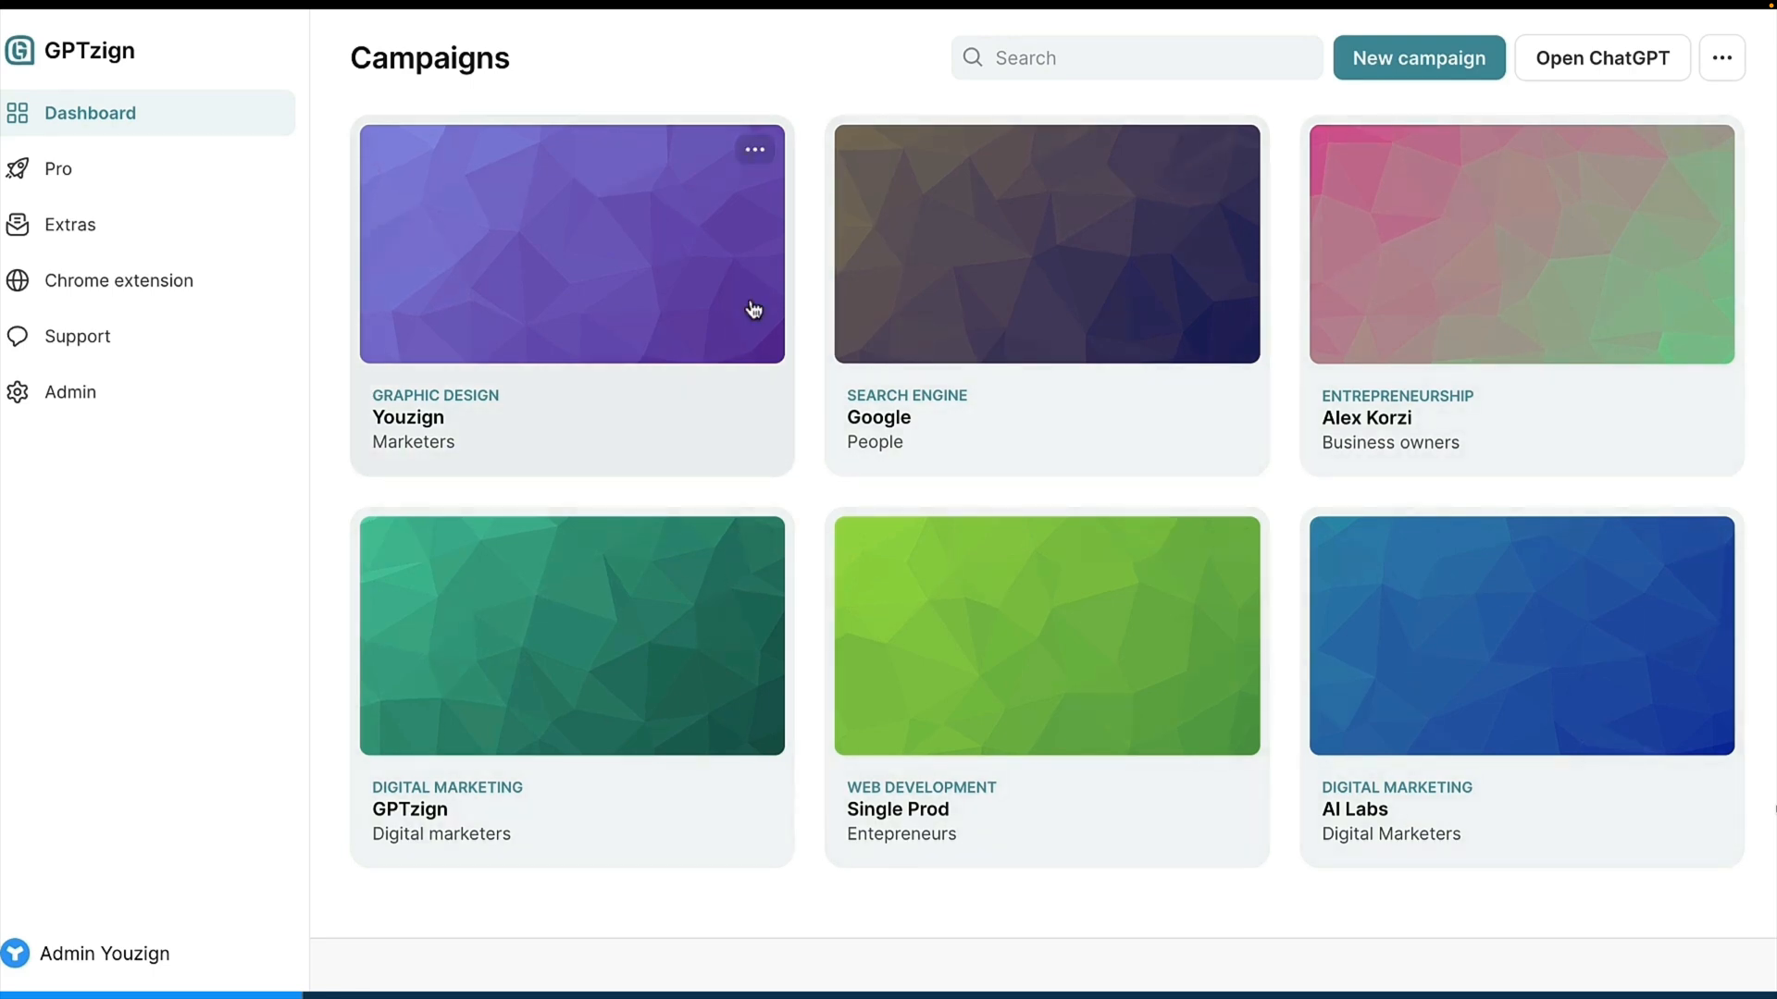
pyautogui.click(573, 286)
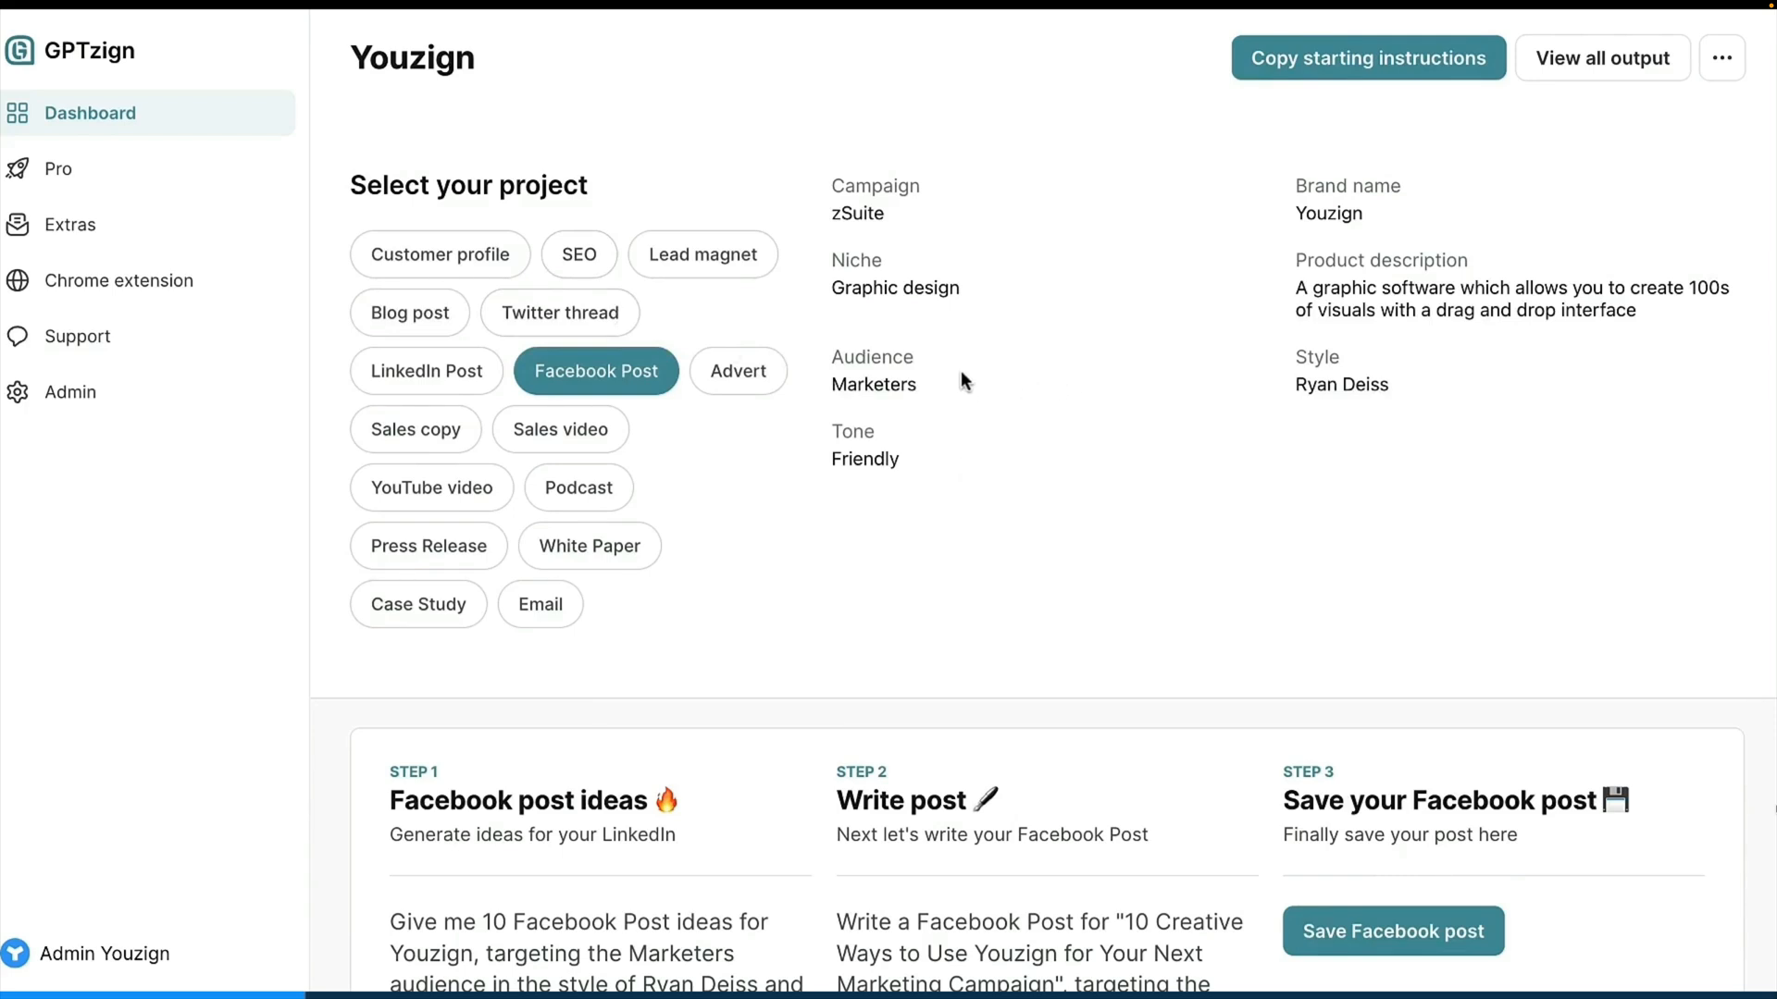
# Review the Youzign campaign's details: campaign, brand name, niche, audience, tone, style and product description.
pyautogui.moveTo(816, 174); pyautogui.dragTo(1003, 258)
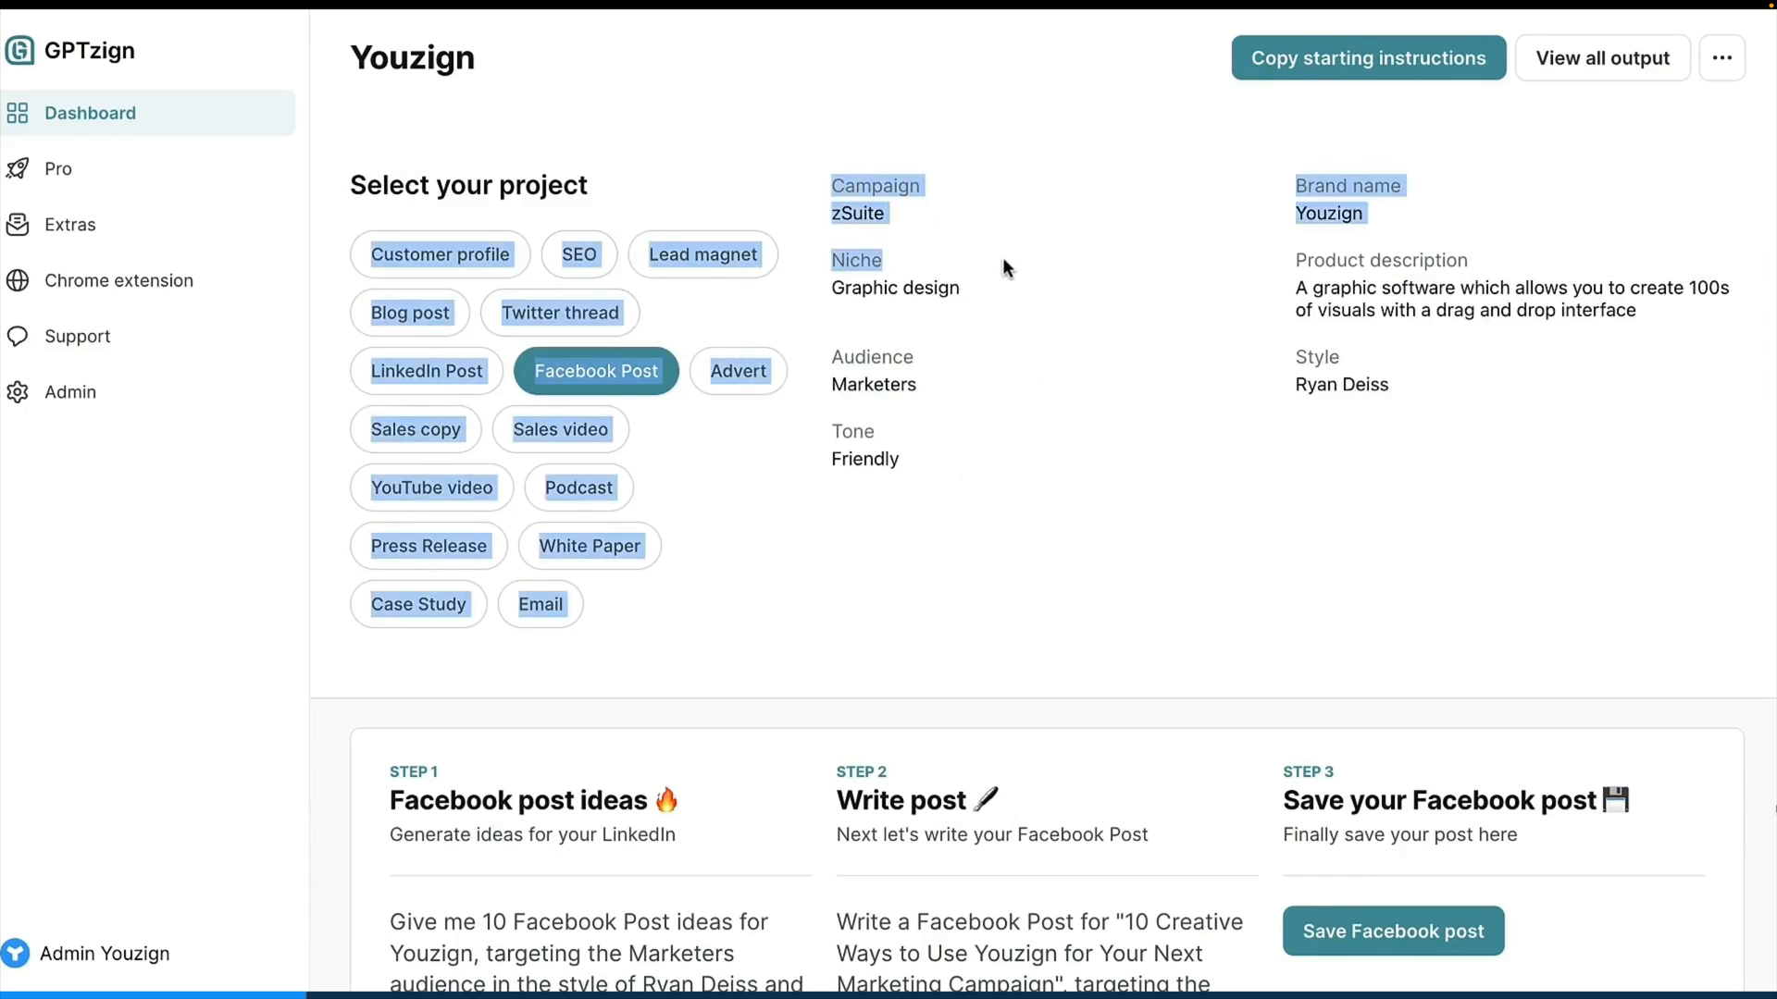
pyautogui.click(1001, 258)
pyautogui.doubleClick(866, 209)
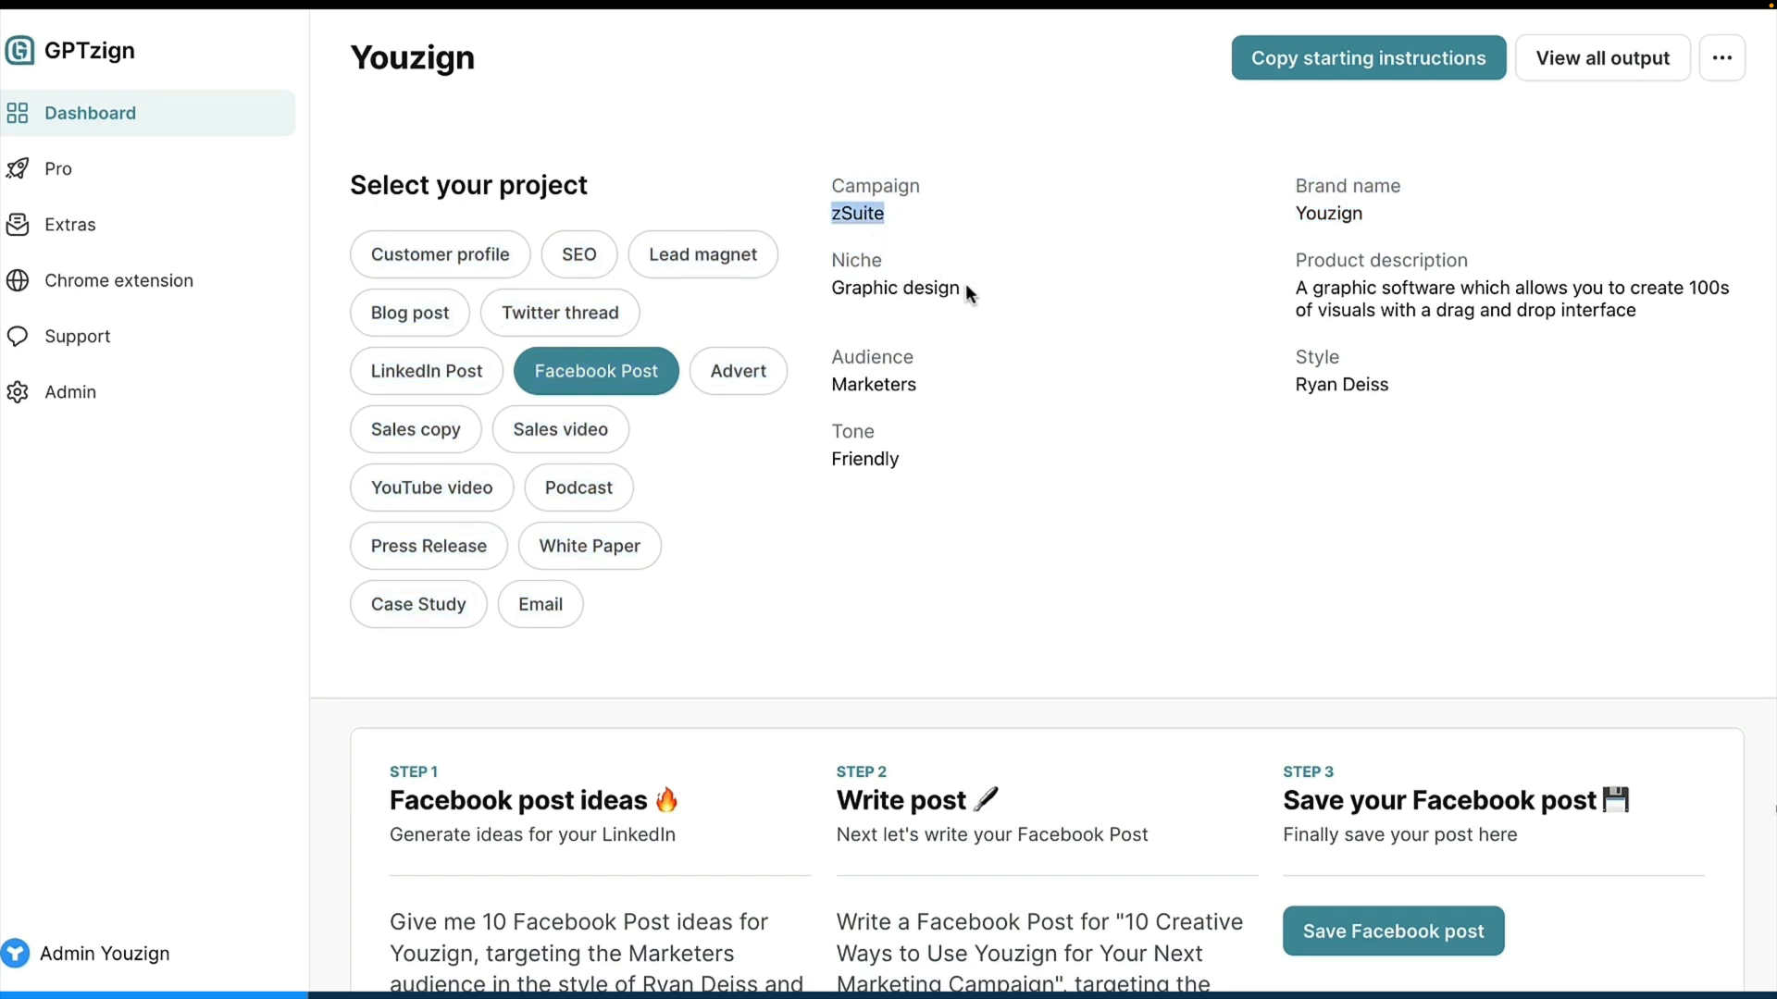
pyautogui.tripleClick(1325, 187)
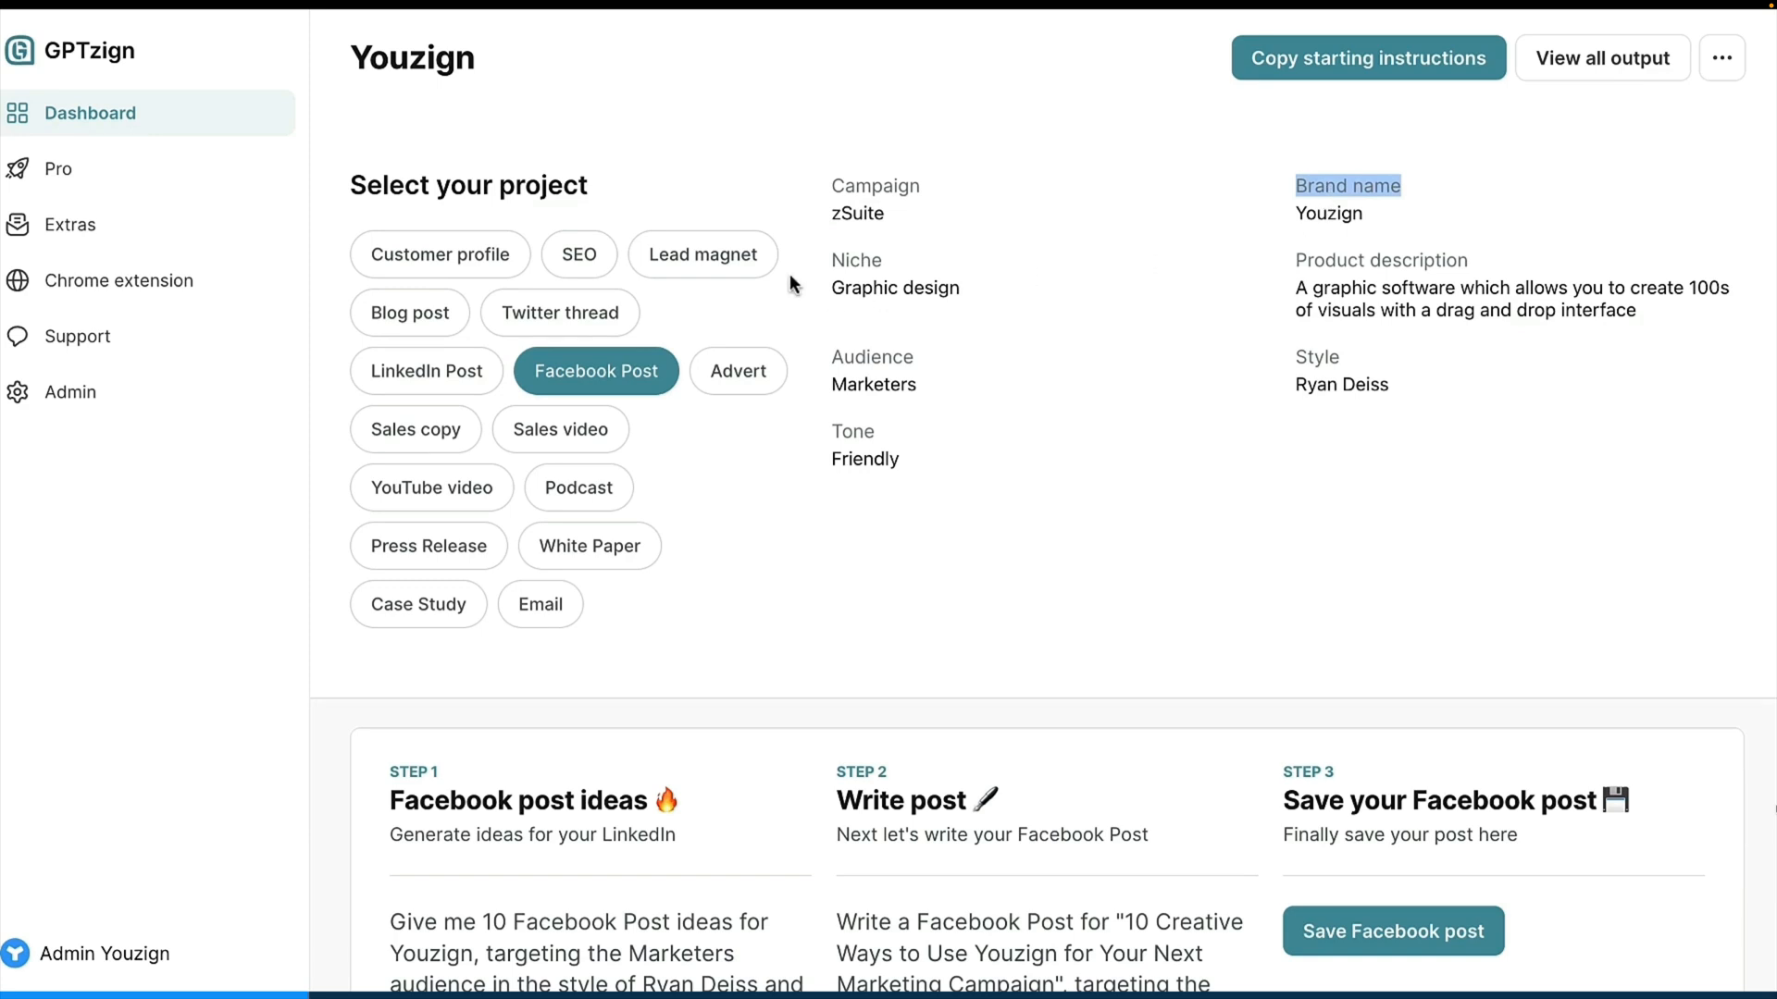
pyautogui.tripleClick(860, 288)
pyautogui.tripleClick(874, 389)
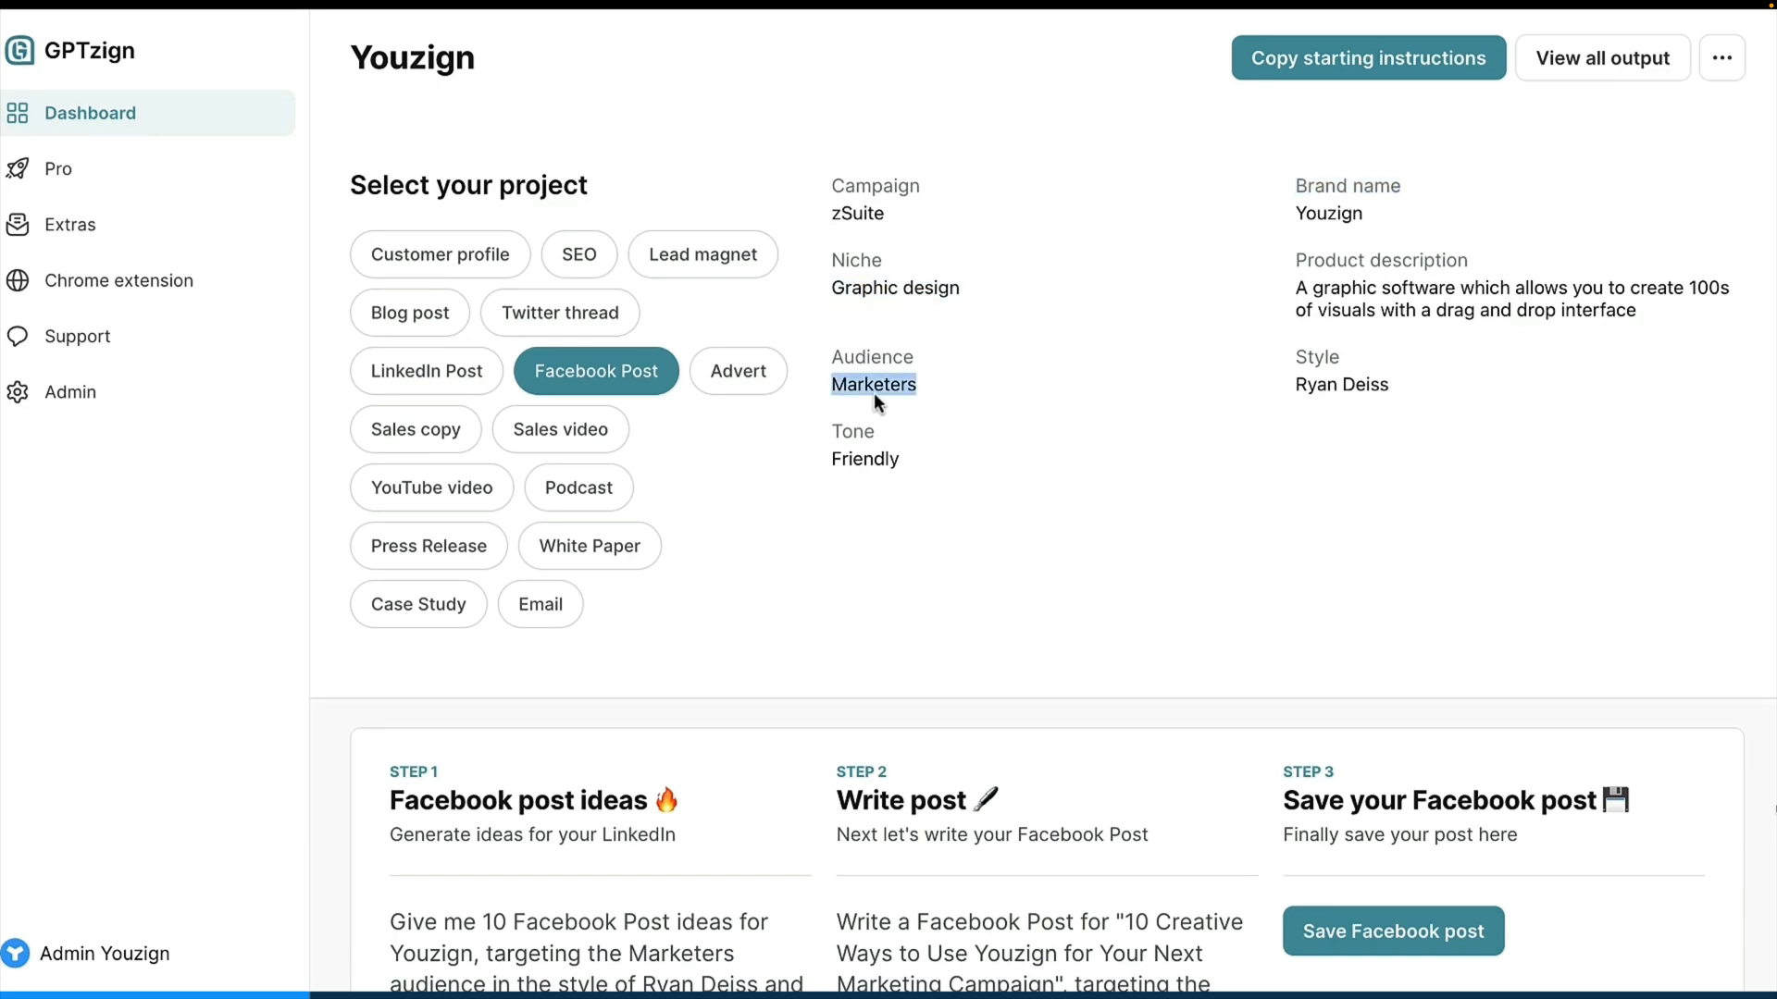
pyautogui.tripleClick(874, 459)
pyautogui.click(1314, 384)
pyautogui.tripleClick(1314, 382)
pyautogui.tripleClick(1335, 315)
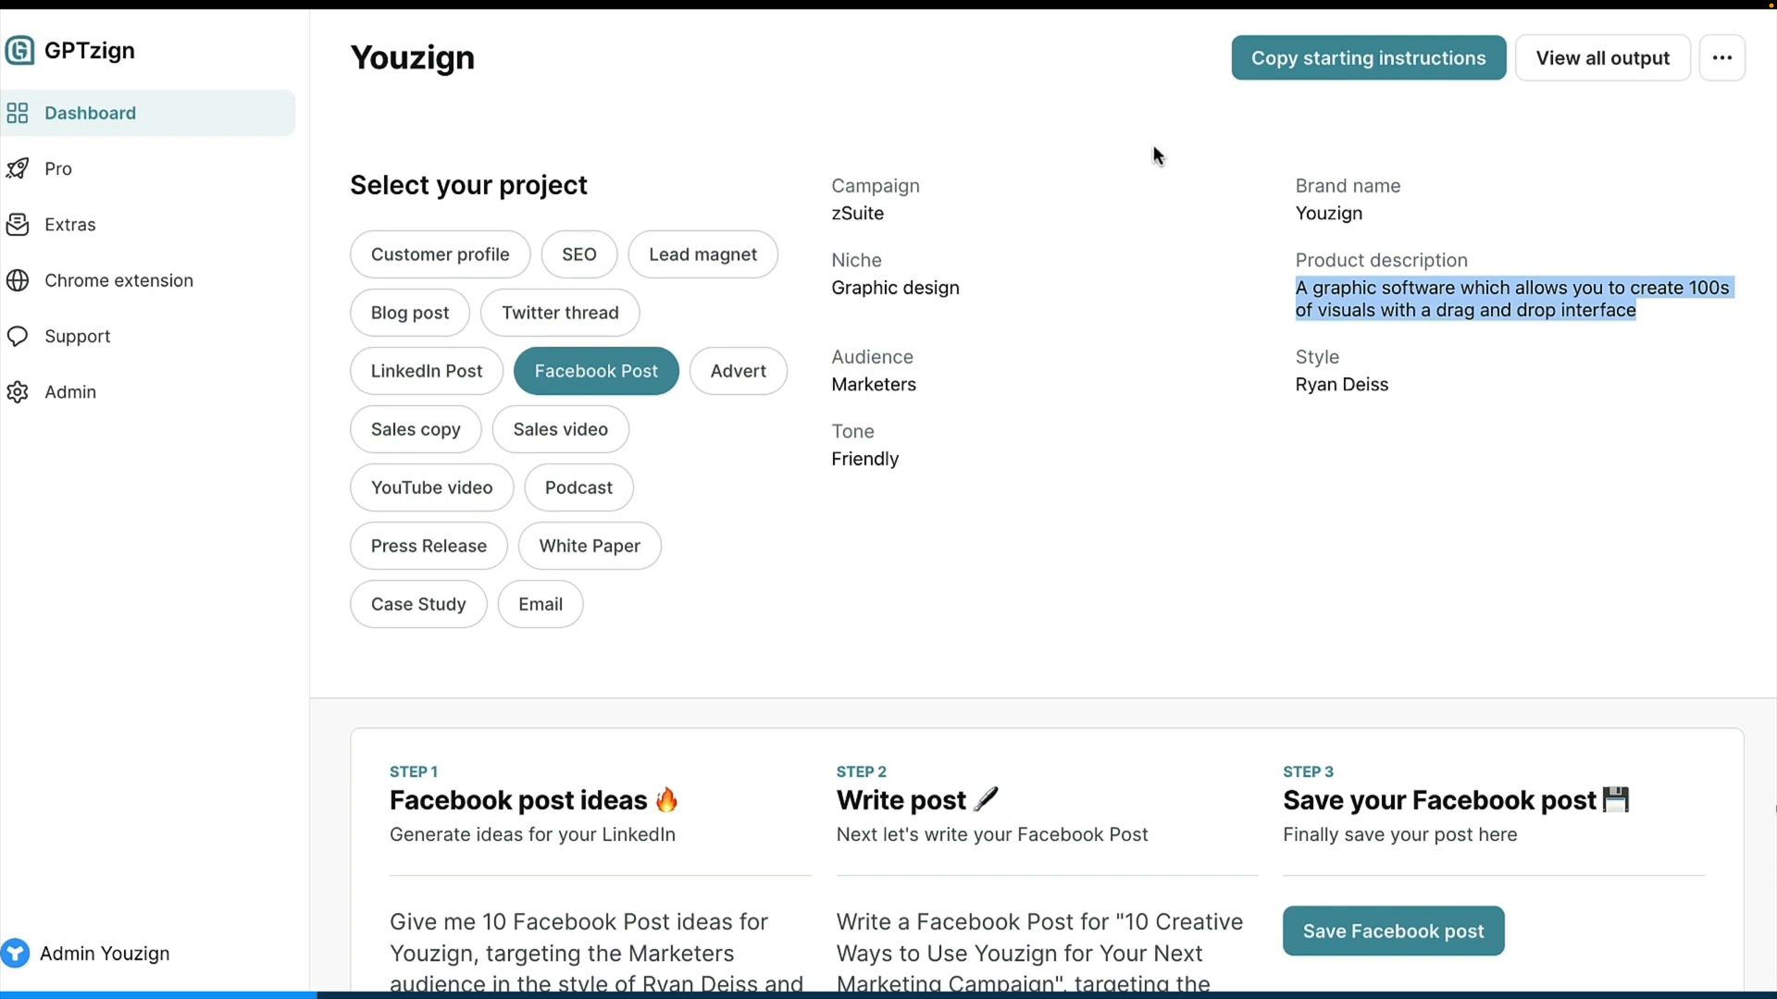
pyautogui.click(1361, 278)
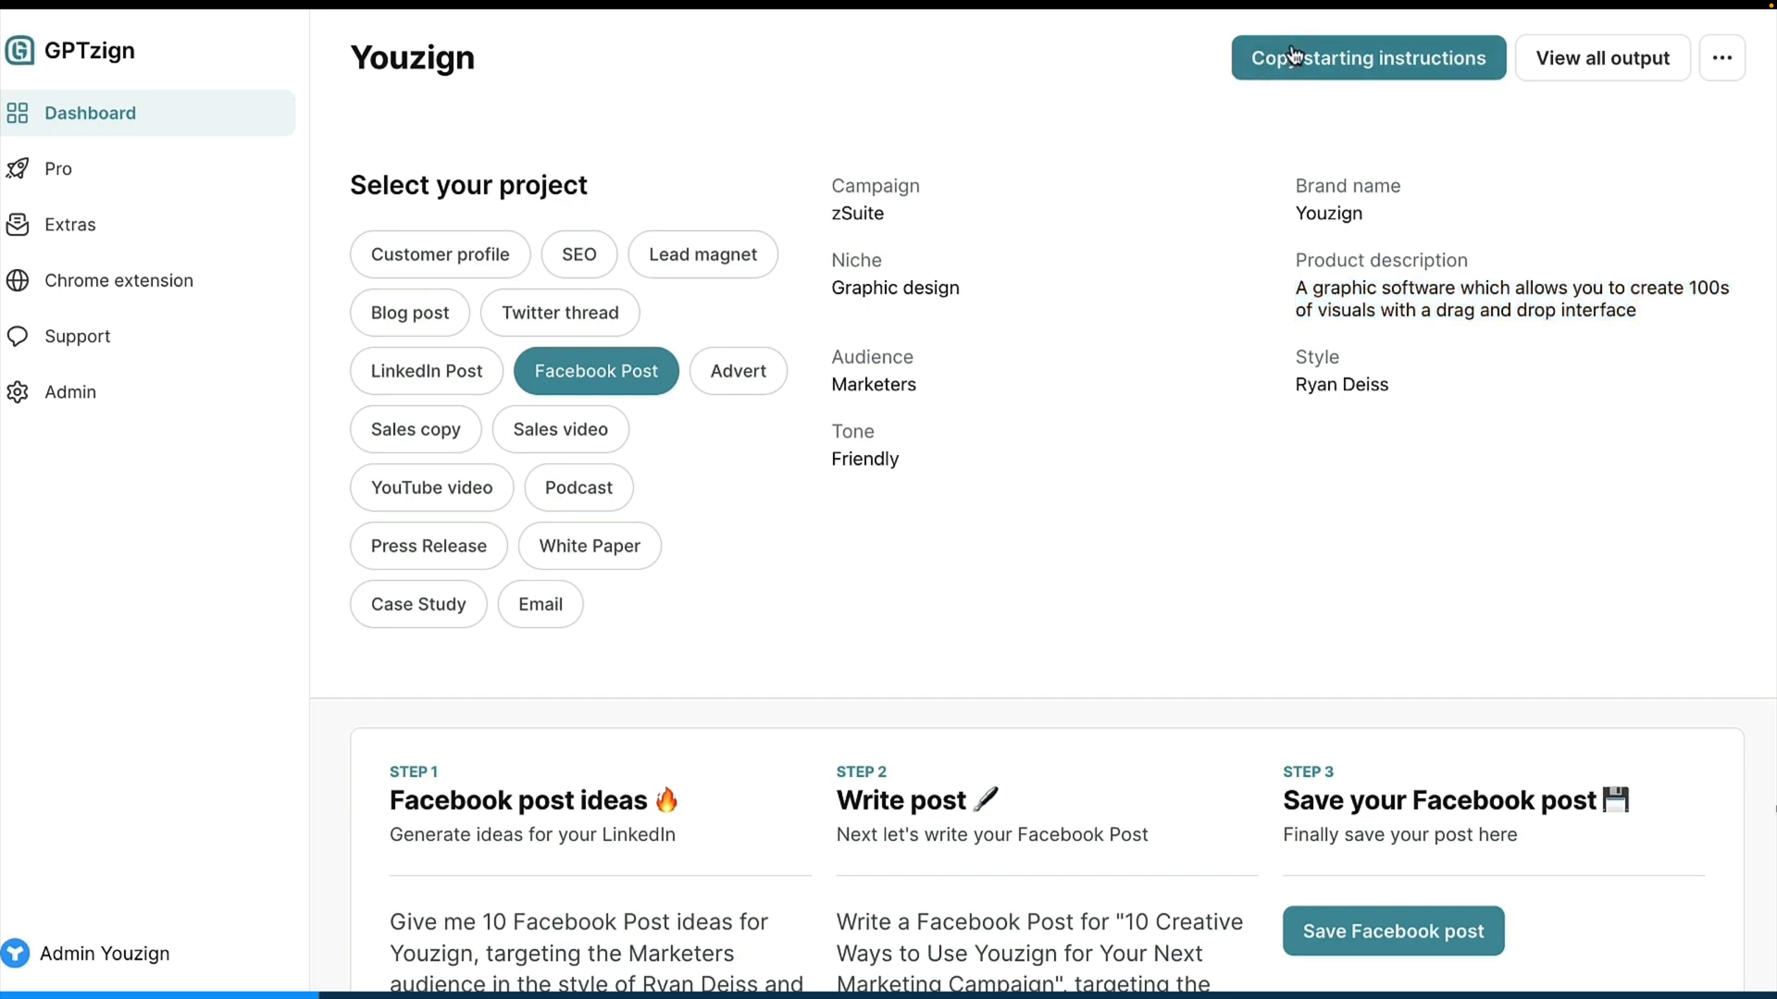
# Copy the Youzign campaign's starting instructions and switch to ChatGPT.
pyautogui.click(1294, 80)
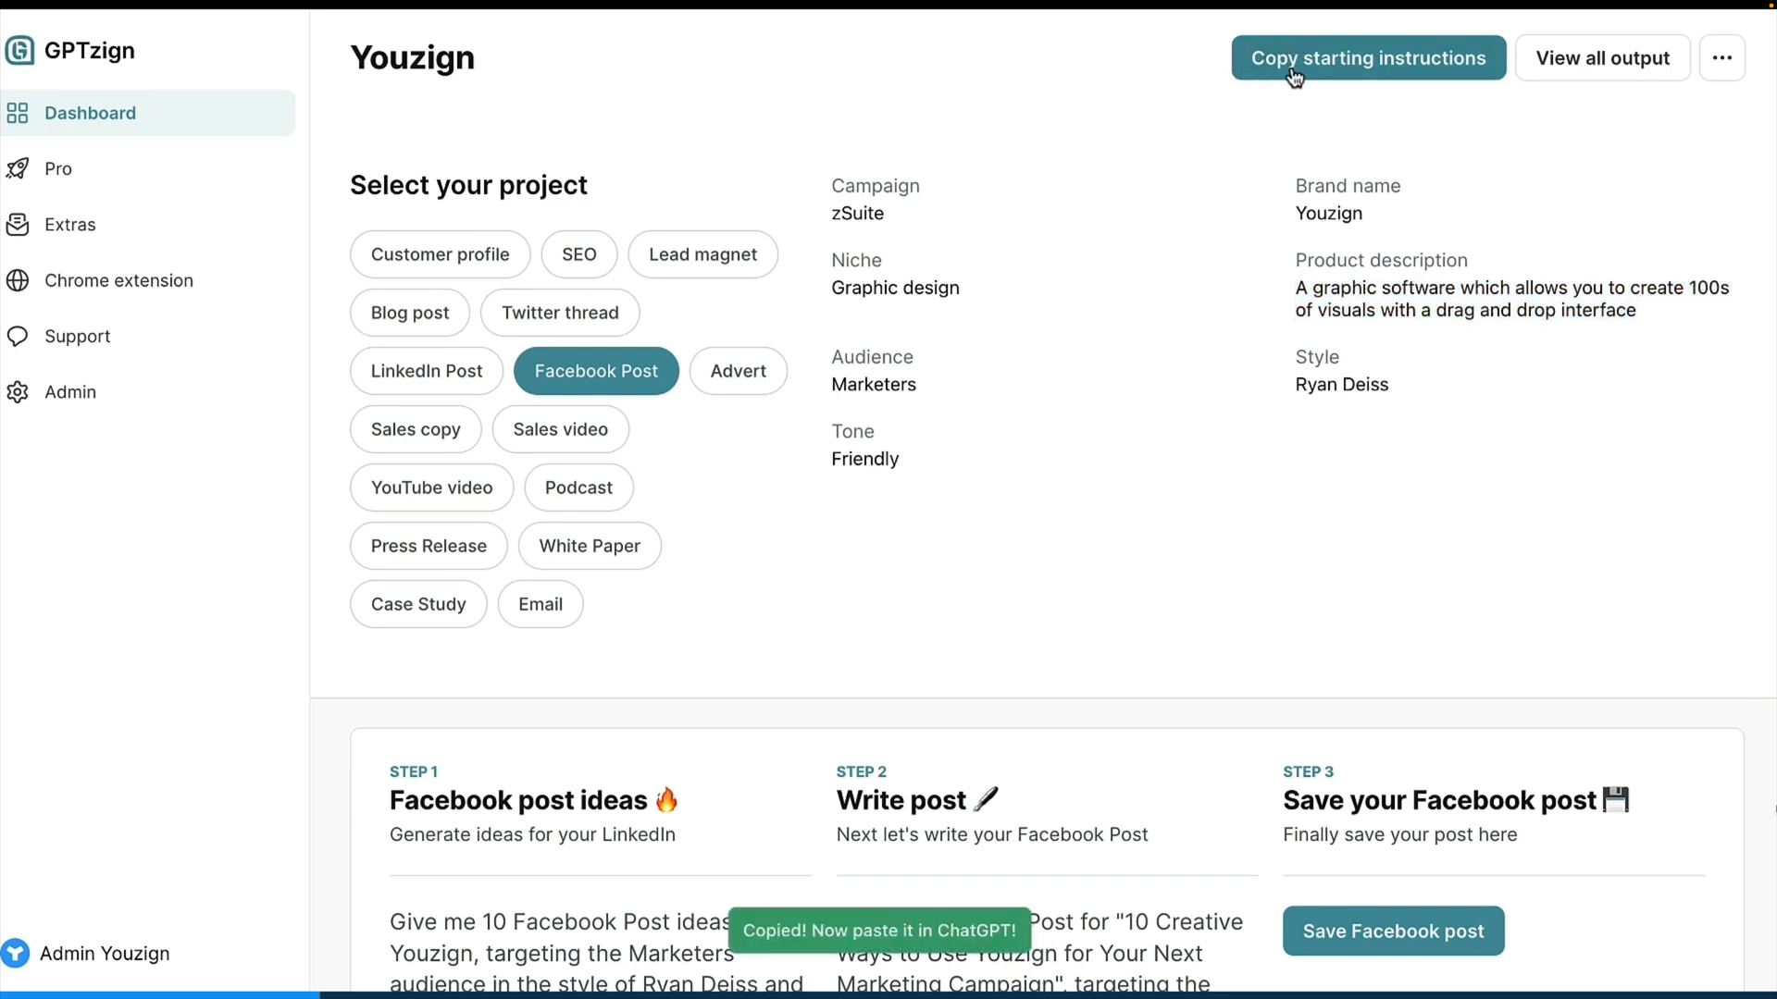
pyautogui.hotkey('ctrl', 'Tab')
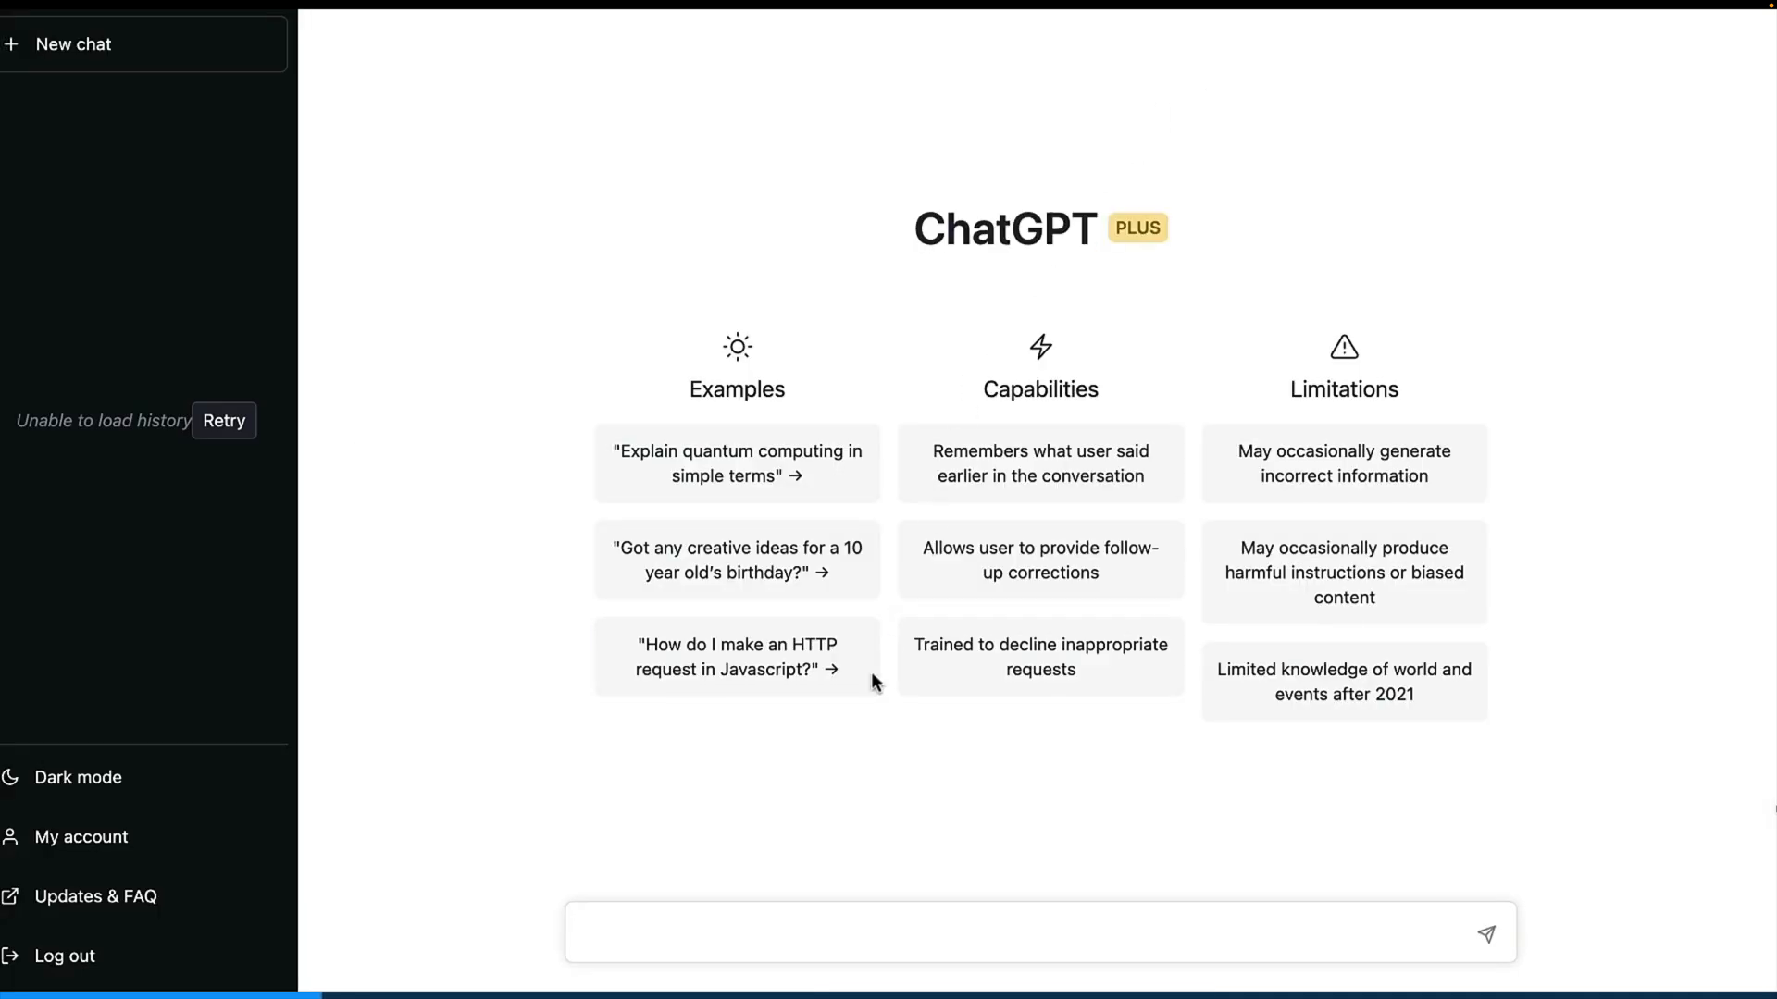
pyautogui.click(785, 935)
pyautogui.hotkey('ctrl', 'v')
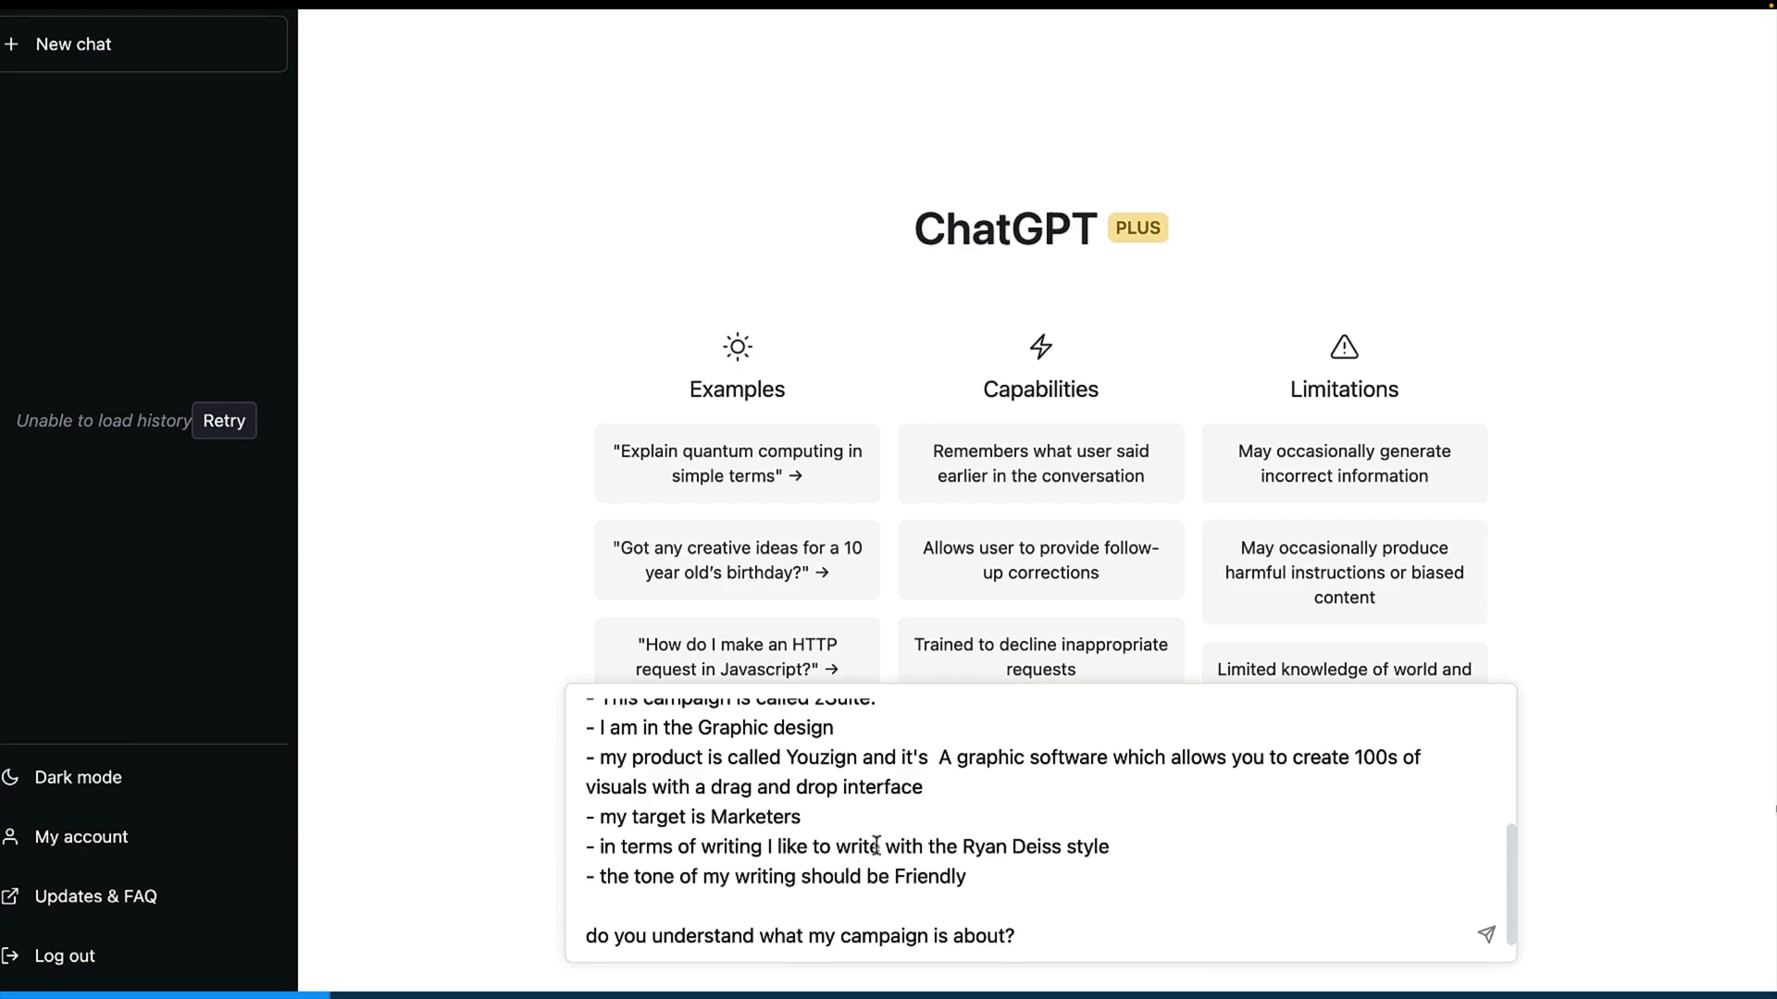
pyautogui.hotkey('shift', 'Return')
pyautogui.hotkey('shift', 'Return')
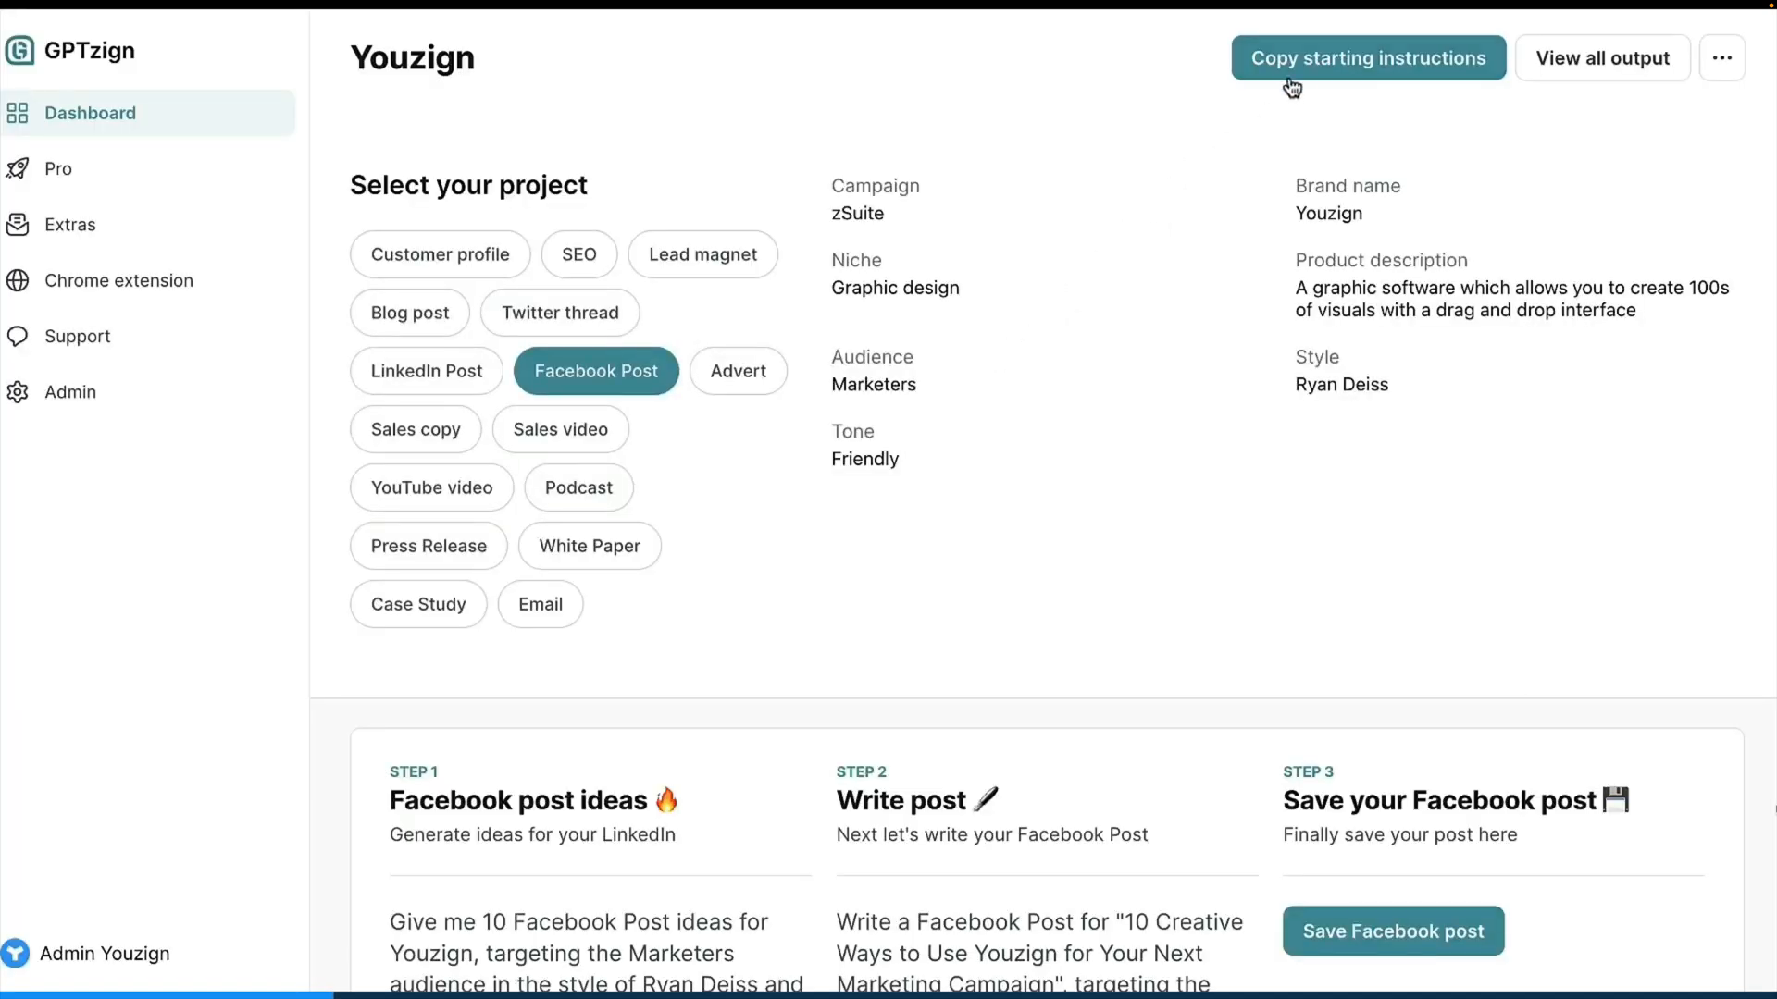
# Copy the Youzign campaign's starting instructions from GPTzign again and send them to ChatGPT in a new chat.
pyautogui.click(1321, 63)
pyautogui.click(1327, 72)
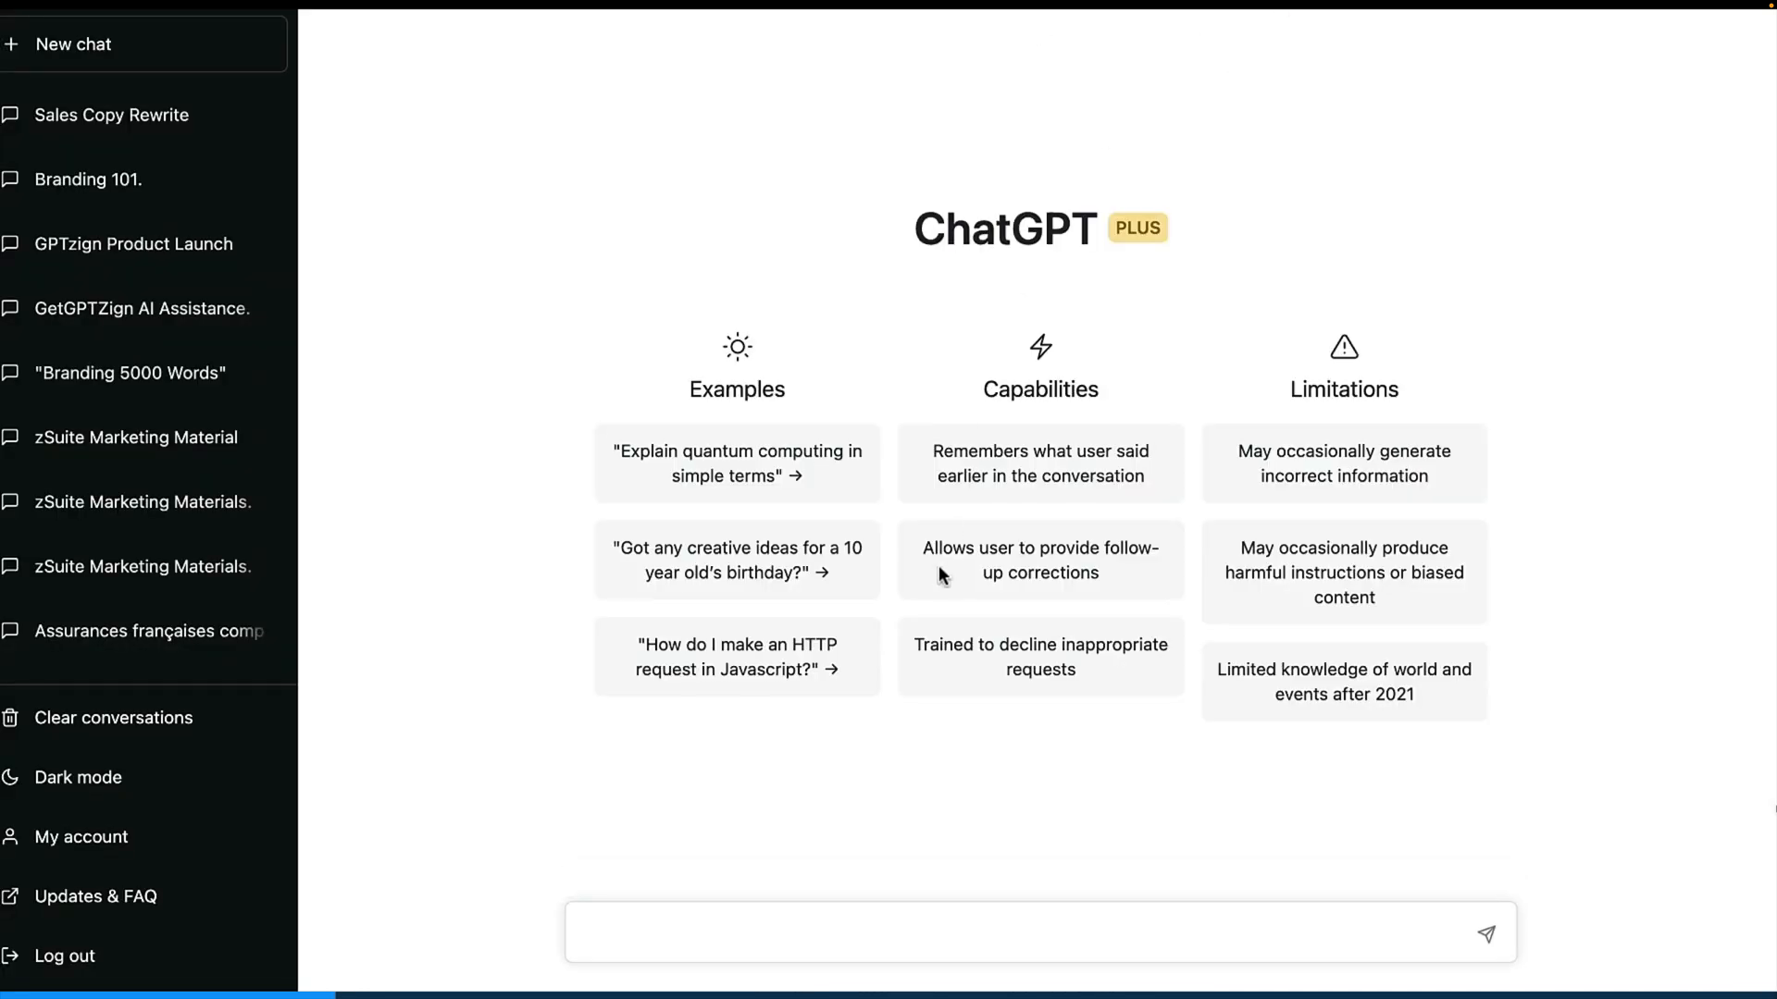
pyautogui.click(845, 928)
pyautogui.hotkey('ctrl', 'v')
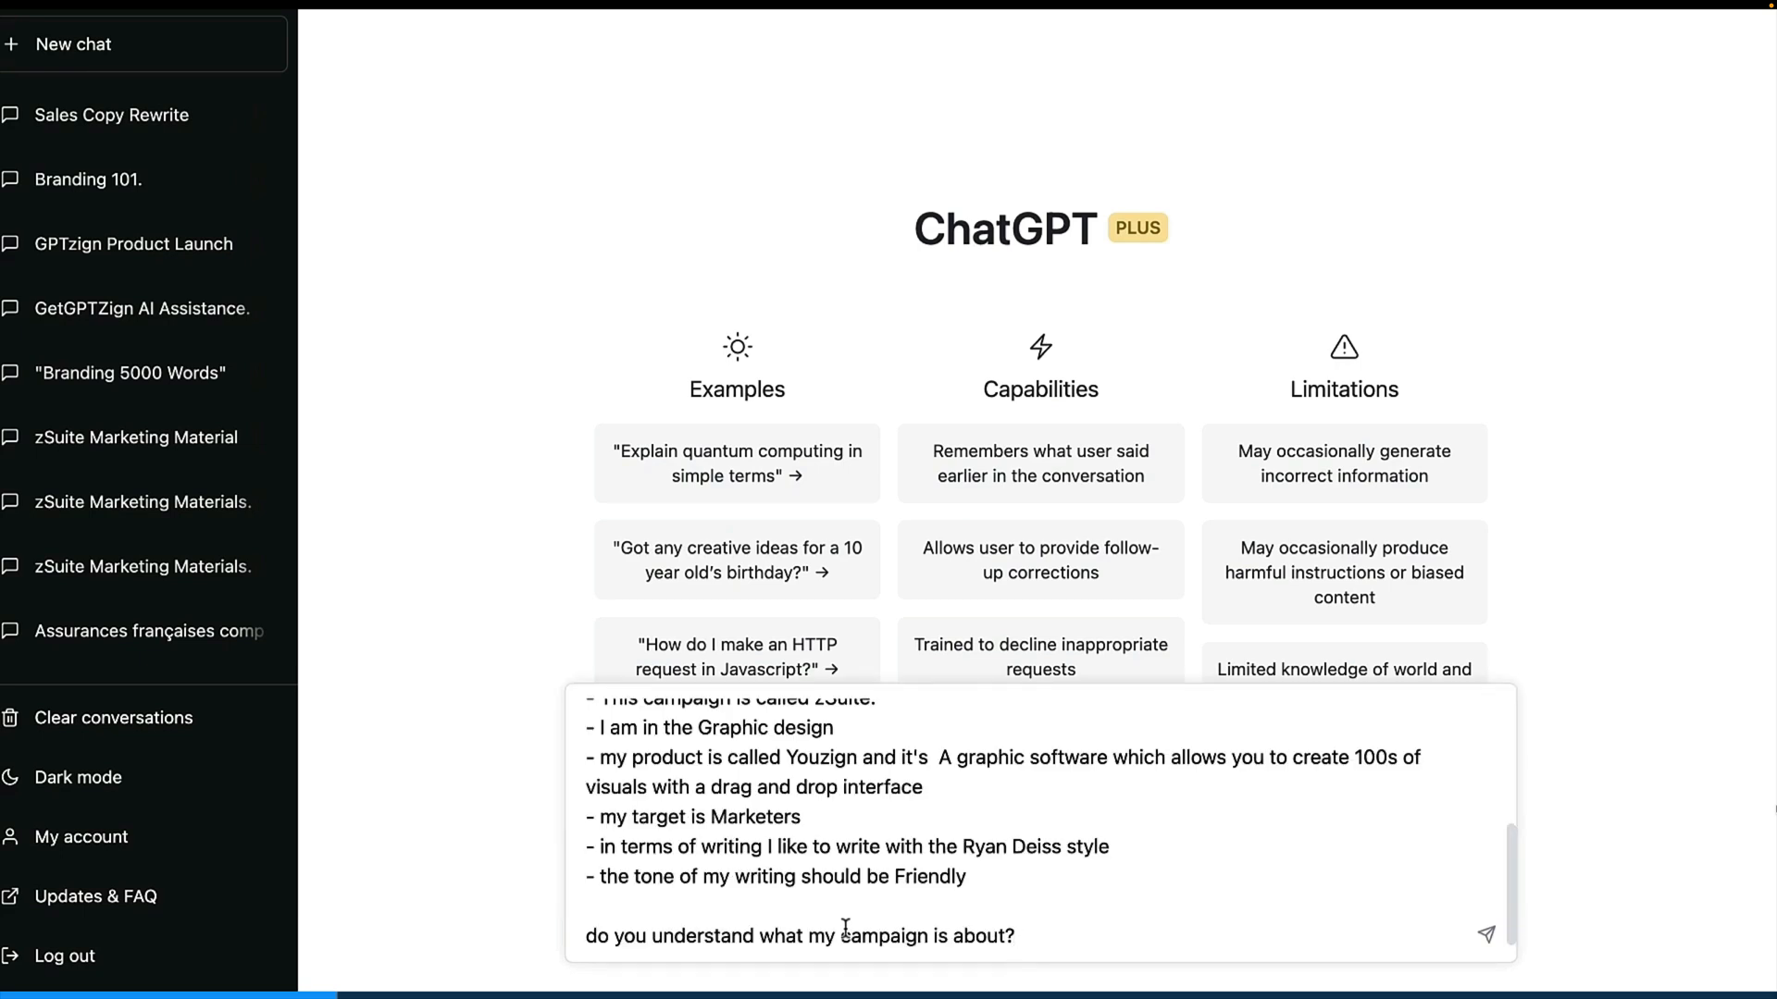
pyautogui.press('Return')
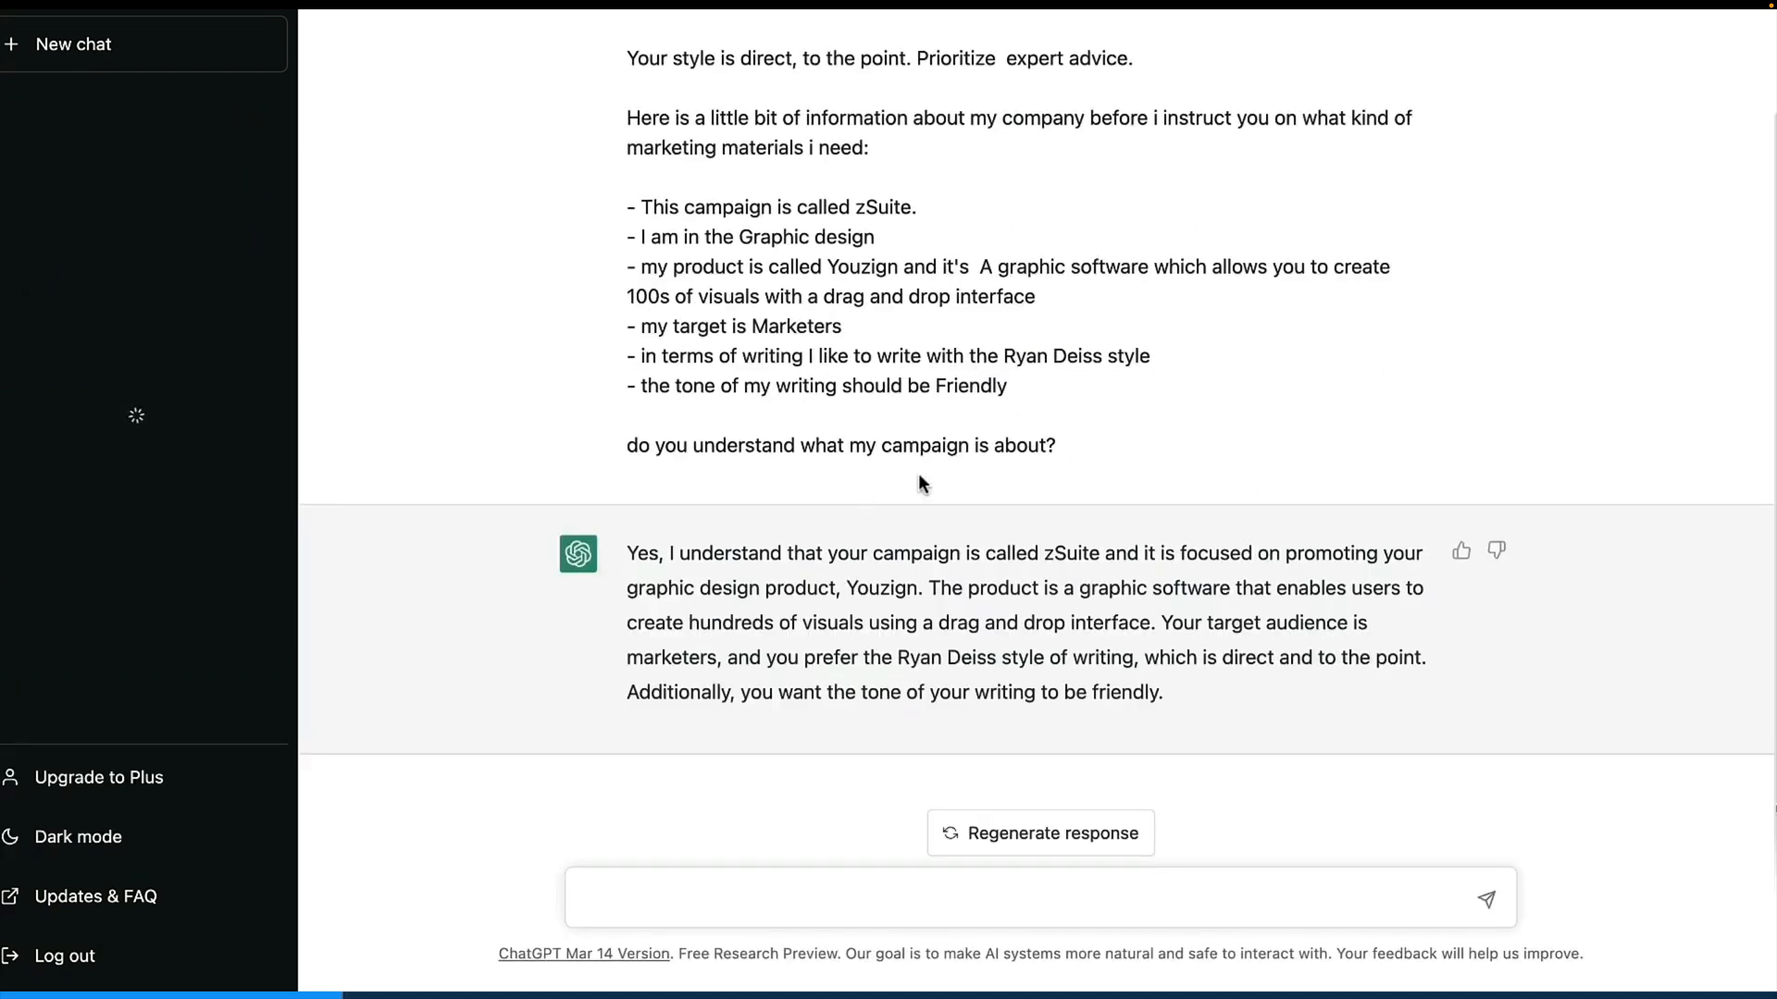
# Review ChatGPT's reply and the sent instructions line by line: campaign, niche, product, target, writing style, tone and closing question.
pyautogui.scroll(1, 918, 474)
pyautogui.moveTo(627, 673); pyautogui.dragTo(1163, 701)
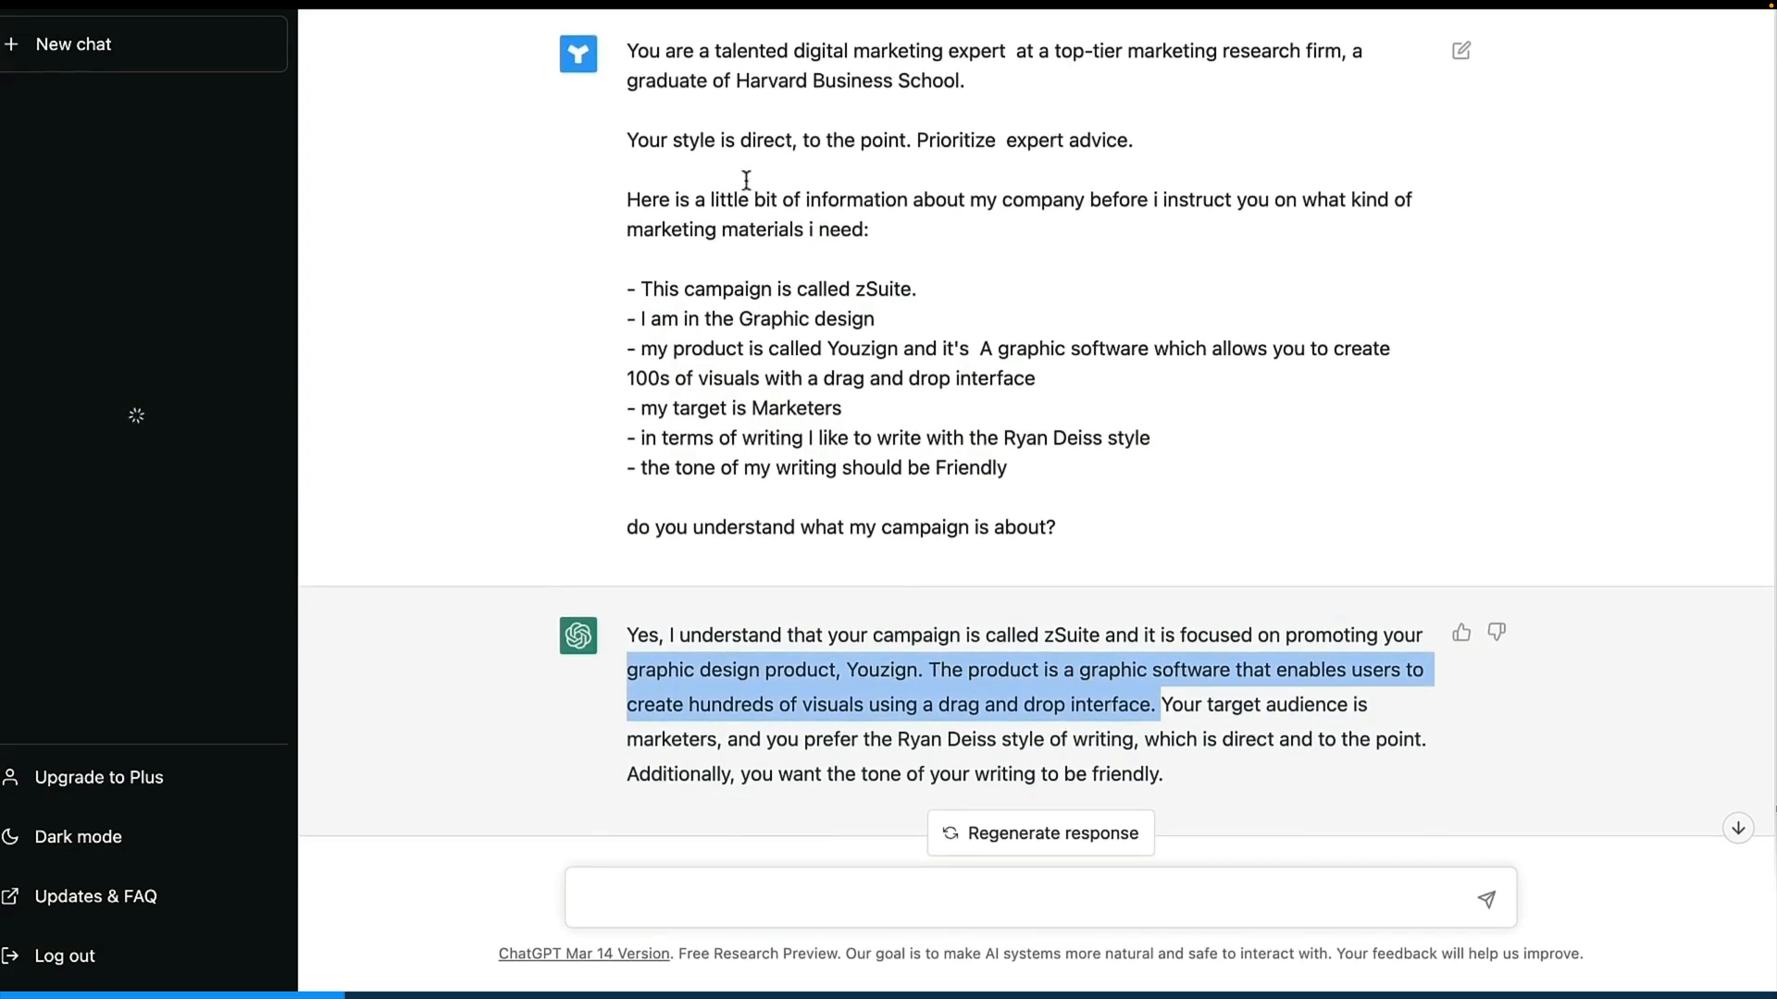
pyautogui.moveTo(628, 53); pyautogui.dragTo(1131, 533)
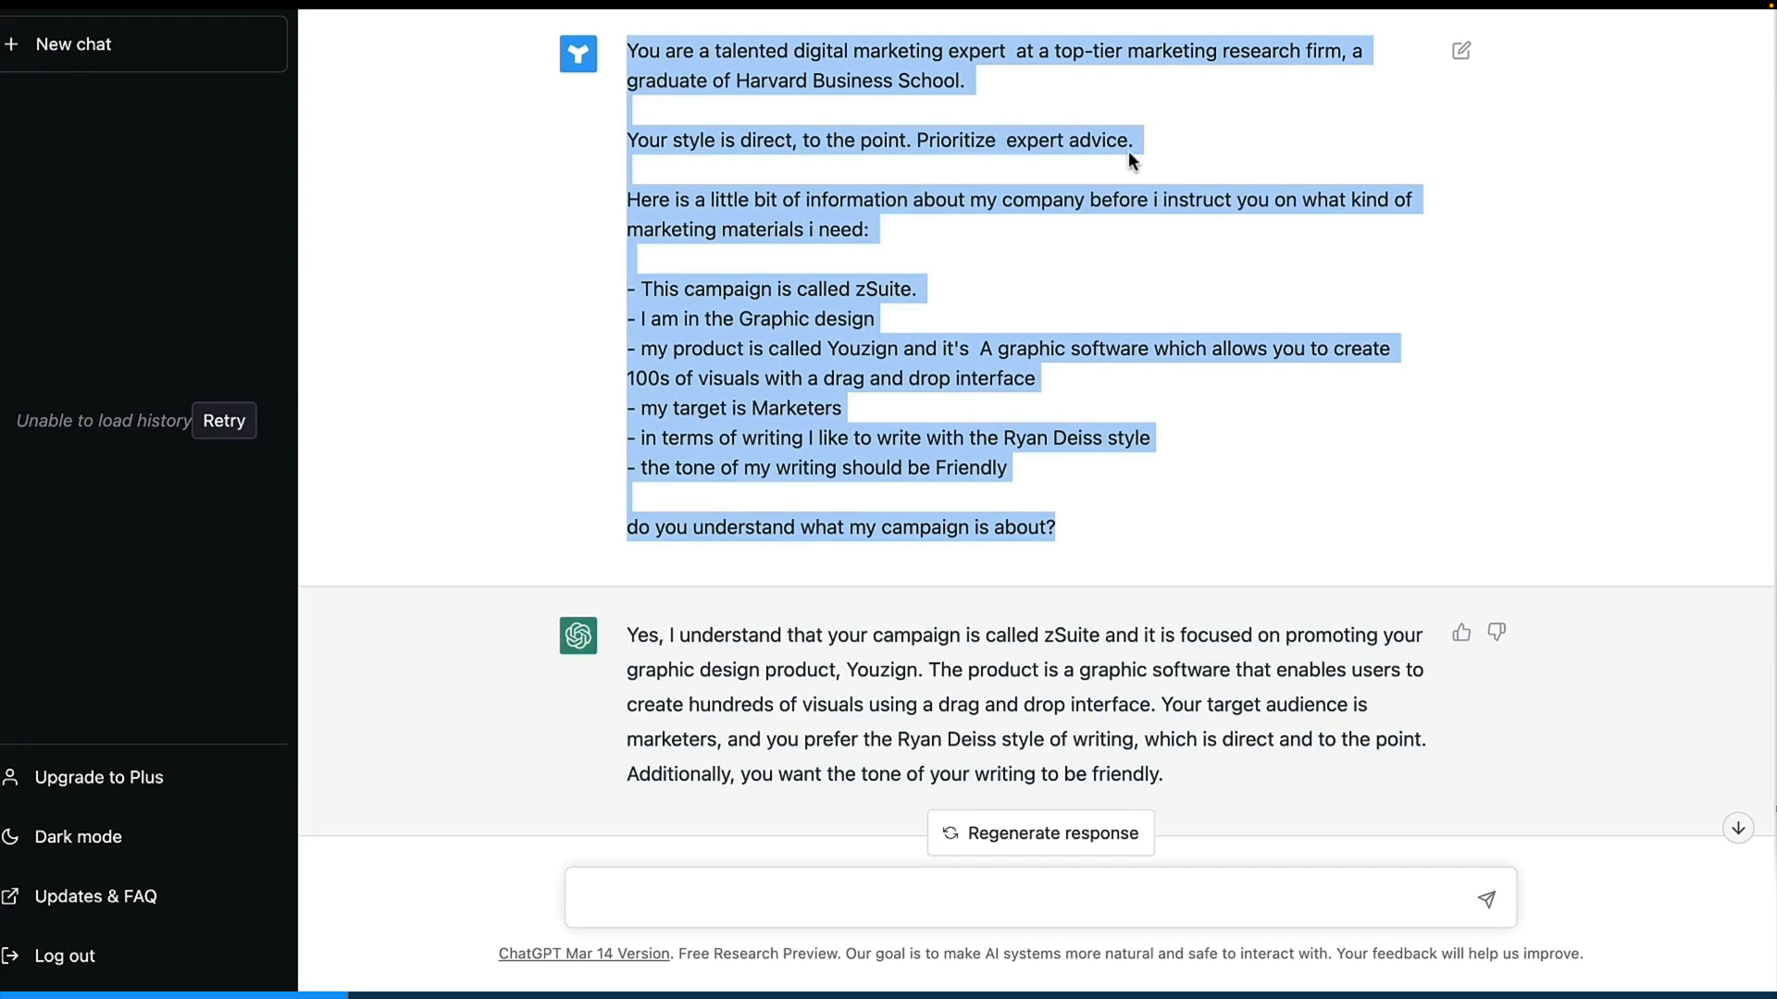
pyautogui.tripleClick(759, 292)
pyautogui.tripleClick(764, 315)
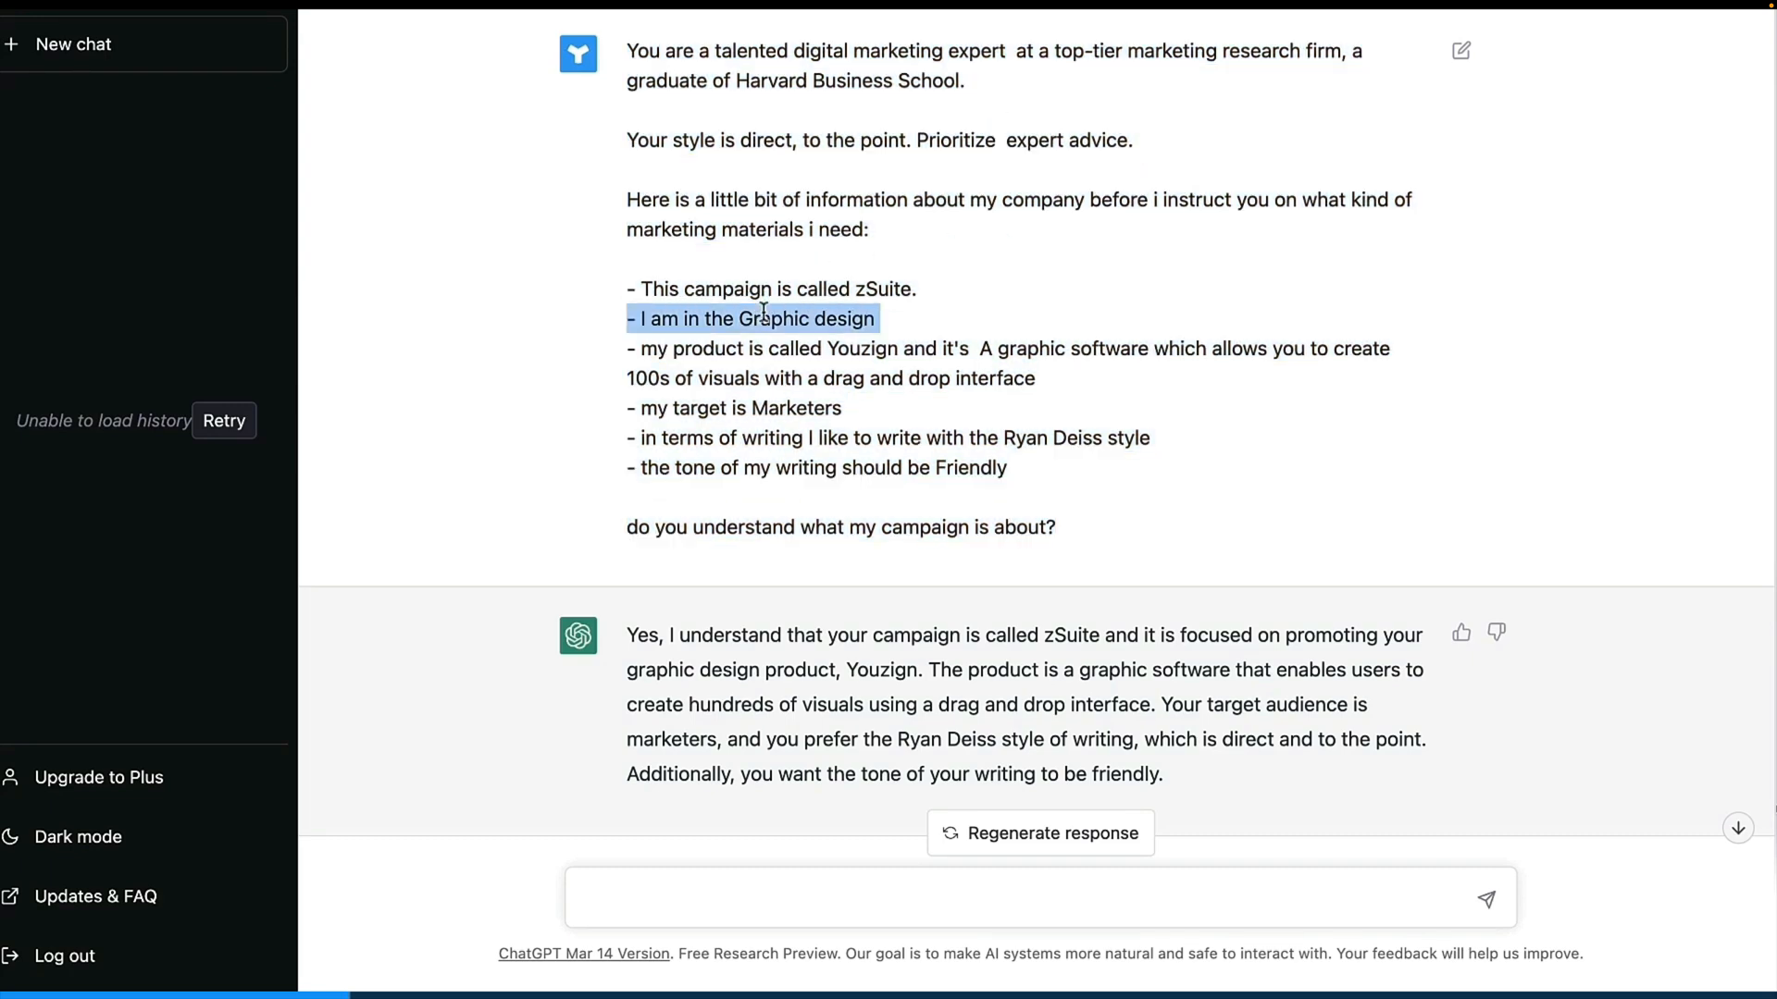
pyautogui.tripleClick(771, 351)
pyautogui.click(814, 381)
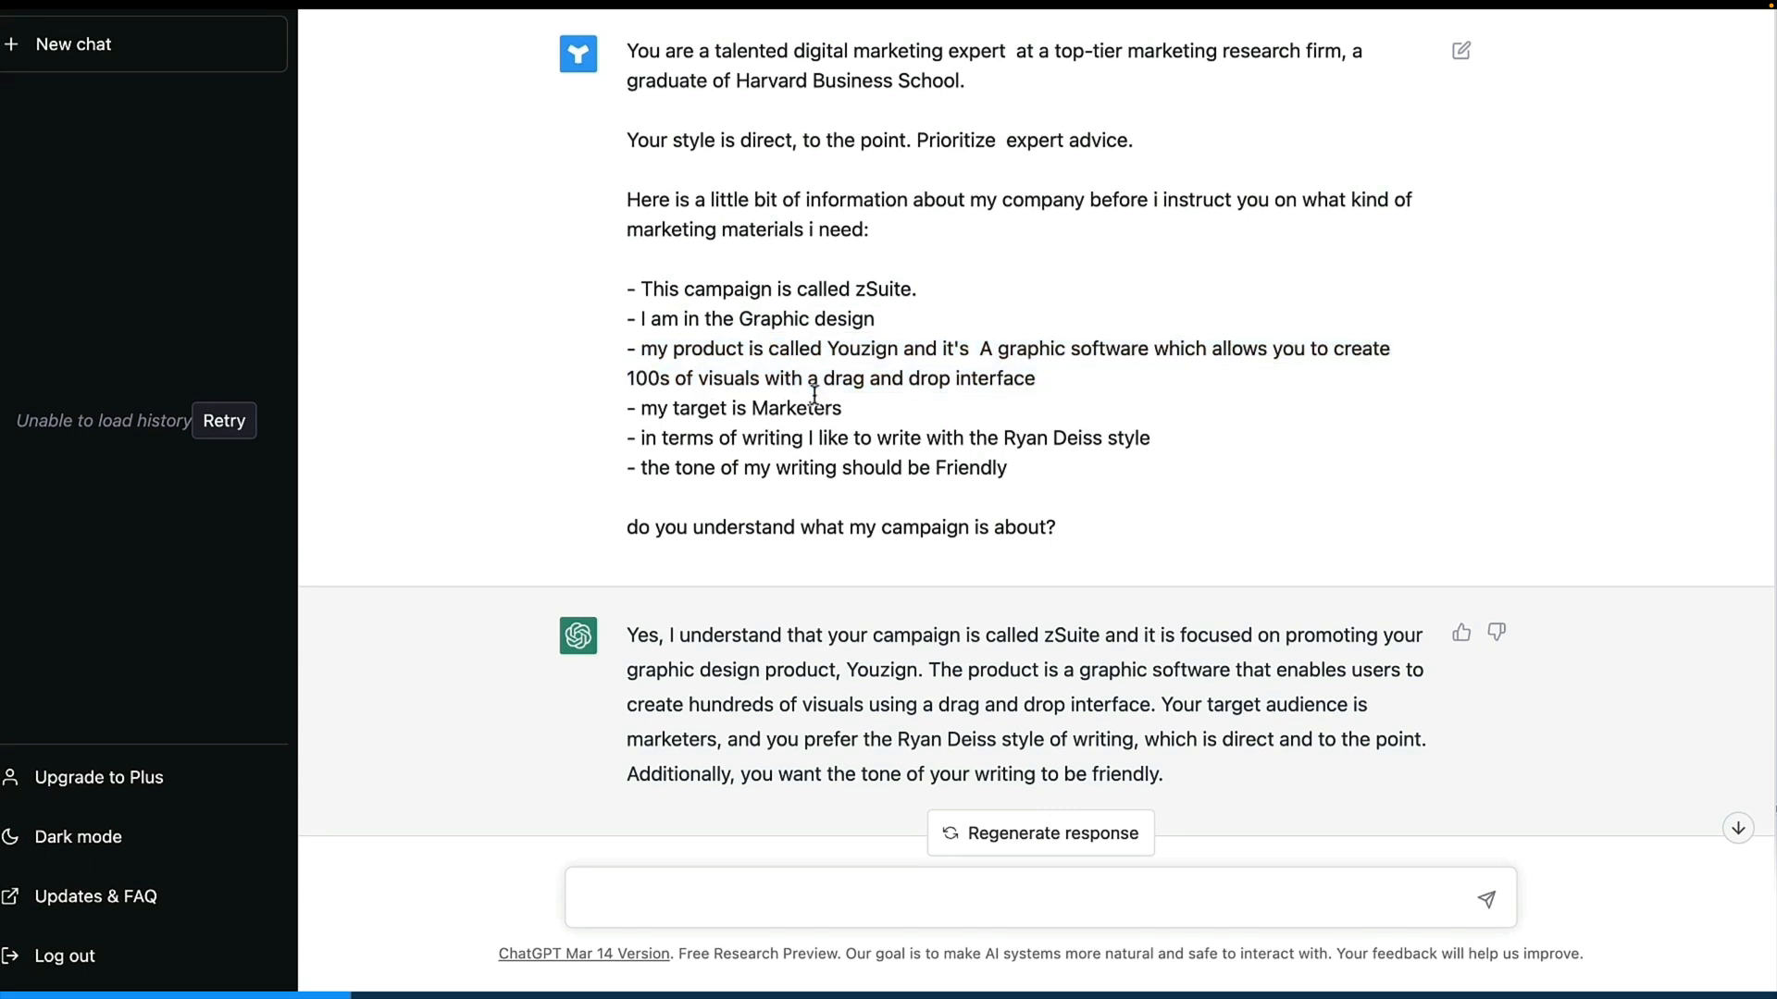
pyautogui.tripleClick(810, 404)
pyautogui.click(807, 437)
pyautogui.tripleClick(808, 437)
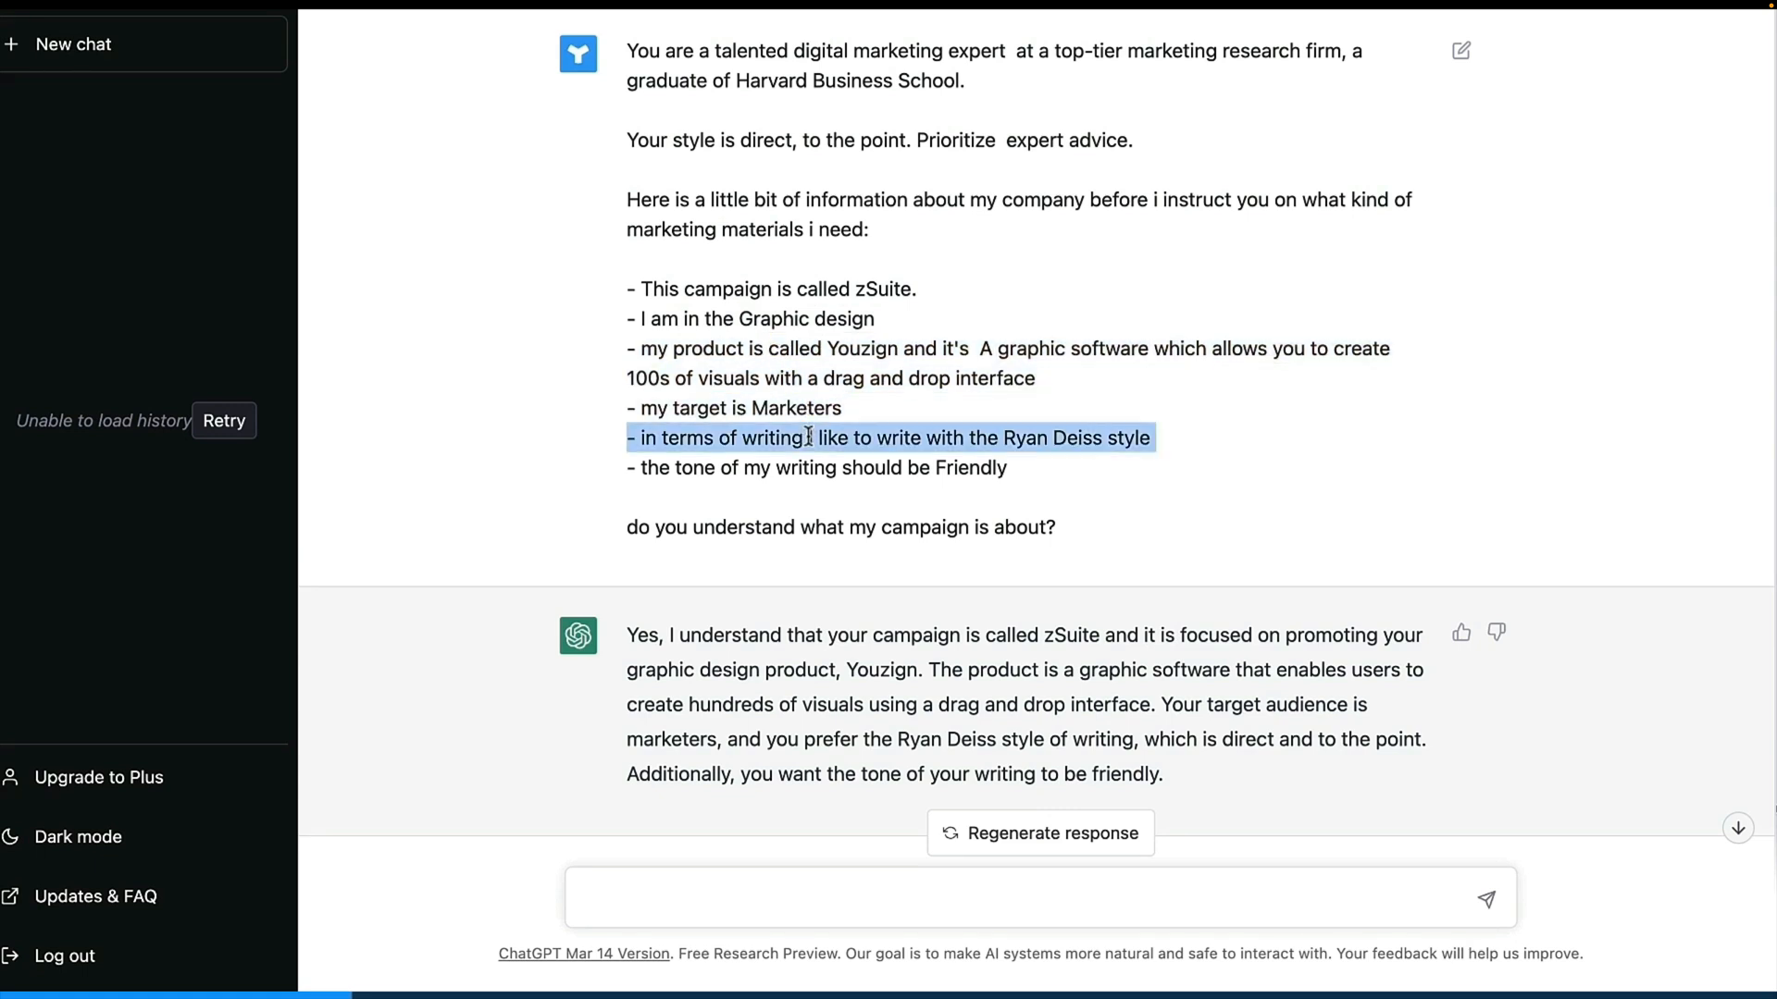
pyautogui.tripleClick(820, 470)
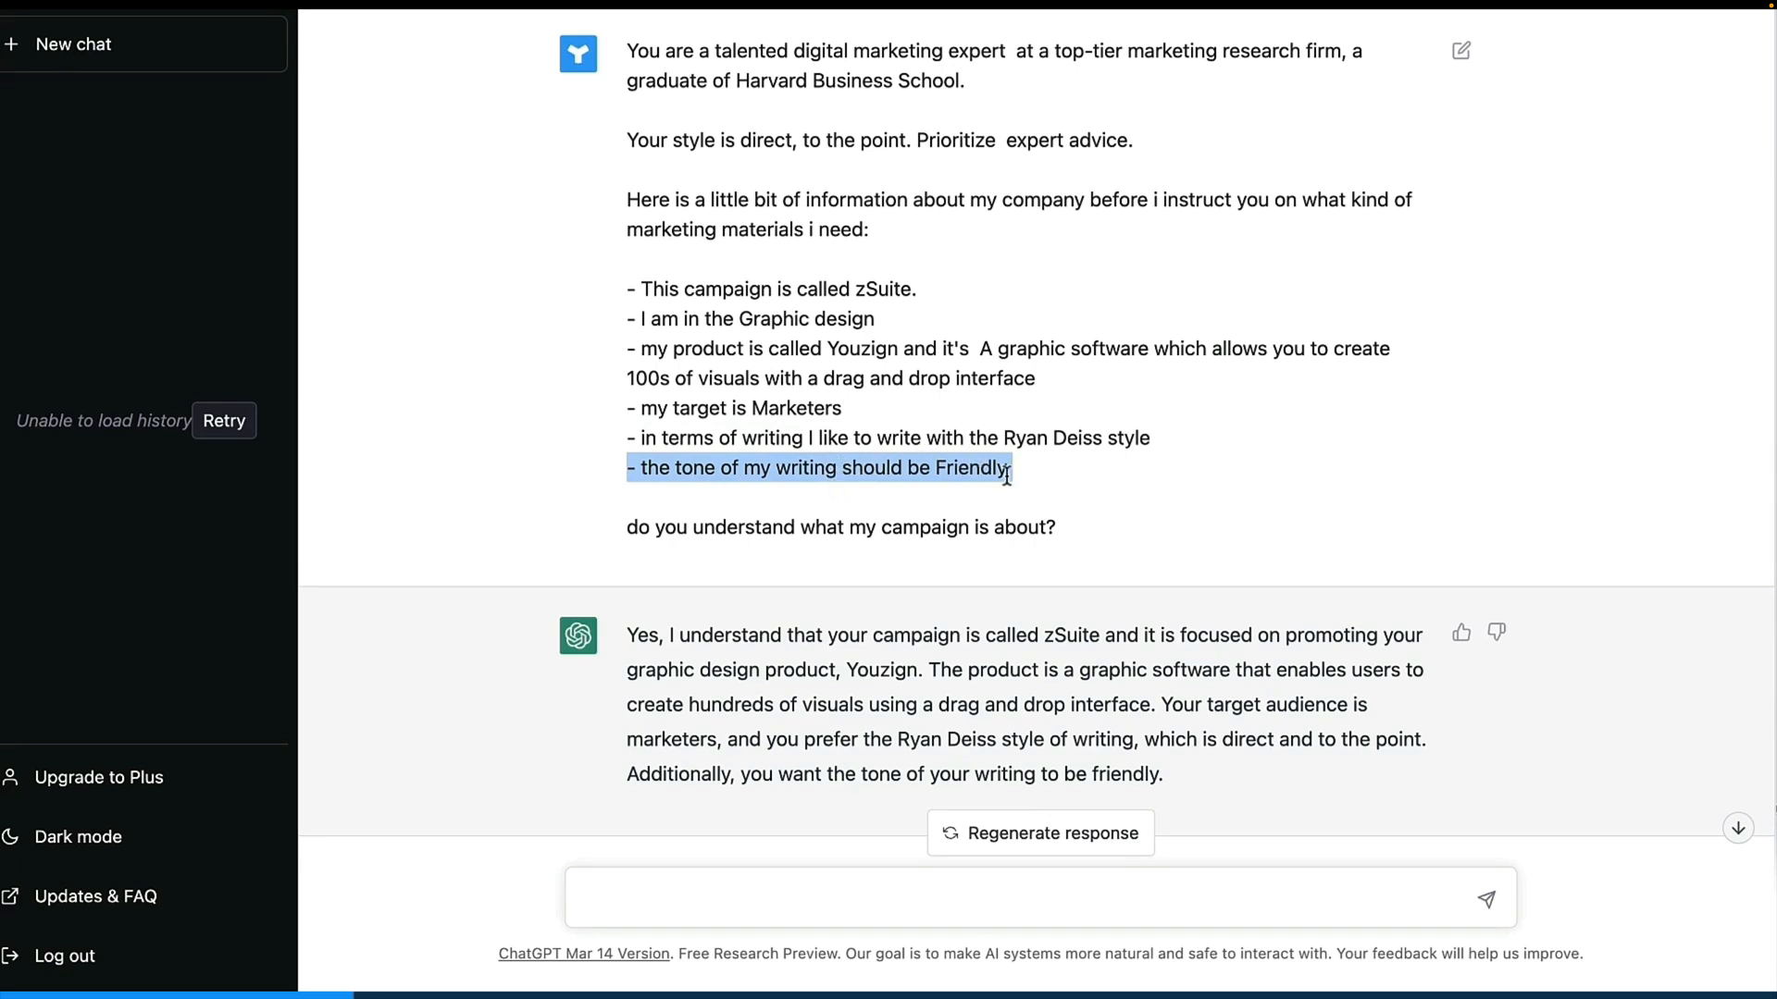
pyautogui.tripleClick(981, 521)
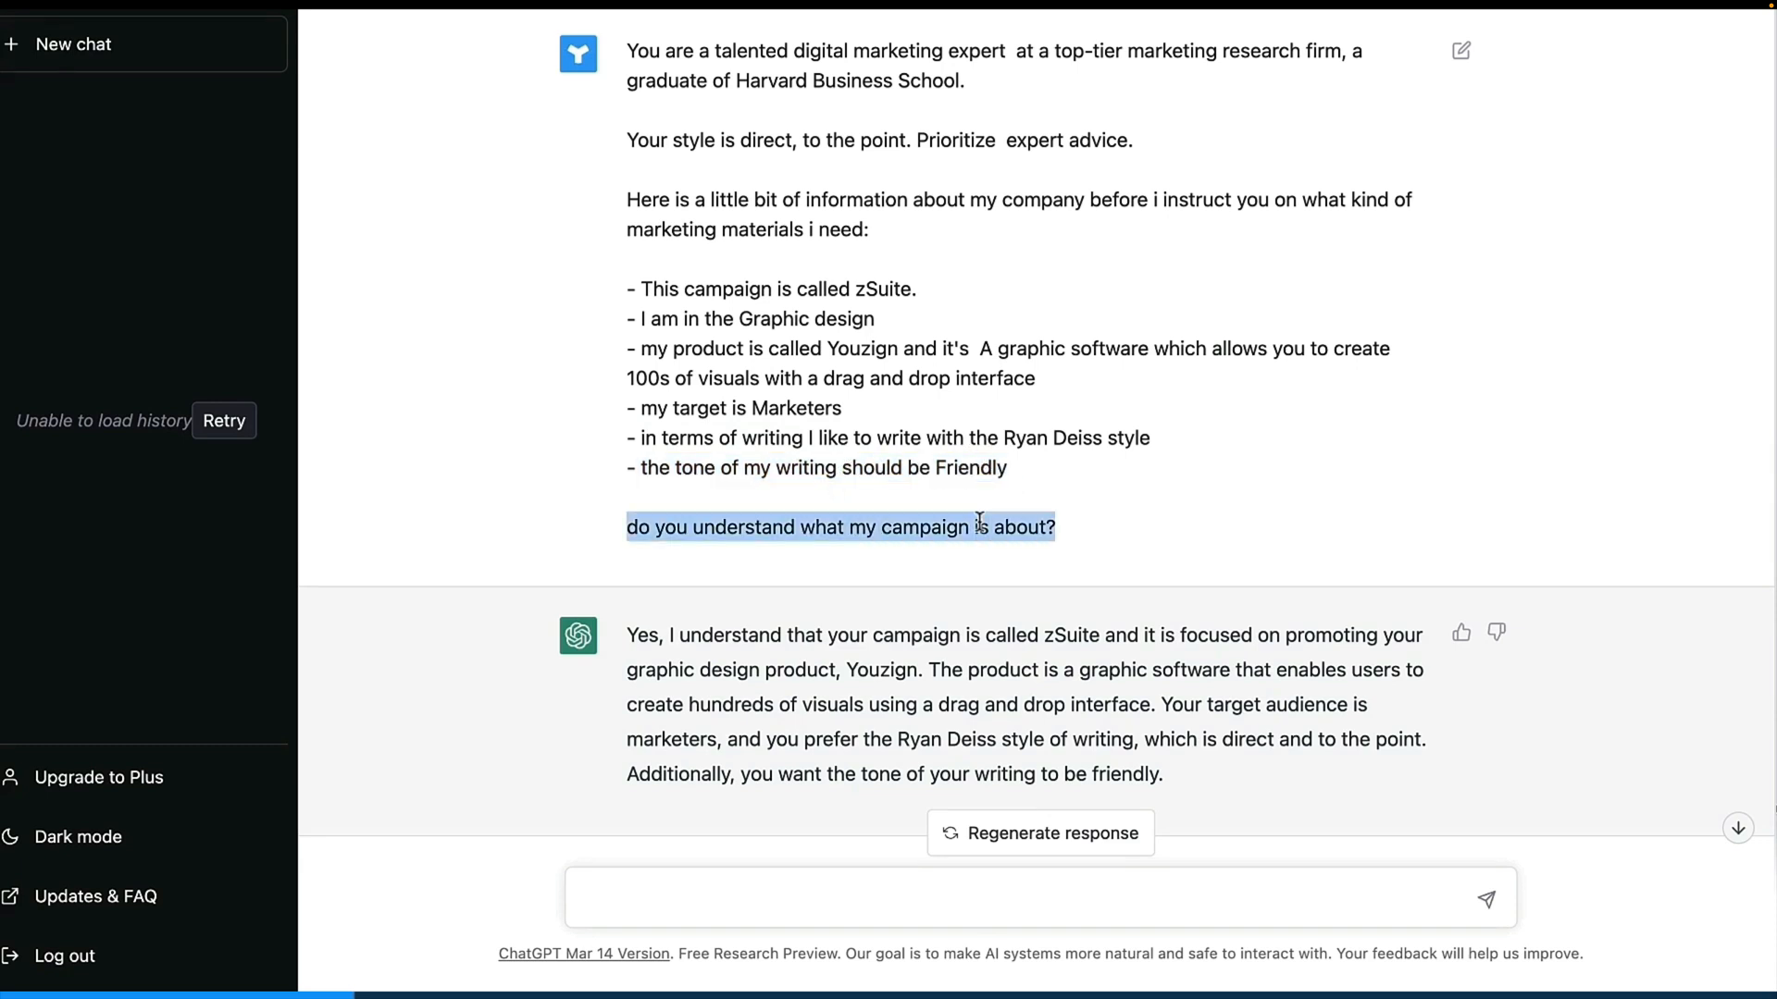
pyautogui.click(1033, 474)
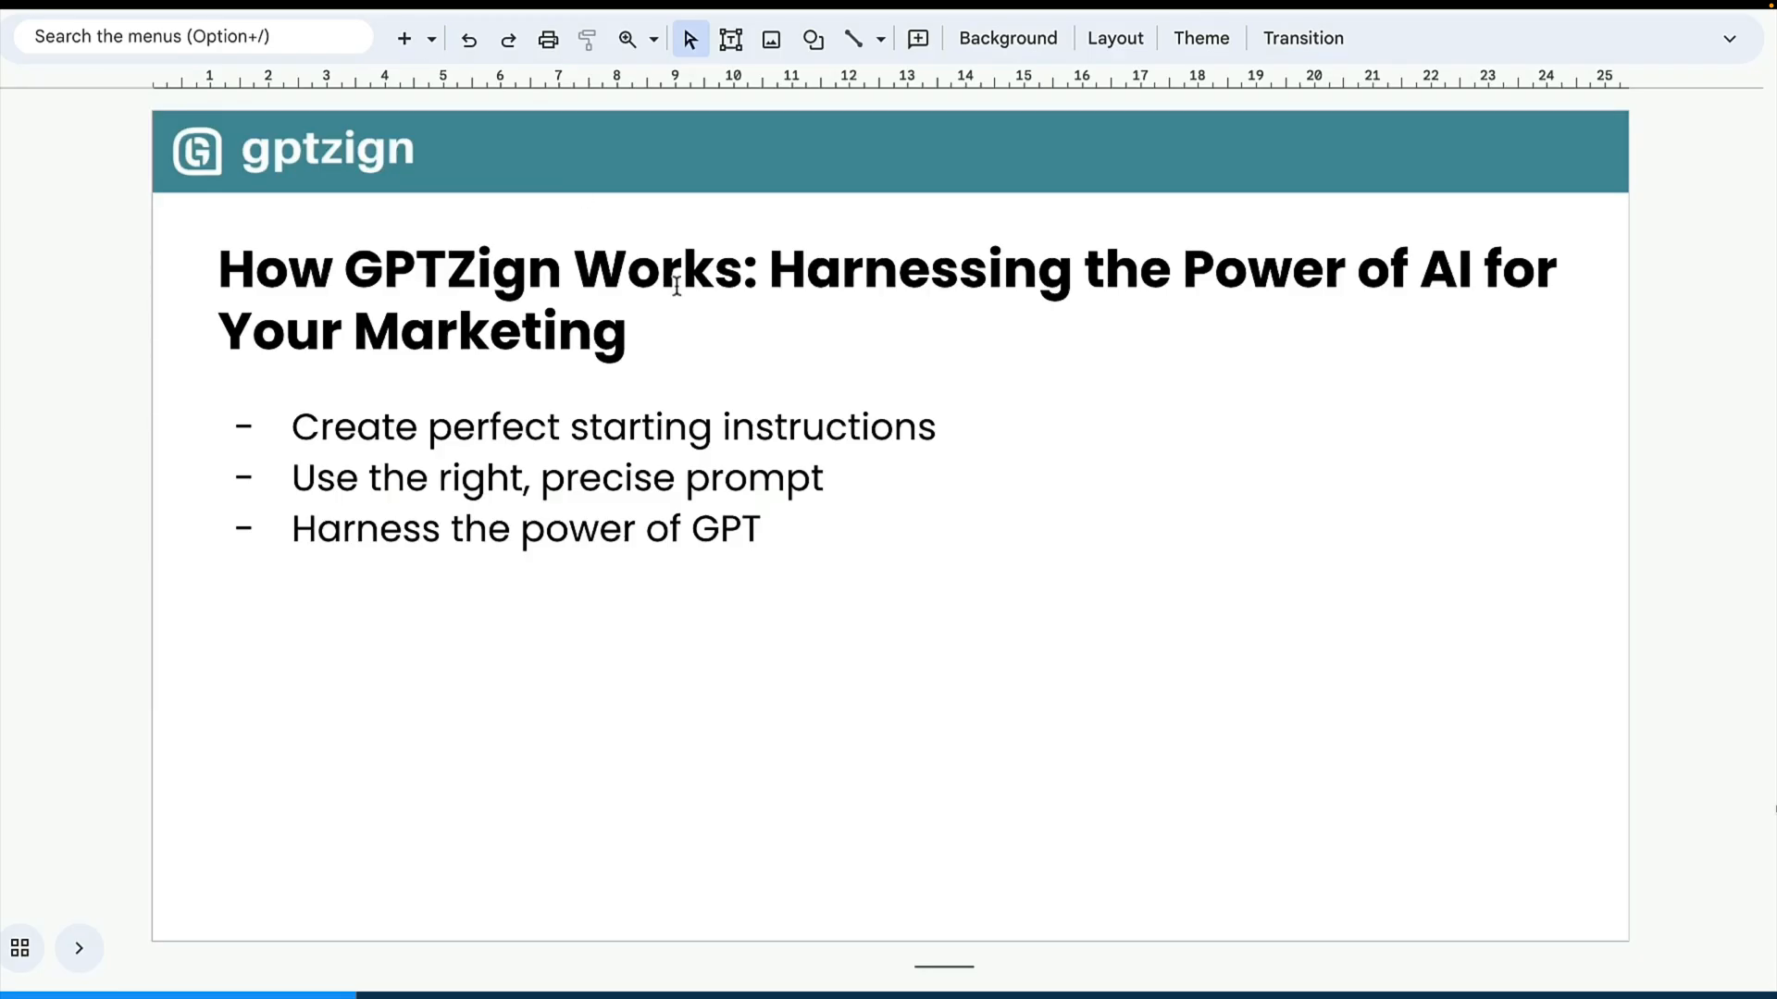
# Look at the slide on how GPTZign works and the ChatGPT conversation, and return to the Youzign campaign in GPTzign.
pyautogui.click(632, 431)
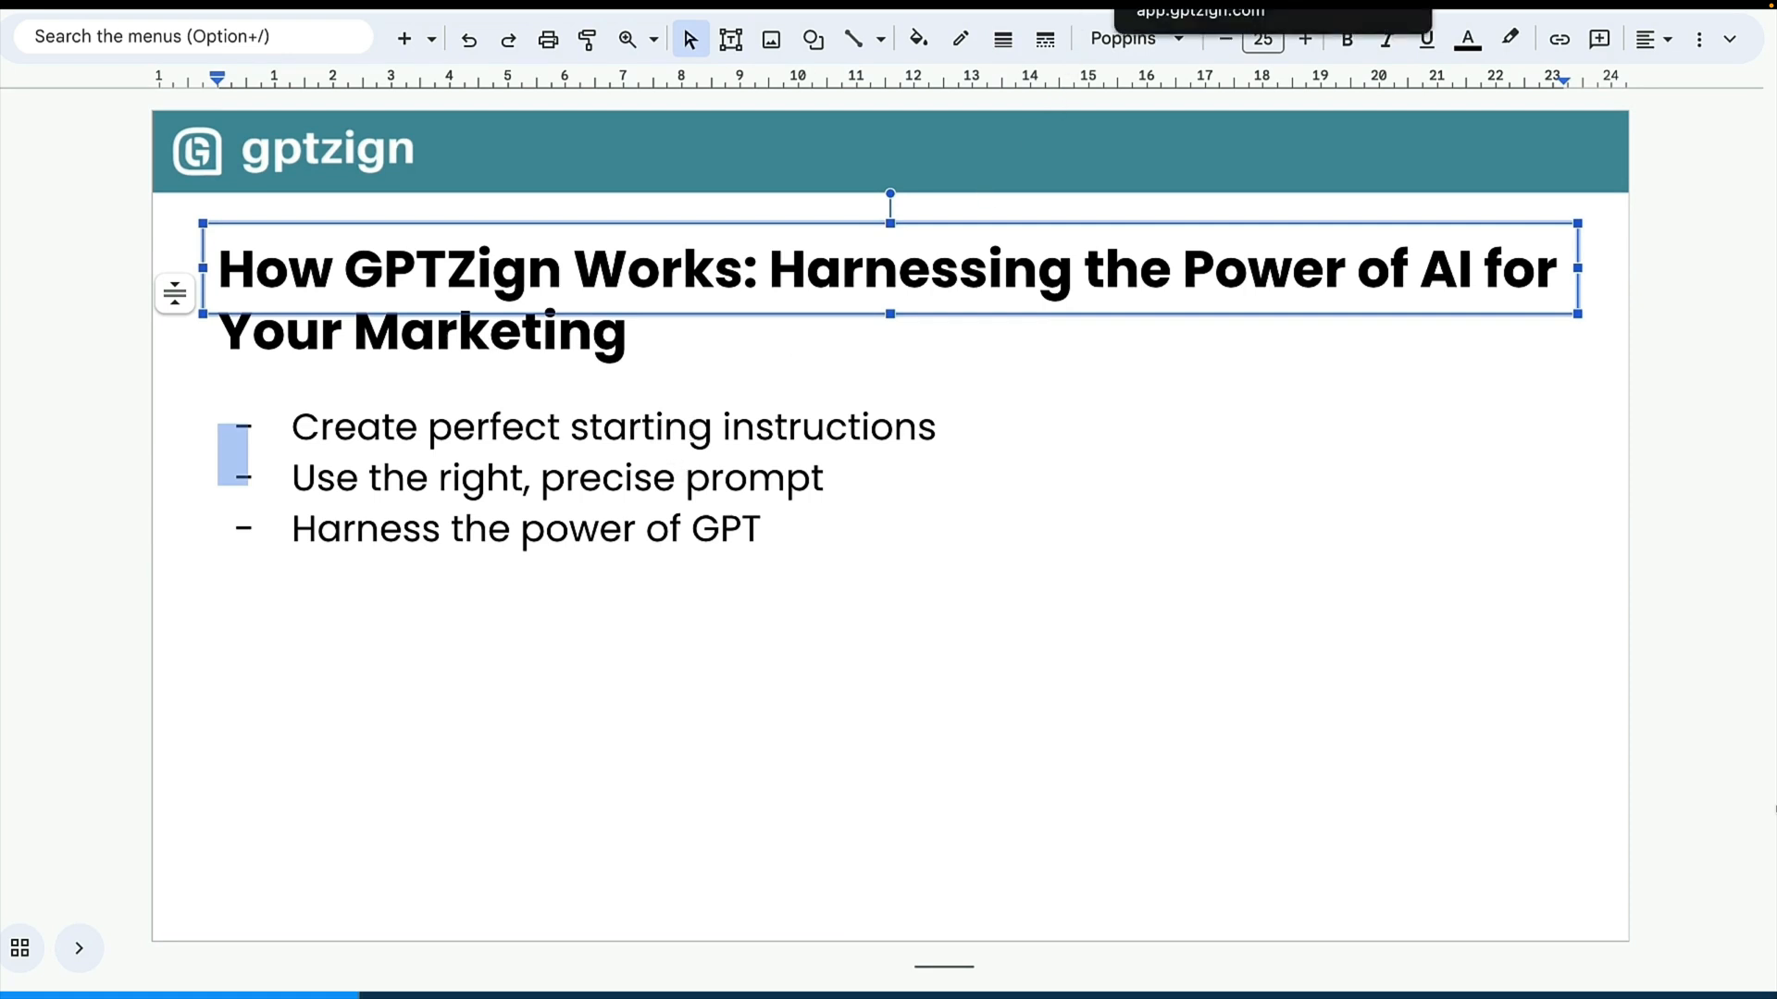
pyautogui.click(1203, 3)
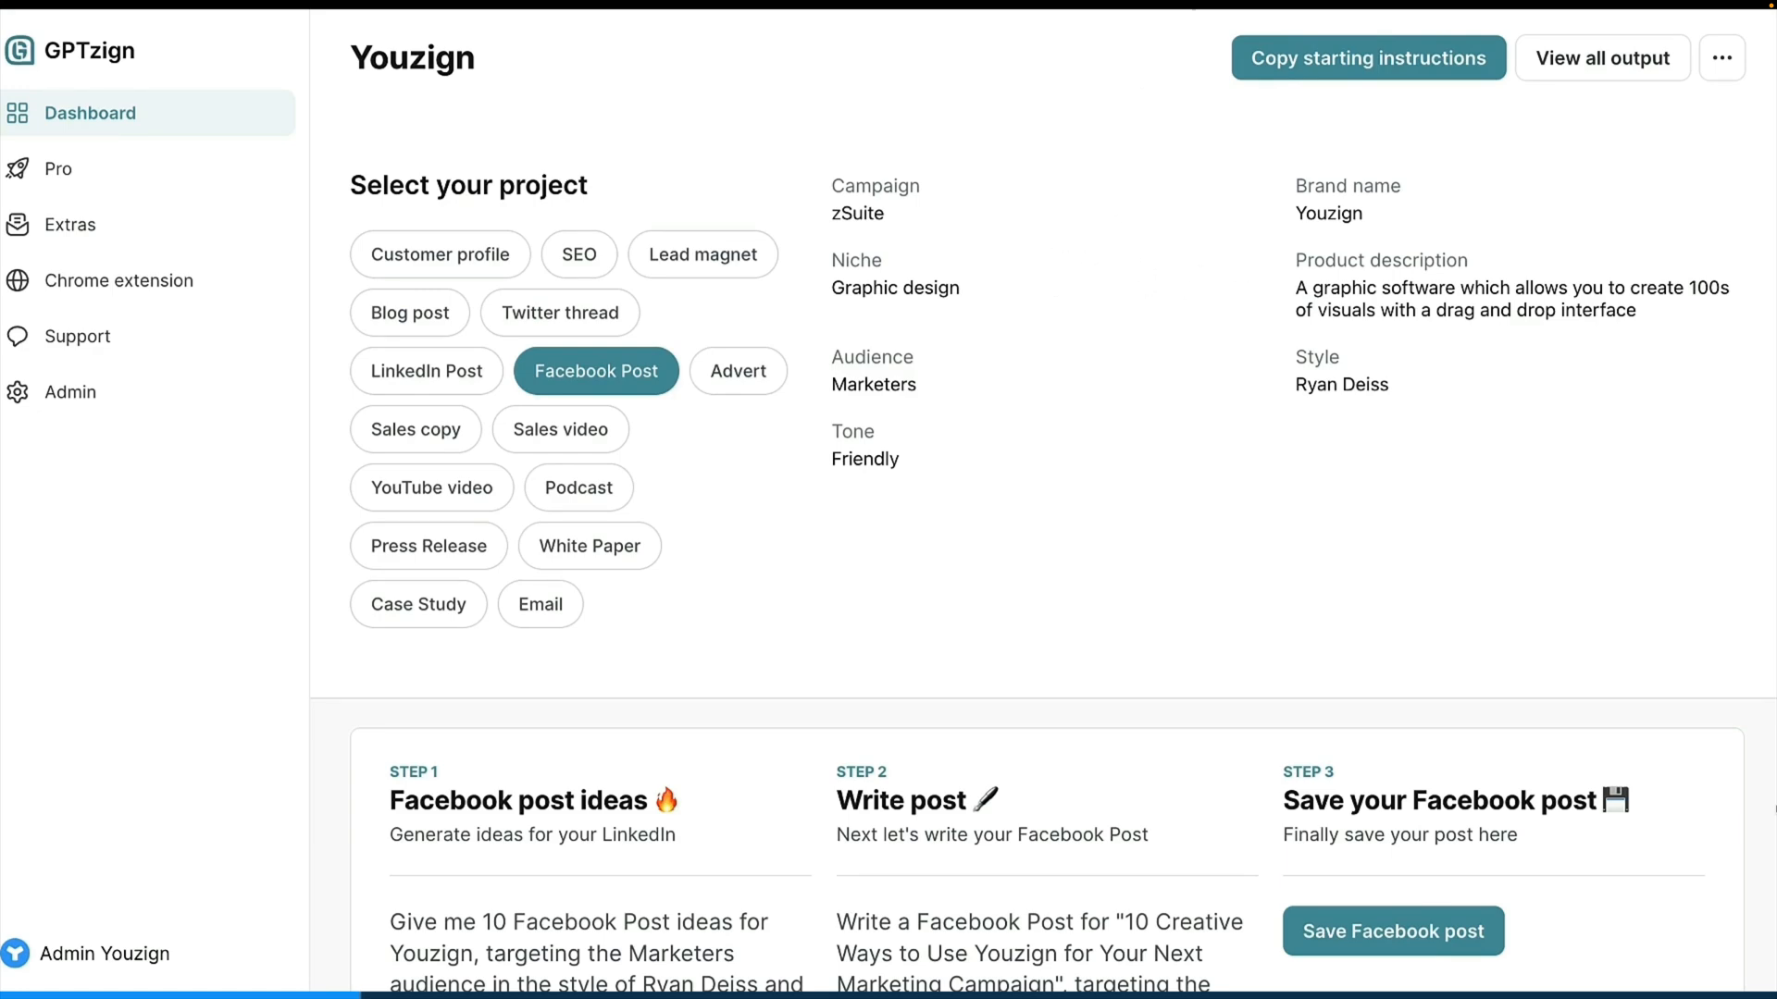
pyautogui.click(1148, 3)
pyautogui.scroll(1, 1136, 244)
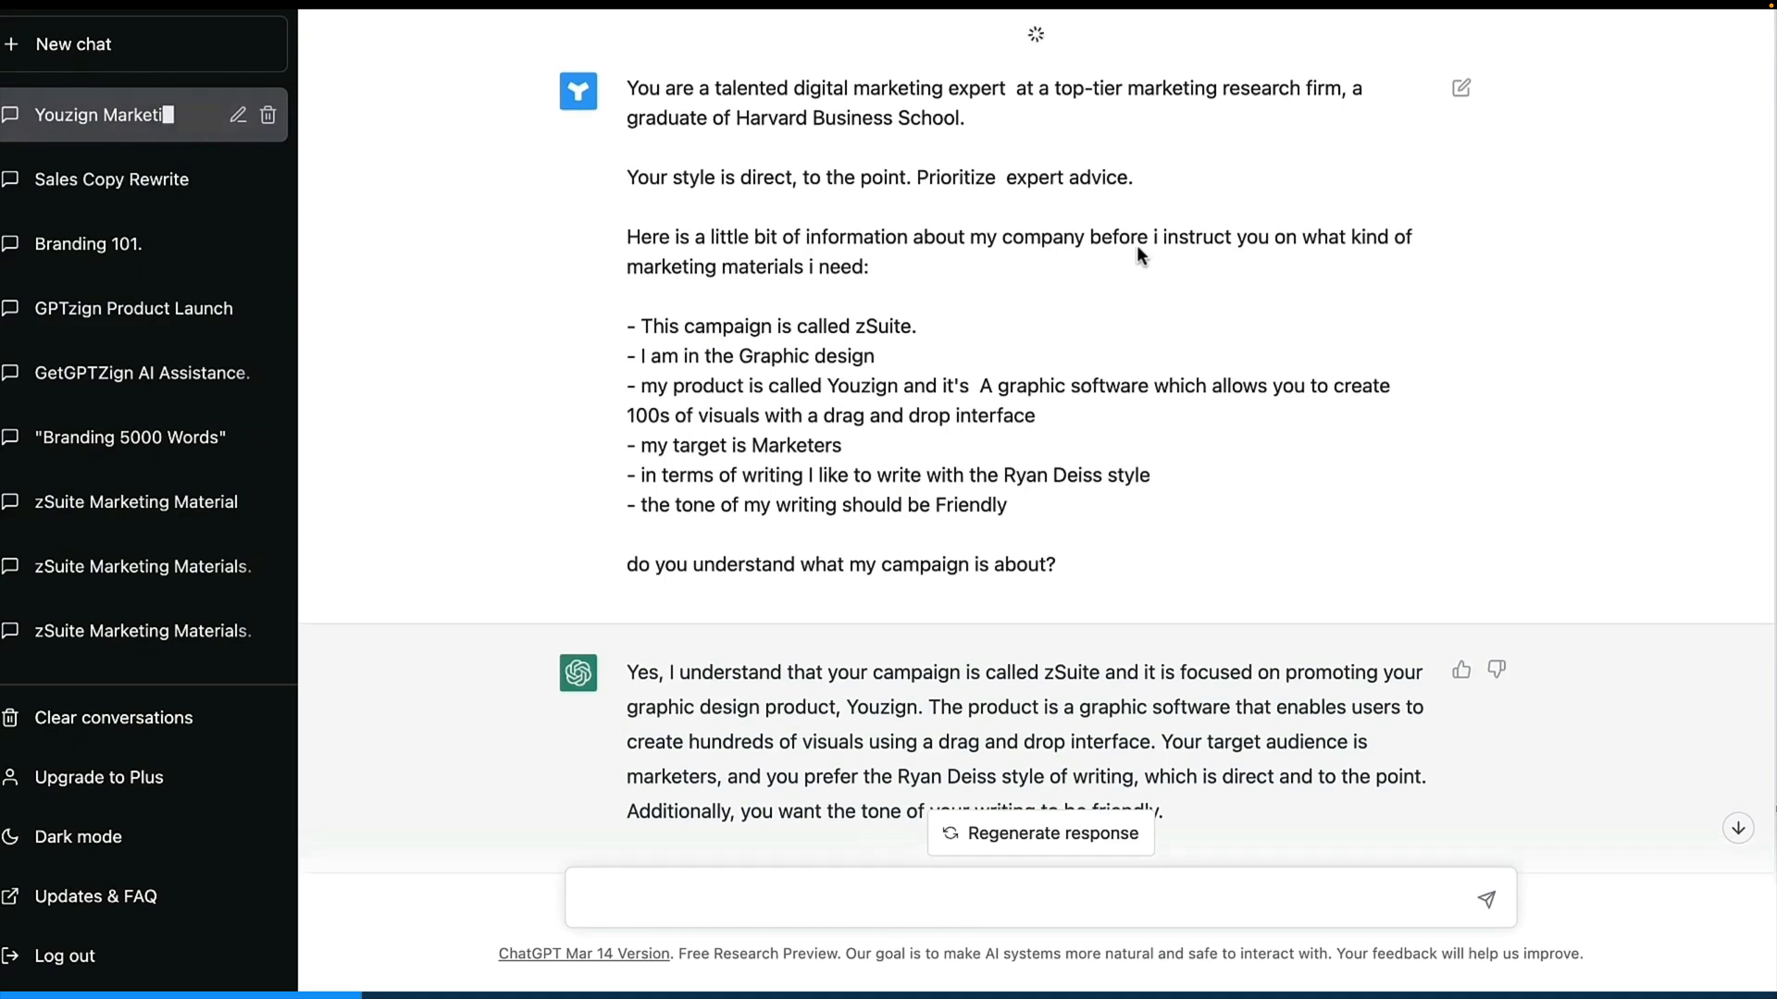
pyautogui.scroll(-1, 1135, 246)
pyautogui.click(1203, 3)
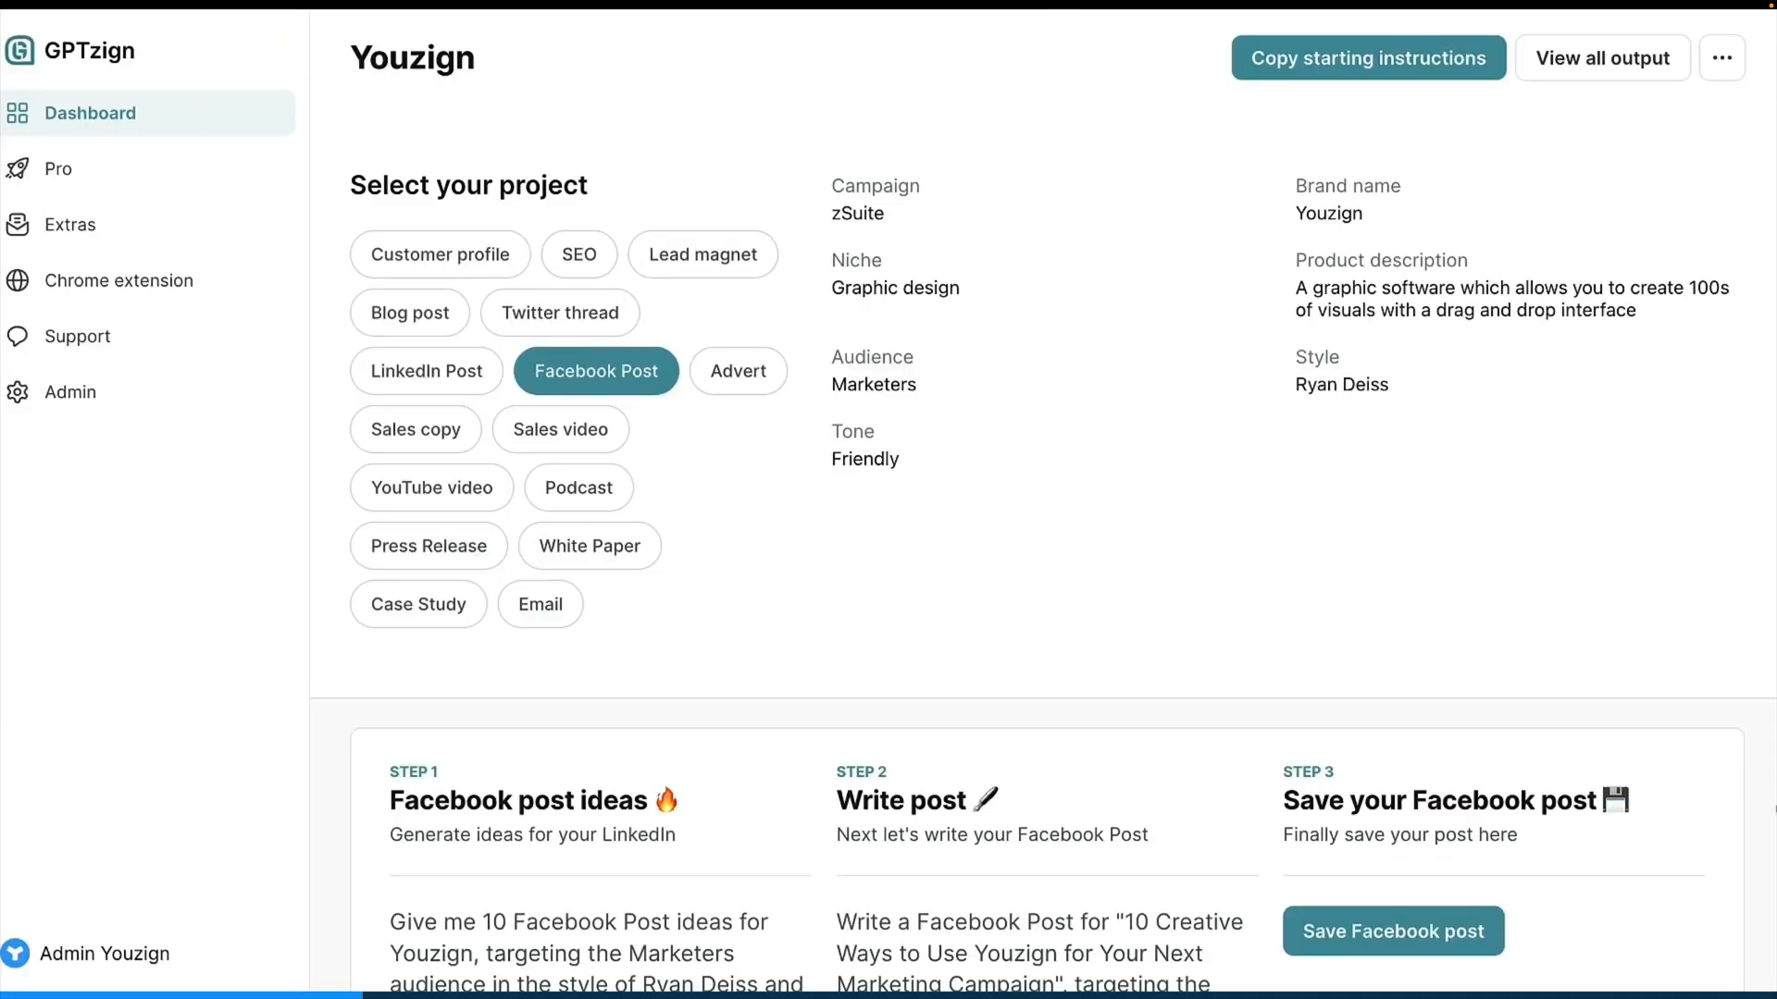
# Select the Customer profile project for the Youzign campaign and copy its customer profile ideas prompt.
pyautogui.click(481, 266)
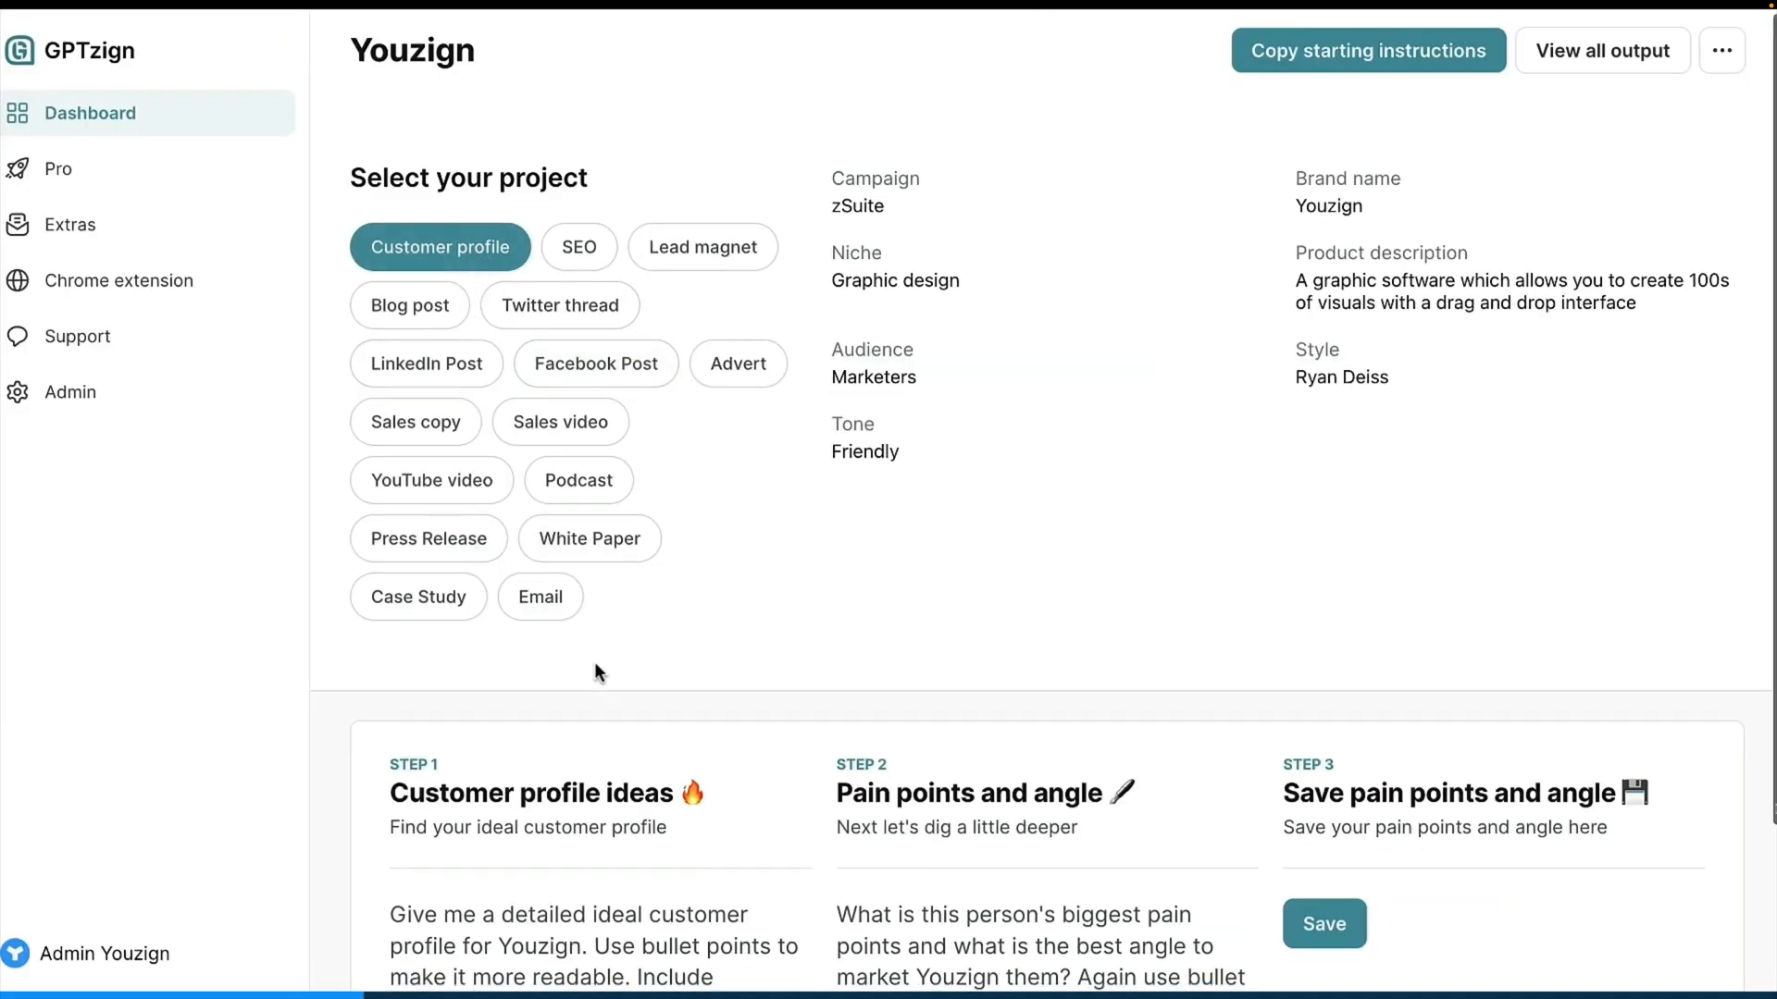
pyautogui.scroll(-2, 594, 663)
pyautogui.click(529, 874)
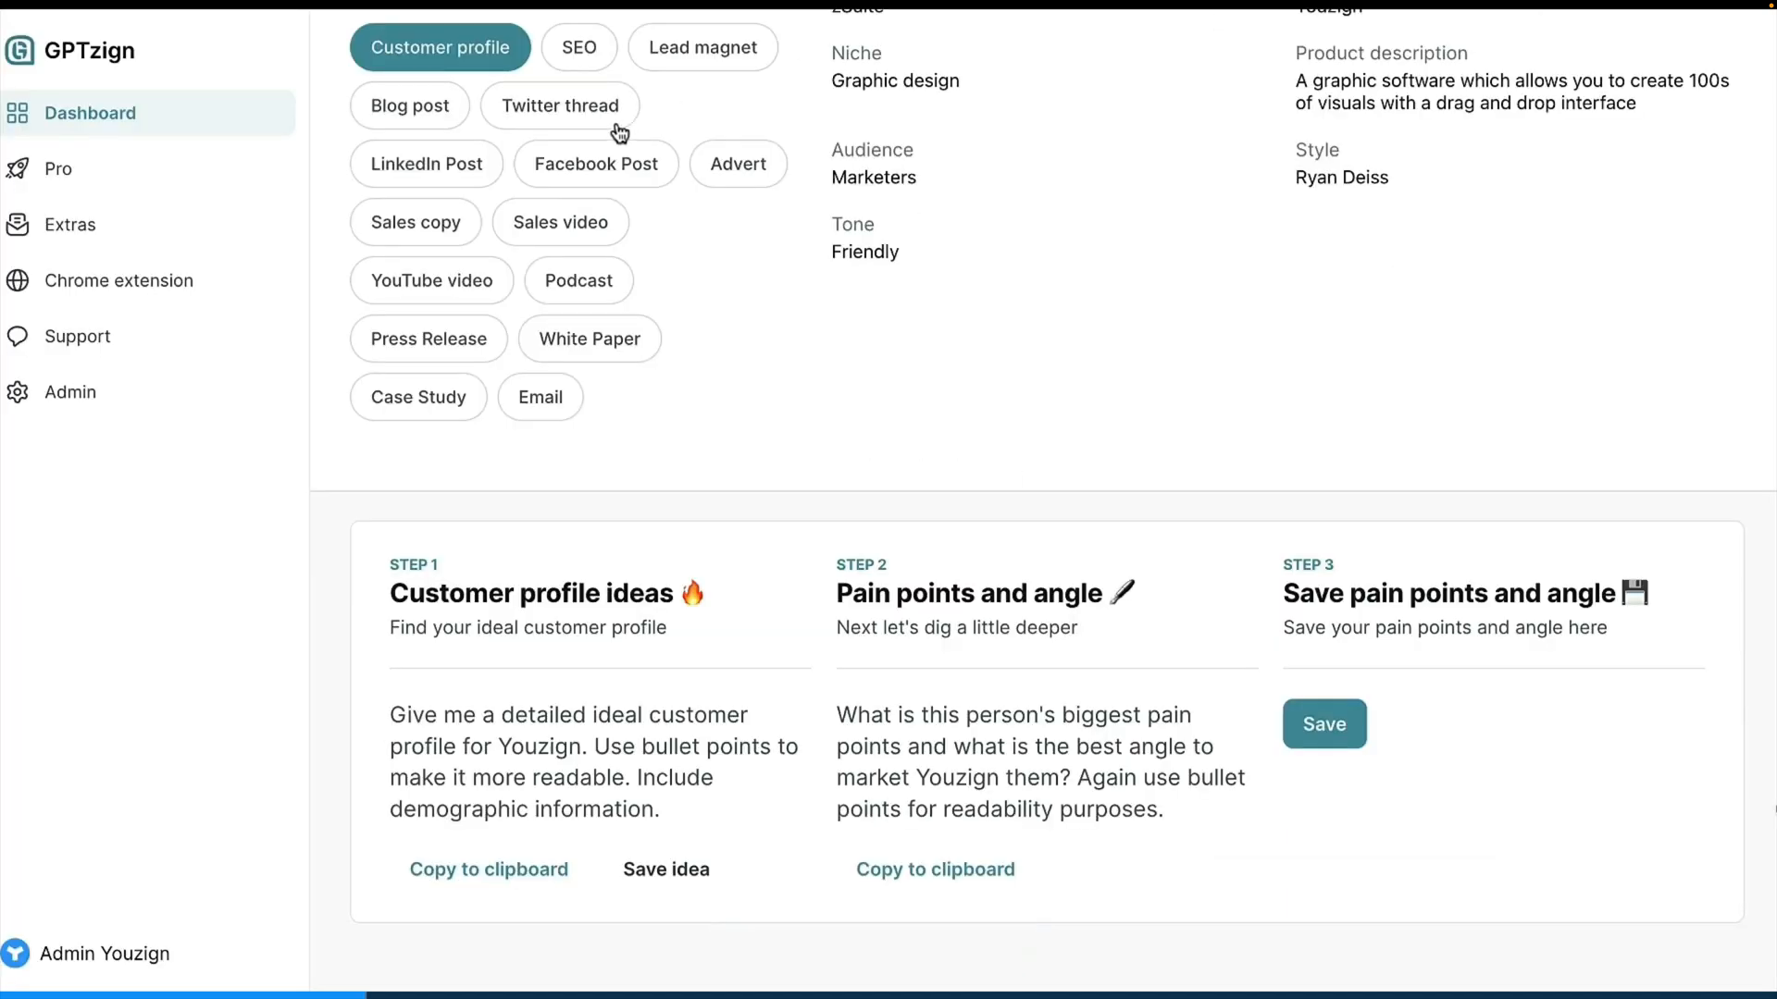
pyautogui.scroll(2, 614, 130)
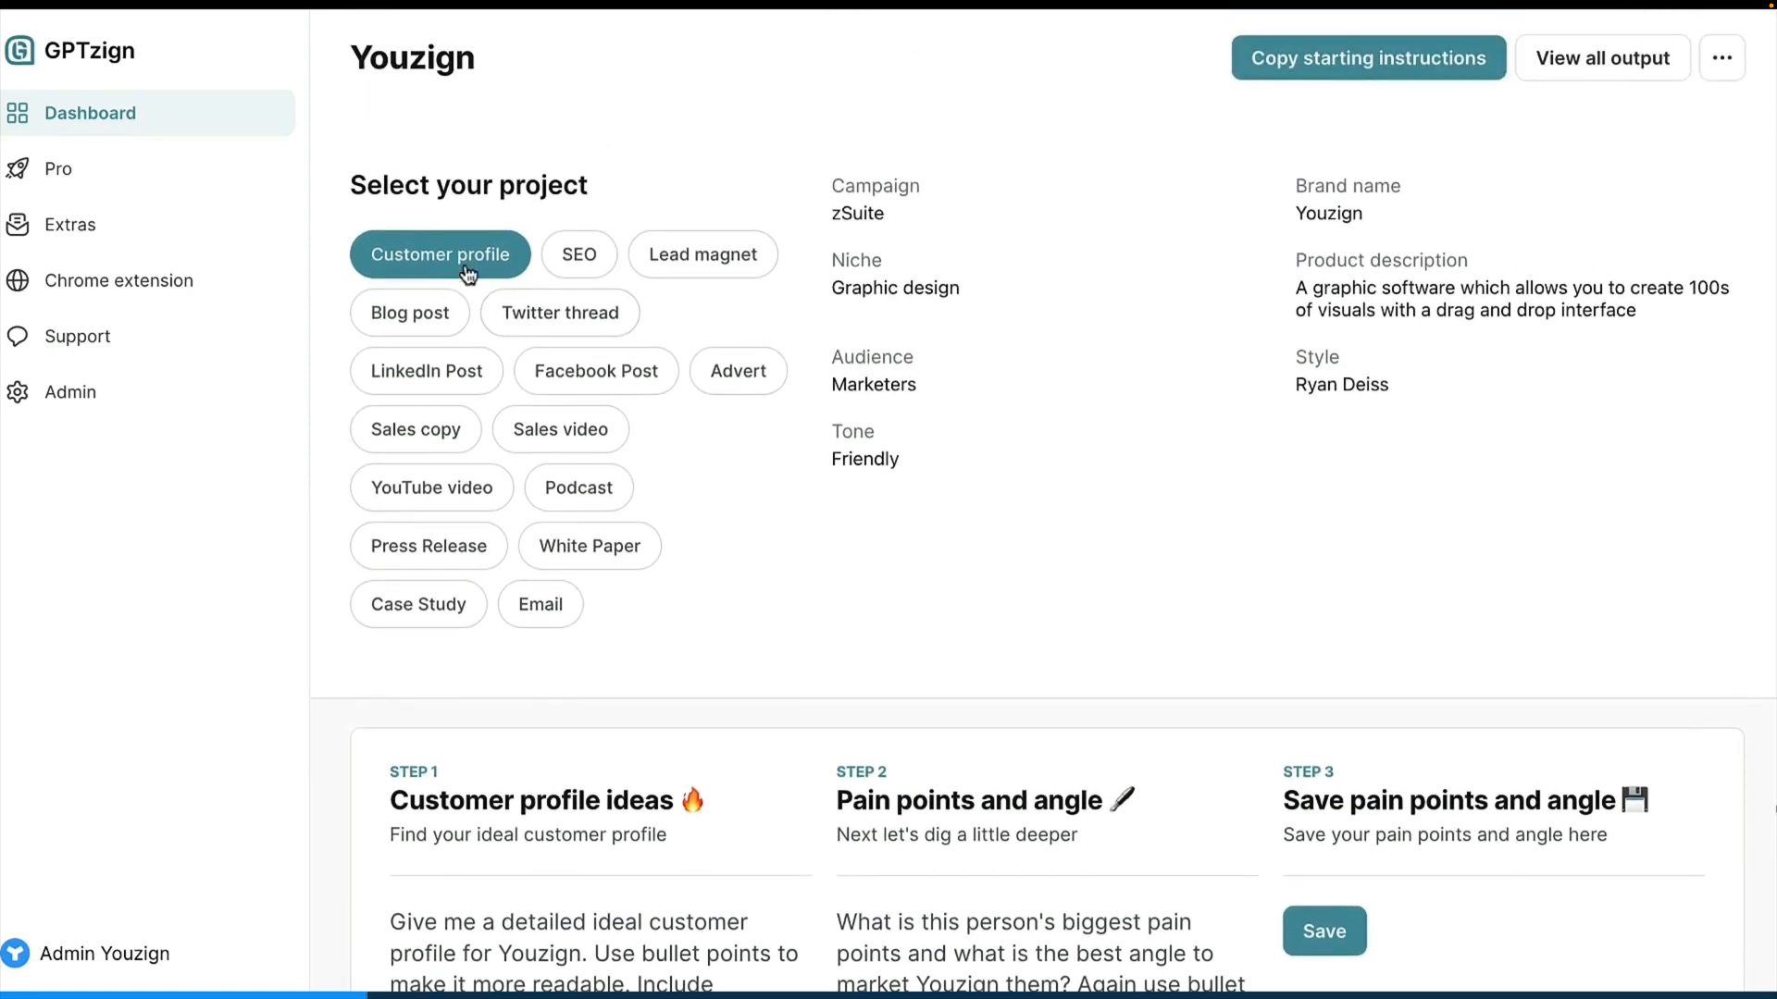
pyautogui.scroll(-2, 658, 397)
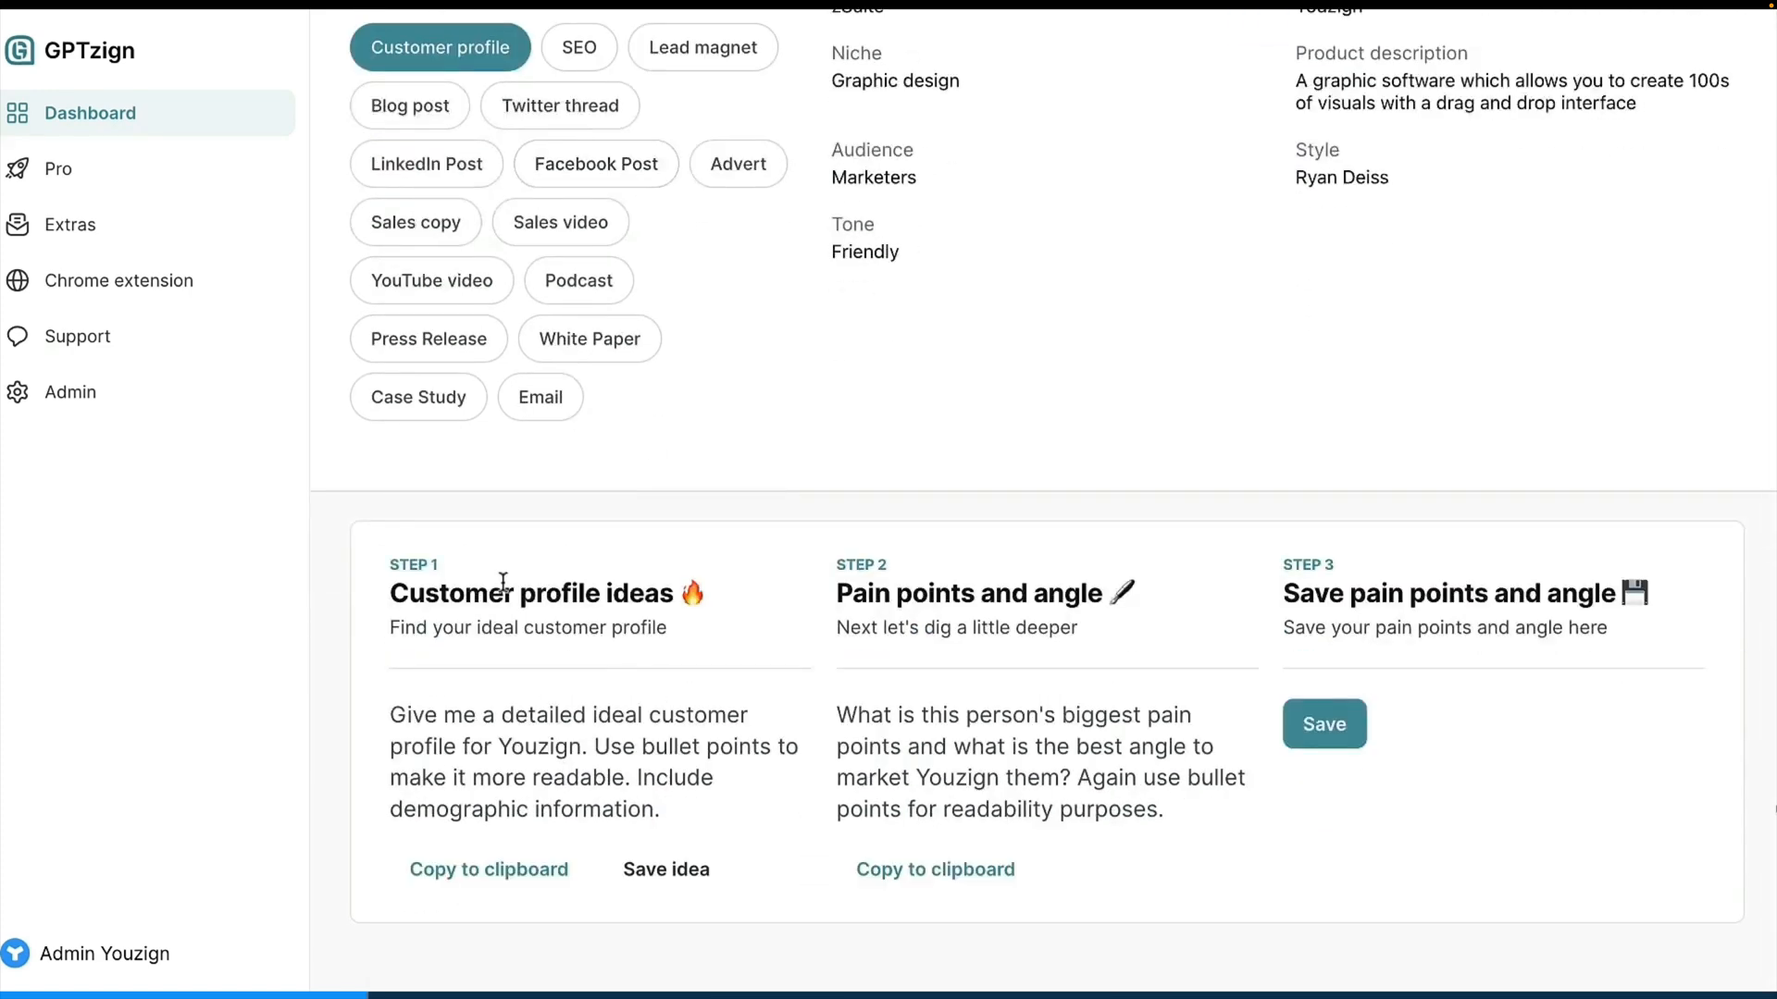
pyautogui.click(546, 867)
# Switch to ChatGPT, send the copied prompt for Youzign's detailed ideal customer profile, and regenerate the response.
pyautogui.hotkey('ctrl', 'Tab')
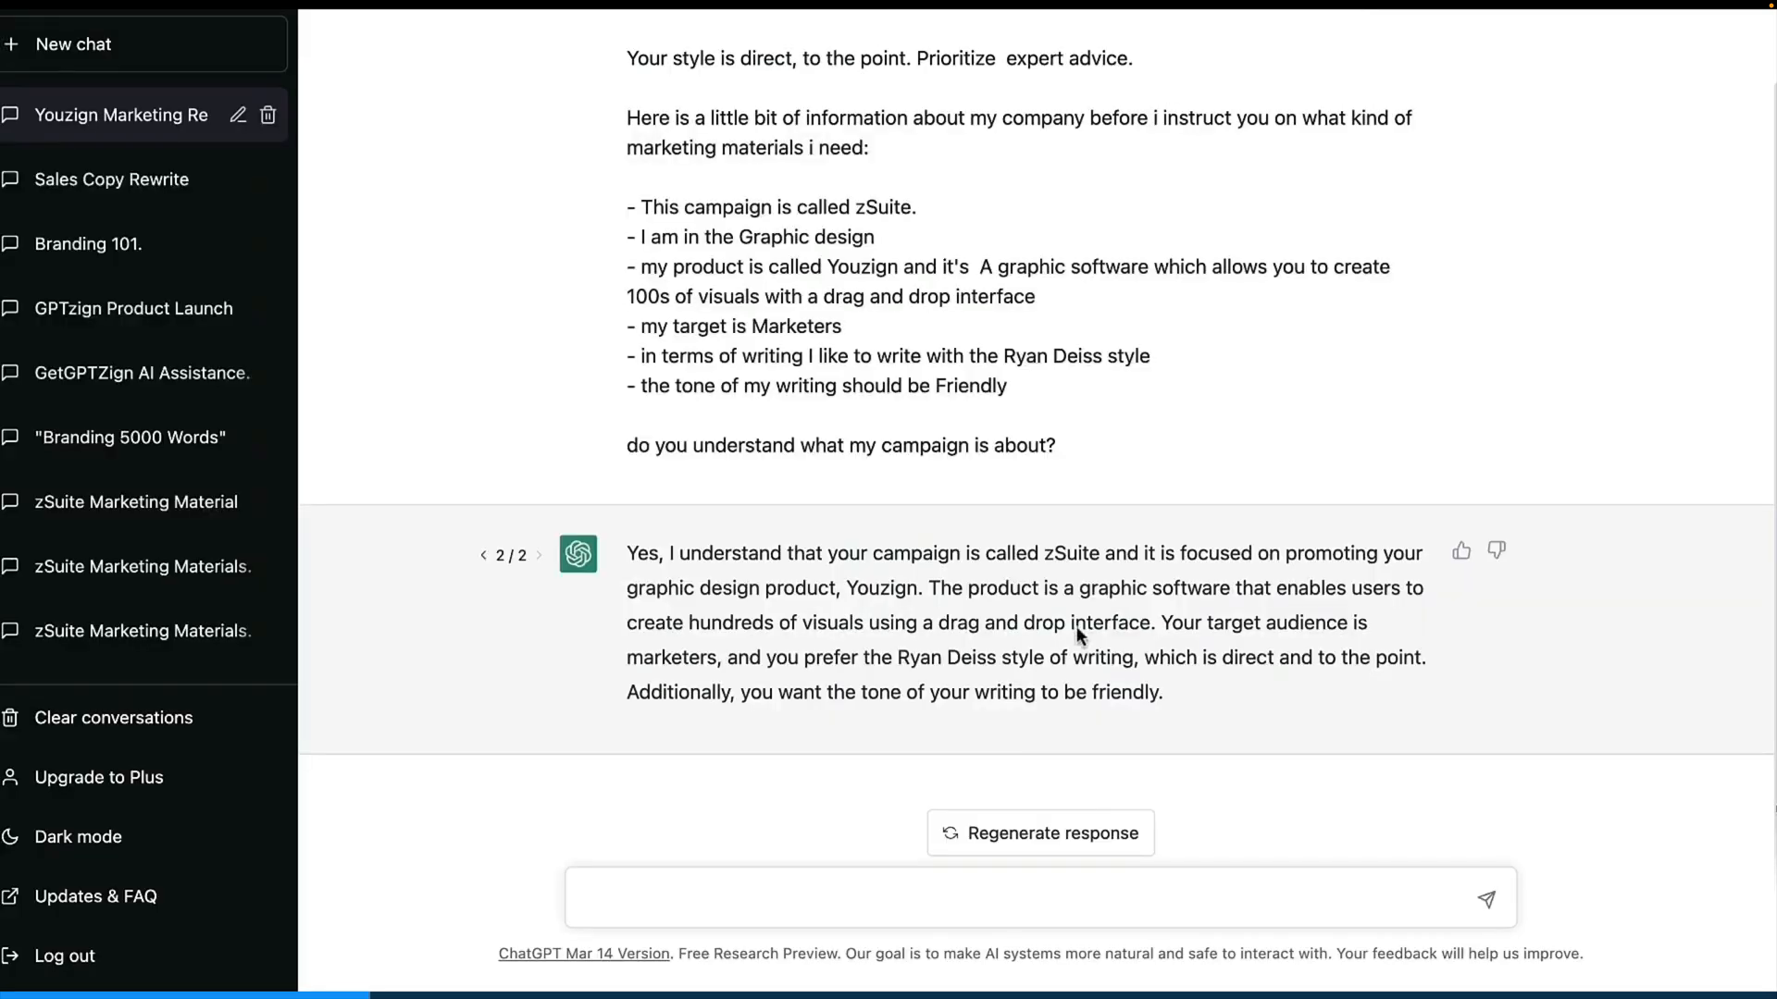
pyautogui.click(925, 898)
pyautogui.hotkey('ctrl', 'v')
pyautogui.press('Return')
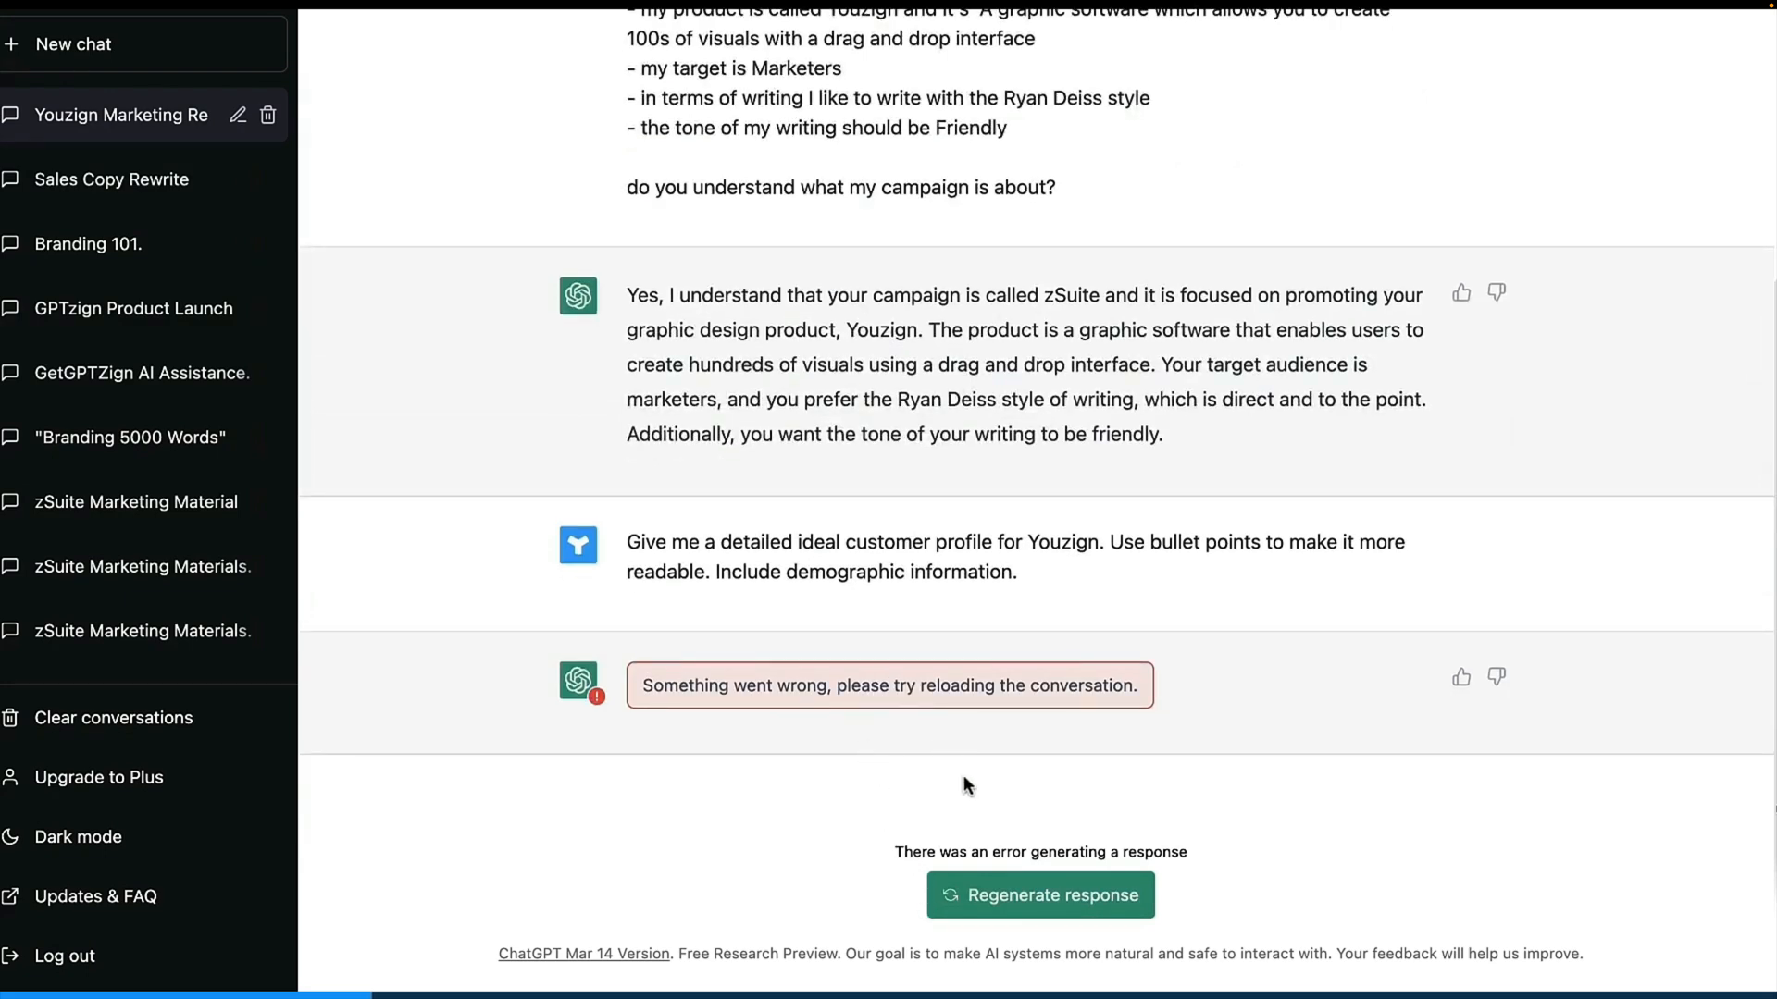
pyautogui.click(992, 896)
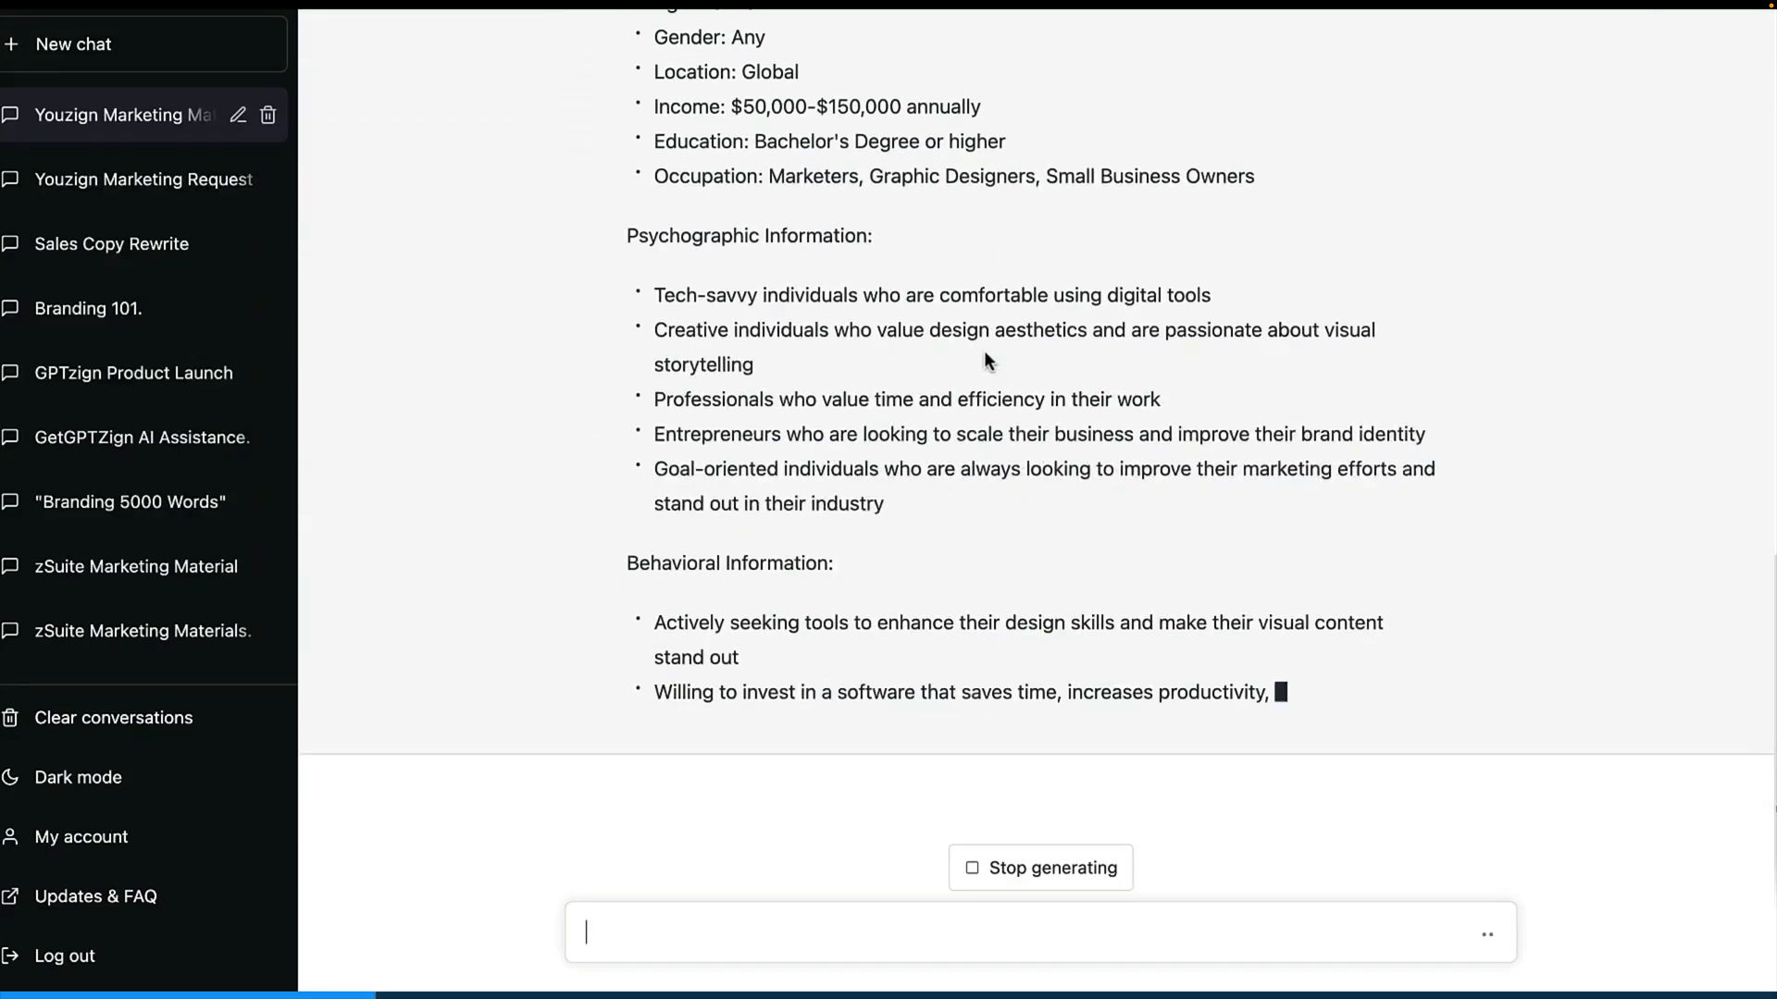
# Read through the ideal customer profile, examining its demographic, psychographic and behavioral information.
pyautogui.scroll(5, 984, 361)
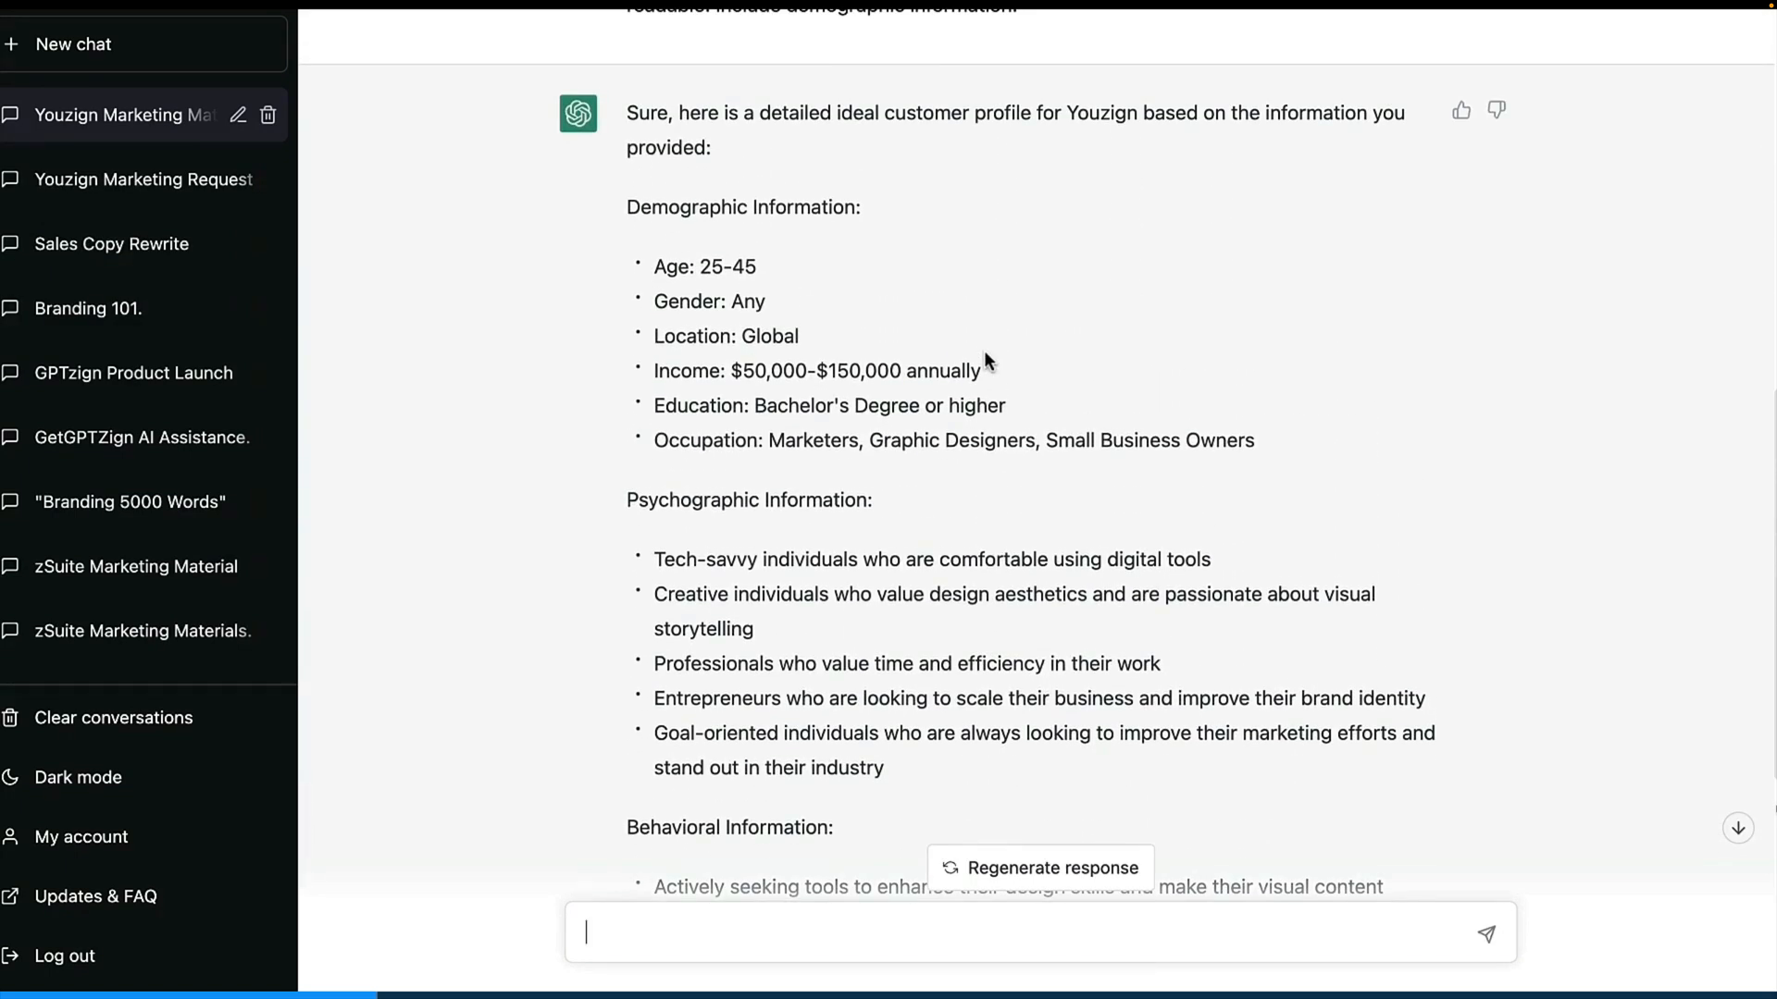
pyautogui.scroll(-3, 984, 361)
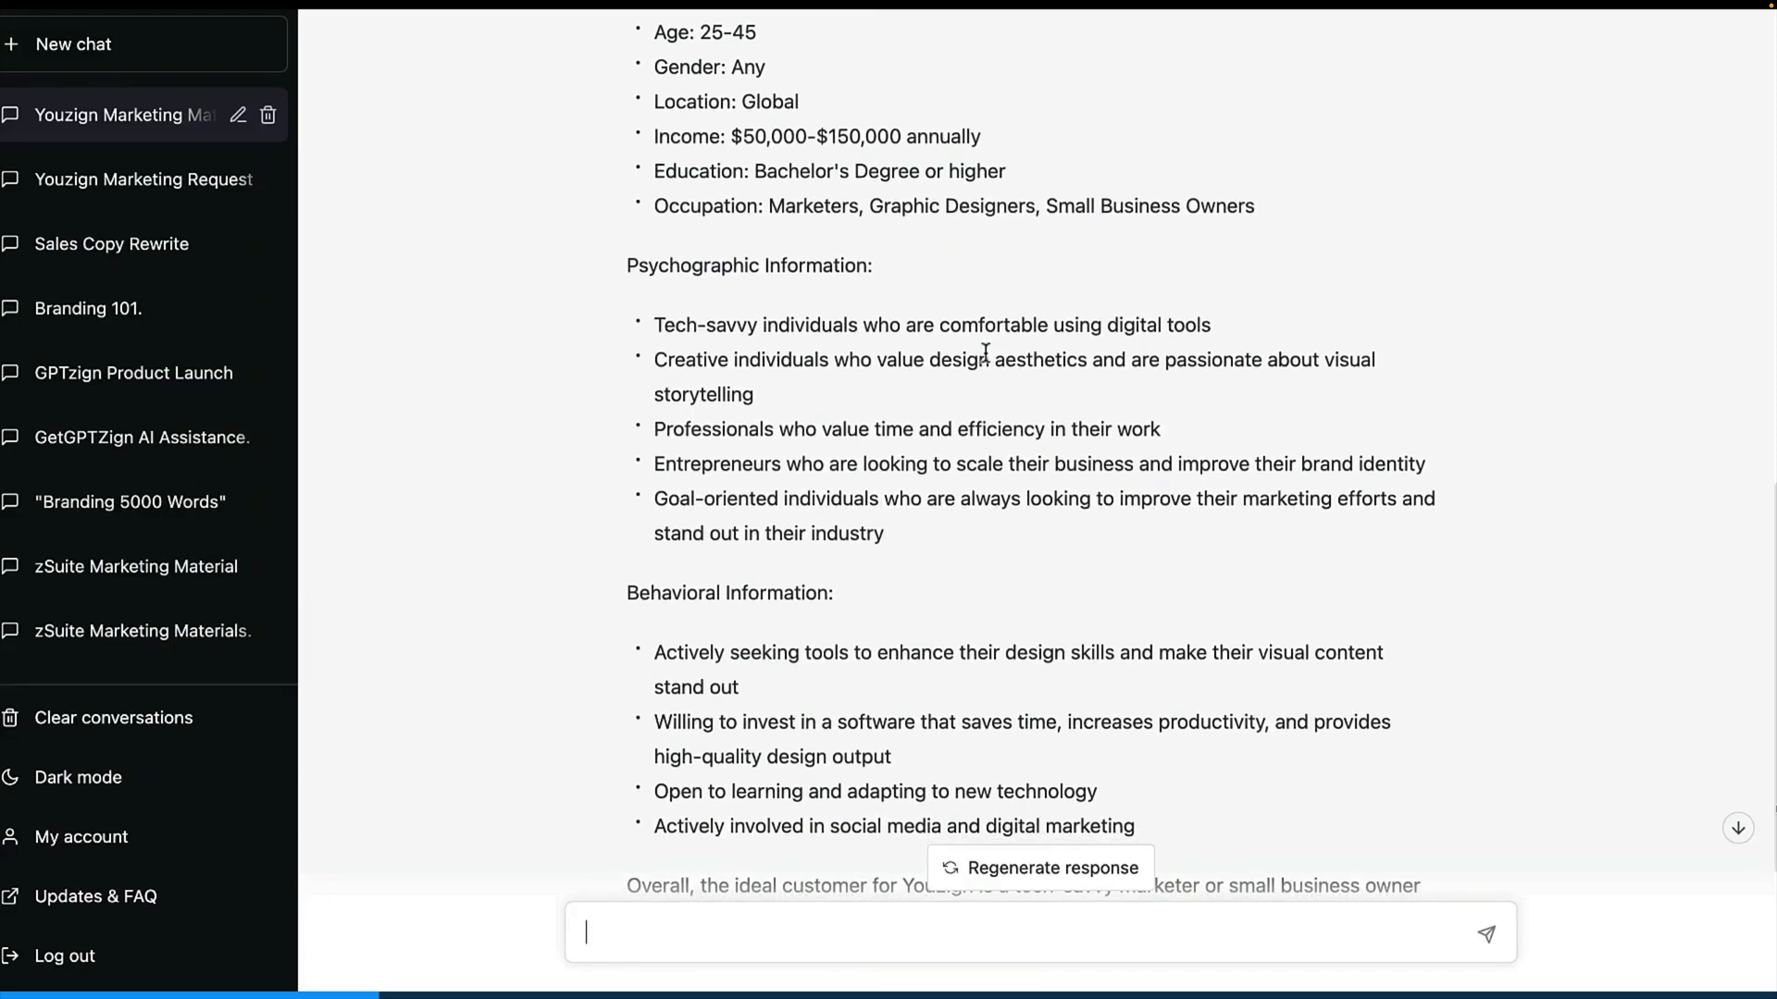
pyautogui.scroll(2, 1006, 231)
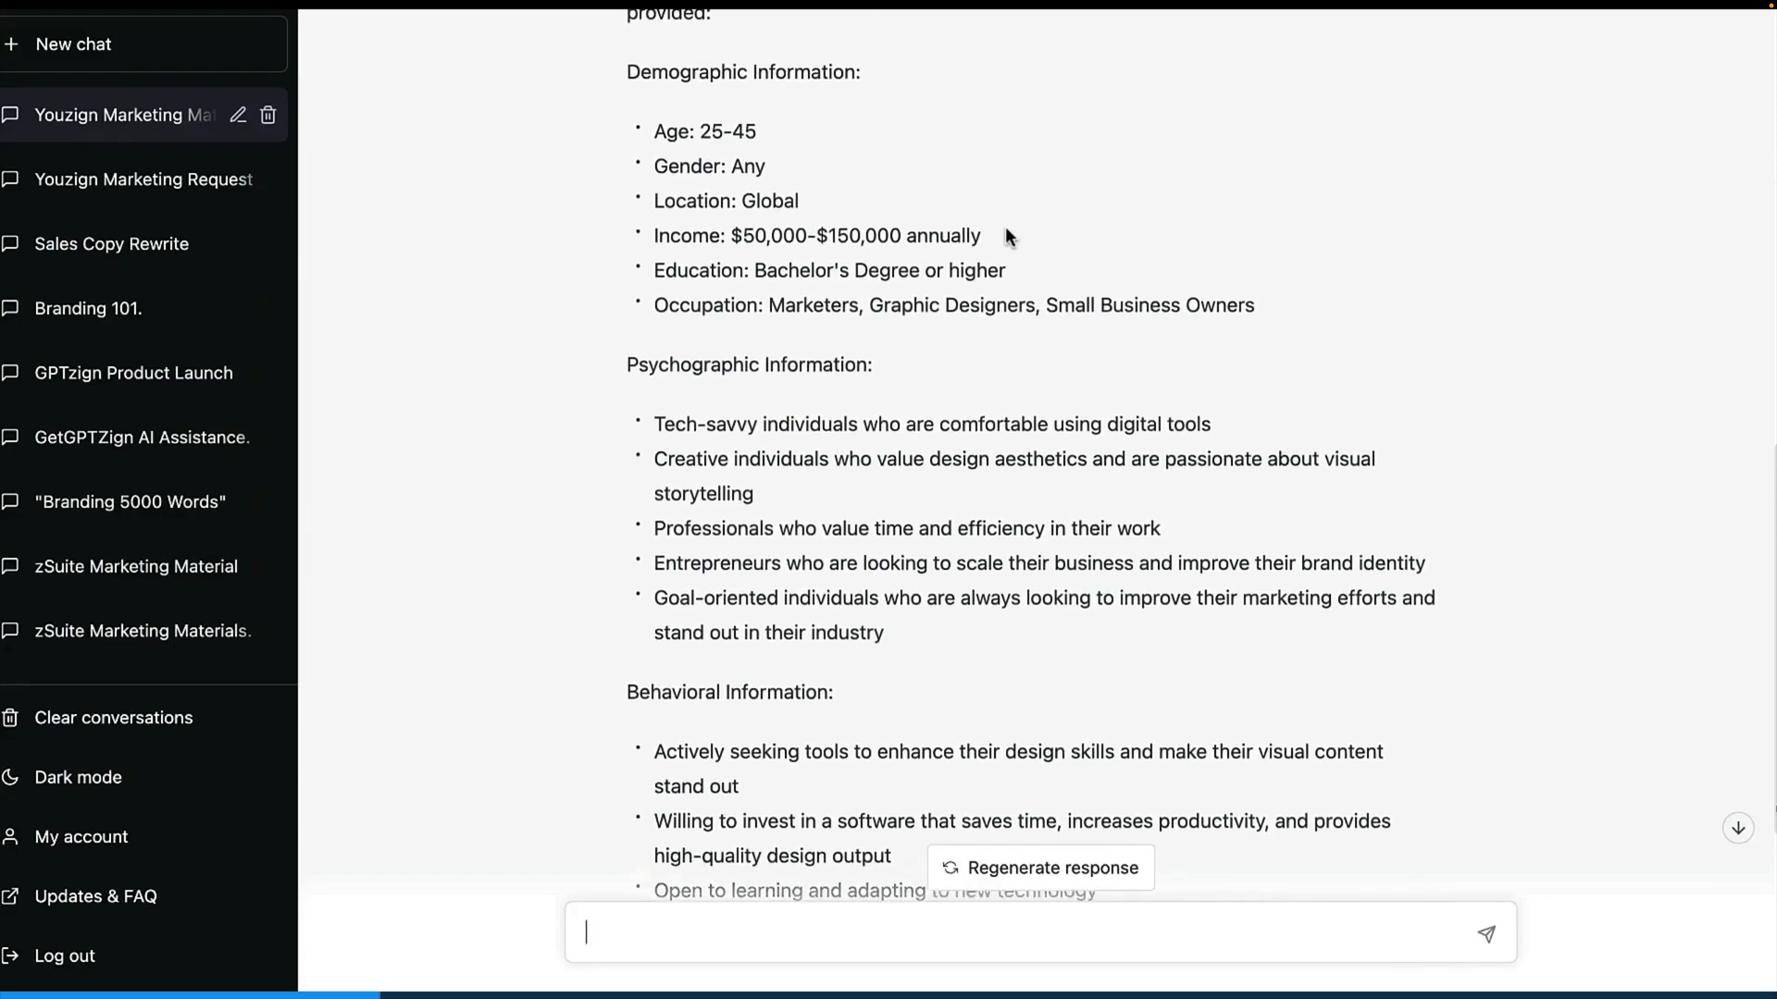
pyautogui.moveTo(646, 162); pyautogui.dragTo(985, 352)
pyautogui.scroll(-5, 985, 352)
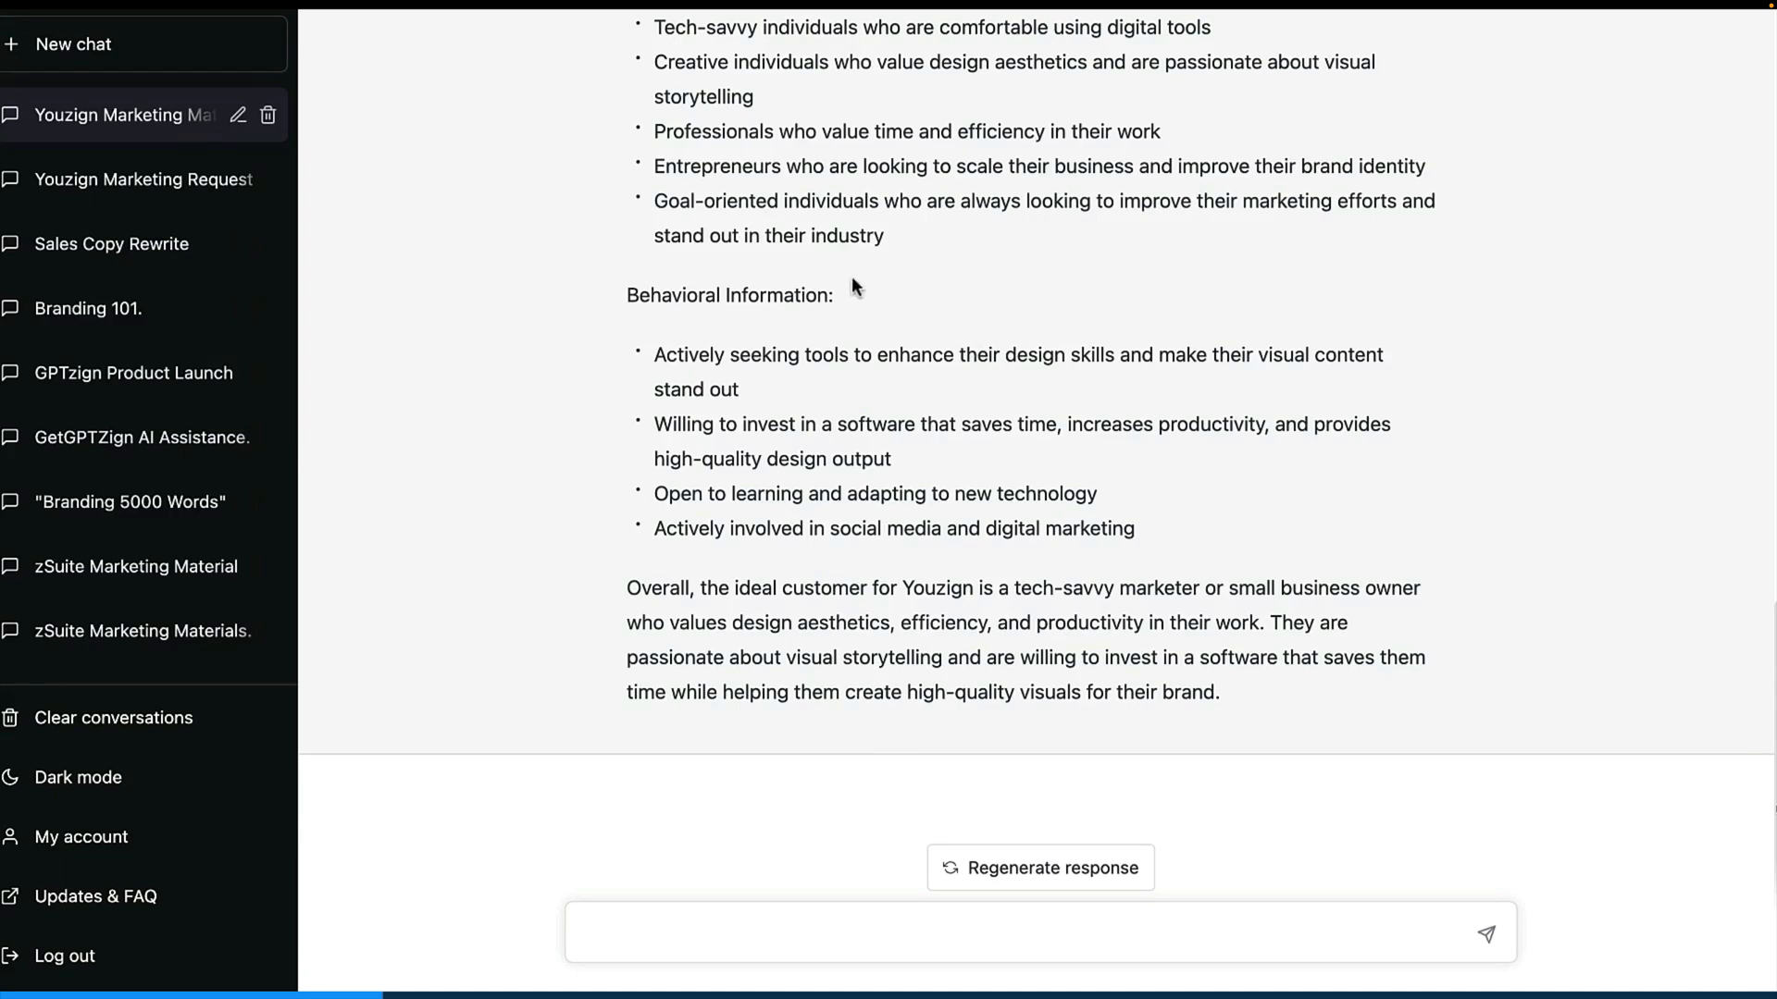
pyautogui.scroll(3, 886, 459)
pyautogui.scroll(-3, 882, 552)
# Ask ChatGPT to revise the customer profile with the message "i want to target 45 to 65 year old instead".
pyautogui.click(807, 917)
pyautogui.write('i want to target 45 to ')
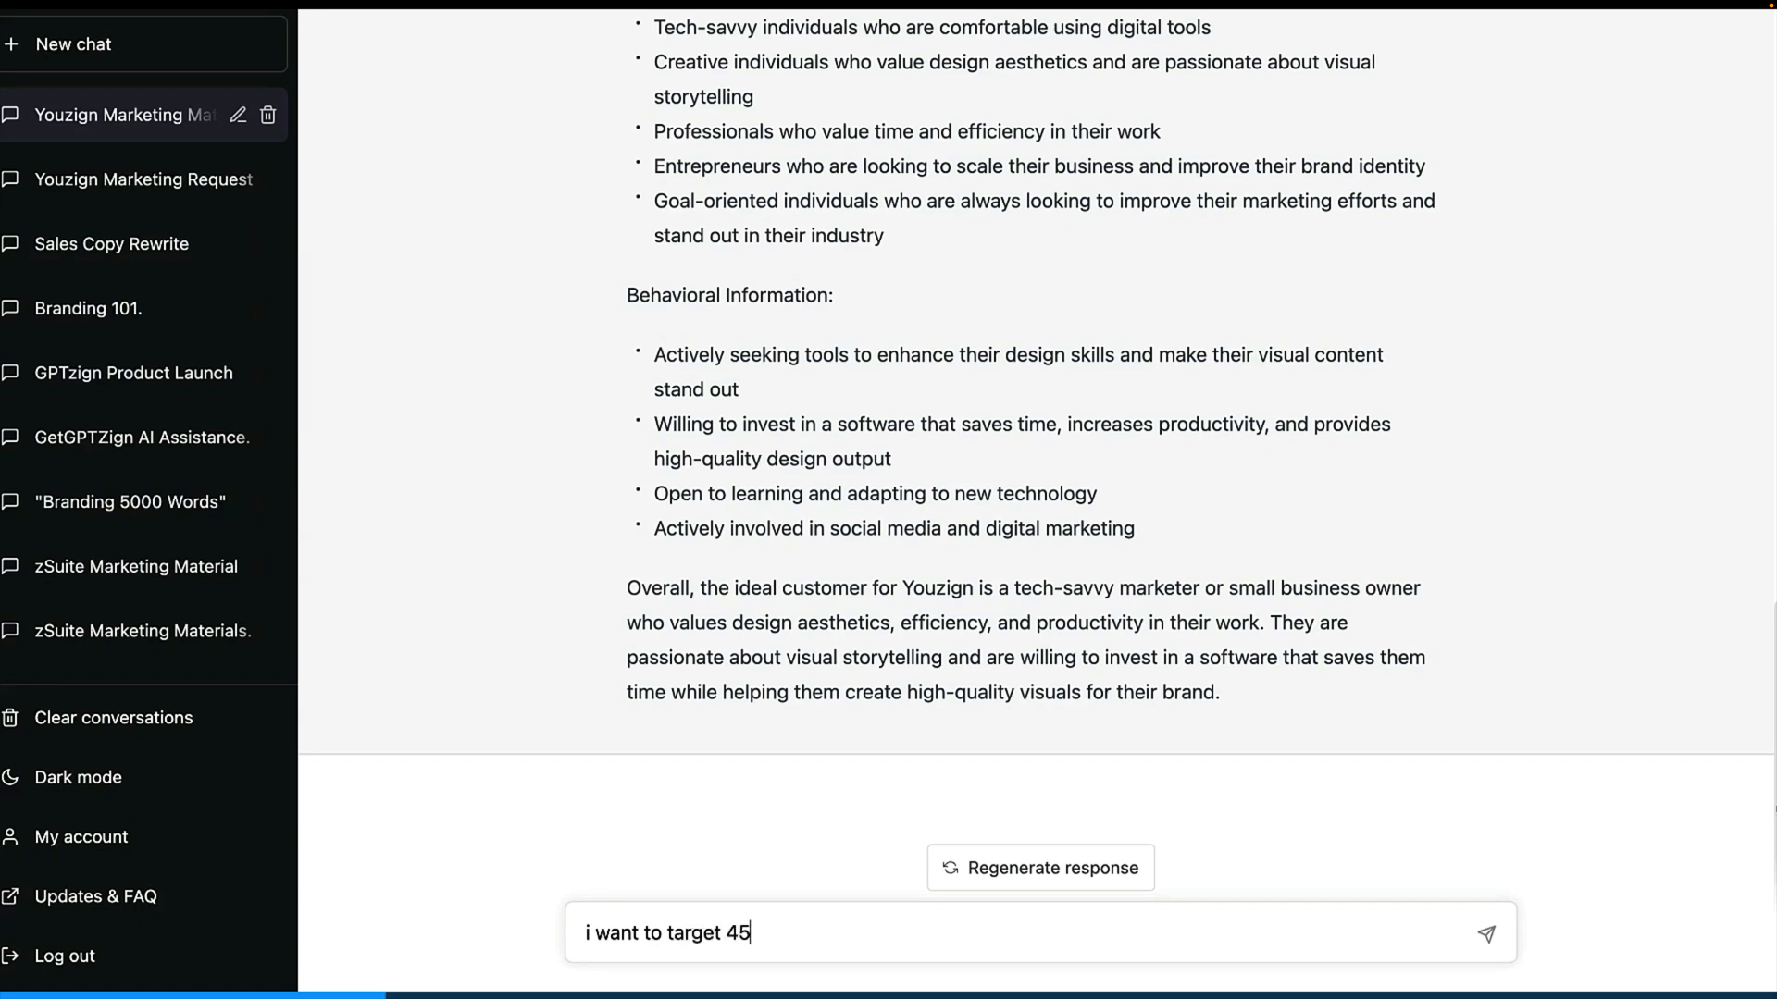
pyautogui.write('65 yra')
pyautogui.press('BackSpace')
pyautogui.write('ear old instead')
pyautogui.press('Return')
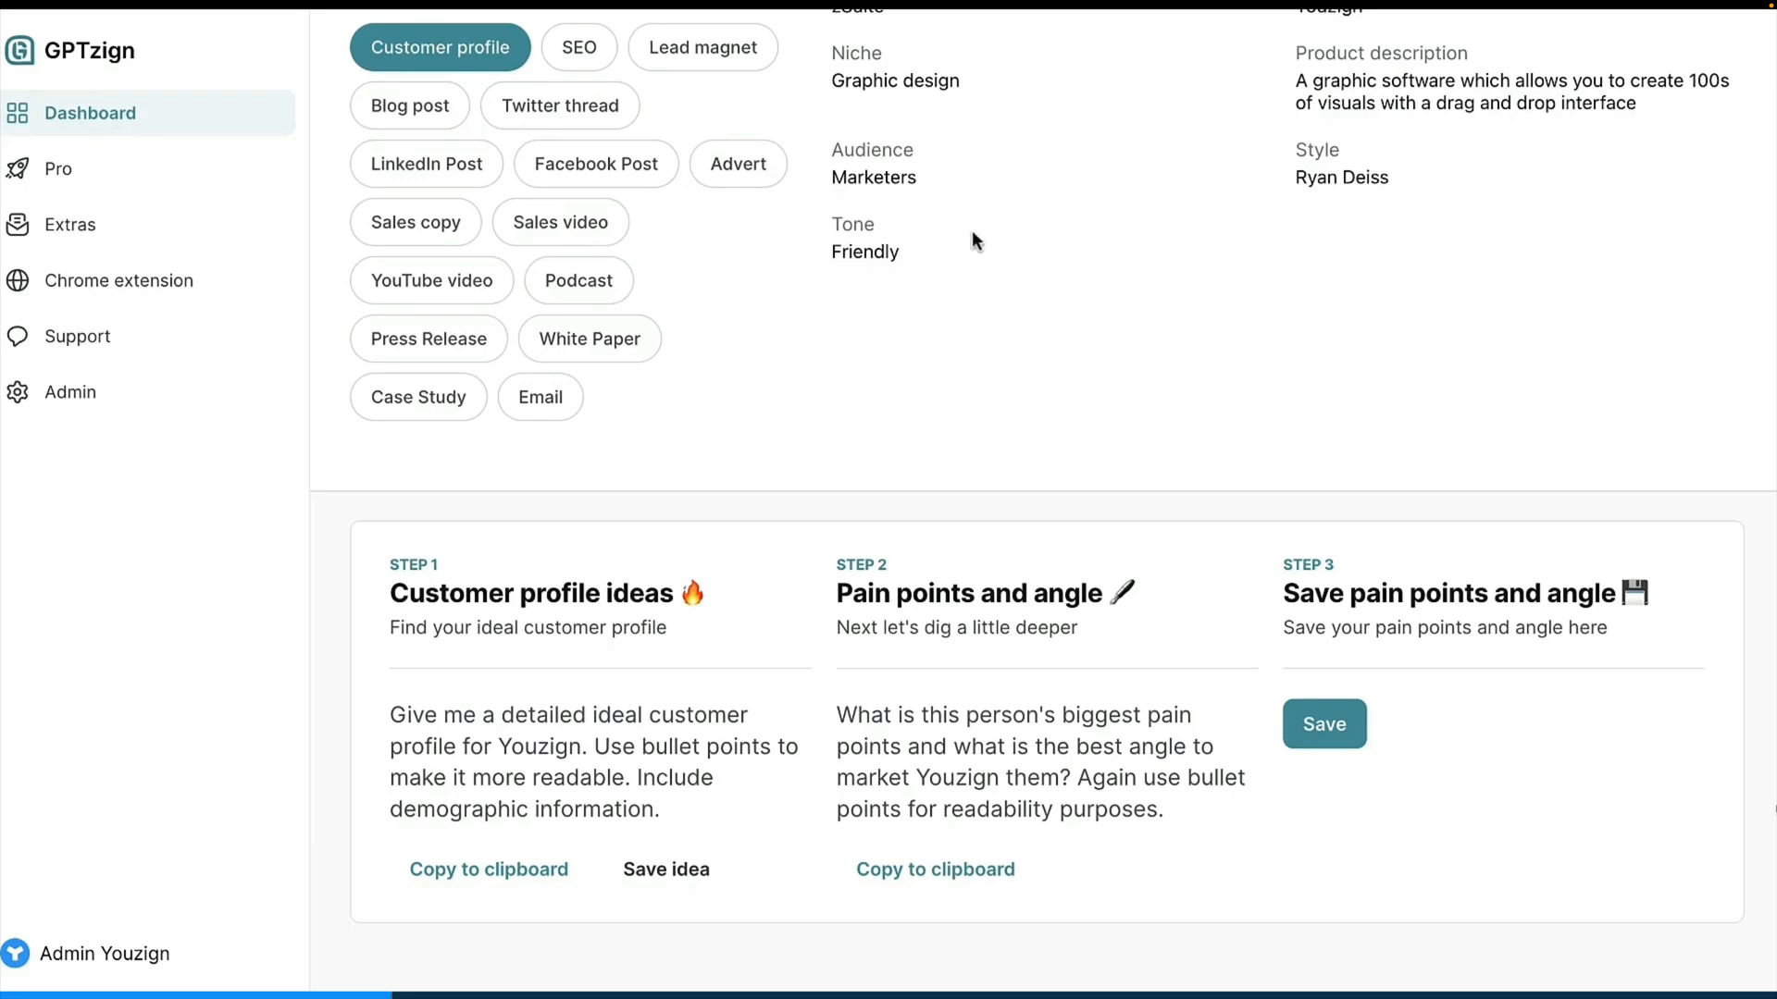
# Copy the pain points and angle prompt from GPTzign and send it in the Youzign marketing chat in ChatGPT.
pyautogui.scroll(1, 971, 240)
pyautogui.scroll(-1, 960, 261)
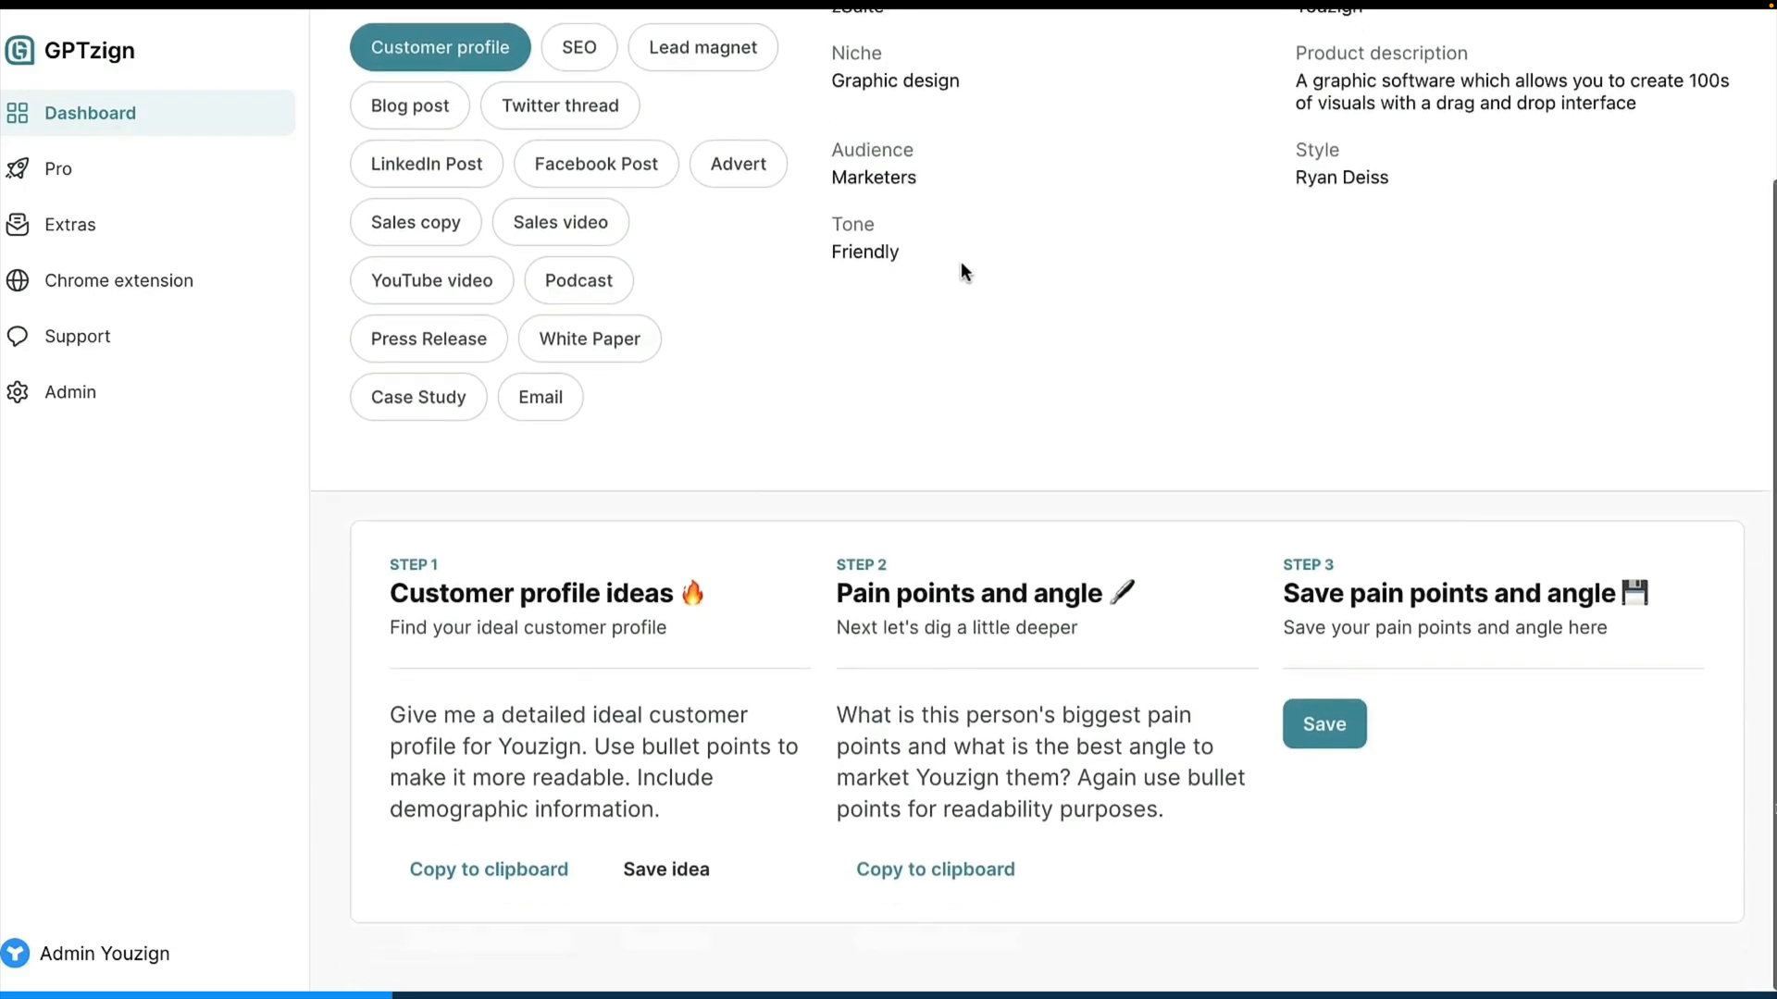
pyautogui.click(999, 886)
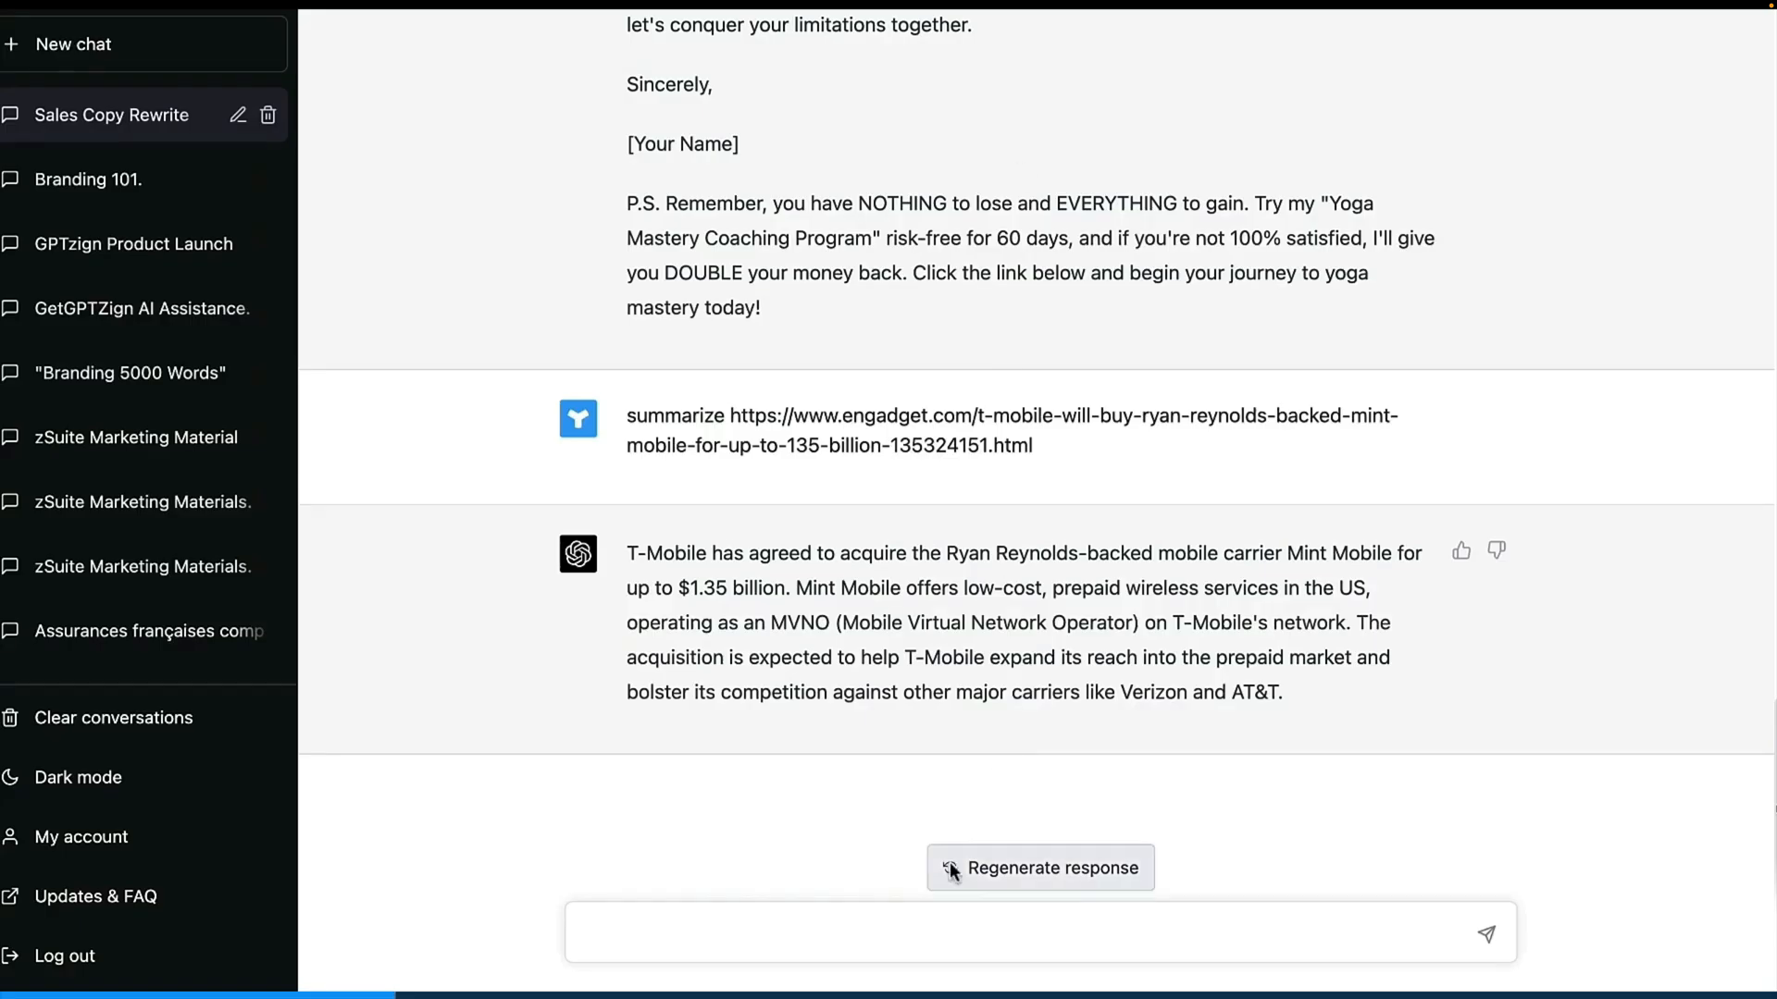
pyautogui.click(897, 938)
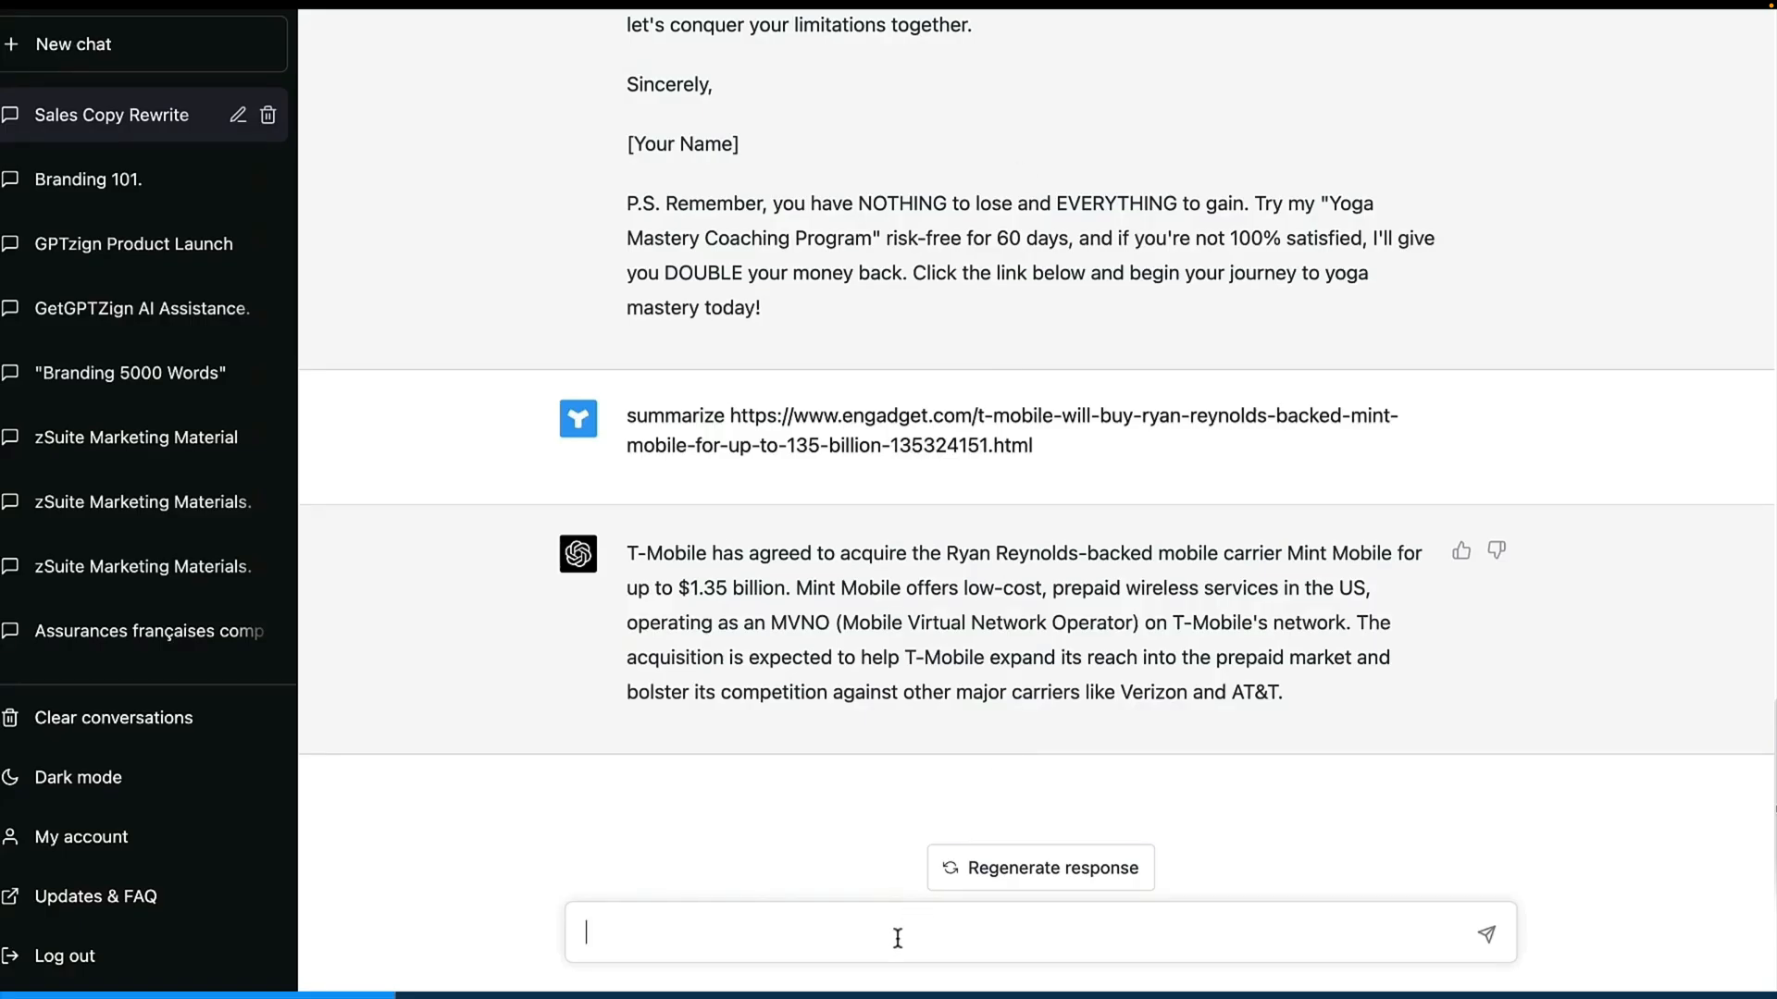
pyautogui.hotkey('ctrl', 'v')
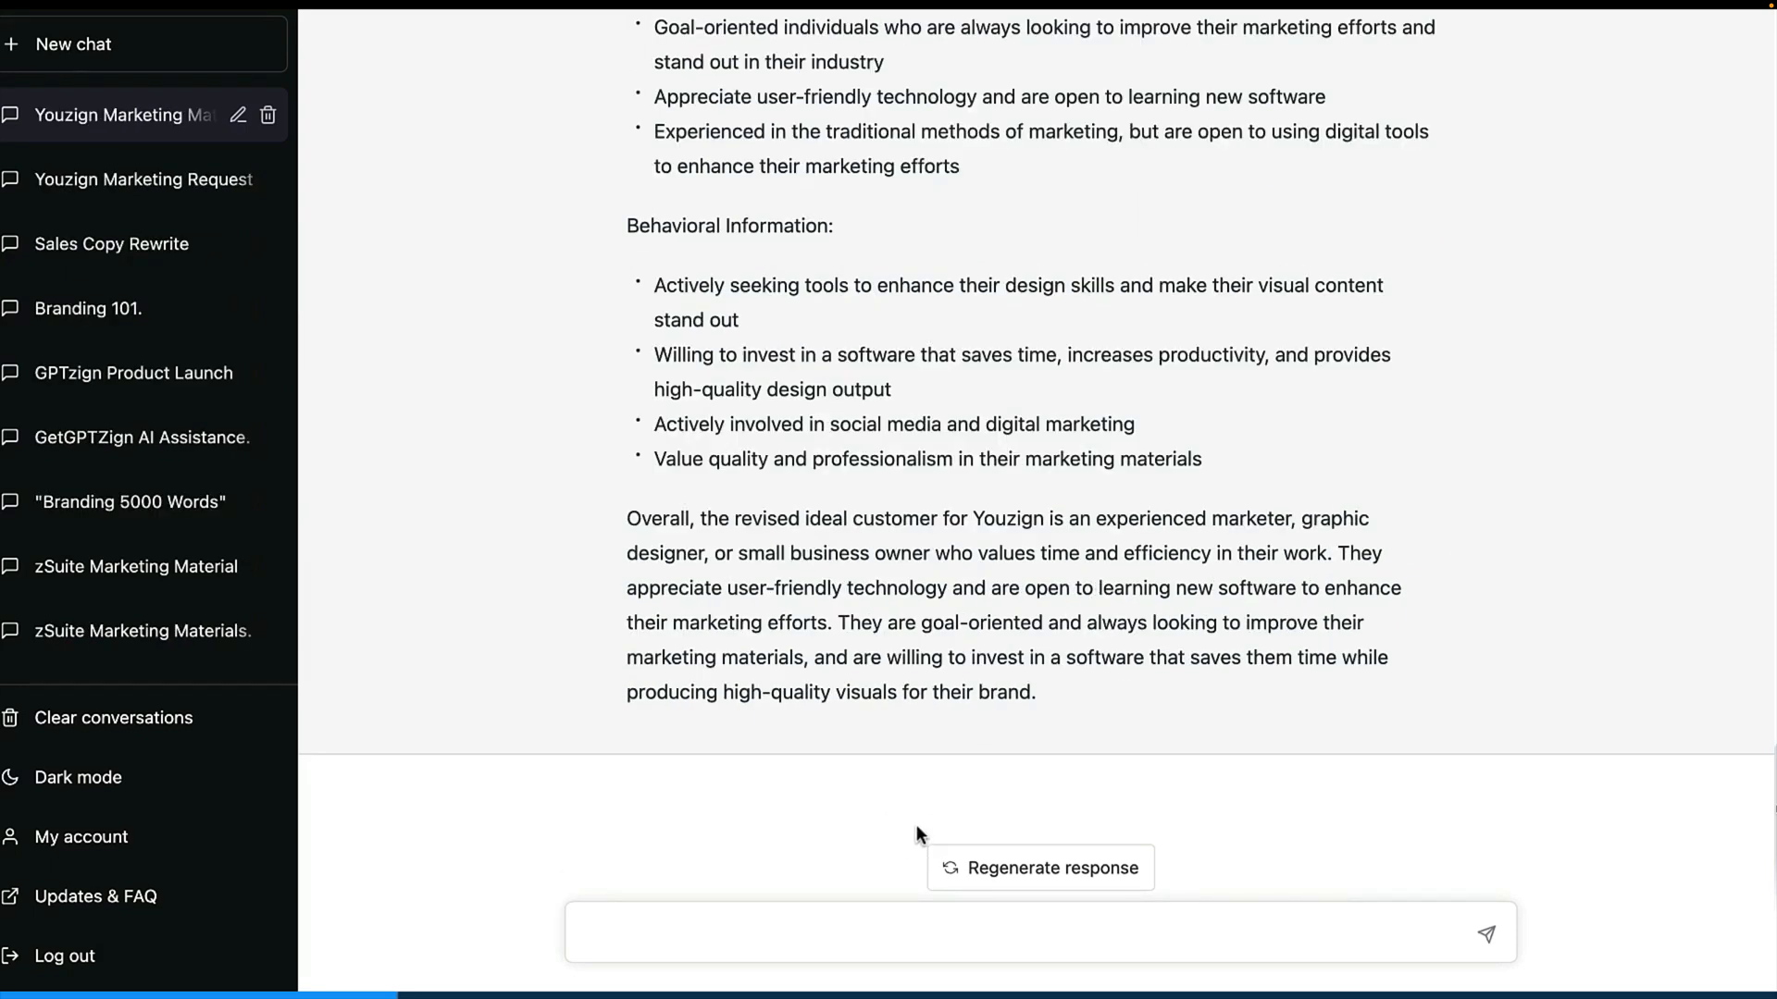
pyautogui.hotkey('ctrl', 'v')
pyautogui.press('Return')
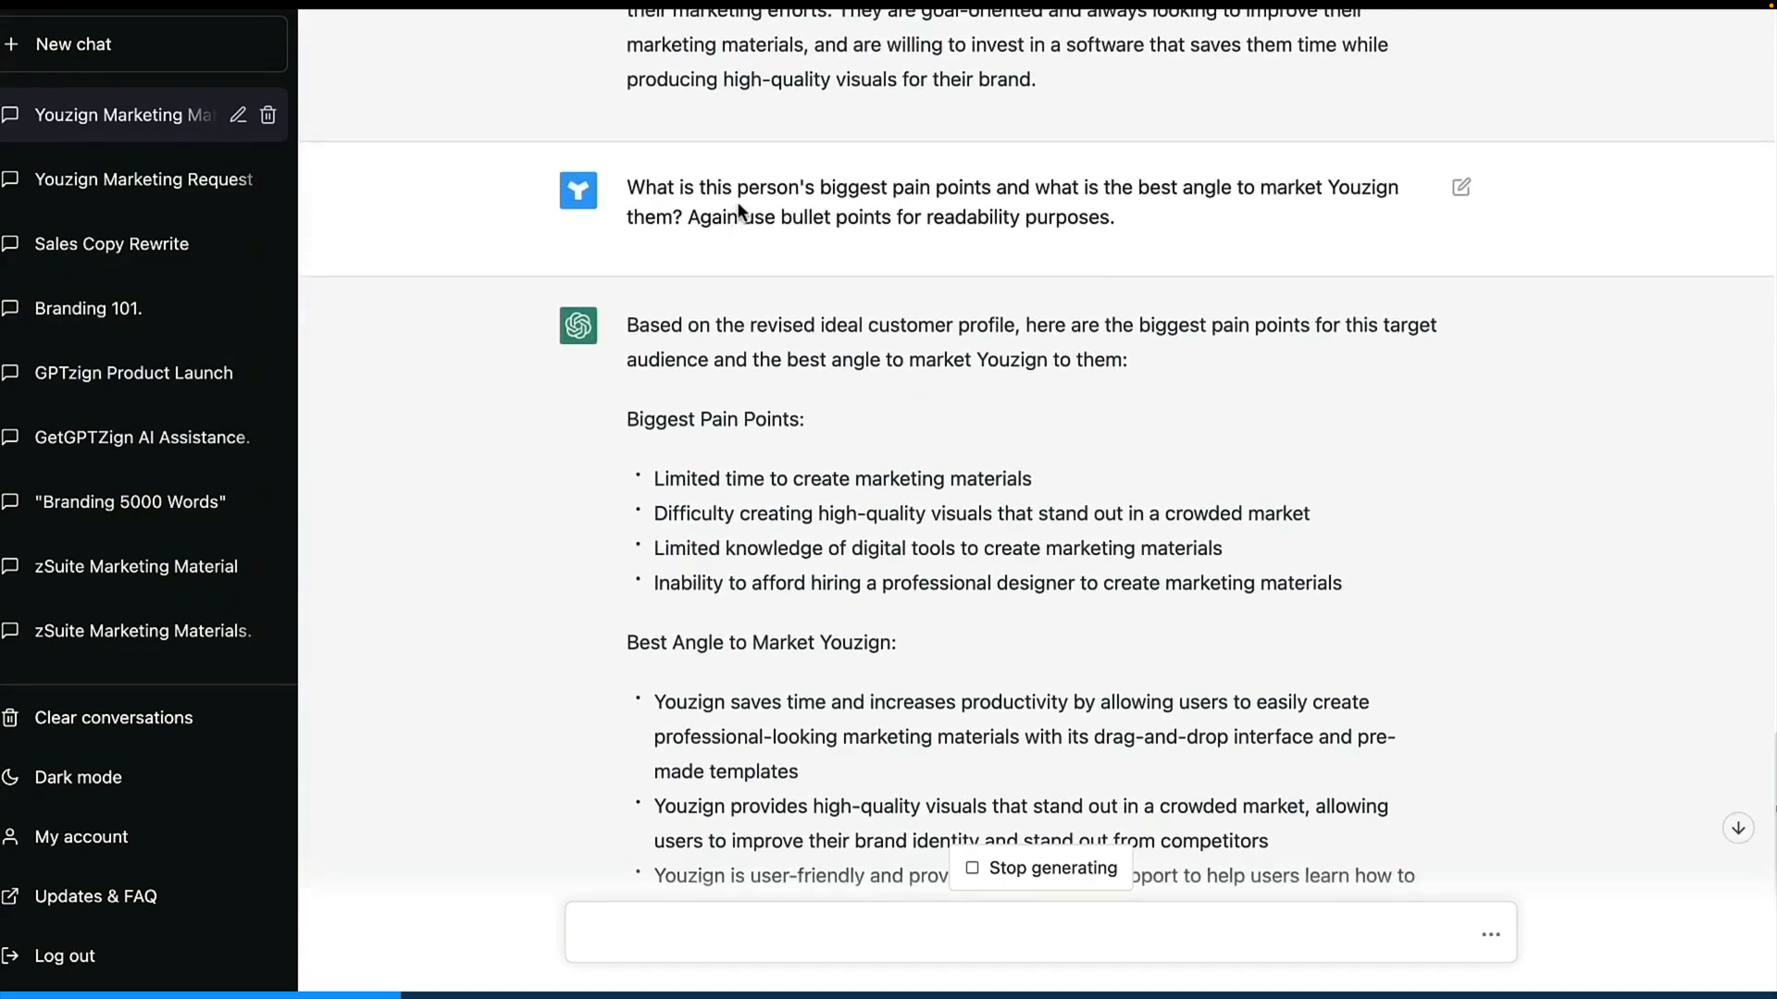
# Check the Youzign campaign details in GPTzign and read ChatGPT's answer on the customer's biggest pain points and best marketing angle.
pyautogui.tripleClick(740, 210)
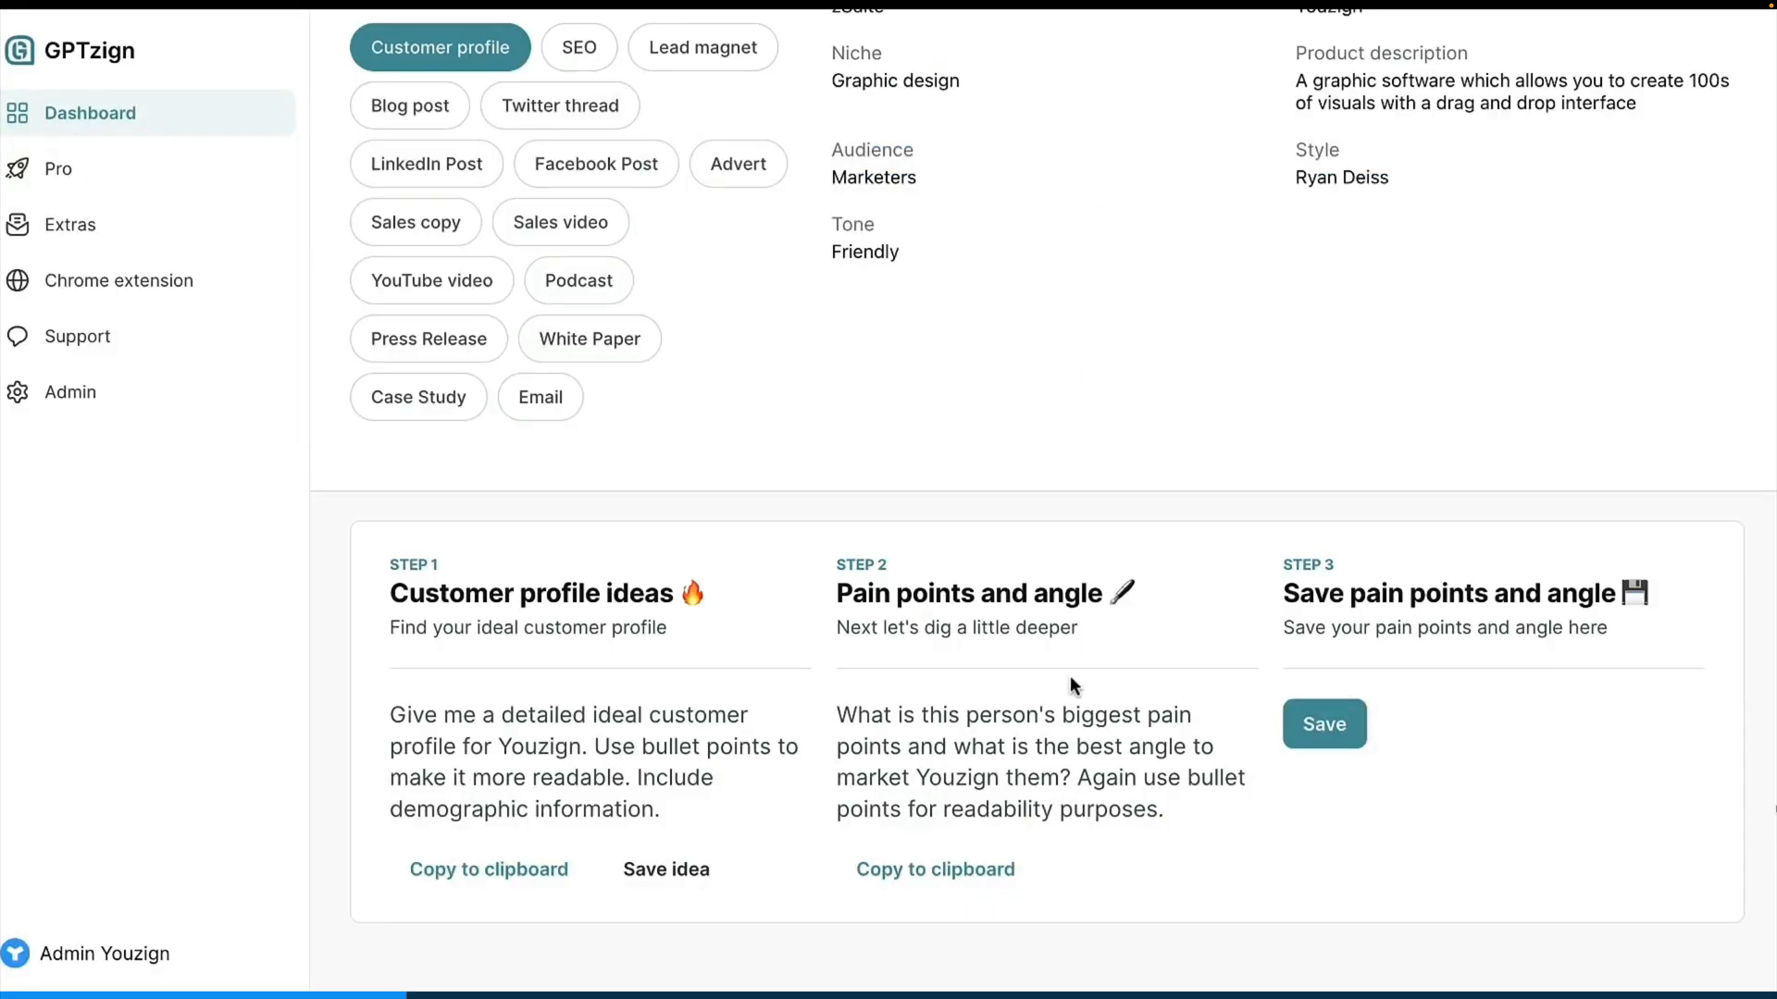
pyautogui.scroll(2, 1012, 686)
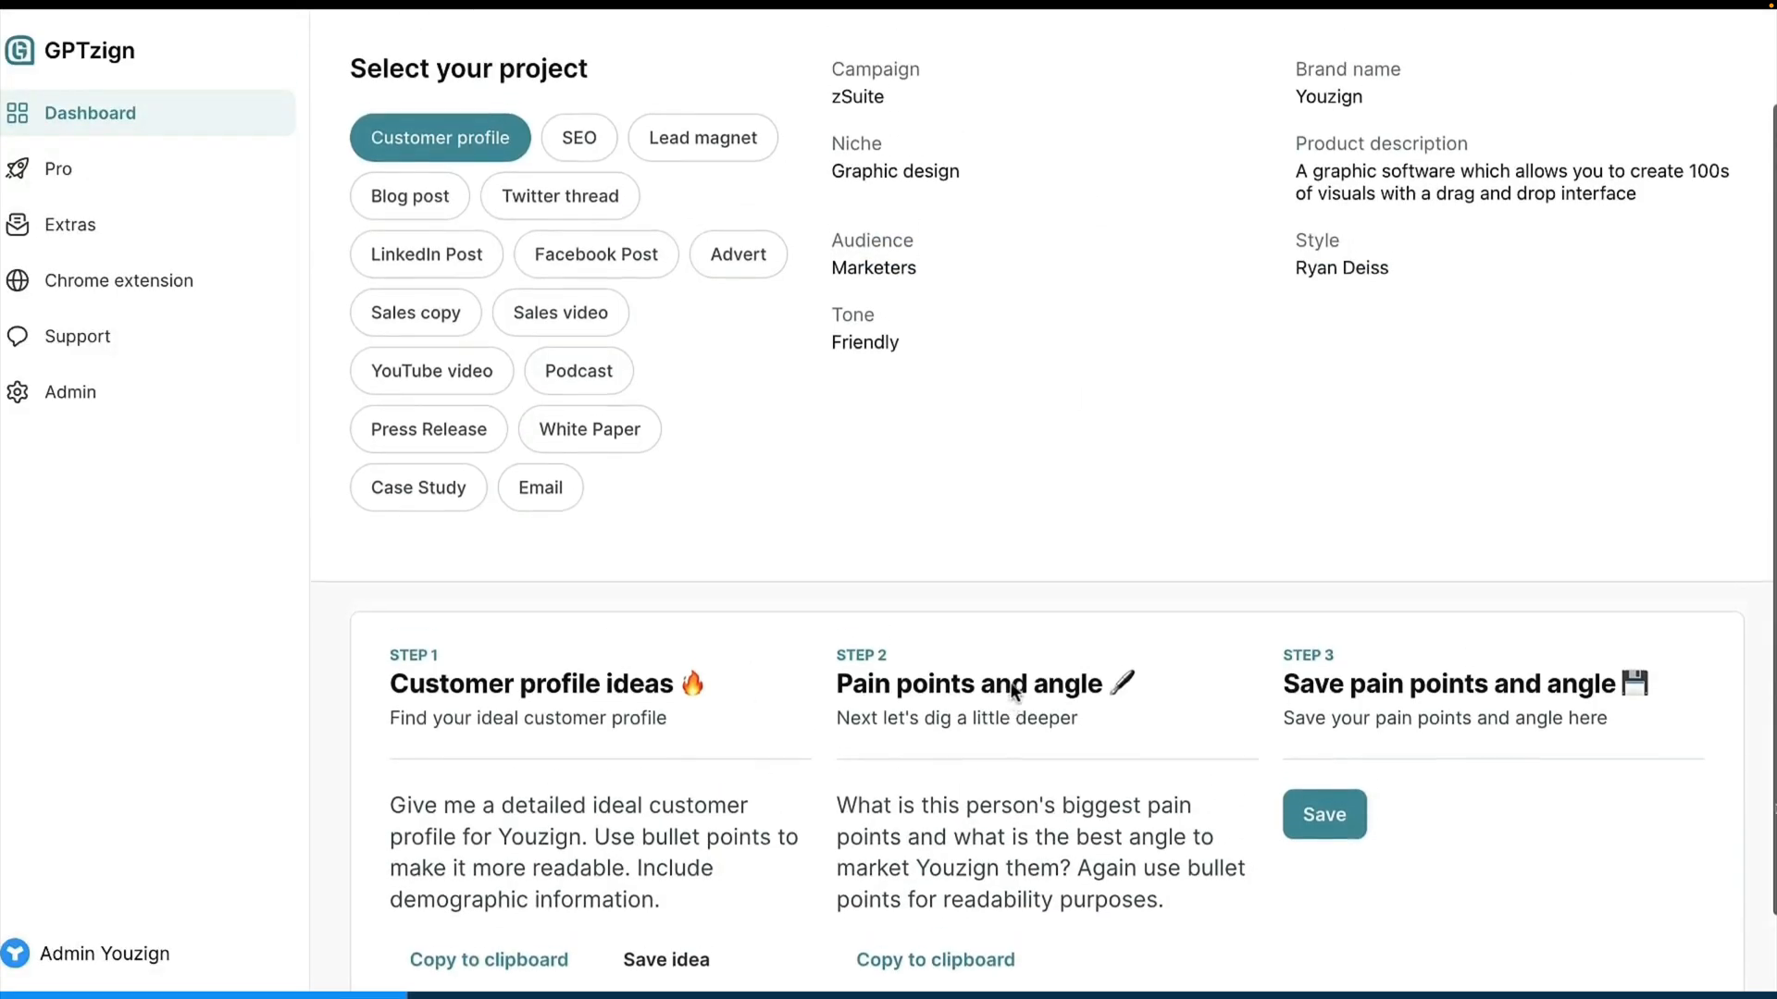
pyautogui.scroll(2, 1011, 686)
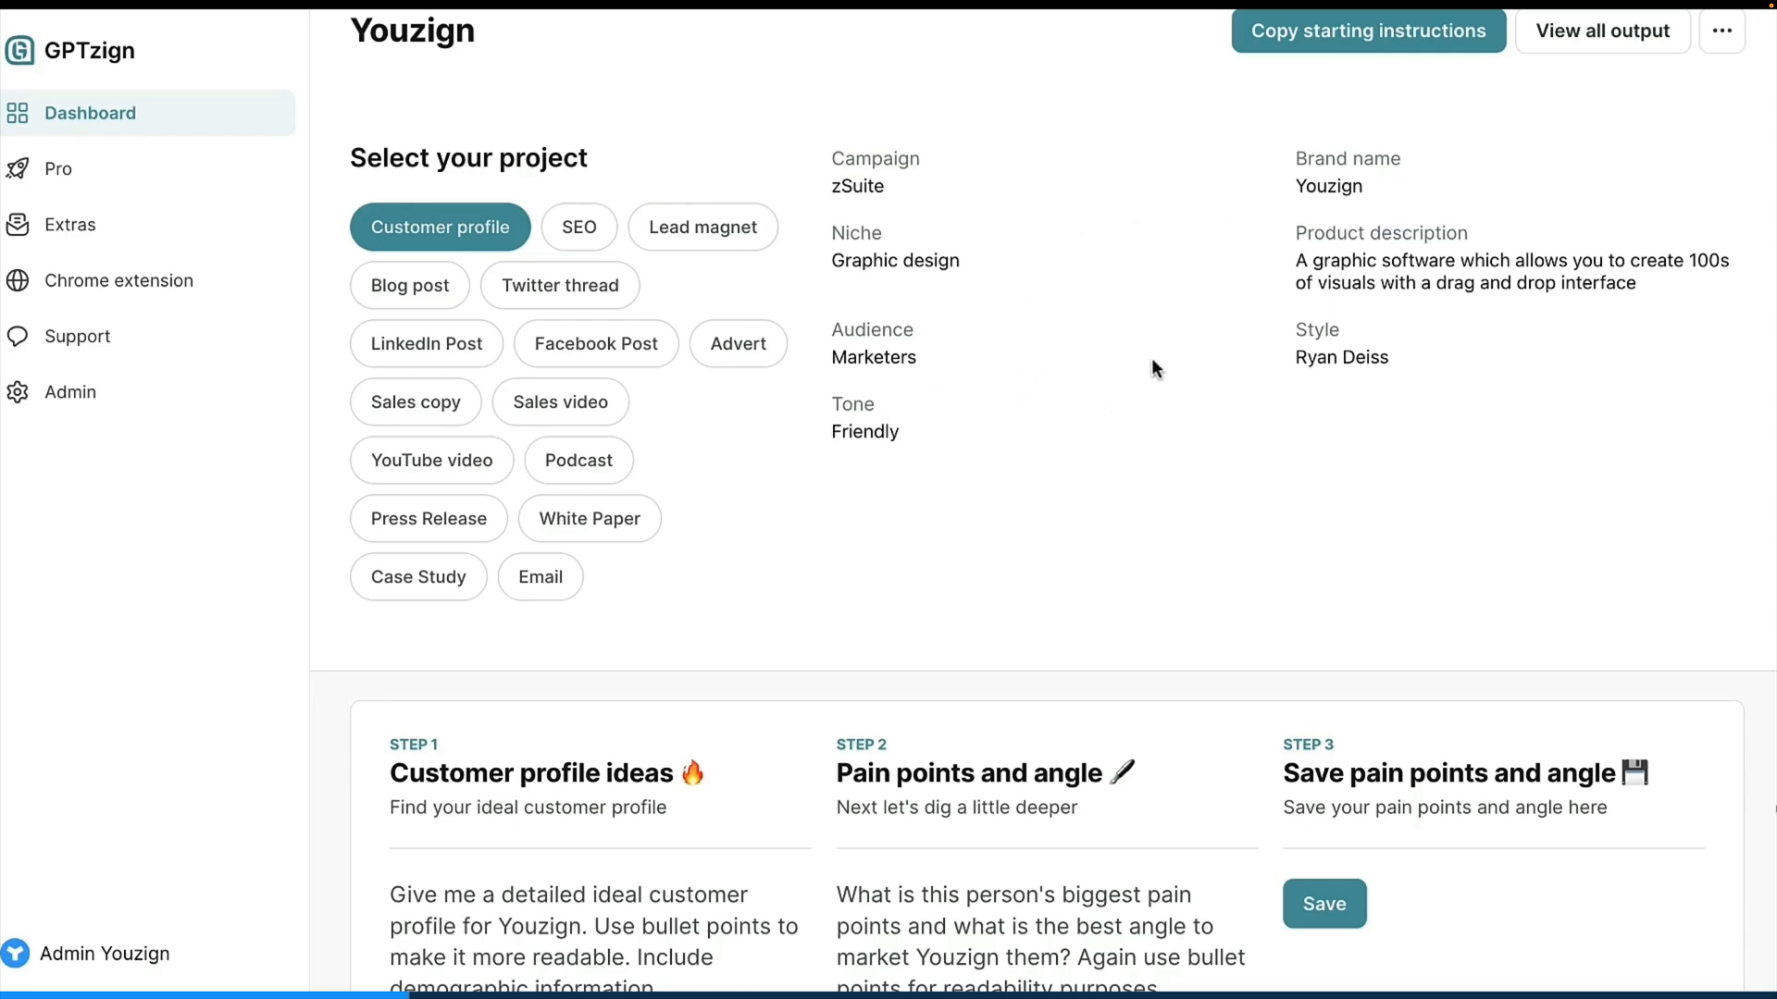
pyautogui.scroll(-4, 1107, 479)
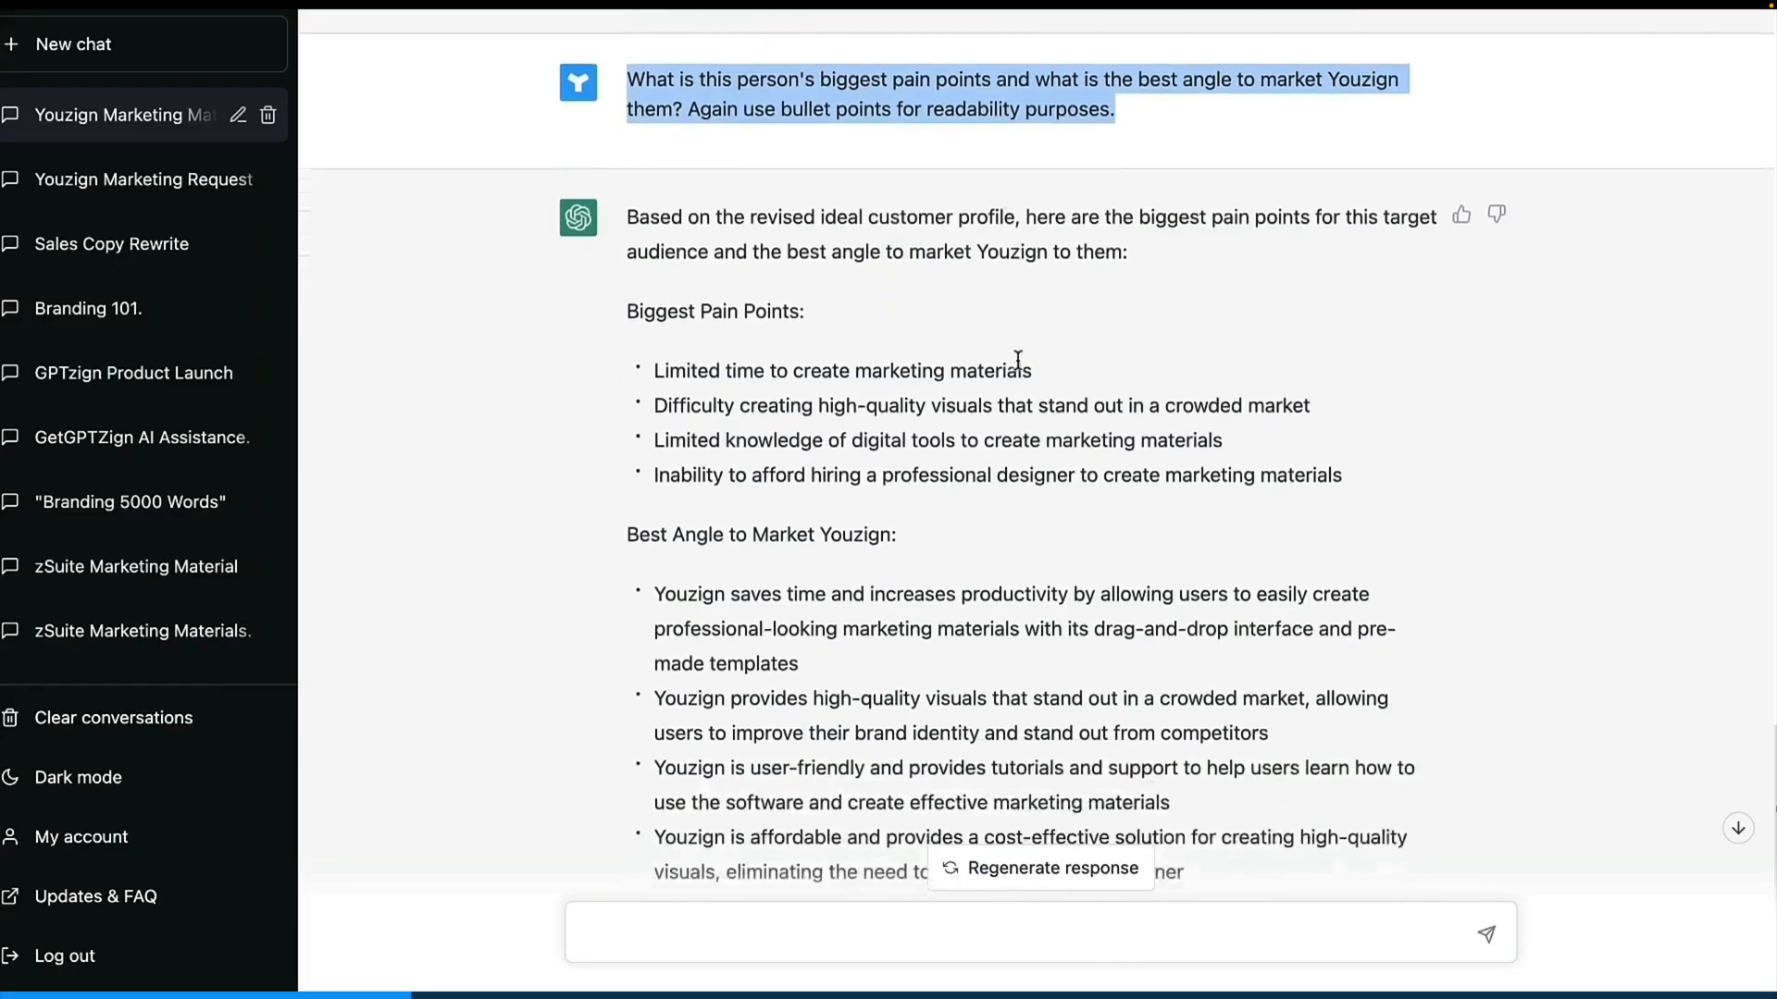
pyautogui.scroll(-1, 1019, 361)
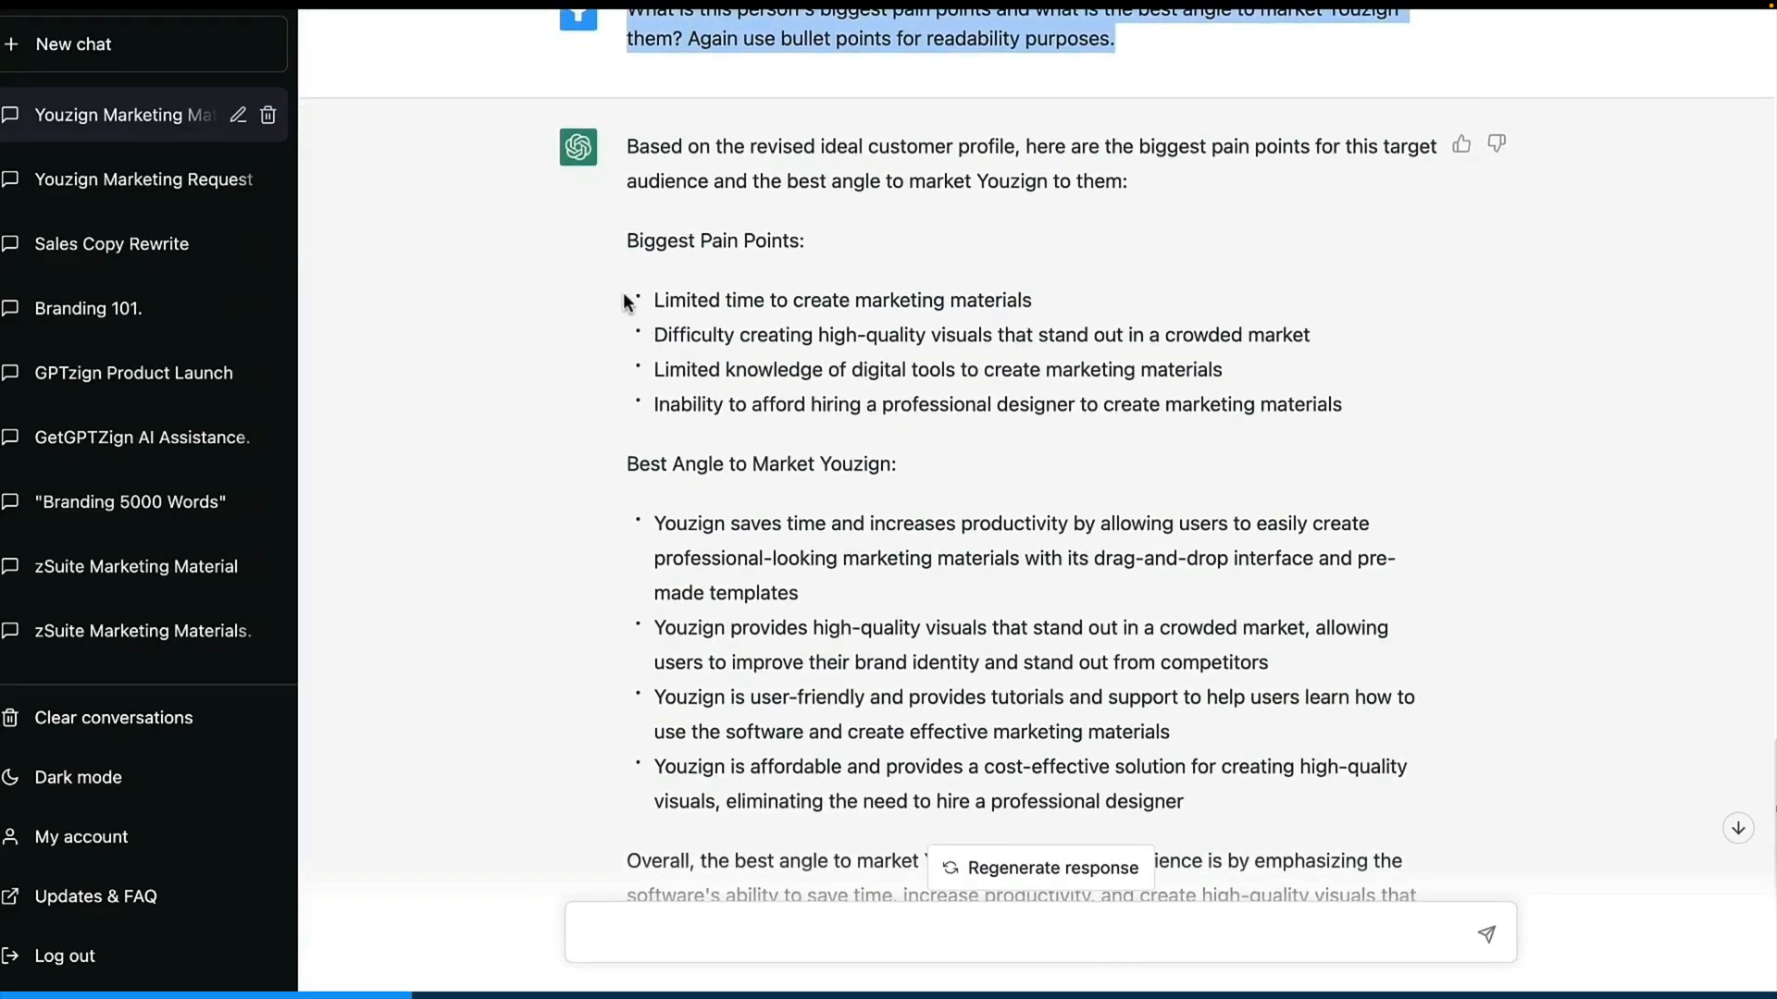
pyautogui.moveTo(623, 231); pyautogui.dragTo(1181, 407)
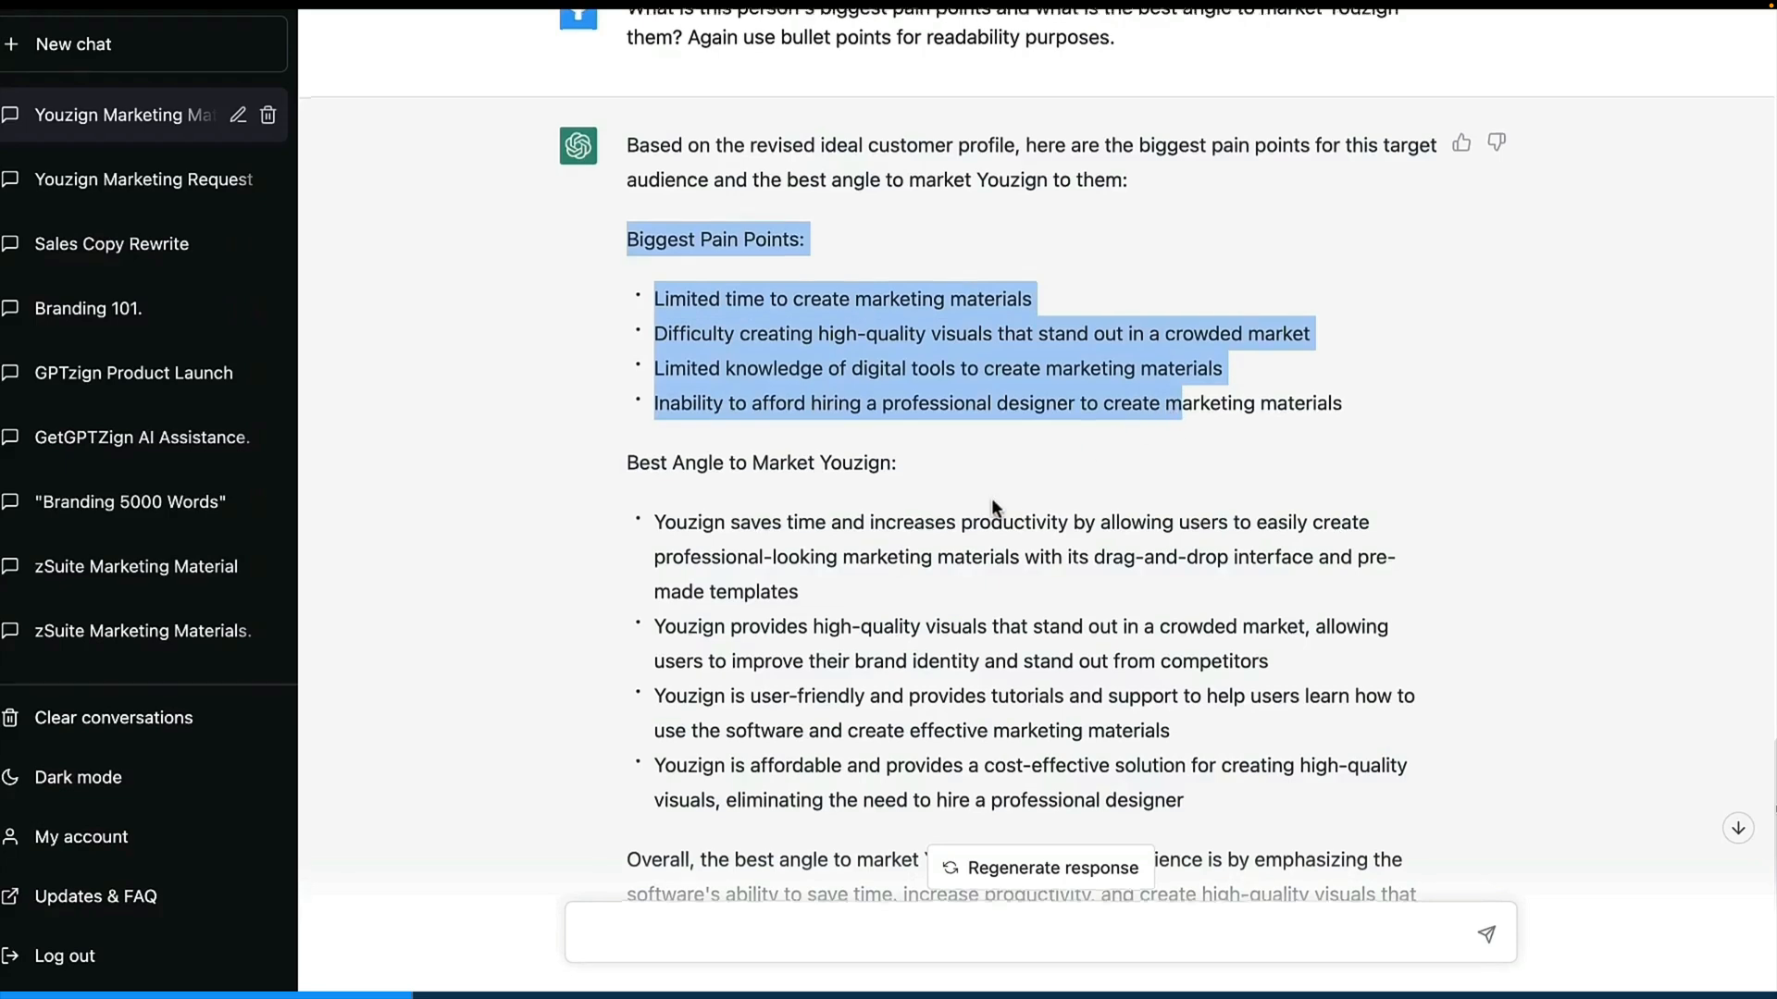
pyautogui.scroll(-3, 991, 497)
pyautogui.moveTo(991, 498); pyautogui.dragTo(1190, 472)
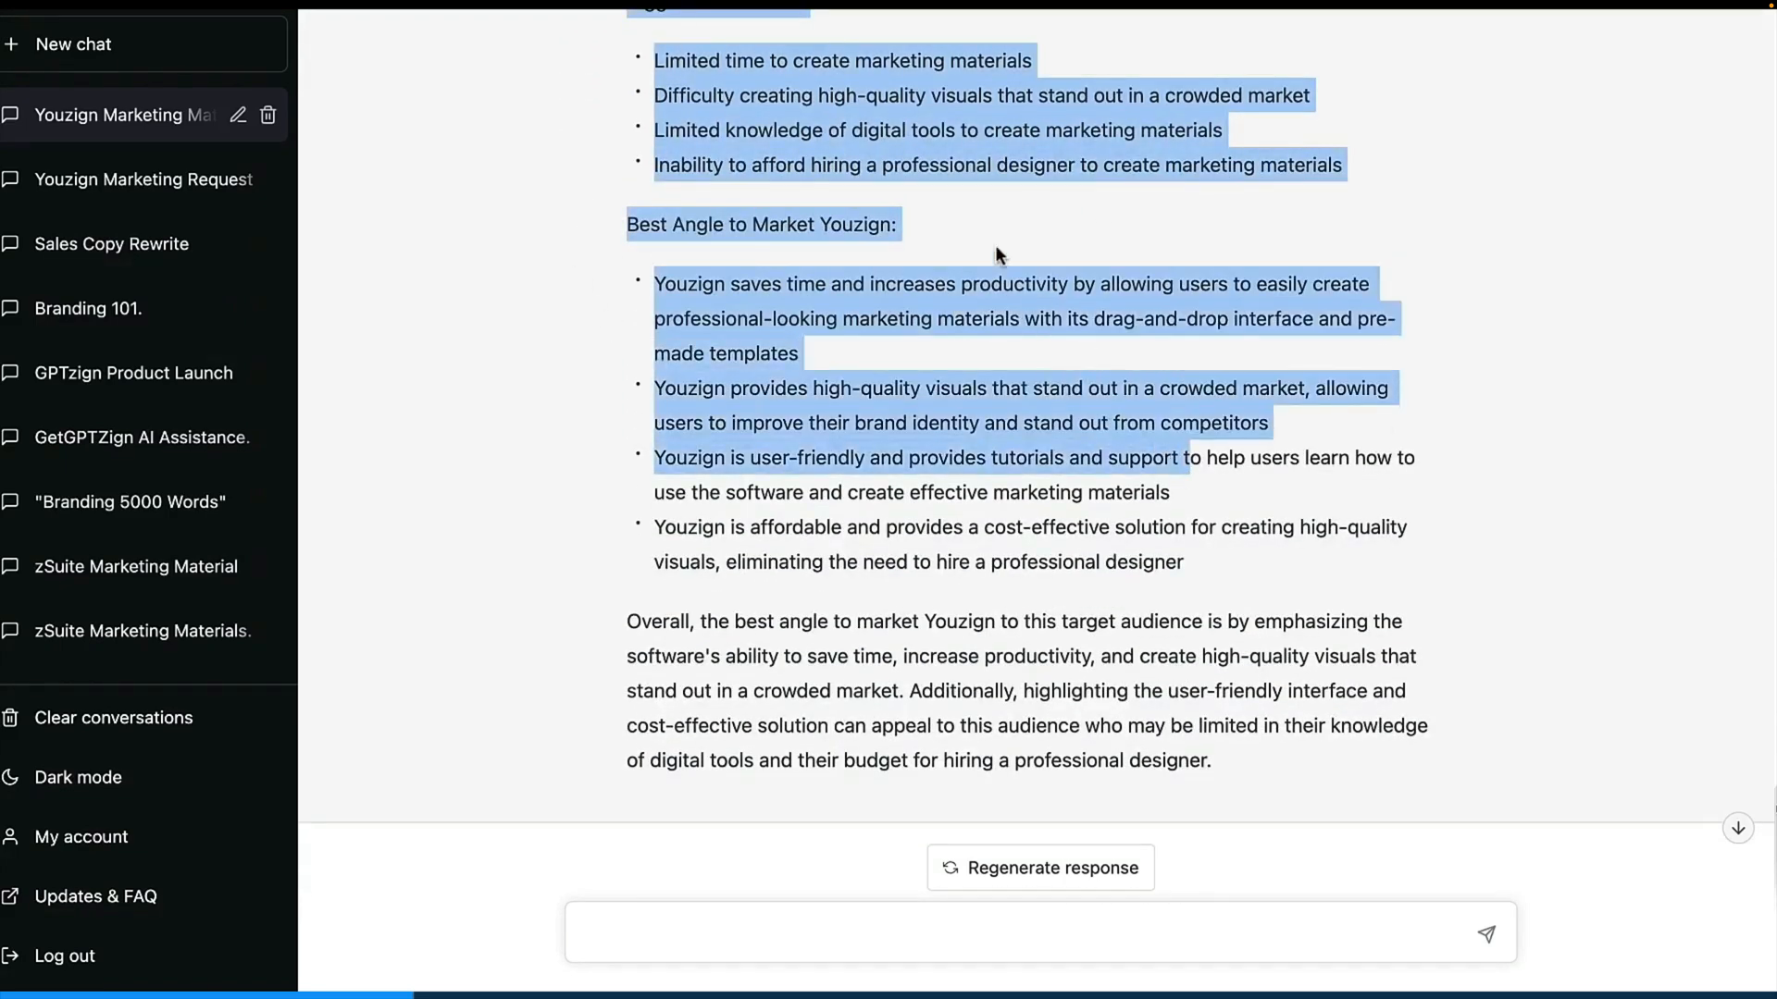
pyautogui.tripleClick(801, 57)
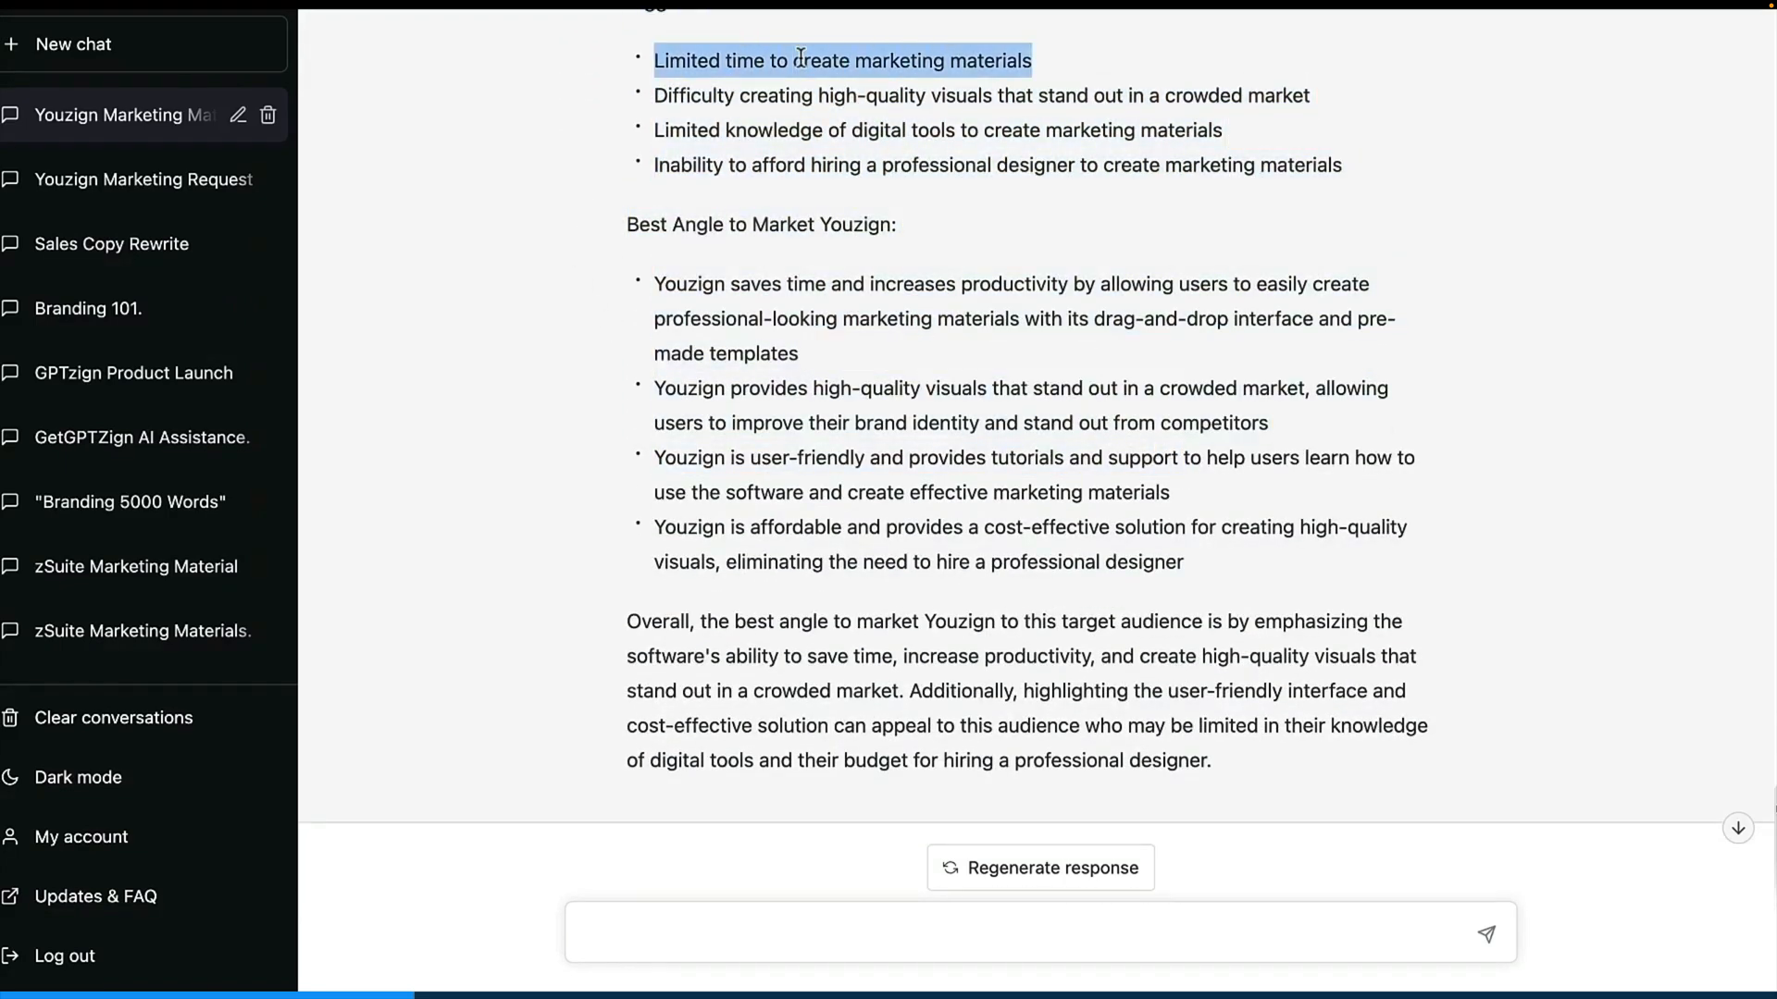
pyautogui.tripleClick(763, 129)
pyautogui.doubleClick(782, 96)
pyautogui.tripleClick(782, 96)
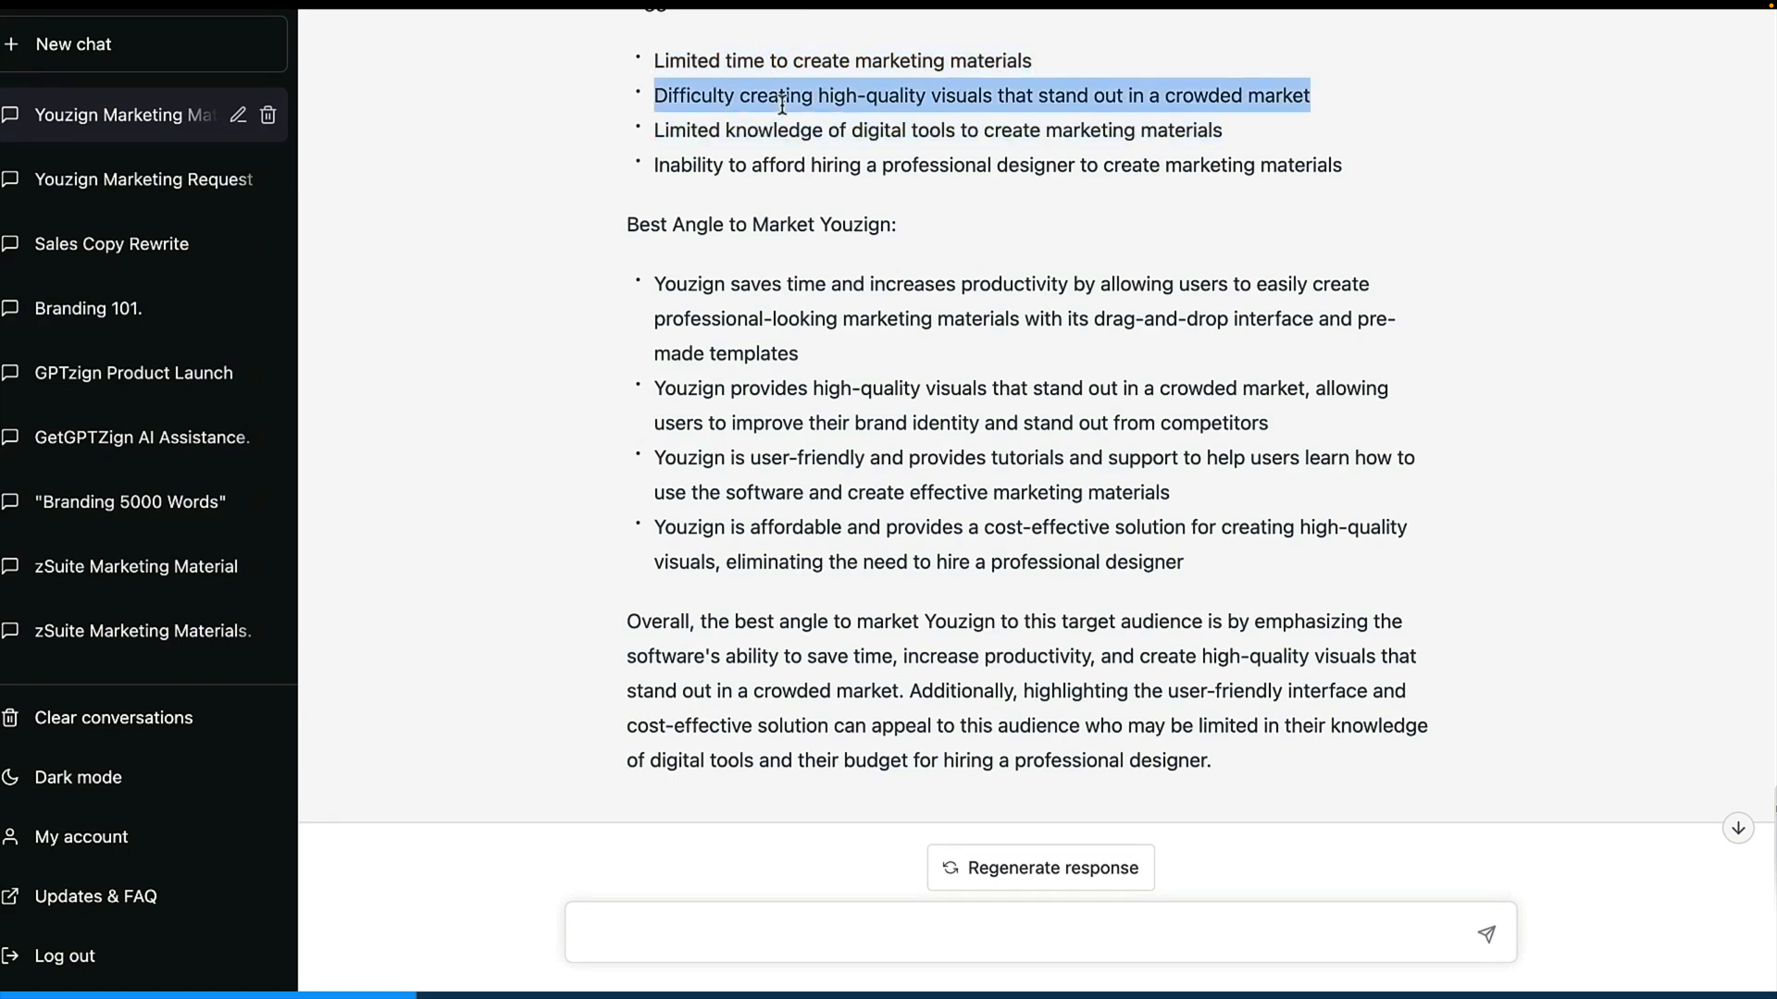
pyautogui.tripleClick(764, 306)
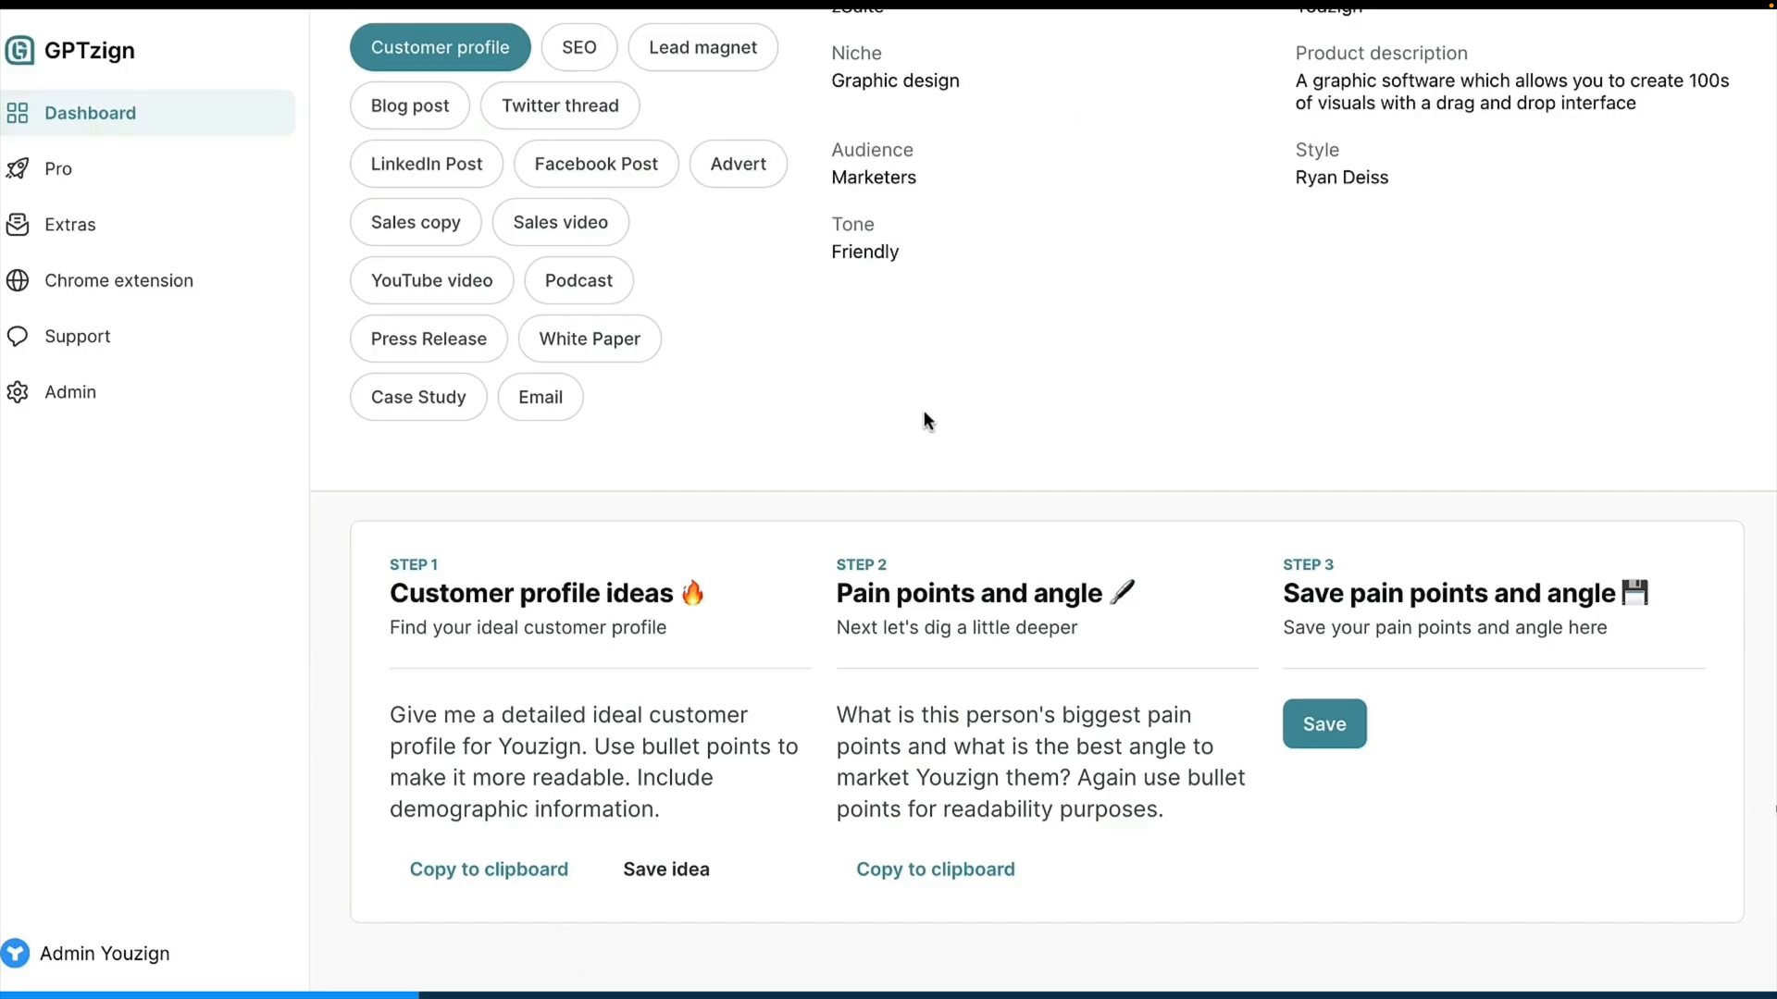
# In GPTzign, choose the Sales copy project with the Persuasive writing style and copy the sales letter prompt.
pyautogui.scroll(2, 924, 409)
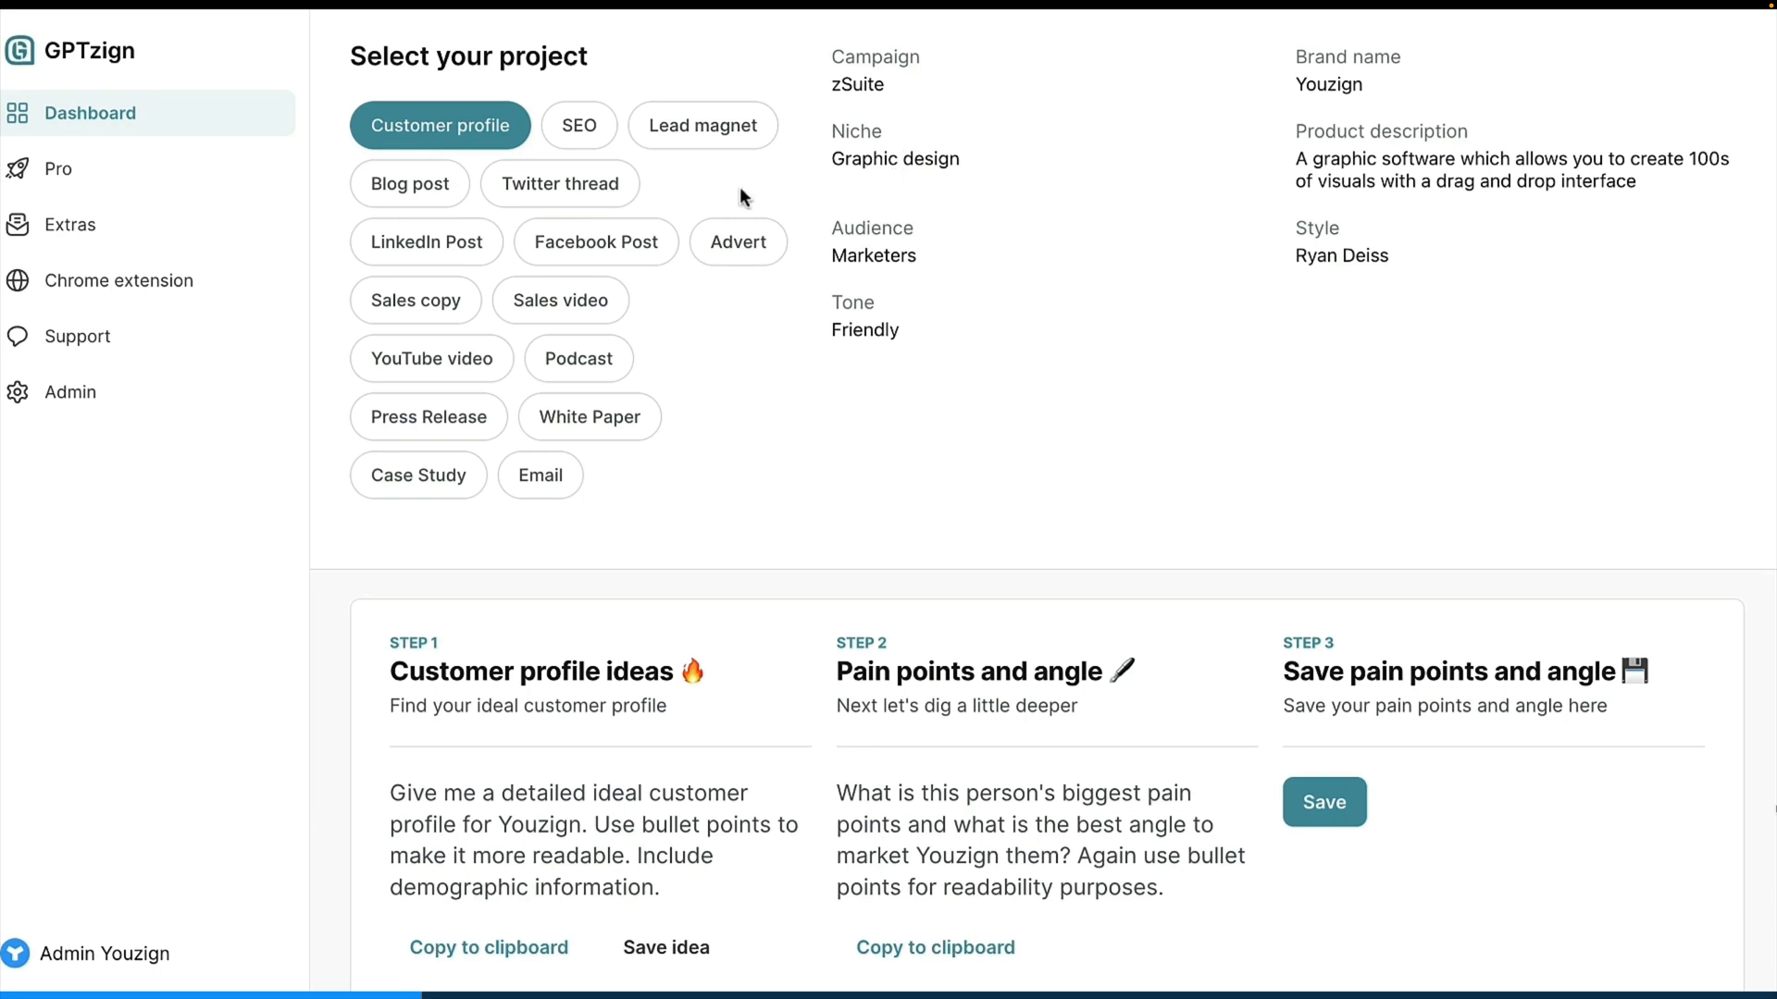
pyautogui.click(457, 309)
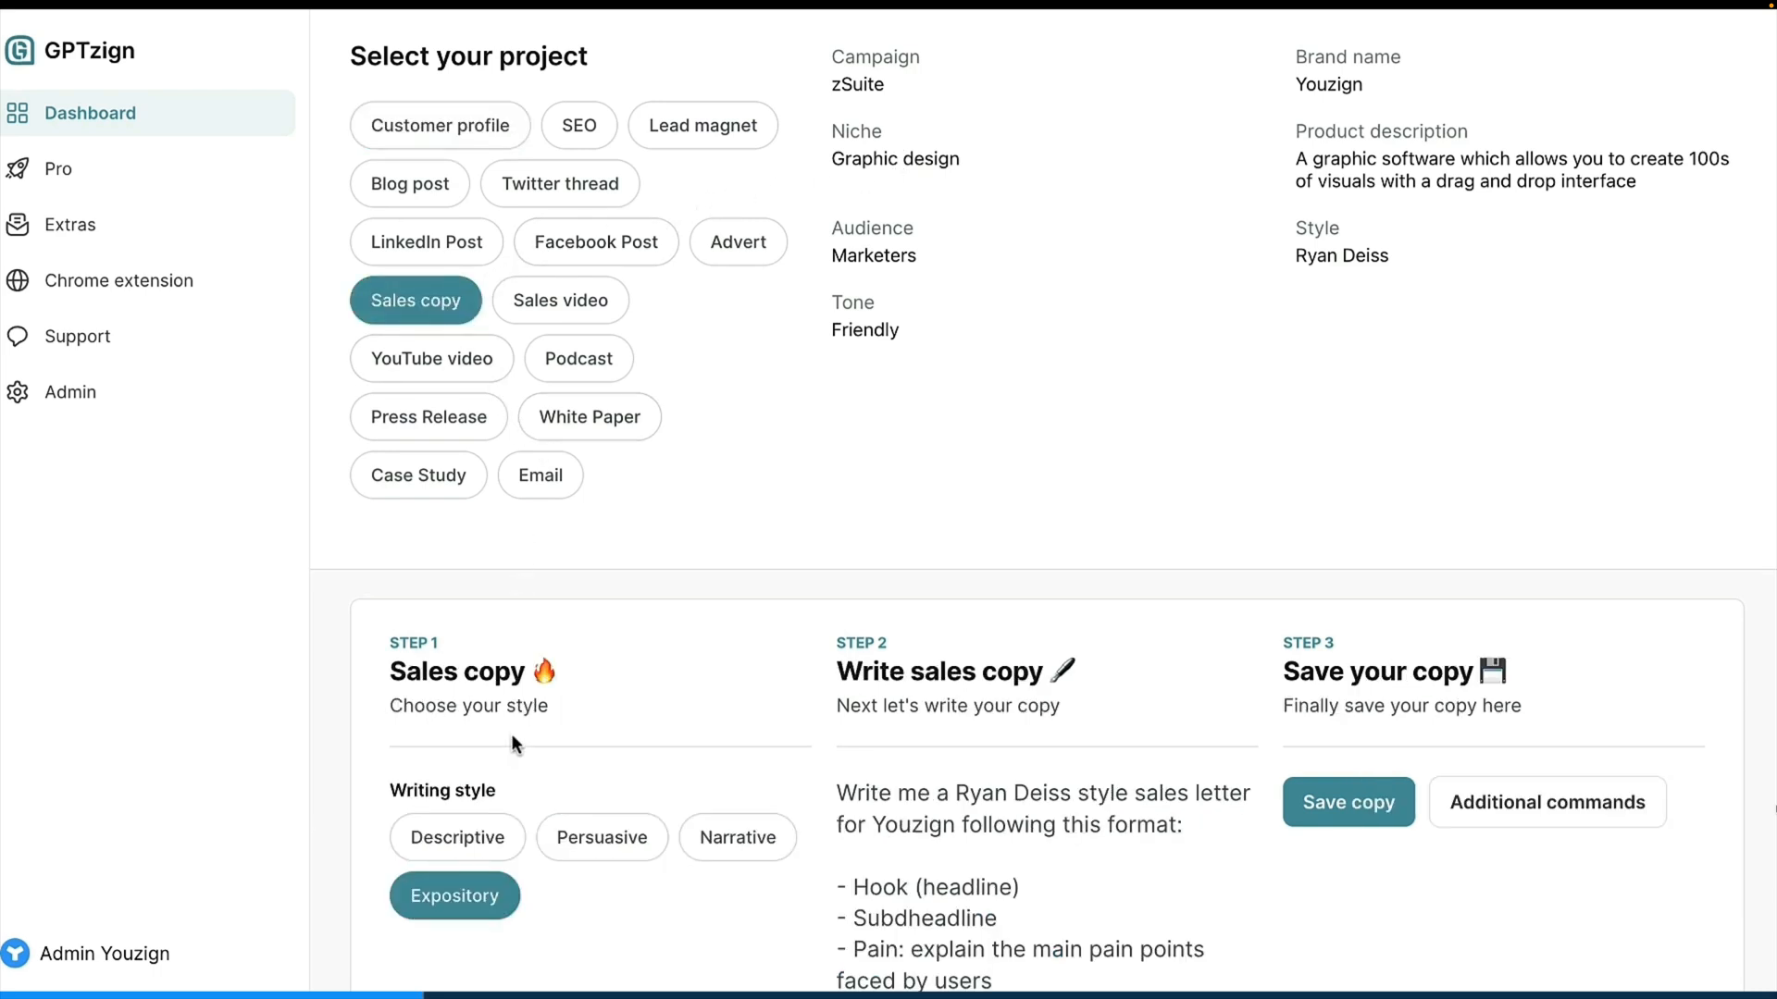
pyautogui.scroll(-2, 509, 736)
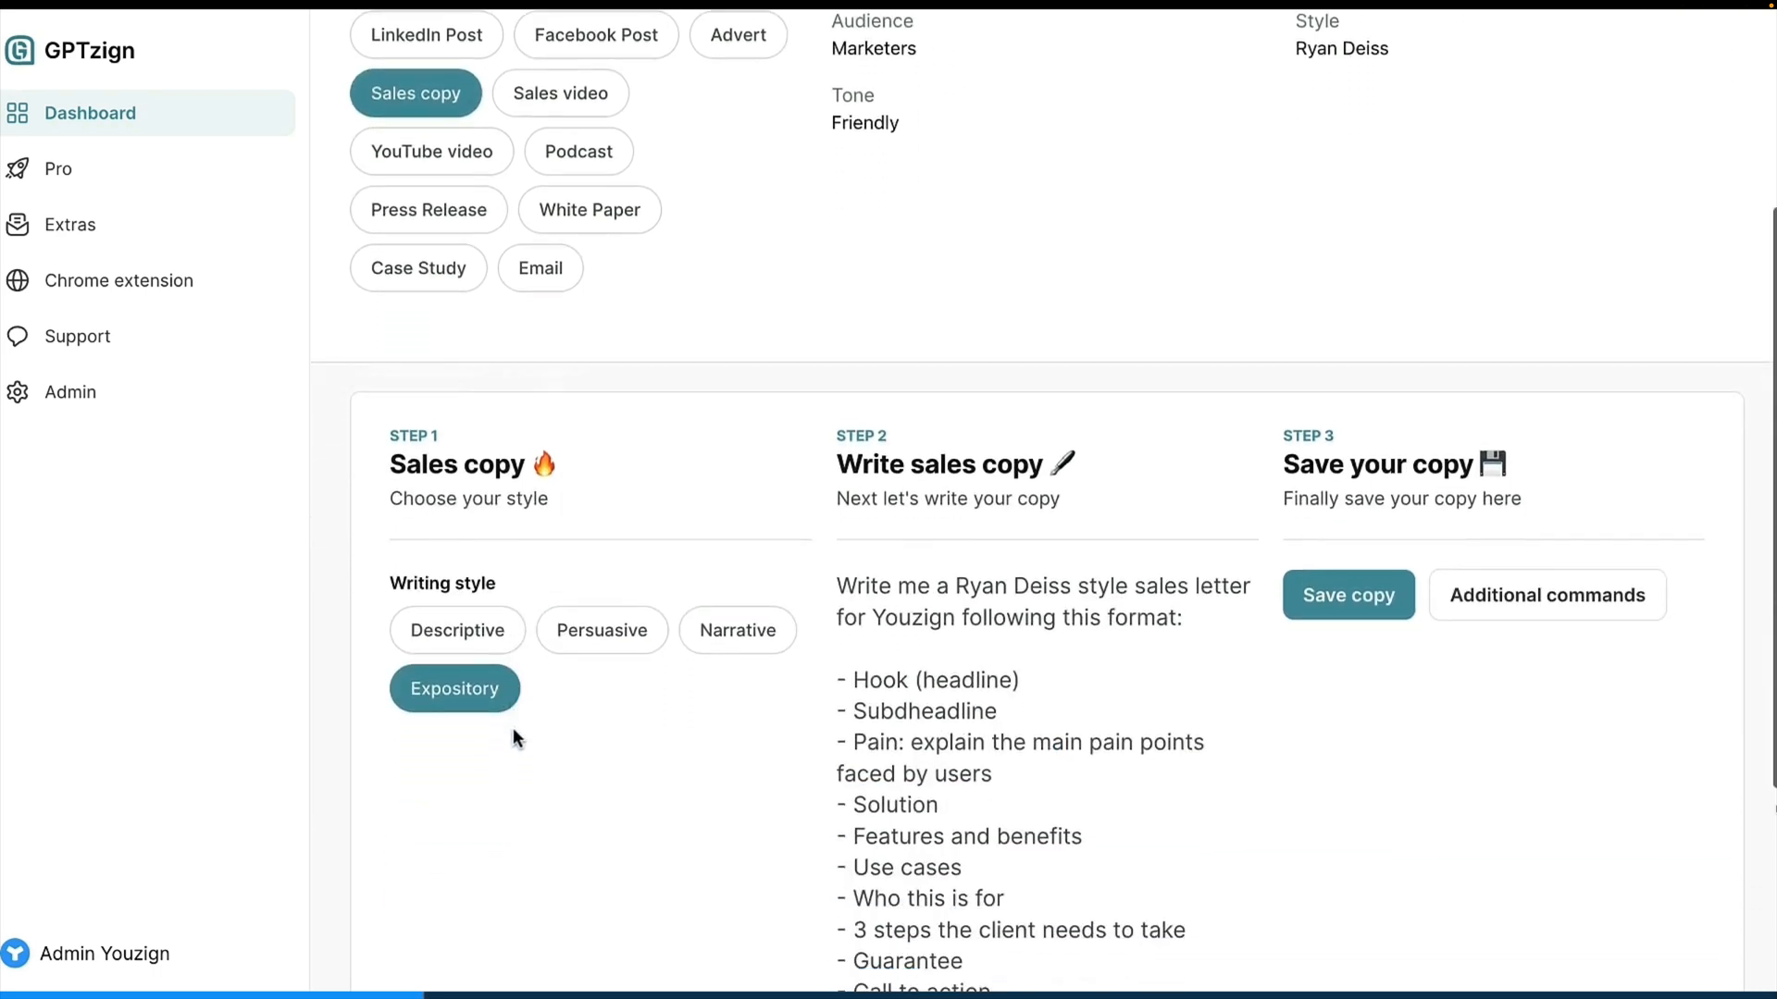
pyautogui.click(634, 653)
pyautogui.scroll(-3, 634, 663)
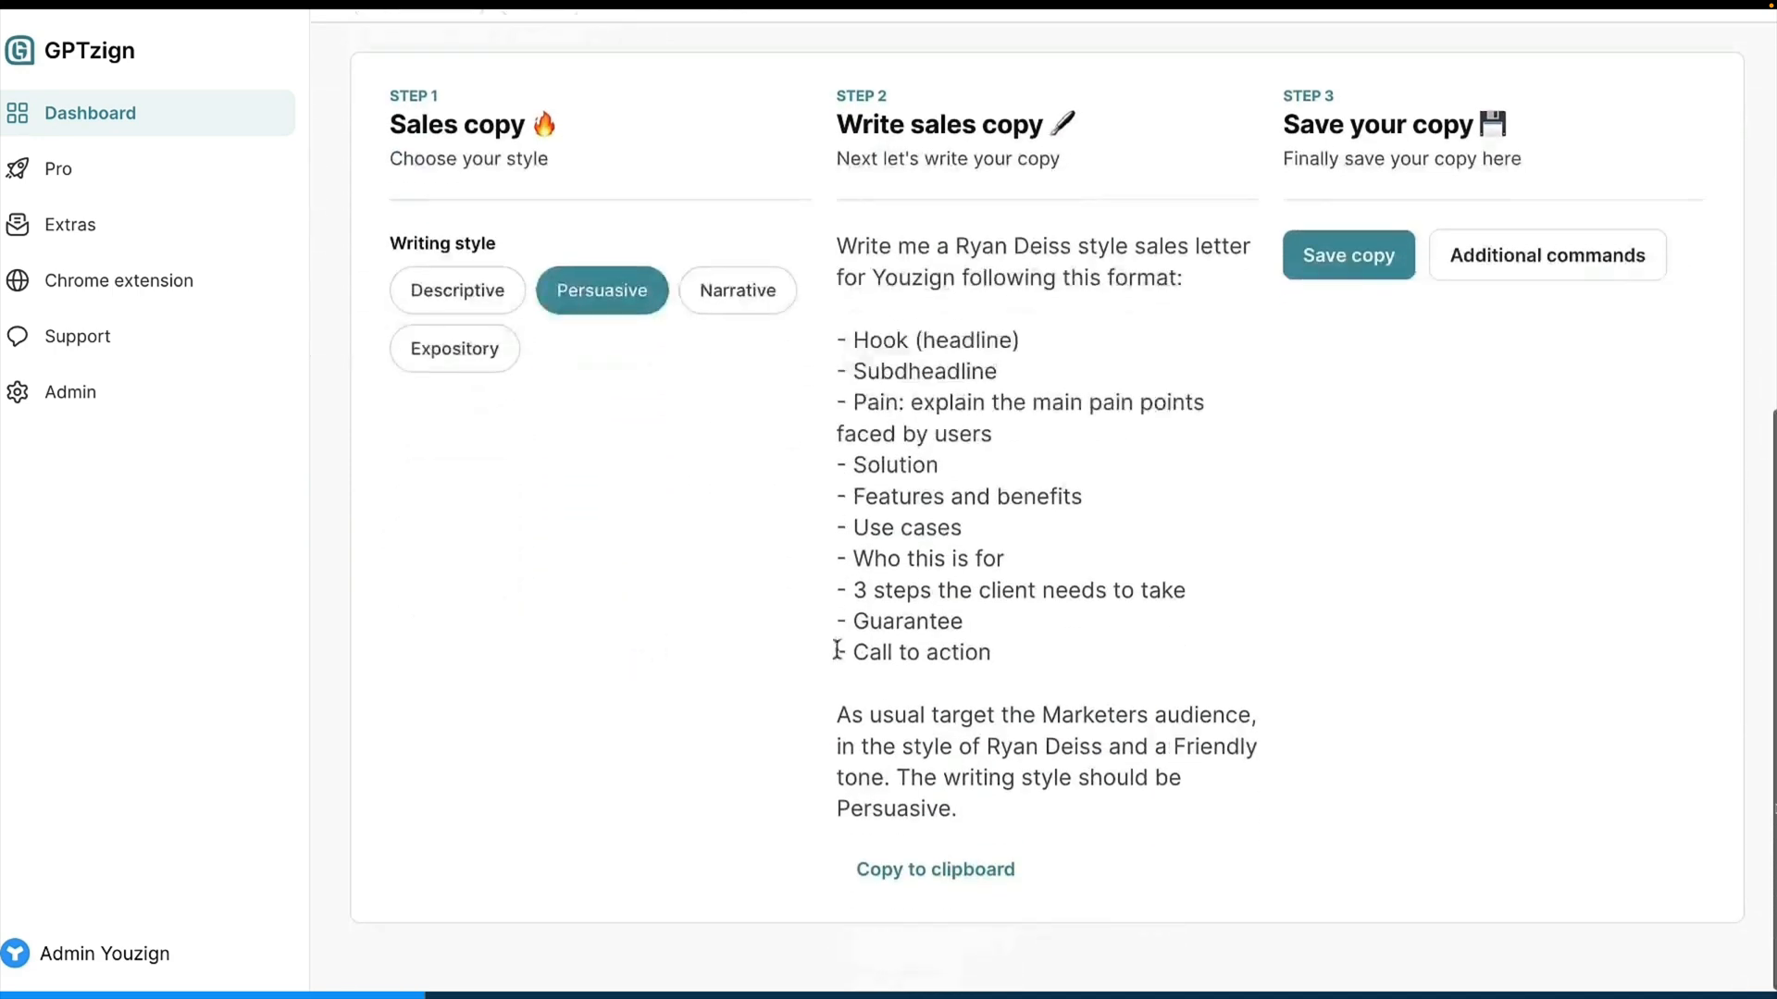
pyautogui.click(933, 874)
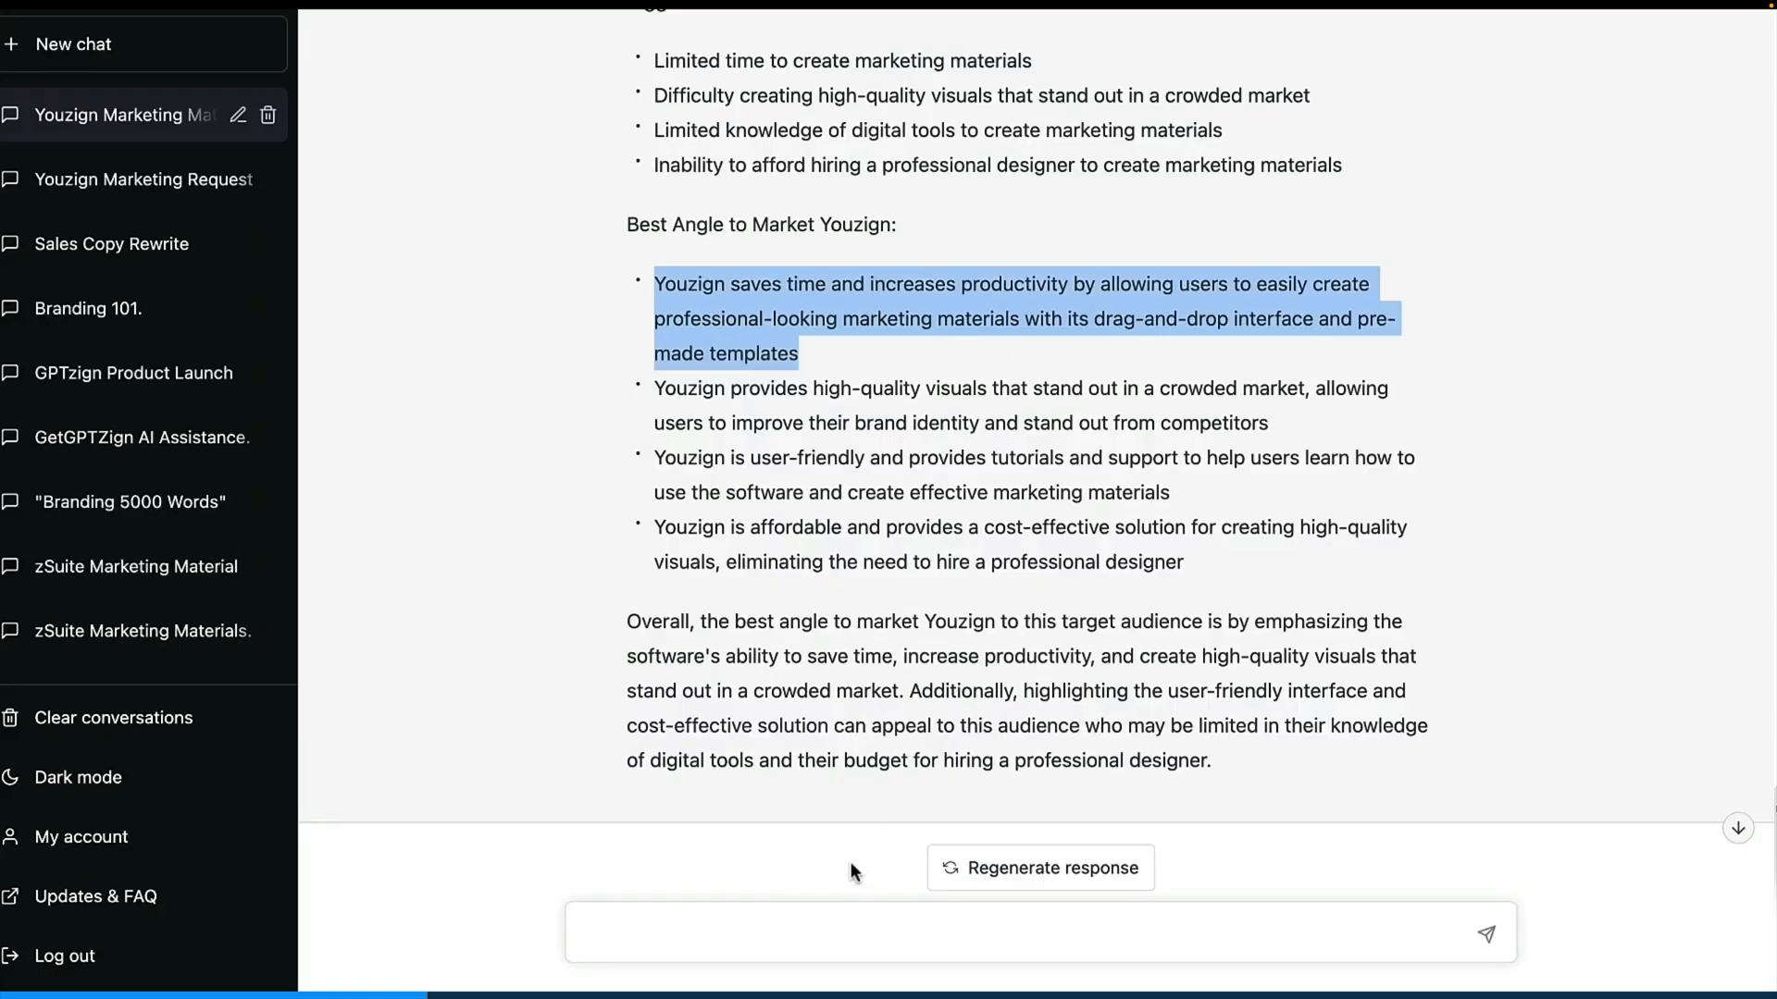
# Send the copied Ryan Deiss style sales letter prompt in the Youzign marketing chat in ChatGPT.
pyautogui.click(844, 909)
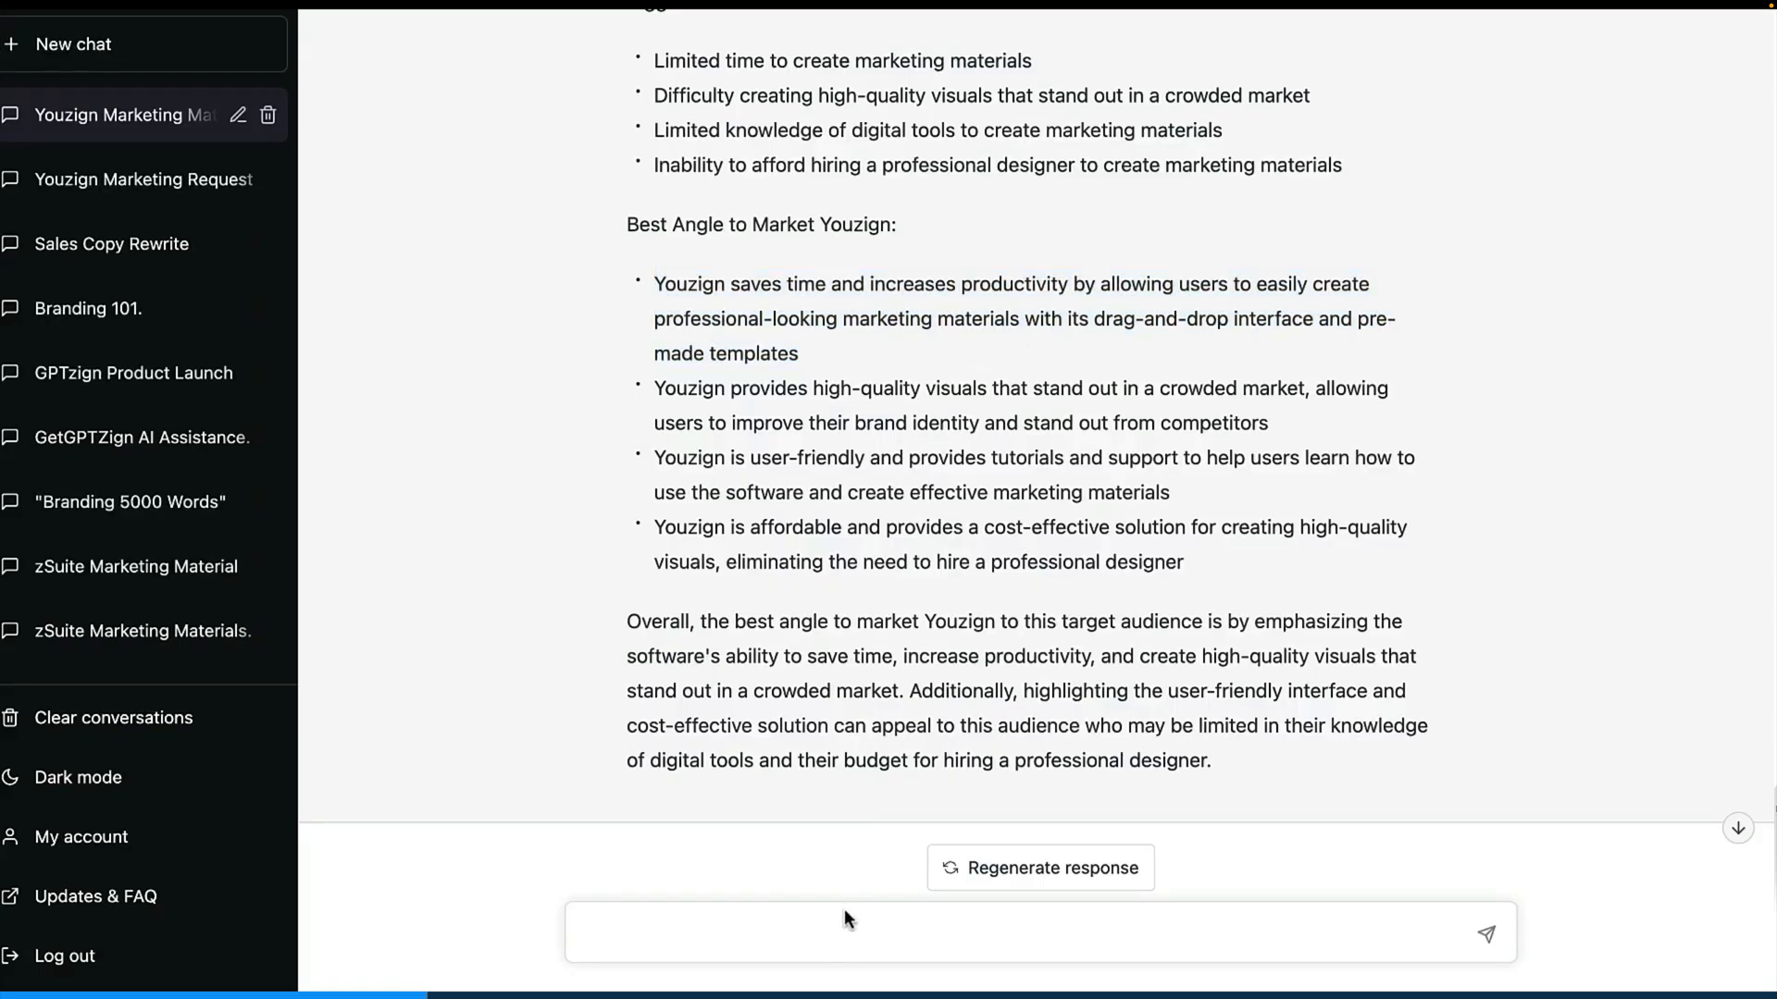
pyautogui.hotkey('ctrl', 'v')
pyautogui.press('Return')
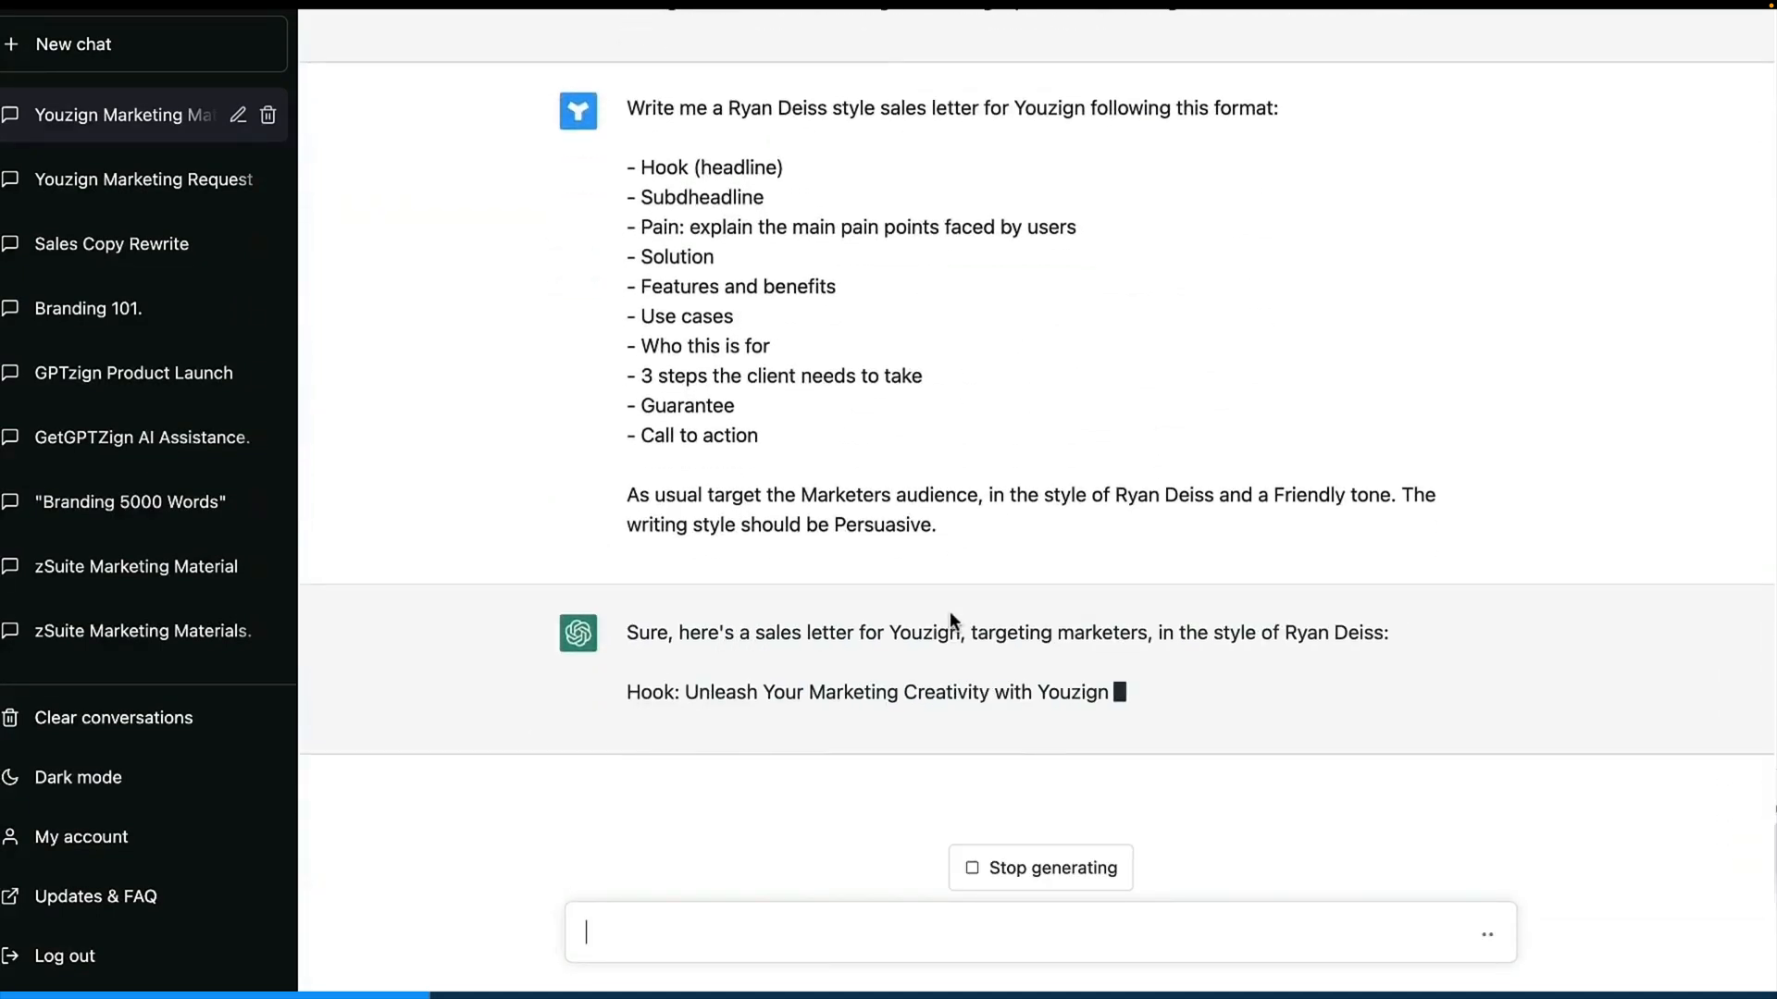
# Review the sent sales letter prompt, examining its format outline and its audience, style and tone instructions.
pyautogui.scroll(3, 816, 226)
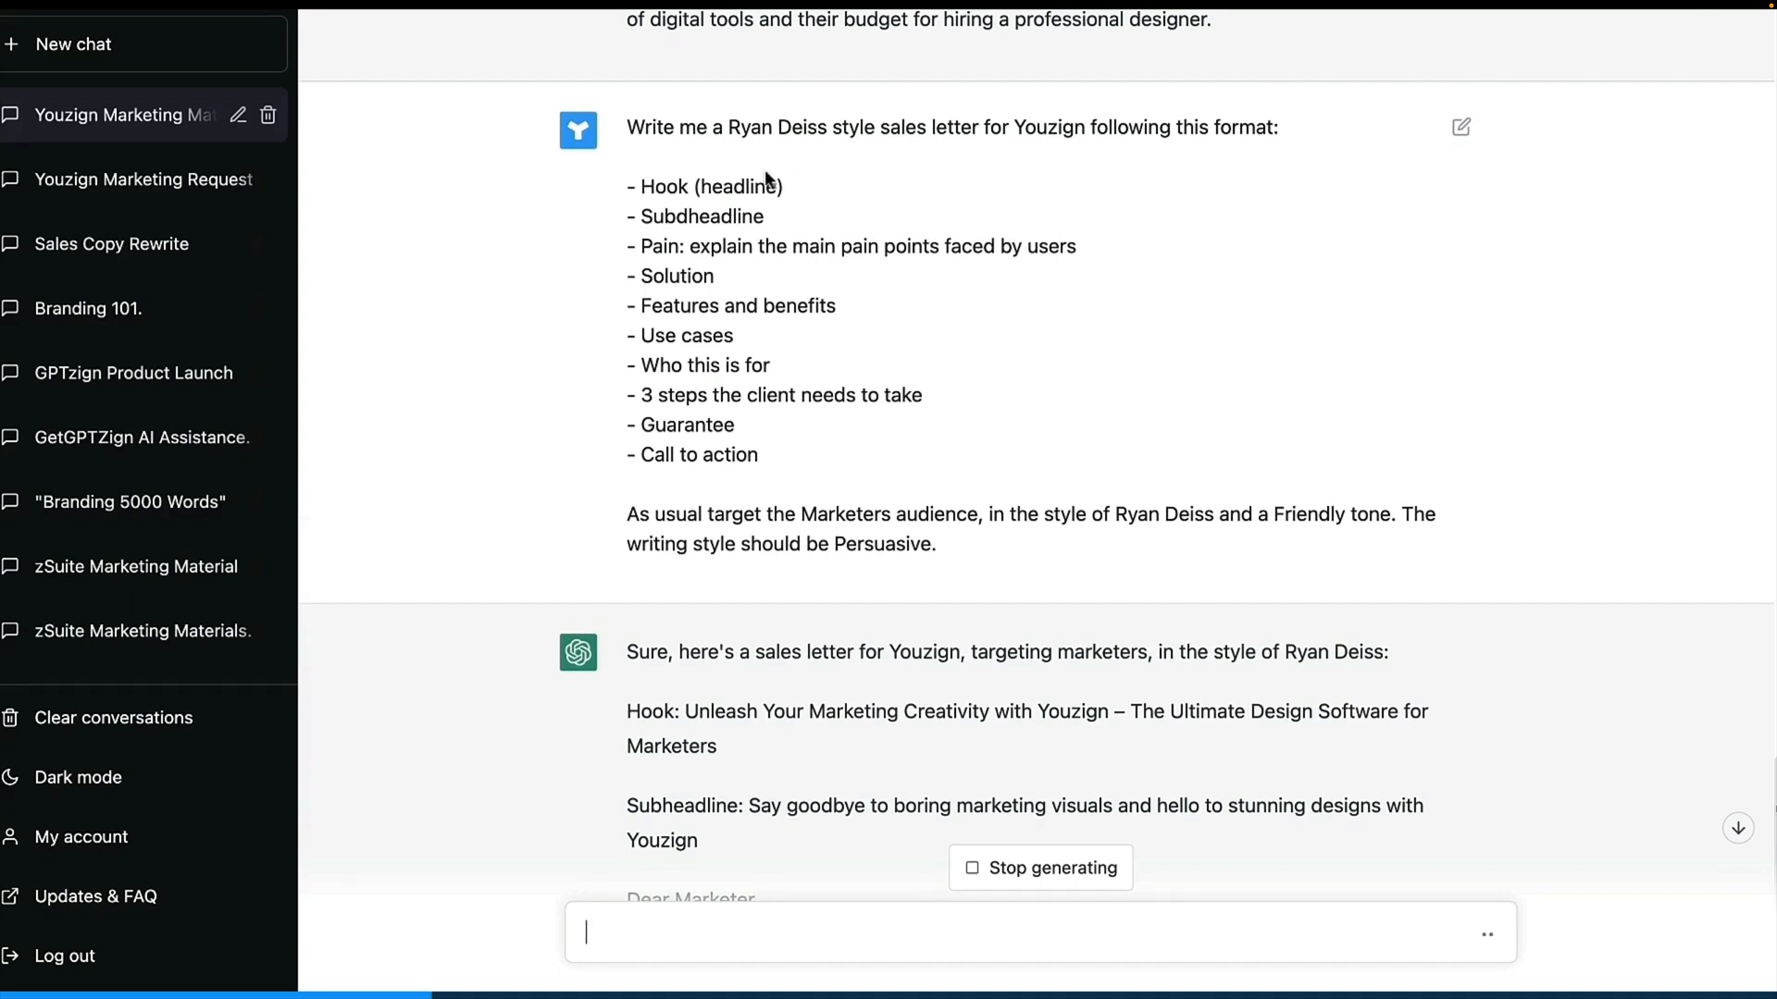
pyautogui.moveTo(638, 184); pyautogui.dragTo(837, 460)
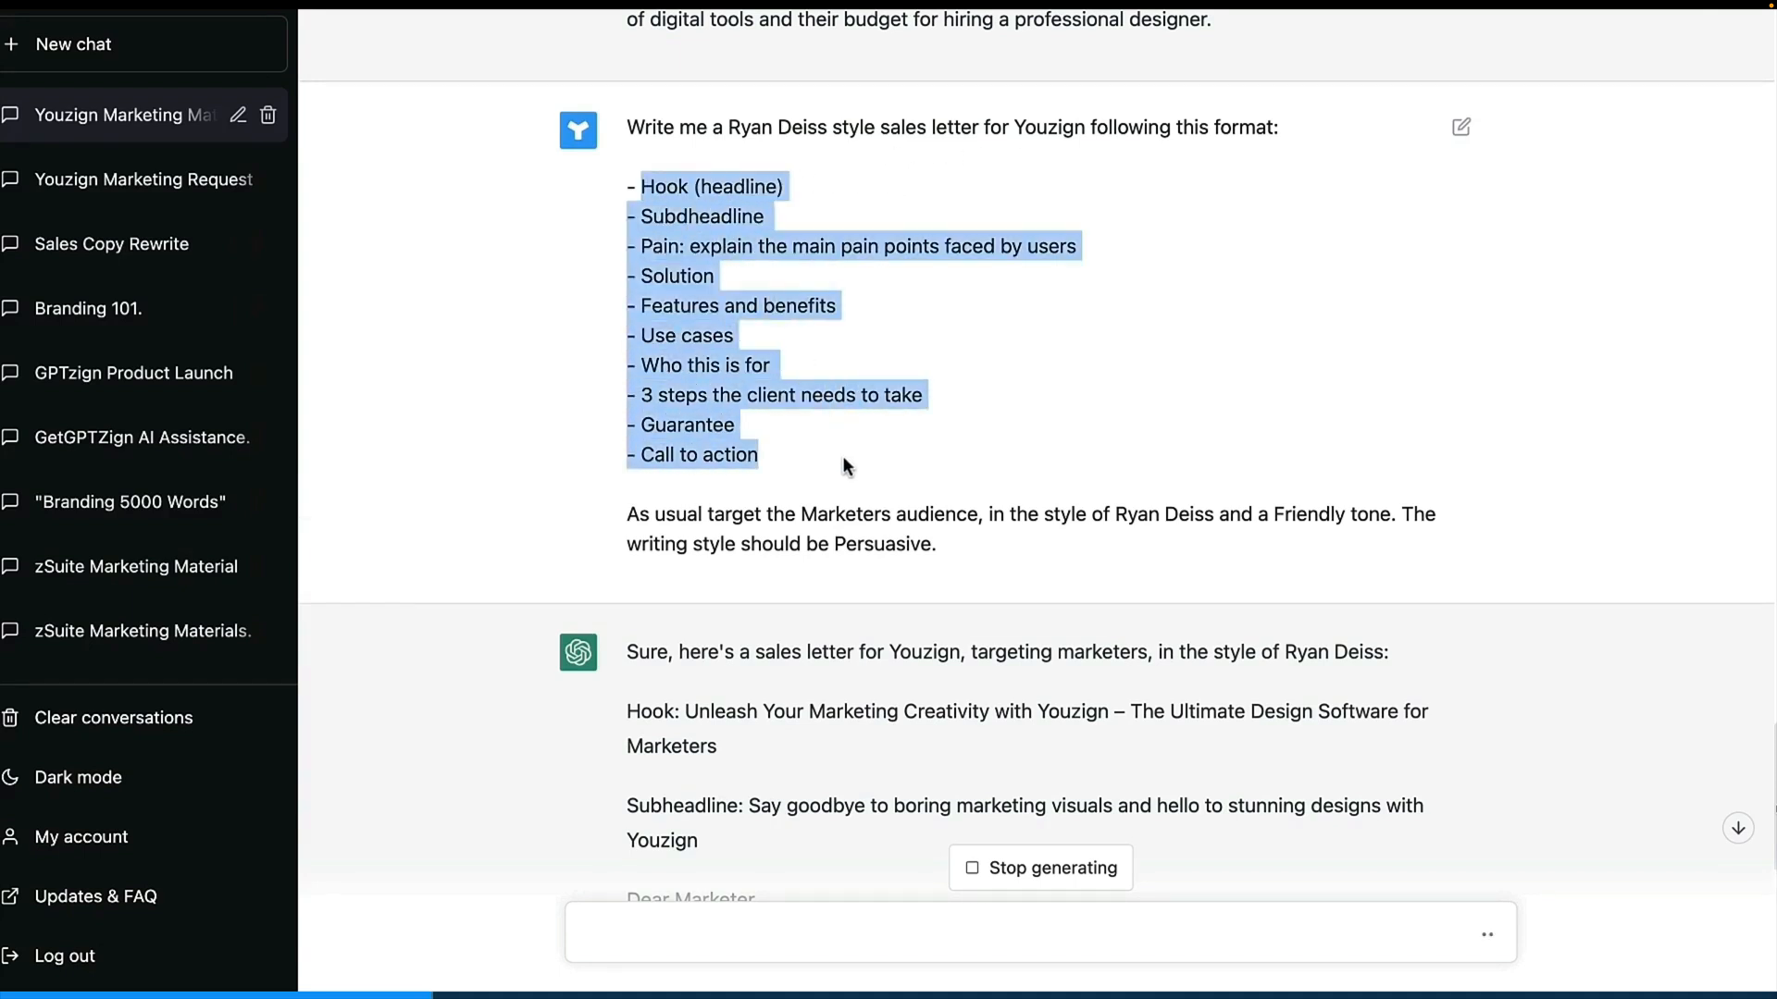
pyautogui.scroll(-2, 856, 472)
pyautogui.scroll(-3, 851, 454)
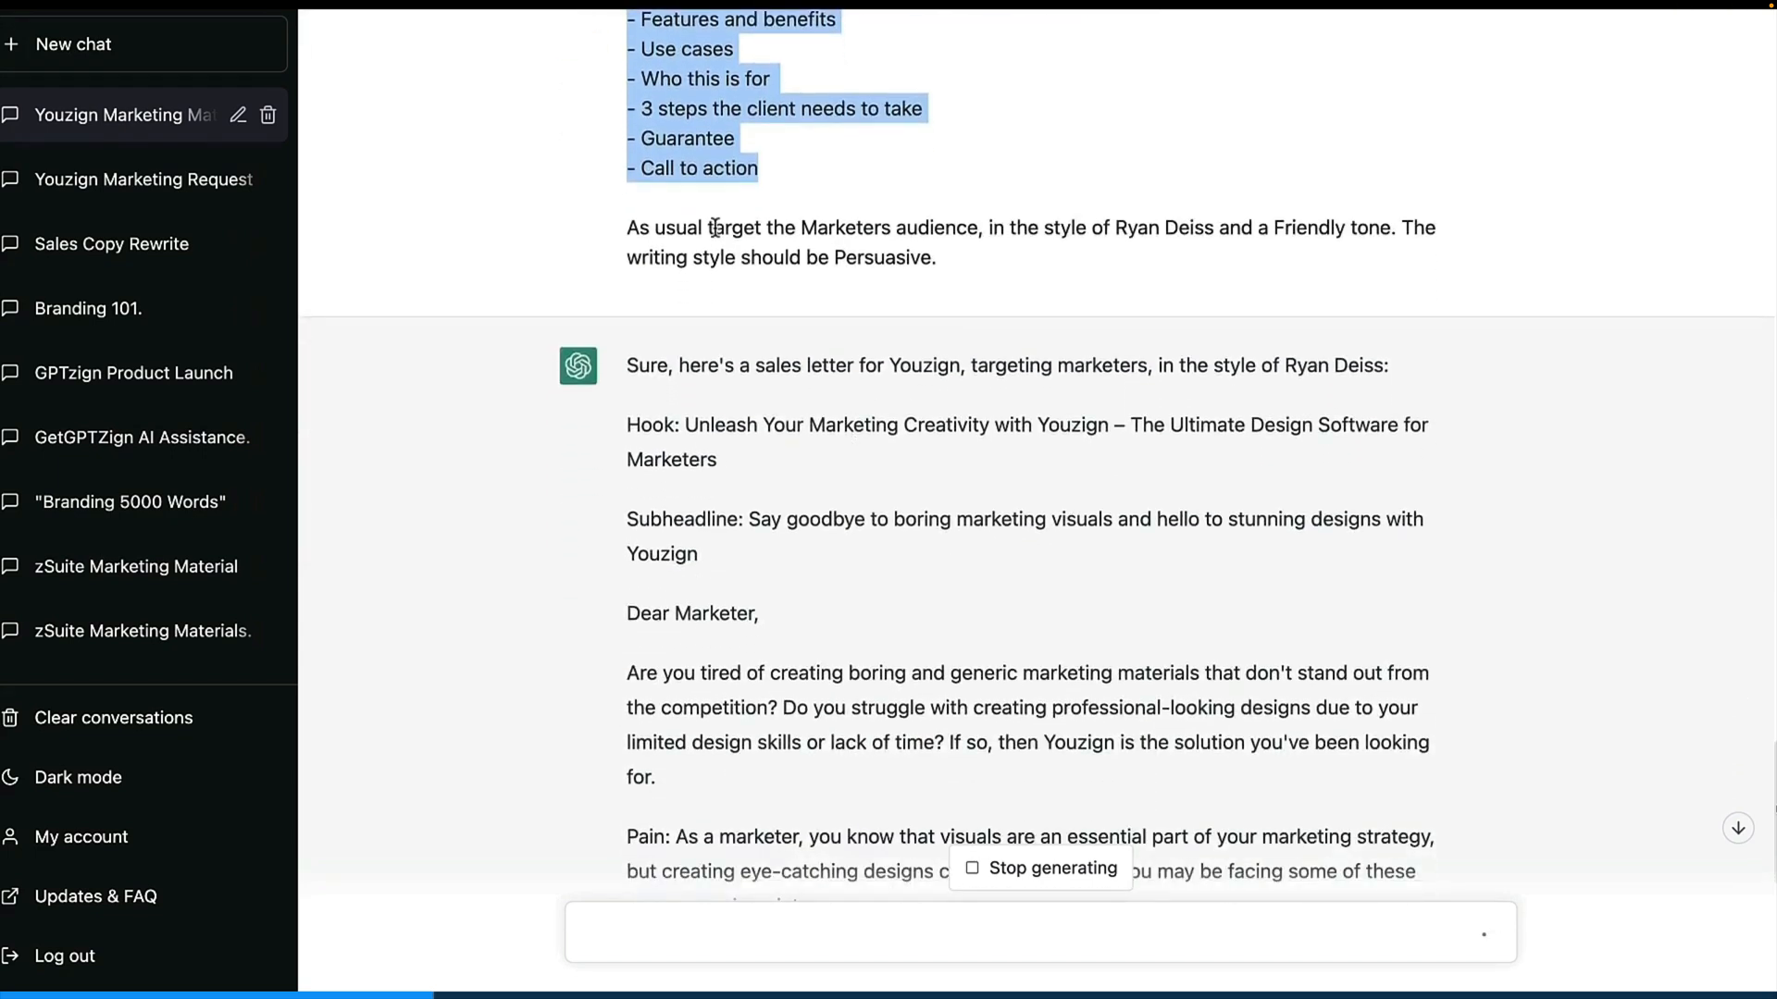
pyautogui.tripleClick(715, 229)
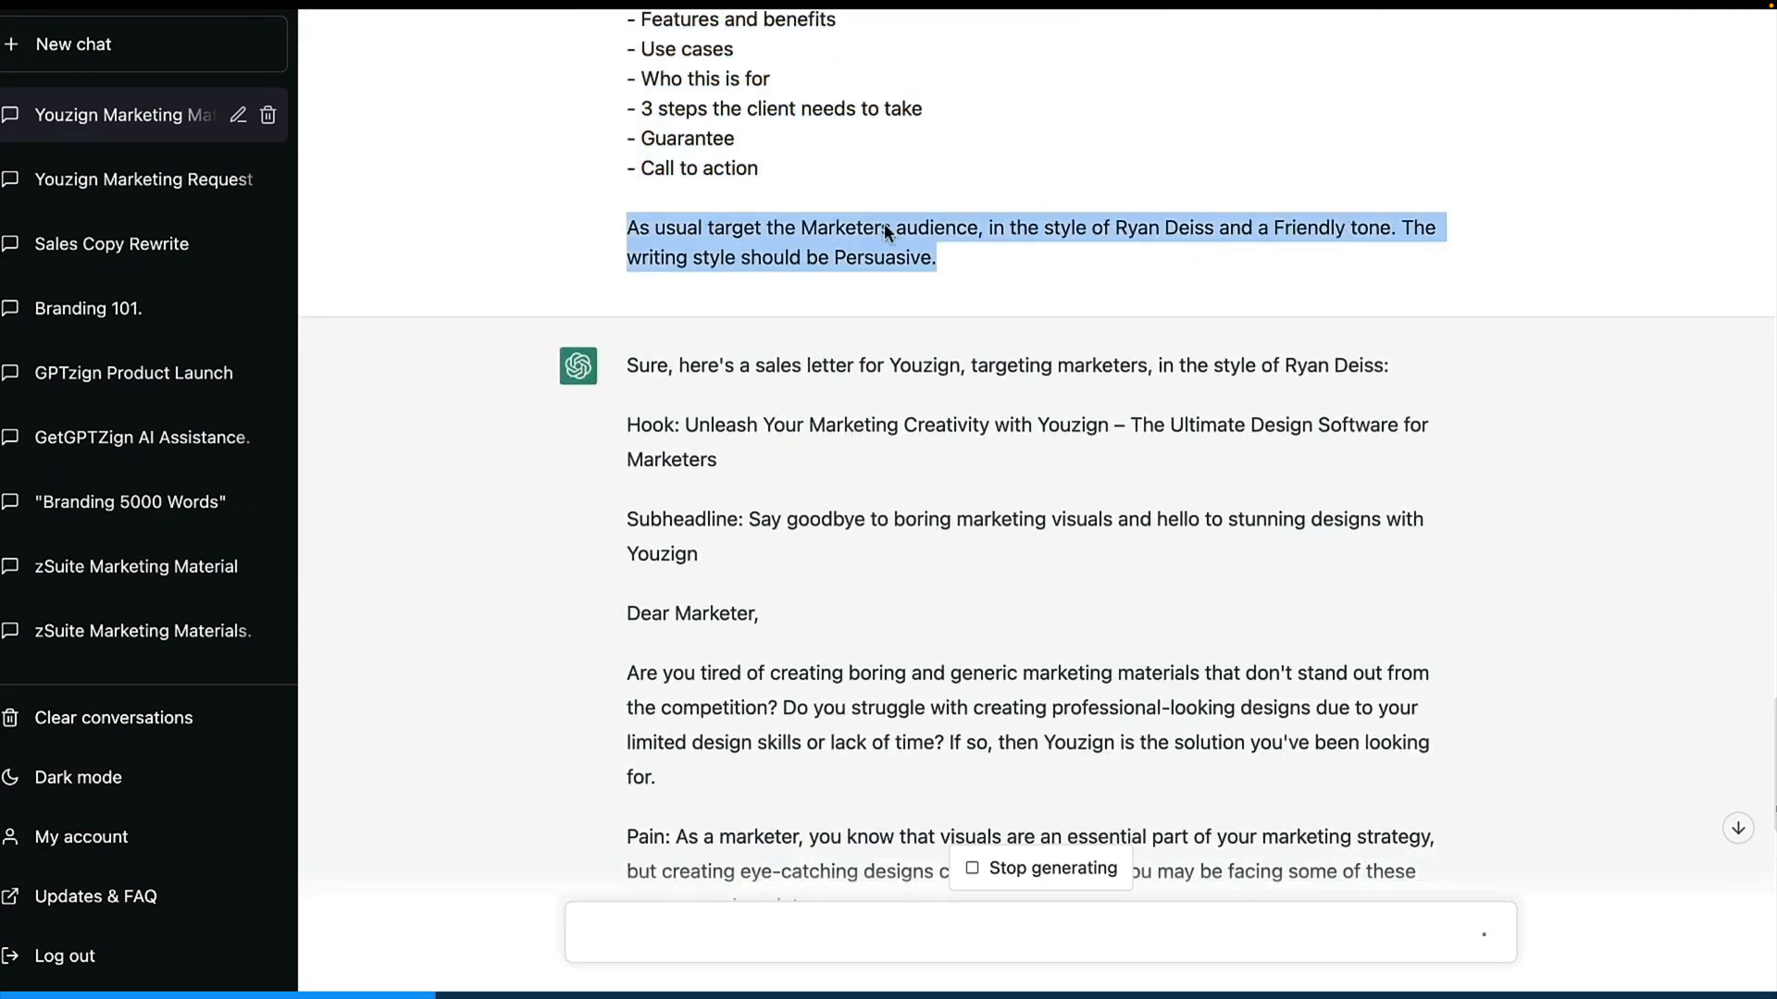
pyautogui.scroll(2, 1052, 182)
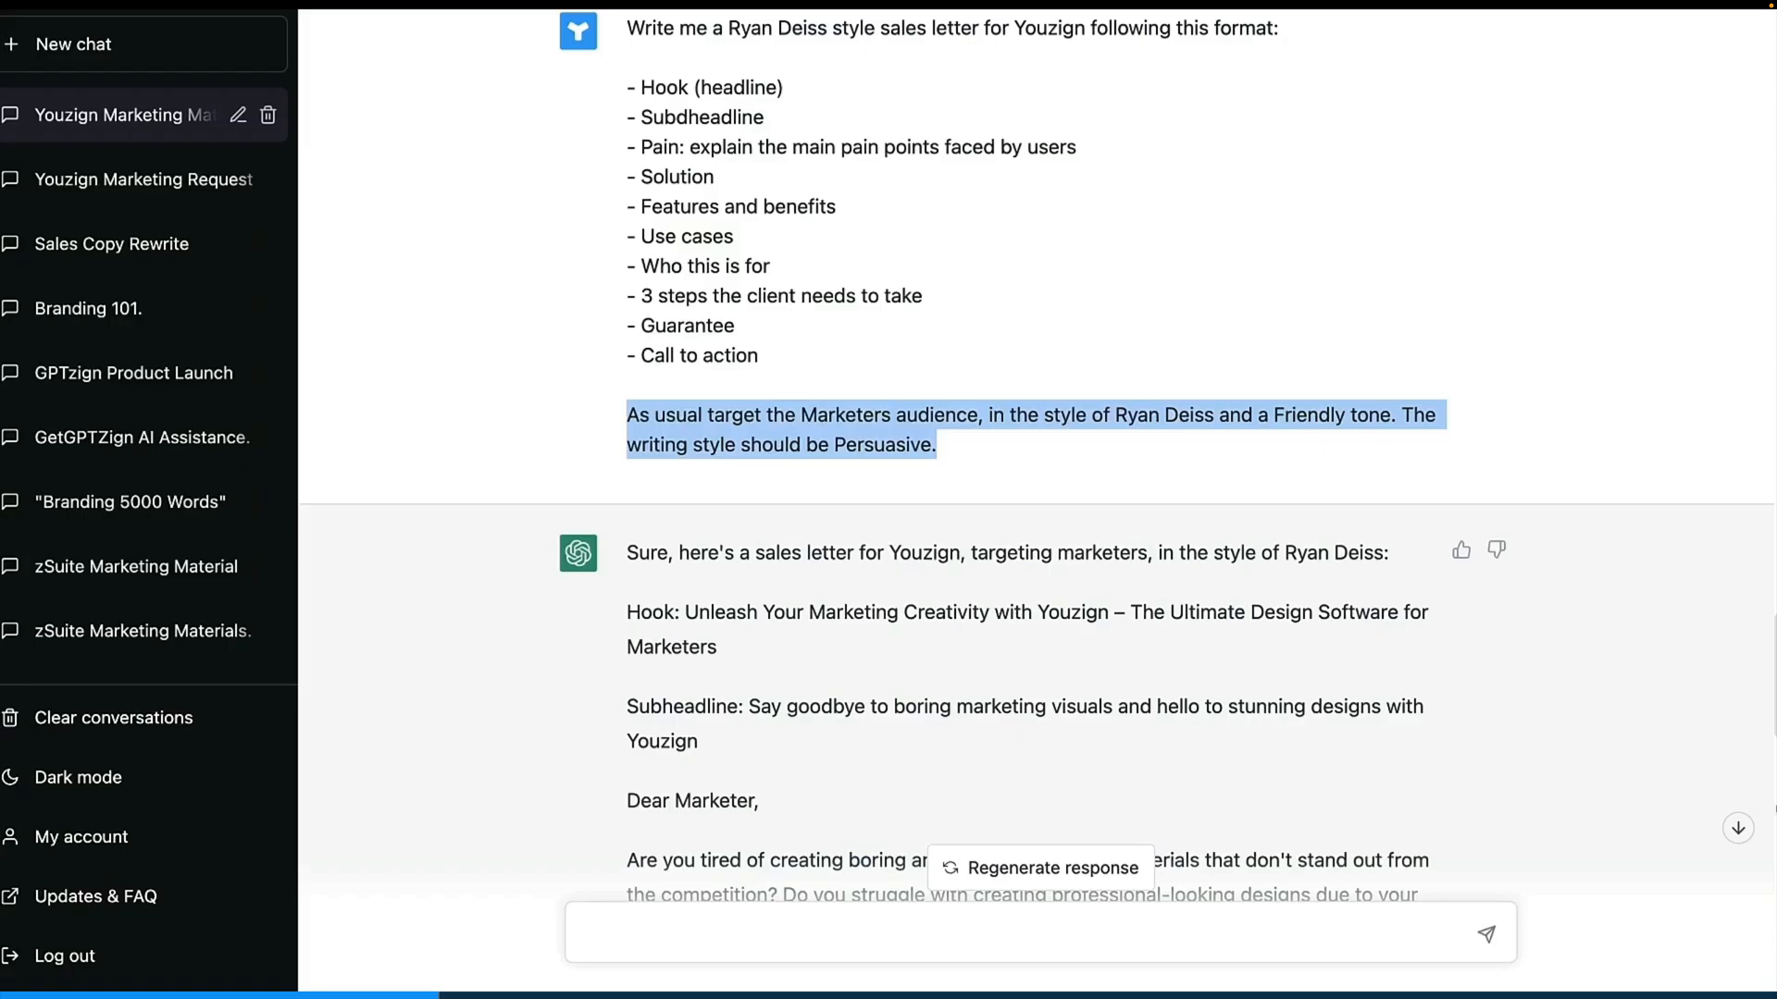
# Read through the generated Youzign sales letter from the hook and subheadline to the guarantee and call to action.
pyautogui.scroll(-5, 1080, 249)
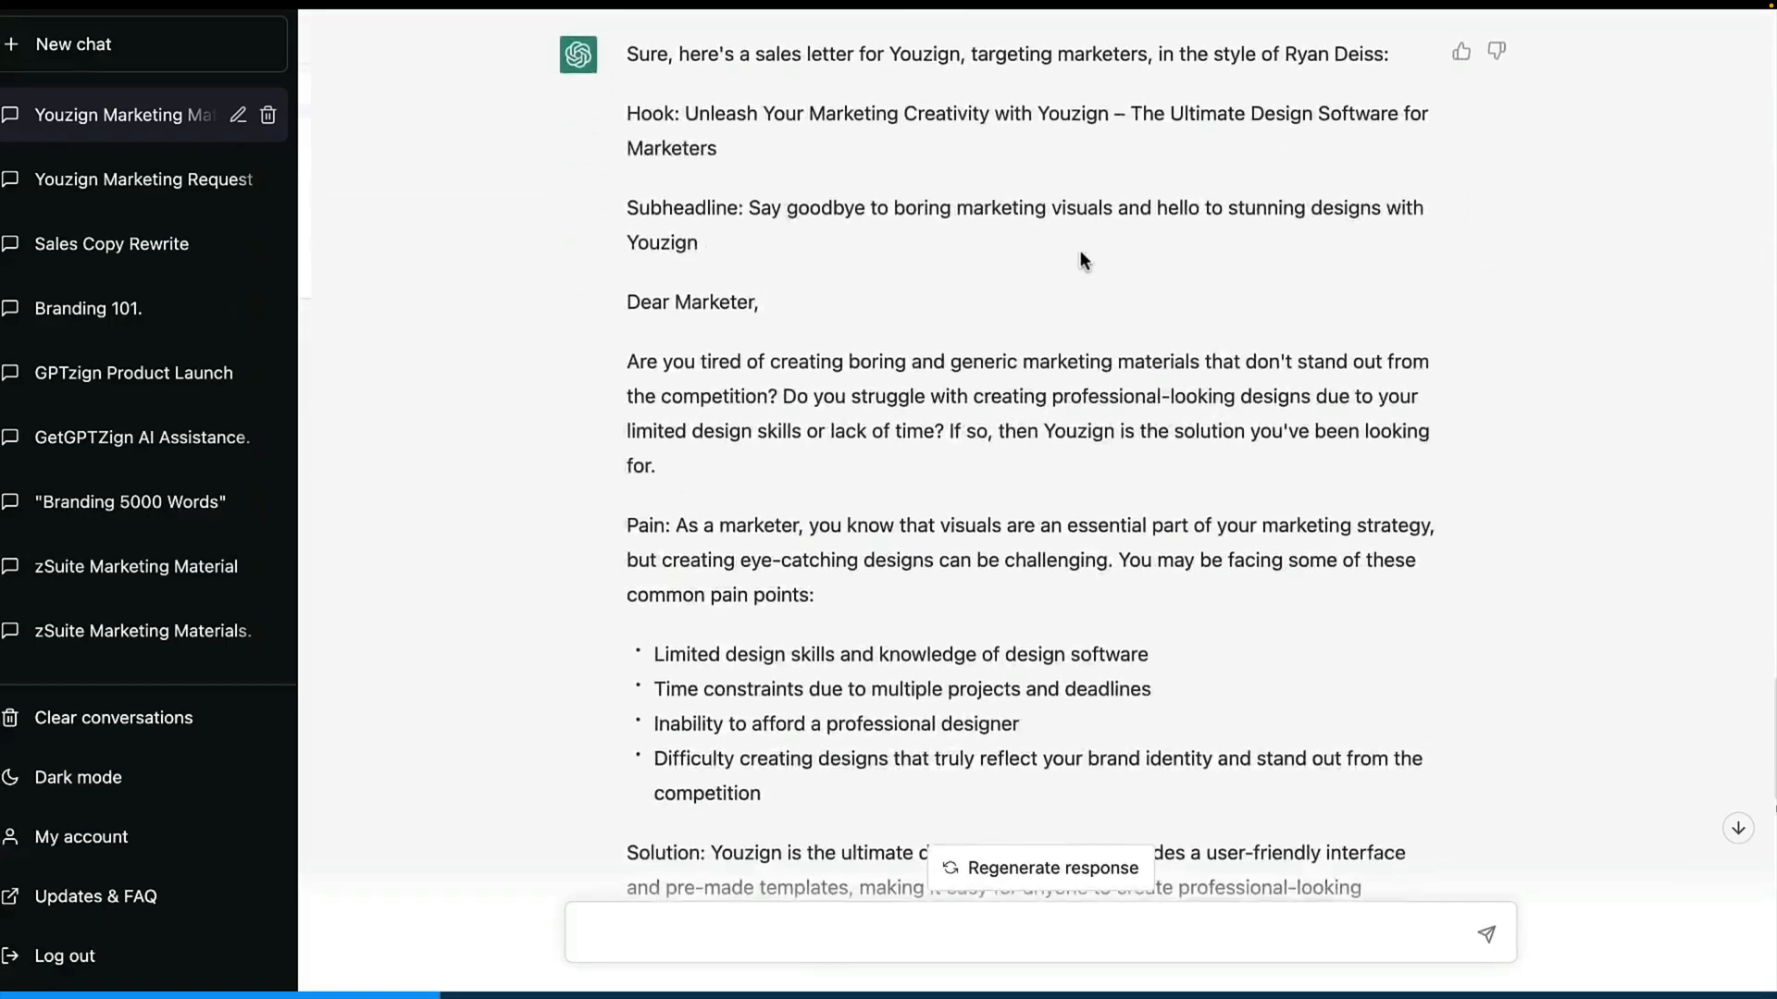
pyautogui.scroll(1, 1080, 250)
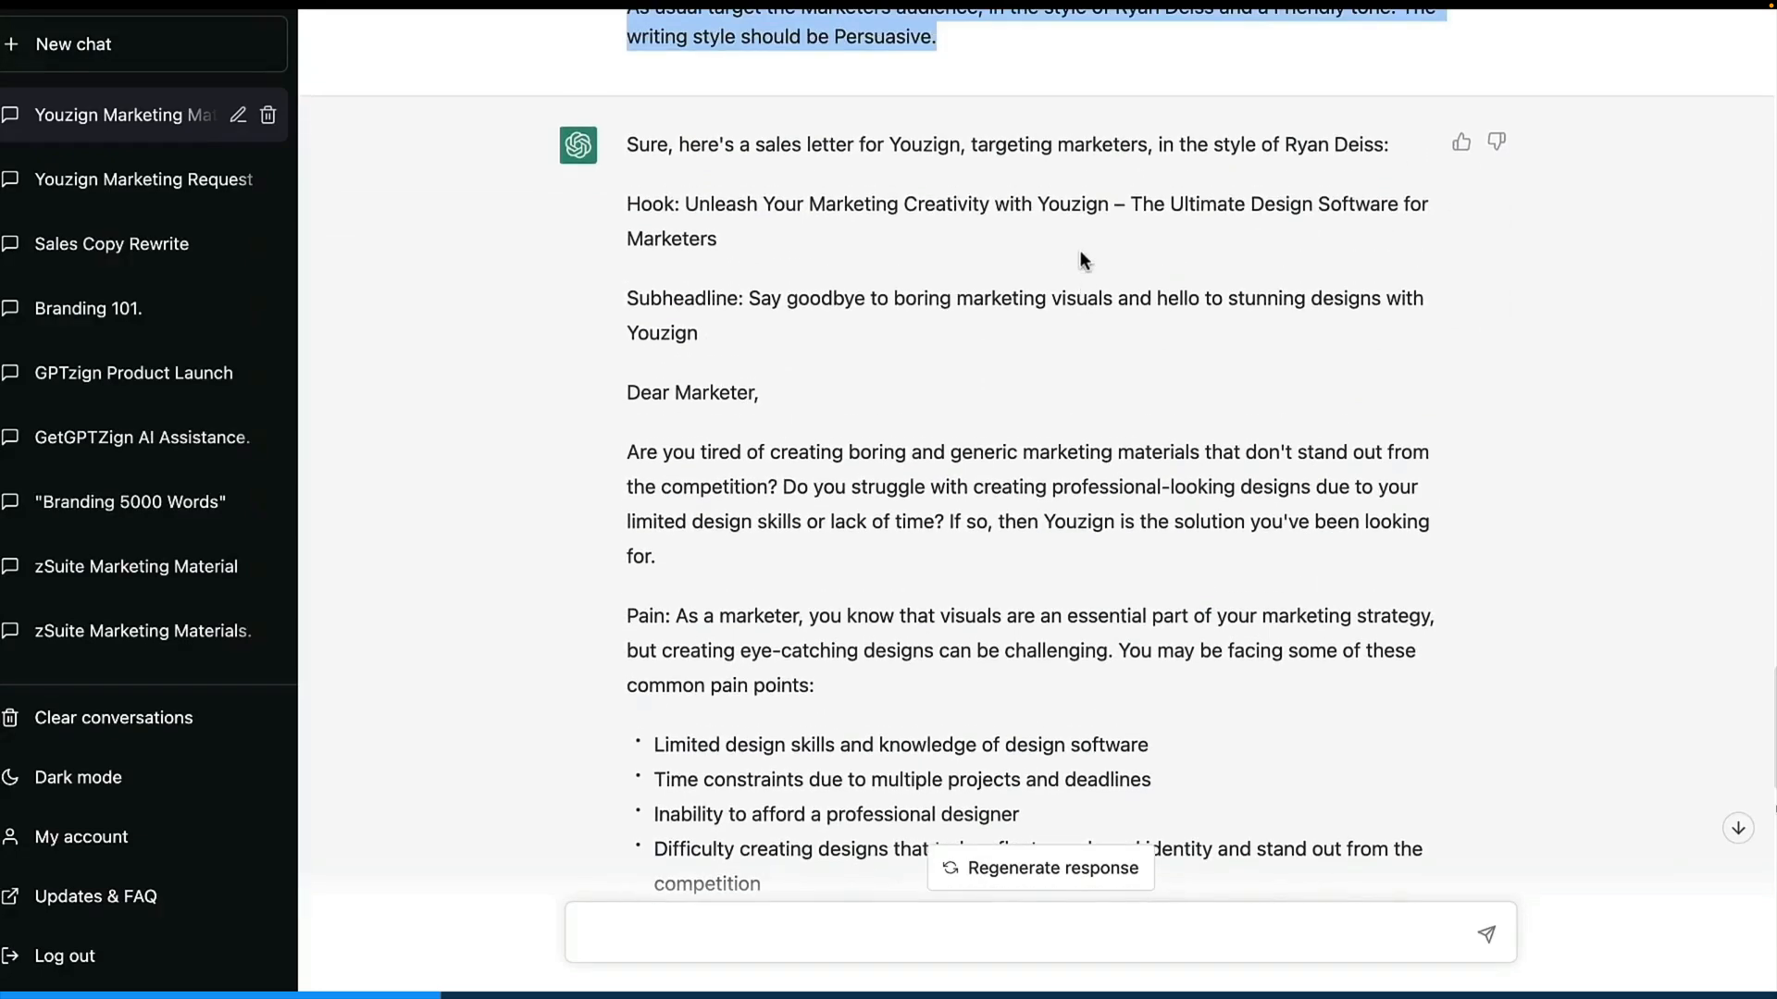
pyautogui.scroll(-1, 787, 218)
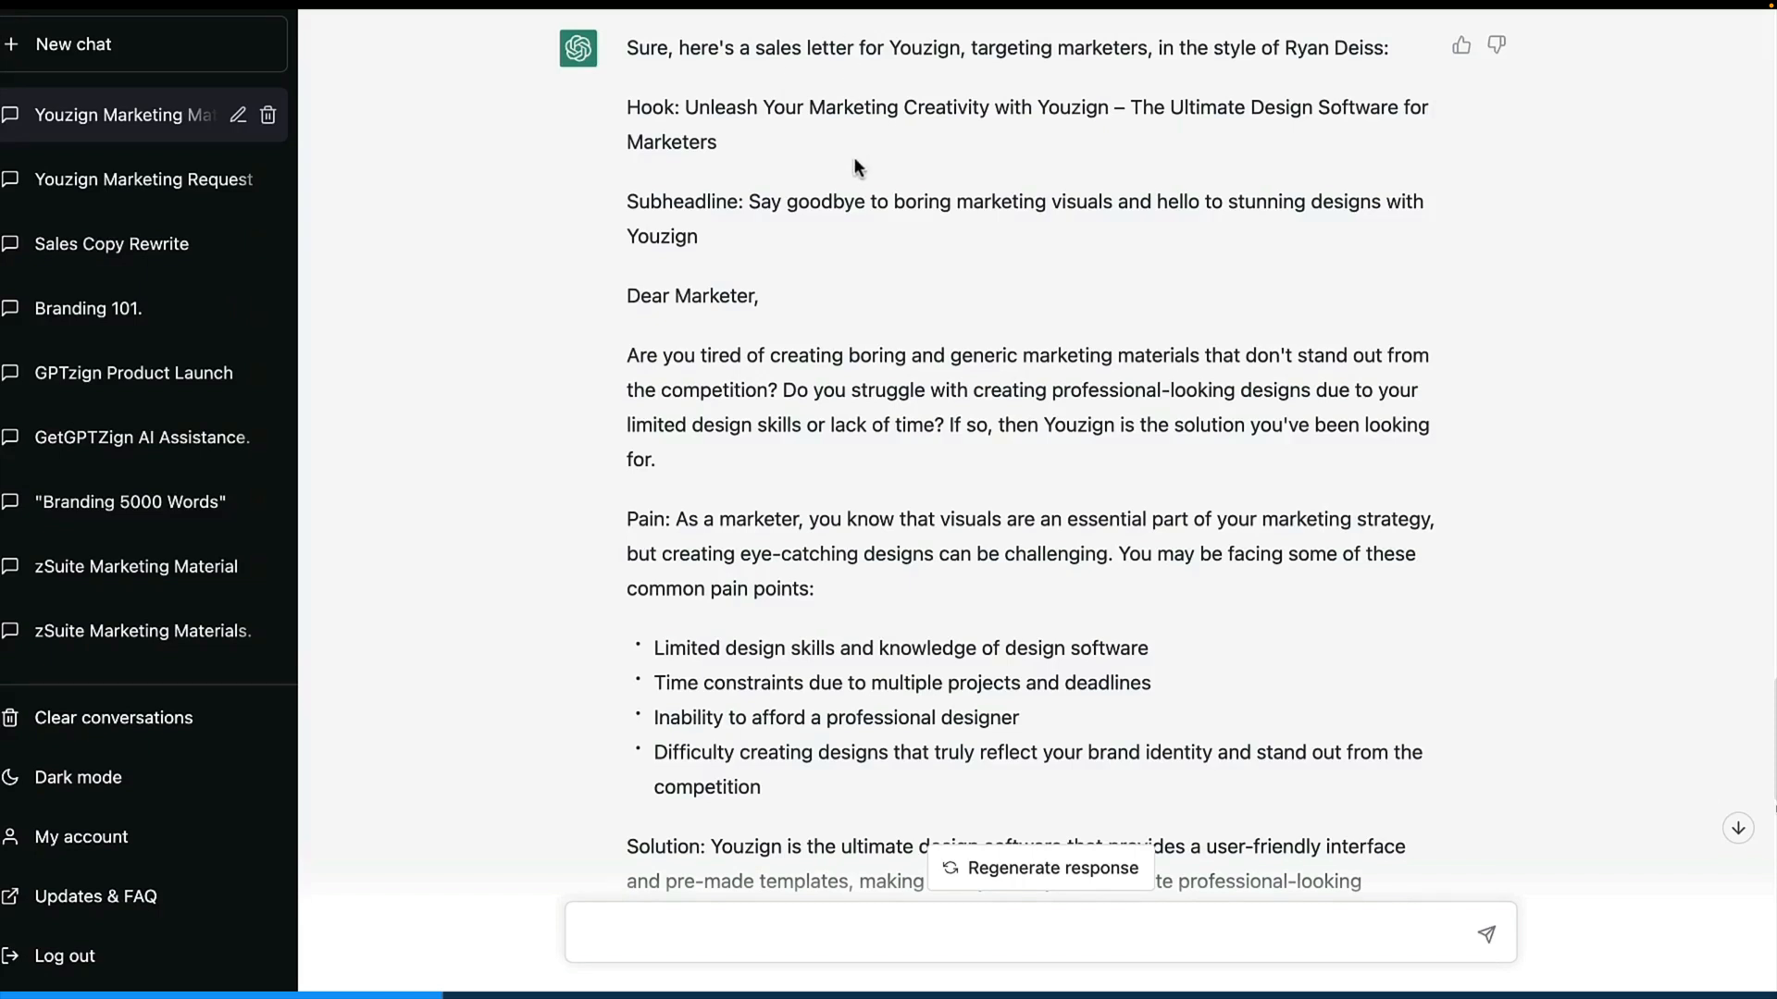
pyautogui.scroll(-1, 853, 157)
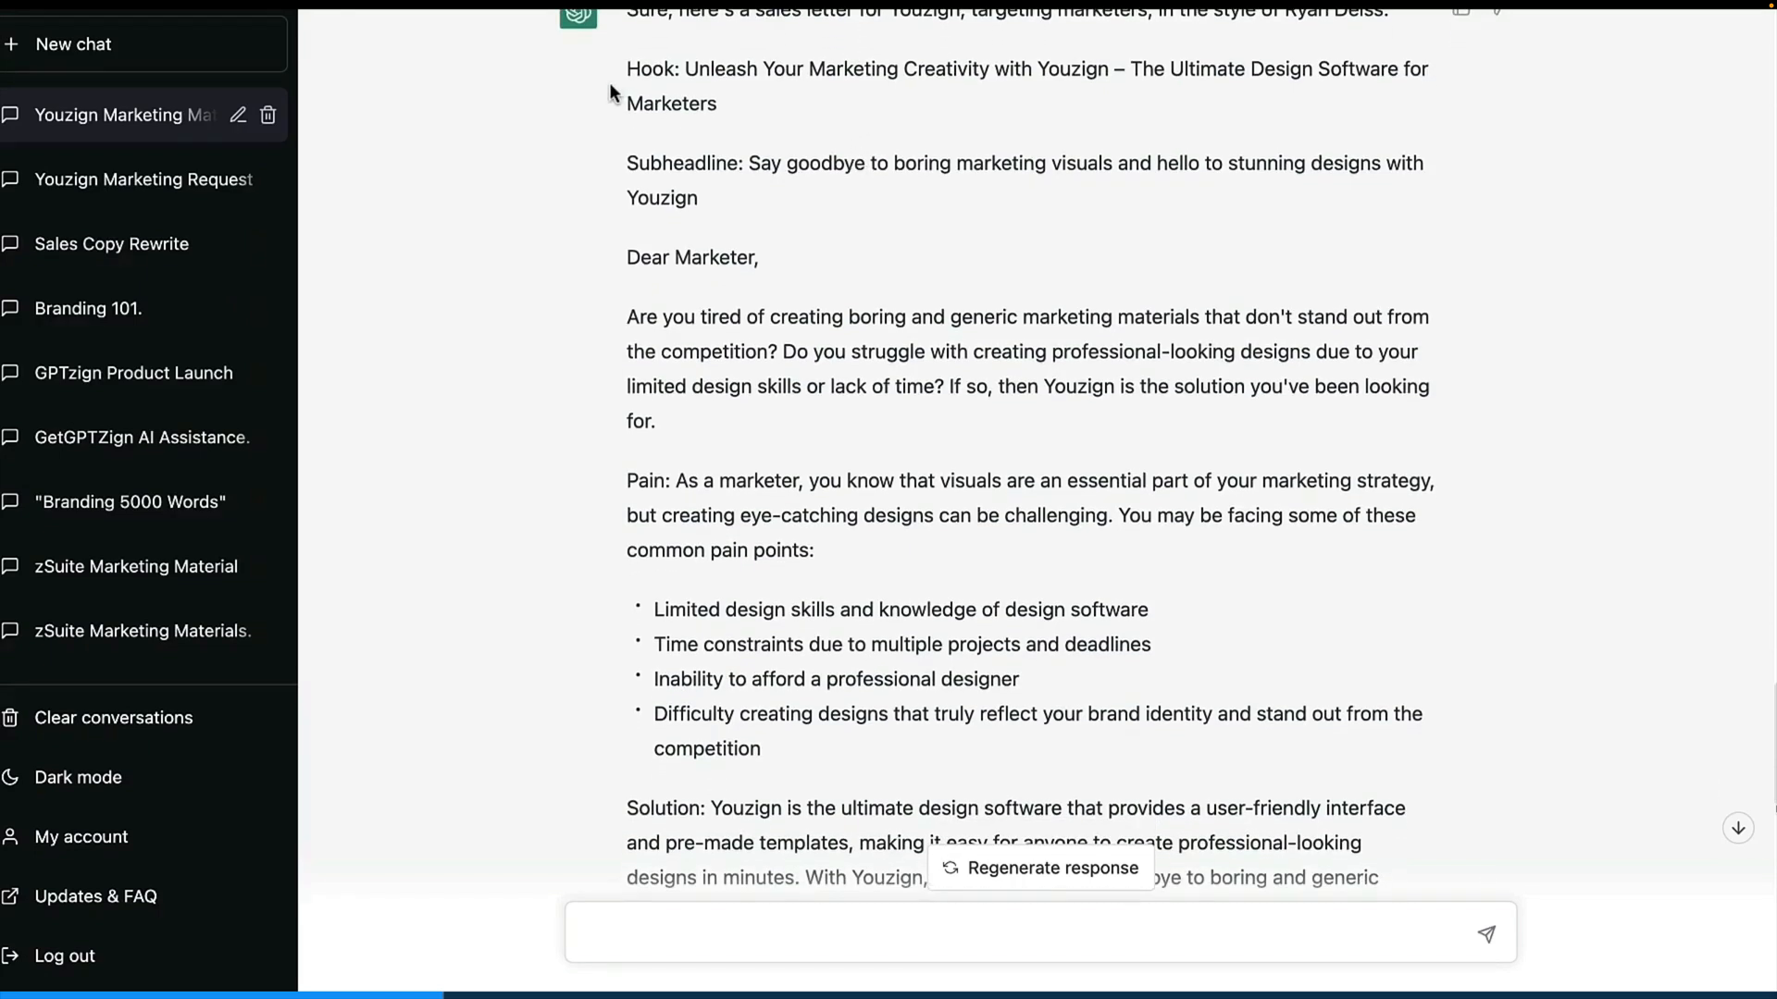
pyautogui.tripleClick(680, 83)
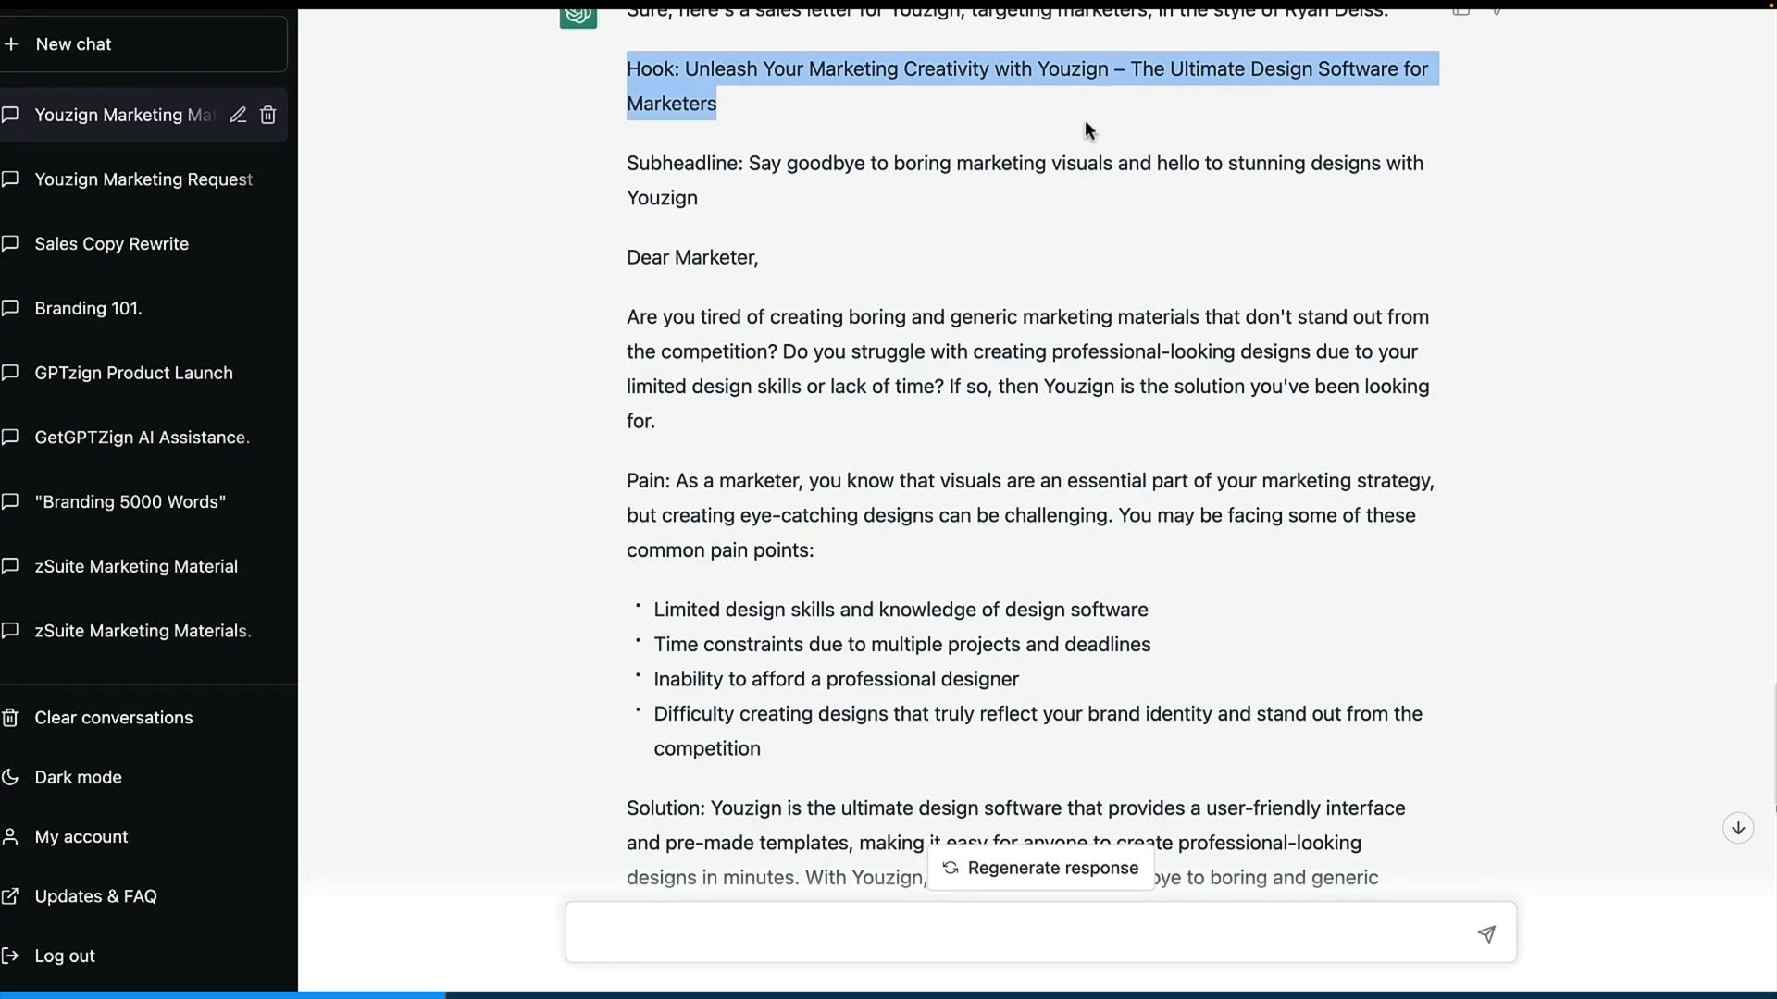
pyautogui.tripleClick(890, 164)
pyautogui.scroll(-1, 888, 163)
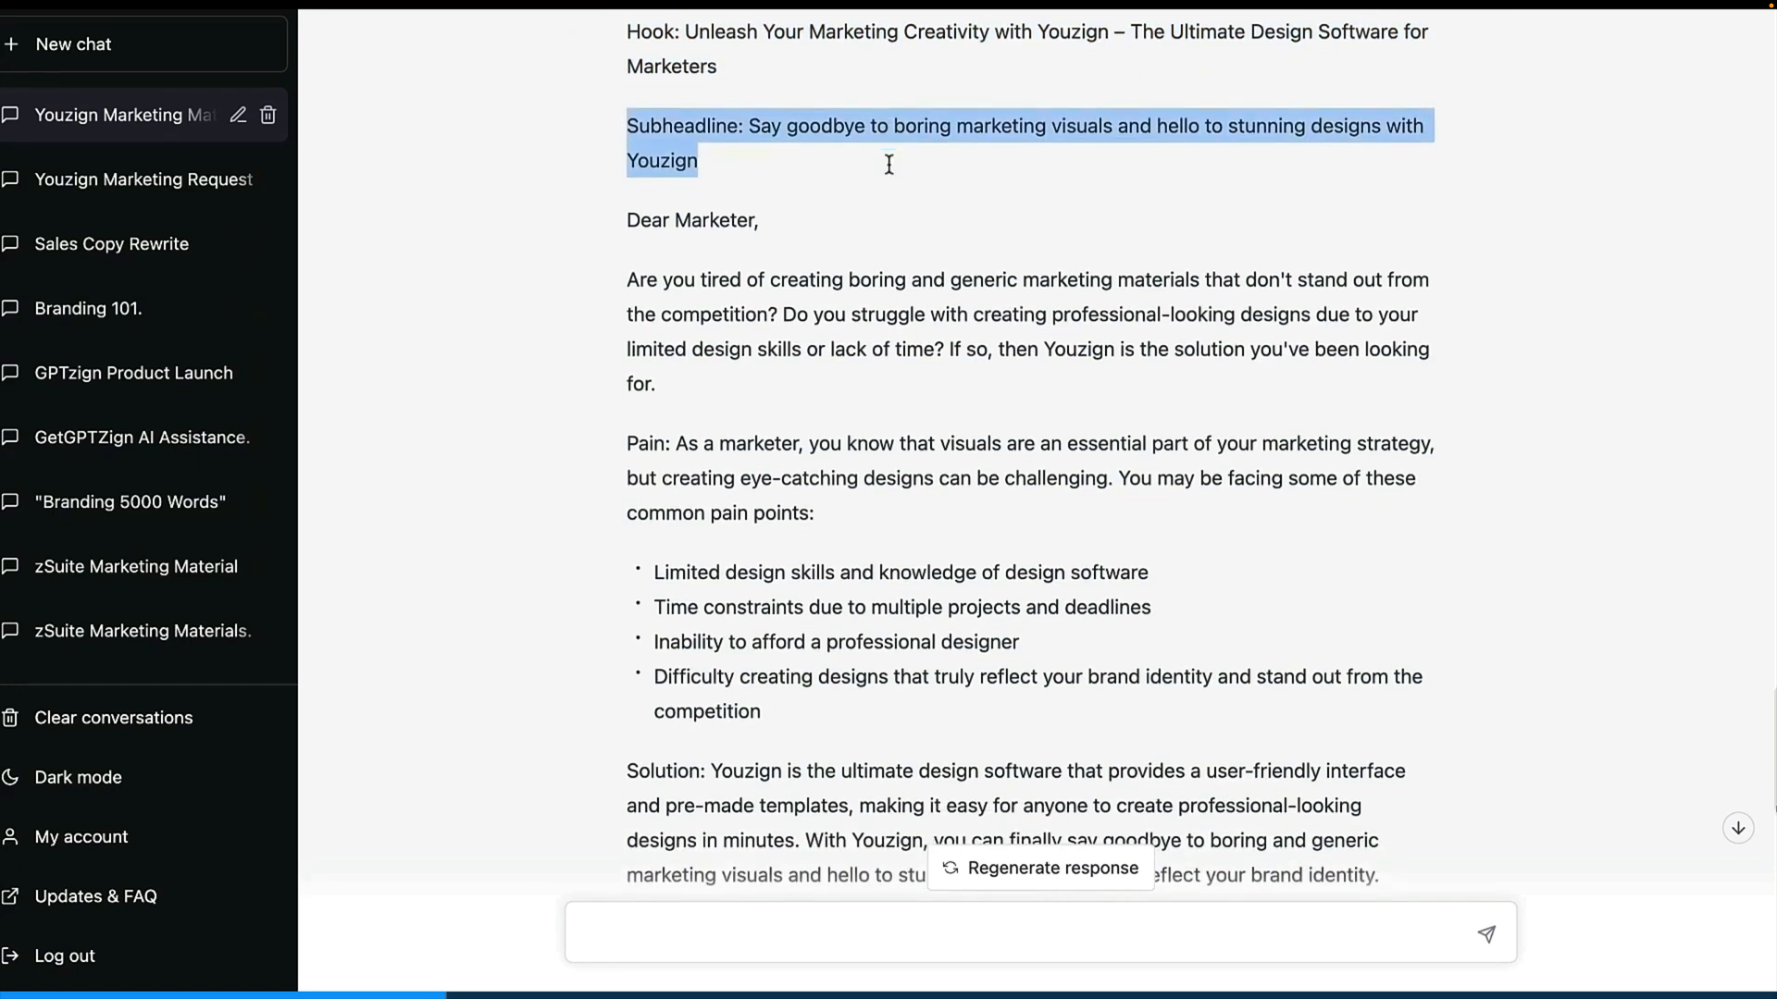
pyautogui.scroll(-15, 983, 219)
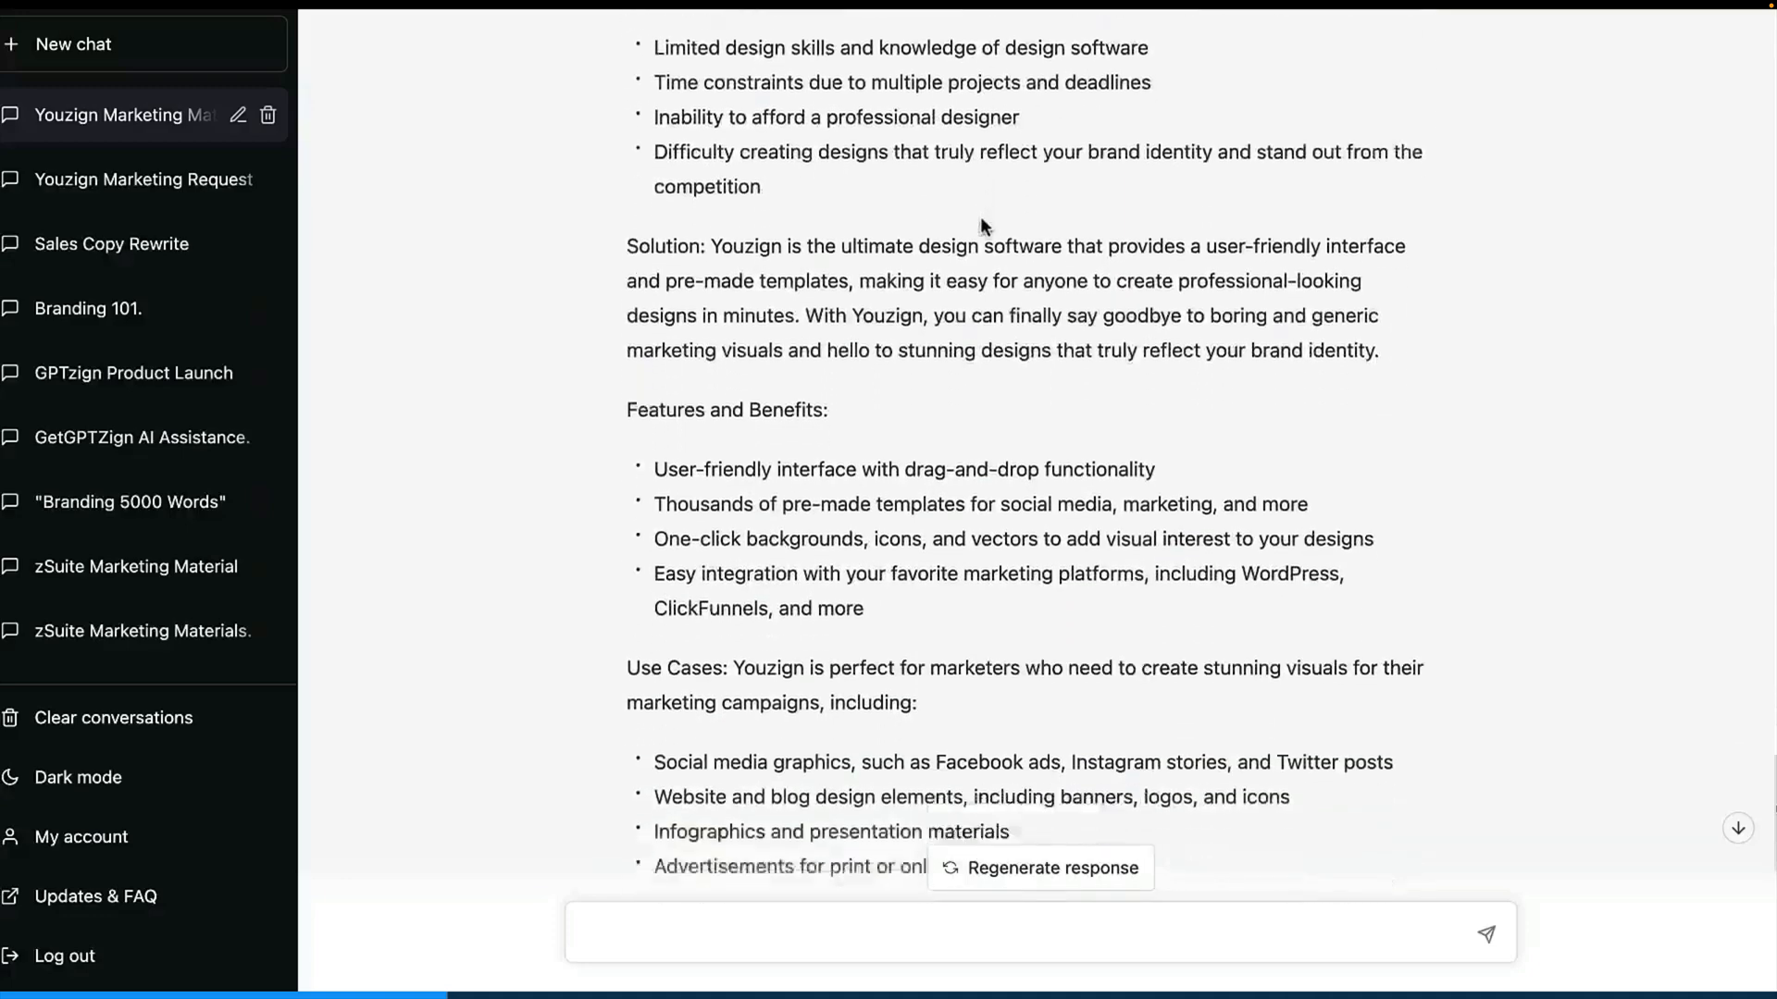
pyautogui.scroll(-9, 865, 257)
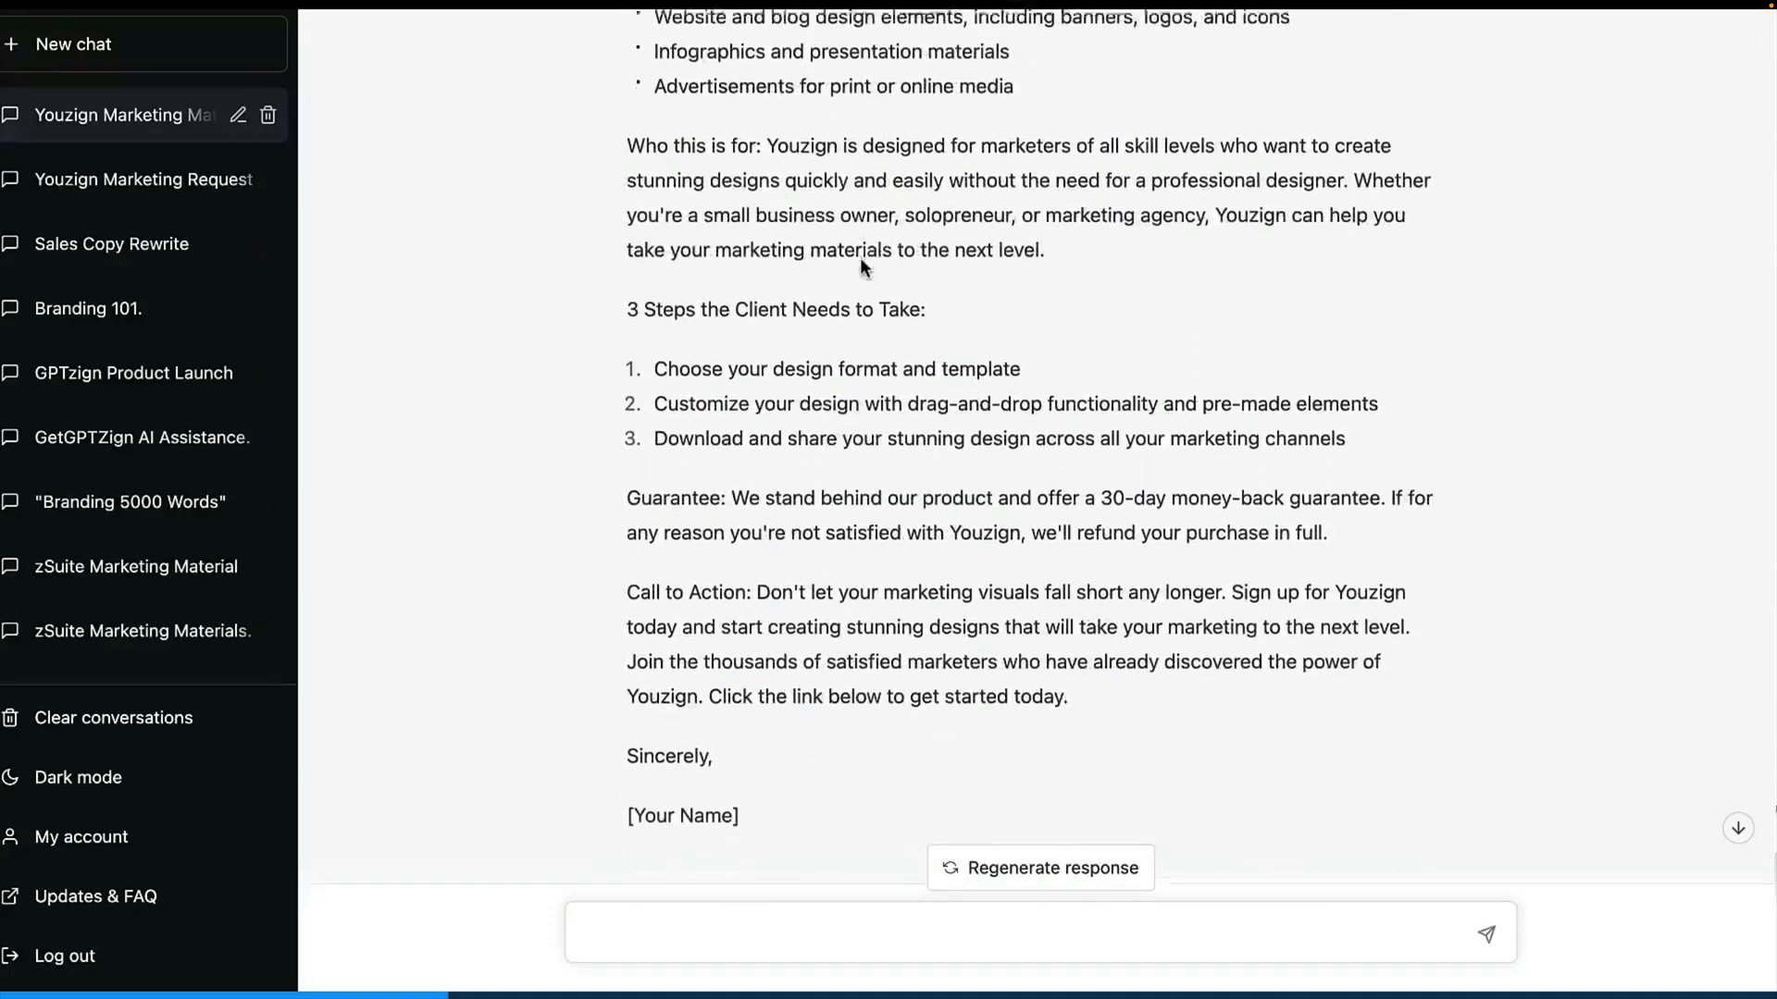
pyautogui.scroll(14, 859, 258)
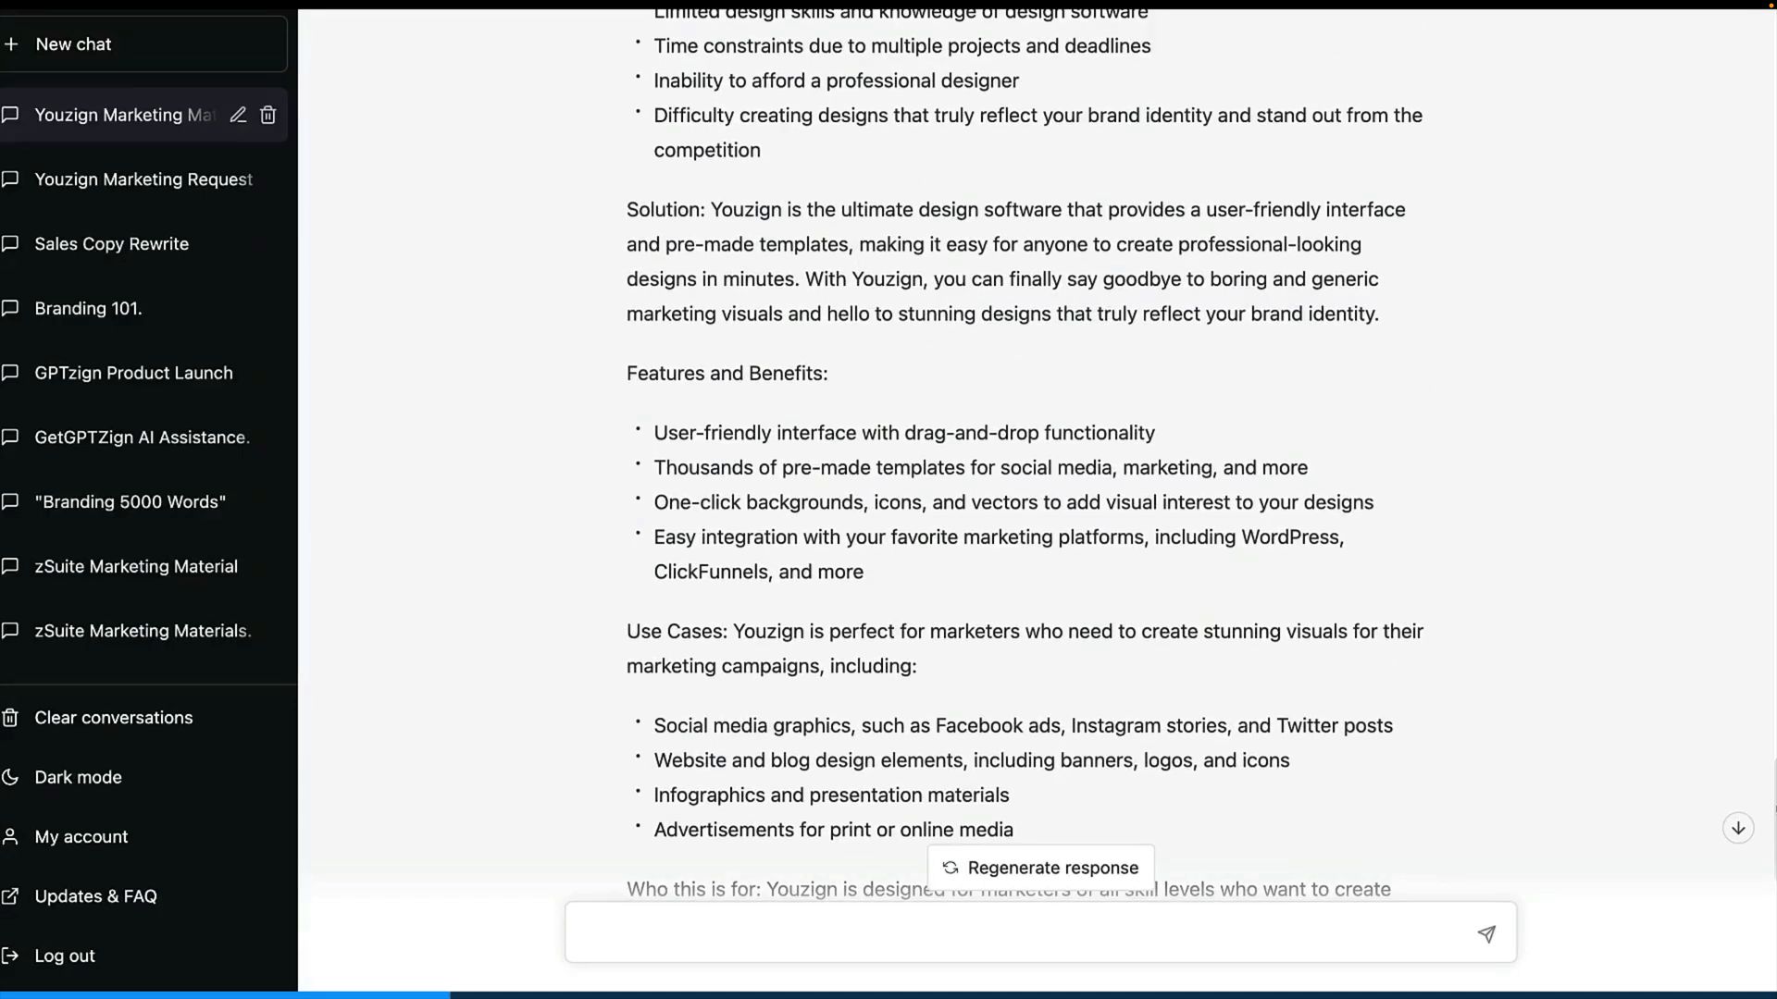
# Switch to GPTzign, select the Email project for the Youzign campaign, and bring its email type options into view.
pyautogui.click(1164, 3)
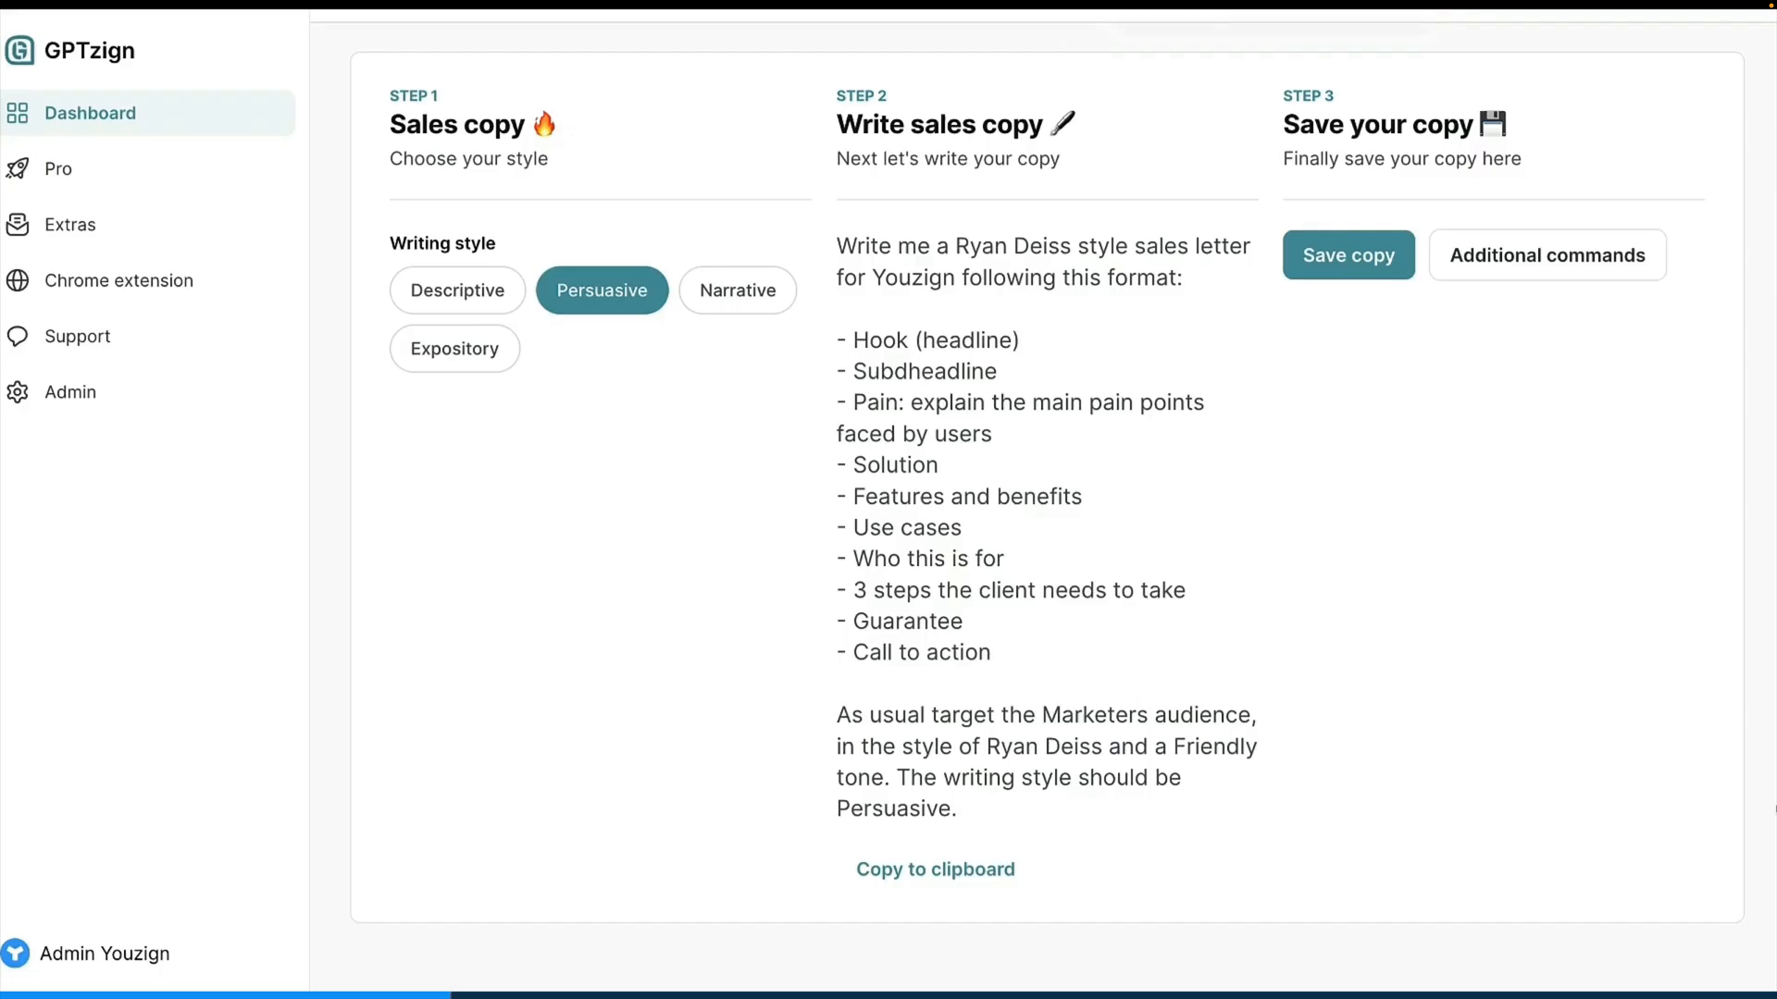
pyautogui.scroll(8, 981, 447)
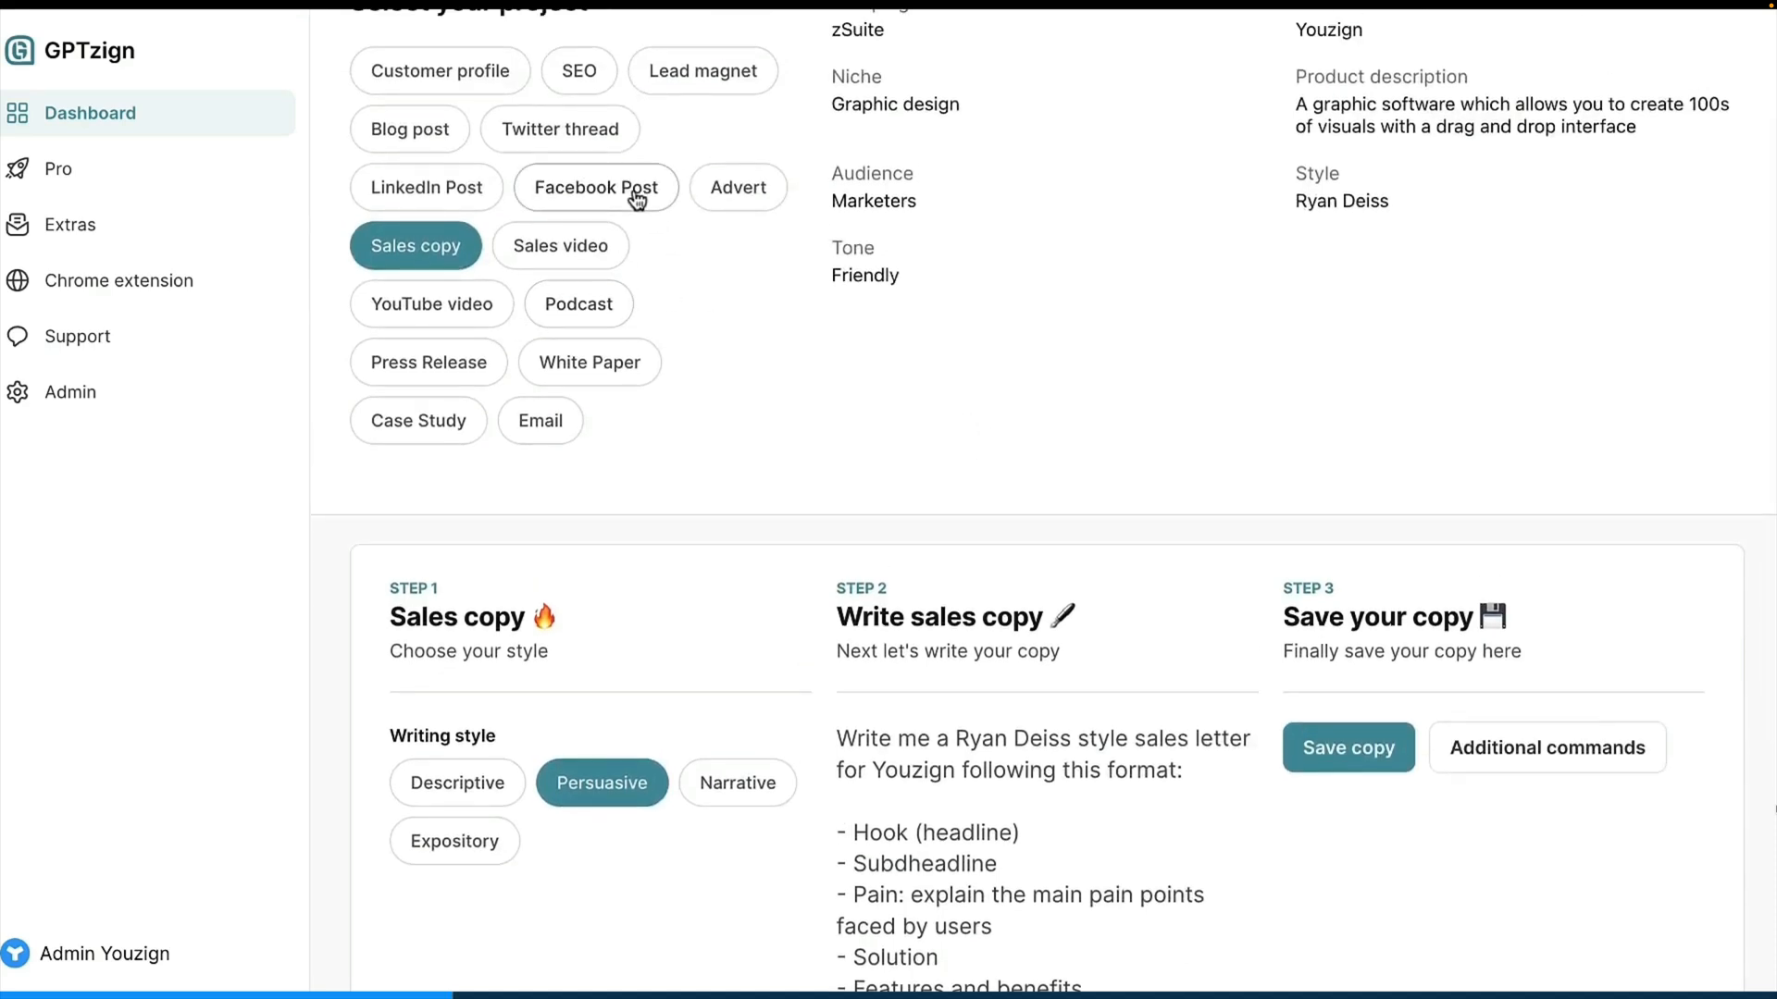
pyautogui.click(563, 421)
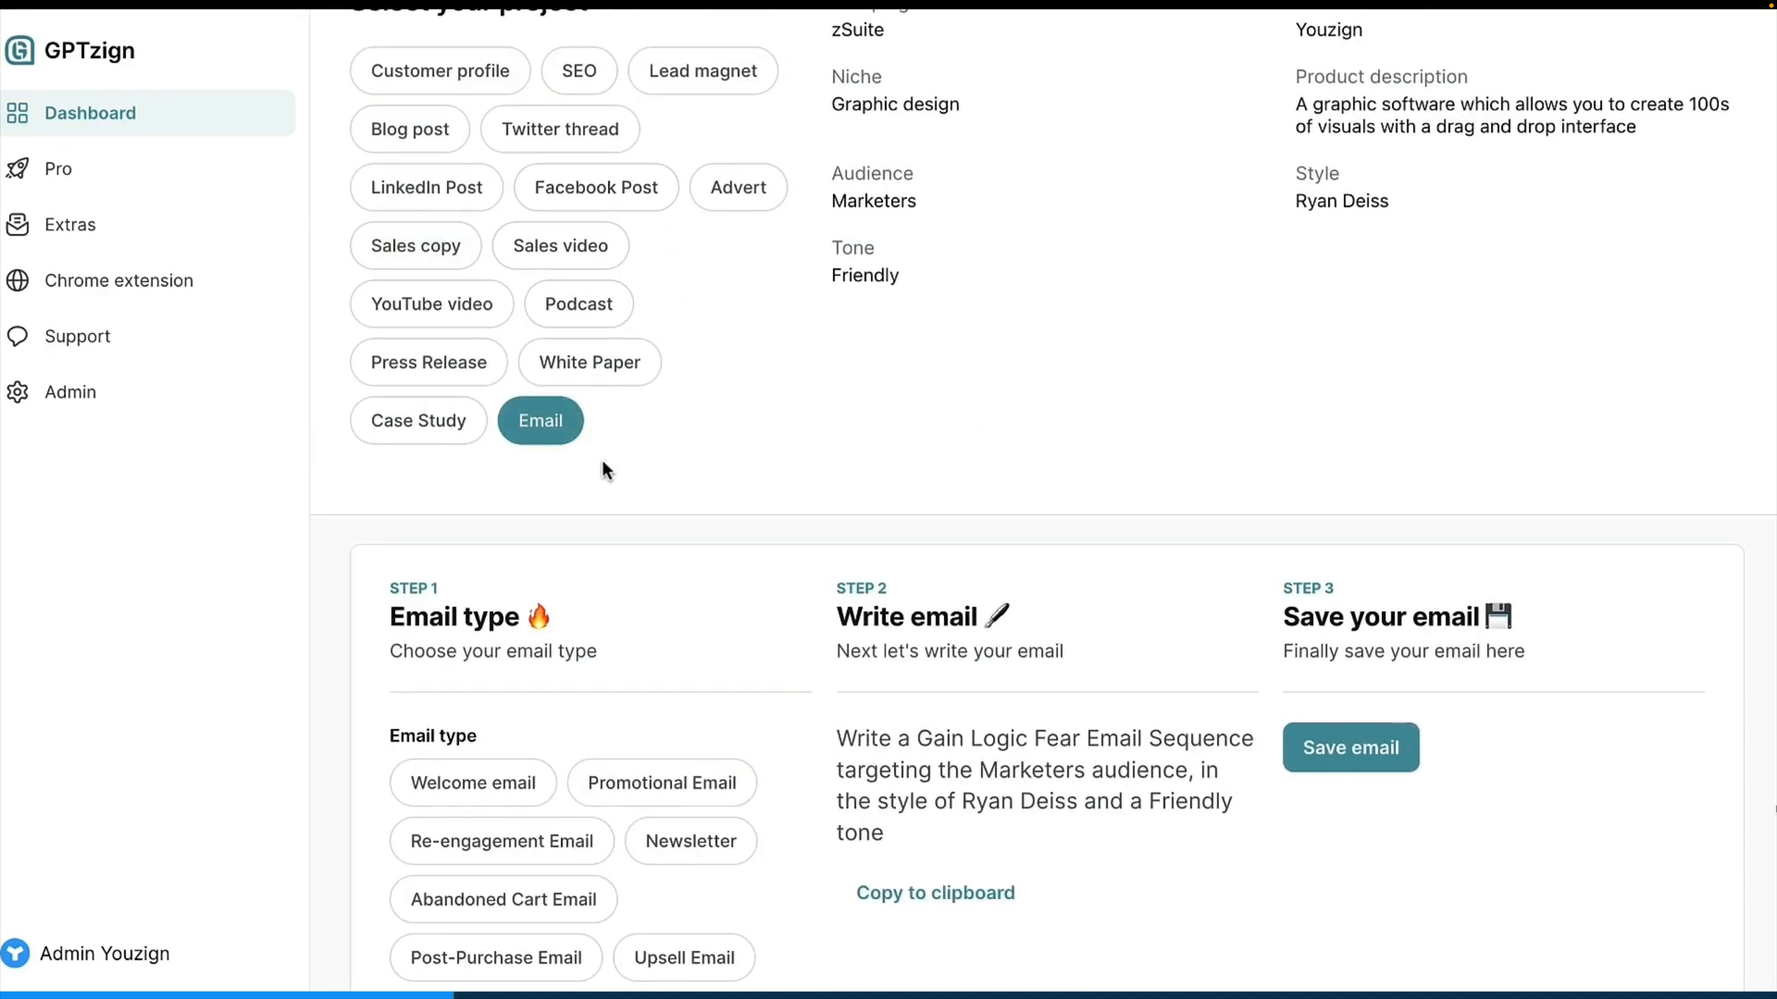
pyautogui.scroll(-4, 601, 470)
pyautogui.scroll(1, 642, 512)
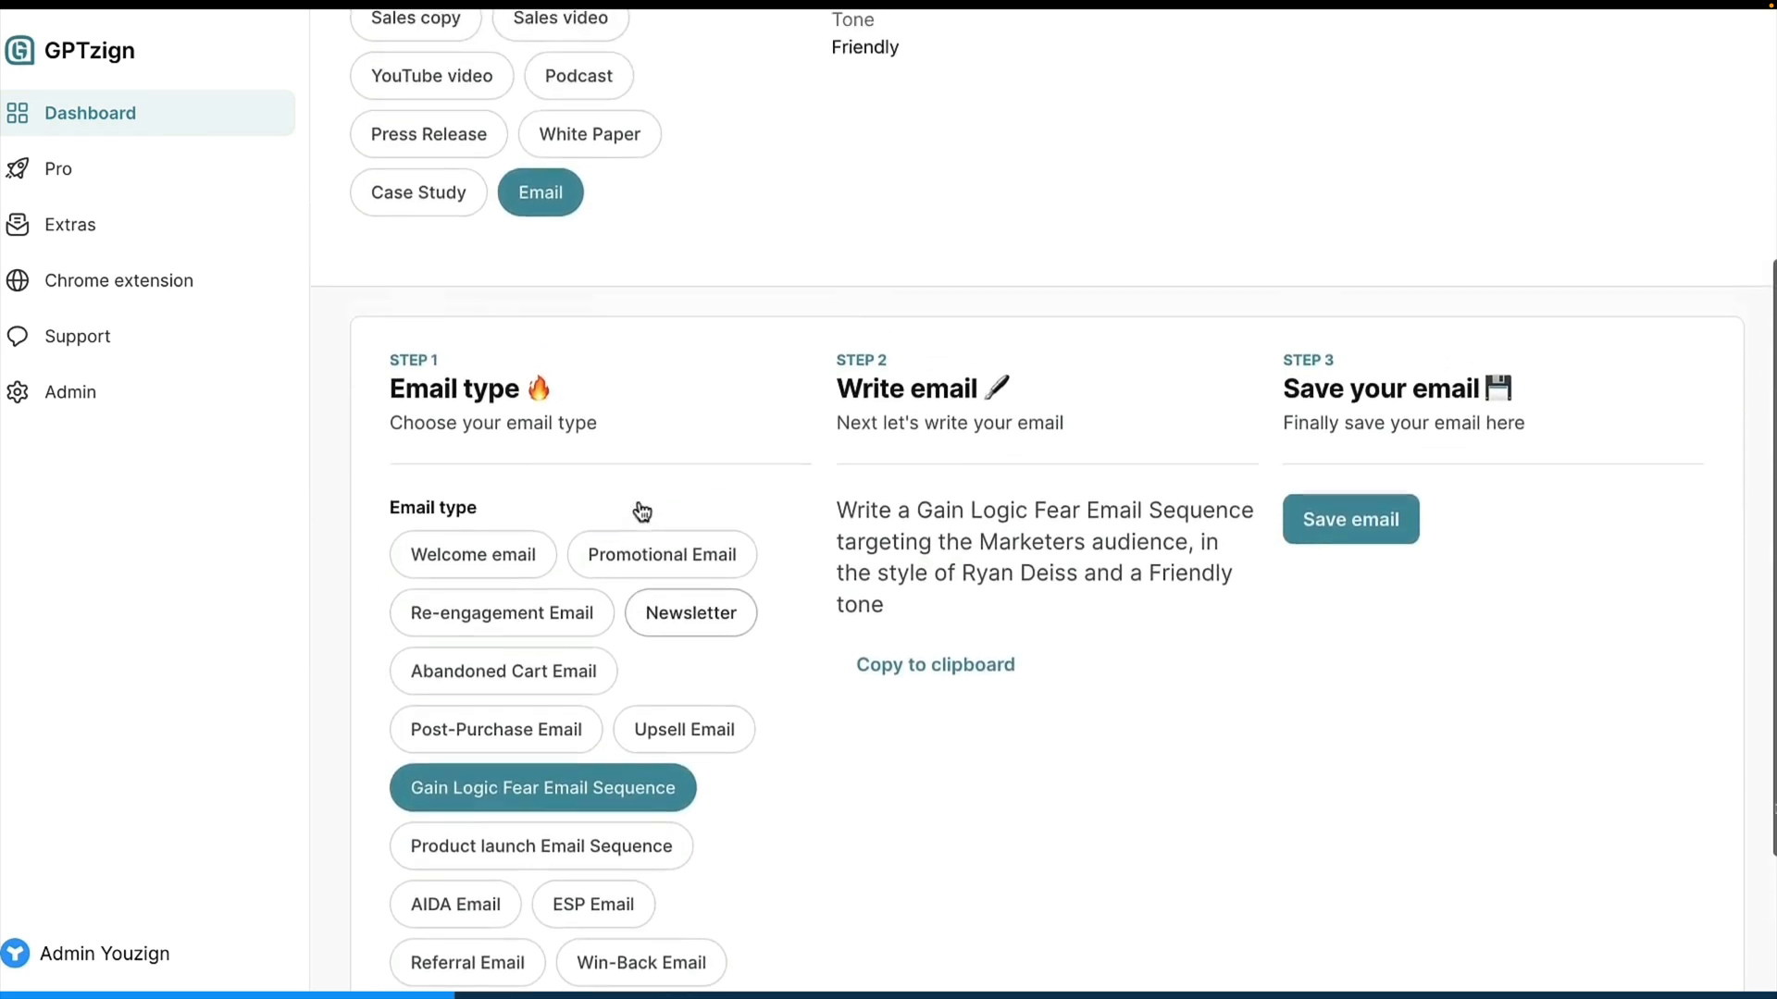
# Open the Sales video project and look over its video script writing styles.
pyautogui.scroll(1, 638, 510)
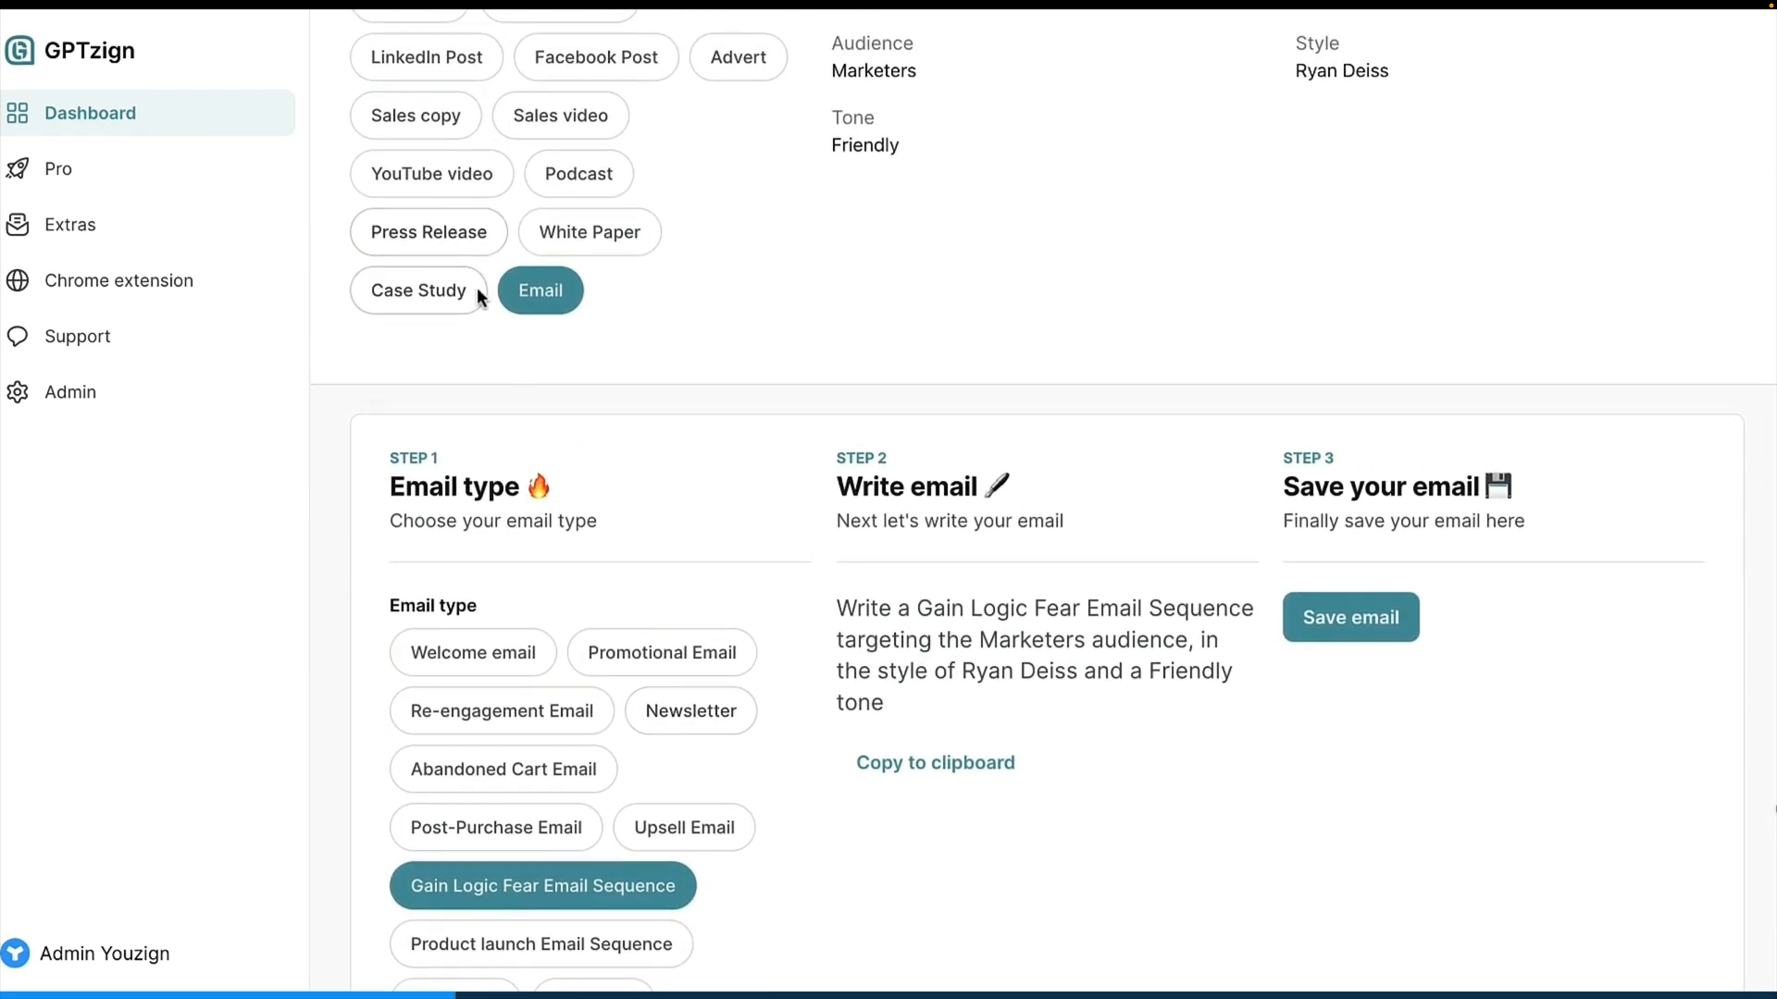
pyautogui.click(552, 125)
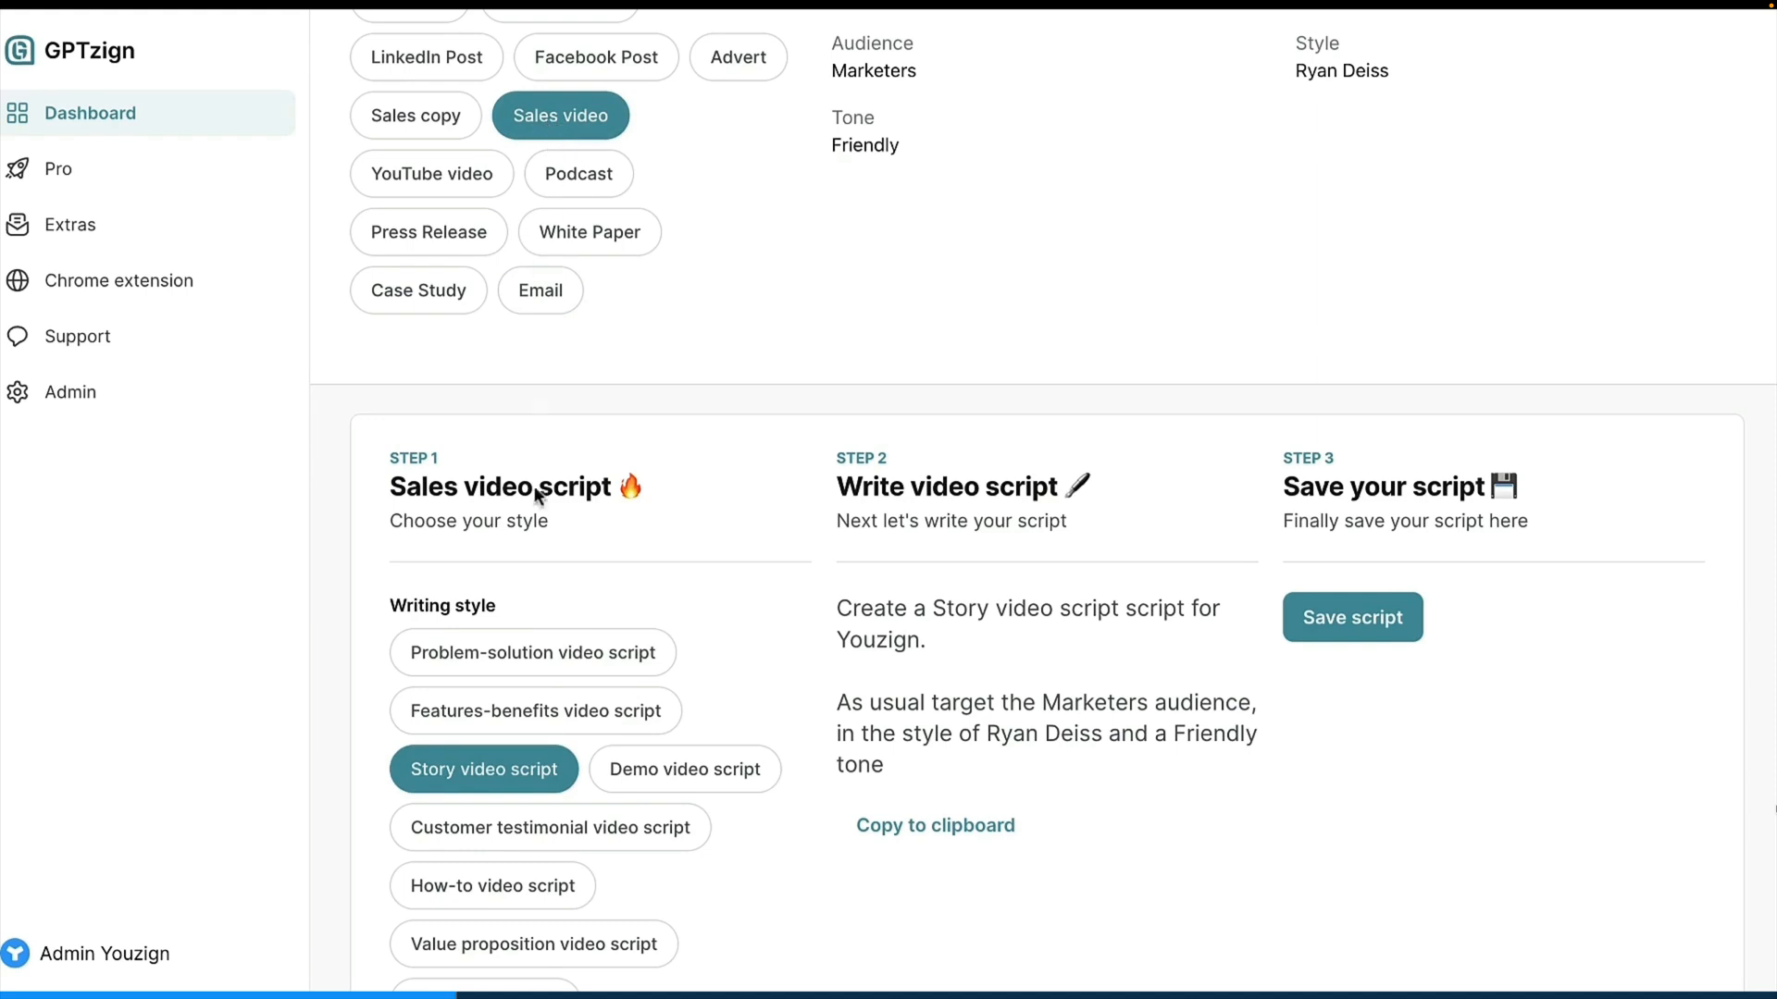
pyautogui.scroll(-2, 537, 495)
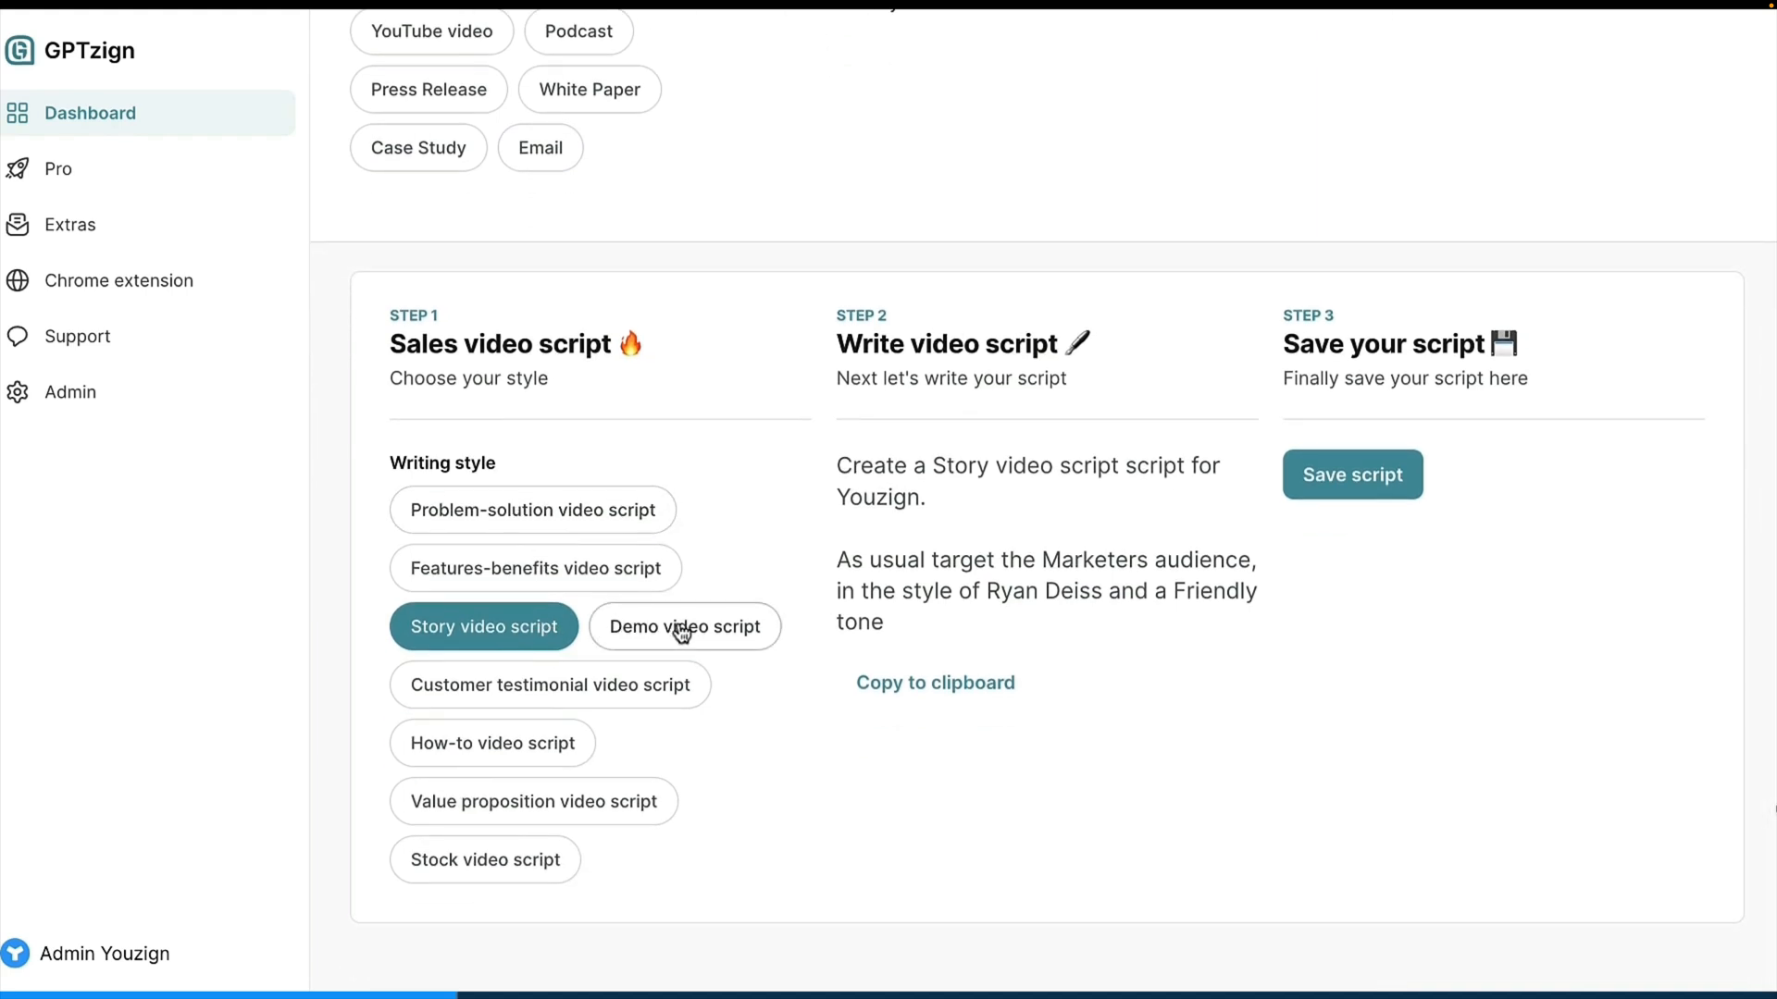
# Return to the Email project and copy the Gain Logic Fear Email Sequence prompt.
pyautogui.click(541, 153)
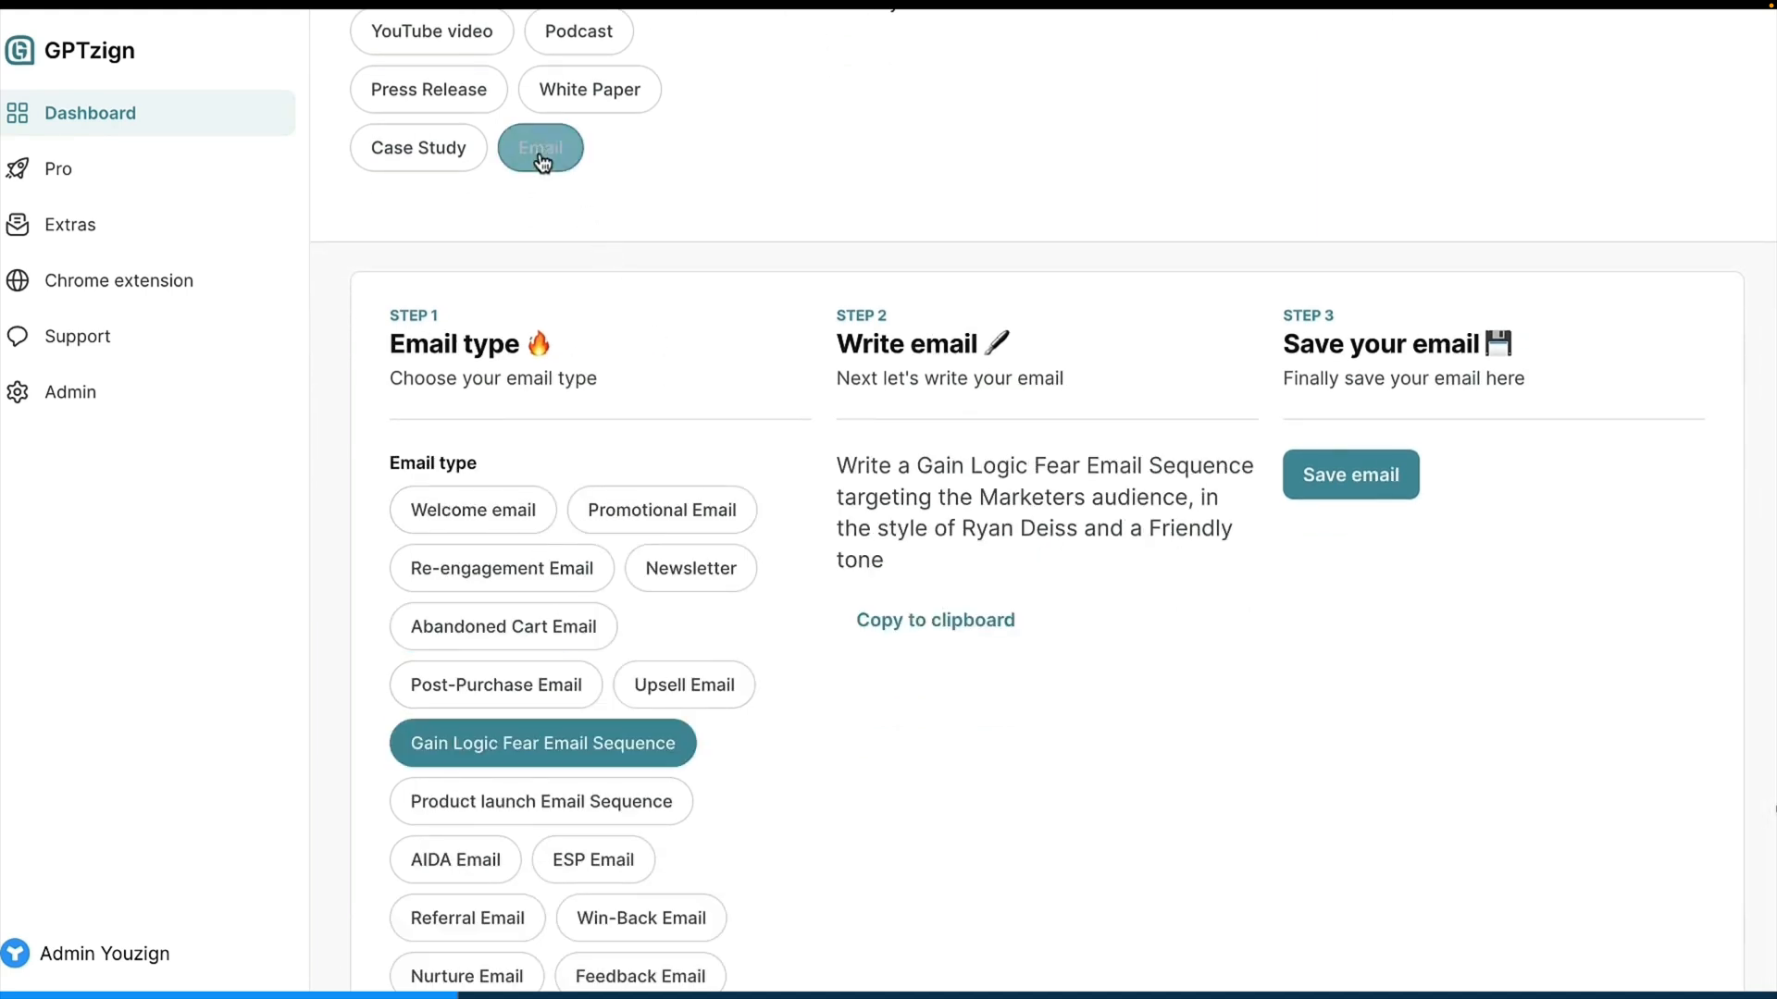
pyautogui.scroll(-2, 648, 548)
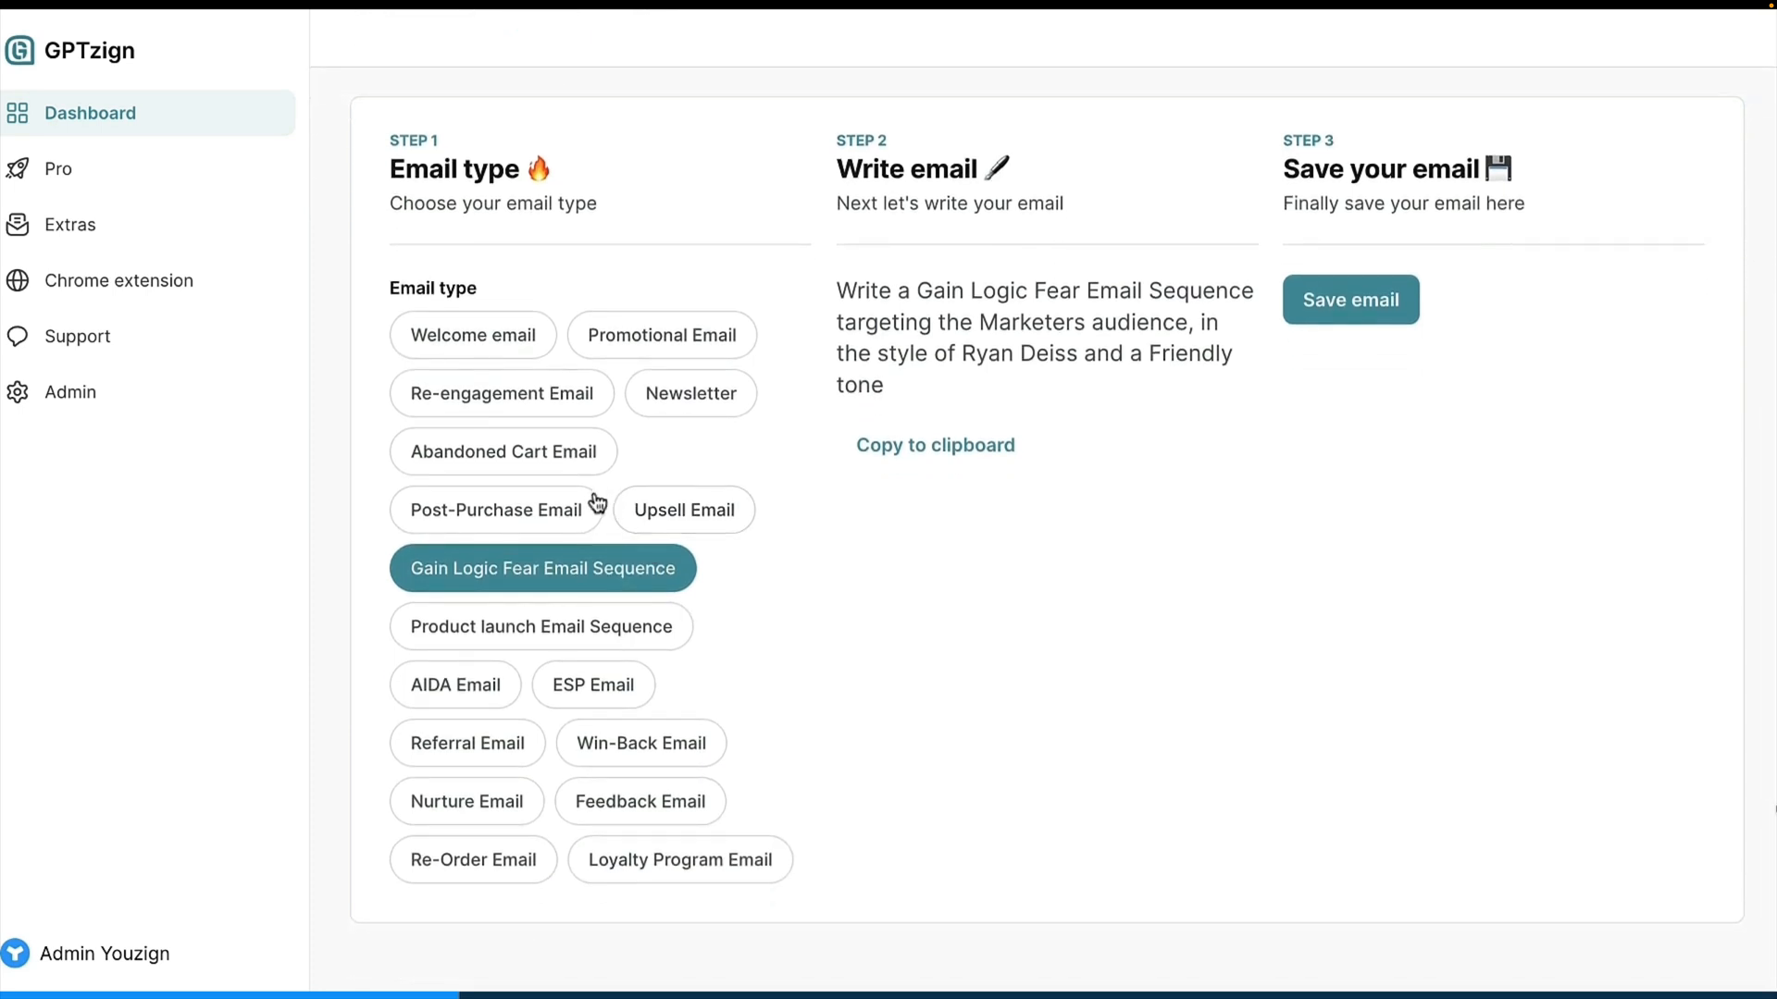
pyautogui.click(579, 519)
pyautogui.click(629, 562)
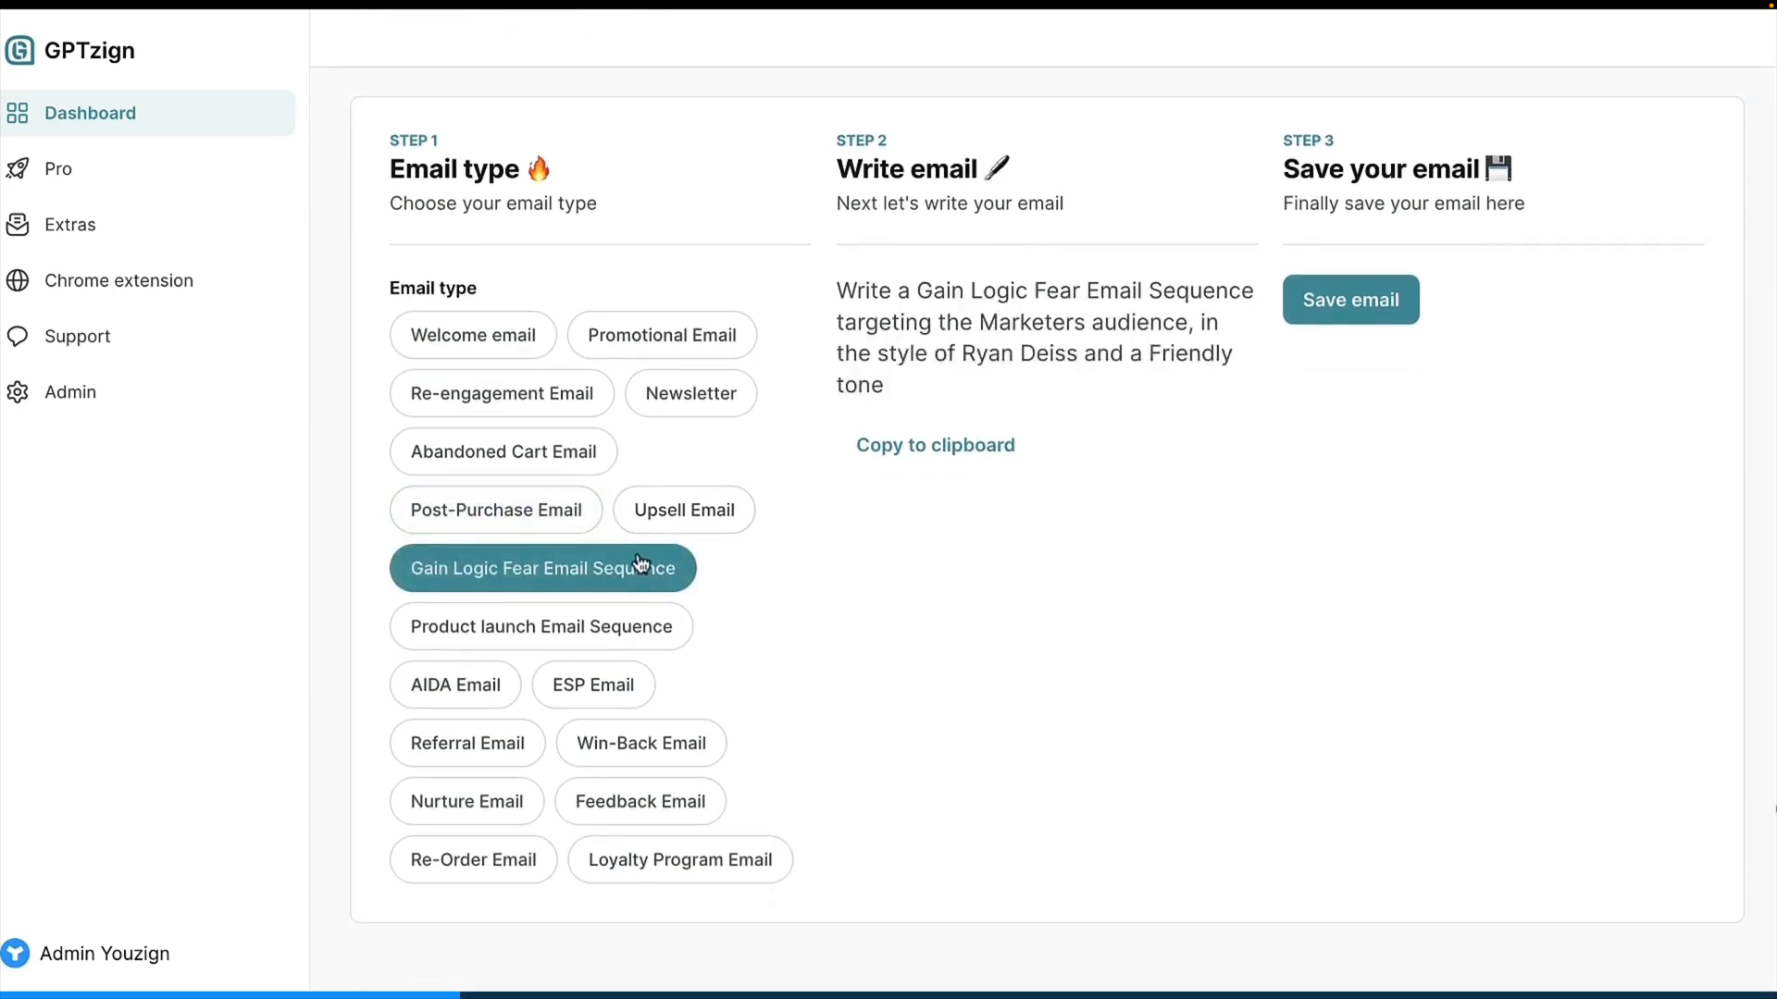
pyautogui.click(934, 446)
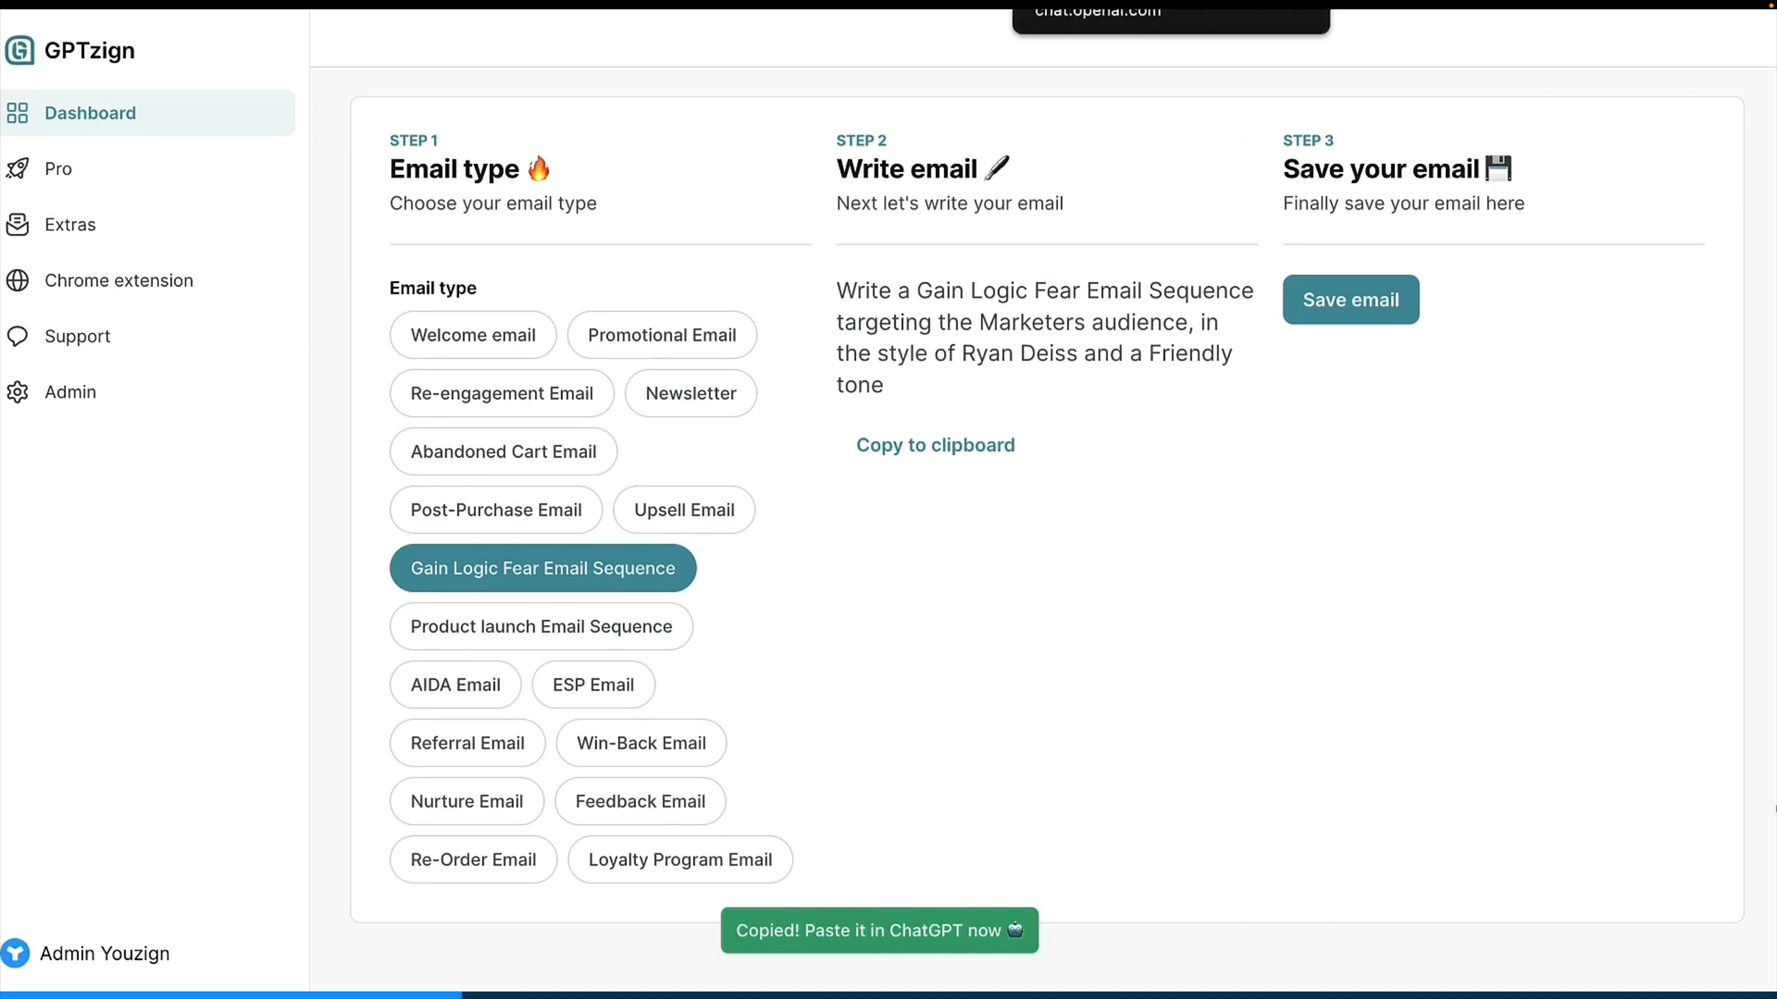
# Switch to ChatGPT and send the copied Gain Logic Fear Email Sequence prompt in the Youzign marketing chat.
pyautogui.click(1296, 3)
pyautogui.scroll(-2, 959, 461)
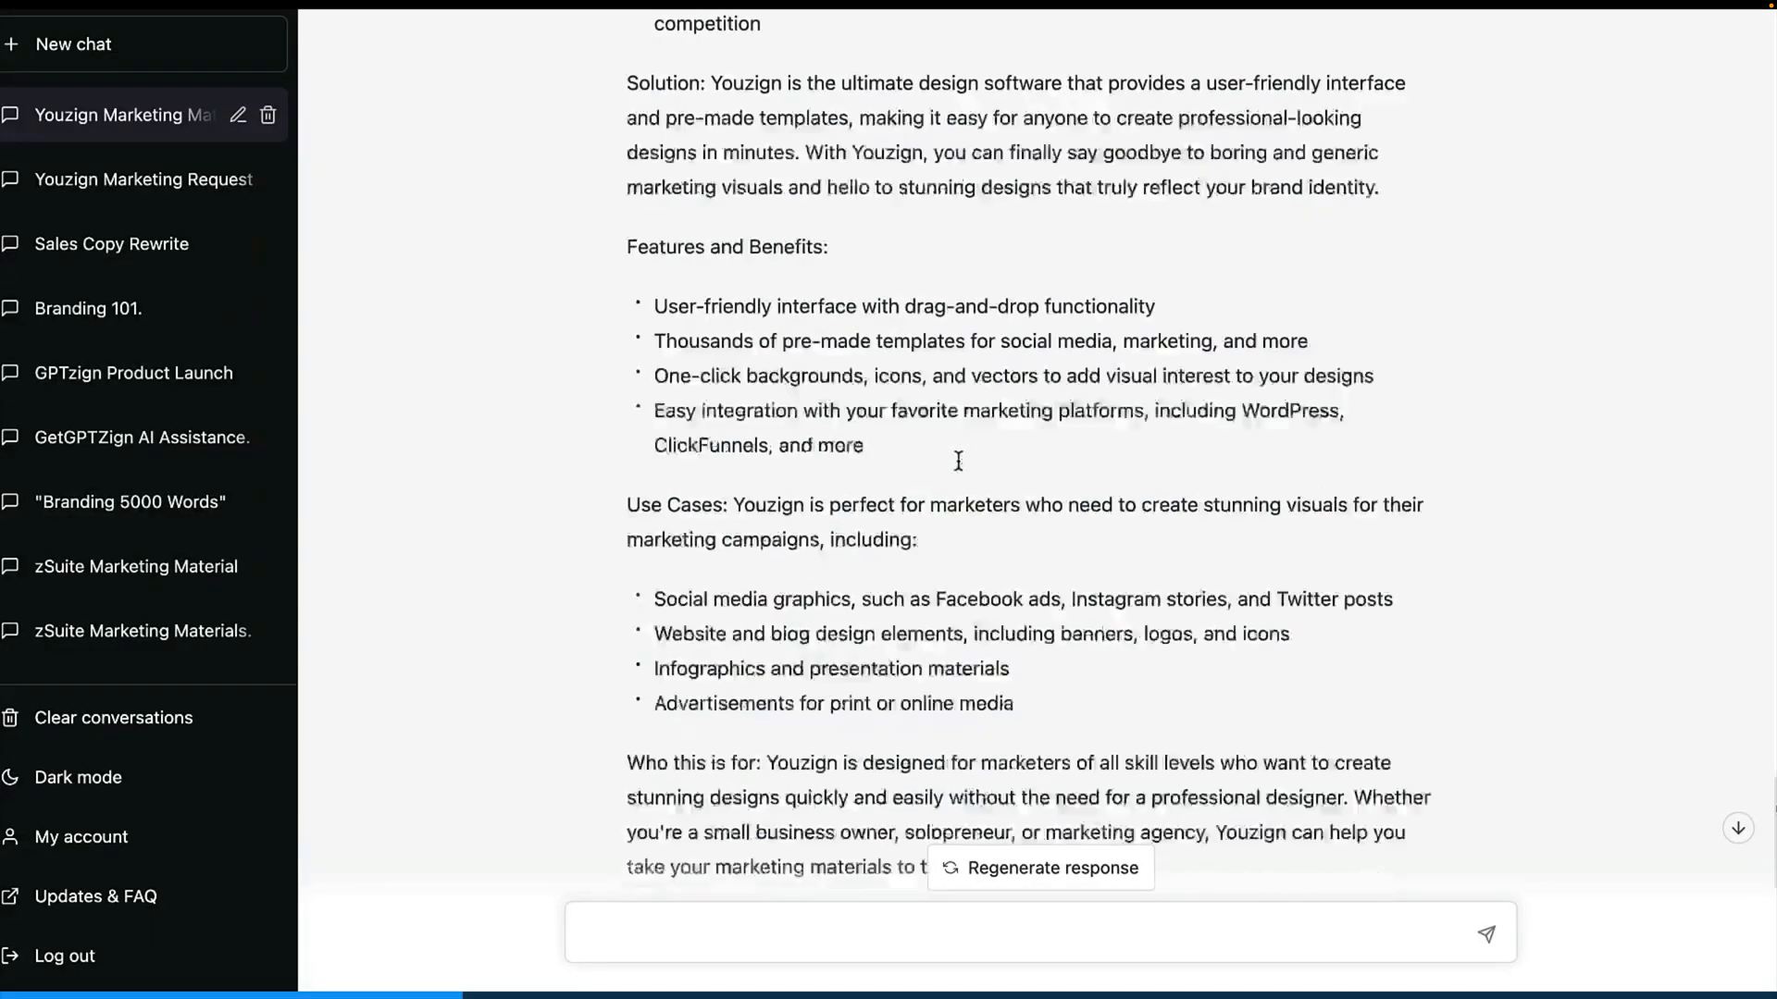
pyautogui.scroll(-8, 959, 460)
pyautogui.click(888, 929)
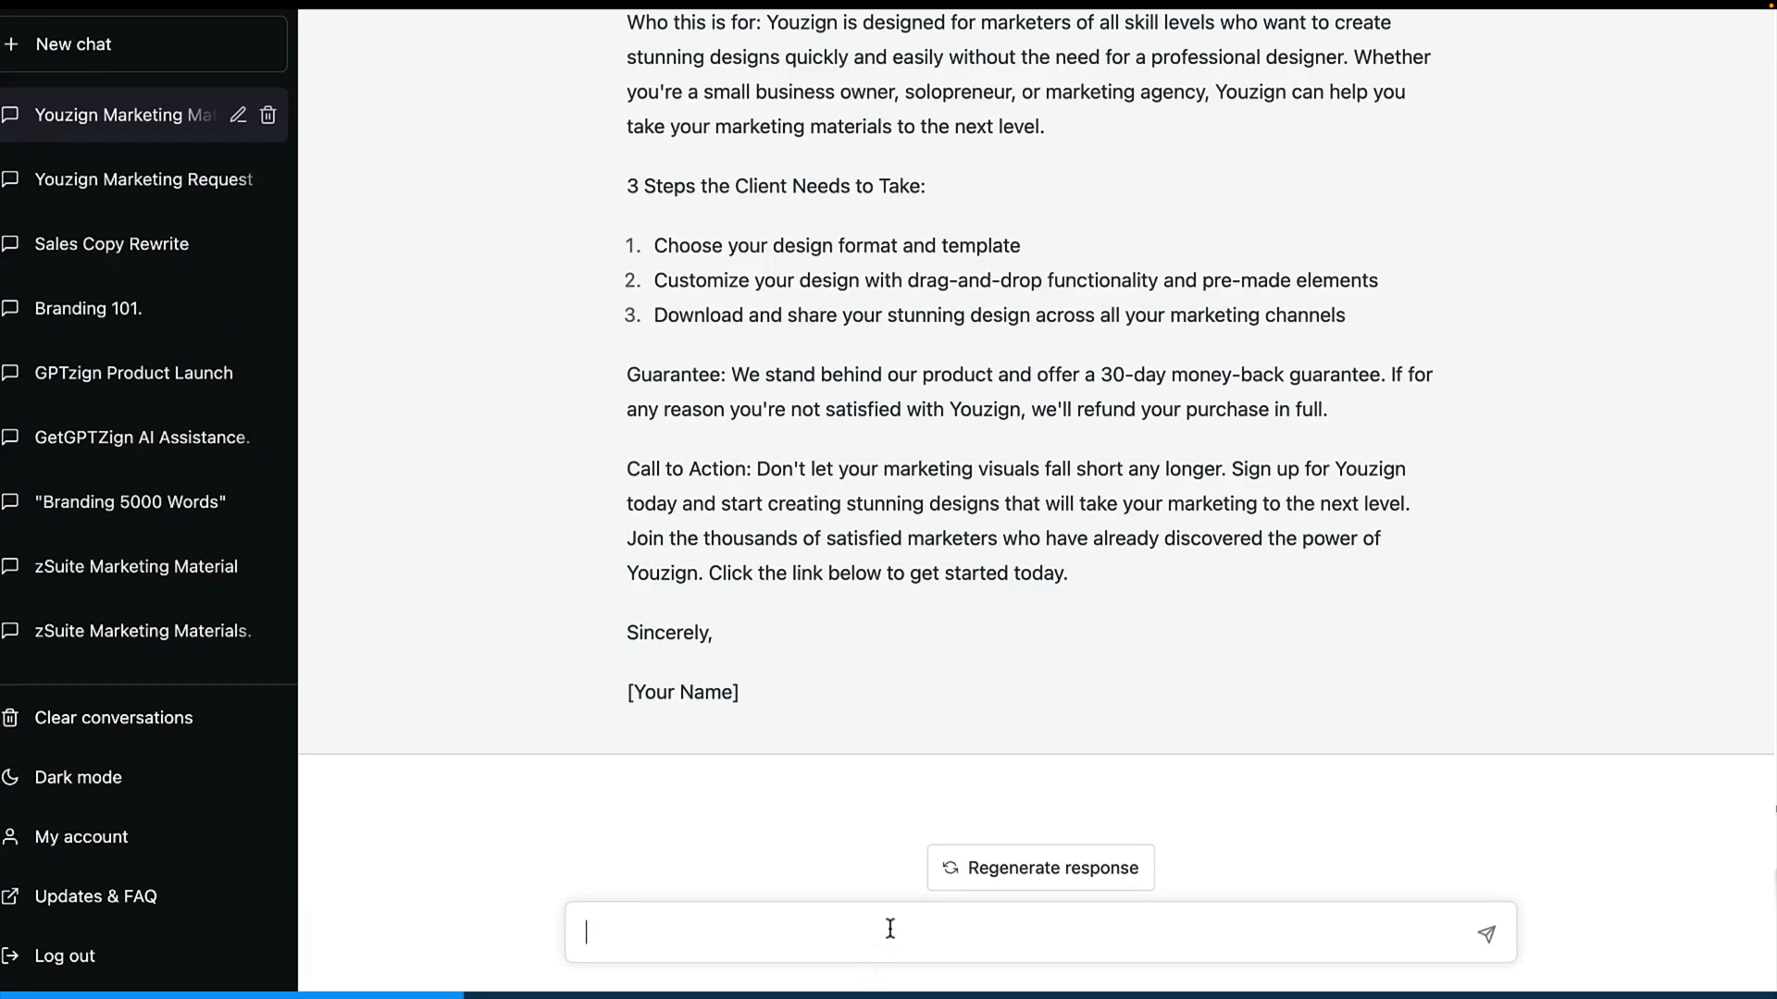
pyautogui.hotkey('ctrl', 'v')
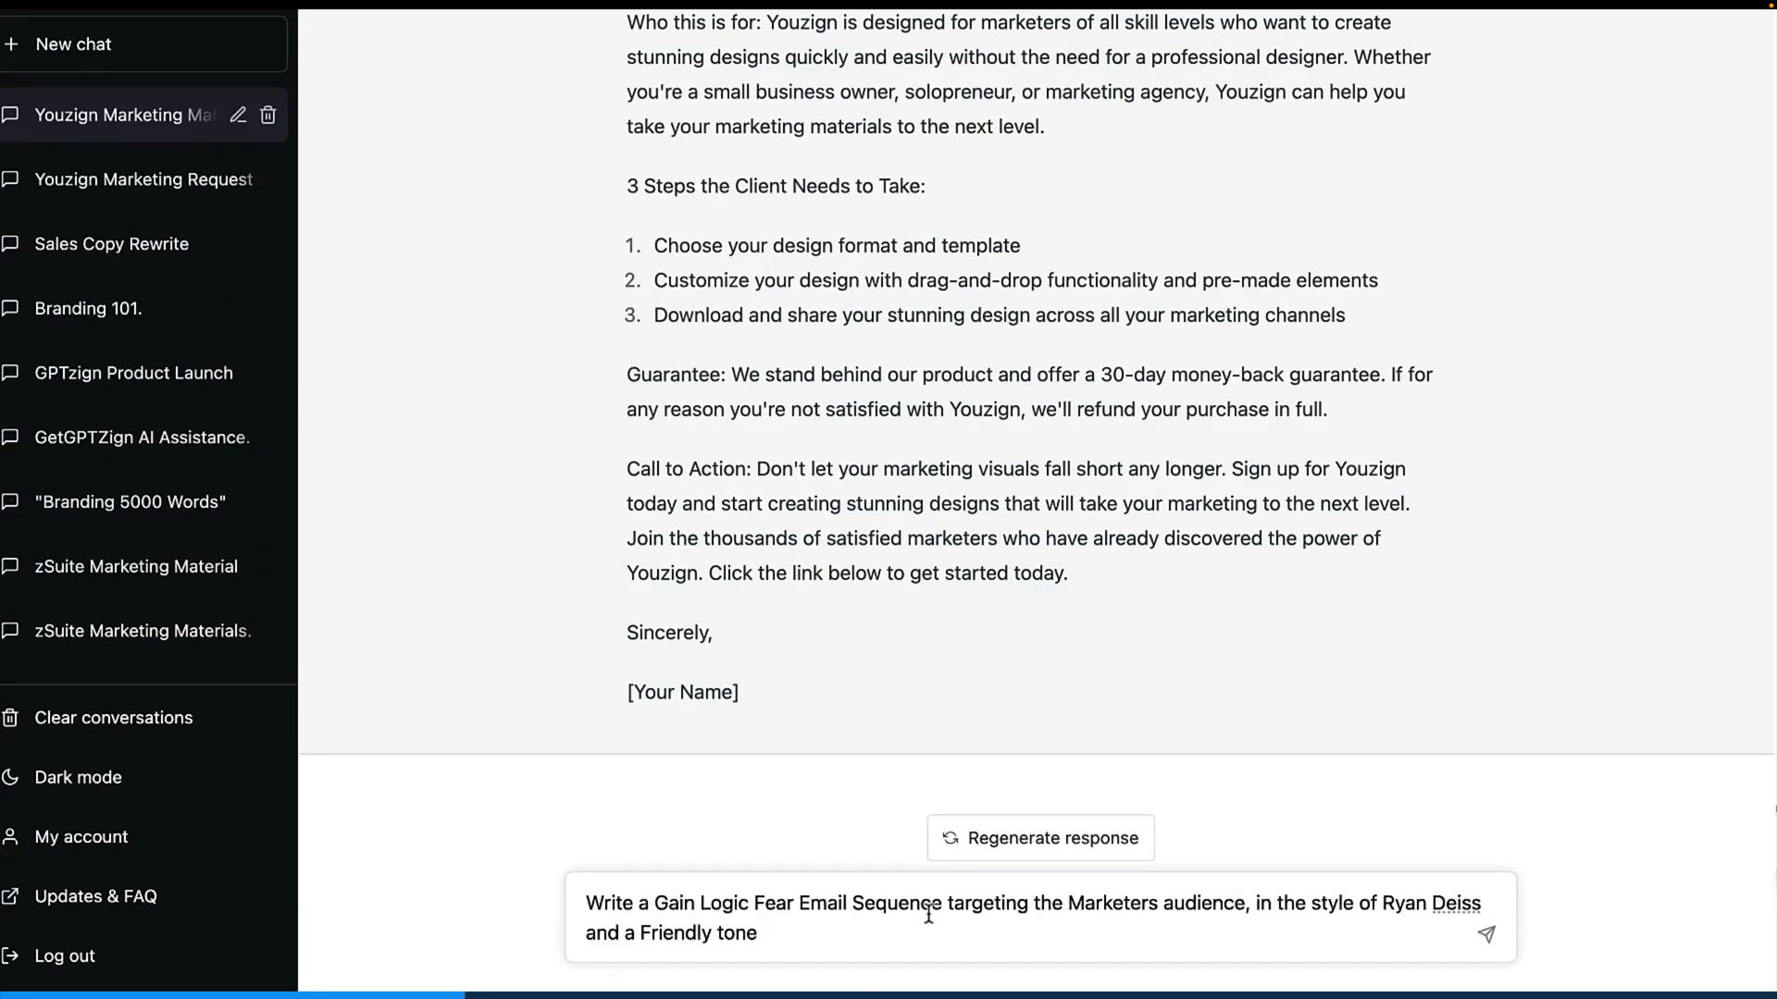
pyautogui.press('Return')
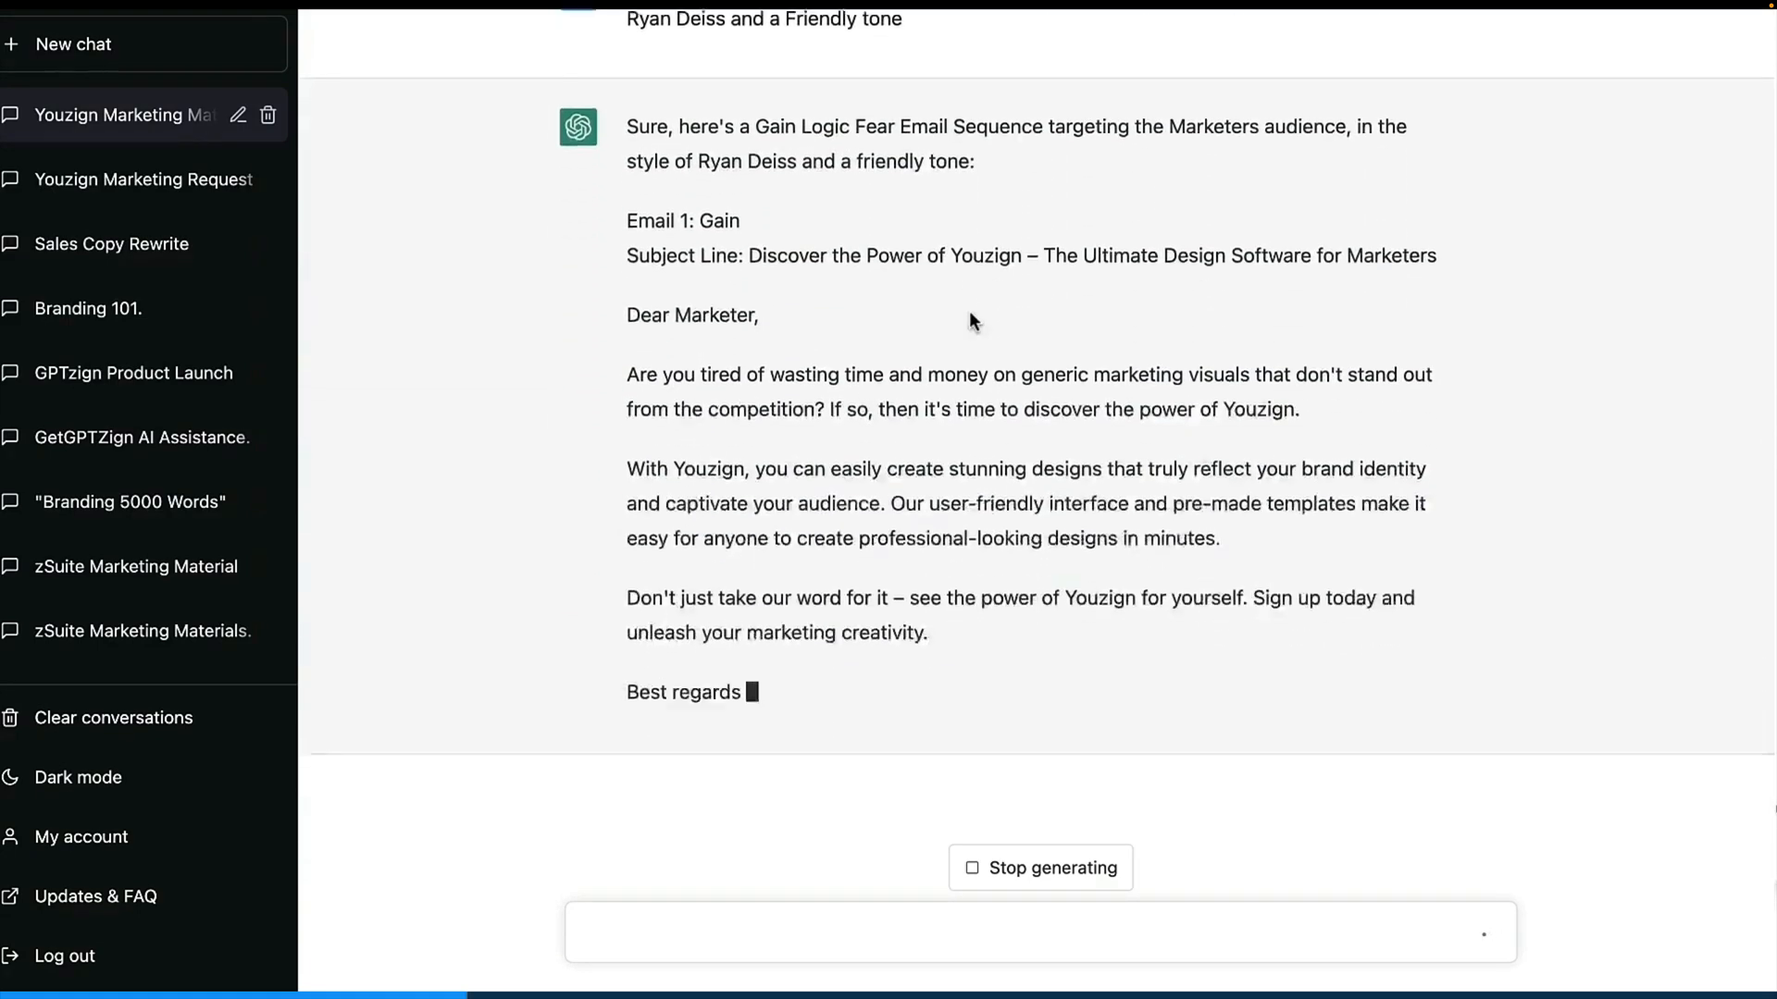
# Read through the generated email sequence from the Gain email through the Logic and Fear emails to the closing summary.
pyautogui.scroll(2, 971, 318)
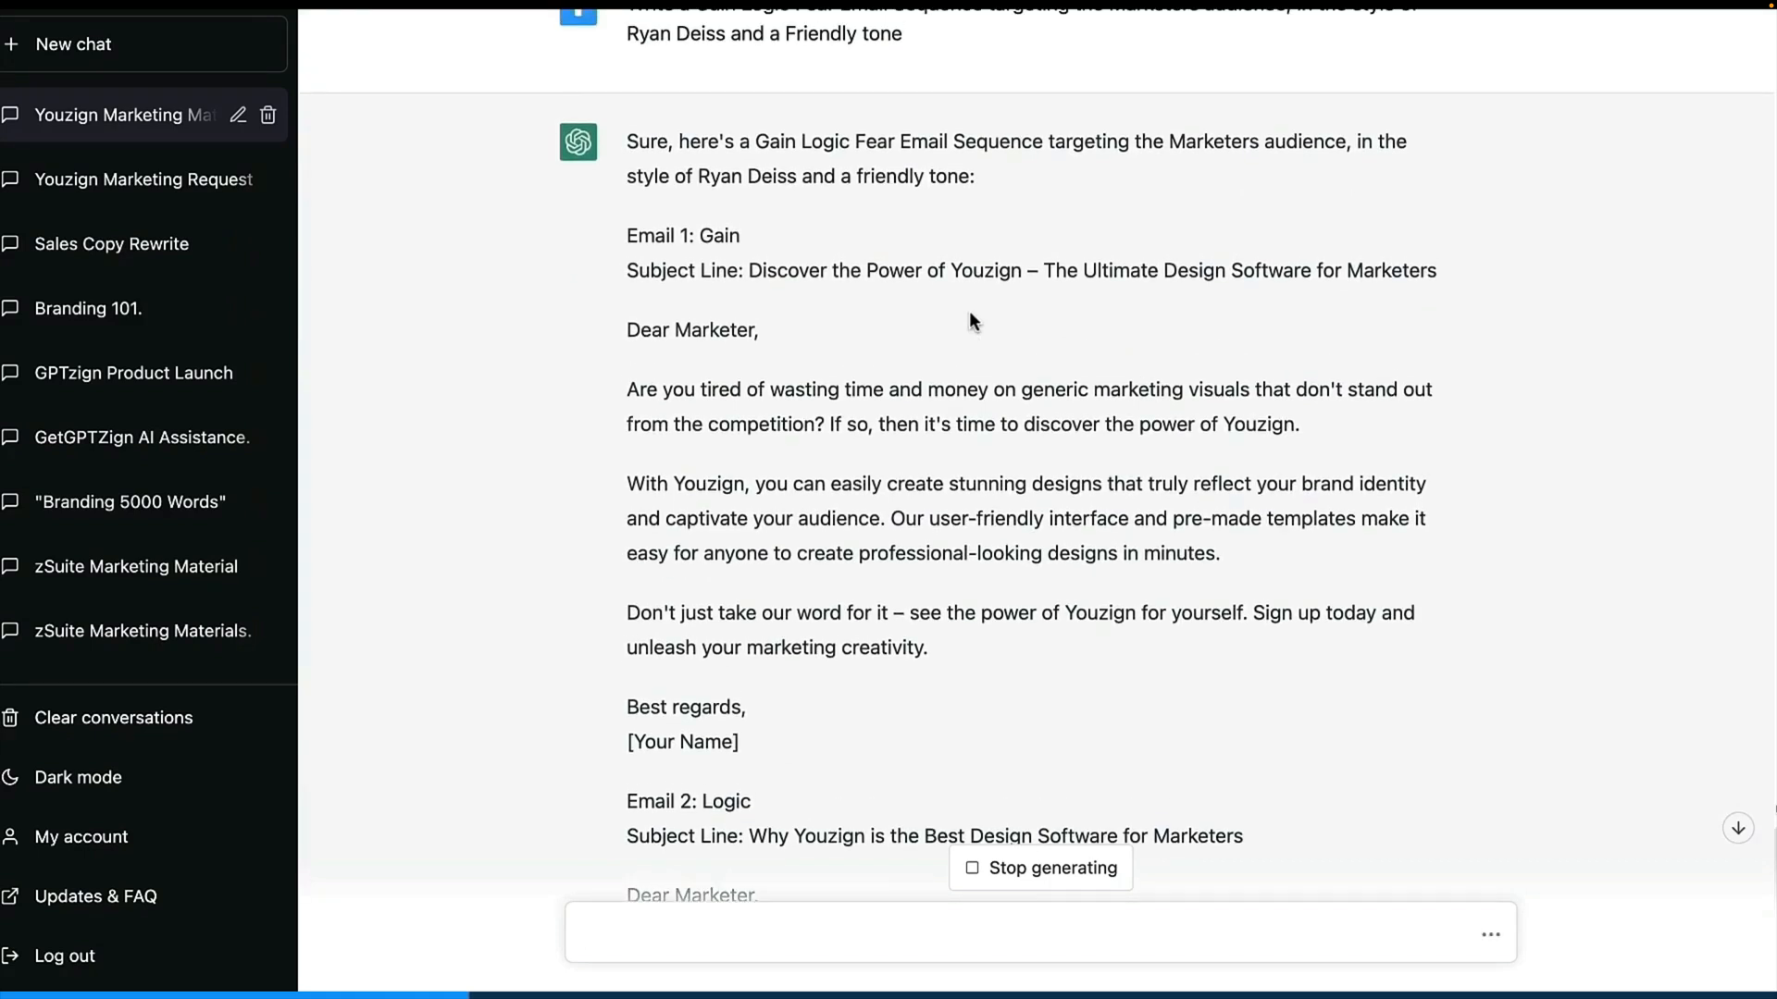
pyautogui.scroll(-1, 974, 321)
pyautogui.scroll(-2, 972, 321)
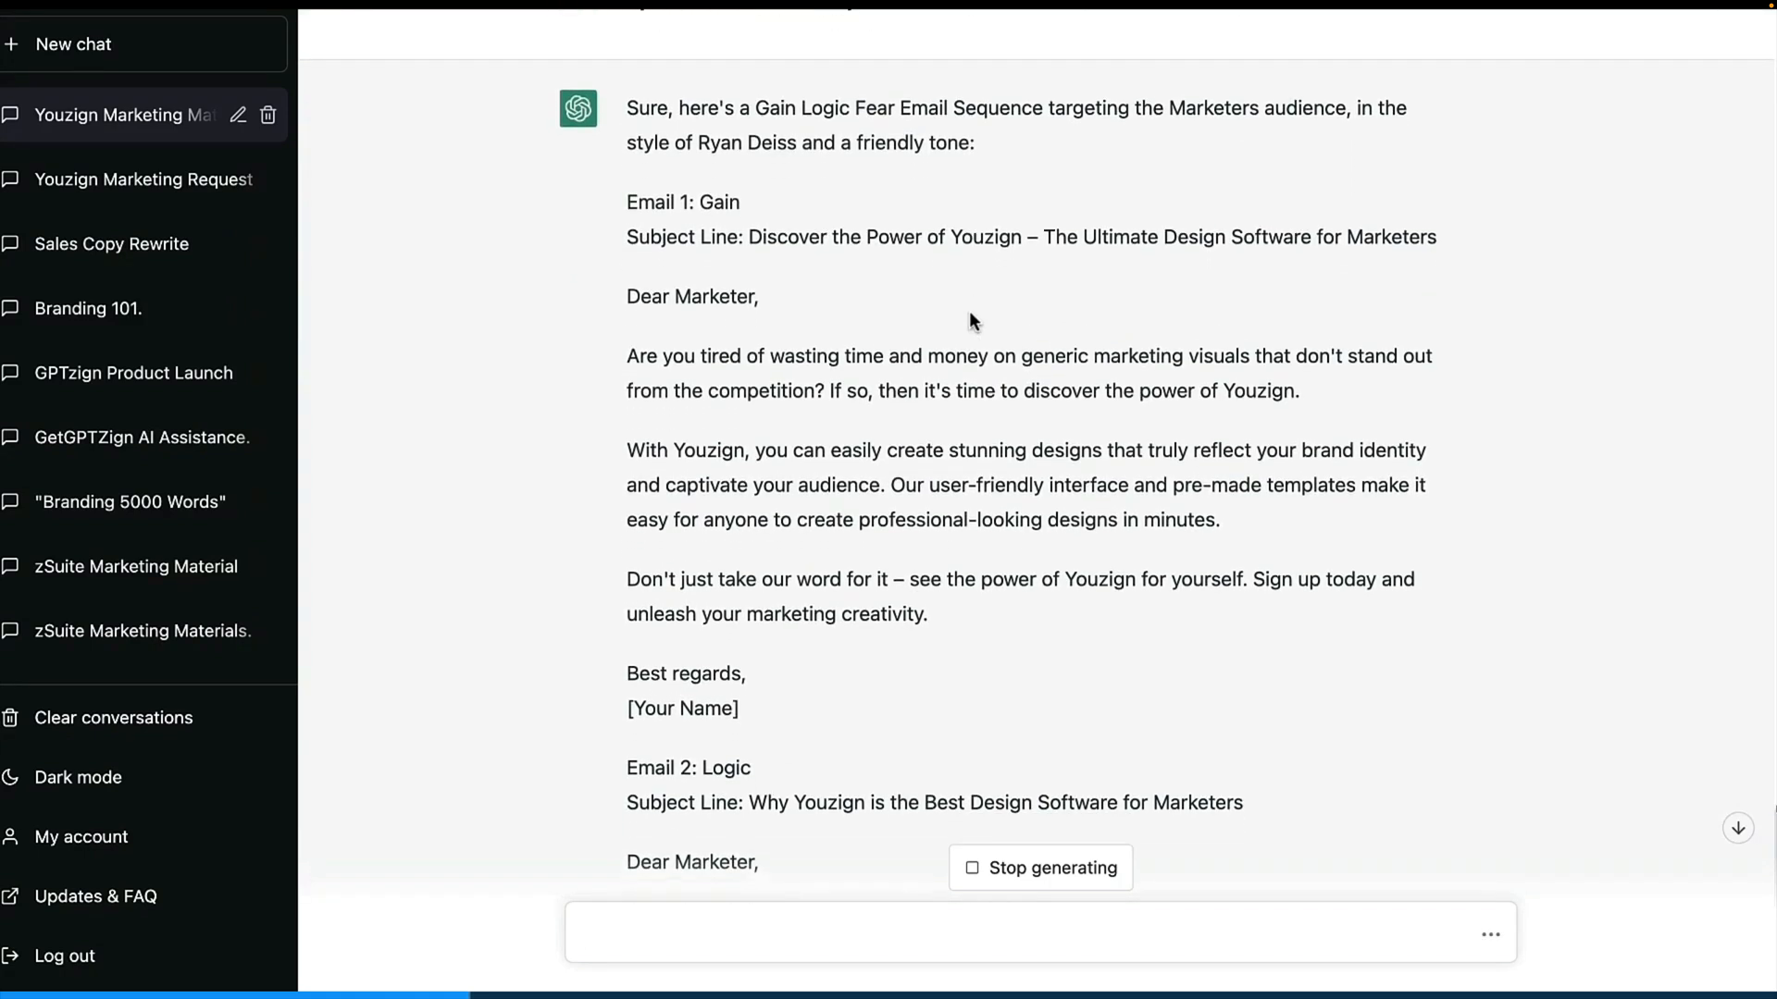
pyautogui.scroll(-1, 970, 313)
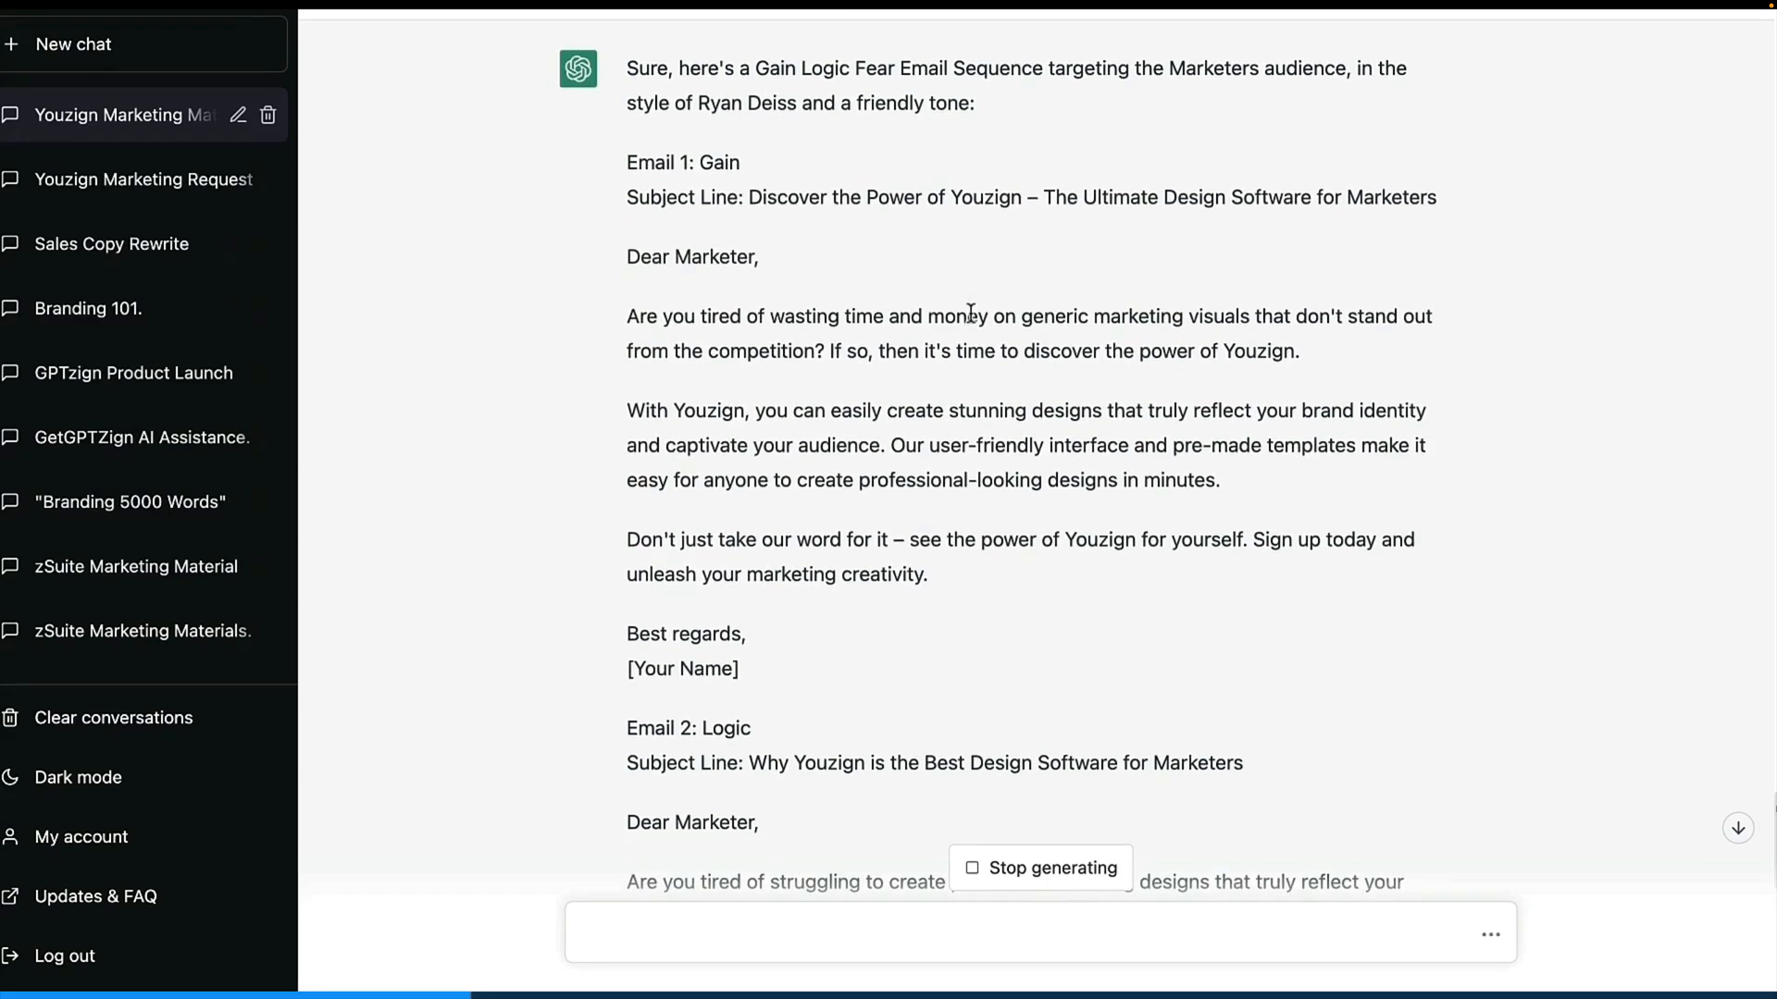
pyautogui.scroll(-10, 970, 313)
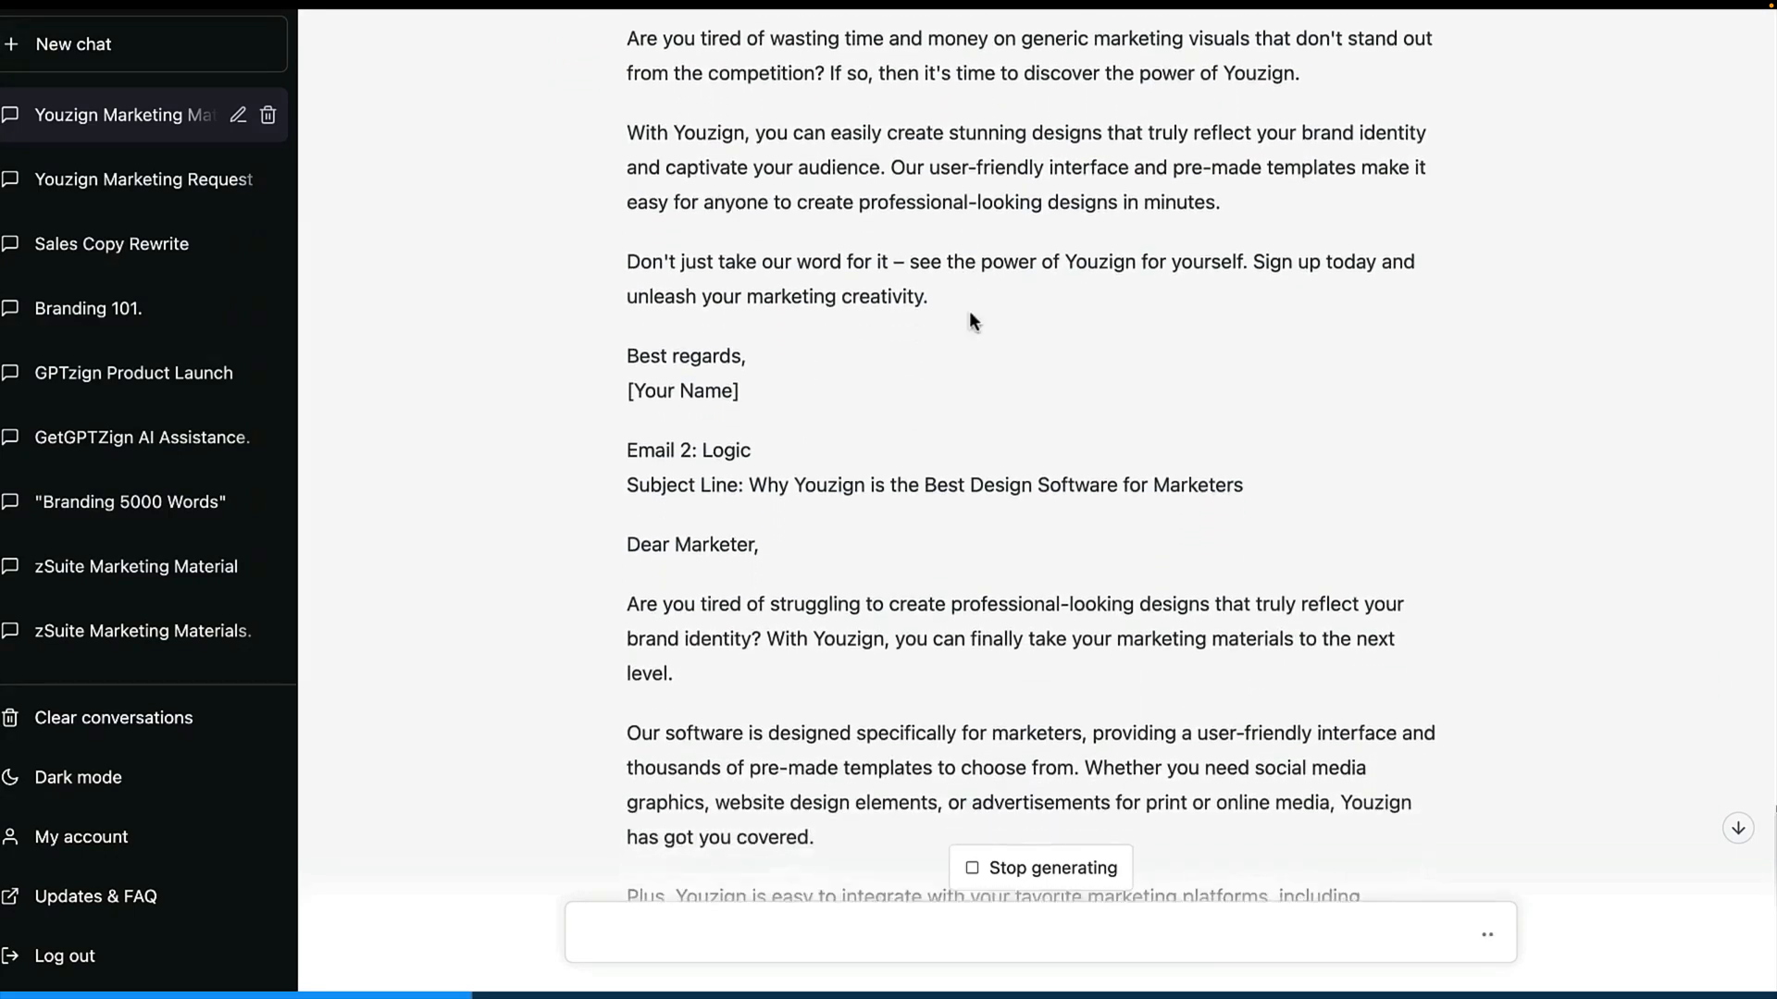
pyautogui.scroll(-8, 909, 418)
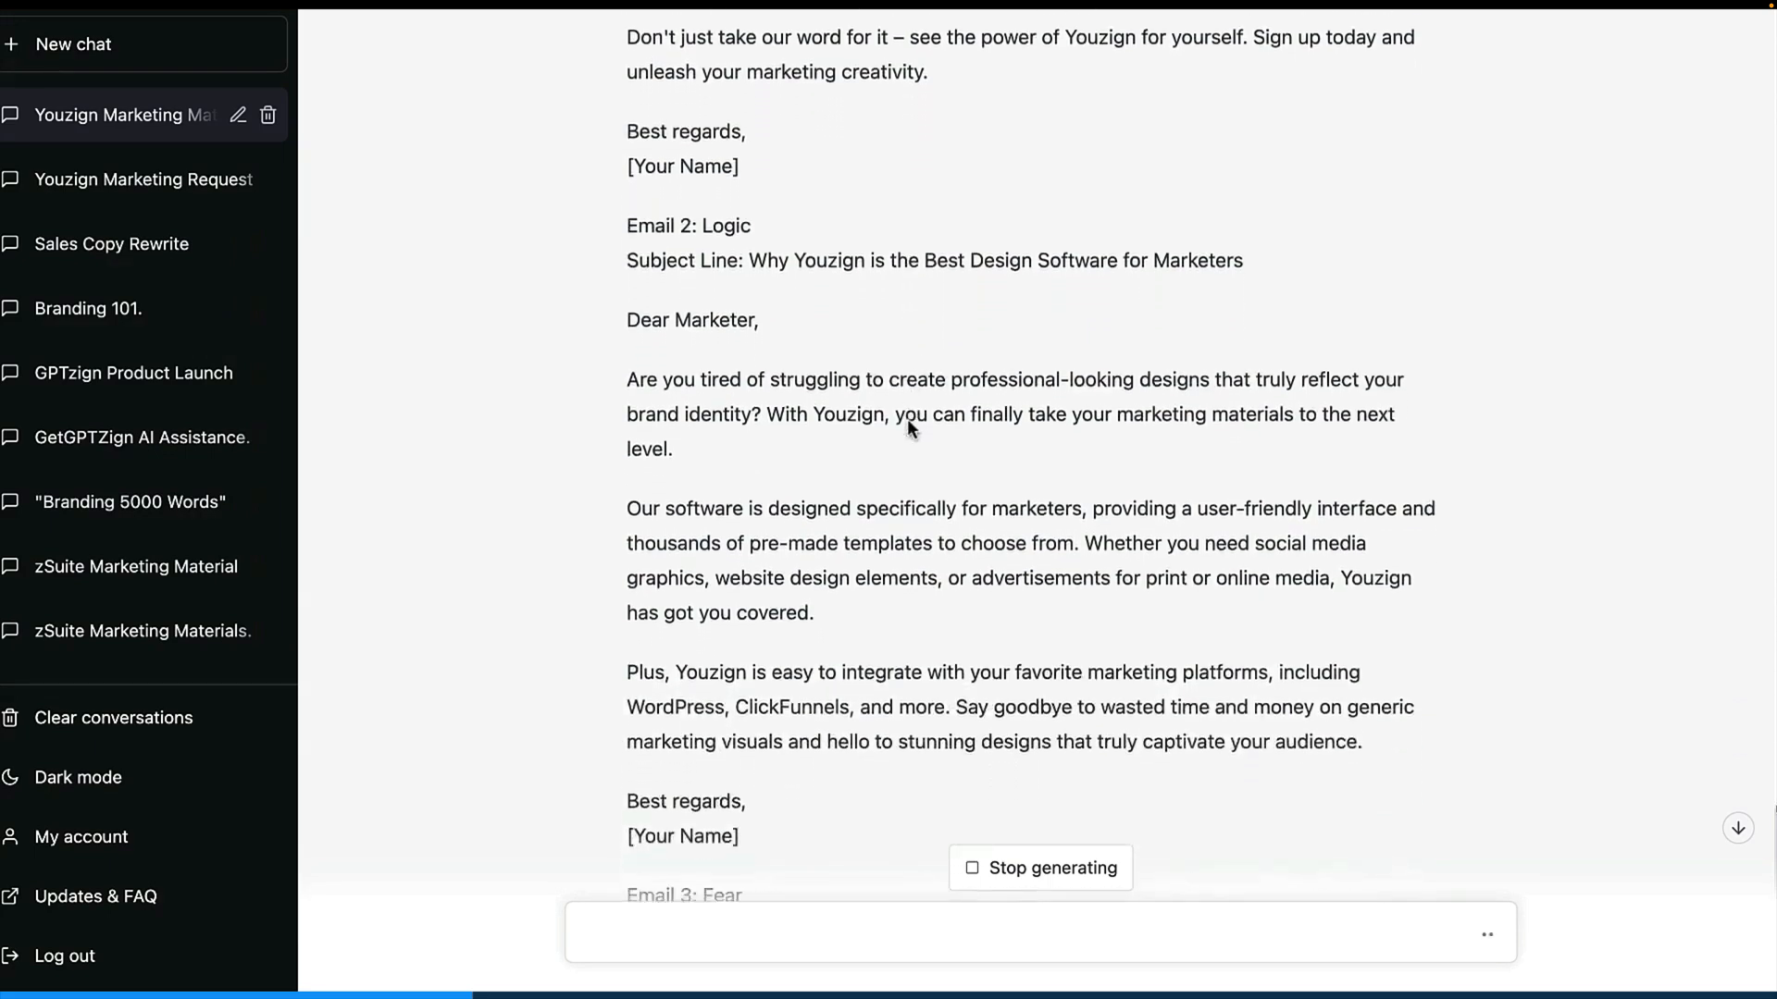
pyautogui.scroll(-19, 907, 418)
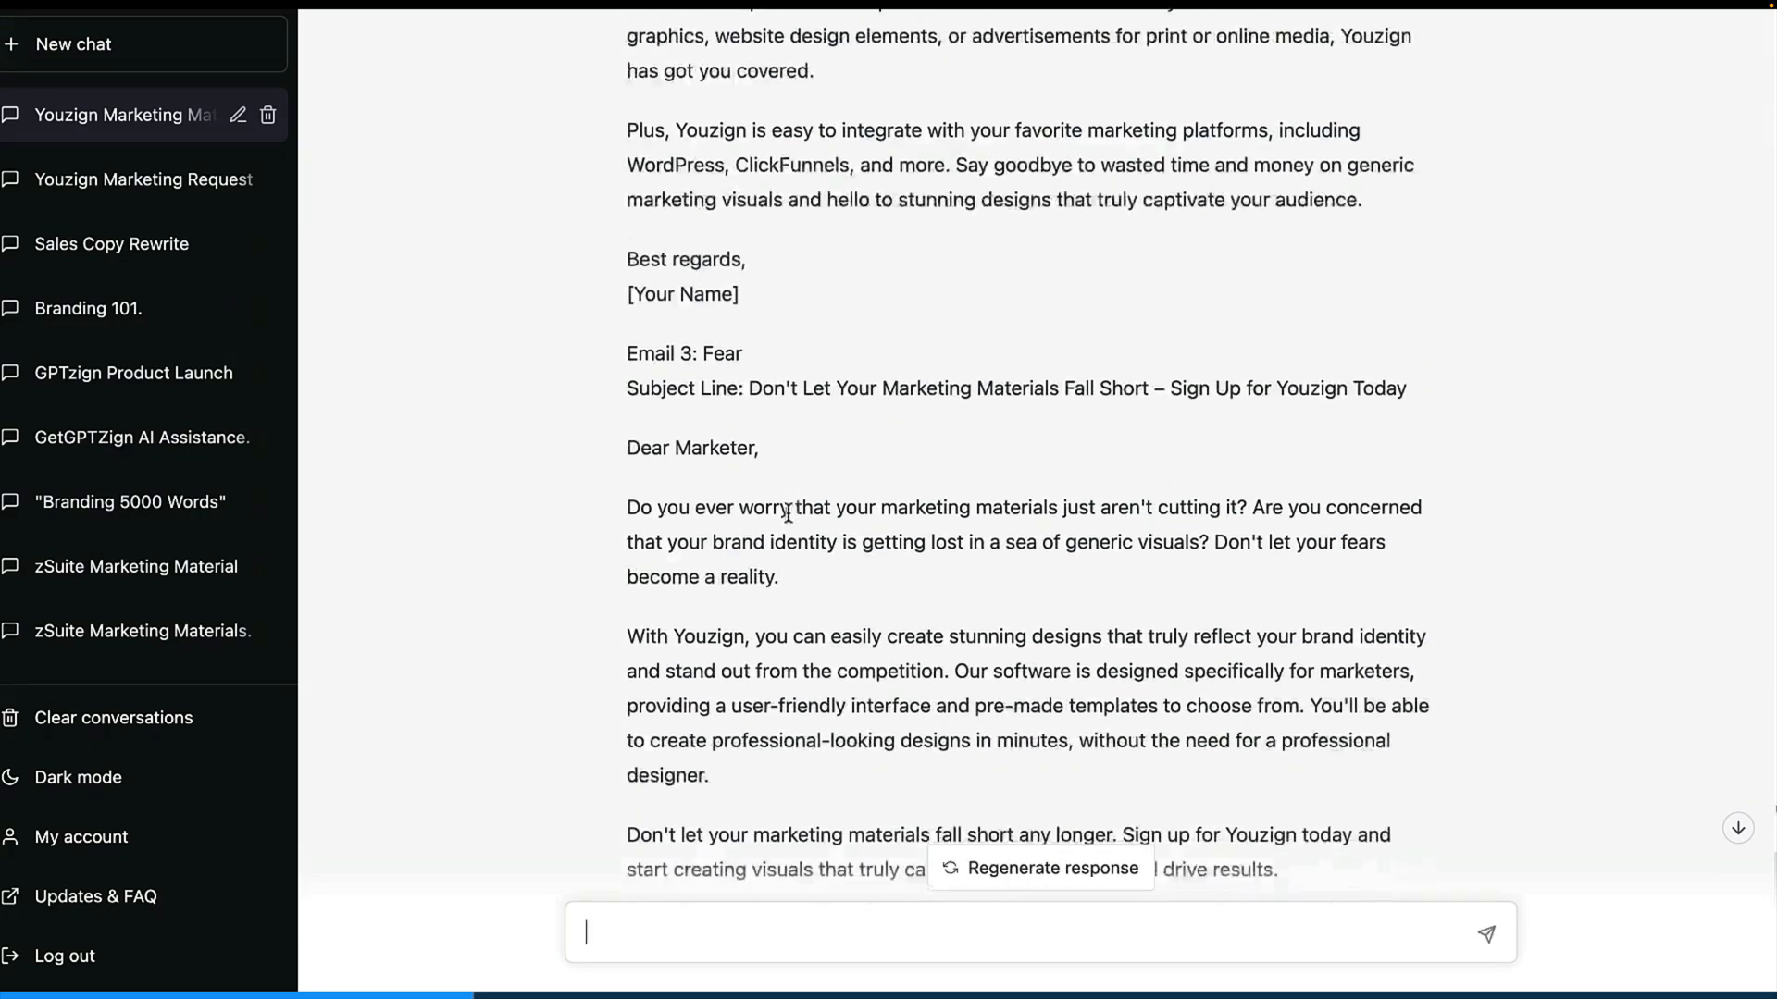
pyautogui.scroll(-5, 787, 510)
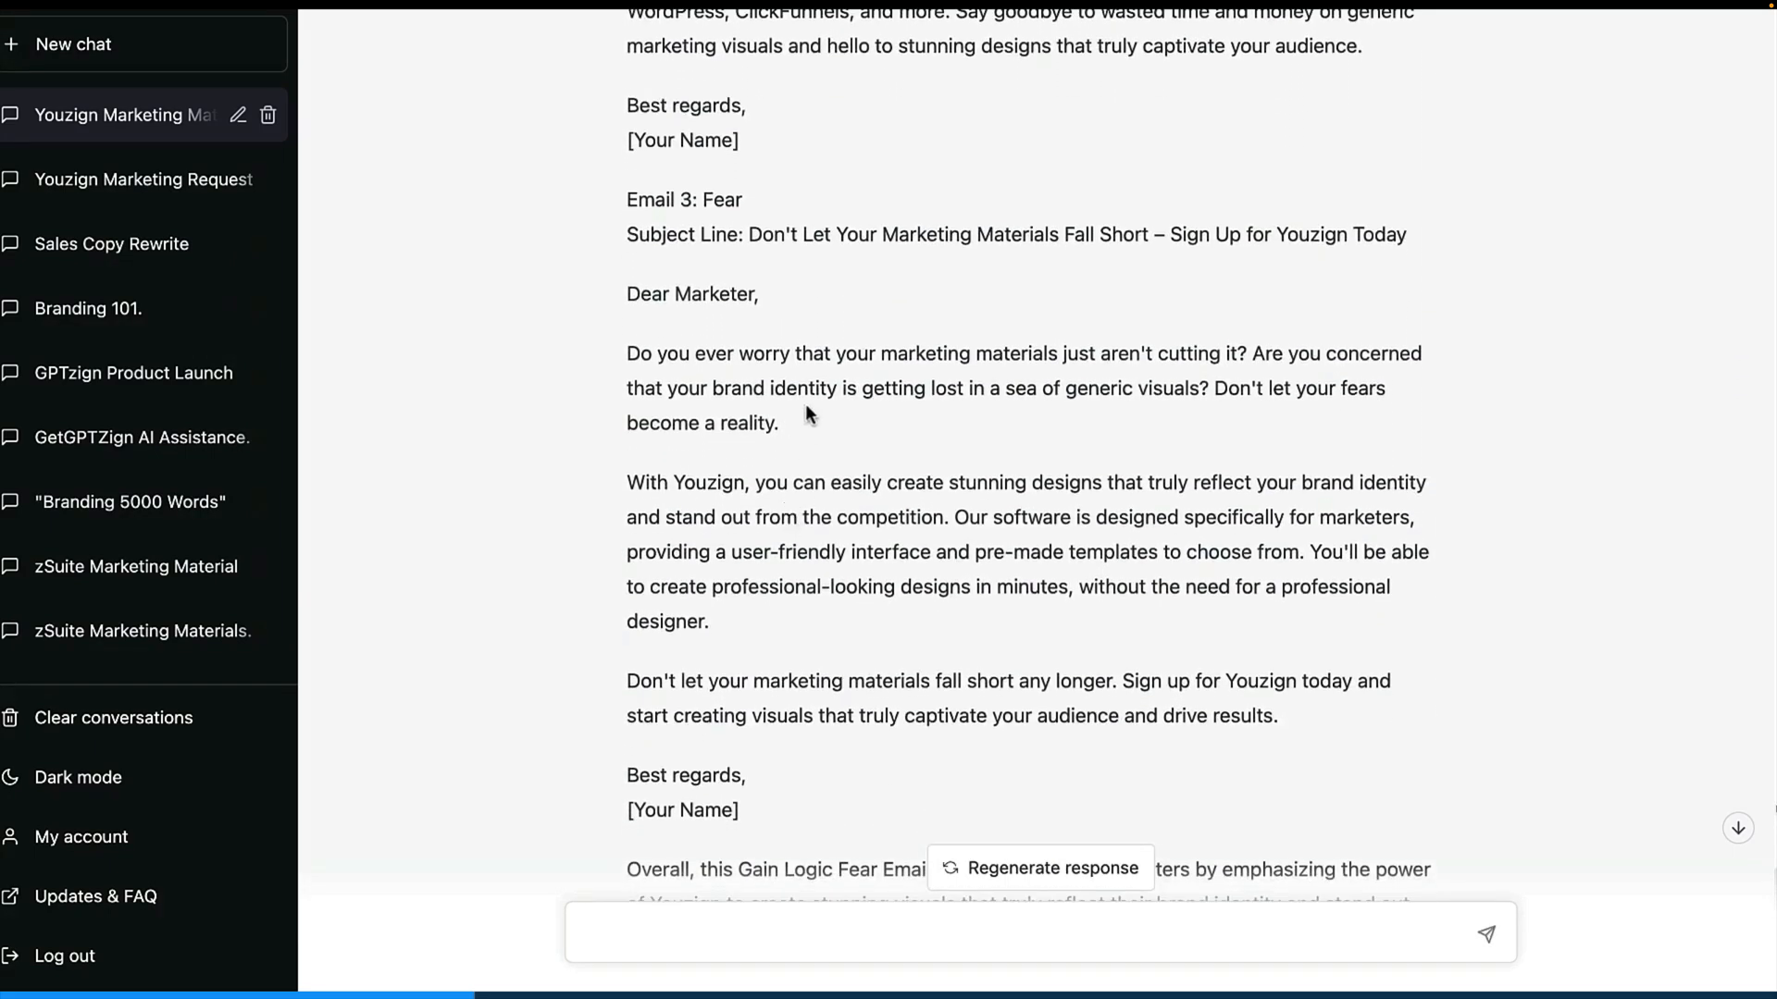
pyautogui.scroll(-2, 802, 400)
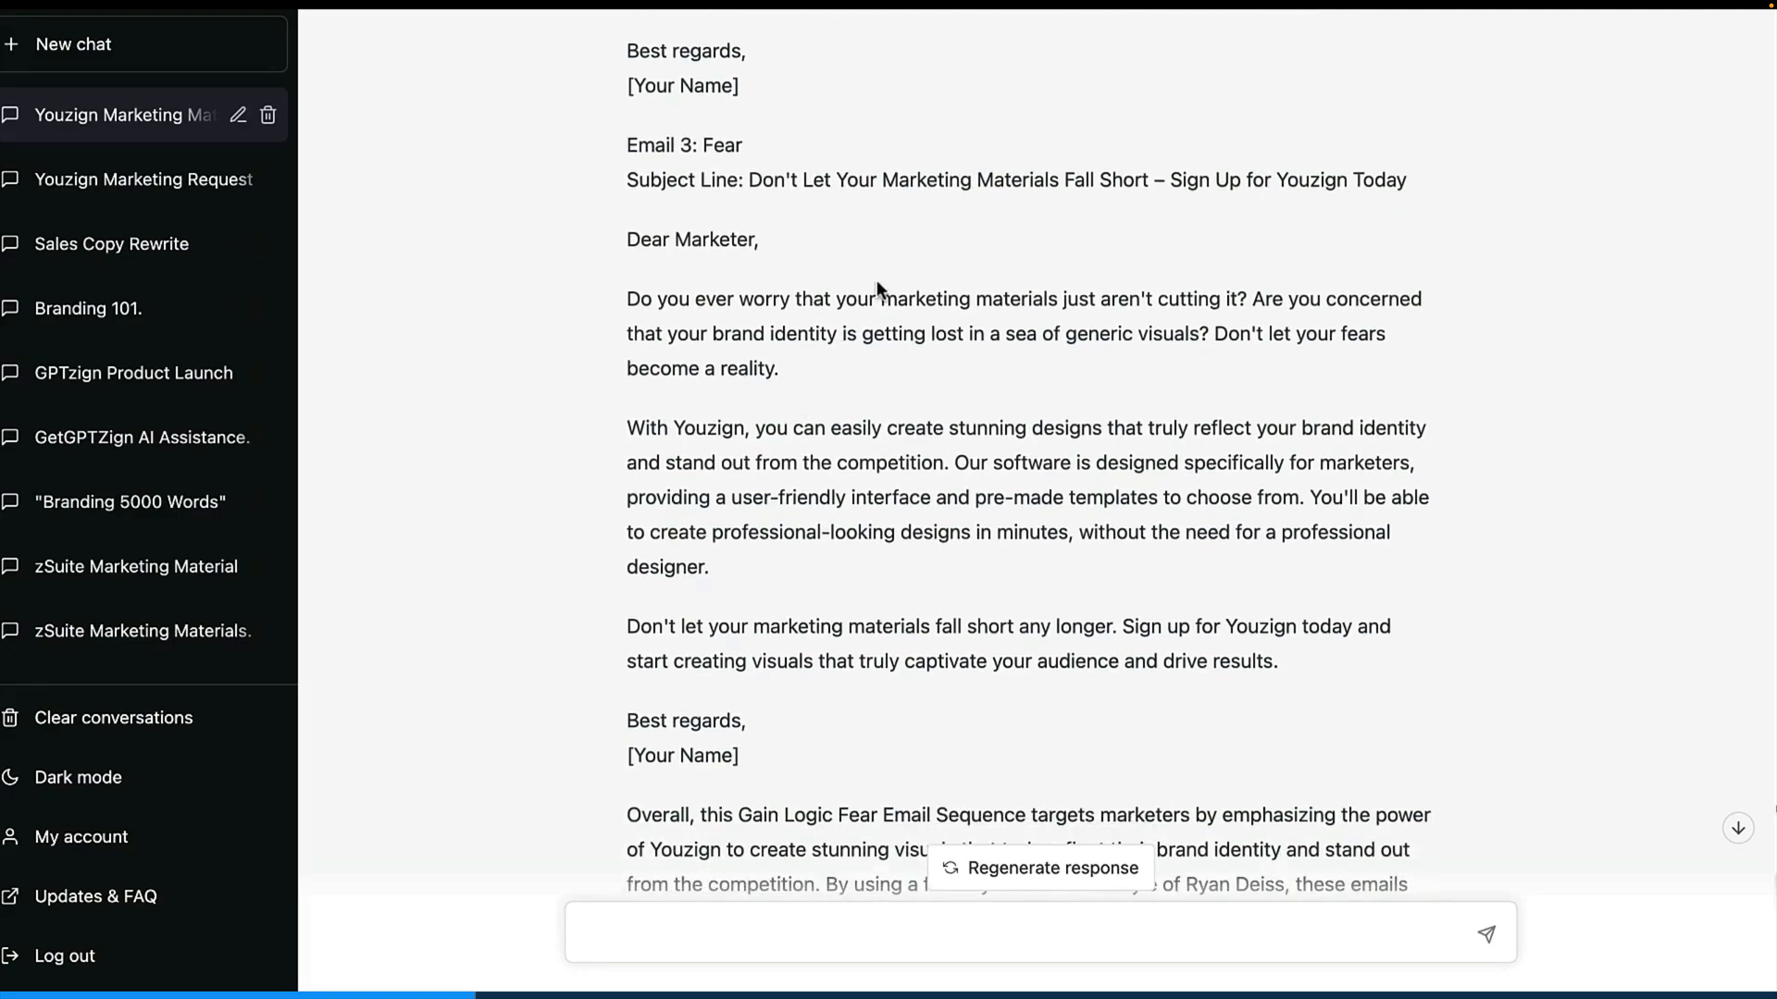
pyautogui.scroll(-9, 875, 279)
# Go back to the Gain email and highlight its subject line, greeting and opening sentences.
pyautogui.scroll(20, 875, 287)
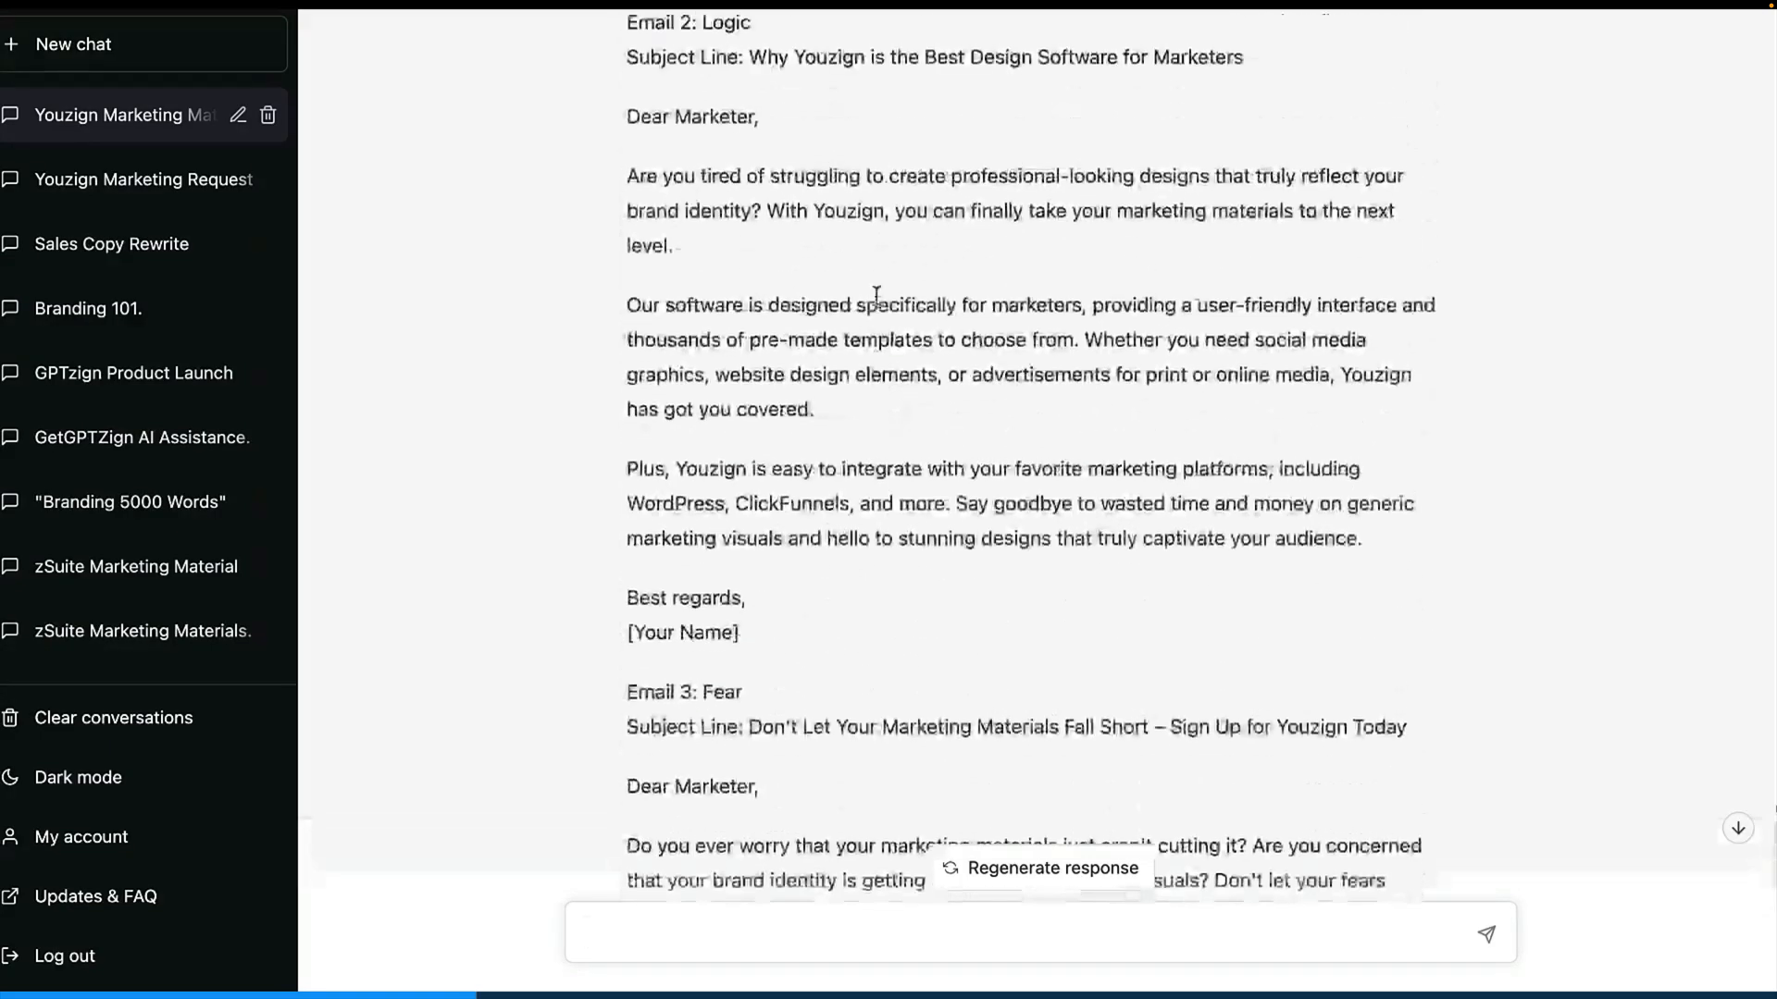
pyautogui.scroll(15, 876, 294)
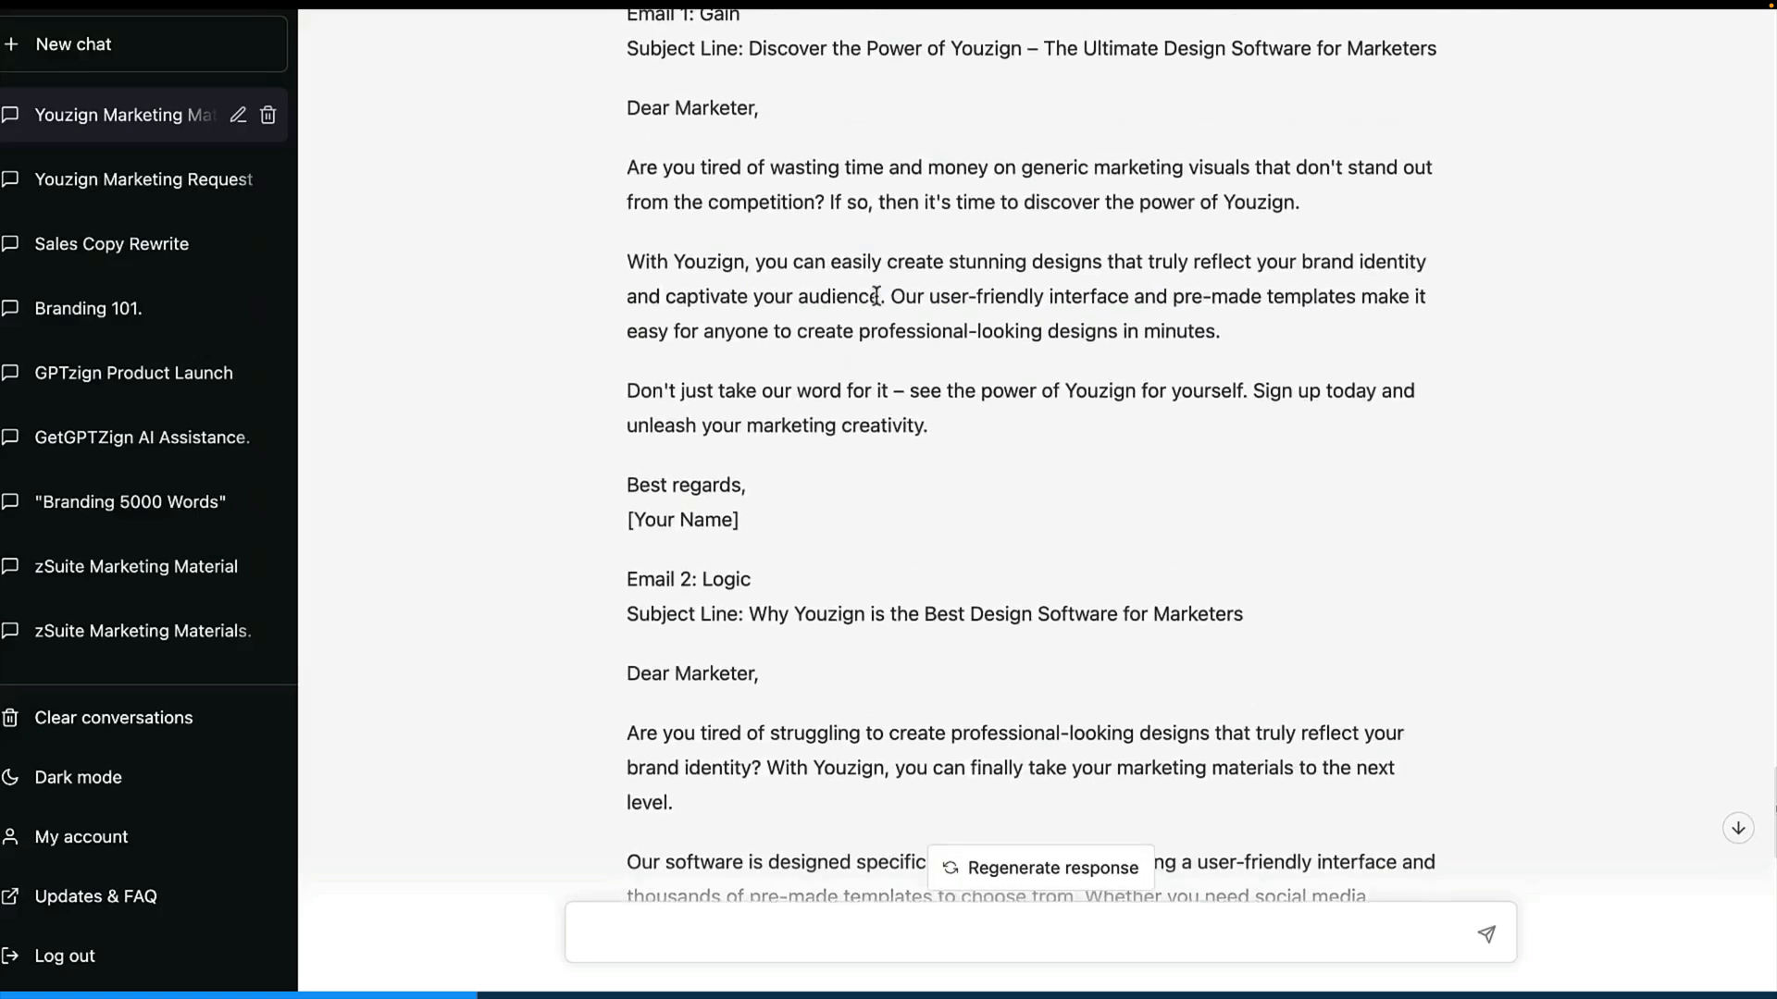
pyautogui.scroll(3, 876, 296)
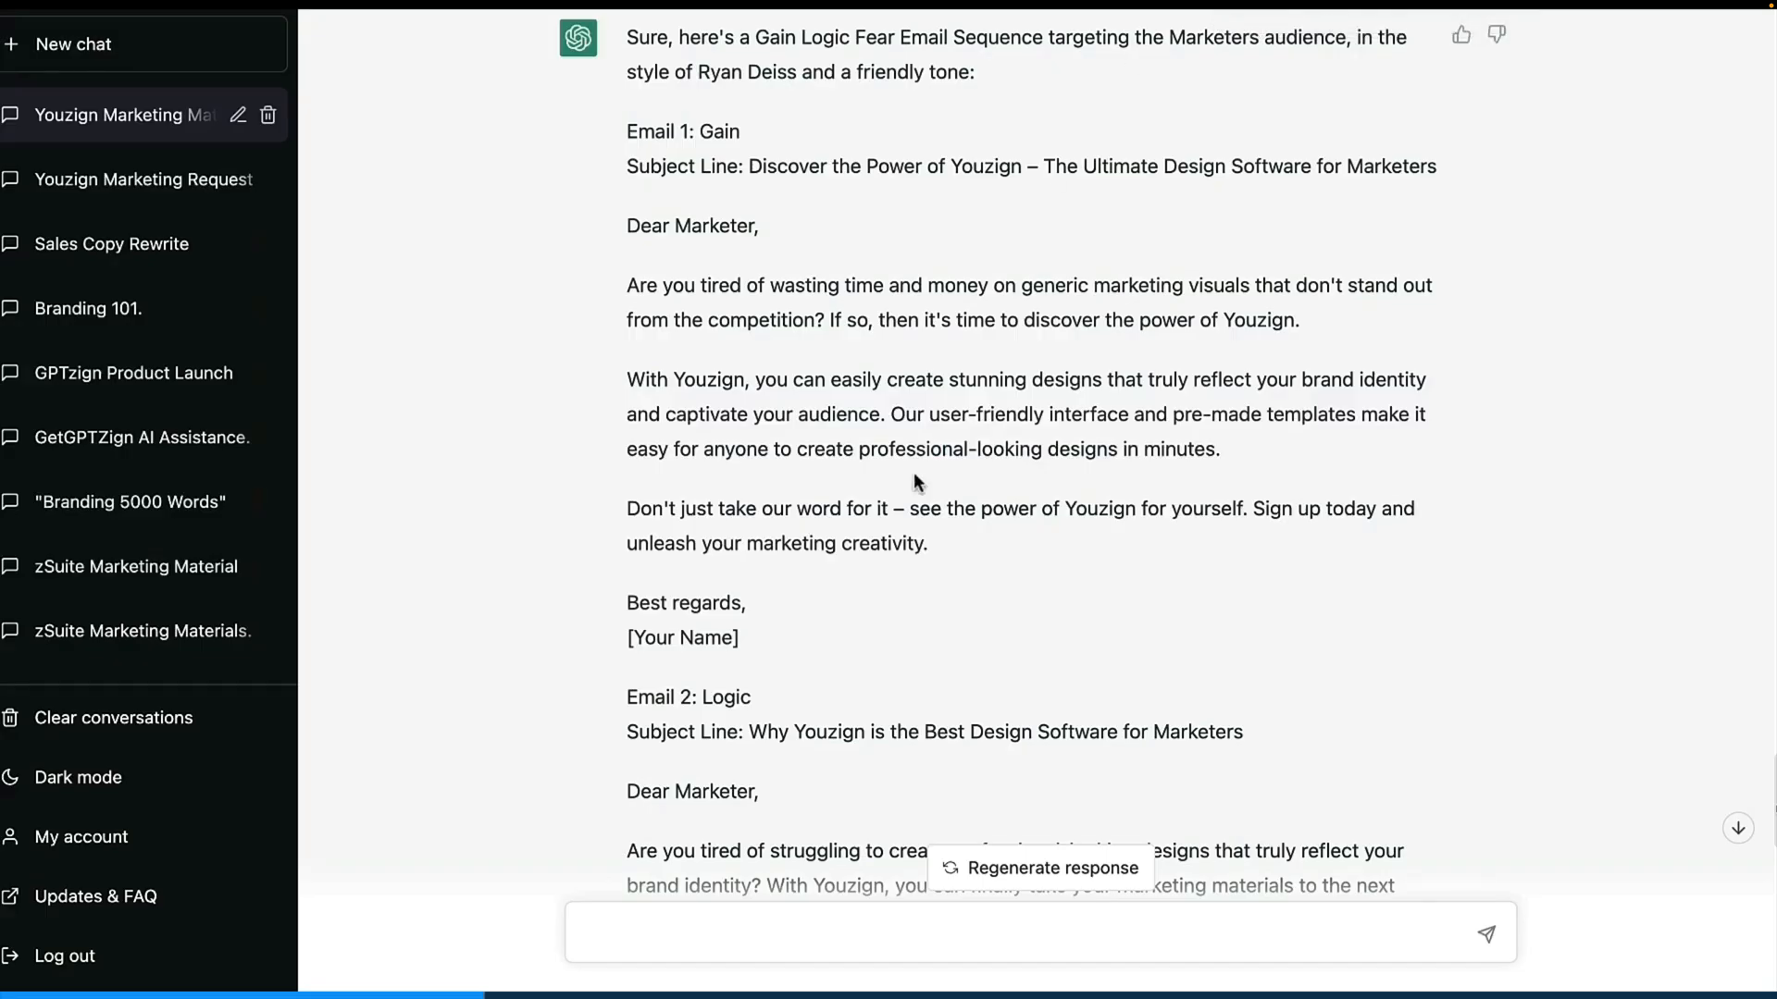
pyautogui.scroll(1, 914, 475)
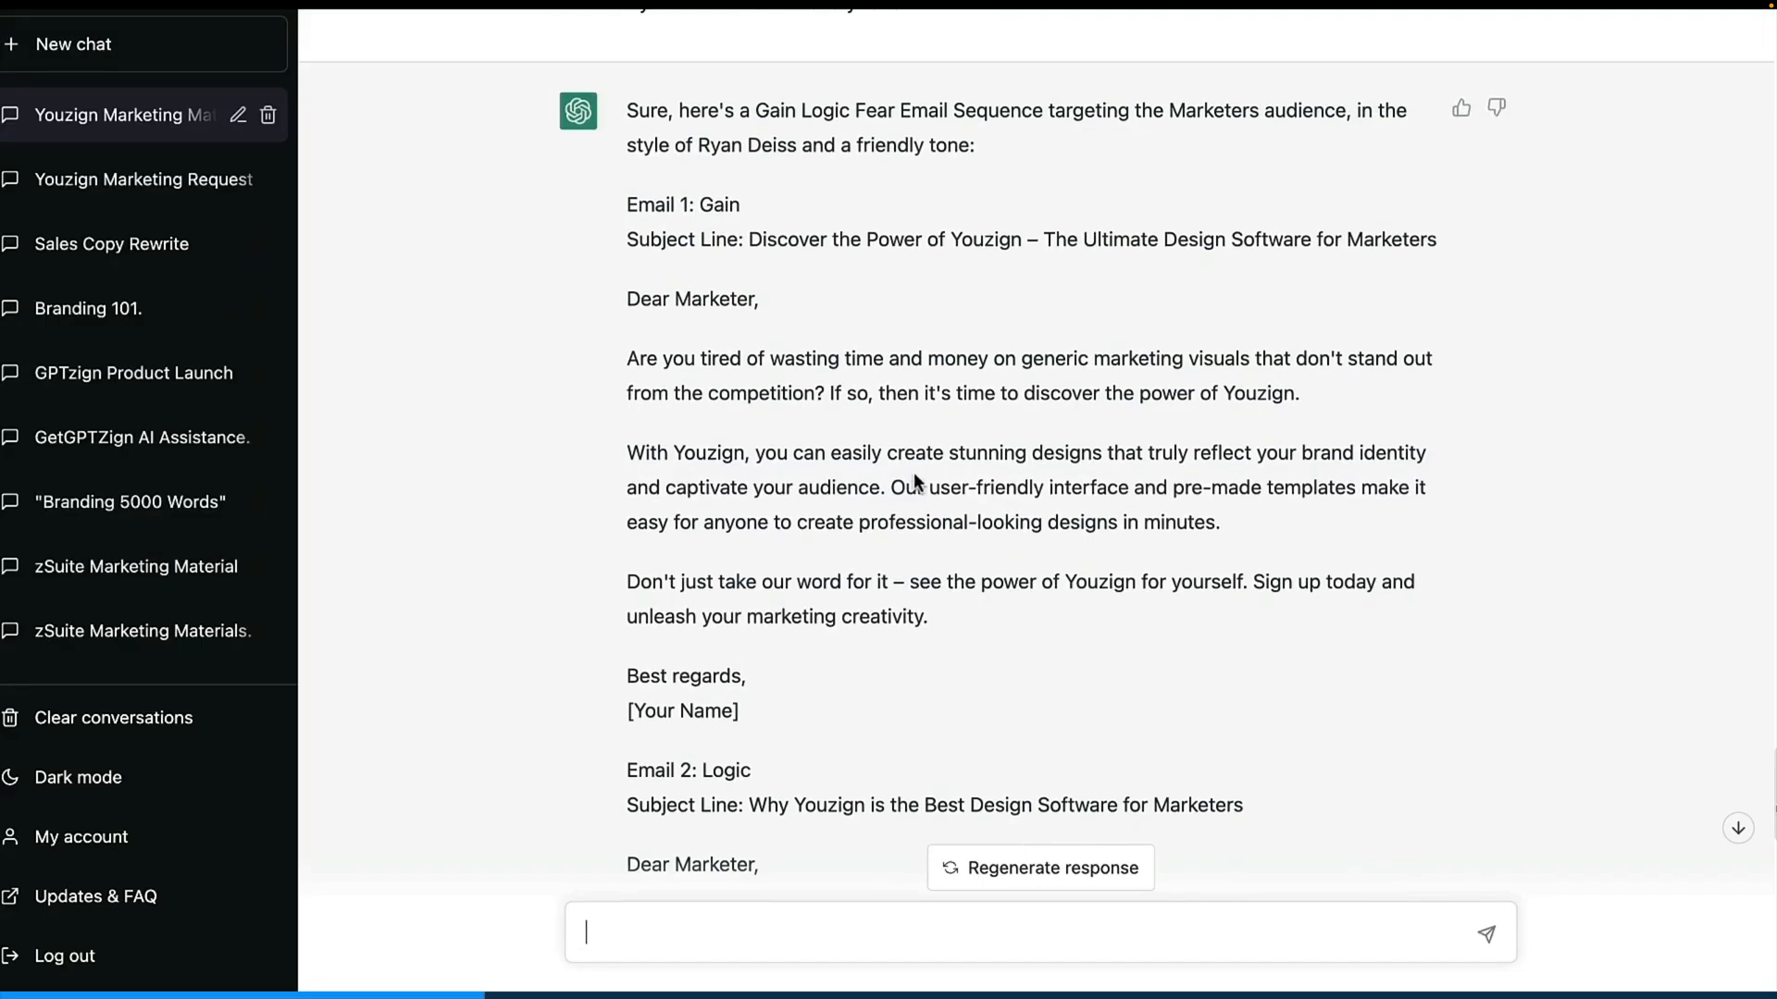
pyautogui.scroll(-2, 885, 277)
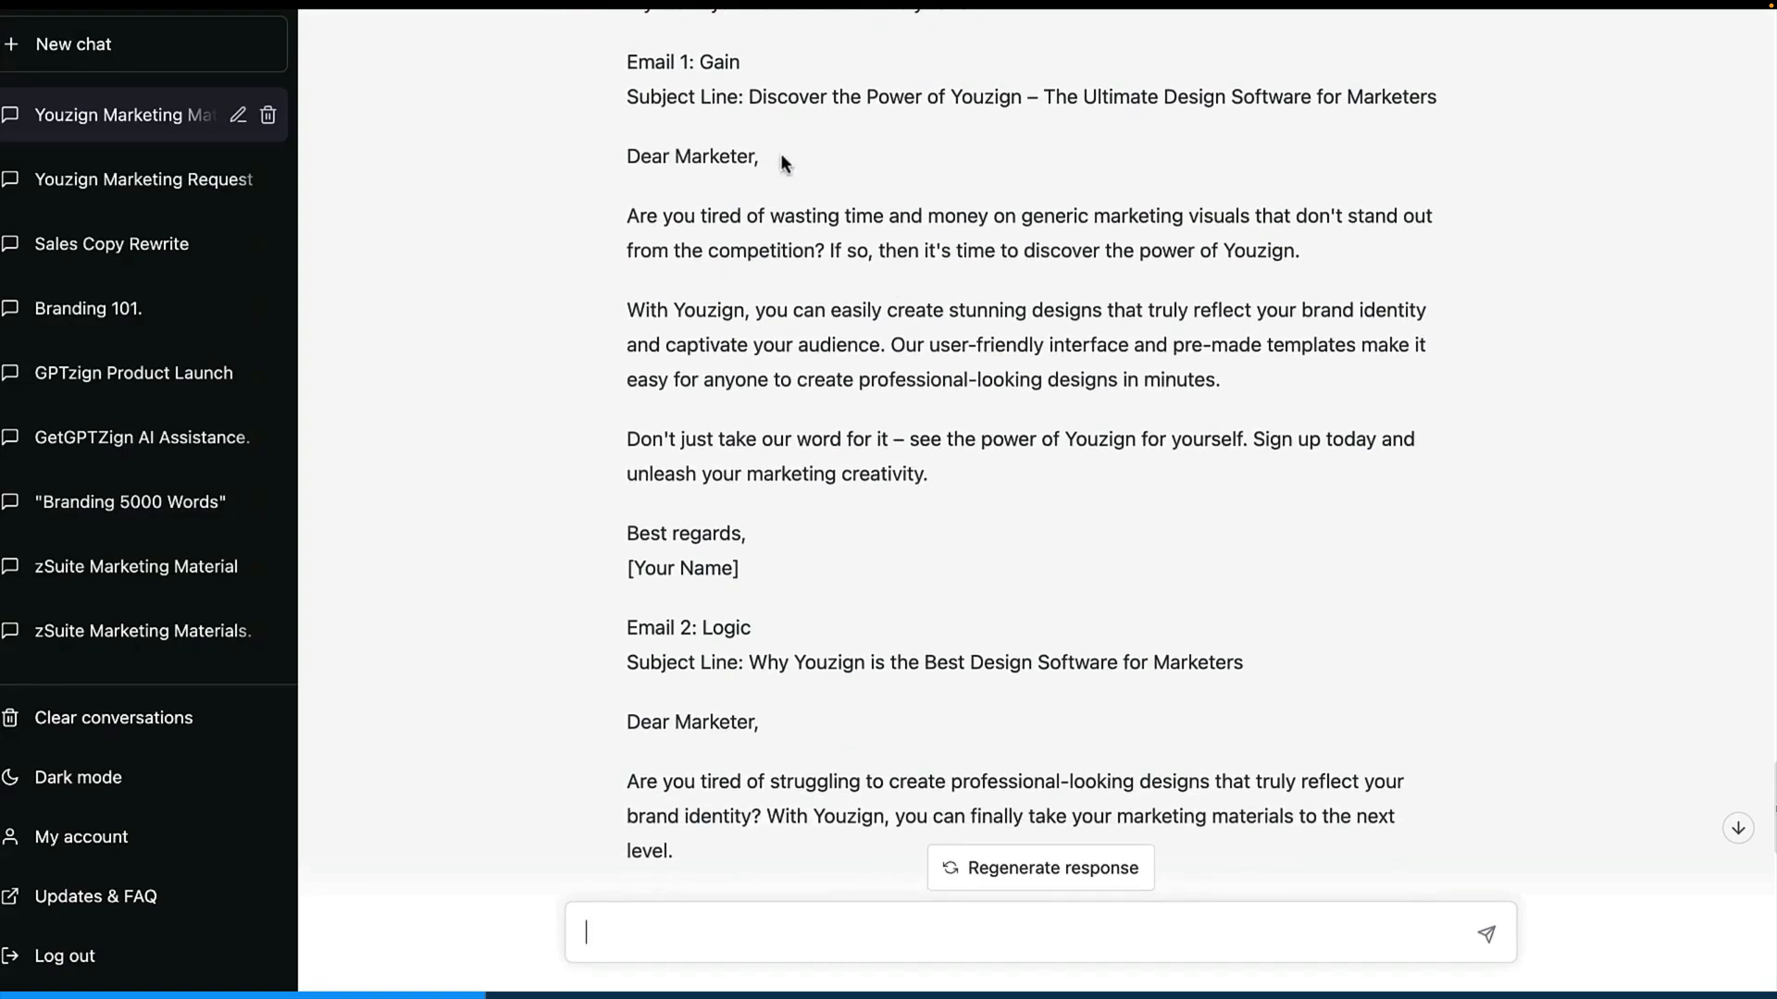
pyautogui.moveTo(637, 72); pyautogui.dragTo(888, 236)
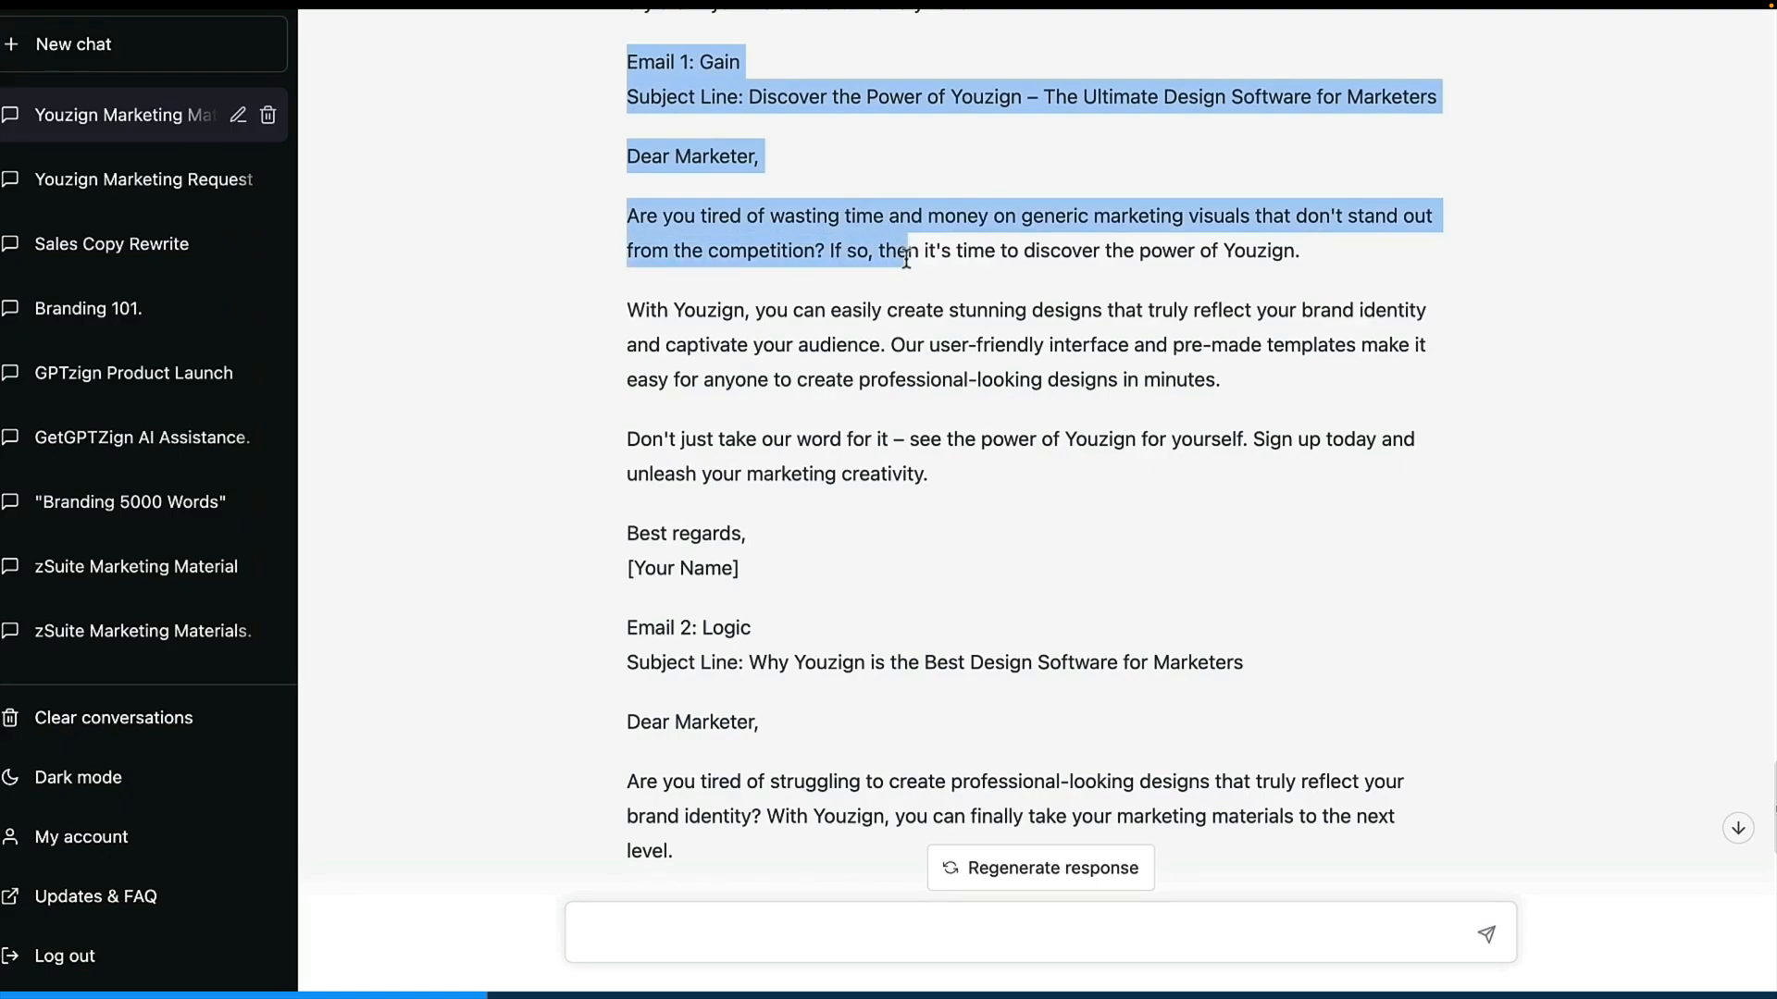
# Return to the start of the chat and highlight the campaign brief with product, target, style and tone.
pyautogui.scroll(20, 906, 259)
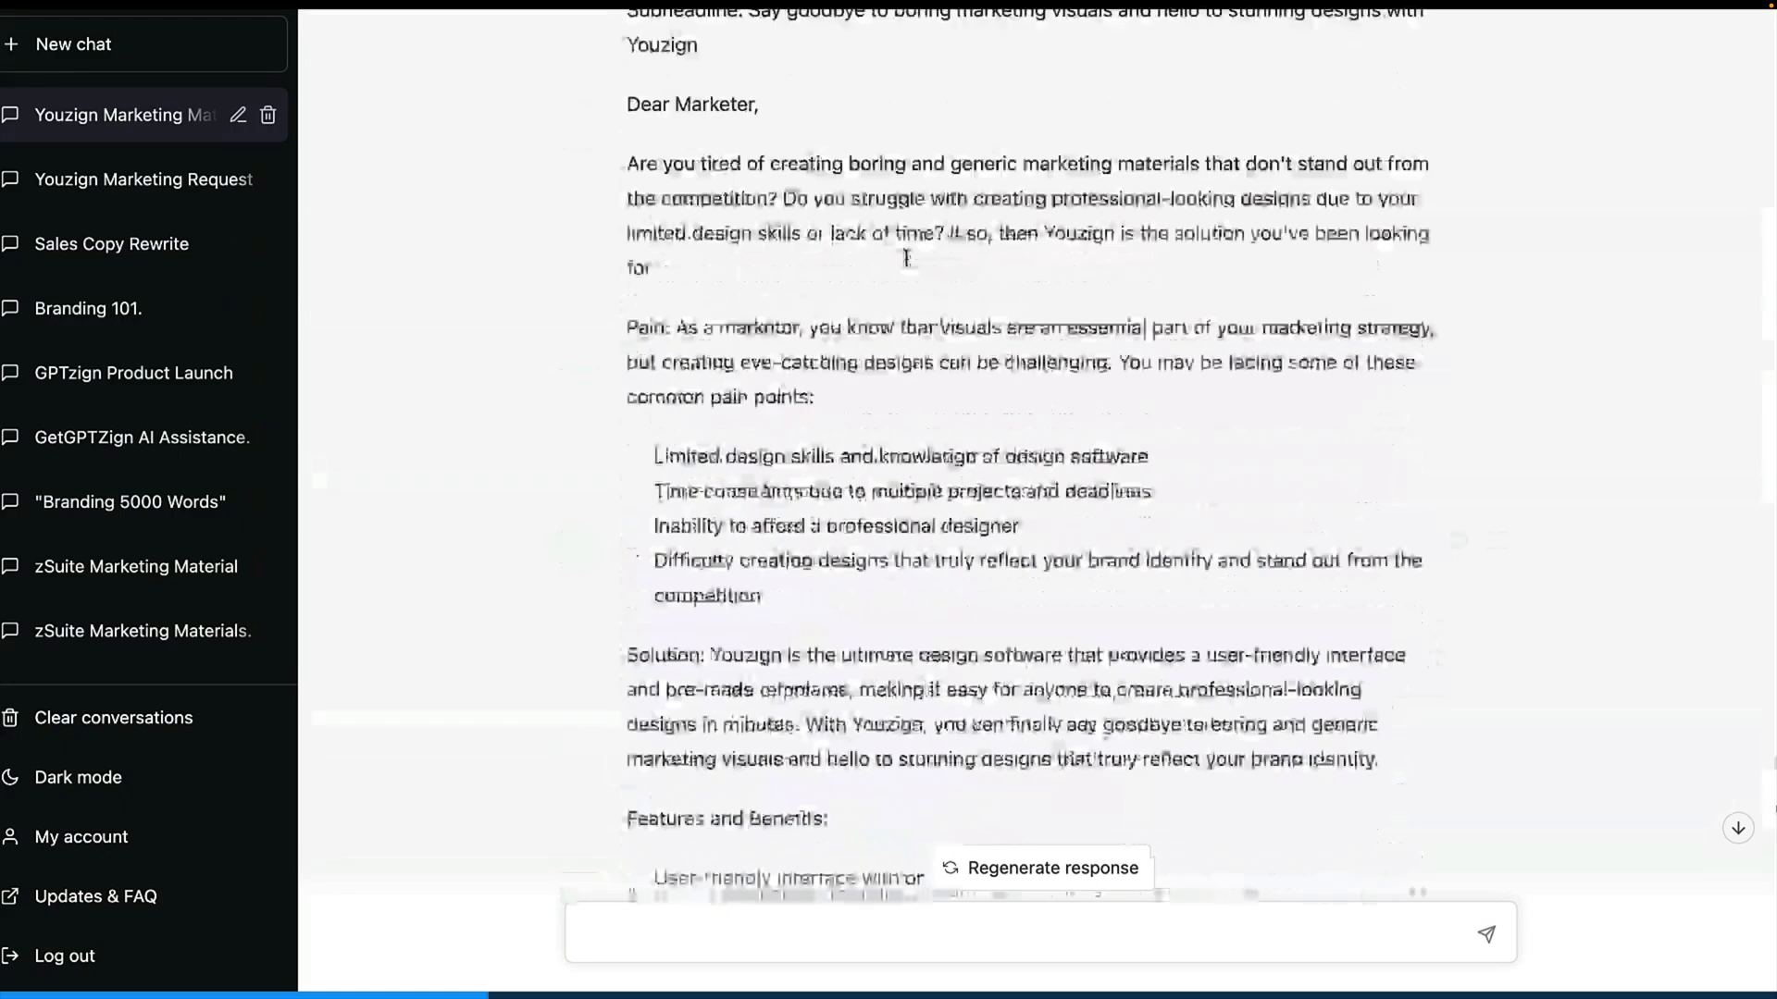
pyautogui.scroll(20, 906, 259)
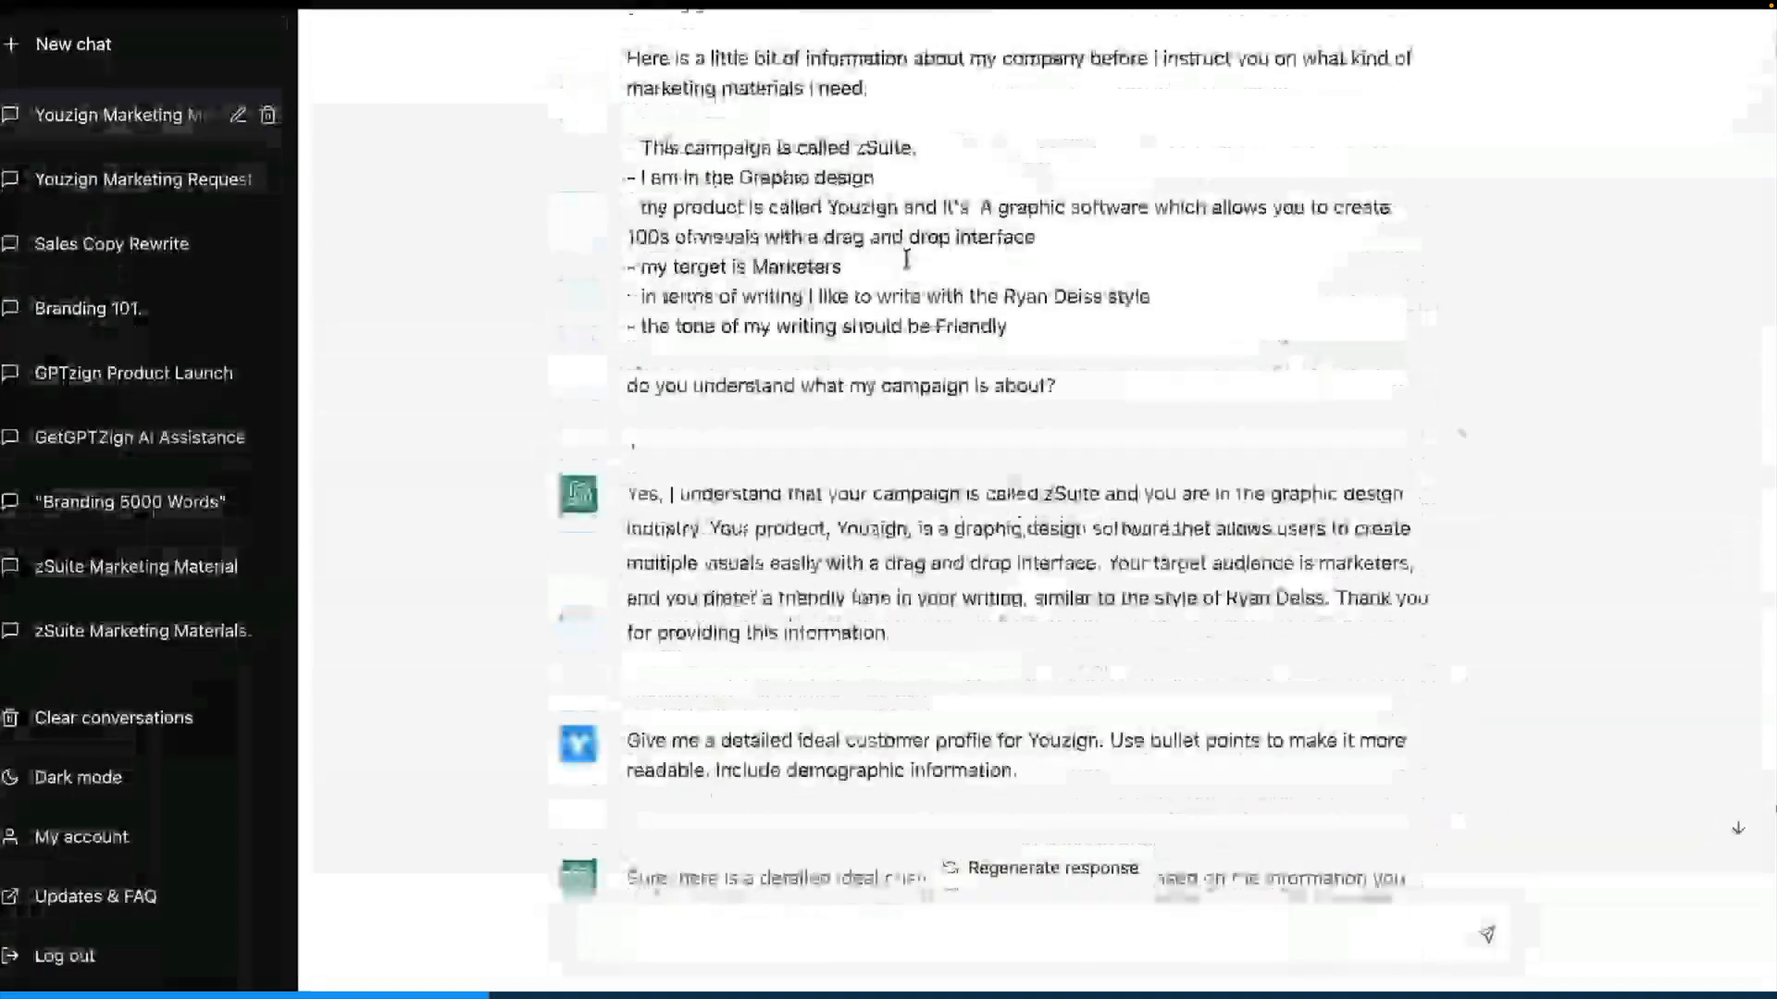
pyautogui.moveTo(633, 96); pyautogui.dragTo(1131, 513)
pyautogui.click(1125, 587)
pyautogui.moveTo(1122, 583); pyautogui.dragTo(662, 162)
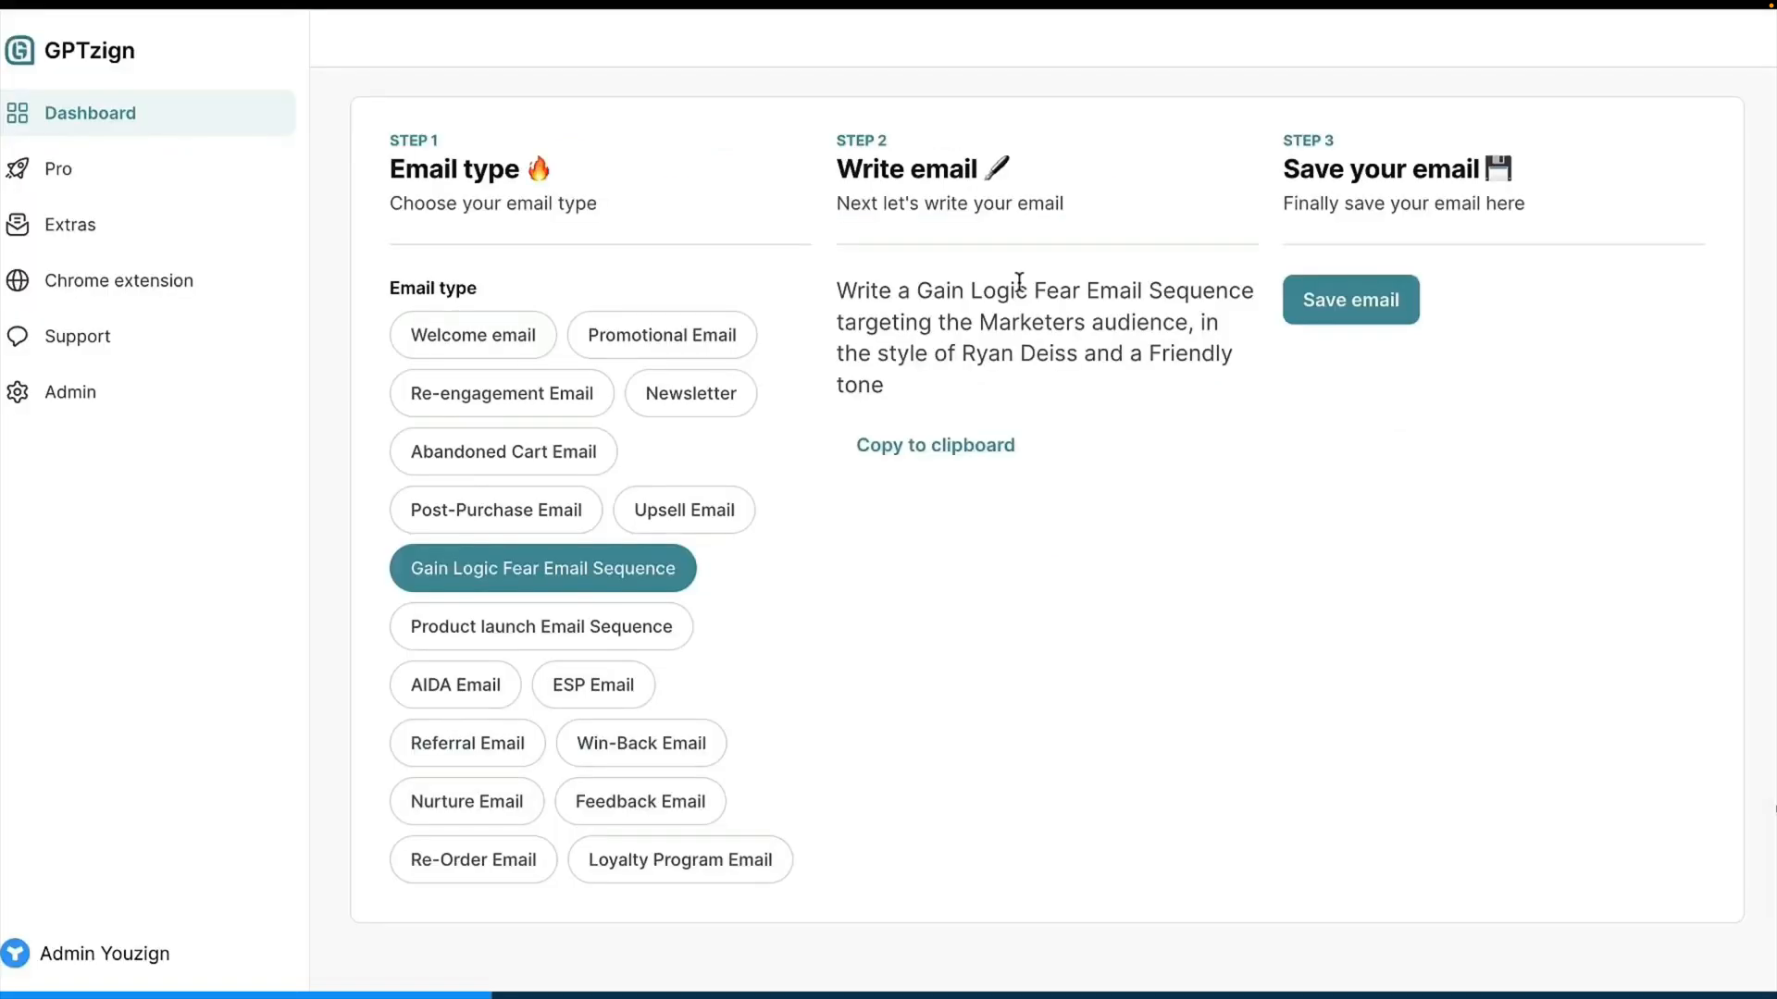
# Switch to GPTzign, open the Youzign campaign's SEO project and look over its asset types.
pyautogui.scroll(6, 1018, 279)
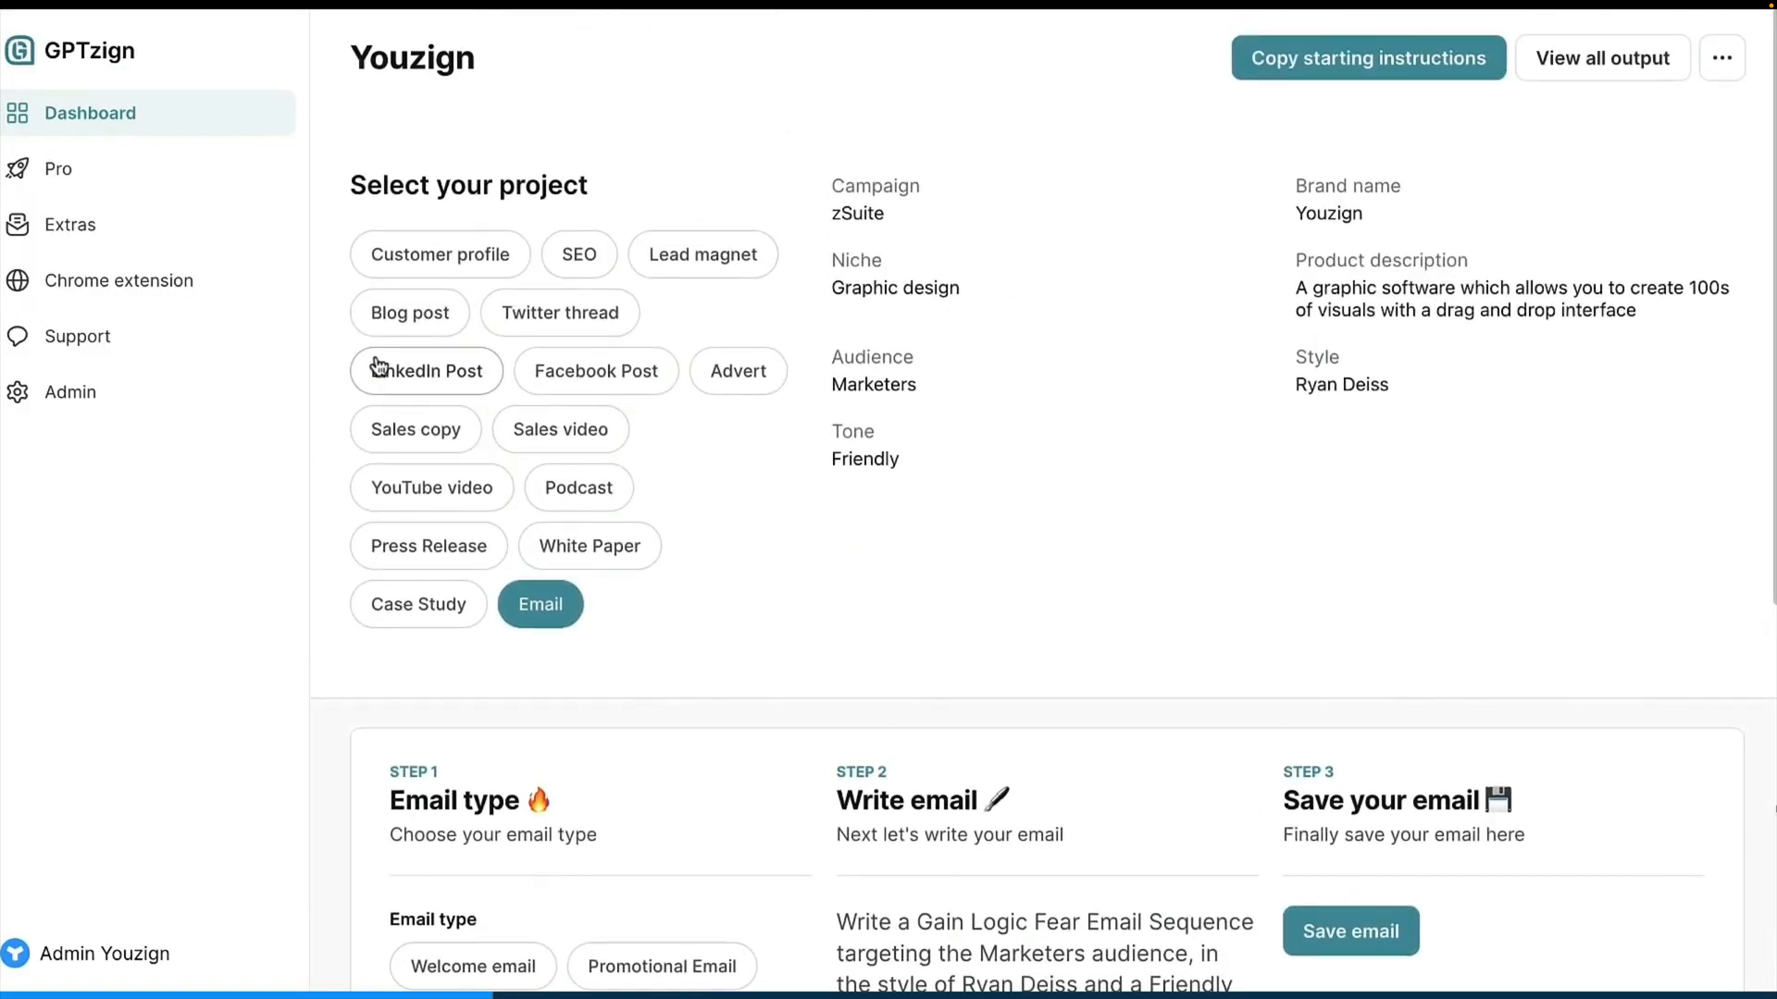
pyautogui.click(593, 259)
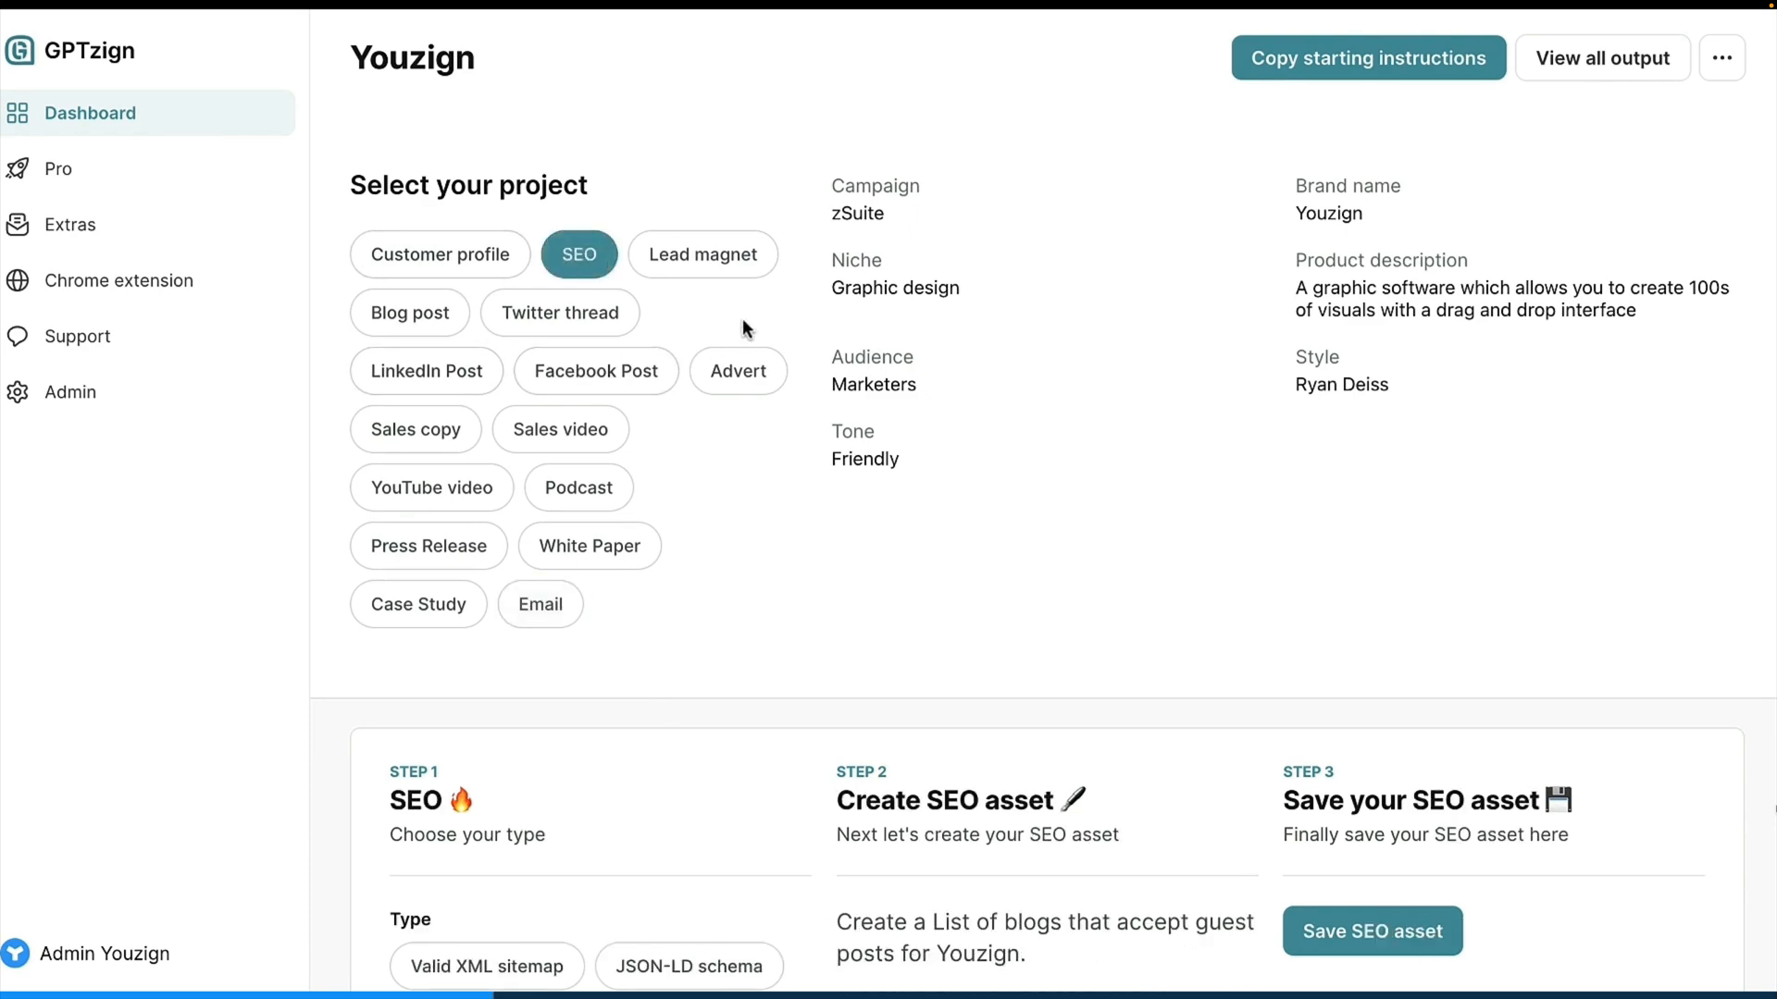
pyautogui.scroll(-4, 654, 535)
pyautogui.scroll(4, 753, 635)
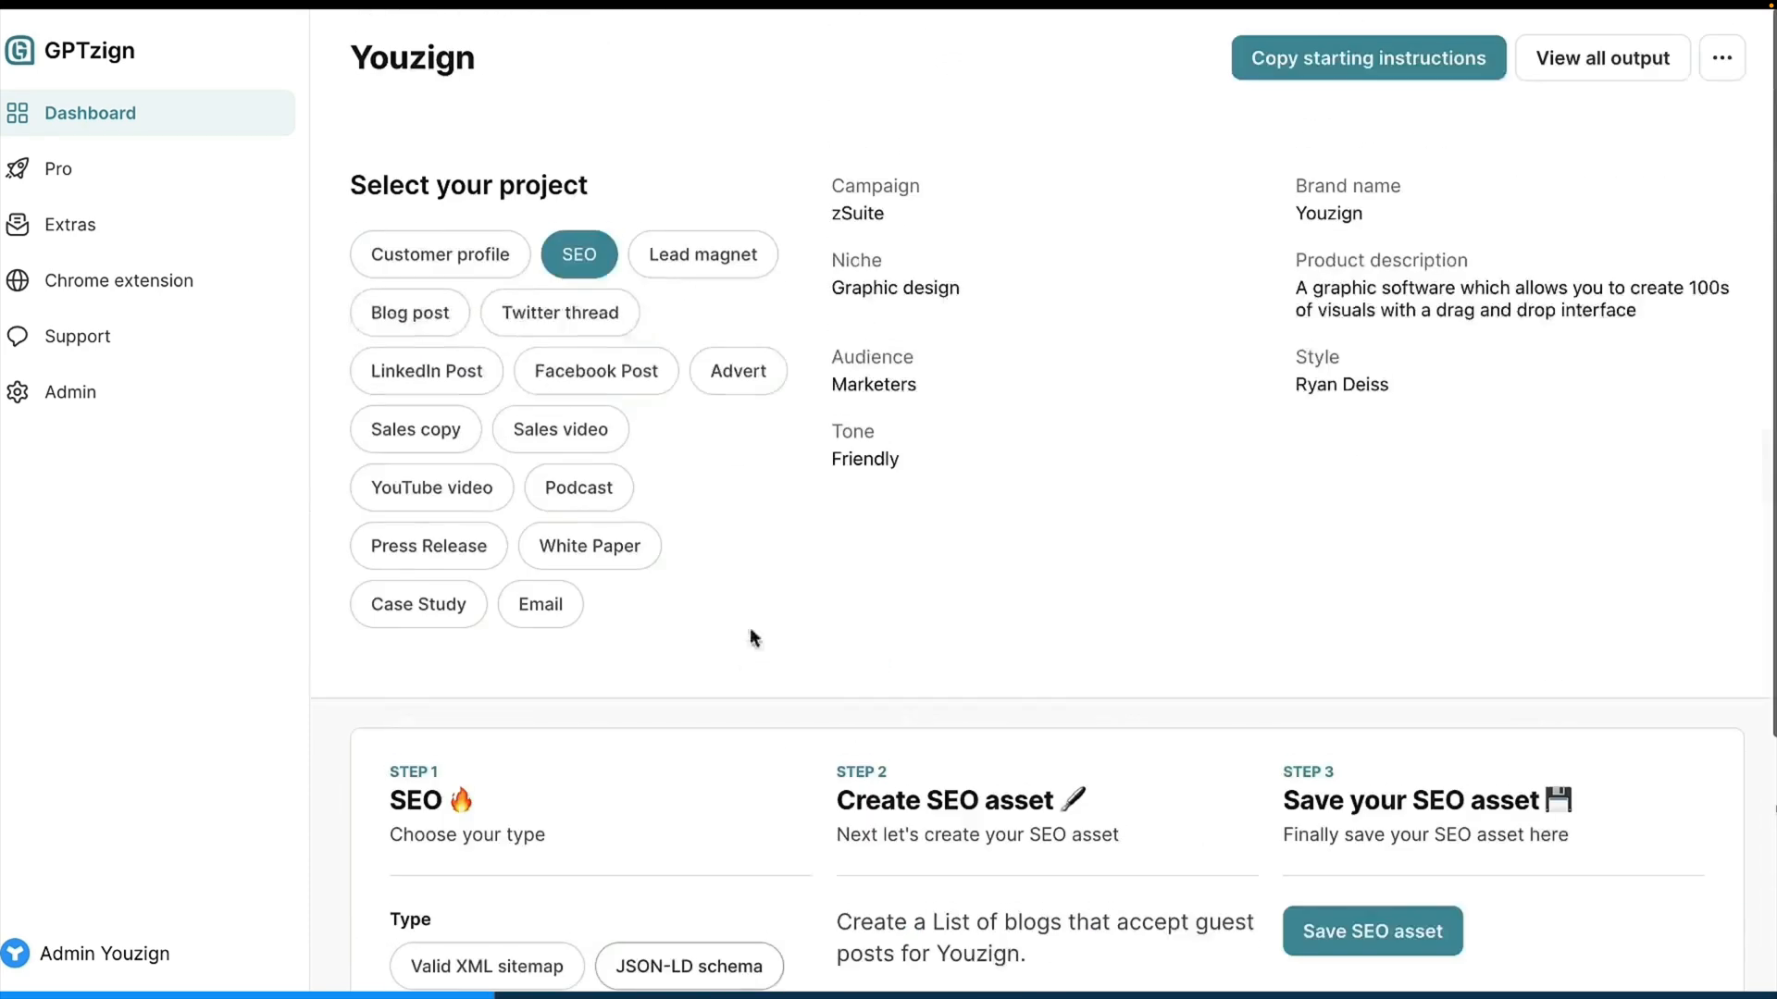
# Preview the Lead magnet, Blog post, Twitter thread, LinkedIn Post, Facebook Post and Advert projects one after another.
pyautogui.click(675, 269)
pyautogui.click(412, 316)
pyautogui.click(553, 324)
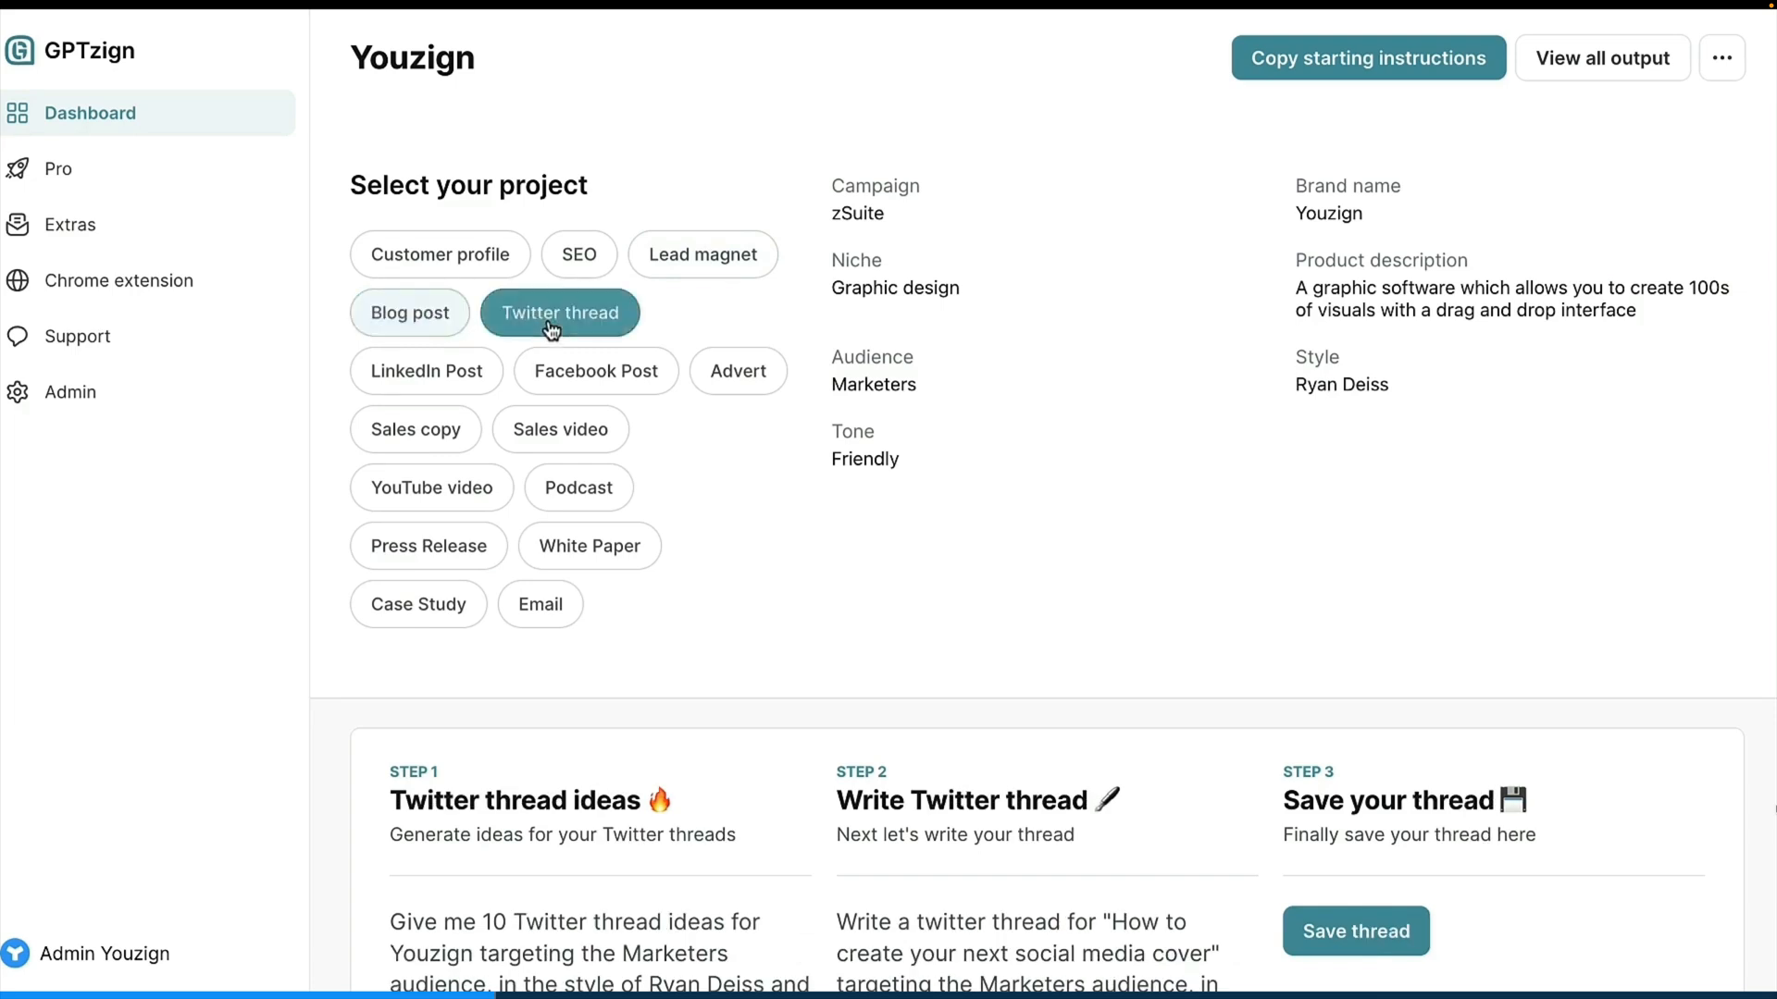
pyautogui.click(452, 384)
pyautogui.click(583, 381)
pyautogui.click(752, 375)
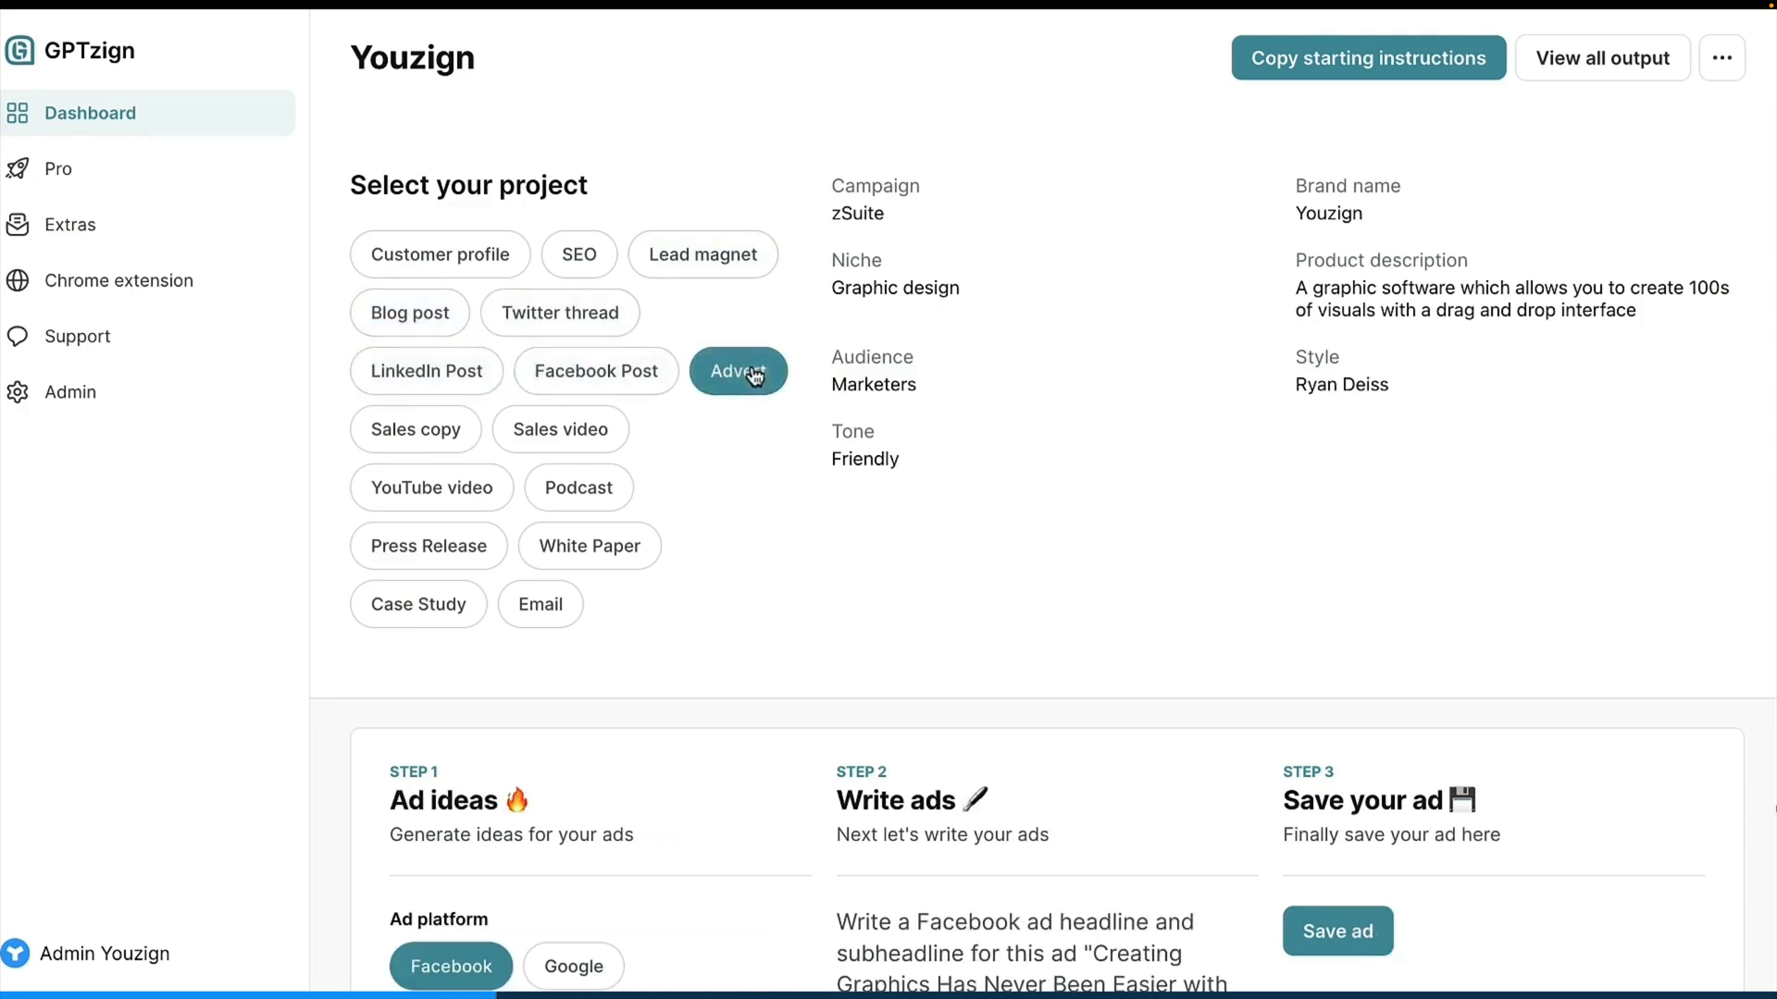
# Preview the Sales copy, Sales video, YouTube video, Podcast, Press Release, White Paper, Case Study and Email projects one after another.
pyautogui.scroll(-2, 587, 486)
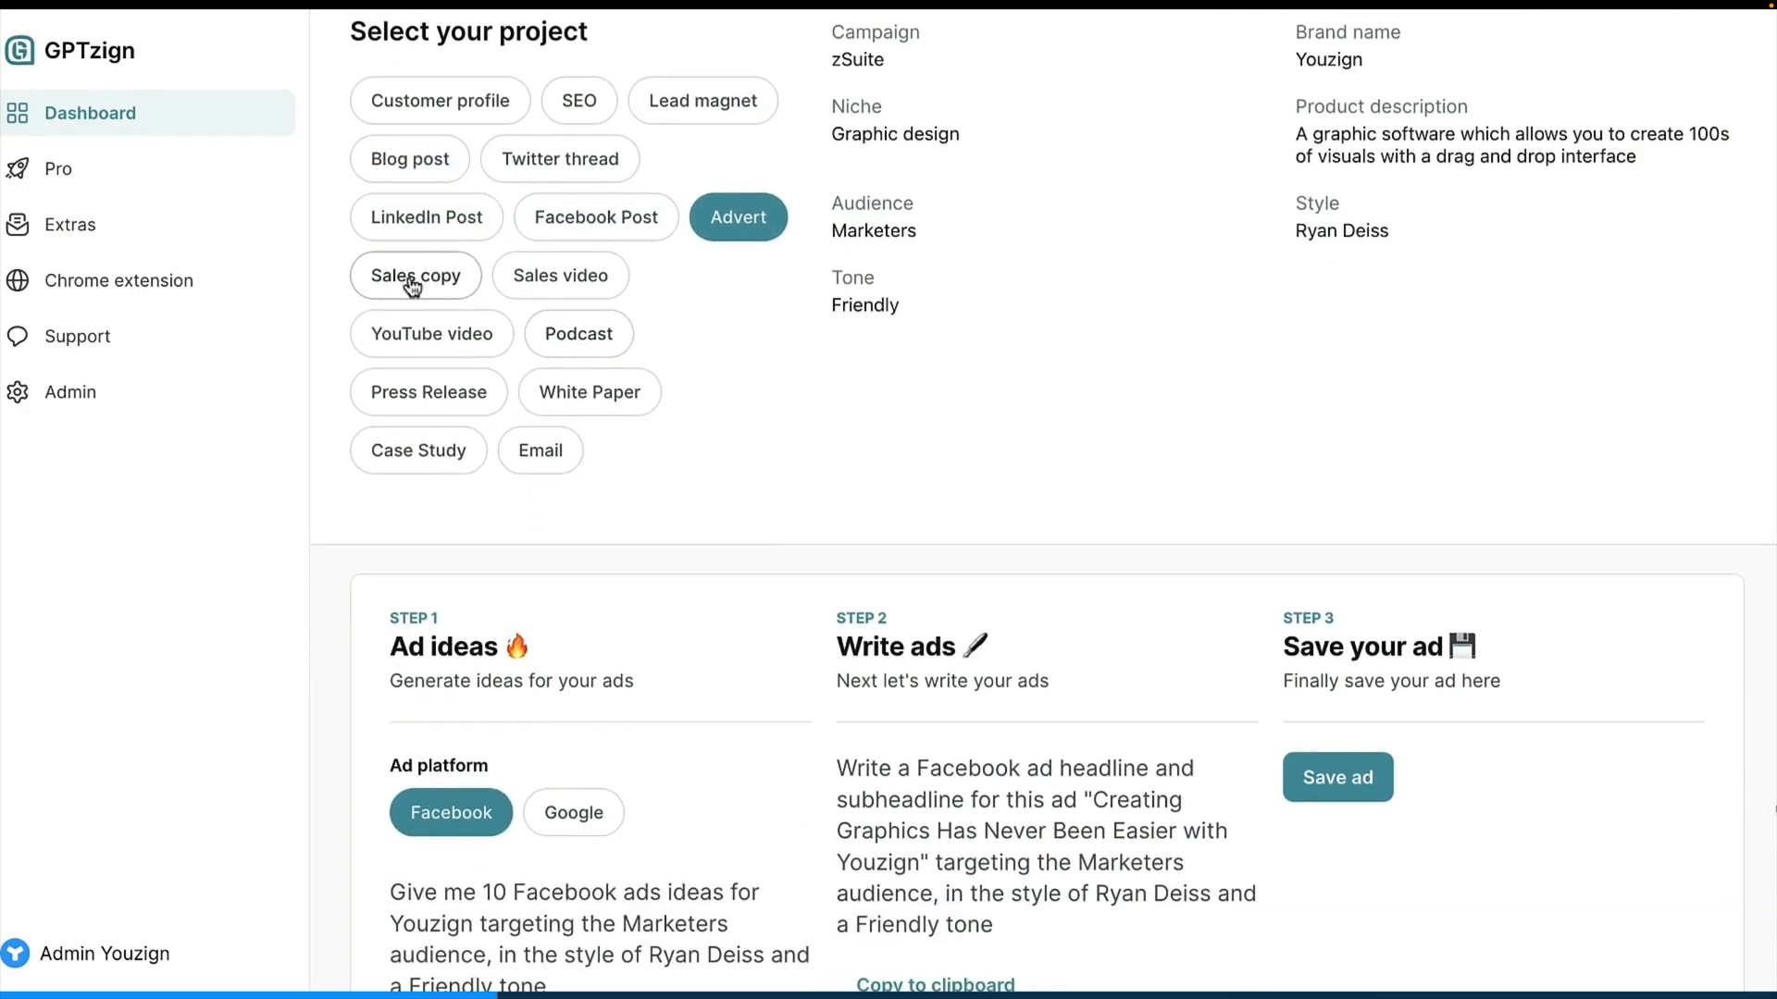
pyautogui.click(412, 285)
pyautogui.click(520, 277)
pyautogui.click(447, 351)
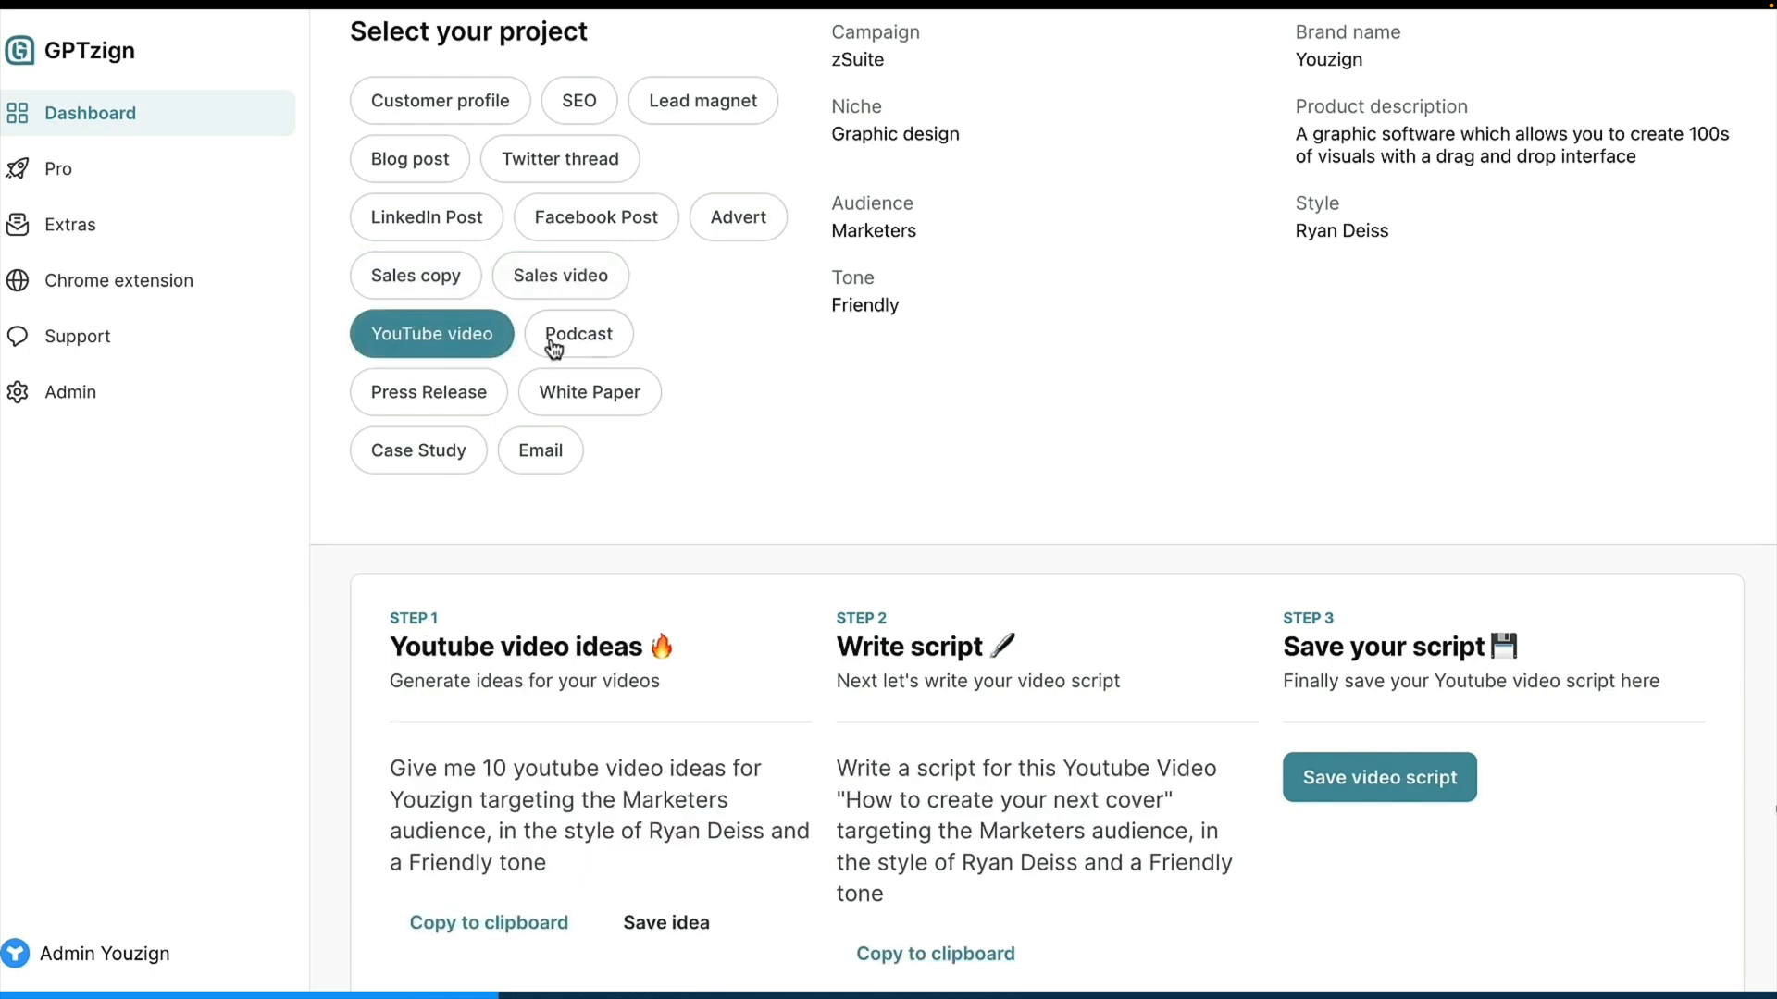
pyautogui.click(581, 344)
pyautogui.click(504, 394)
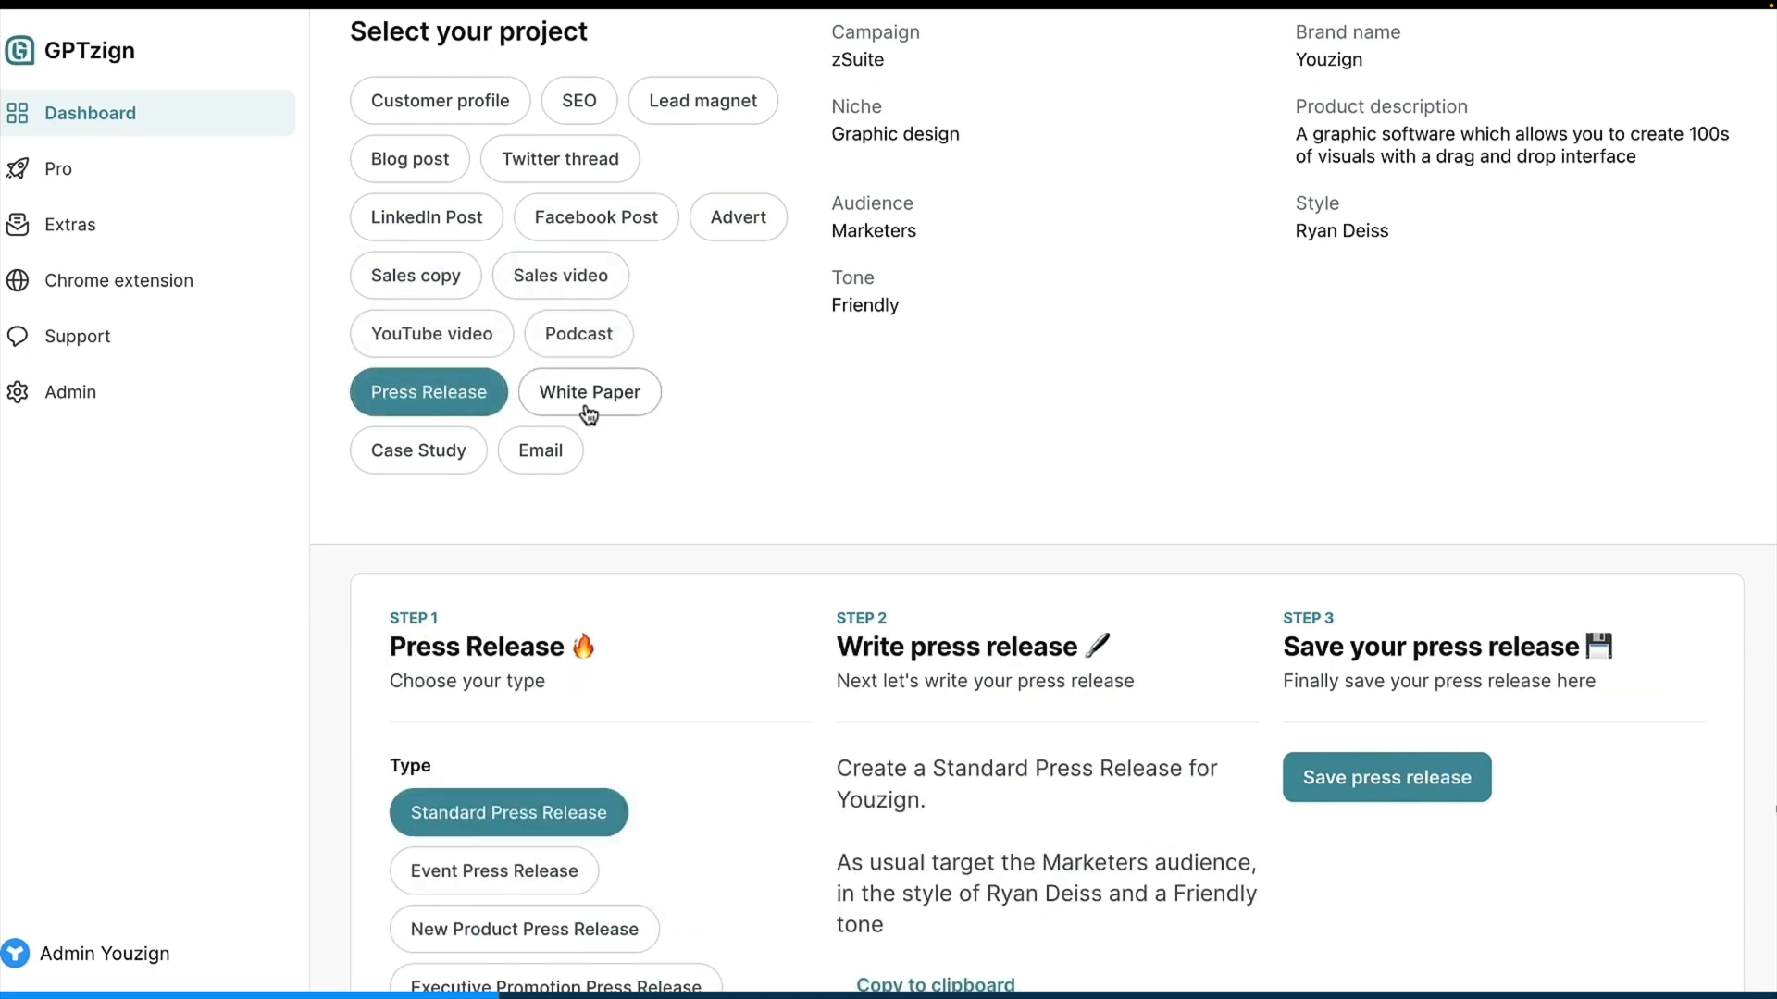
pyautogui.click(587, 398)
pyautogui.click(469, 456)
pyautogui.click(541, 451)
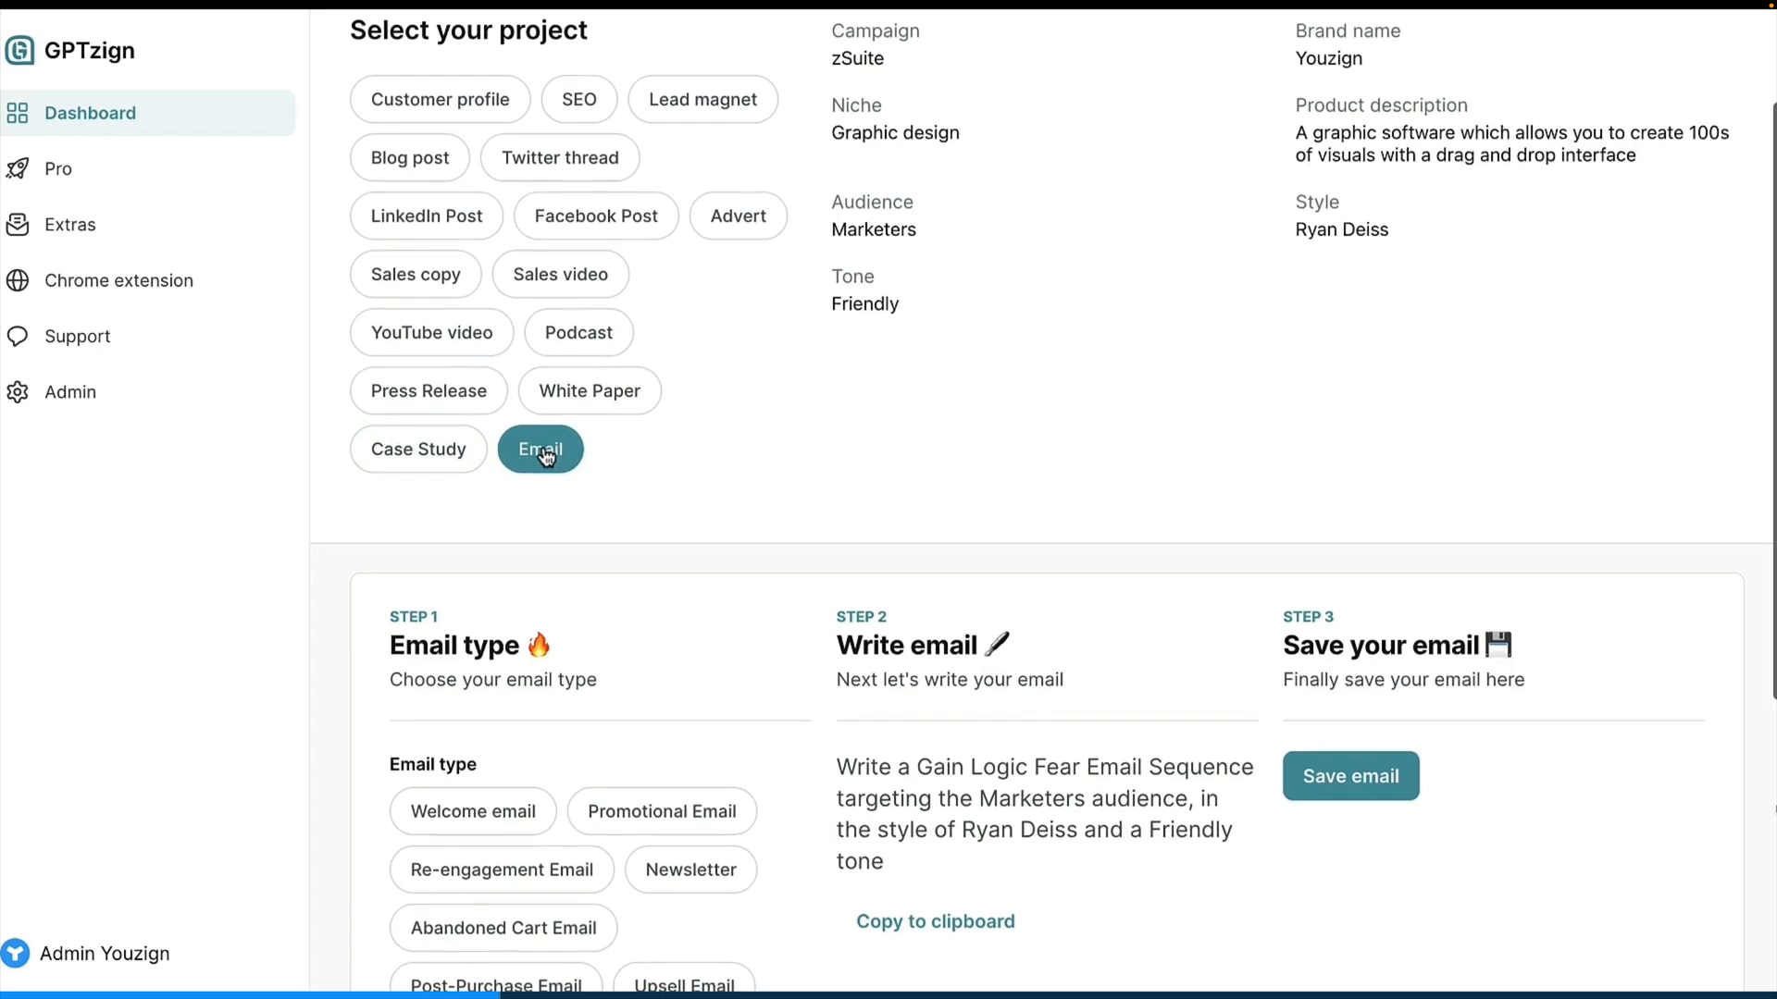
pyautogui.scroll(-2, 543, 453)
pyautogui.scroll(3, 543, 451)
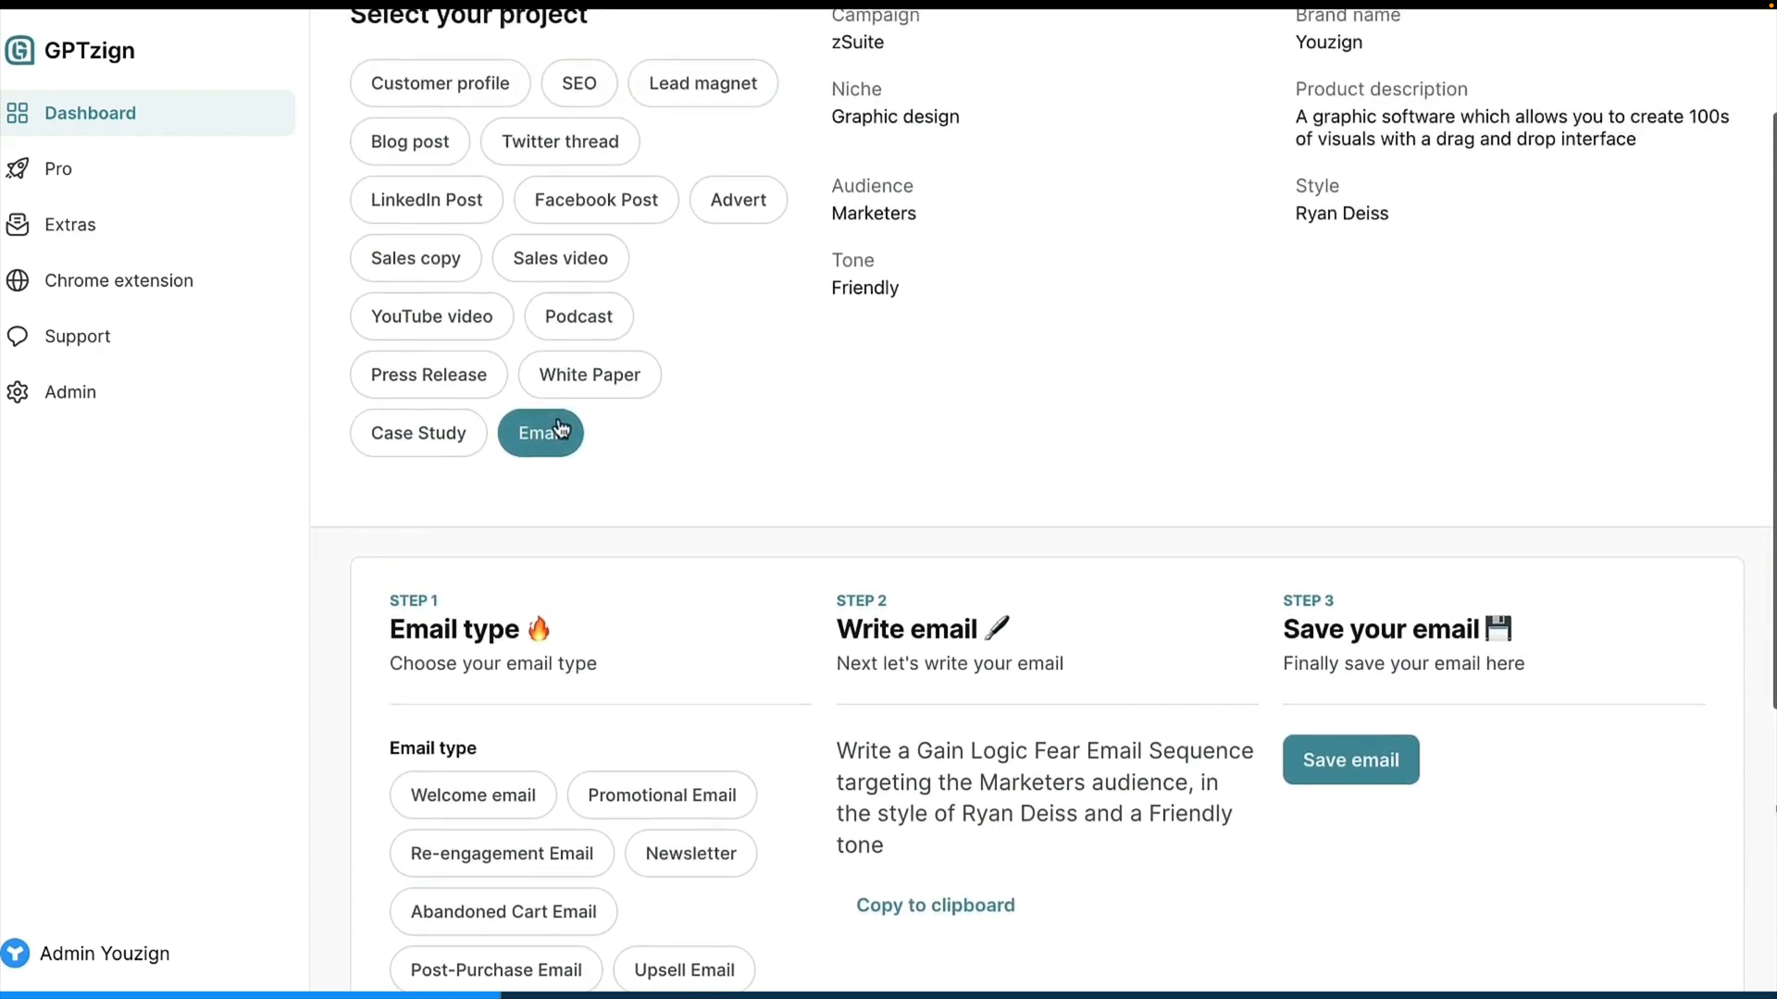
# Copy the Podcast project's prompt for 10 podcast ideas and submit it in the ChatGPT conversation.
pyautogui.click(582, 319)
pyautogui.scroll(-1, 616, 474)
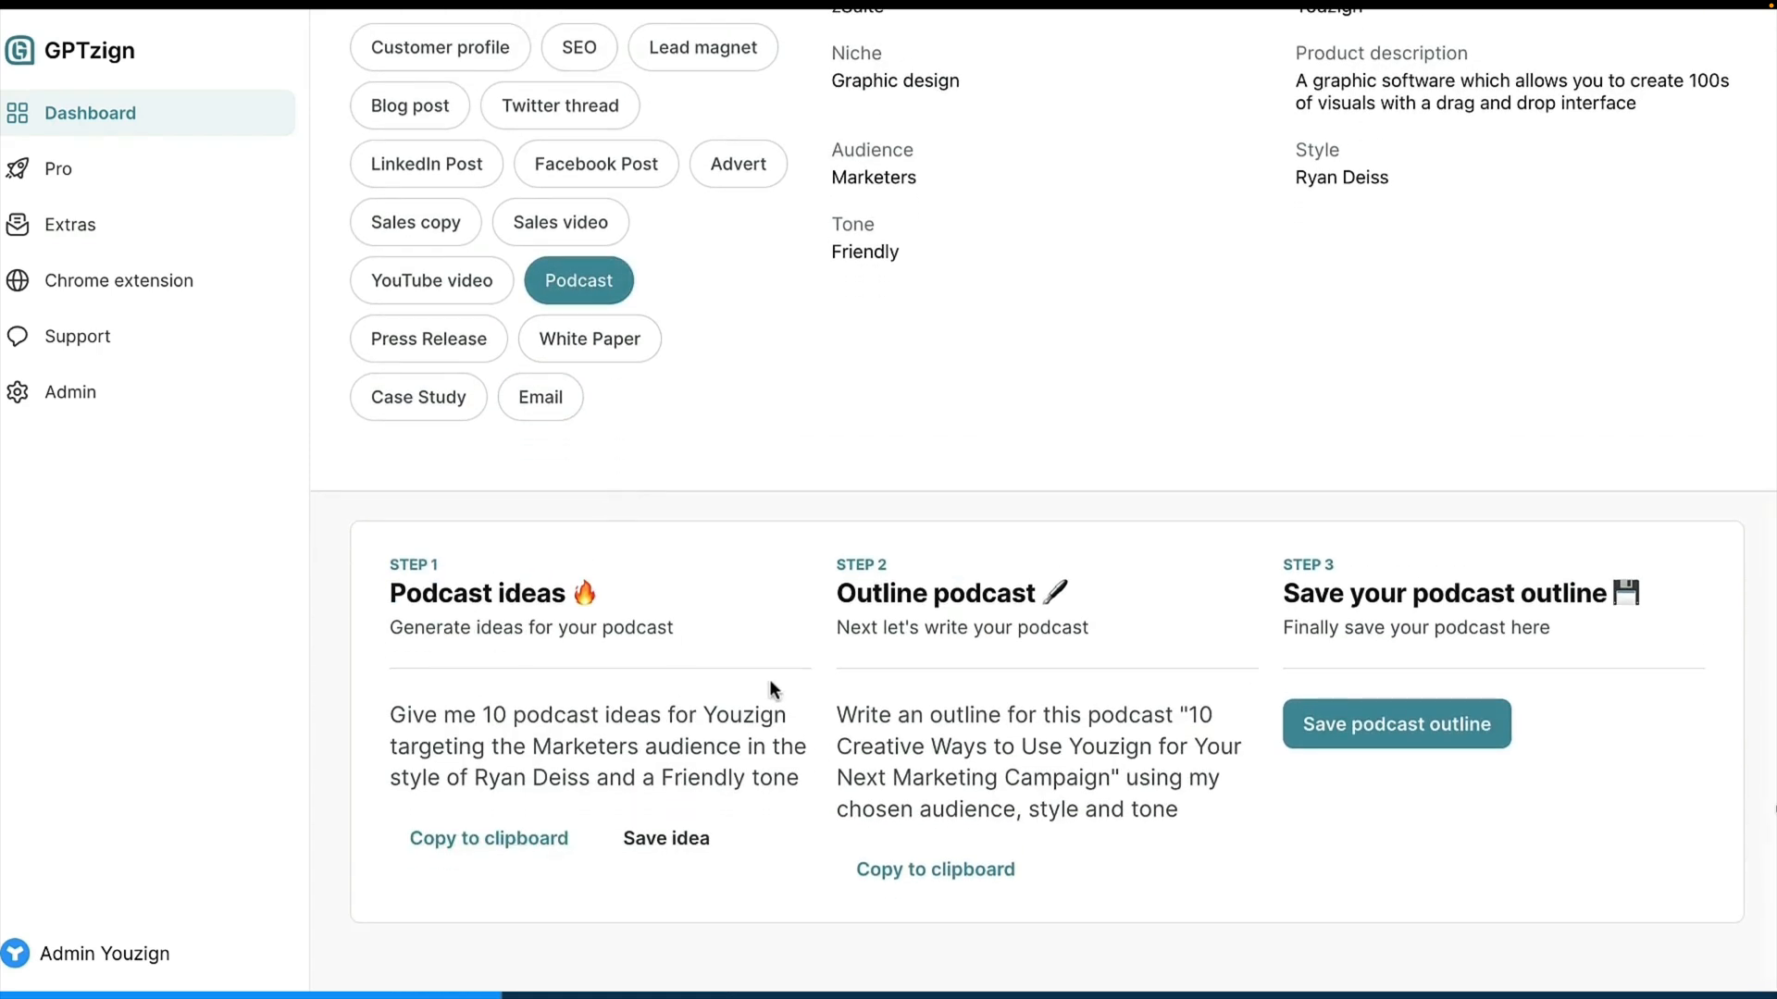
pyautogui.click(521, 860)
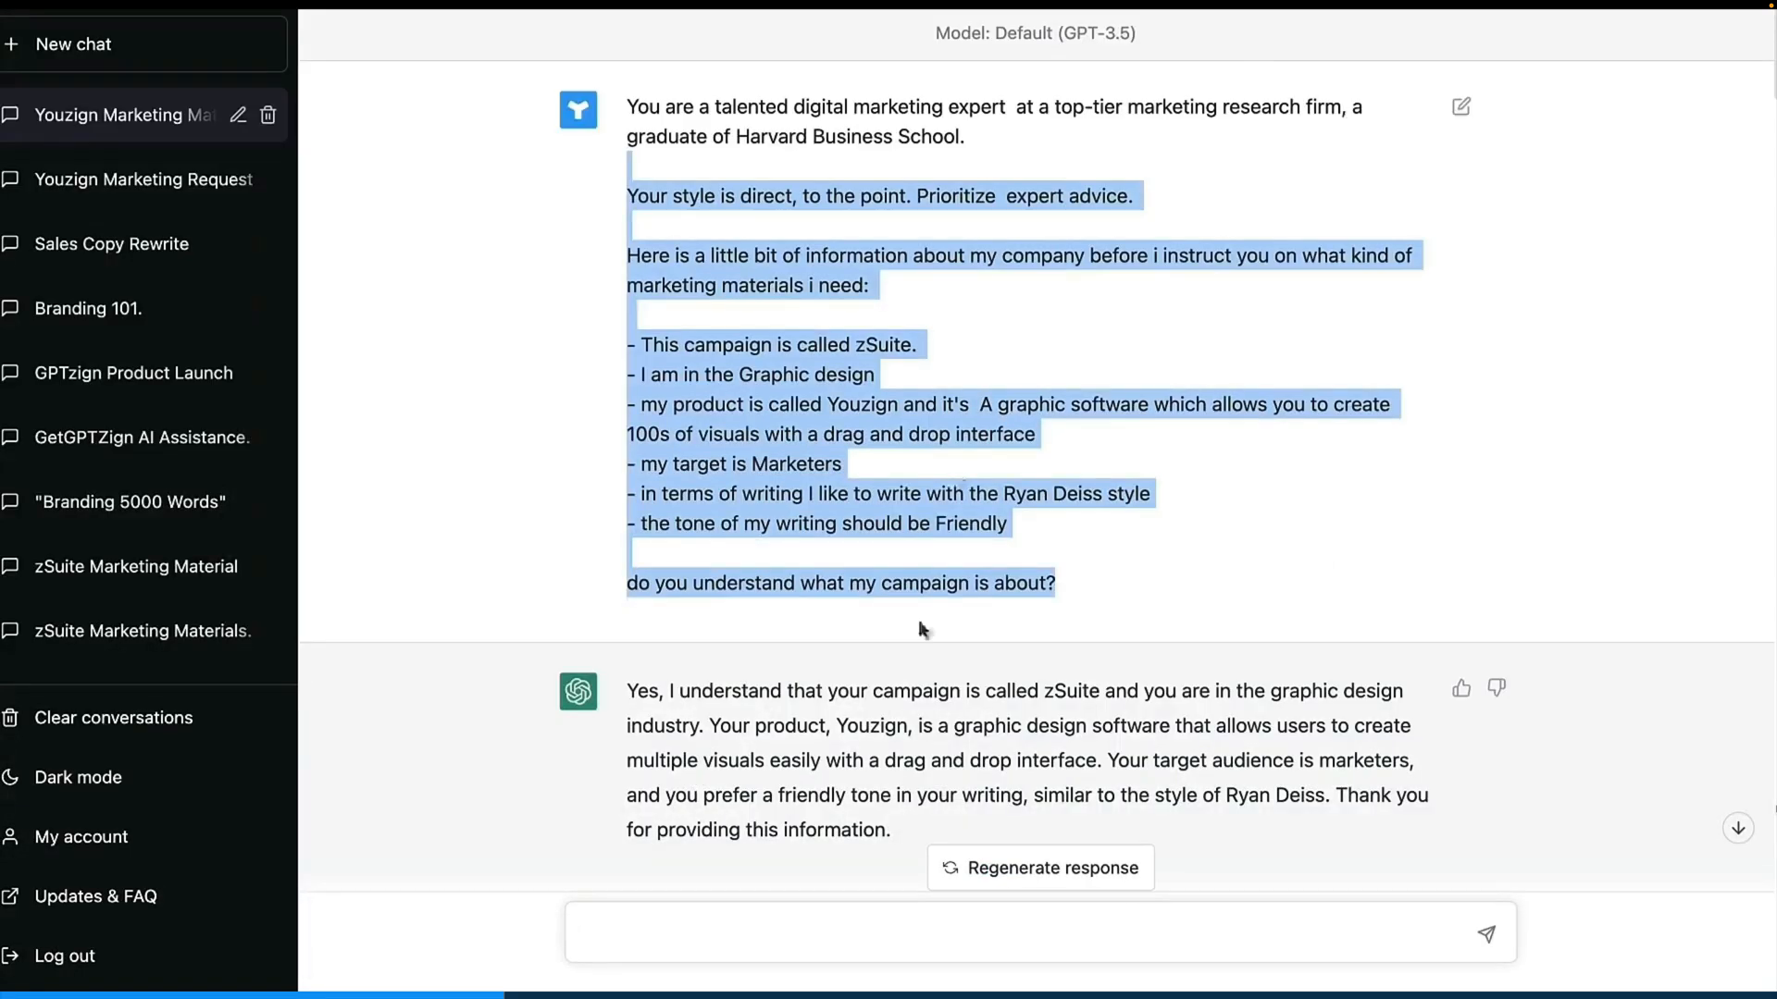
pyautogui.scroll(-10, 1037, 463)
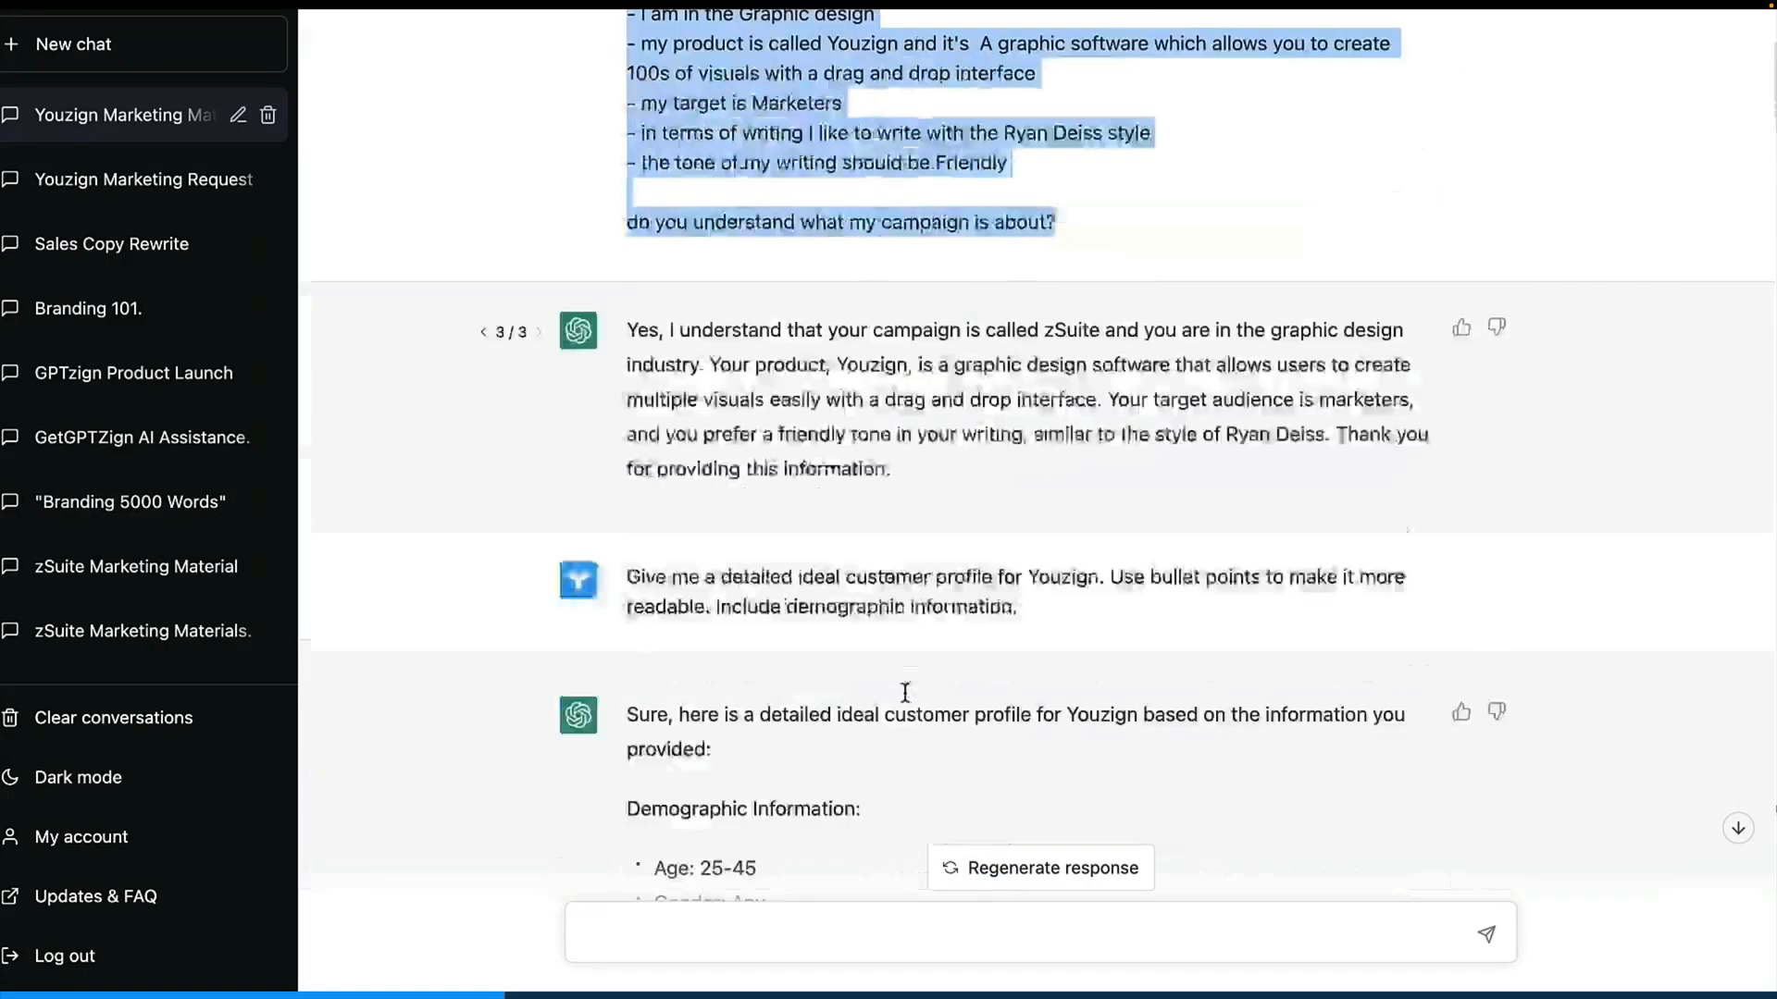
pyautogui.press('super+v')
pyautogui.press('Return')
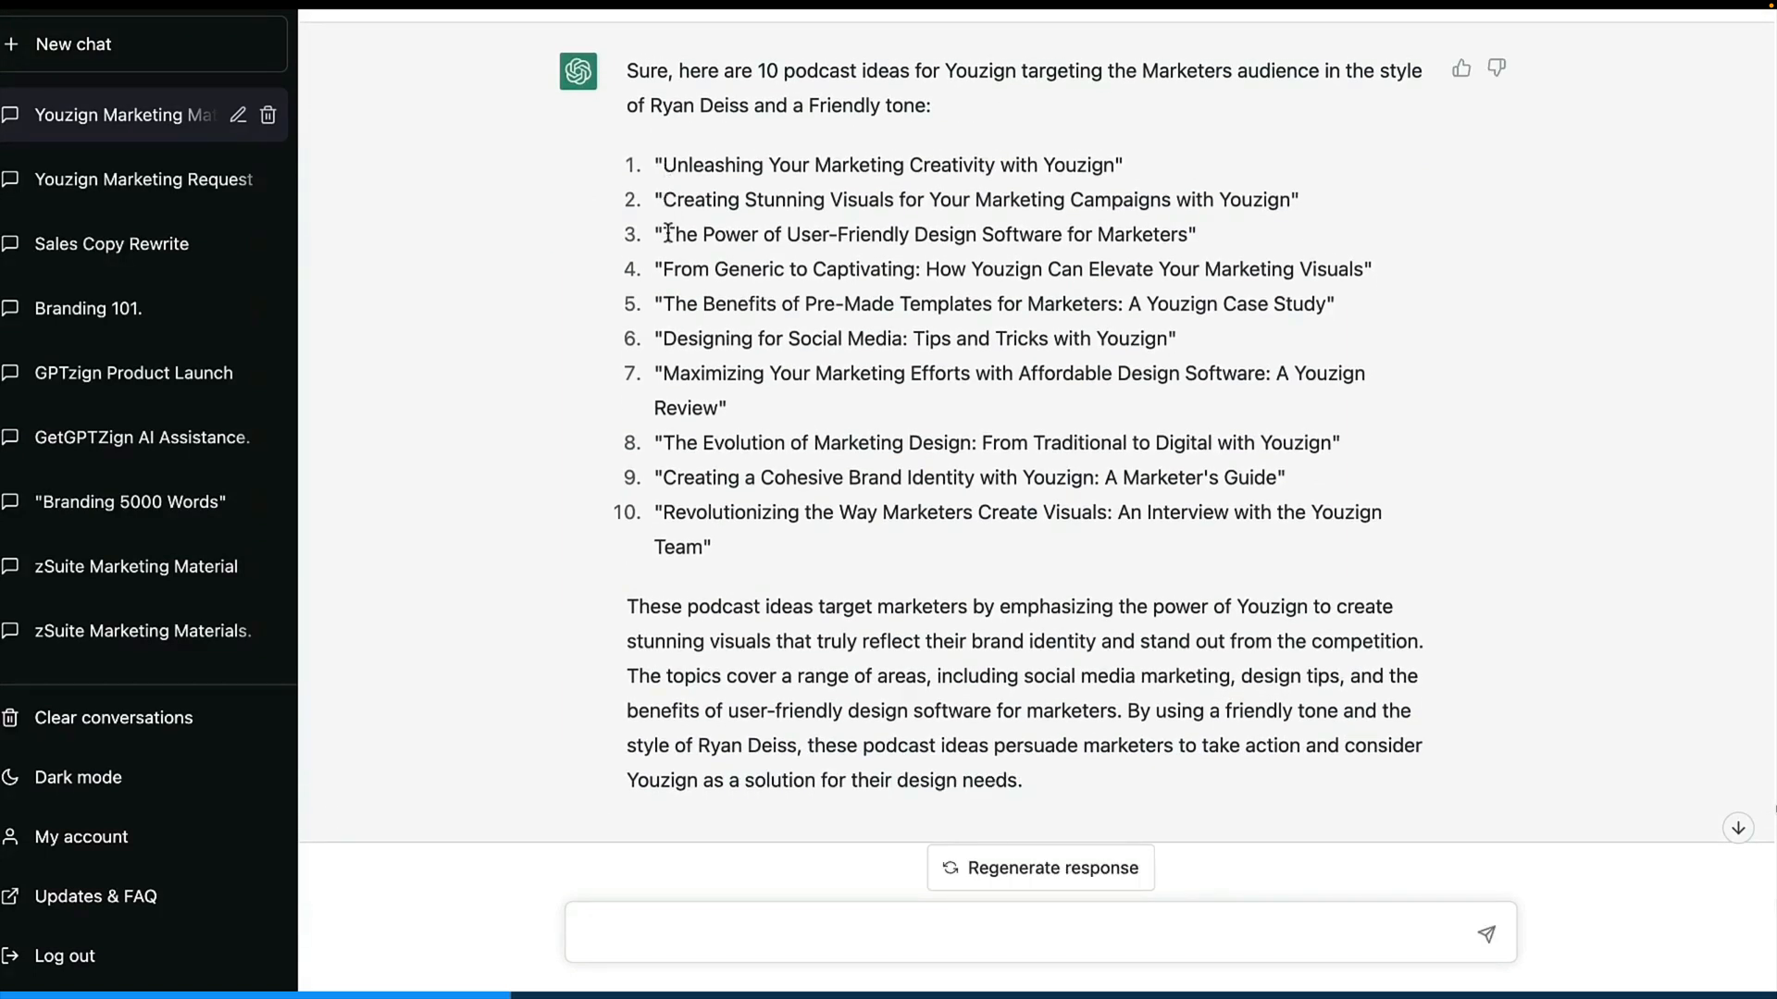
# Copy the idea "The Power of User-Friendly Design Software for Marketers" and save it as a podcast idea in GPTzign.
pyautogui.moveTo(668, 232); pyautogui.dragTo(1191, 227)
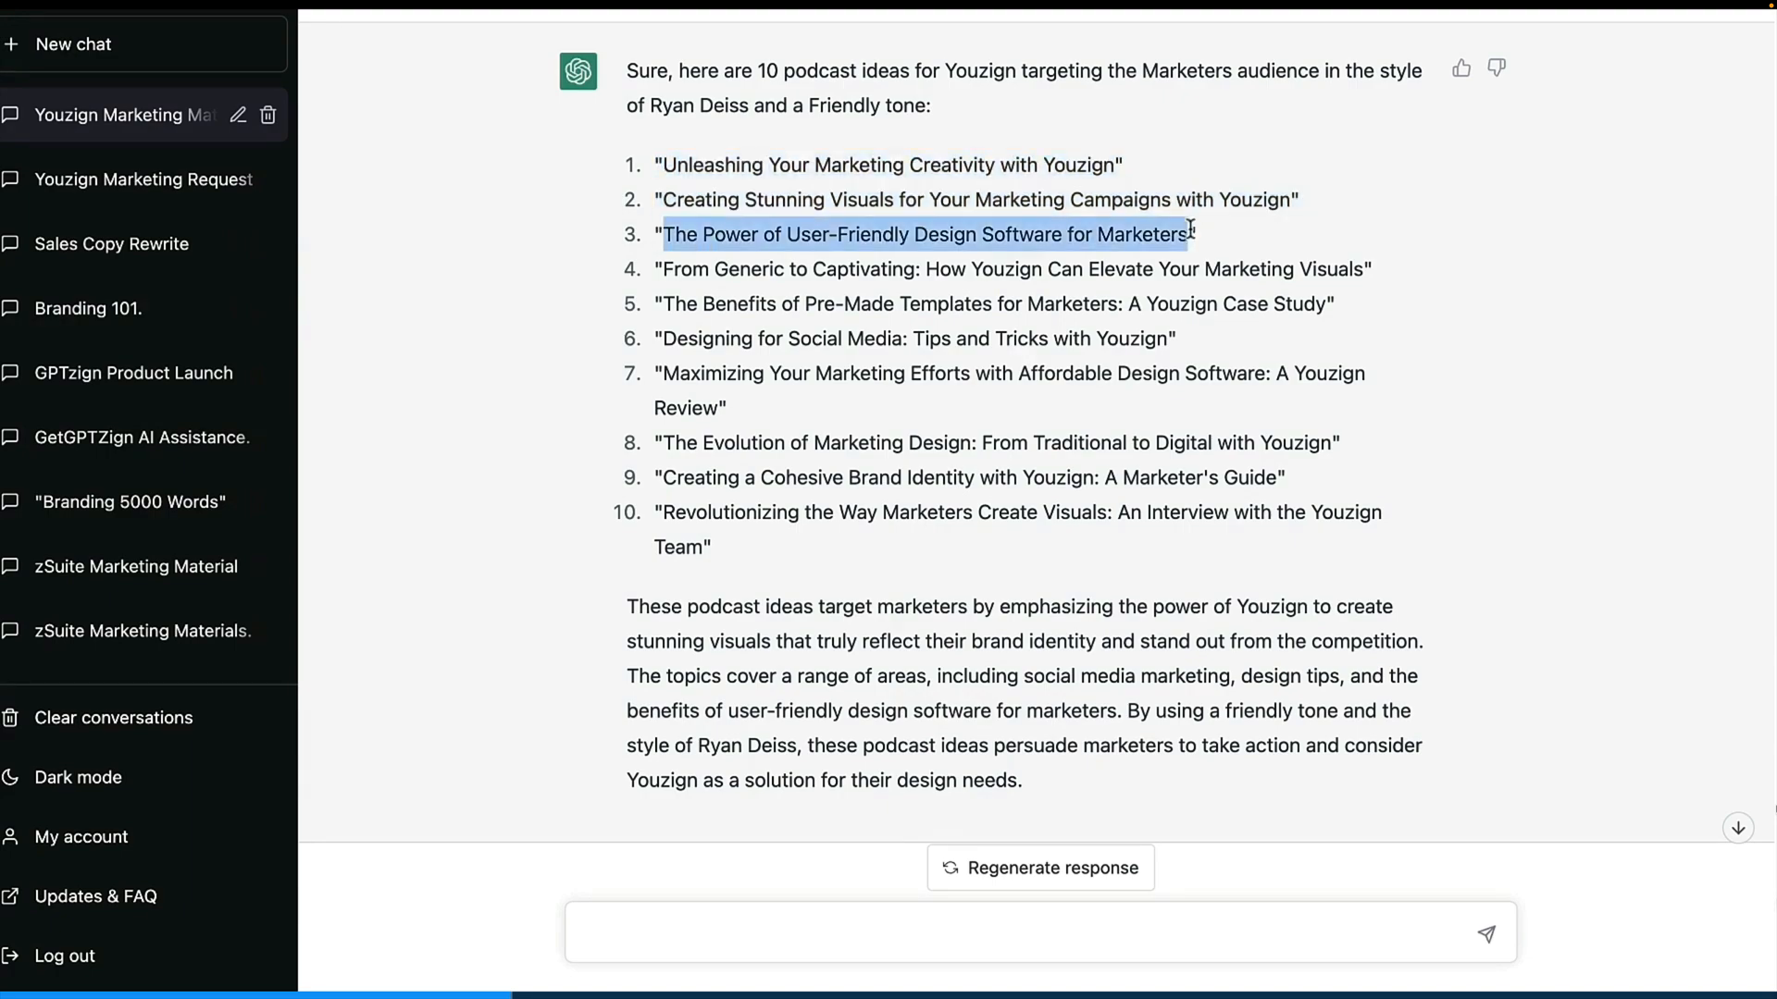
pyautogui.hotkey('ctrl', 'Tab')
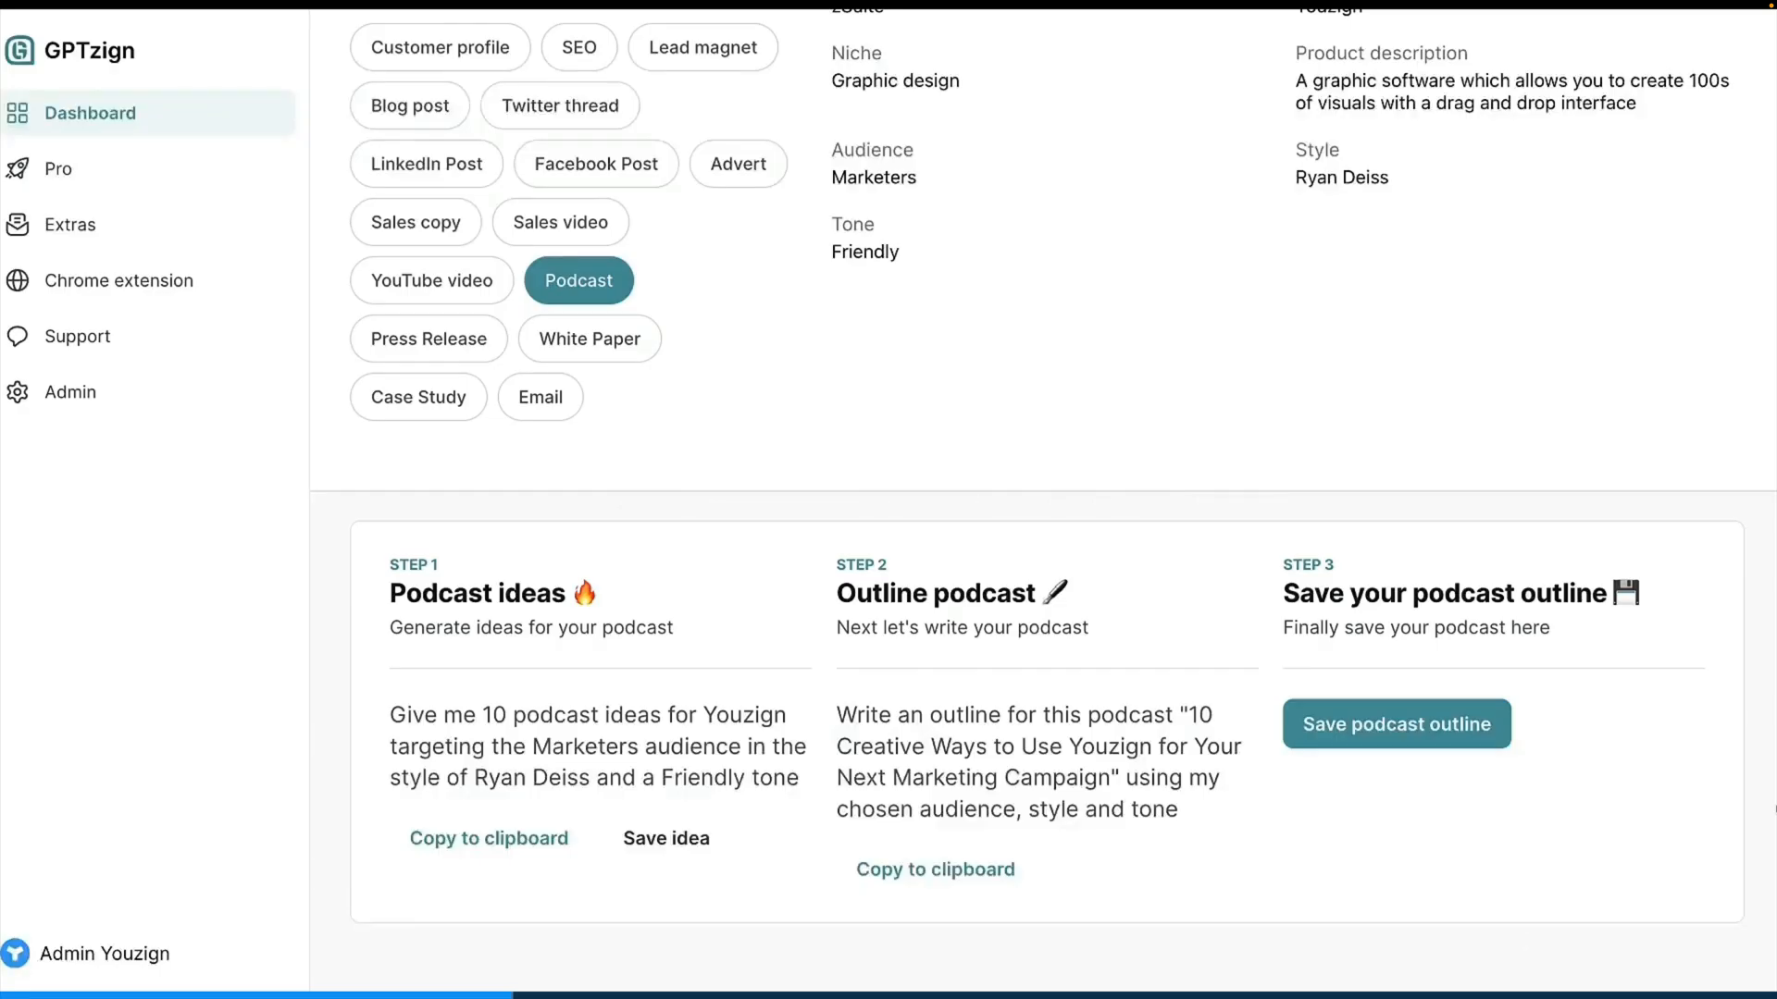
pyautogui.click(666, 838)
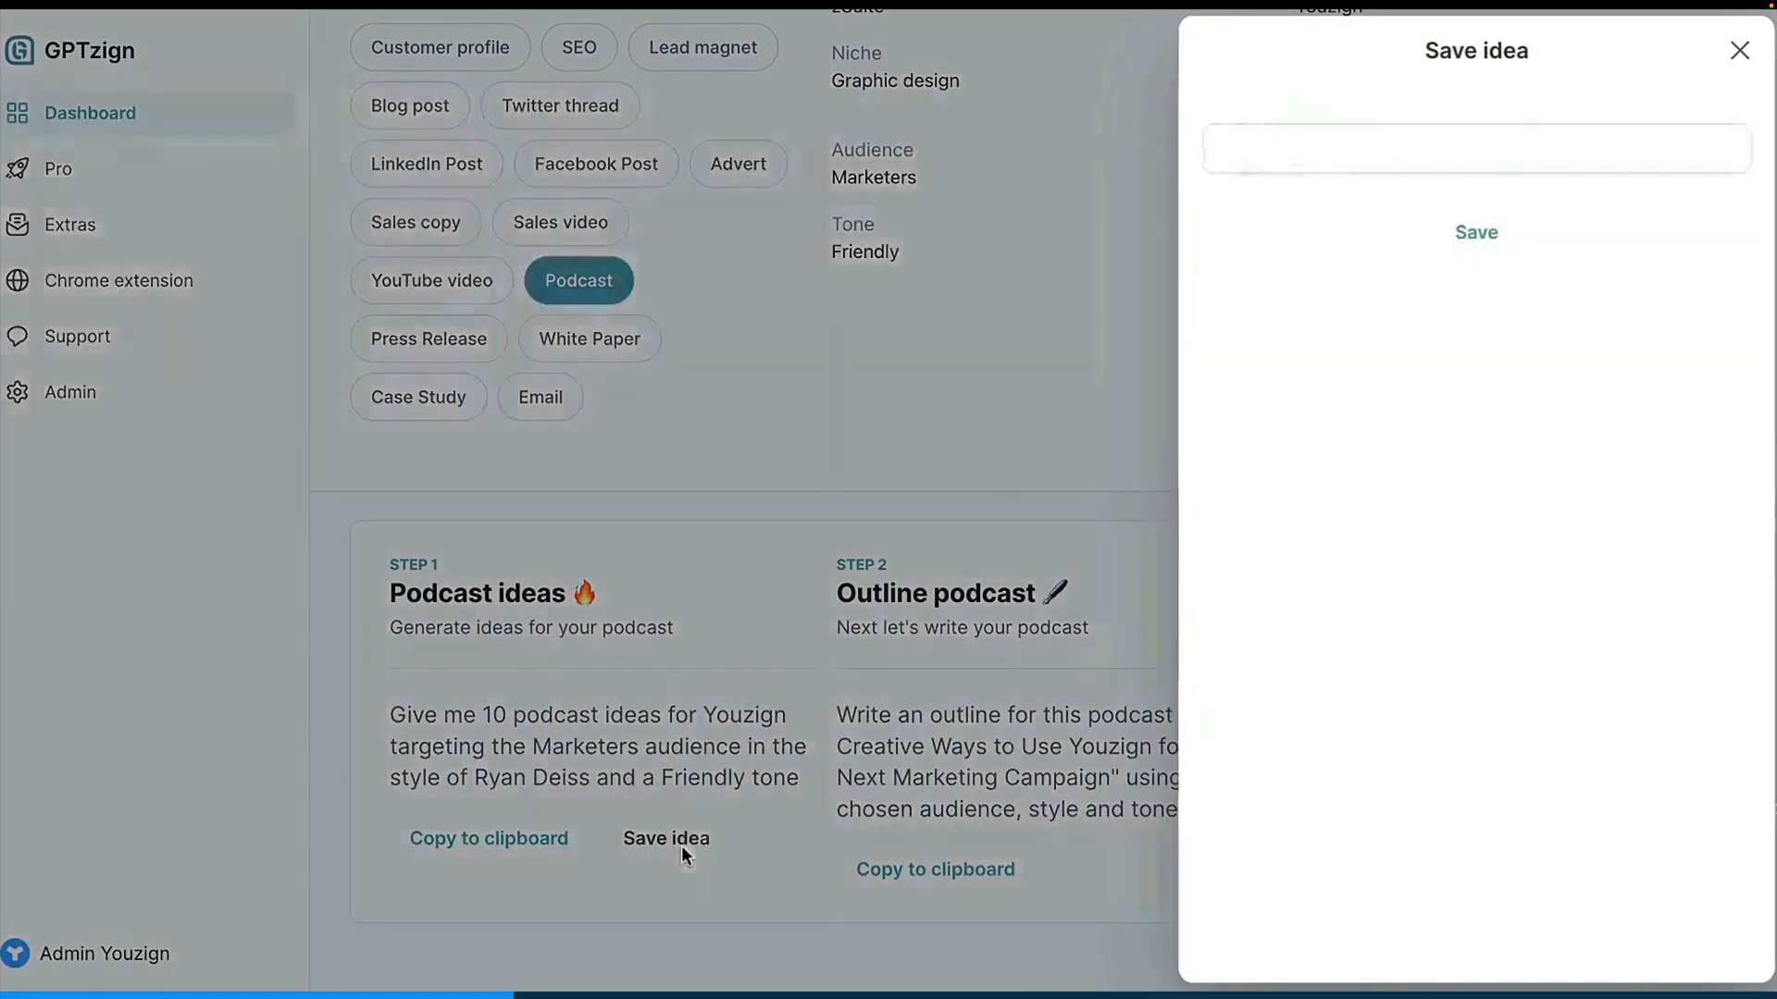
pyautogui.click(1416, 150)
pyautogui.hotkey('ctrl', 'v')
pyautogui.click(1470, 232)
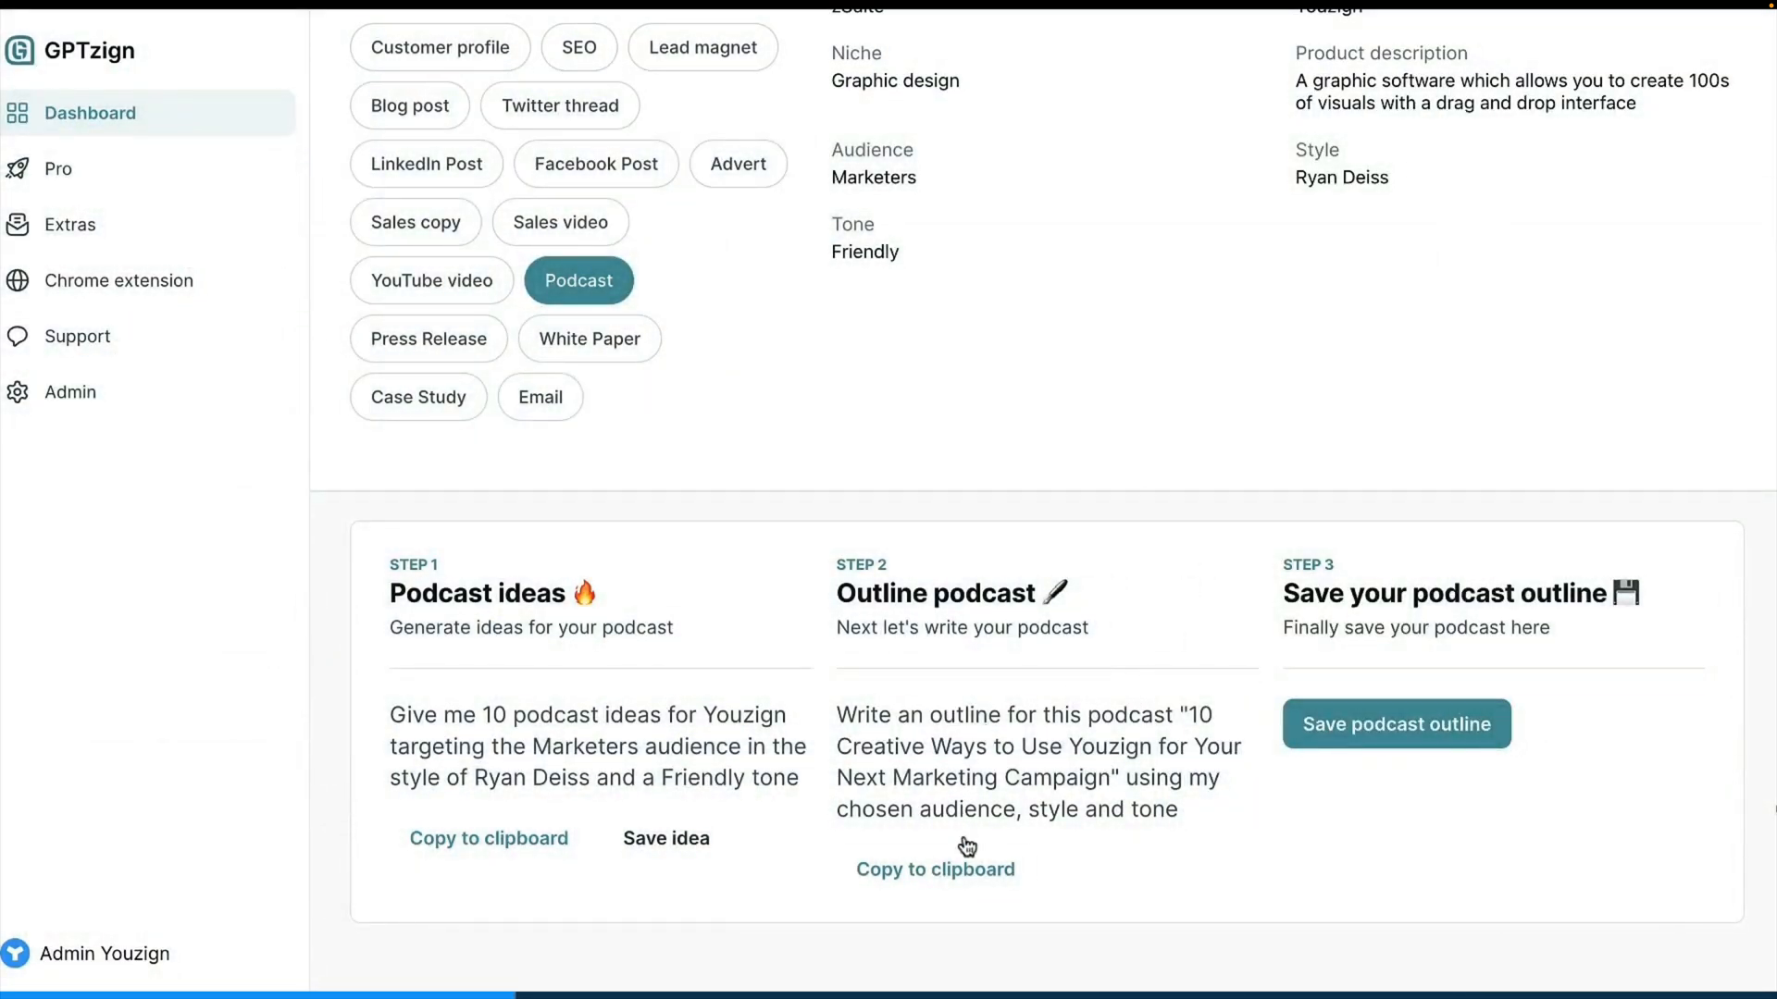
# Copy the podcast outline prompt from GPTzign, submit it in ChatGPT and look over the generated outline.
pyautogui.click(962, 884)
pyautogui.click(1226, 4)
pyautogui.click(958, 958)
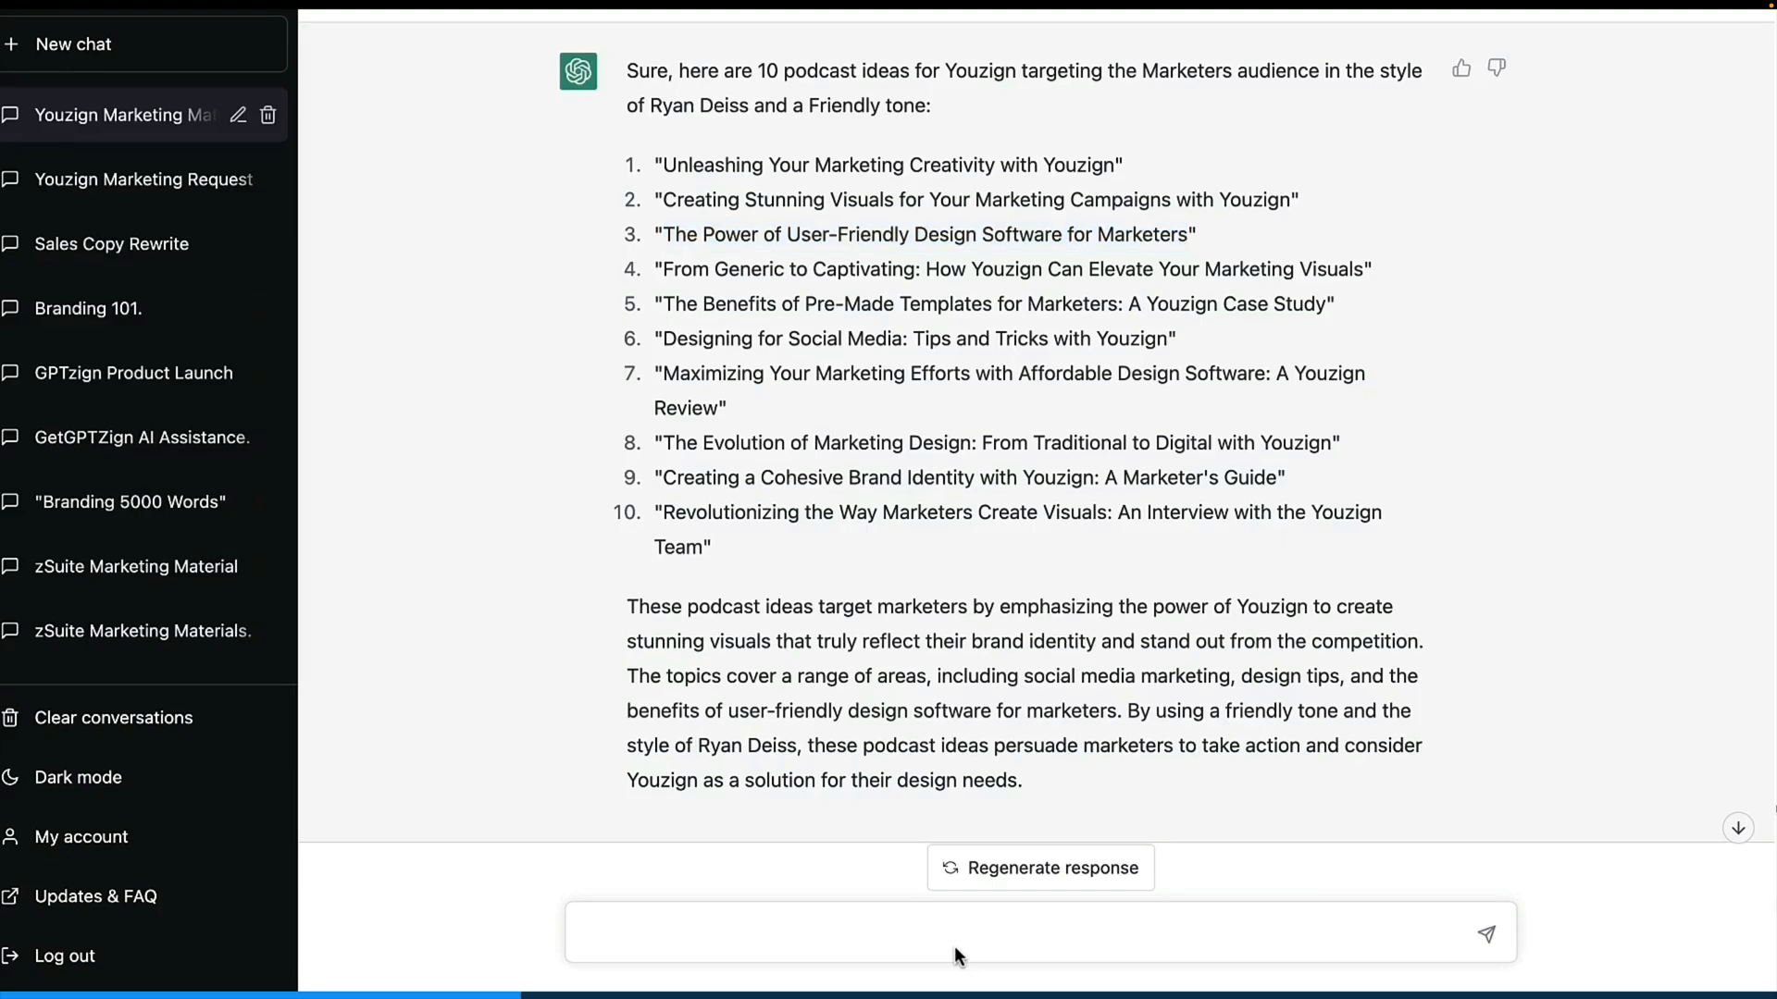
pyautogui.press('super+v')
pyautogui.press('Return')
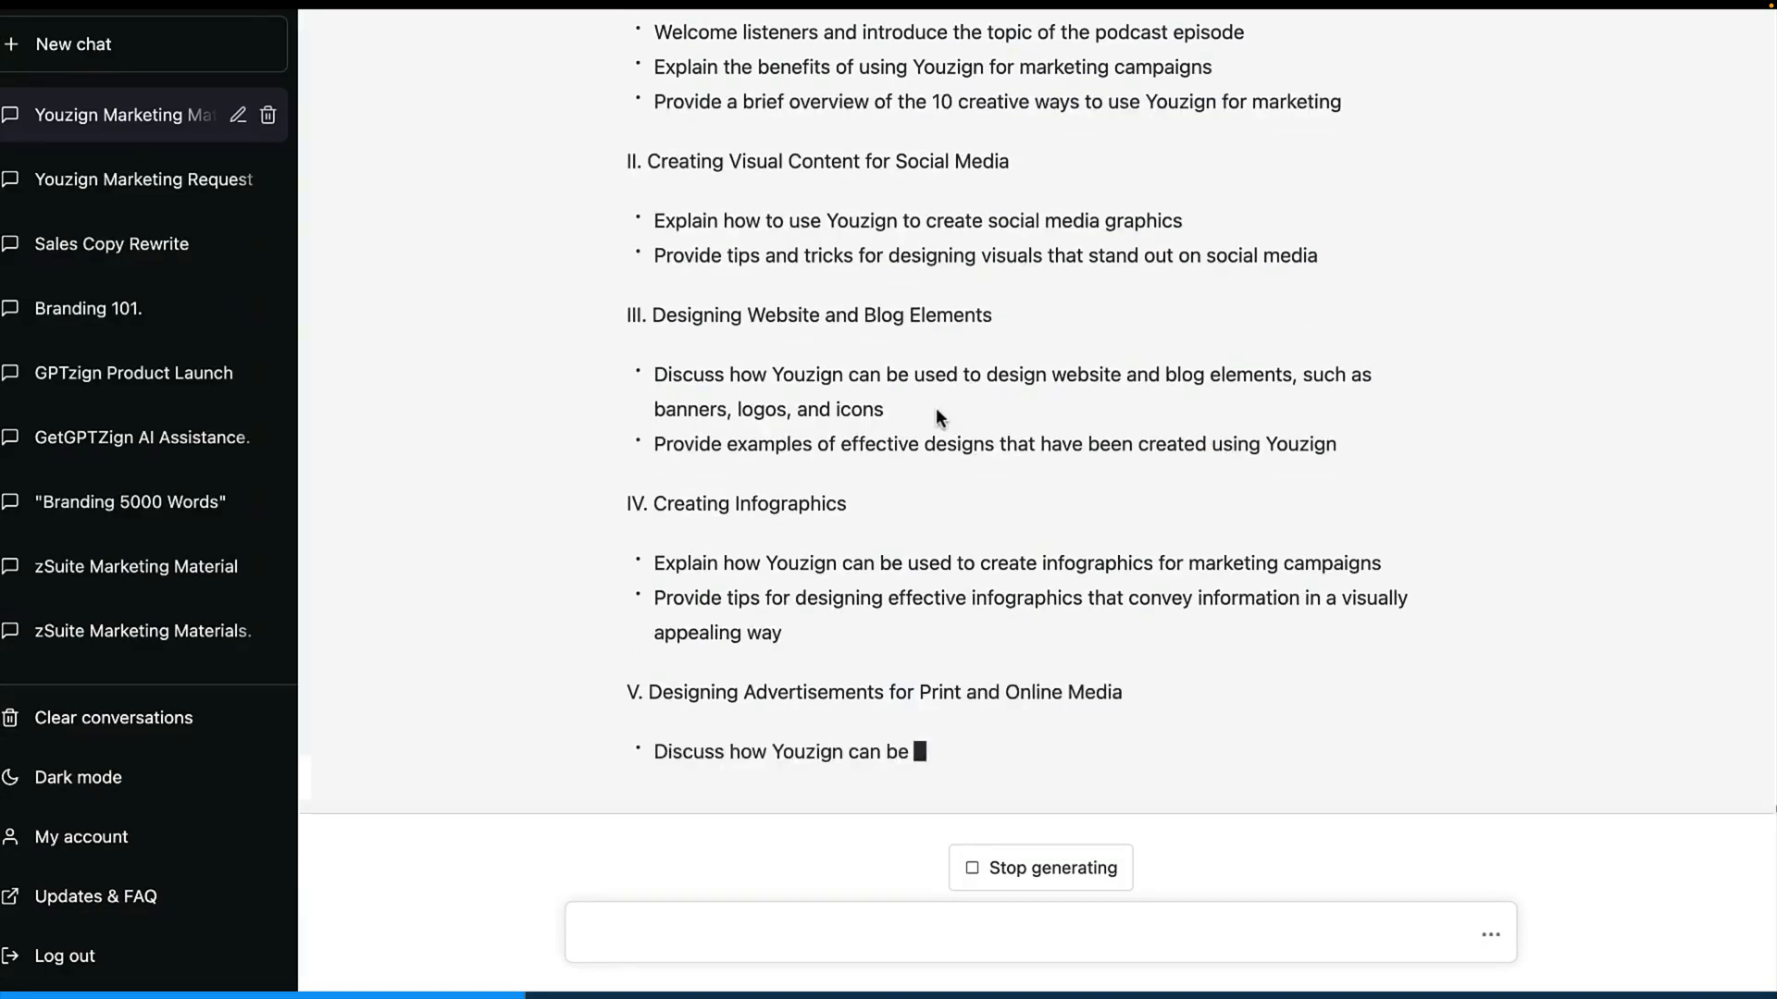
pyautogui.scroll(3, 935, 411)
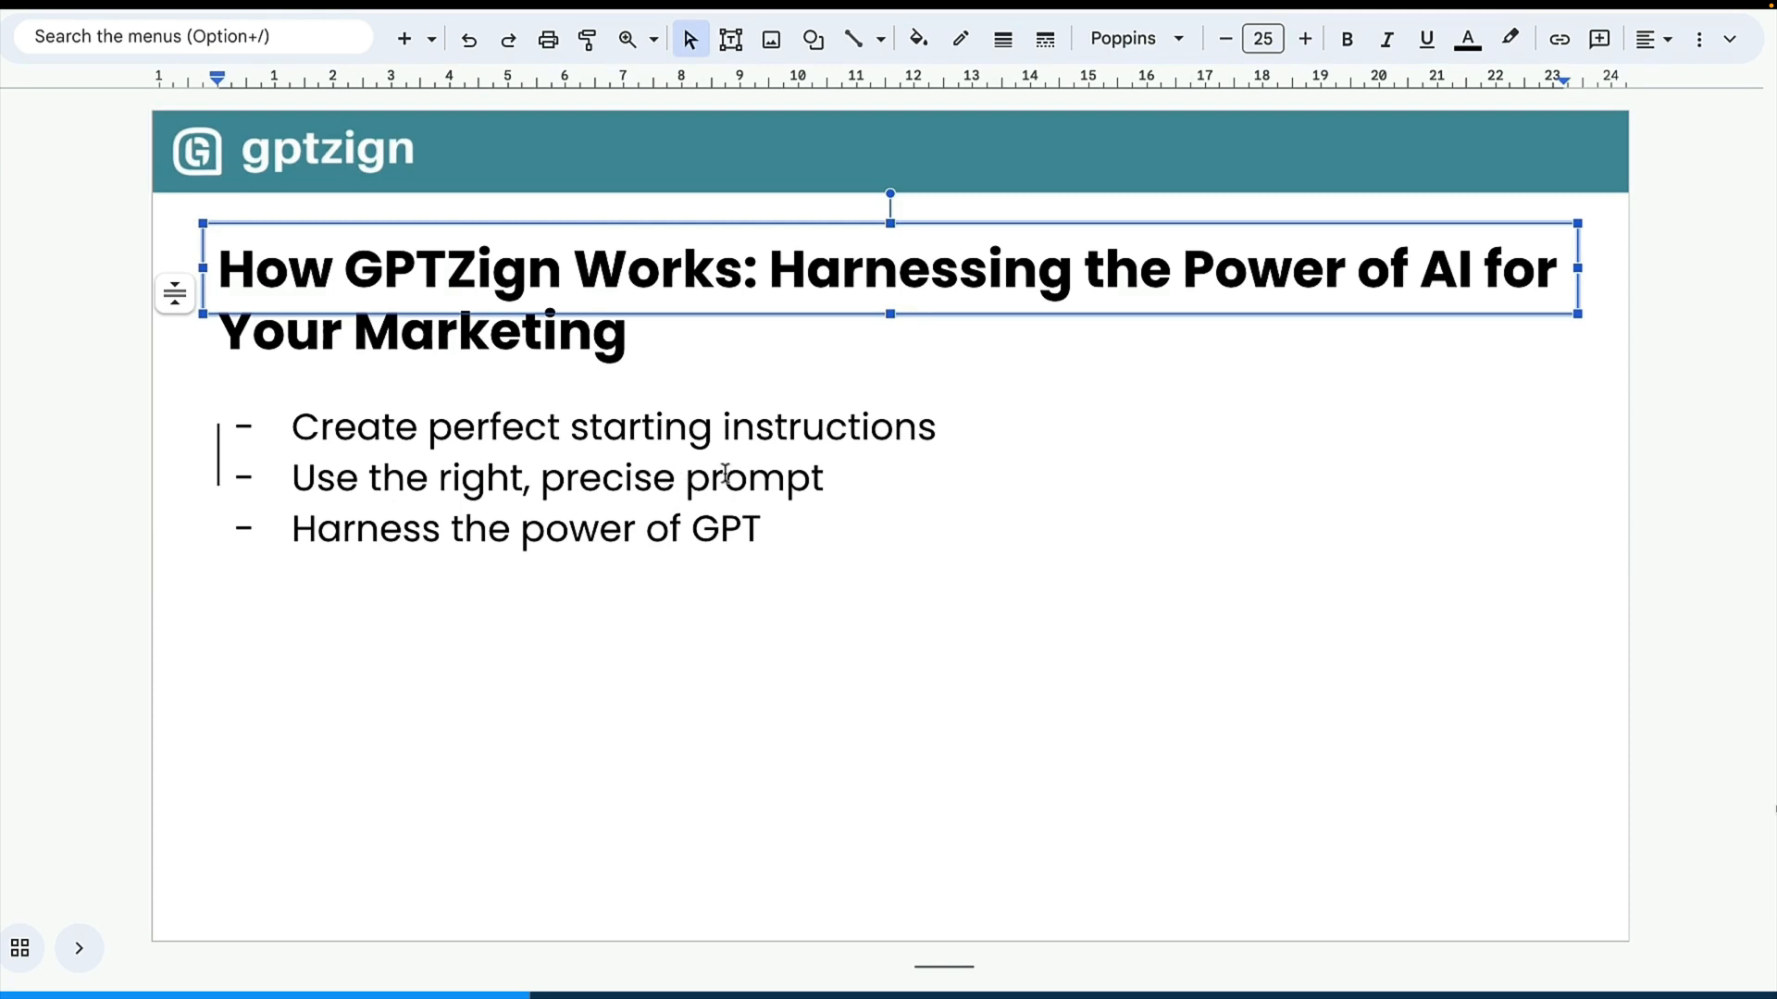
# Switch to GPTzign, go from the campaign dashboard to the Pro campaigns, and look back through the ChatGPT conversation.
pyautogui.click(124, 407)
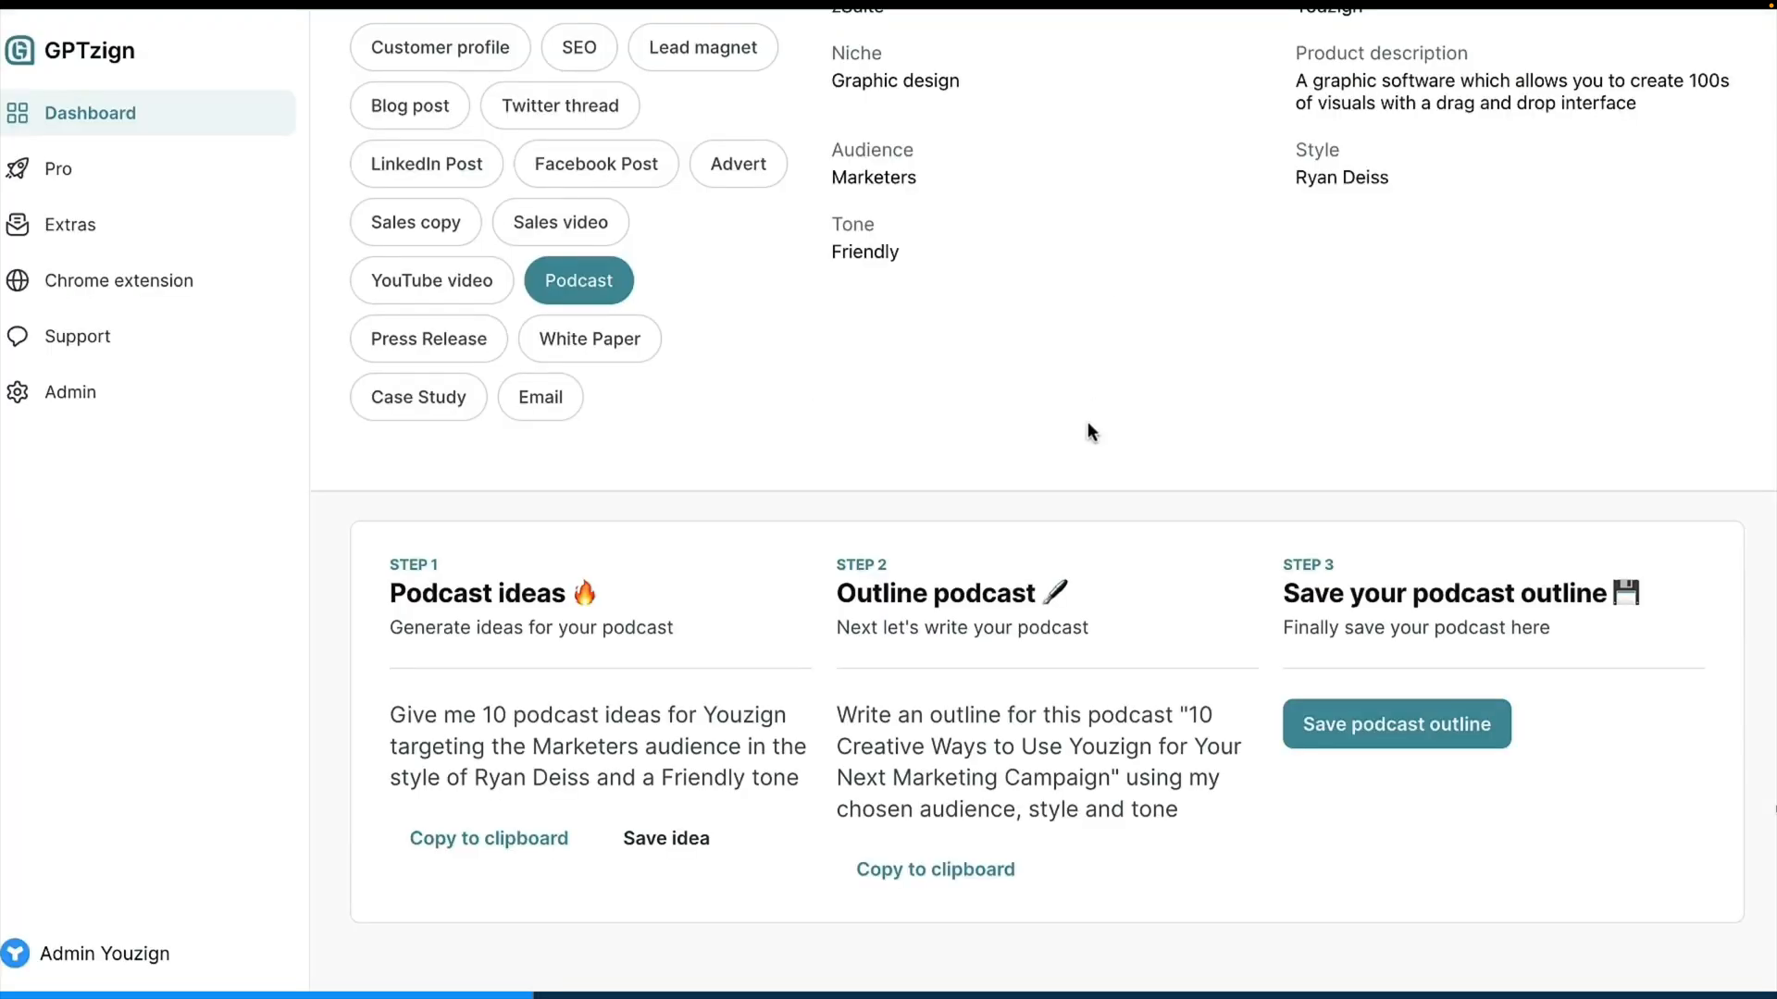
pyautogui.scroll(2, 1088, 426)
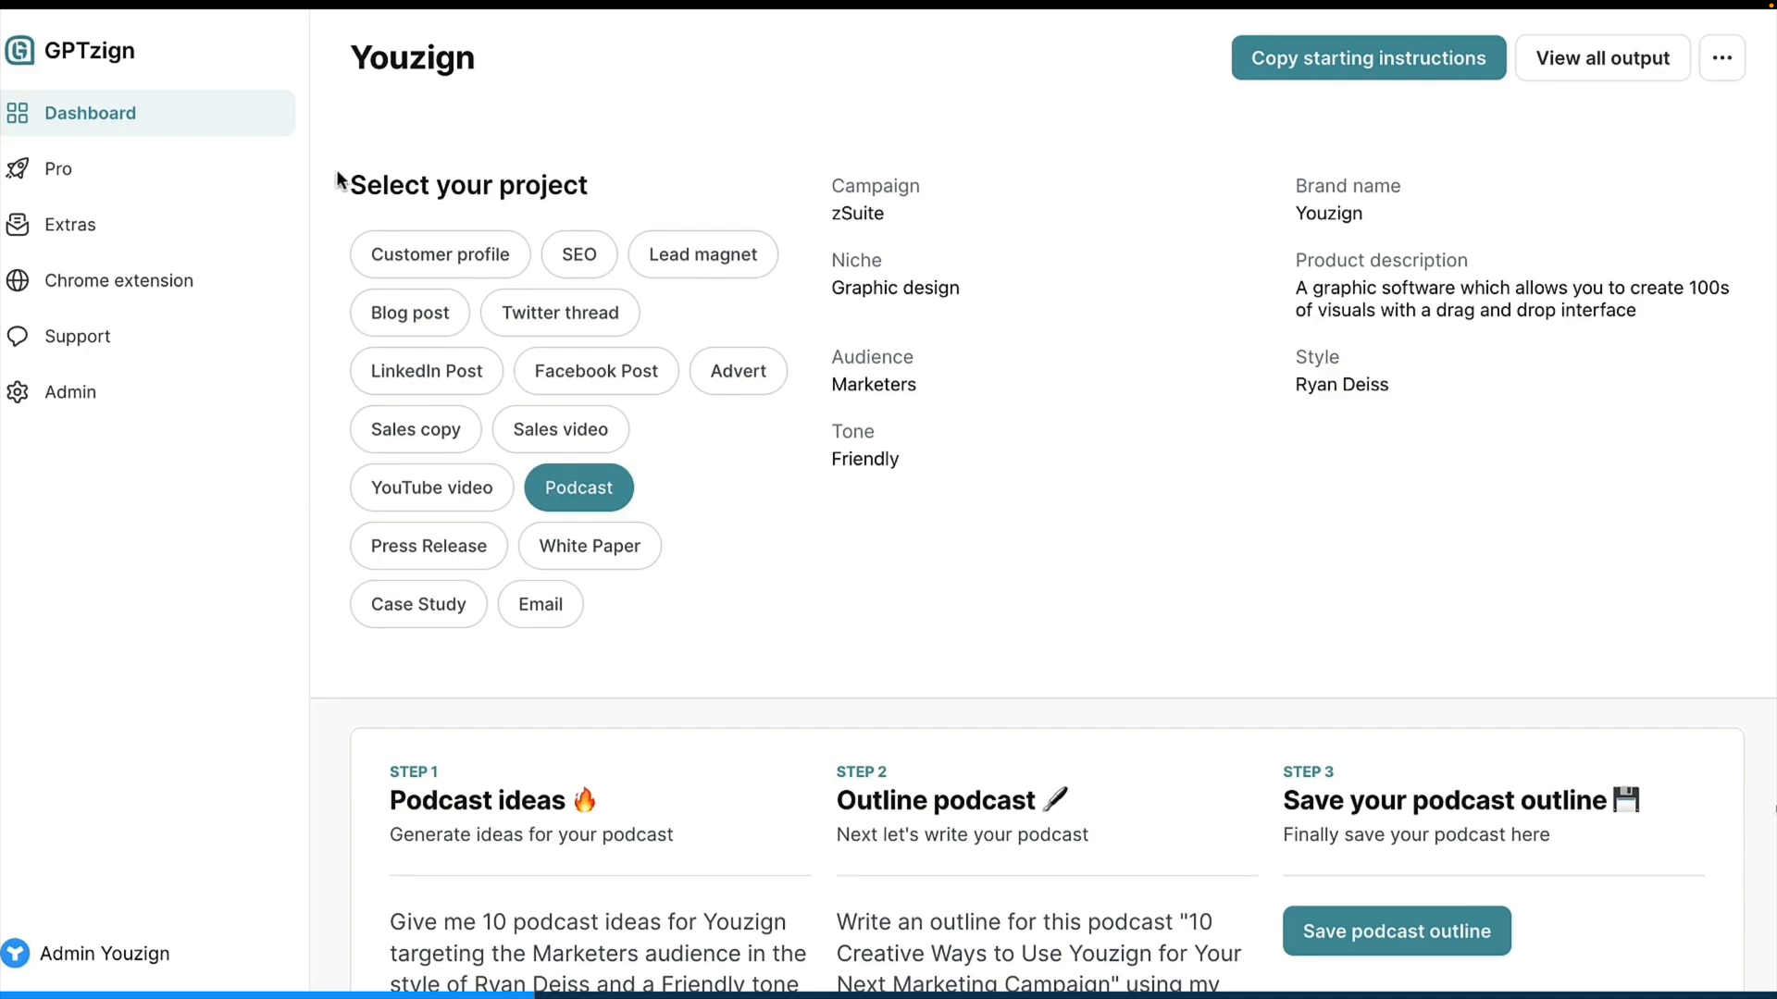
pyautogui.click(242, 129)
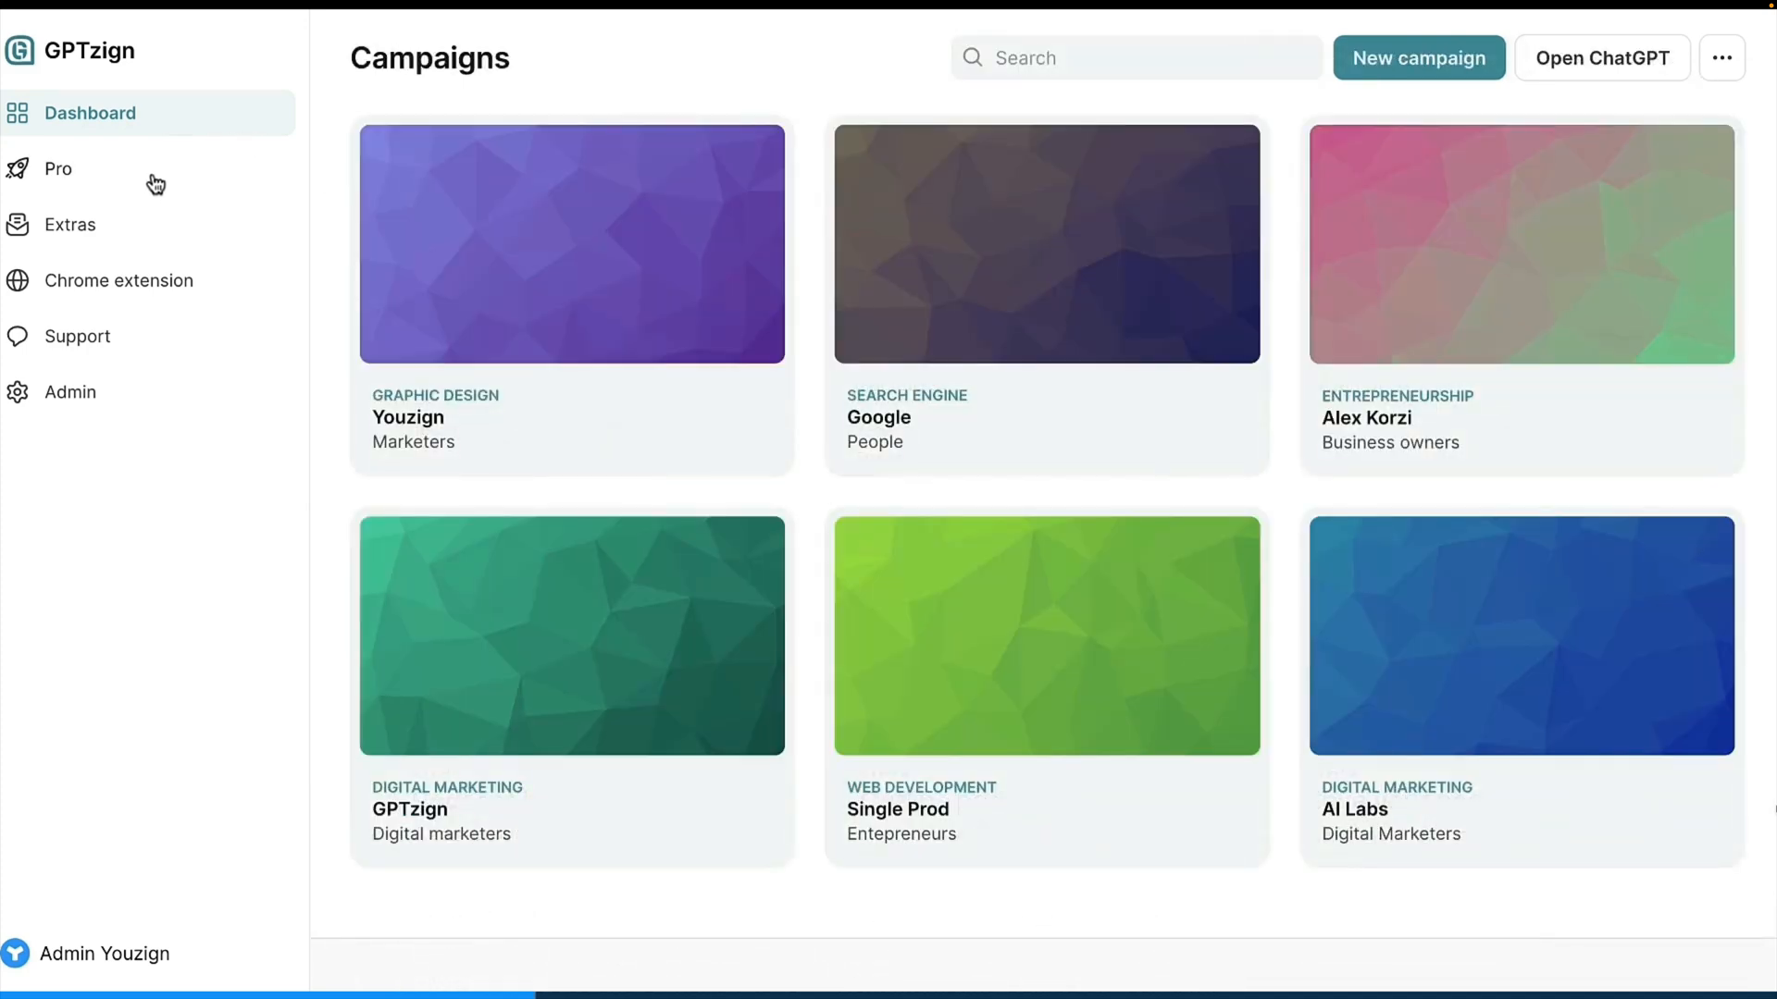
pyautogui.click(153, 179)
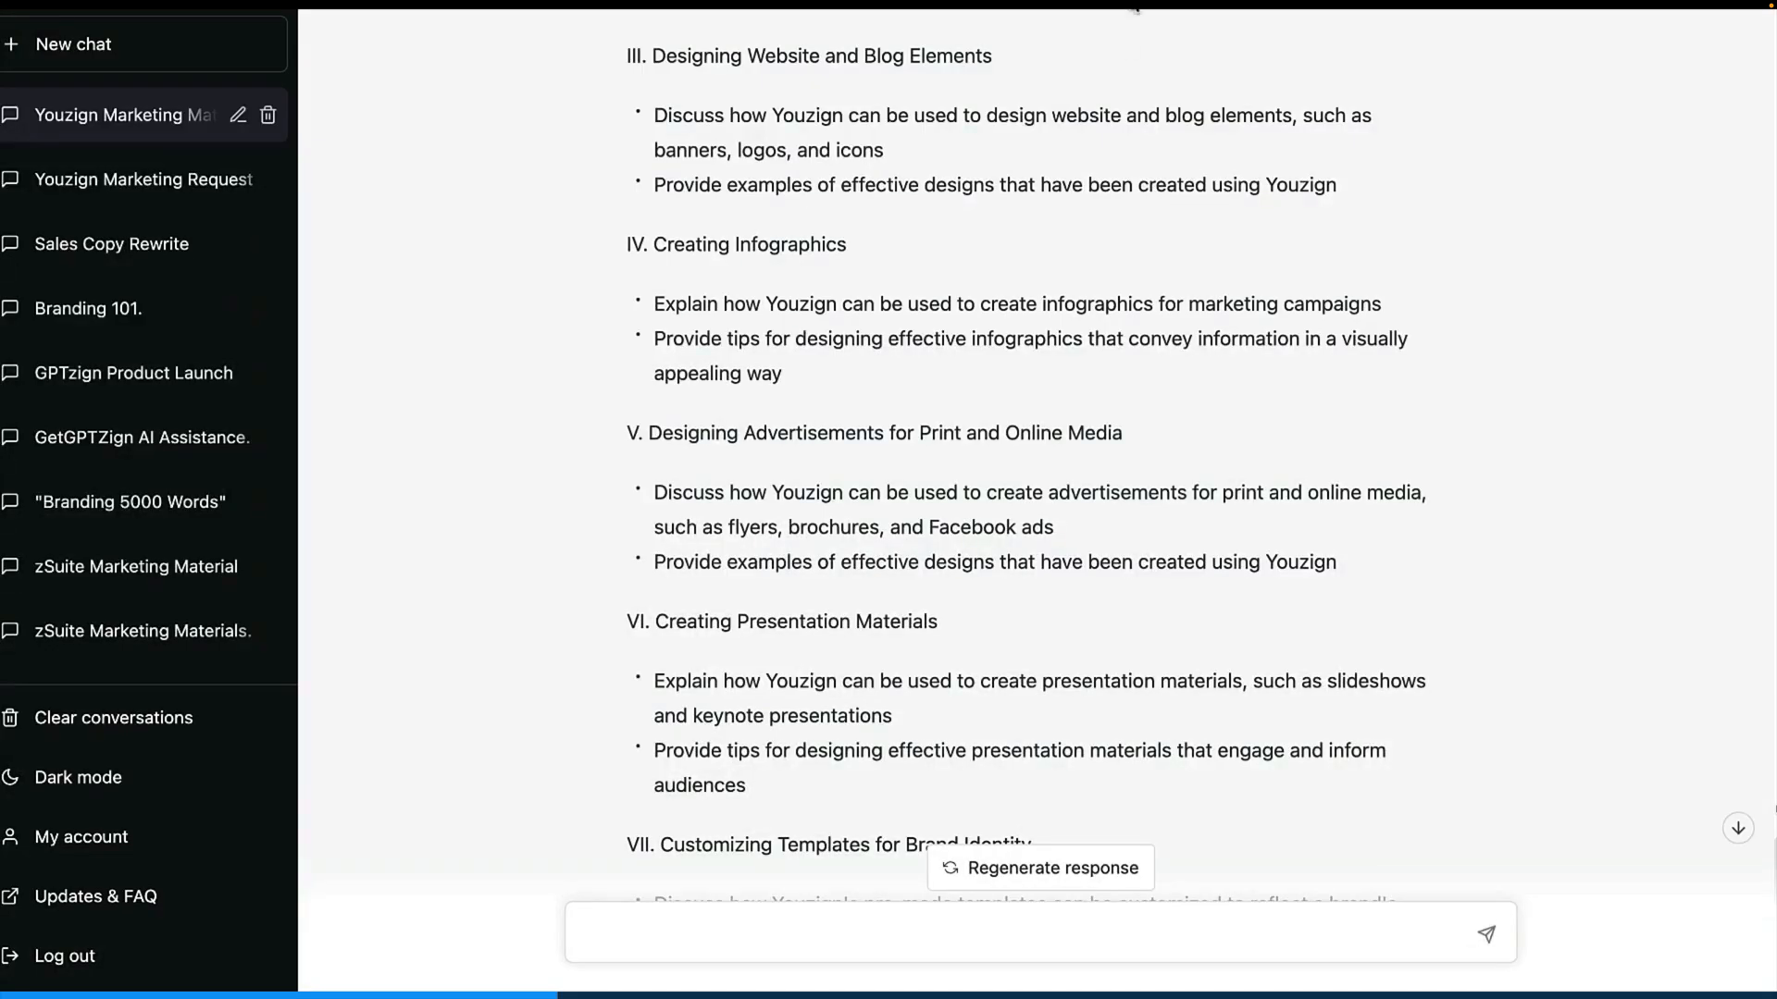
pyautogui.scroll(15, 1136, 135)
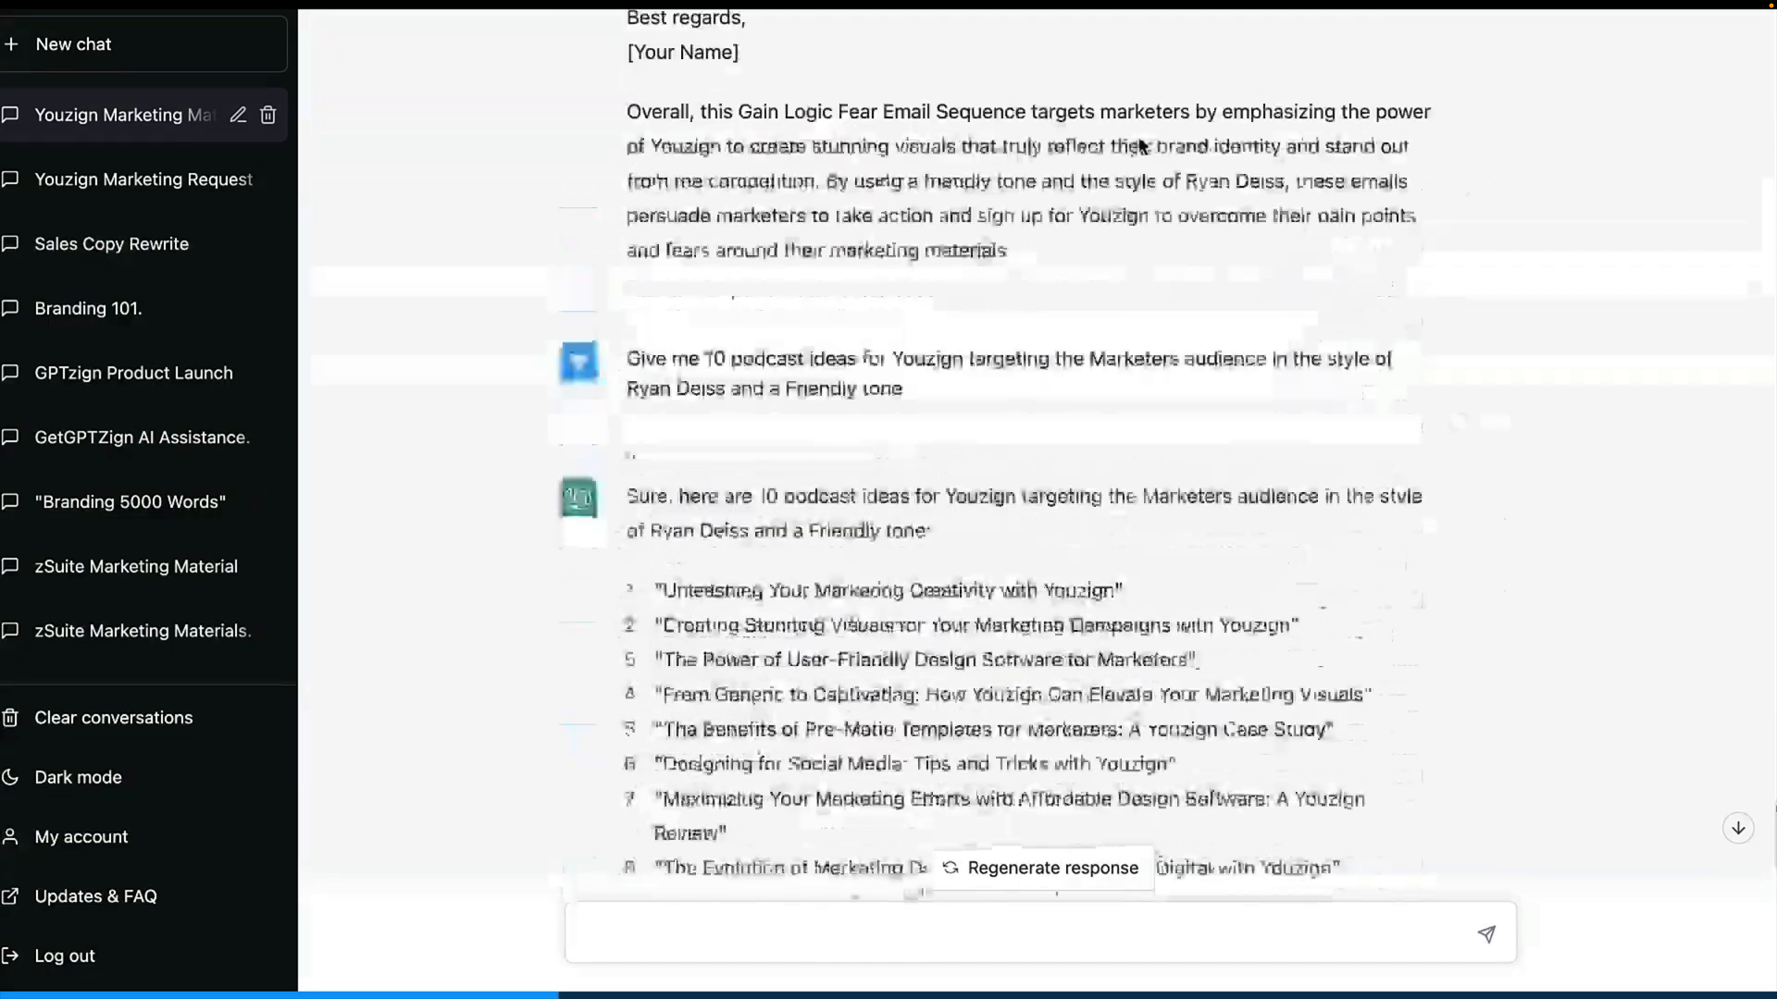
pyautogui.scroll(8, 1139, 143)
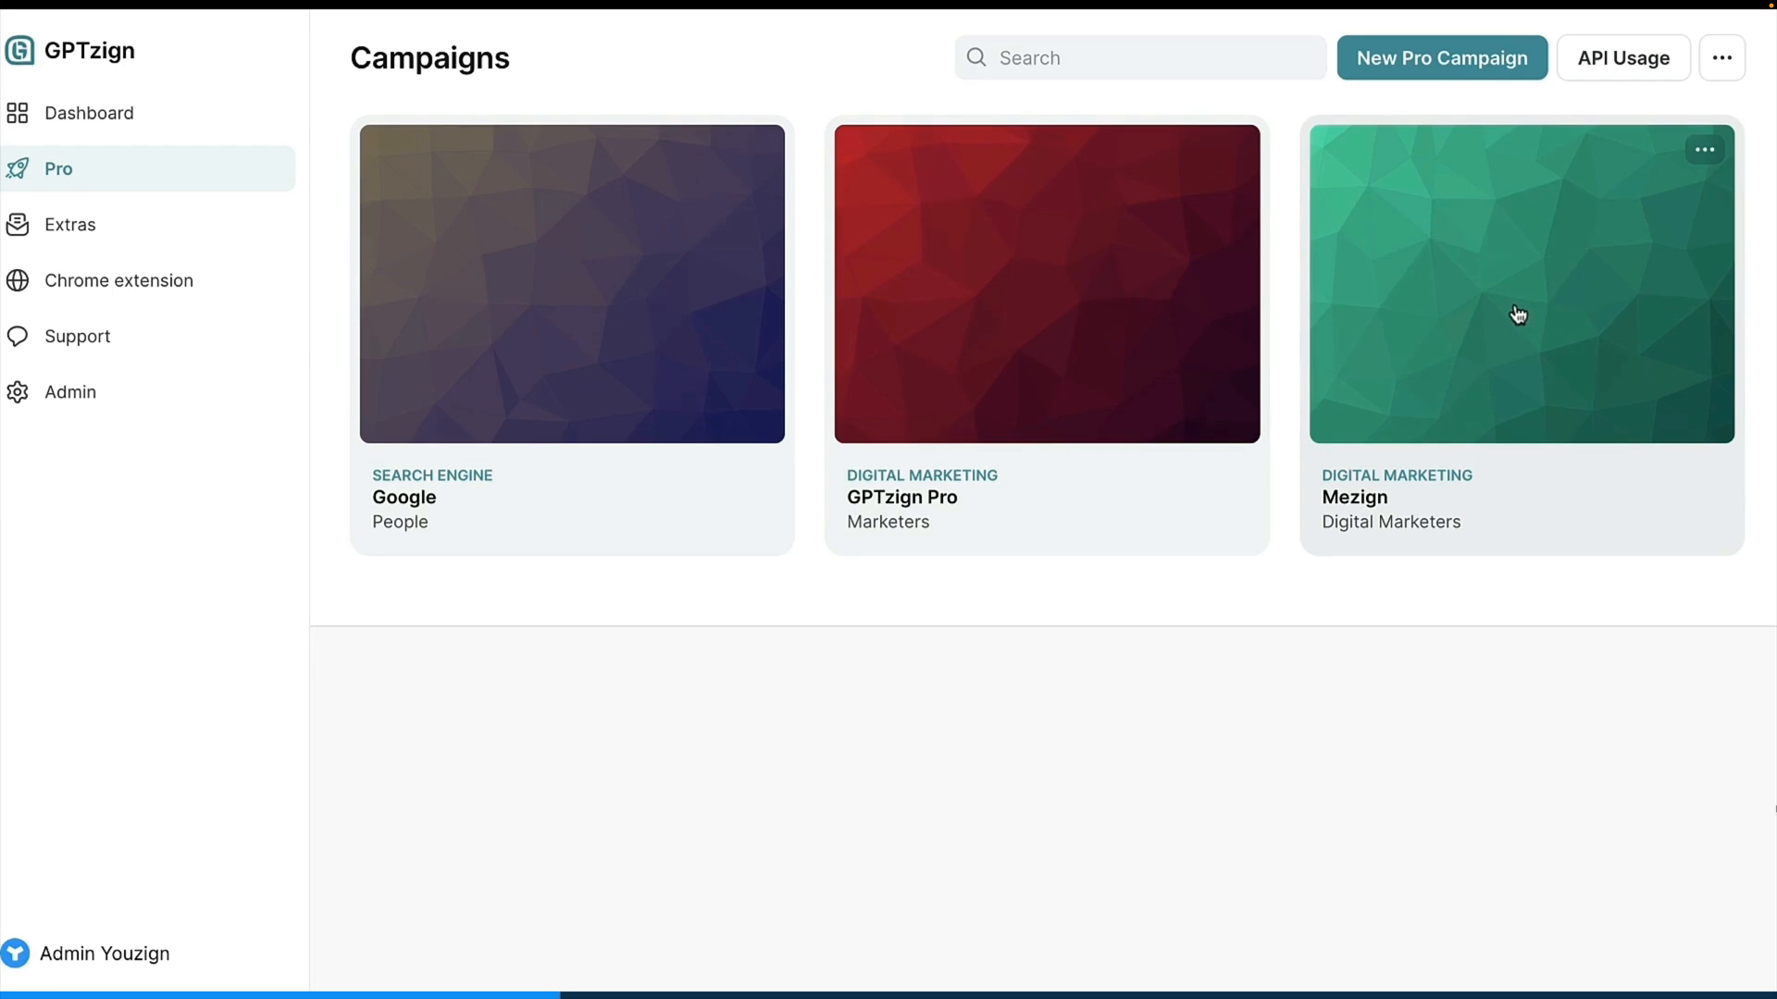
# Open the Mezign Pro campaign for editing and look over its product description, audience, style, tone and language.
pyautogui.click(1338, 320)
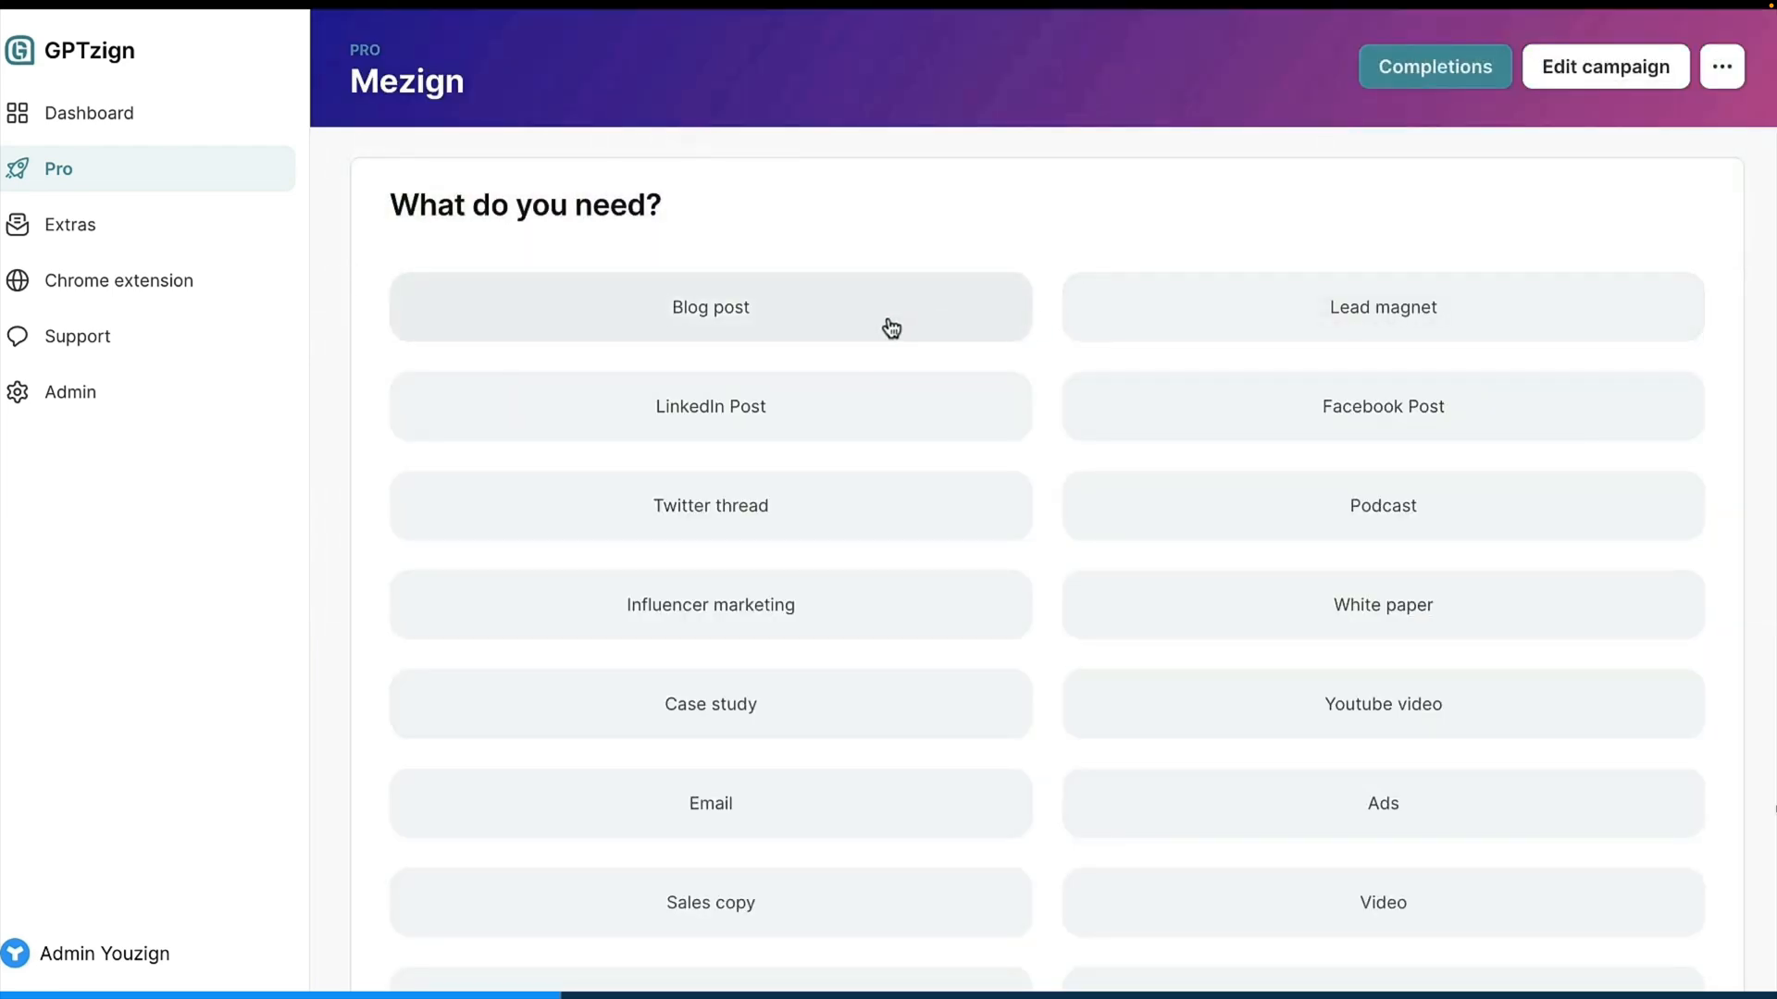
pyautogui.click(1555, 65)
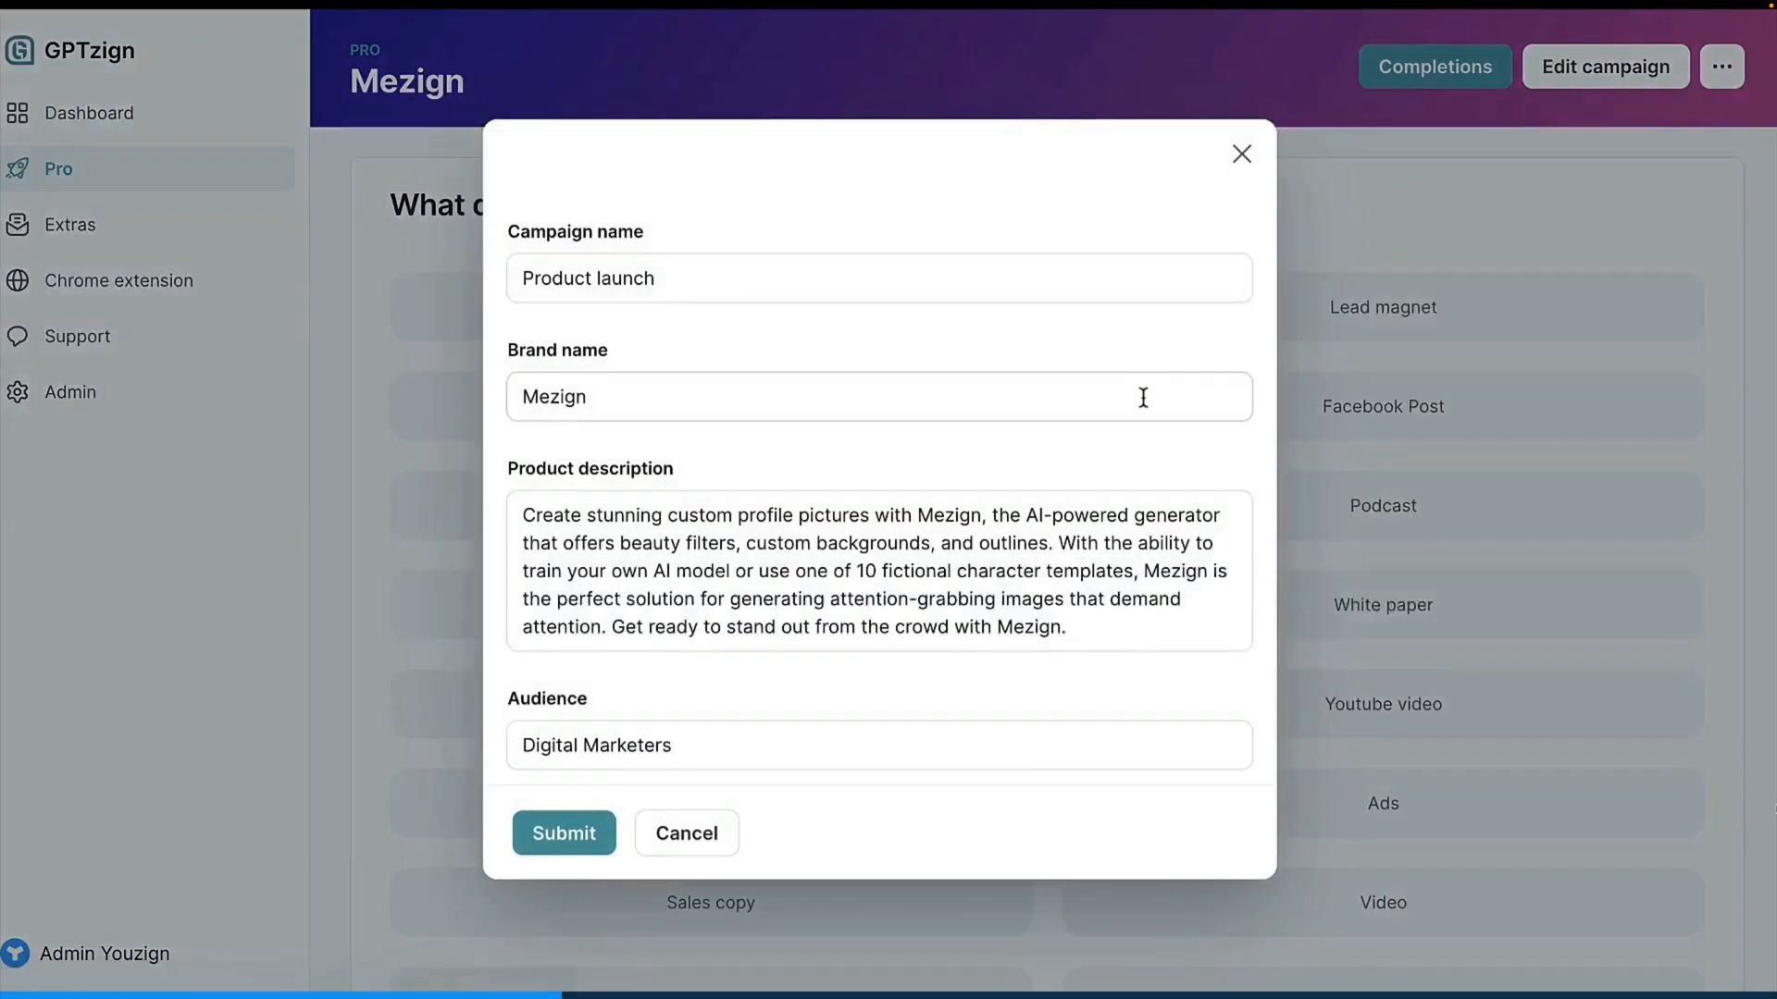
pyautogui.scroll(-1, 1144, 397)
pyautogui.scroll(-1, 1143, 397)
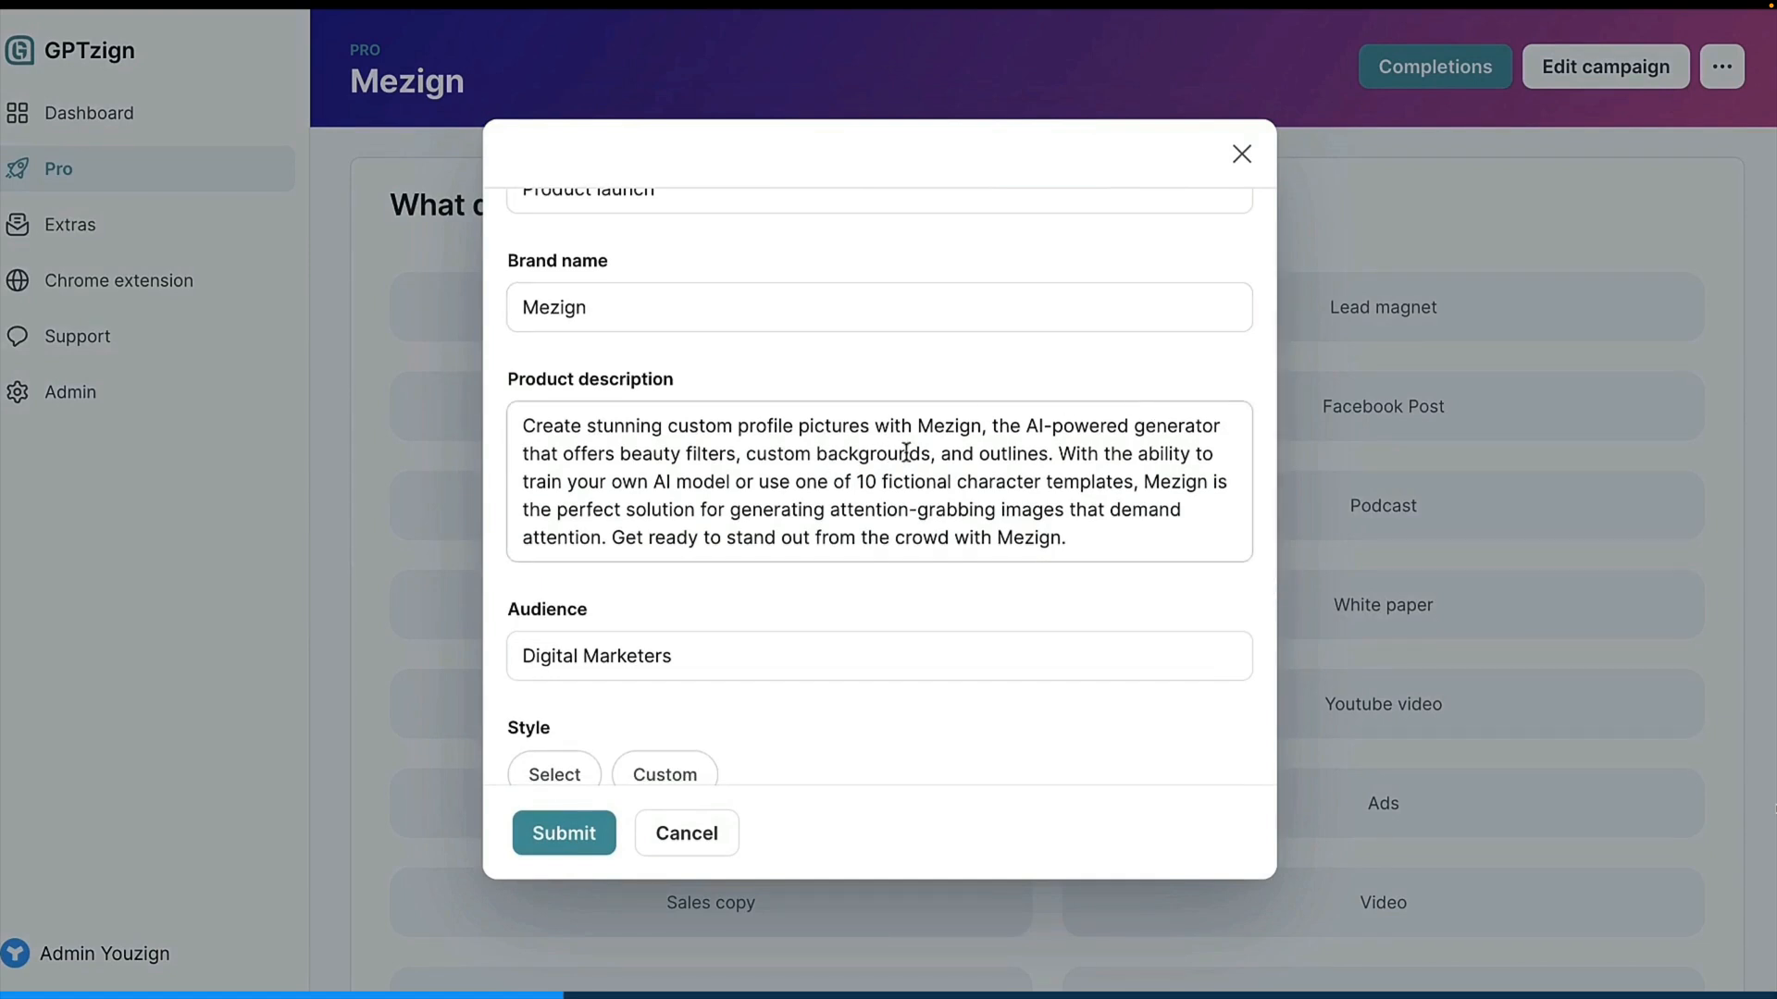
pyautogui.scroll(-5, 1059, 500)
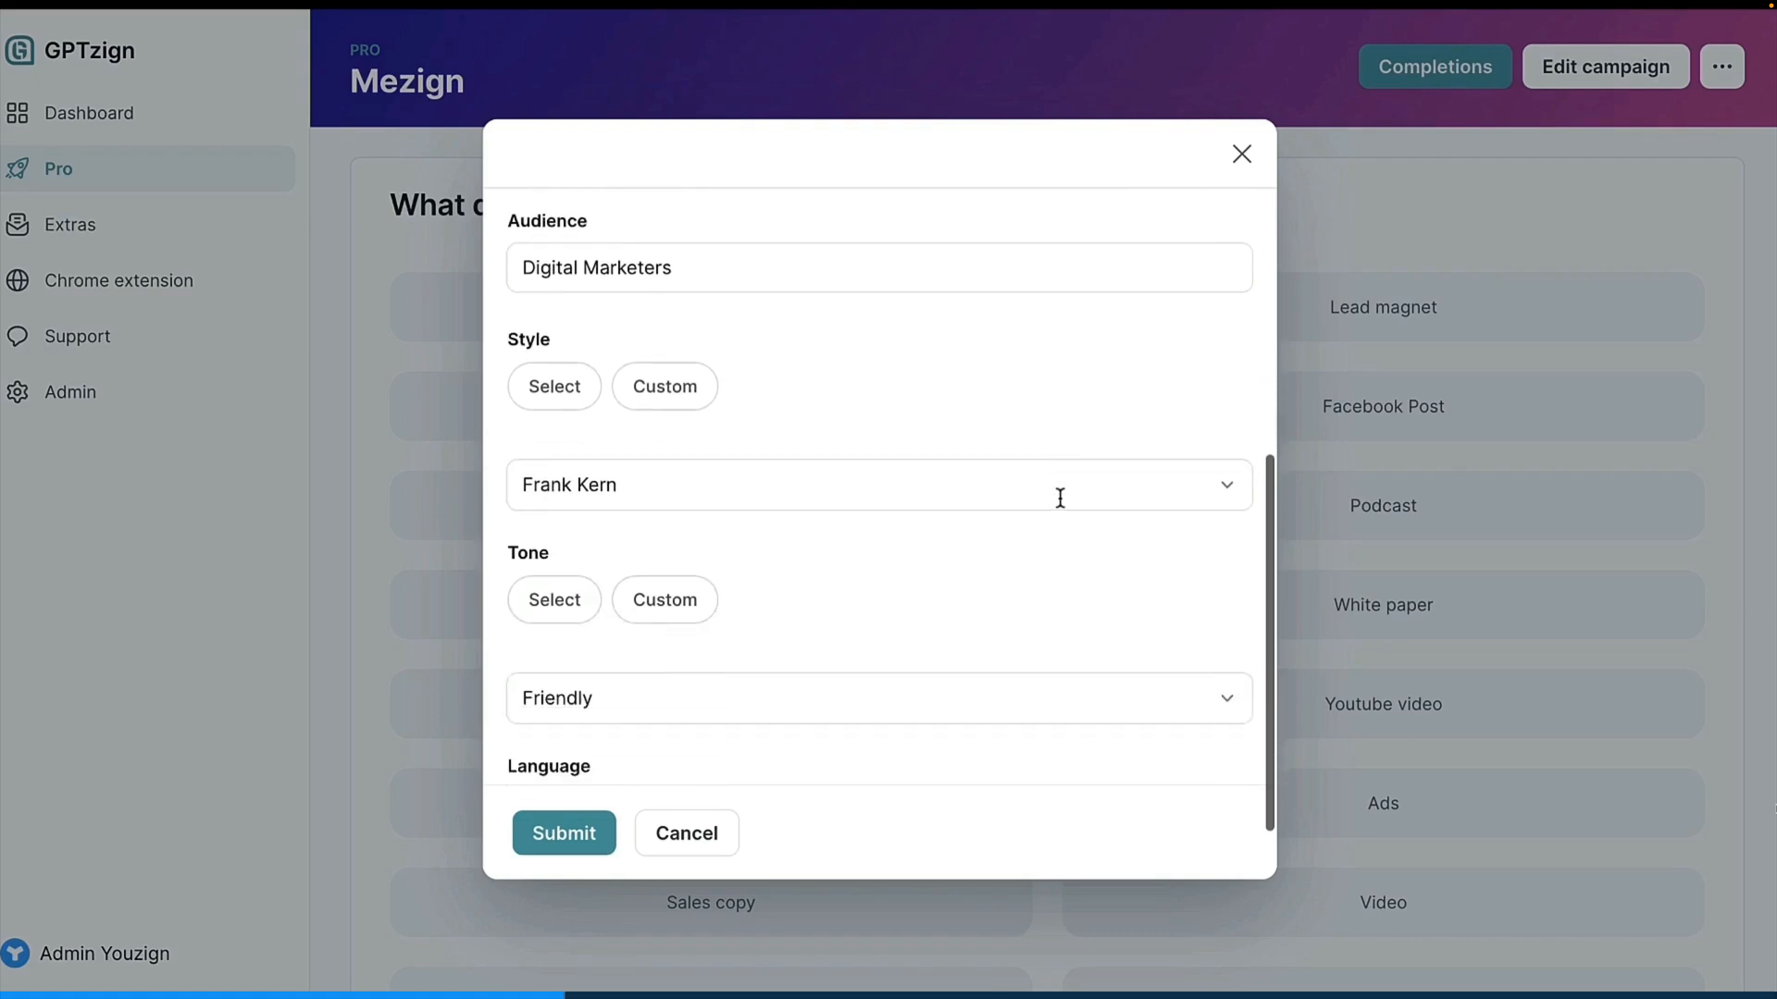
pyautogui.scroll(1, 1059, 497)
pyautogui.scroll(-1, 1058, 497)
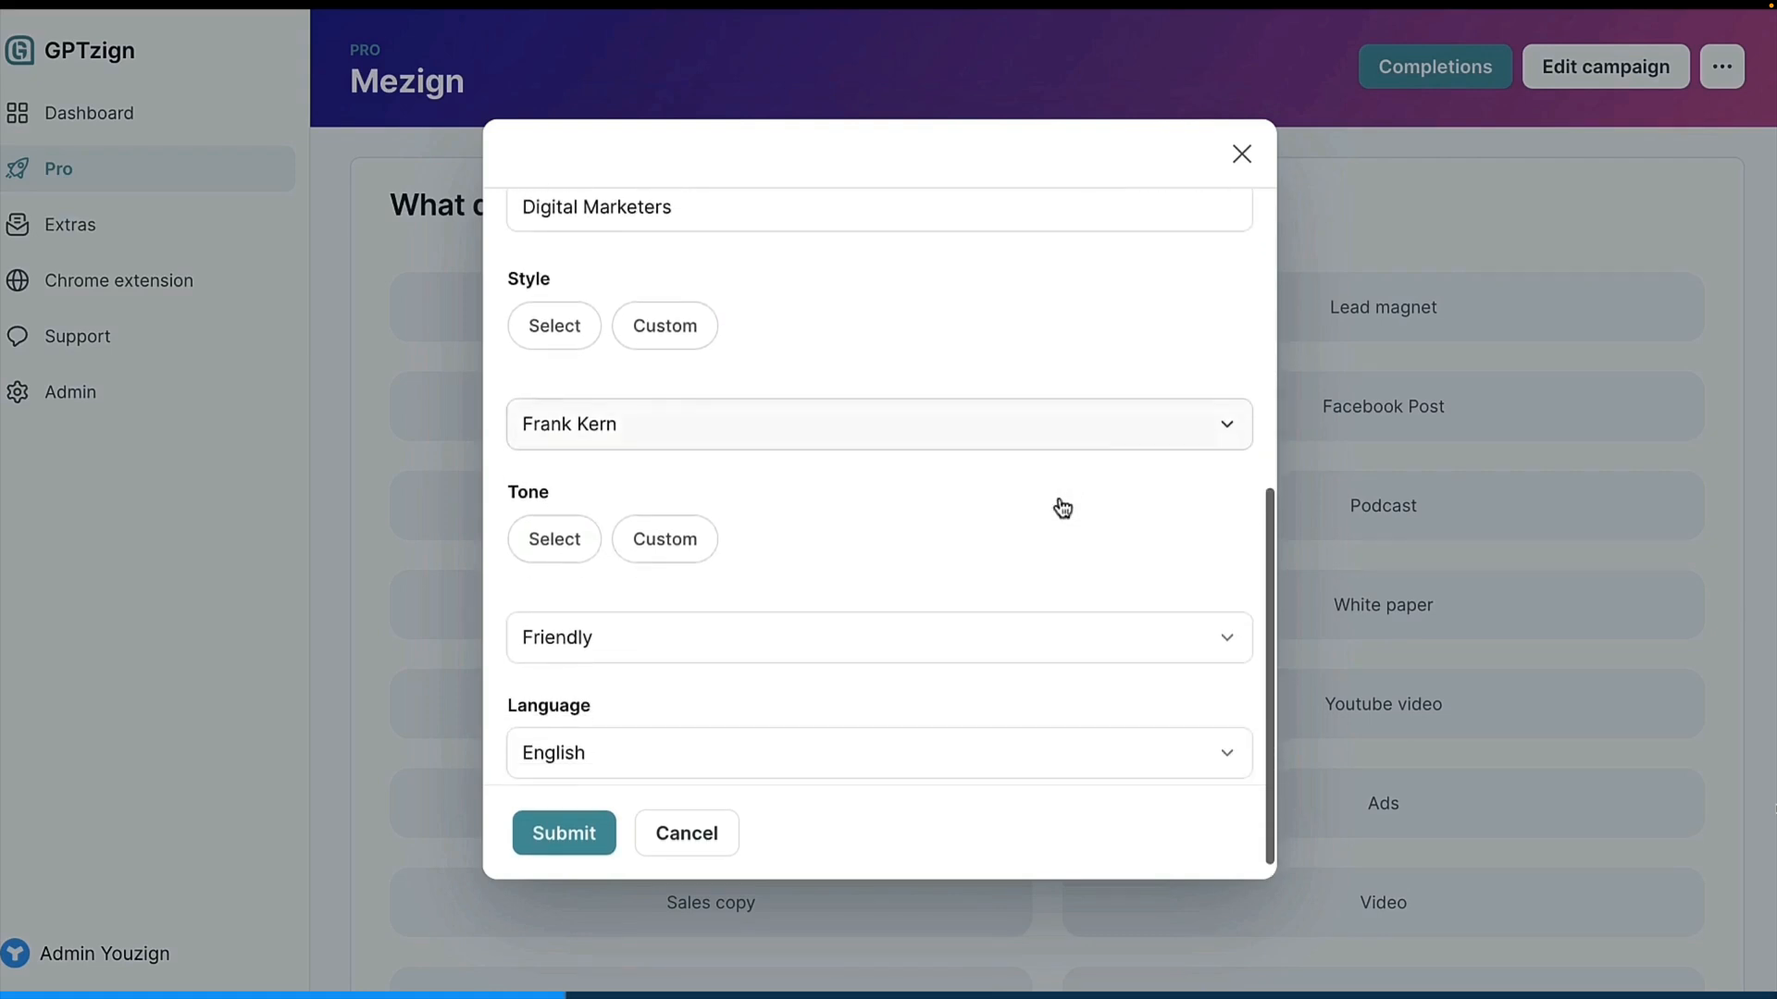
# Switch the Mezign campaign's writing style to custom and set it to Dan Kennedy.
pyautogui.click(645, 318)
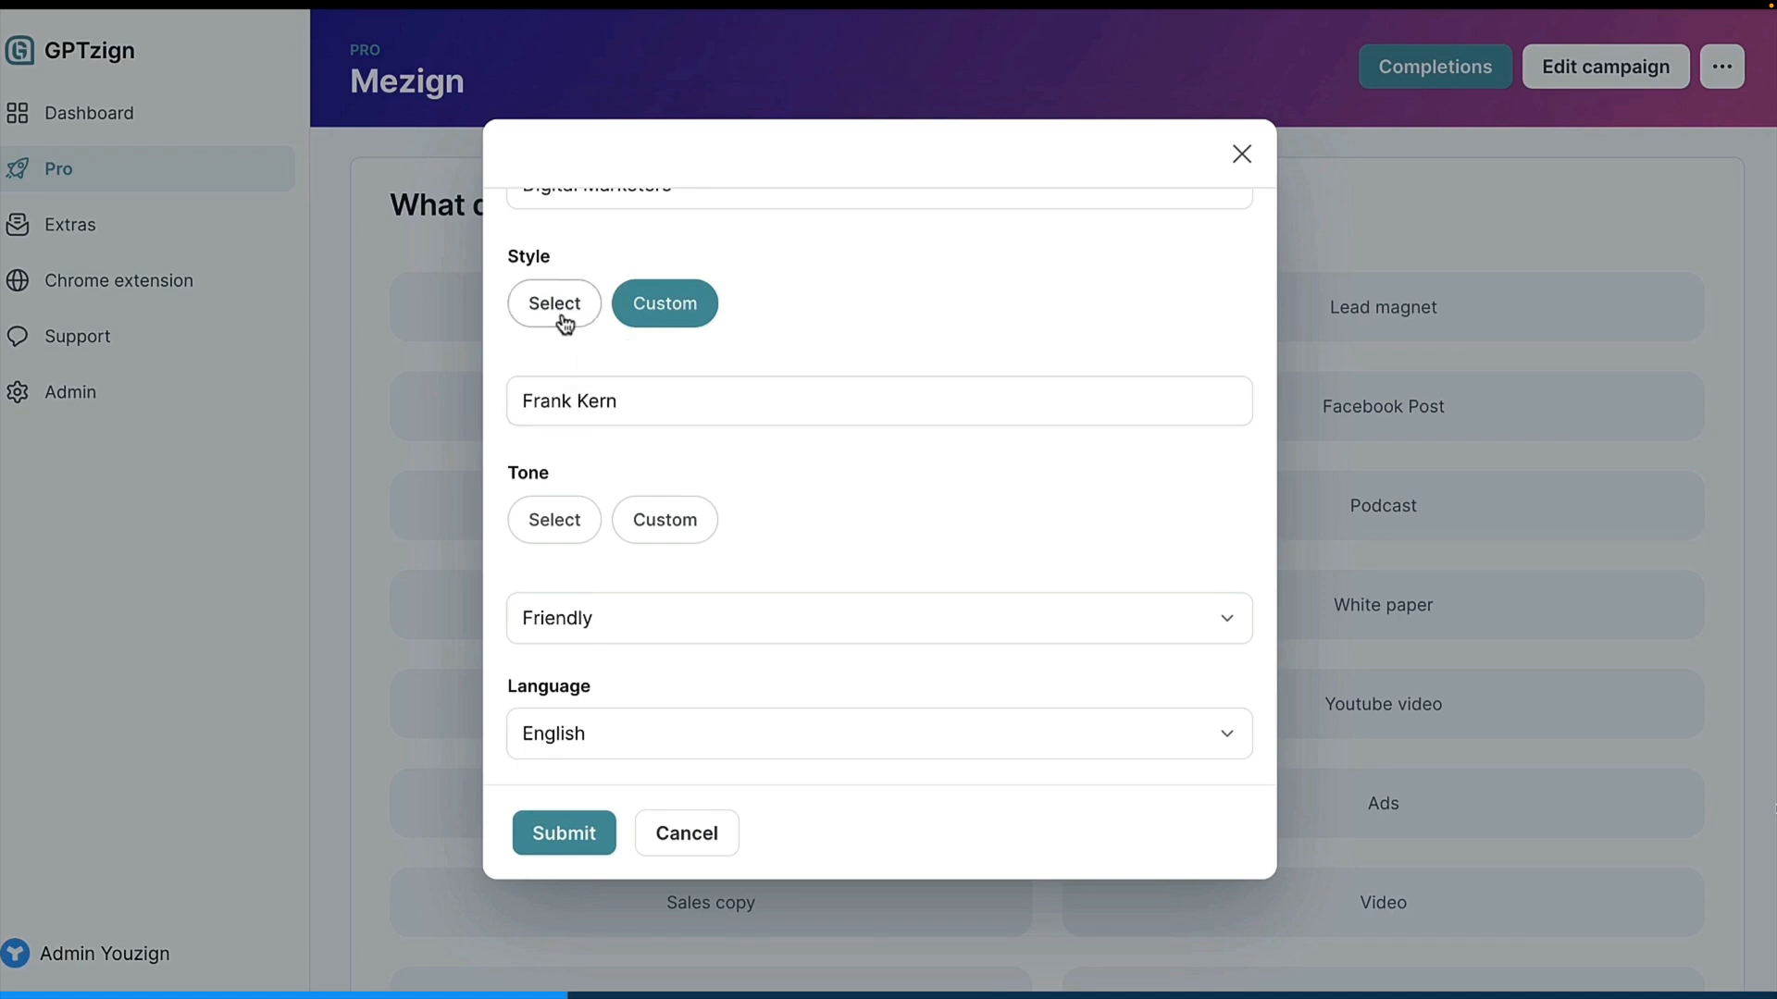
pyautogui.click(597, 400)
pyautogui.tripleClick(597, 401)
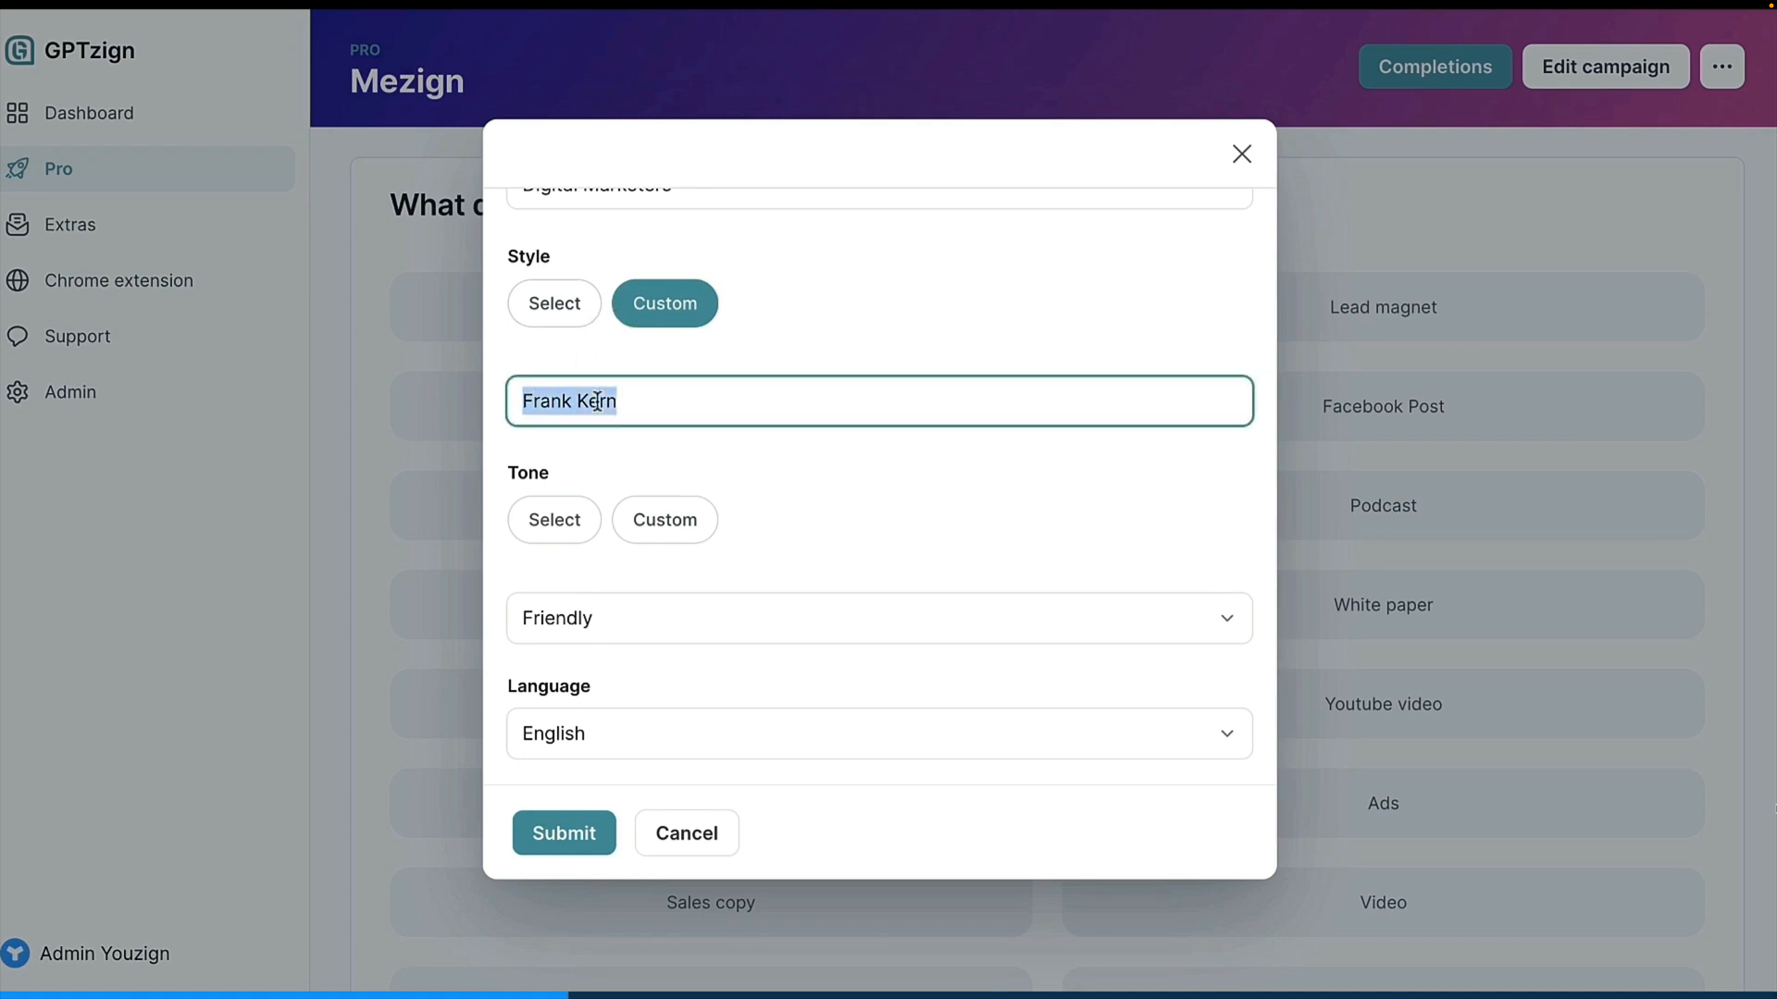
pyautogui.write('DA')
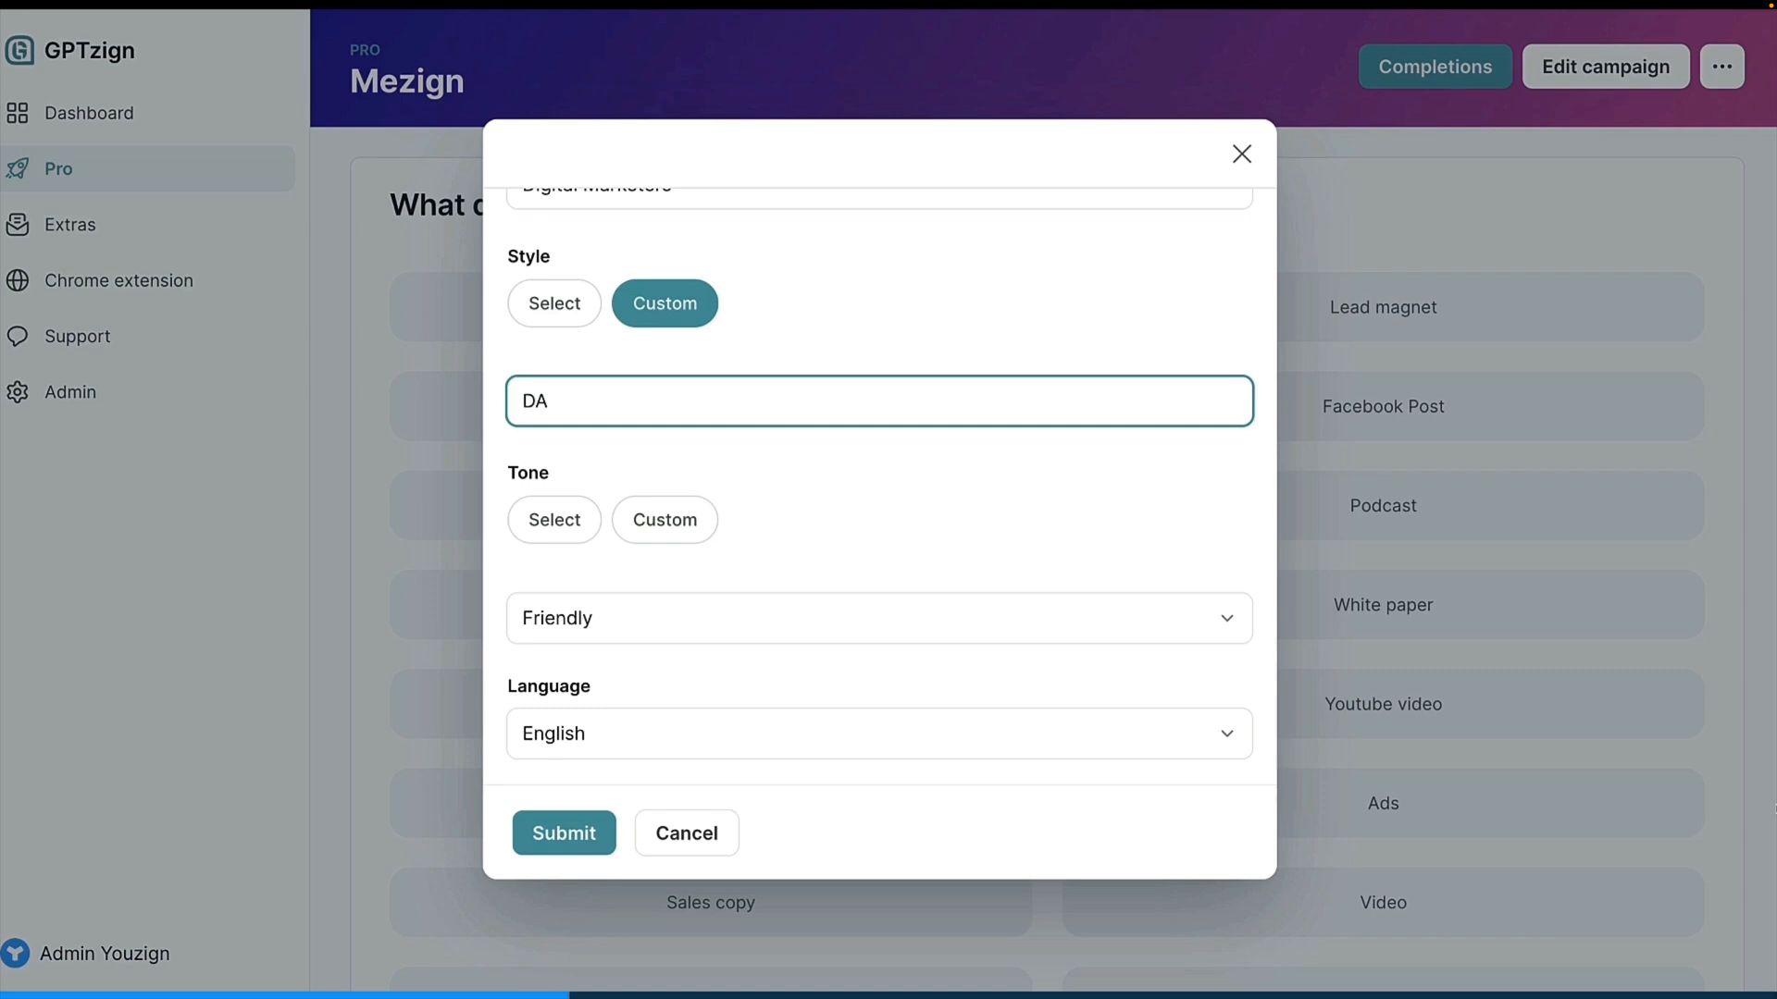
pyautogui.write('Nan Kennedy')
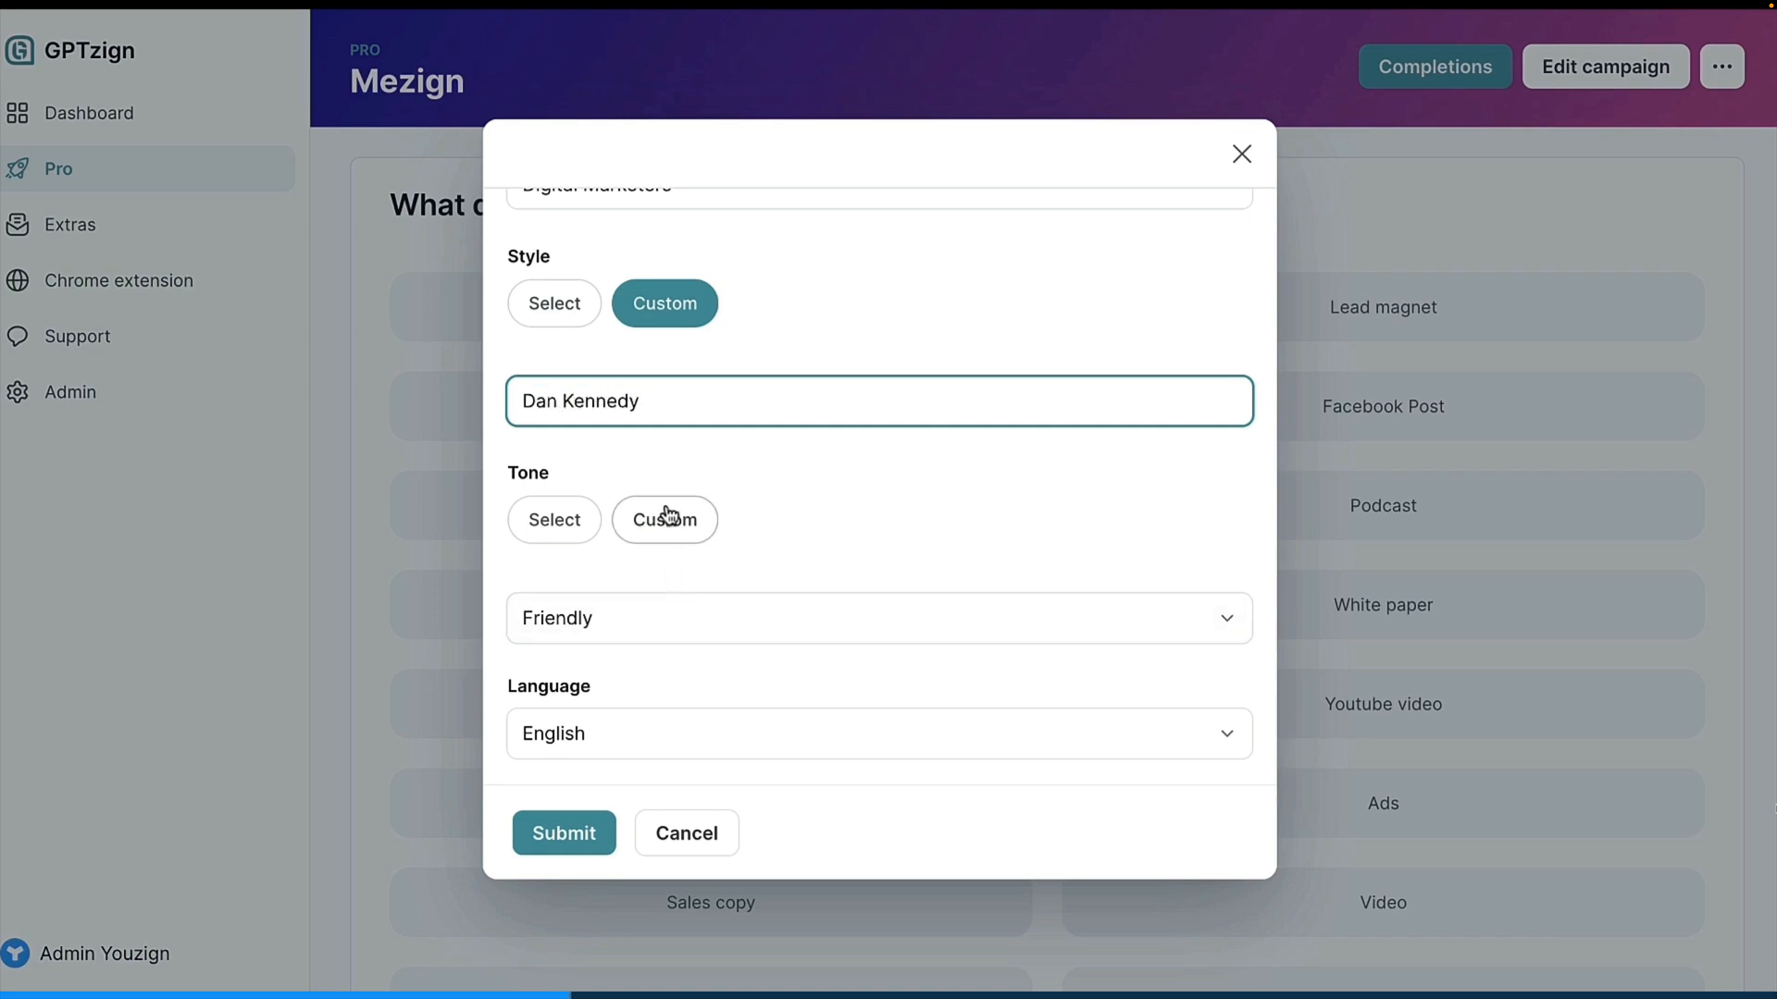
# Look over the custom tone option and the full list of languages, and close the campaign settings without submitting.
pyautogui.click(666, 526)
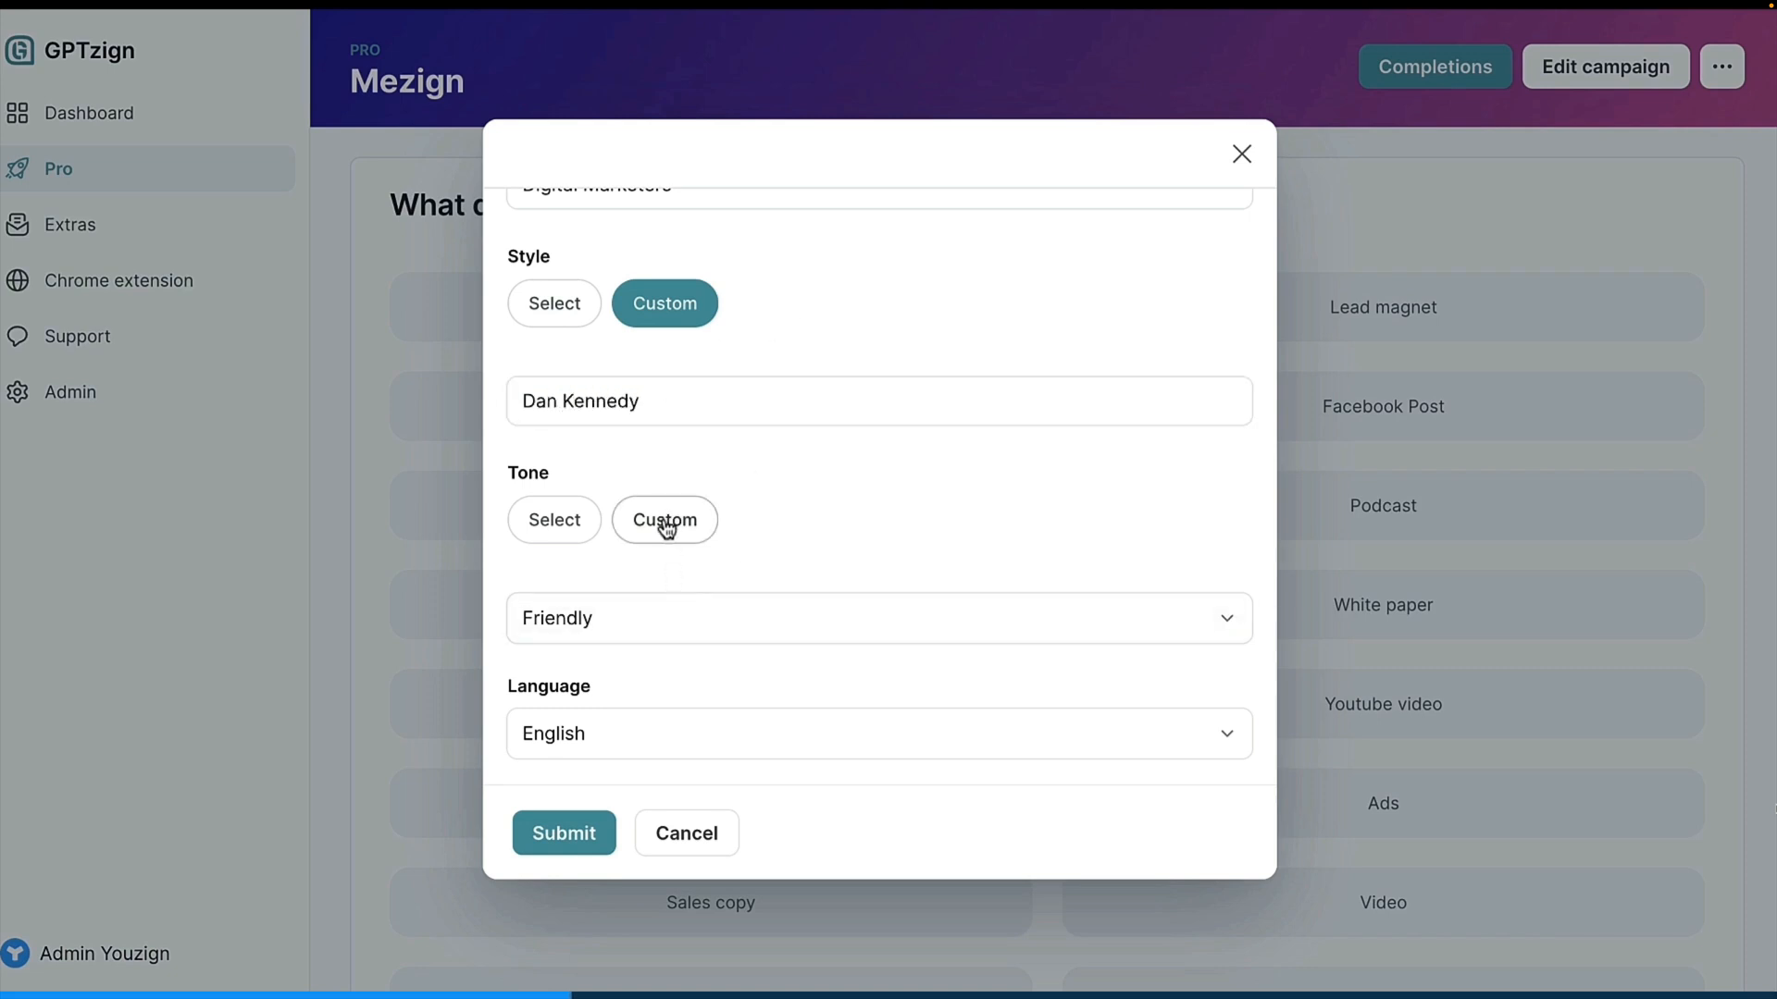
pyautogui.doubleClick(624, 620)
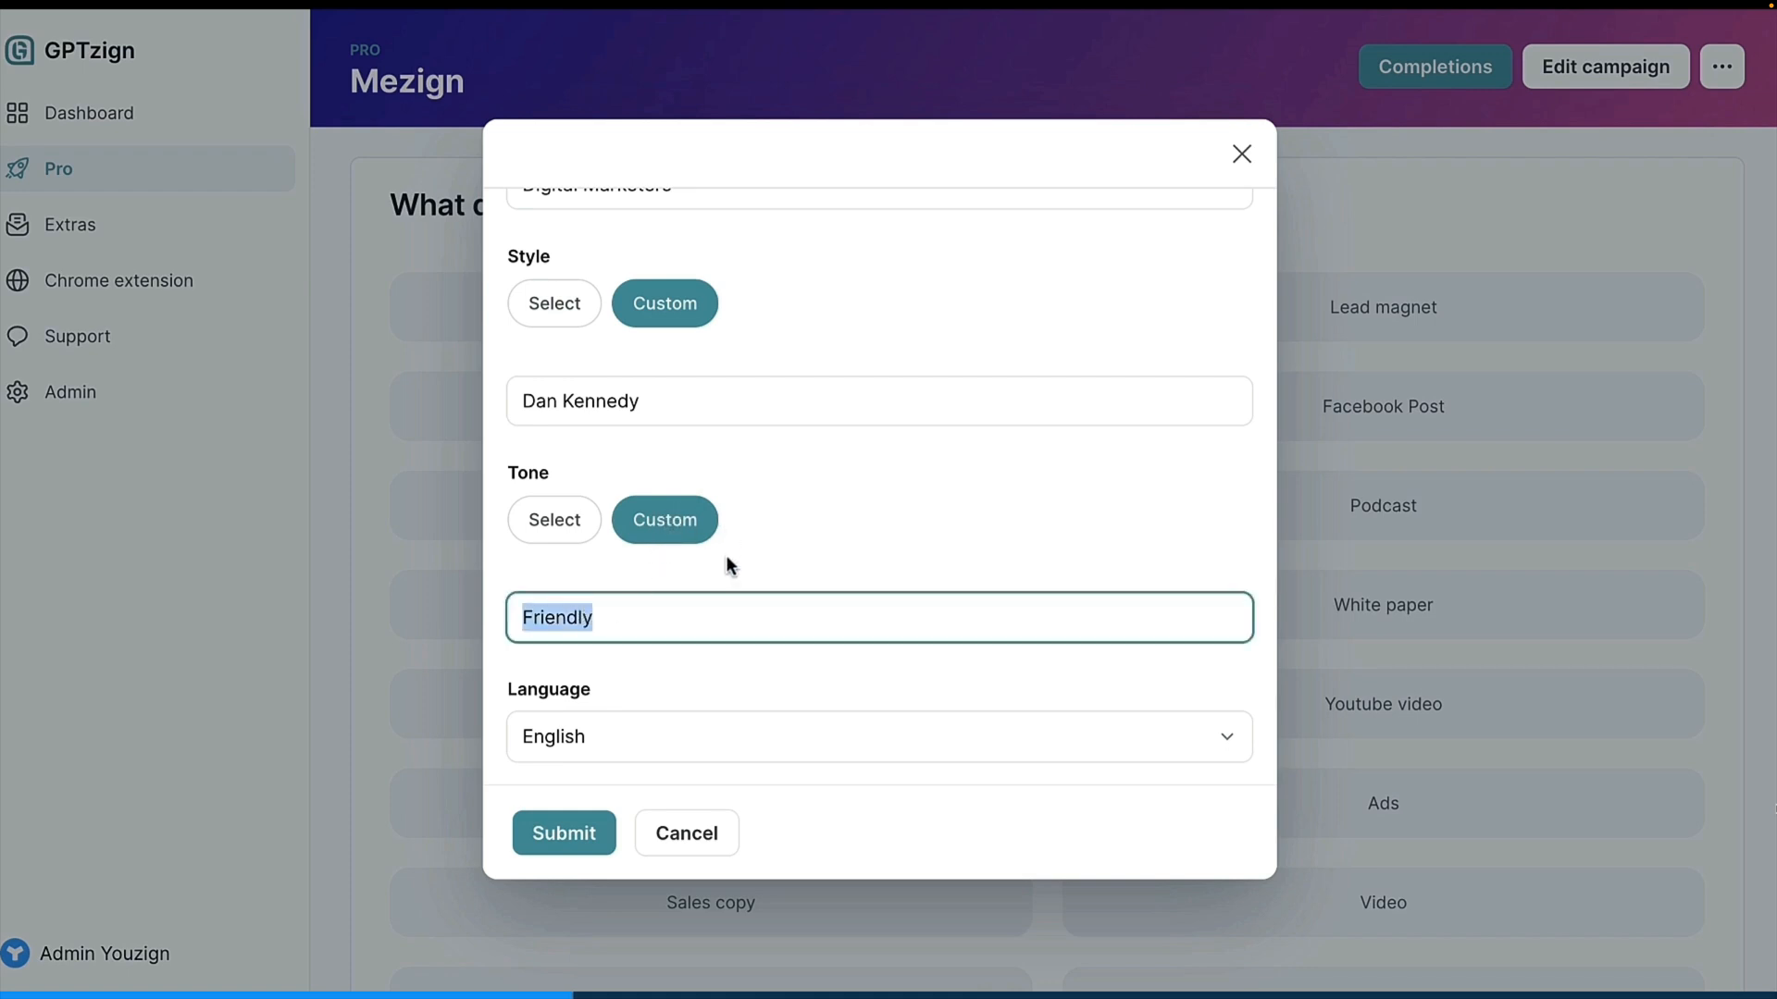
pyautogui.scroll(-1, 728, 562)
pyautogui.click(718, 724)
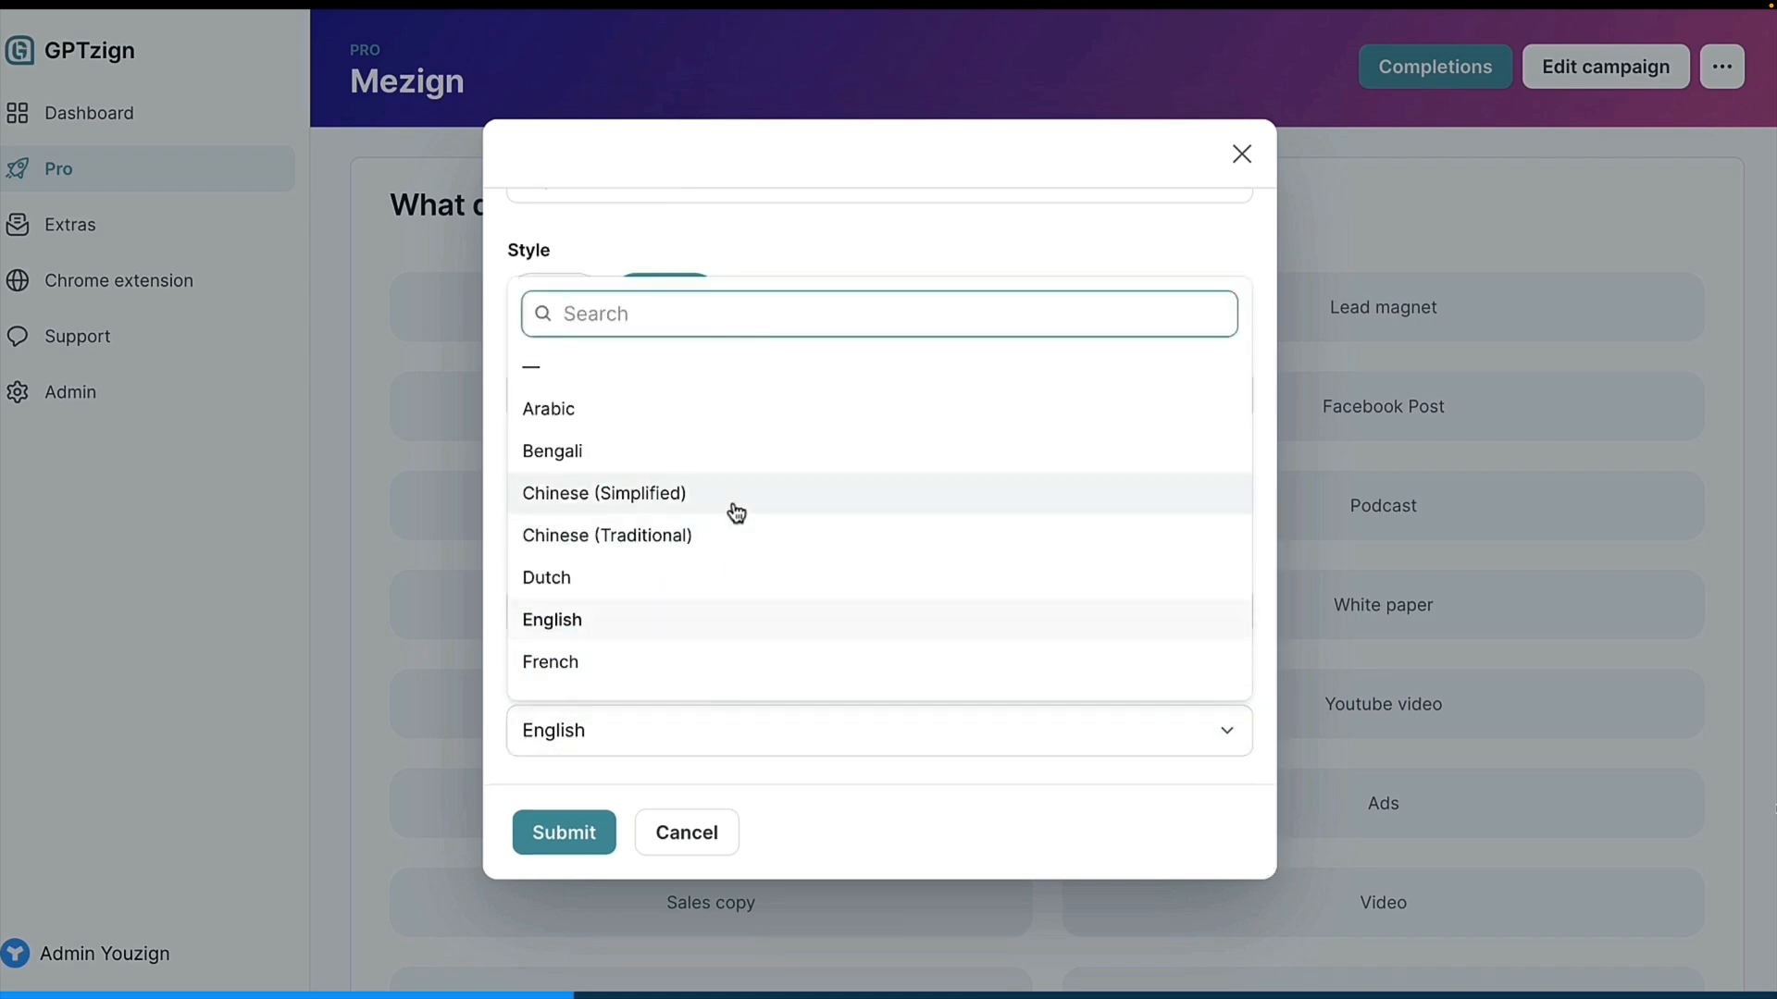
pyautogui.scroll(-10, 736, 512)
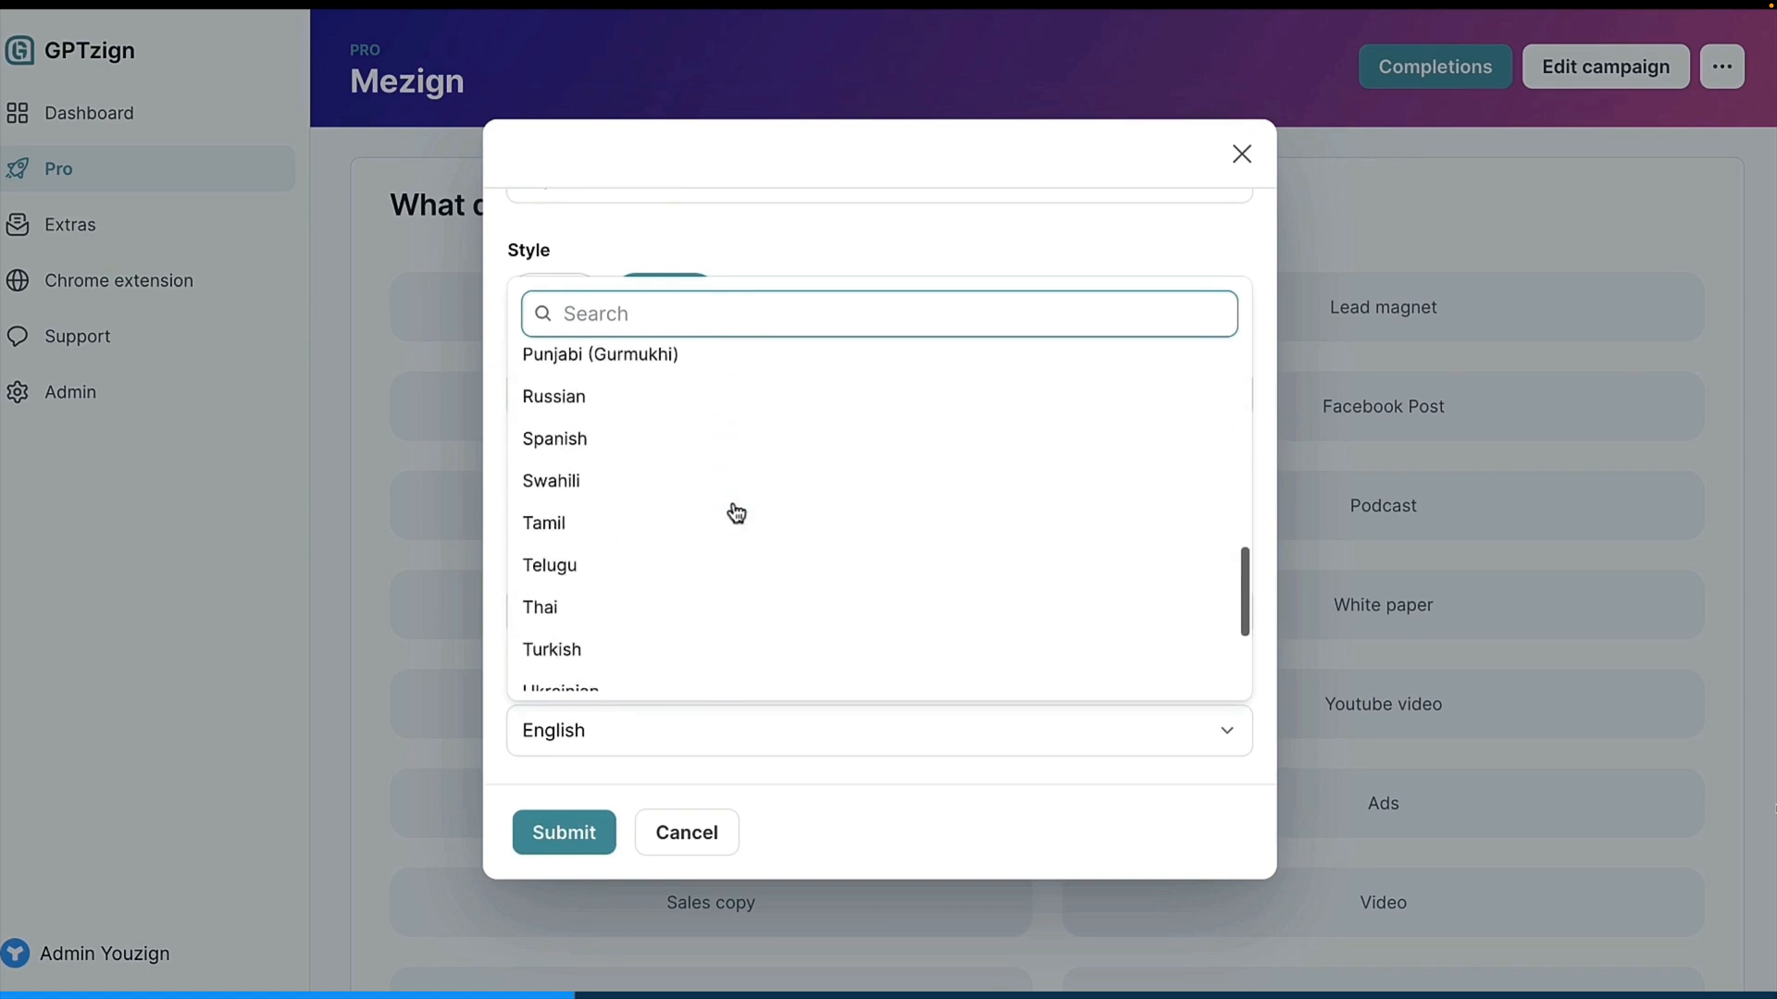
pyautogui.scroll(-3, 737, 514)
pyautogui.scroll(-1, 880, 674)
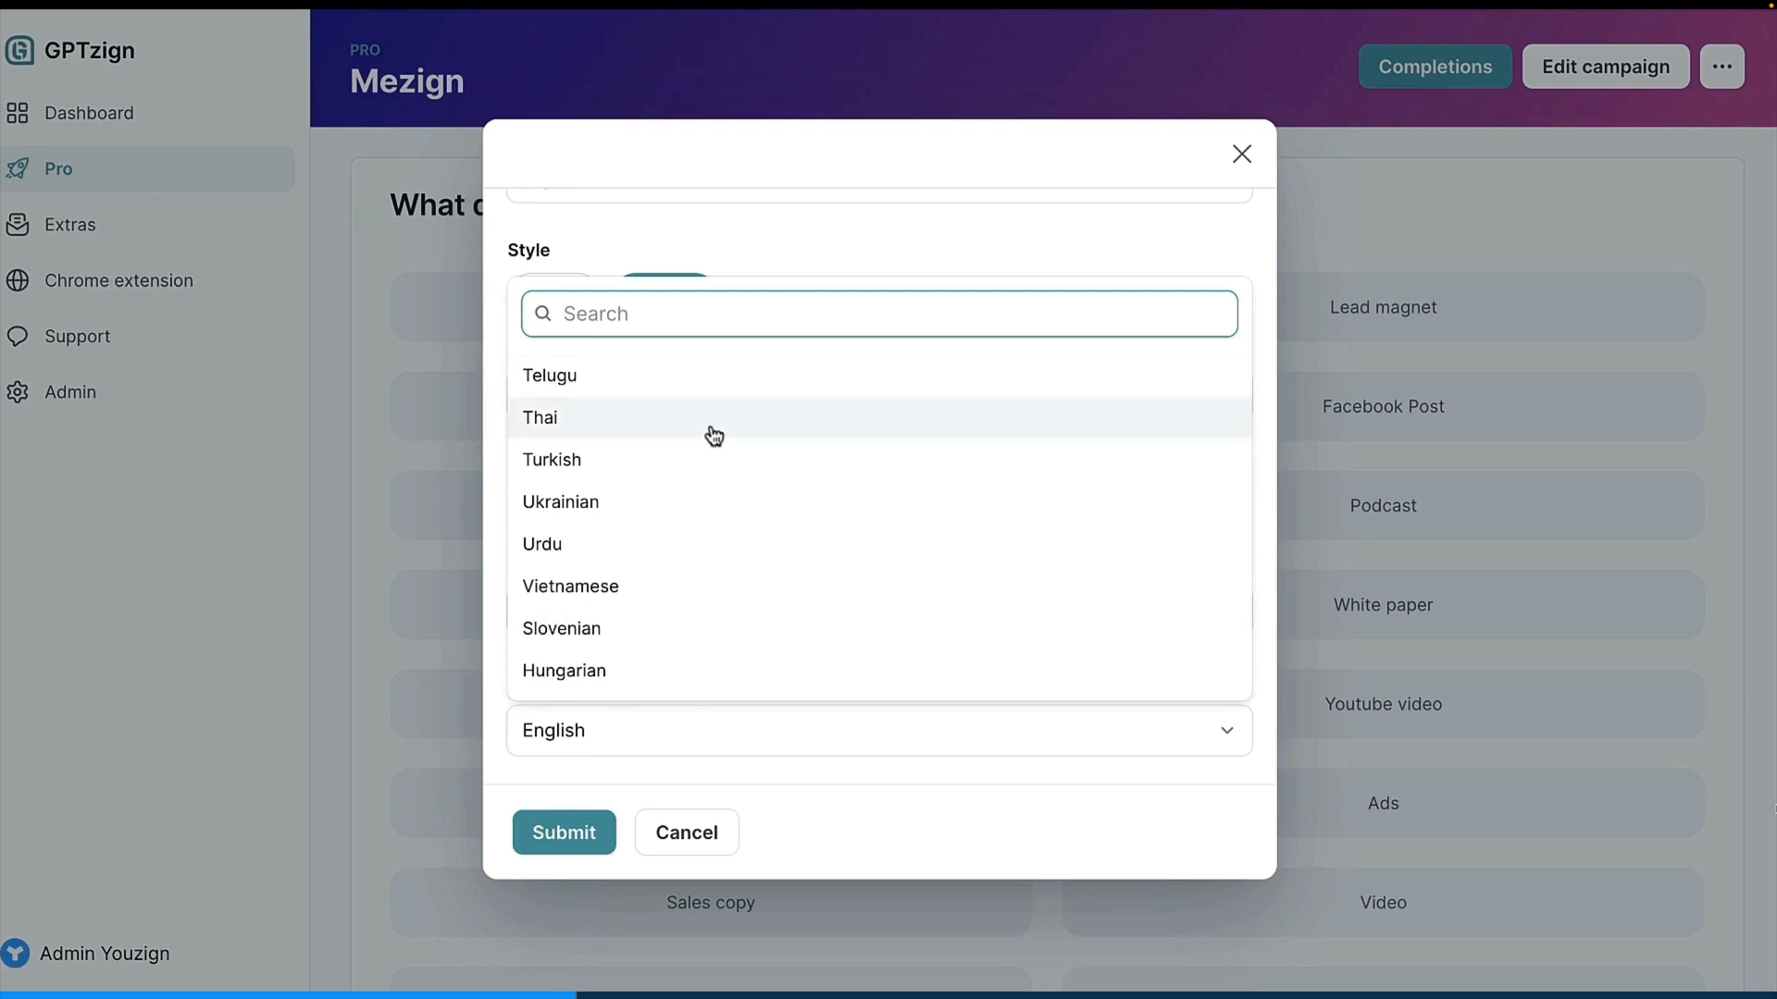
pyautogui.scroll(14, 714, 435)
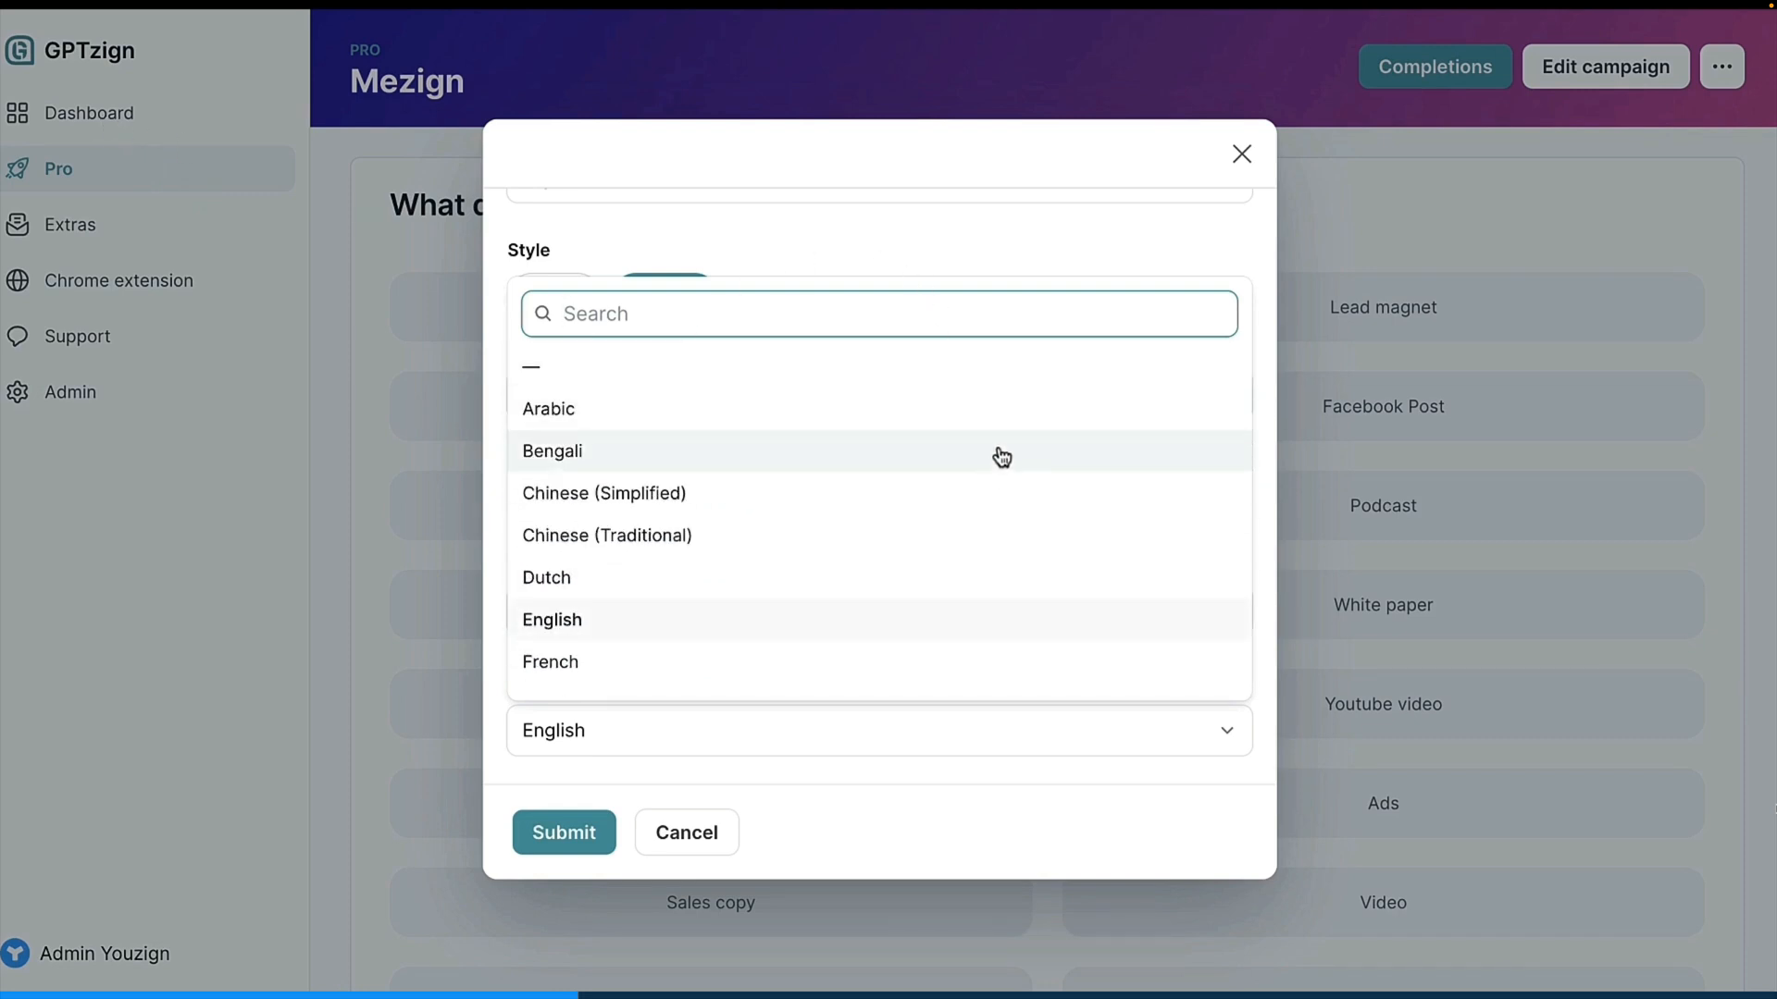
pyautogui.scroll(-14, 999, 560)
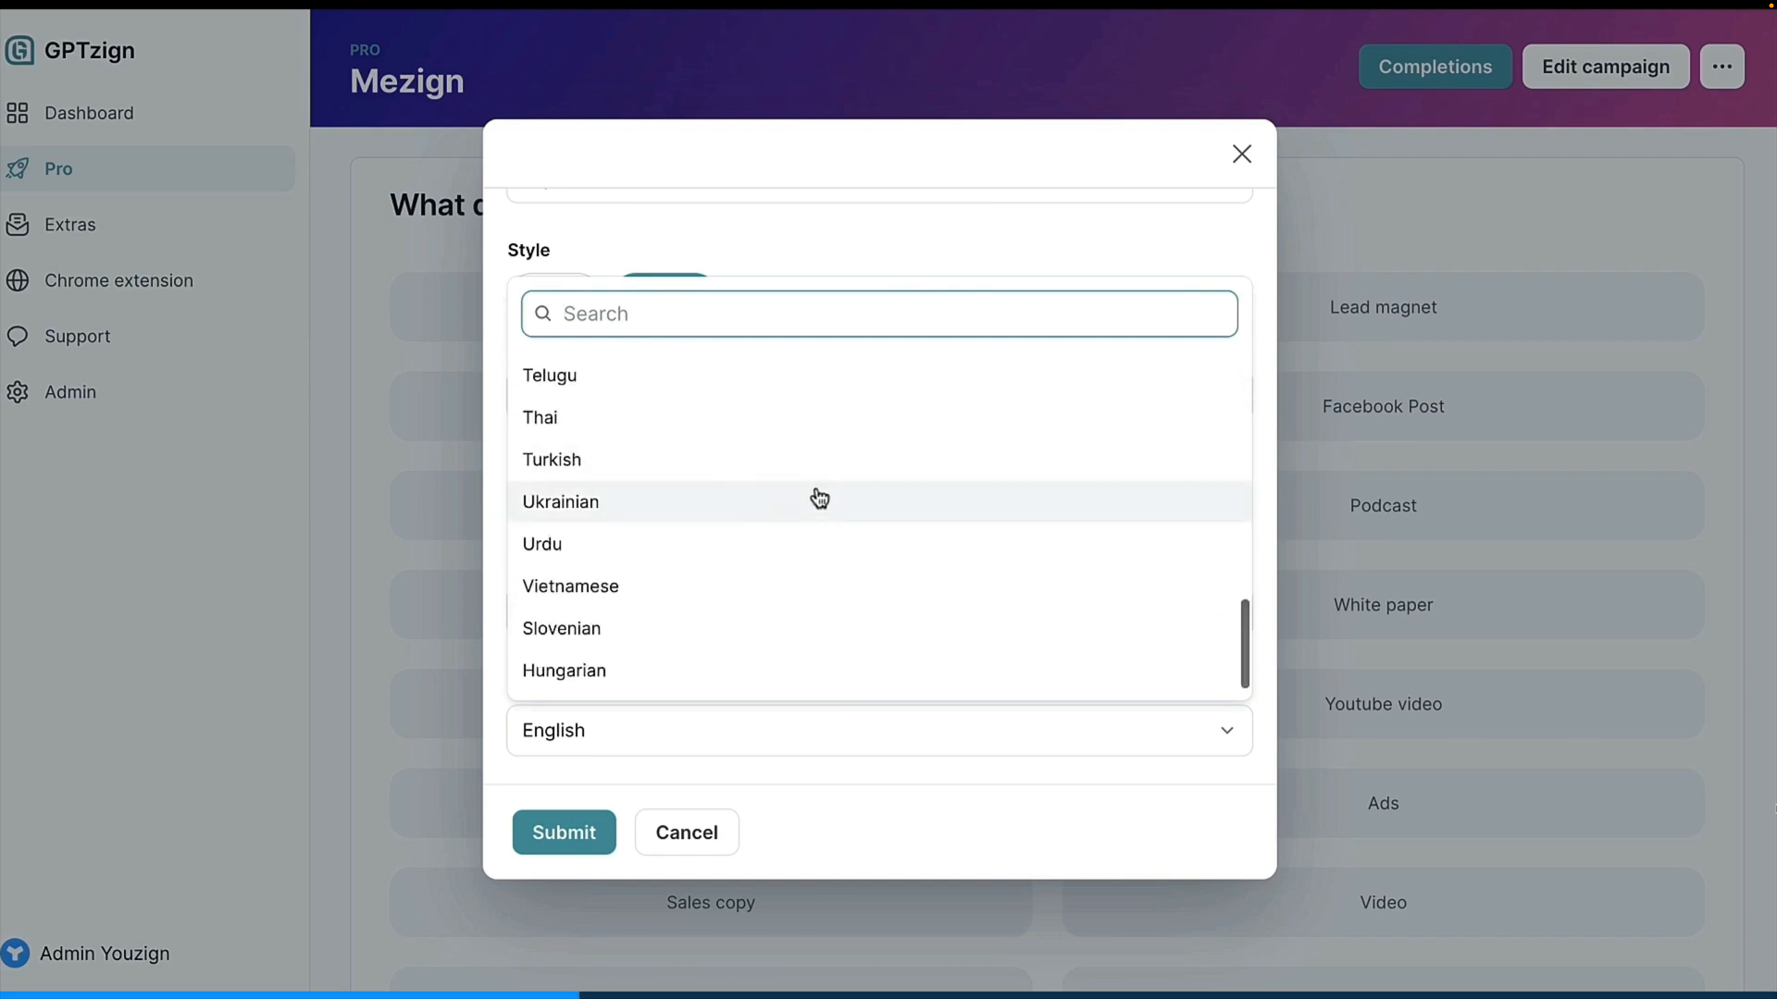
pyautogui.click(694, 842)
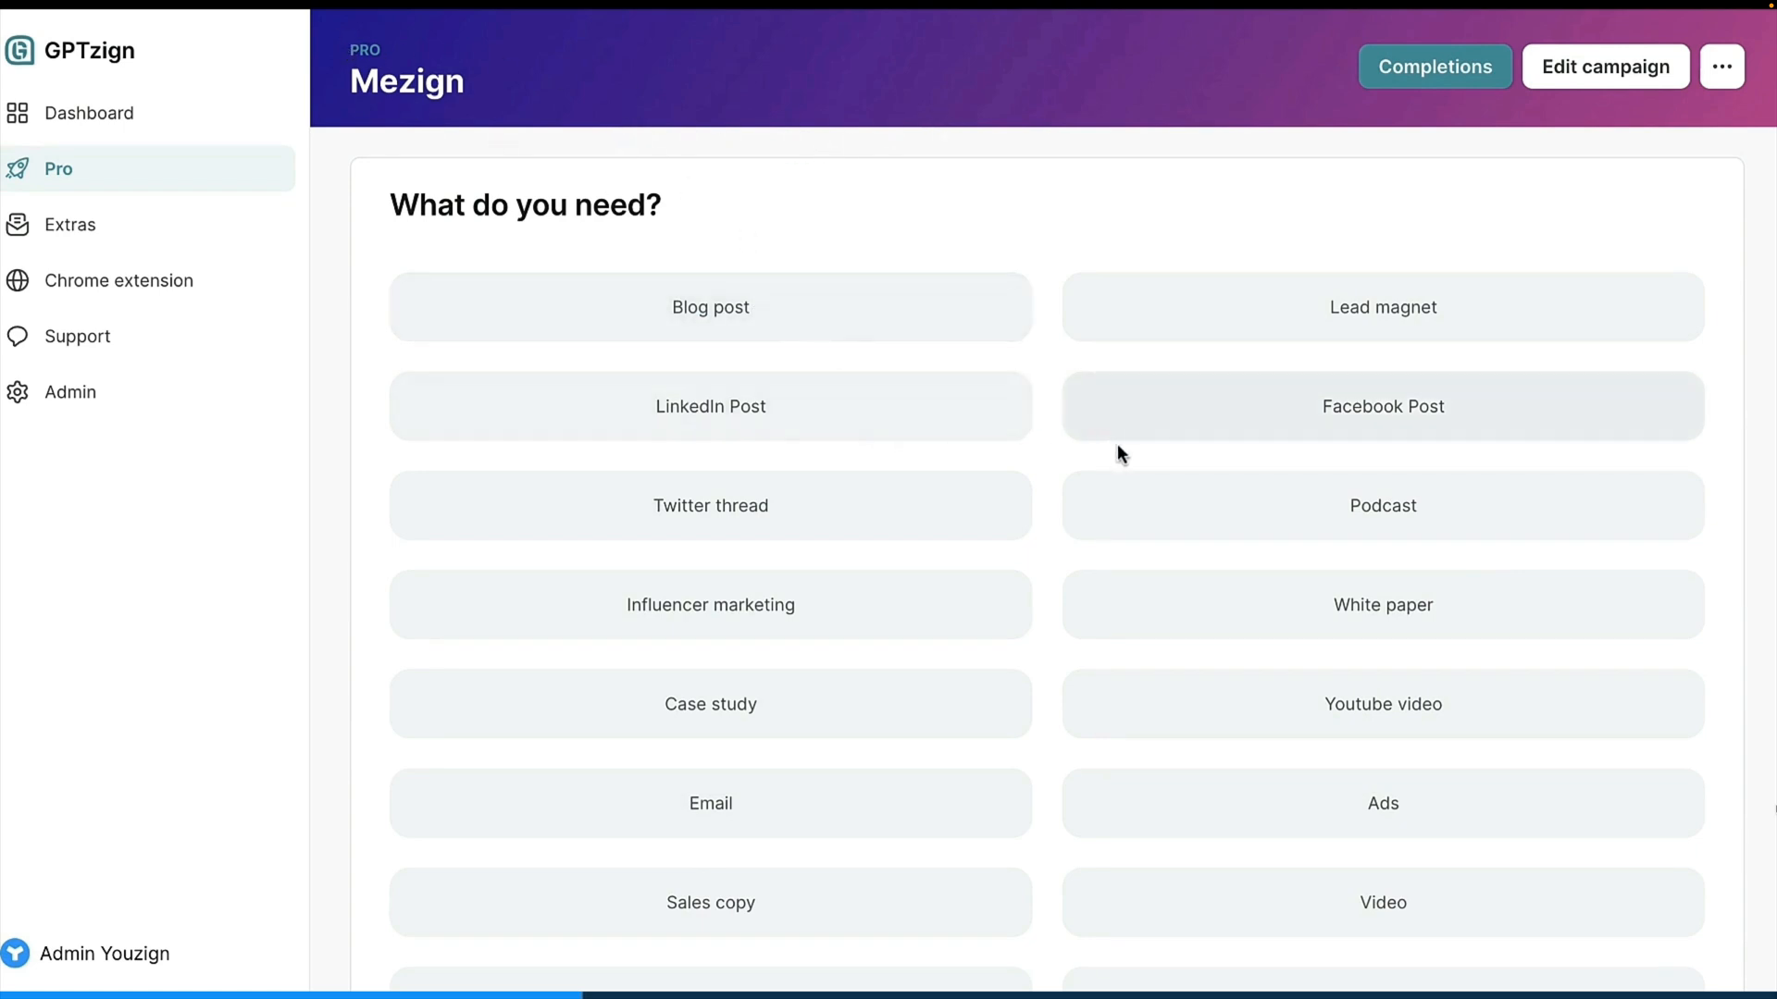
# Look over the Mezign campaign's content types and the Influencer marketing formats, and return to the full list of types.
pyautogui.scroll(-3, 1118, 442)
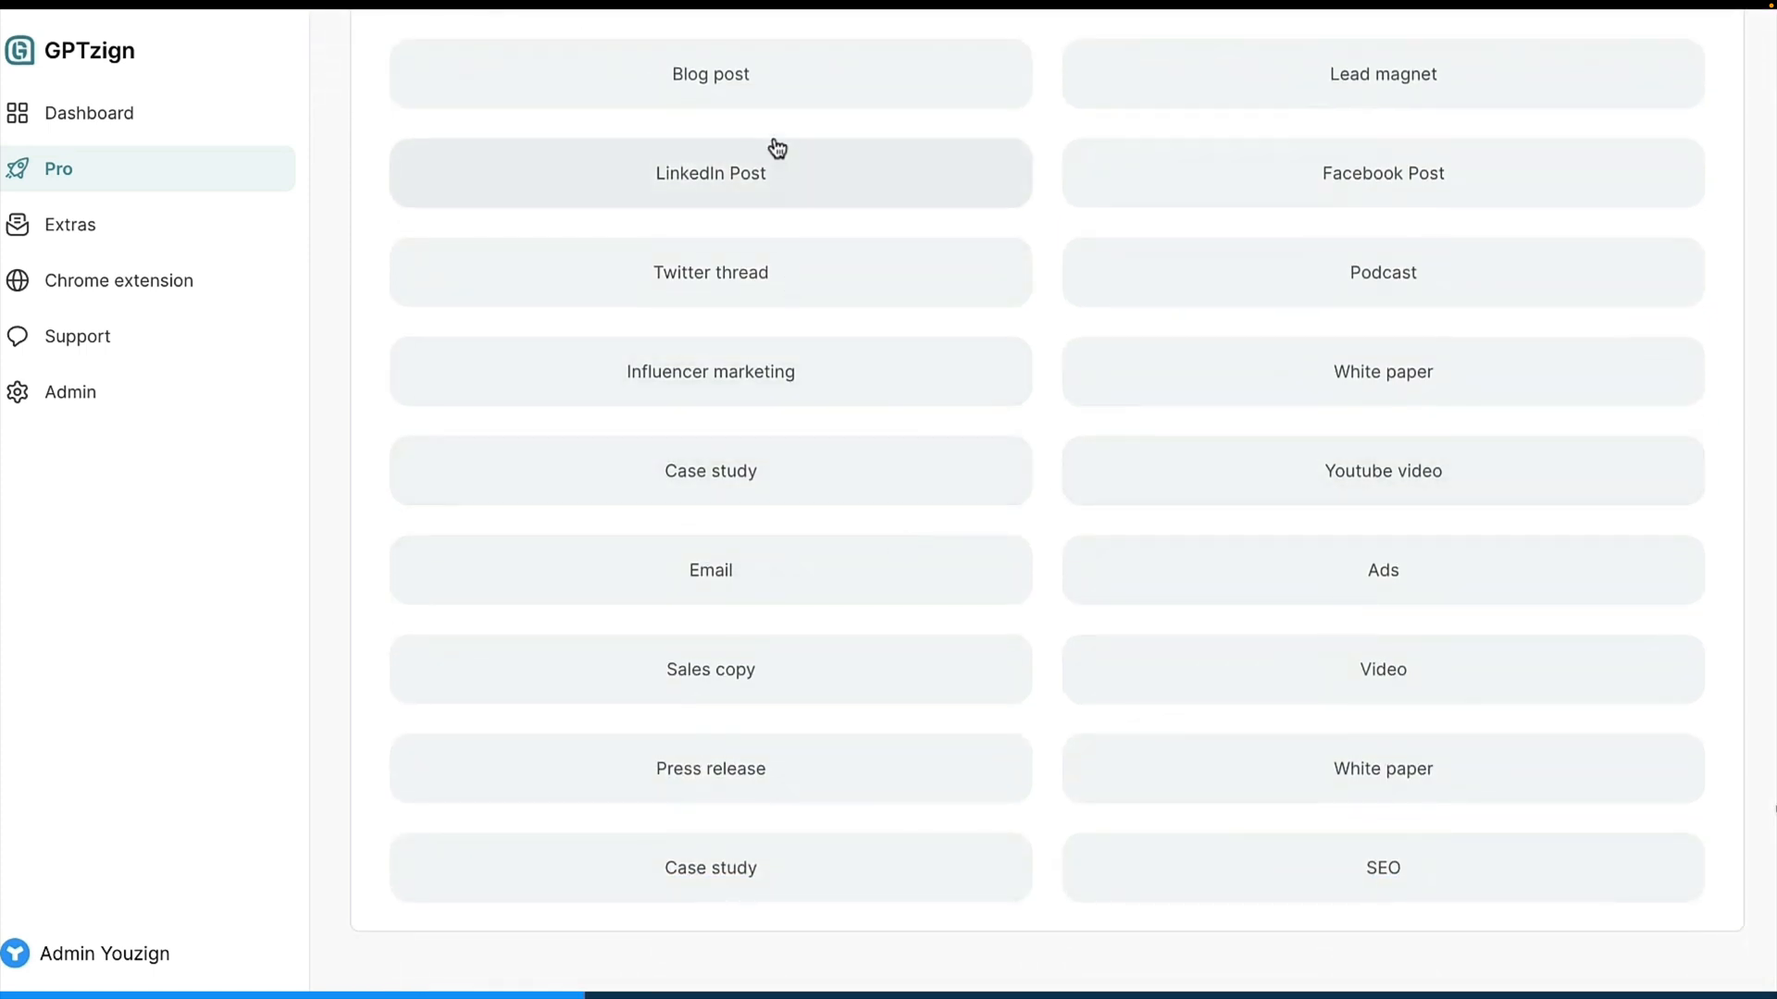
pyautogui.click(821, 385)
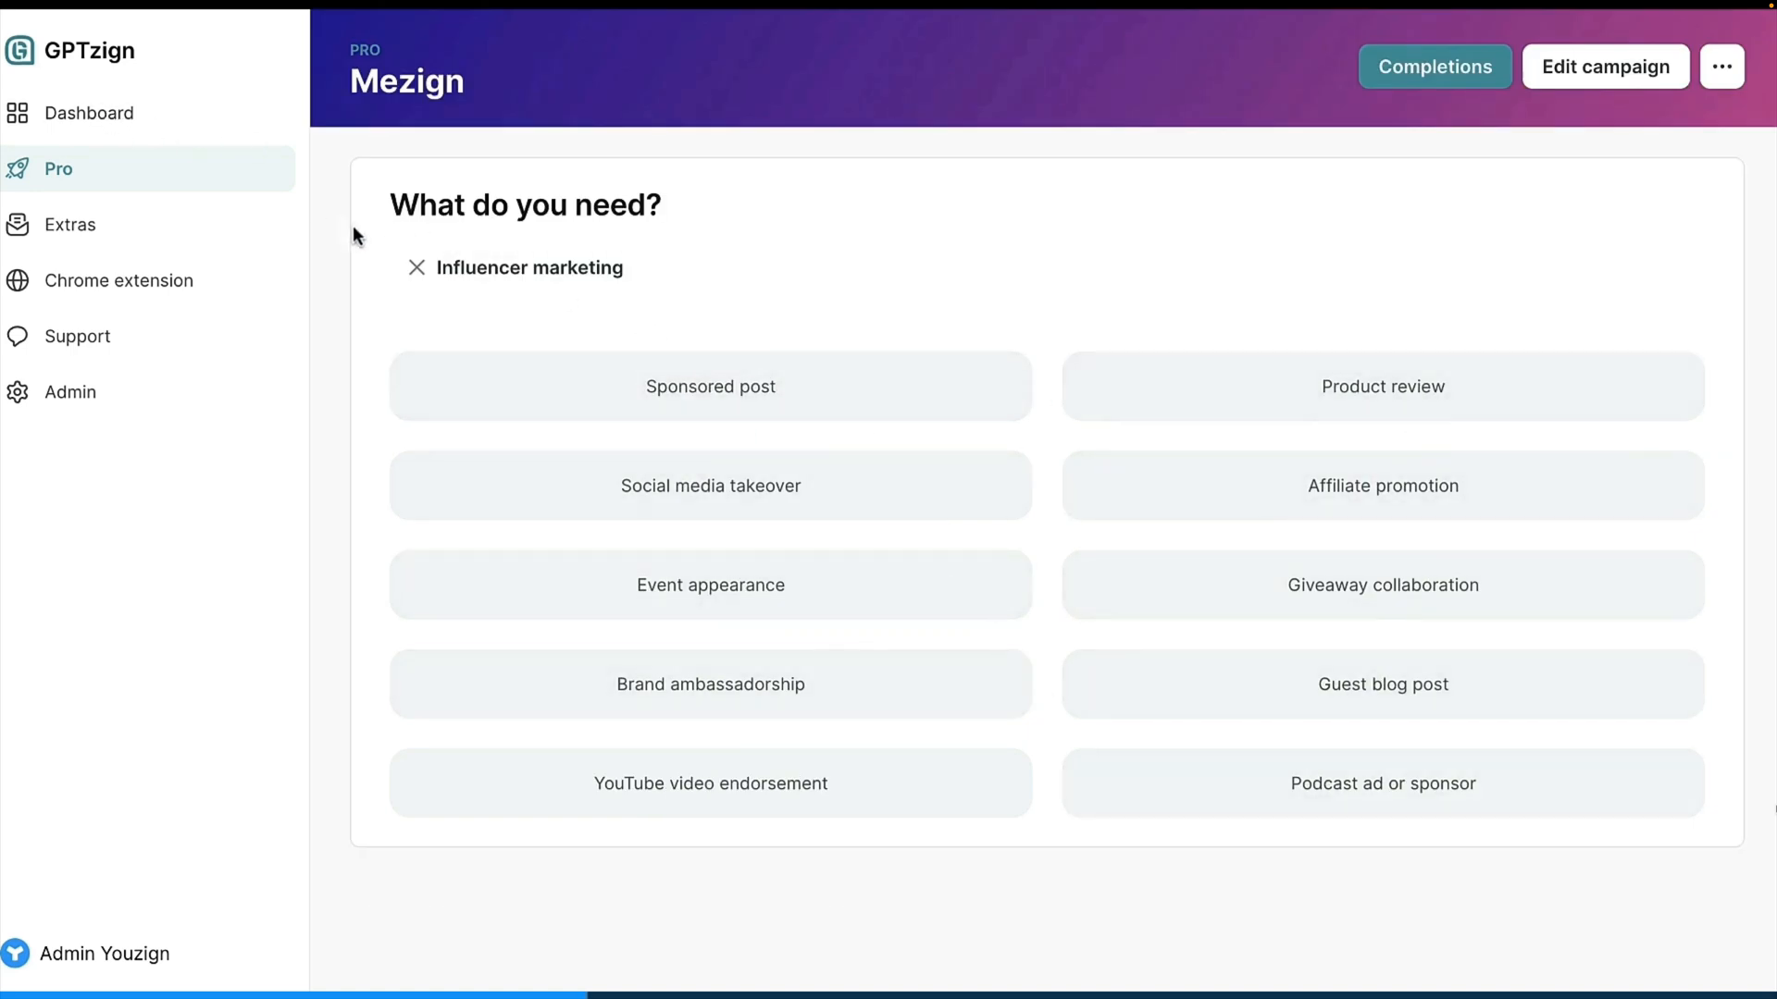
pyautogui.click(426, 273)
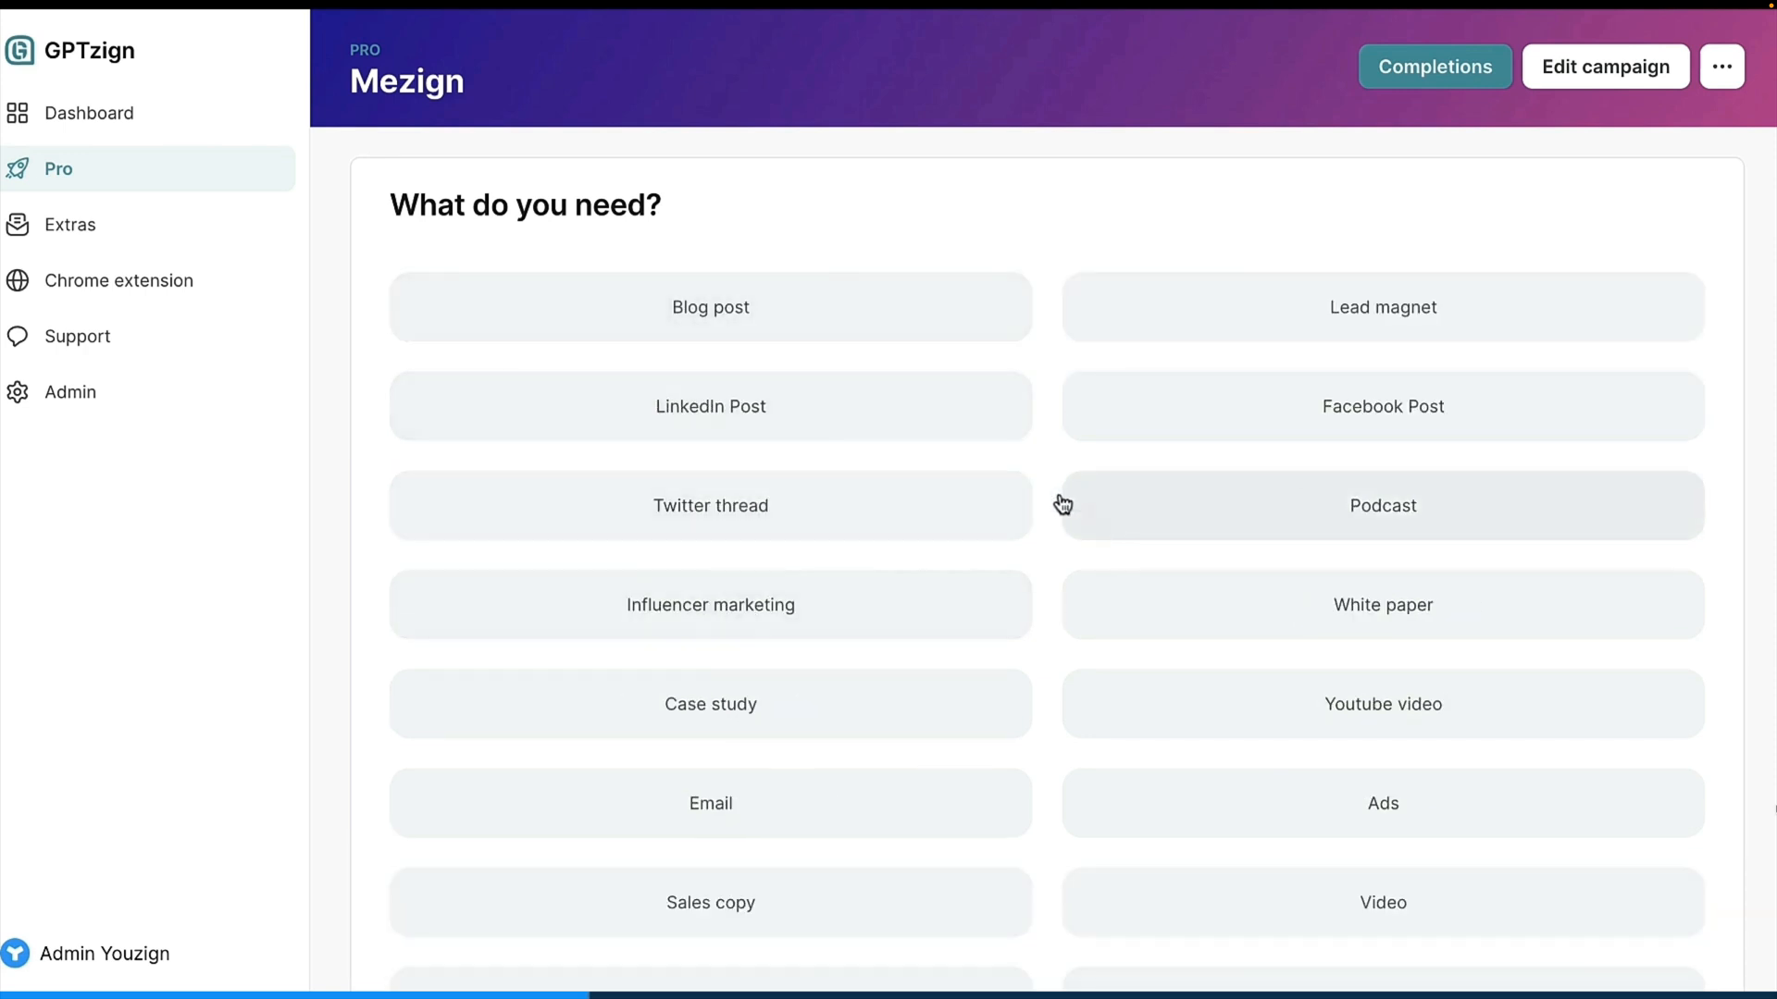
# Generate a promotional email for the Mezign campaign with the topic "new feature to animate your profile picture".
pyautogui.scroll(-1, 949, 602)
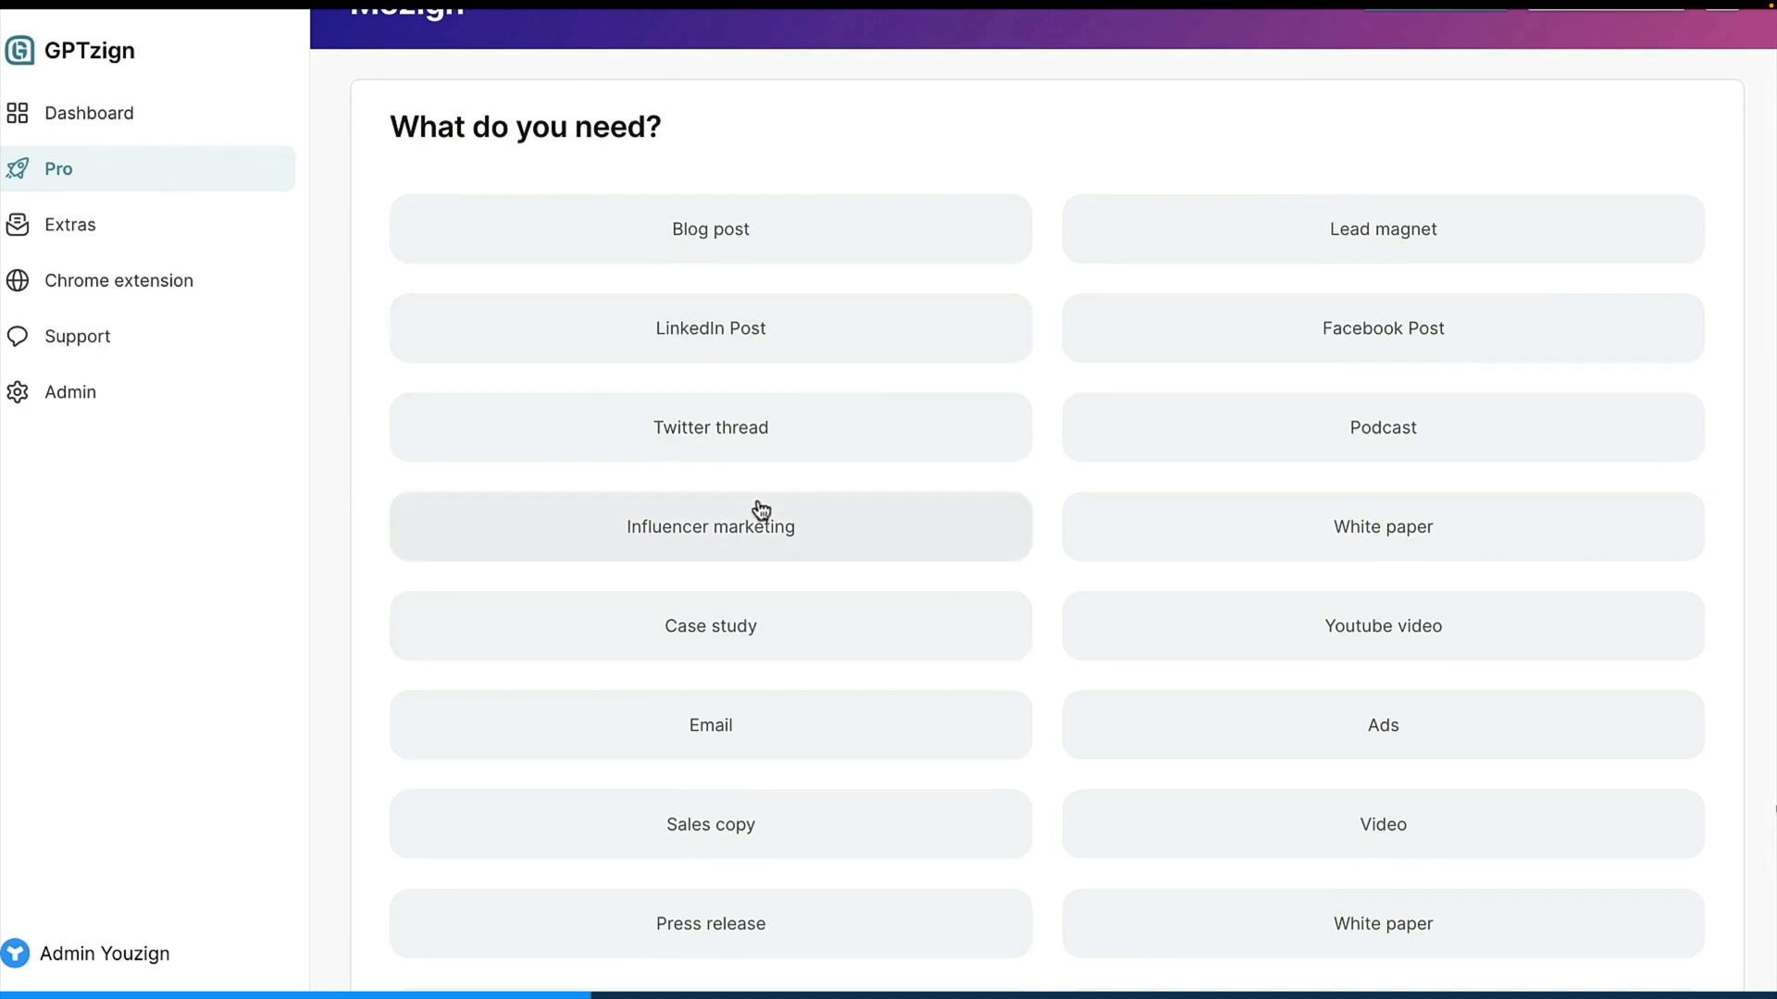
pyautogui.click(822, 725)
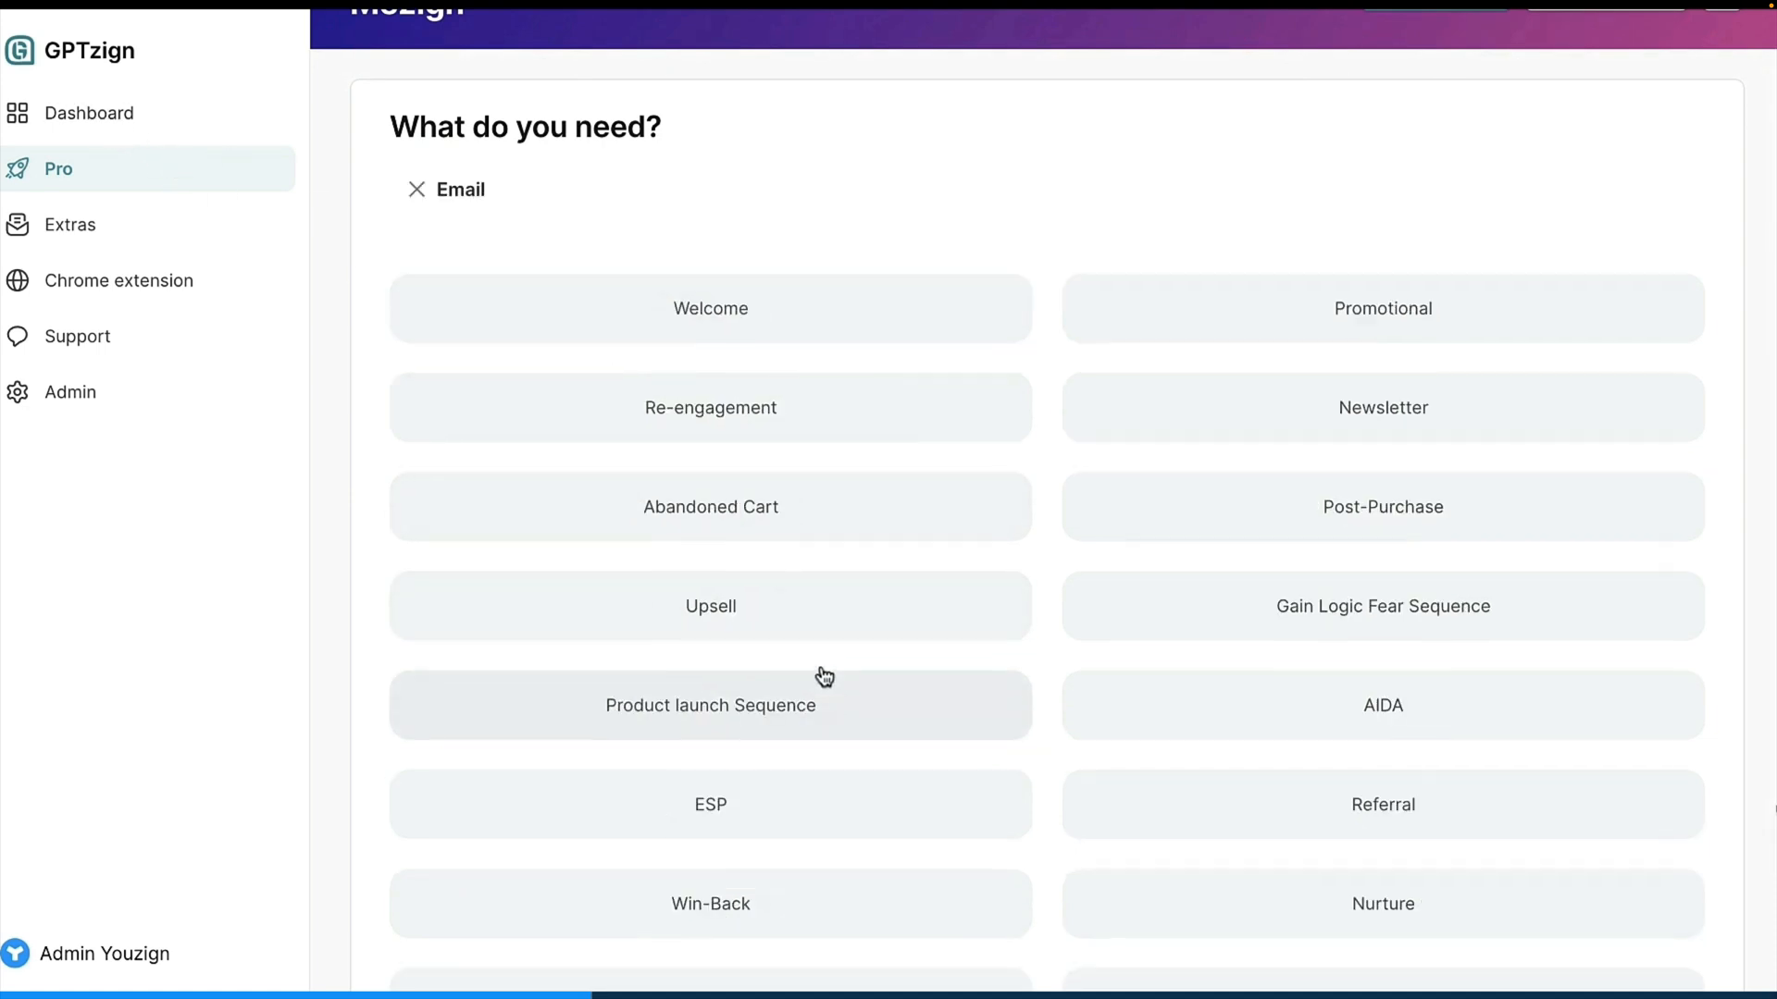
pyautogui.click(1118, 335)
pyautogui.tripleClick(713, 474)
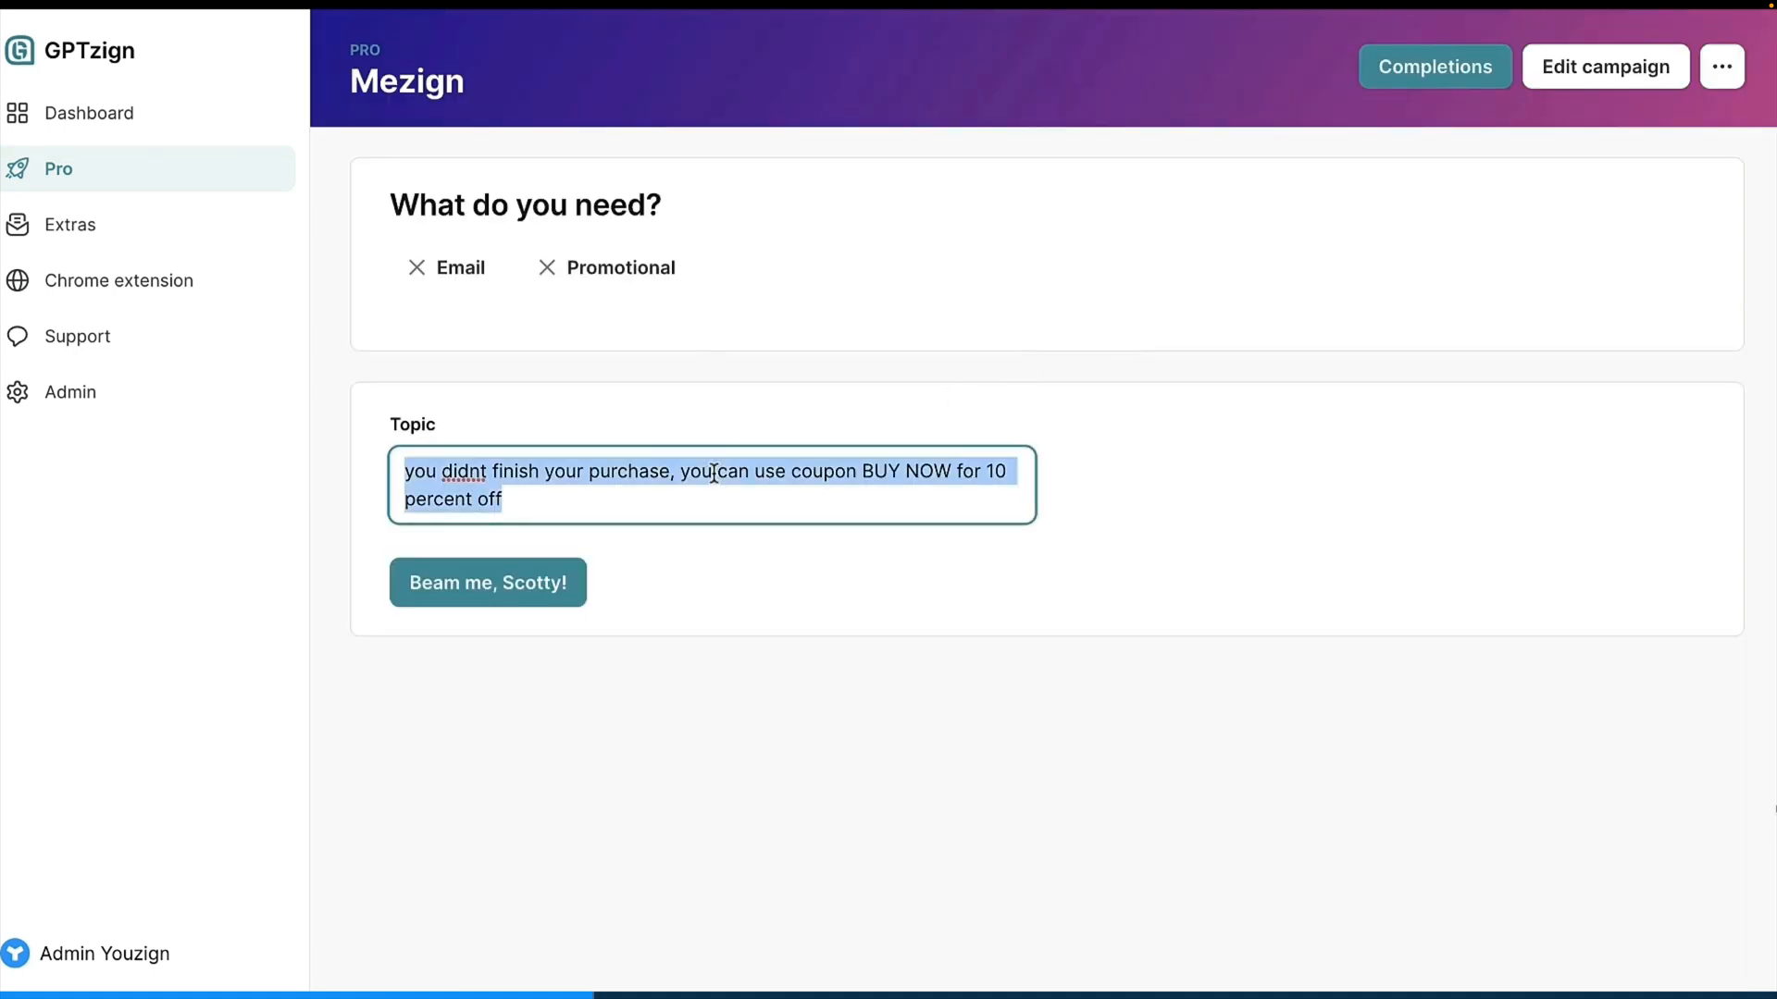
pyautogui.press('BackSpace')
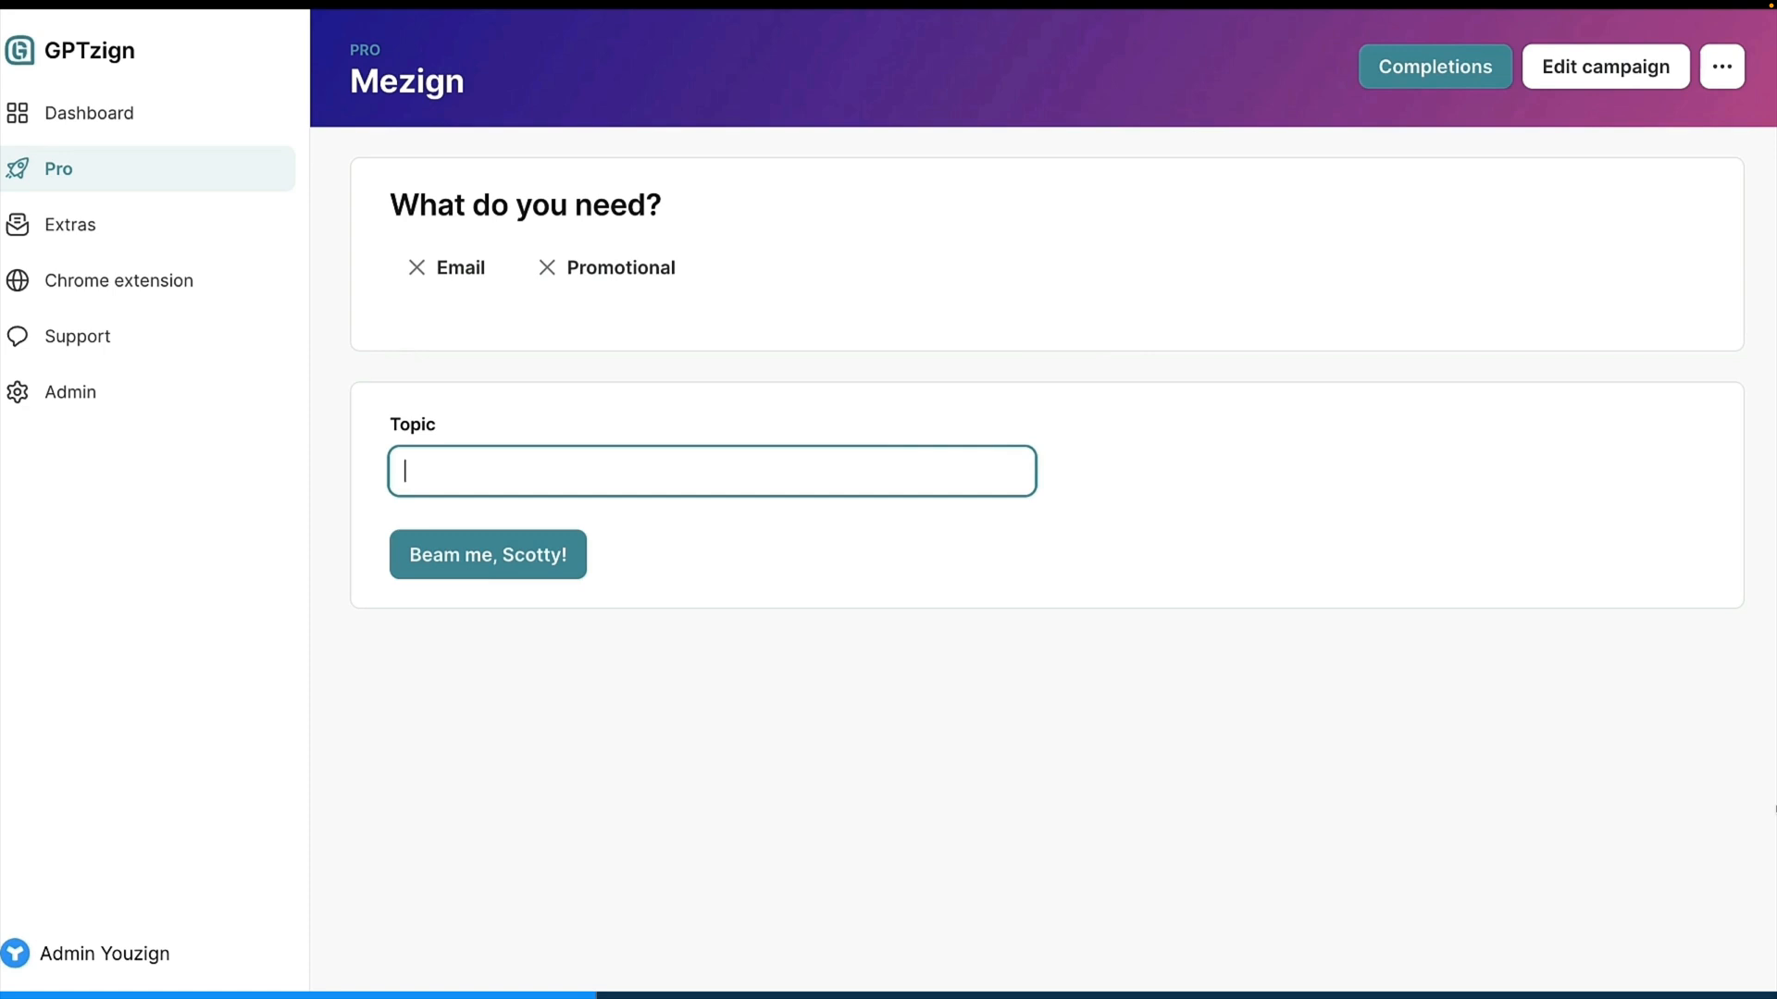
pyautogui.write('new feature to tra')
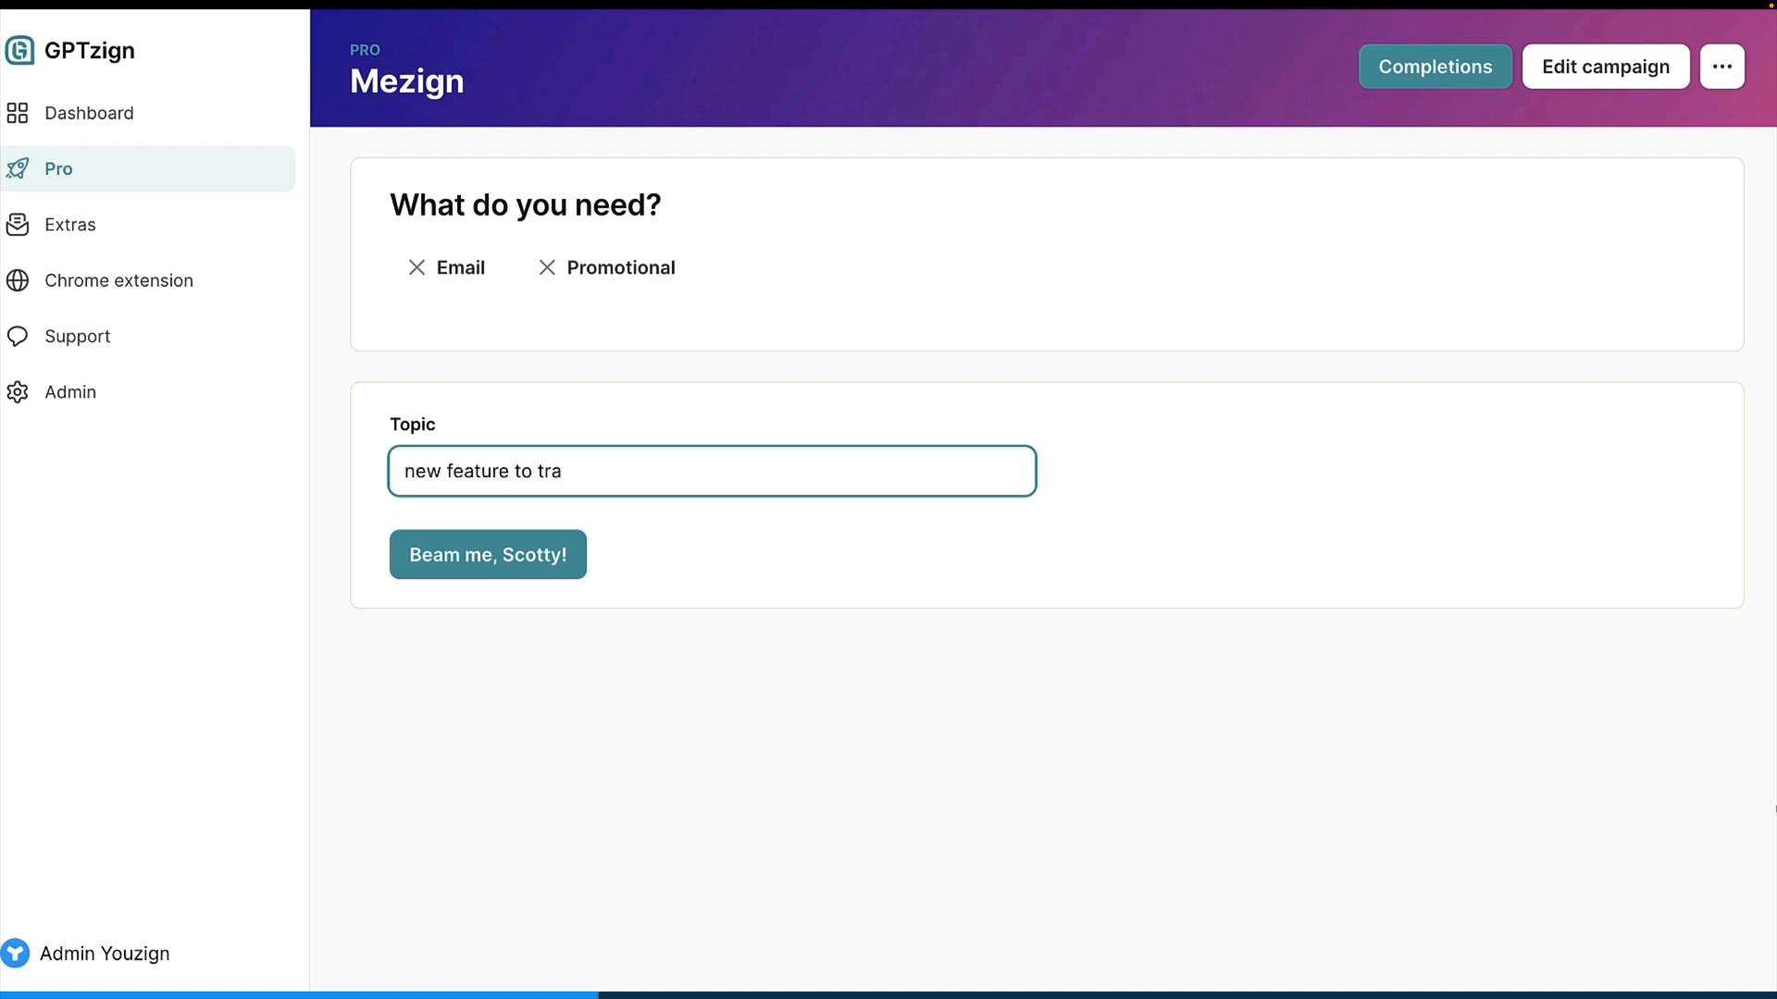
pyautogui.press('BackSpace')
pyautogui.press('BackSpace')
pyautogui.write('animate your profile picture')
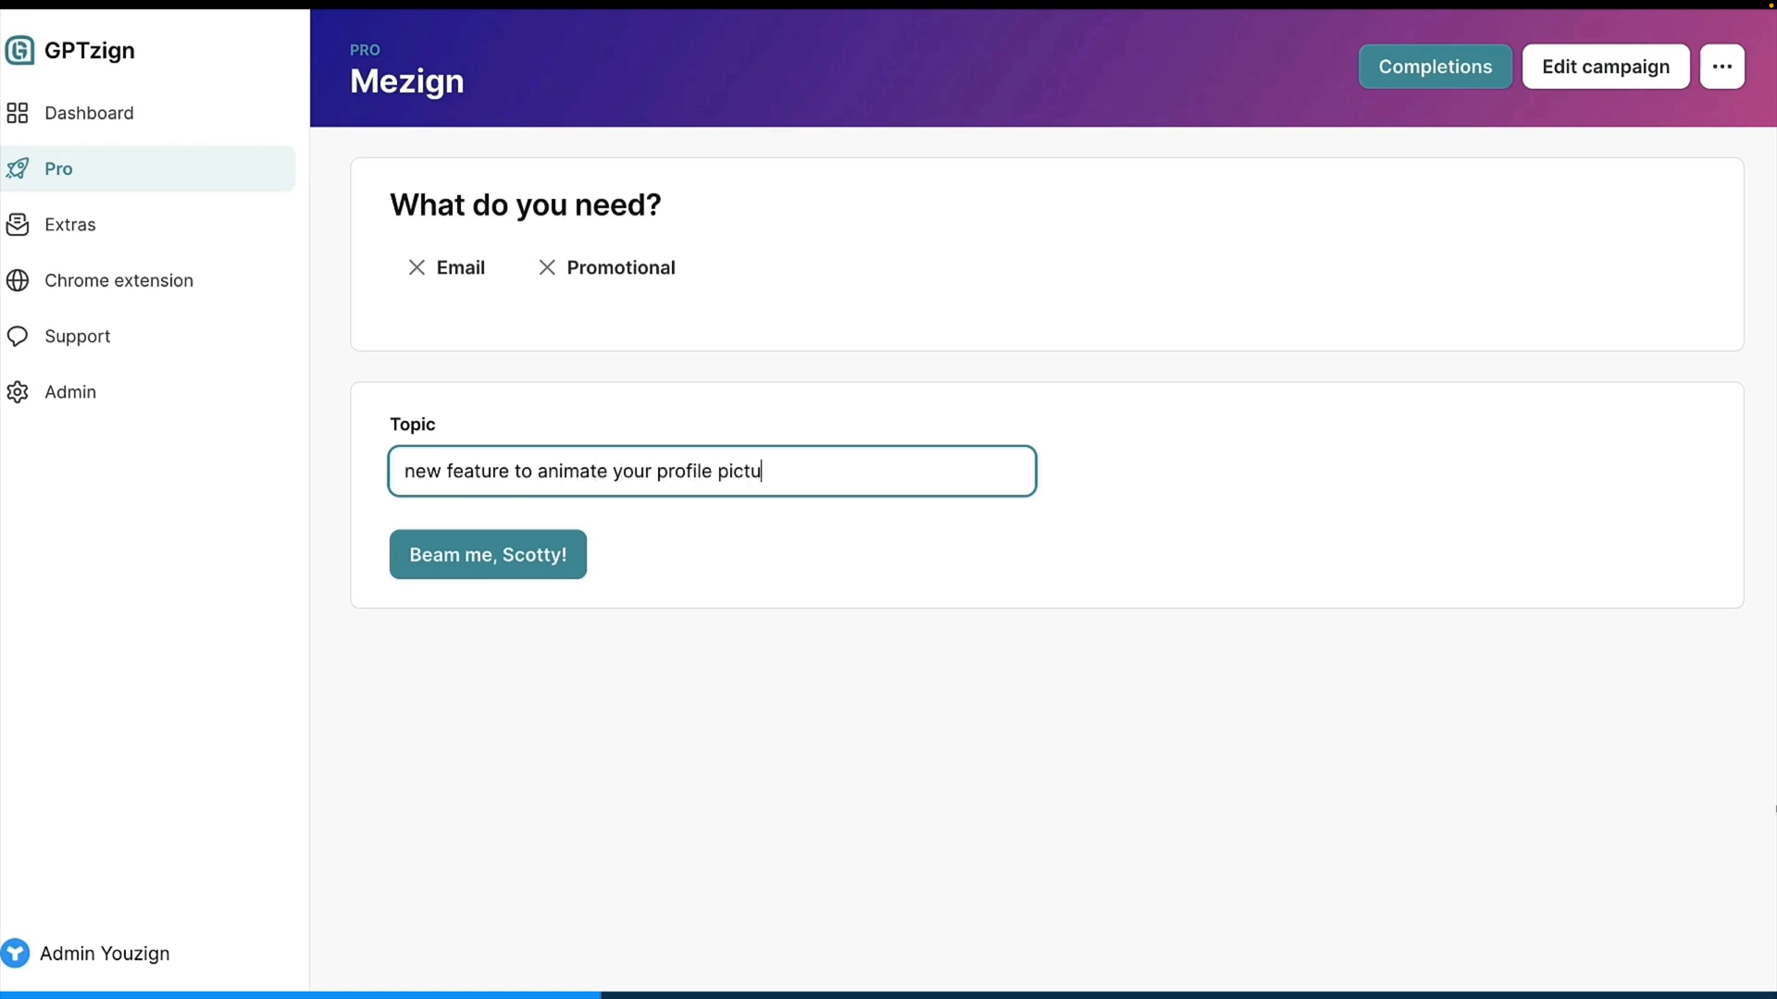
pyautogui.click(549, 559)
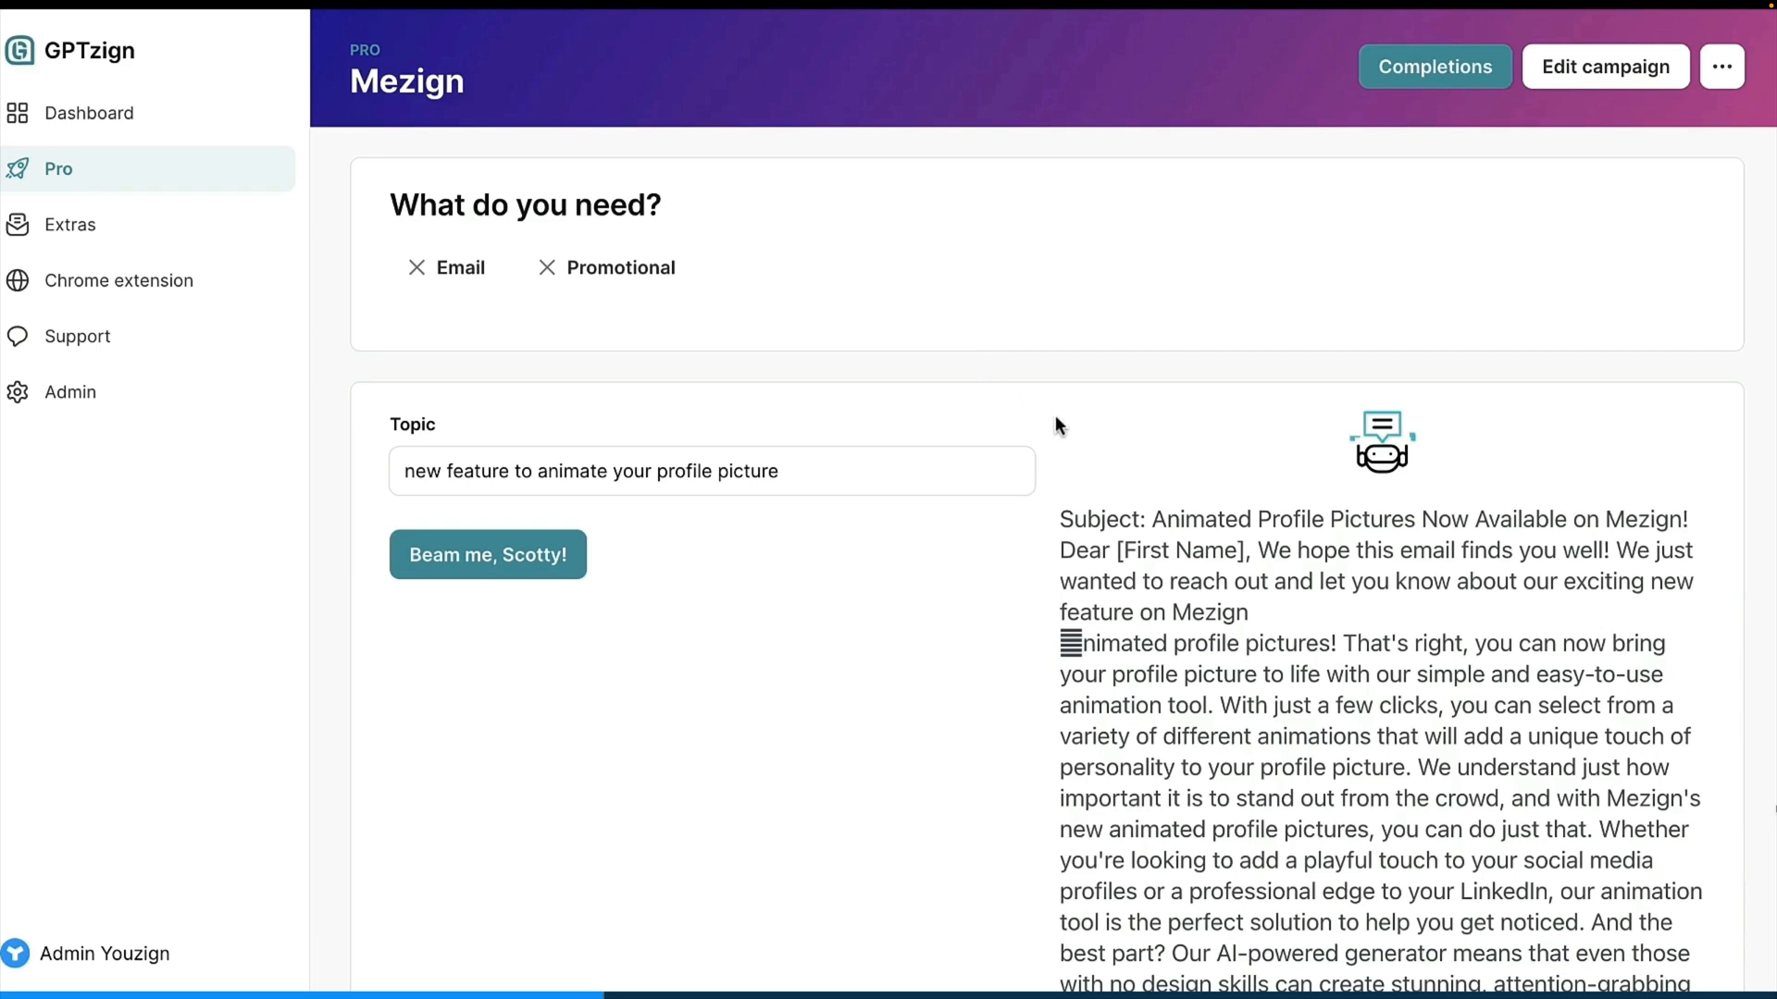
# Look over the full generated promotional email and examine its subject line.
pyautogui.scroll(-3, 1118, 491)
pyautogui.scroll(-4, 1118, 490)
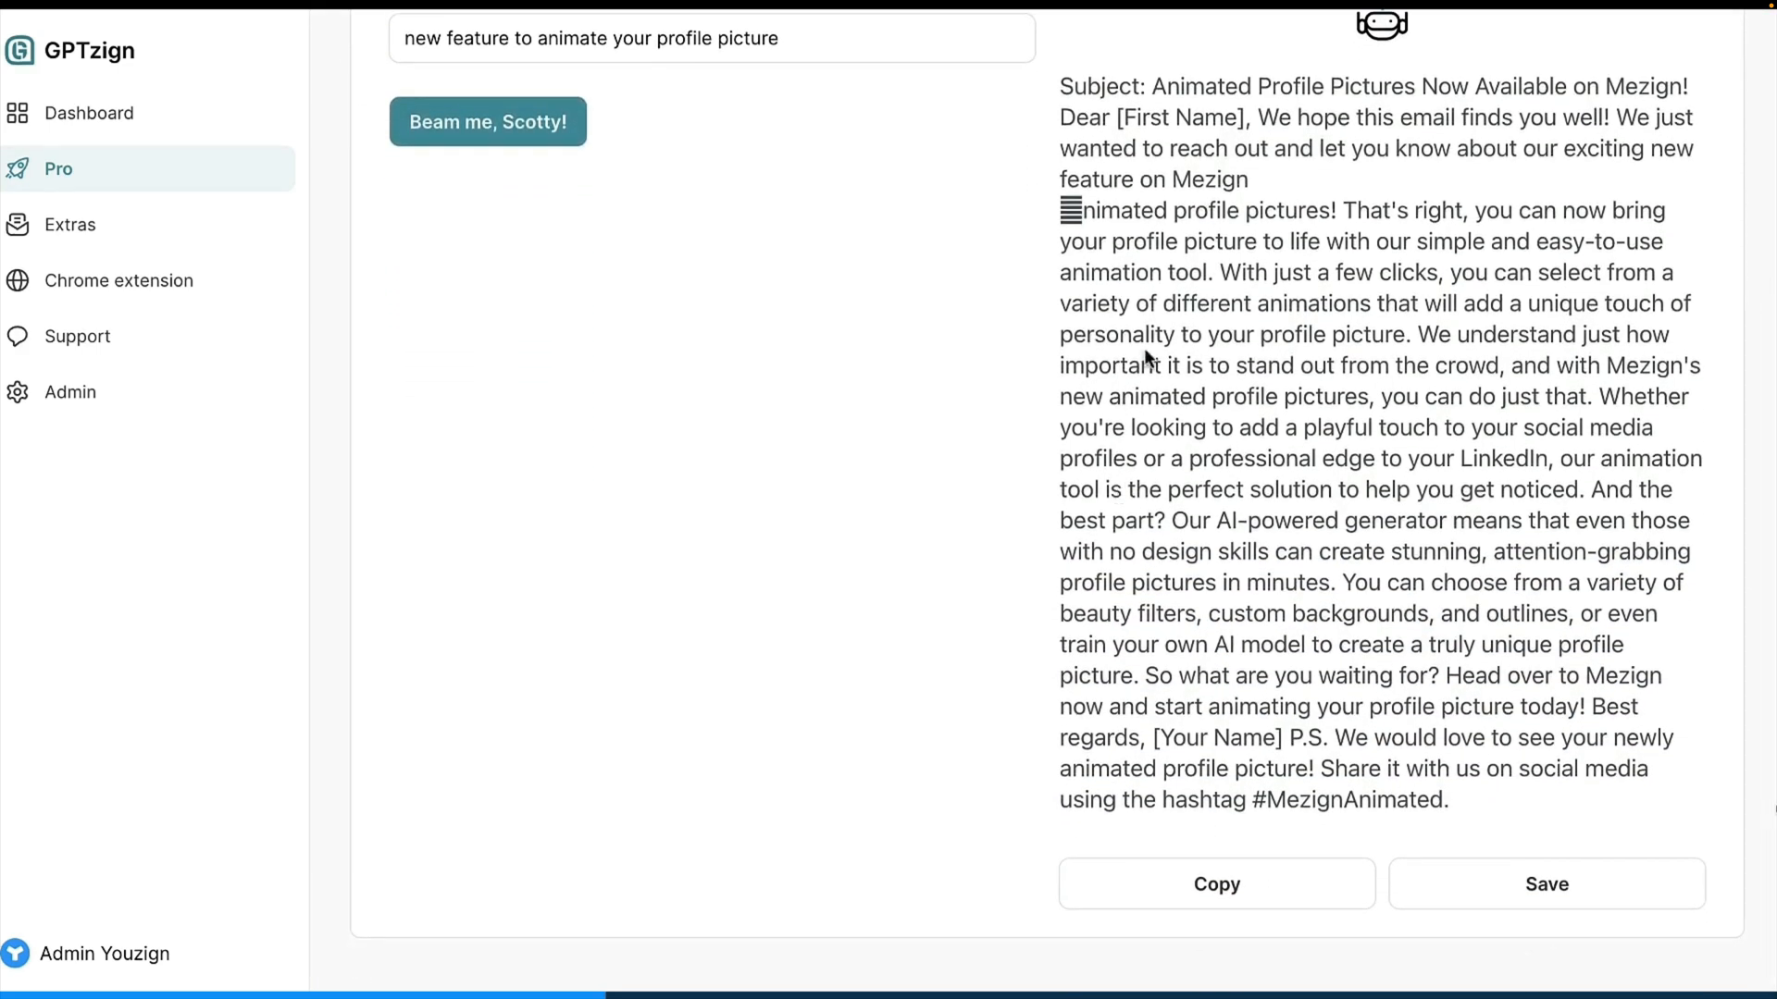
pyautogui.scroll(2, 1145, 347)
pyautogui.scroll(3, 1146, 345)
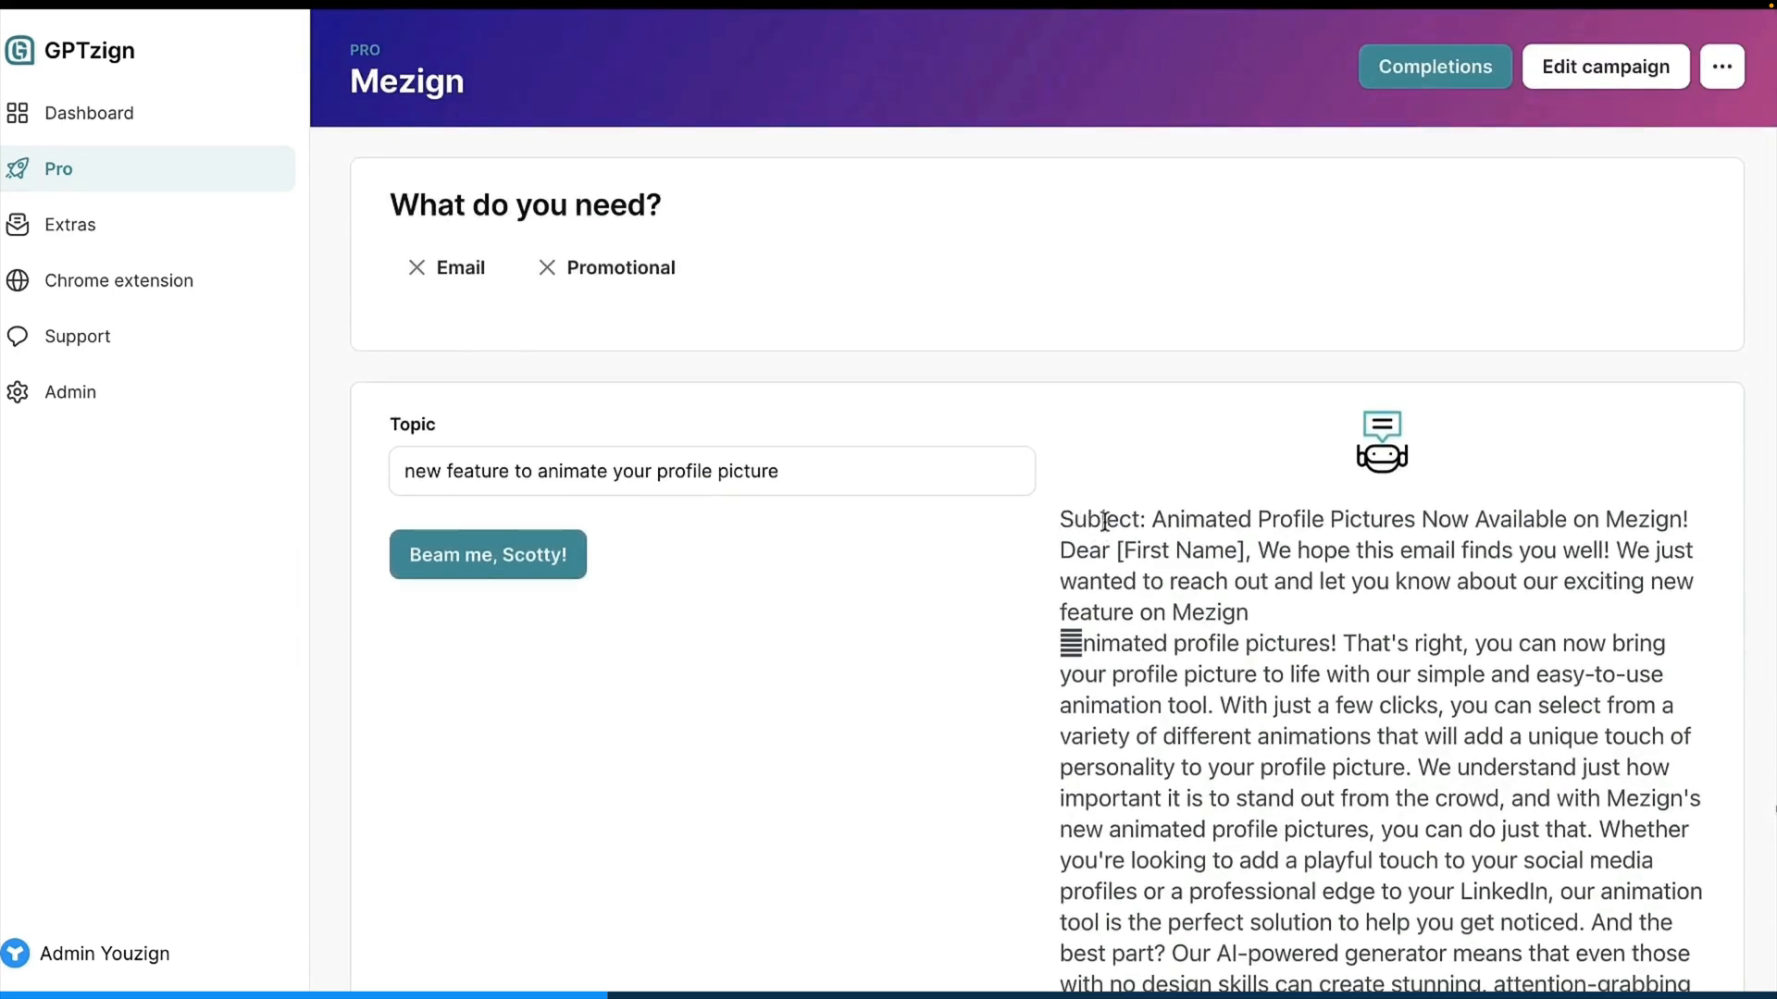
pyautogui.moveTo(1062, 521); pyautogui.dragTo(1243, 521)
pyautogui.click(1409, 506)
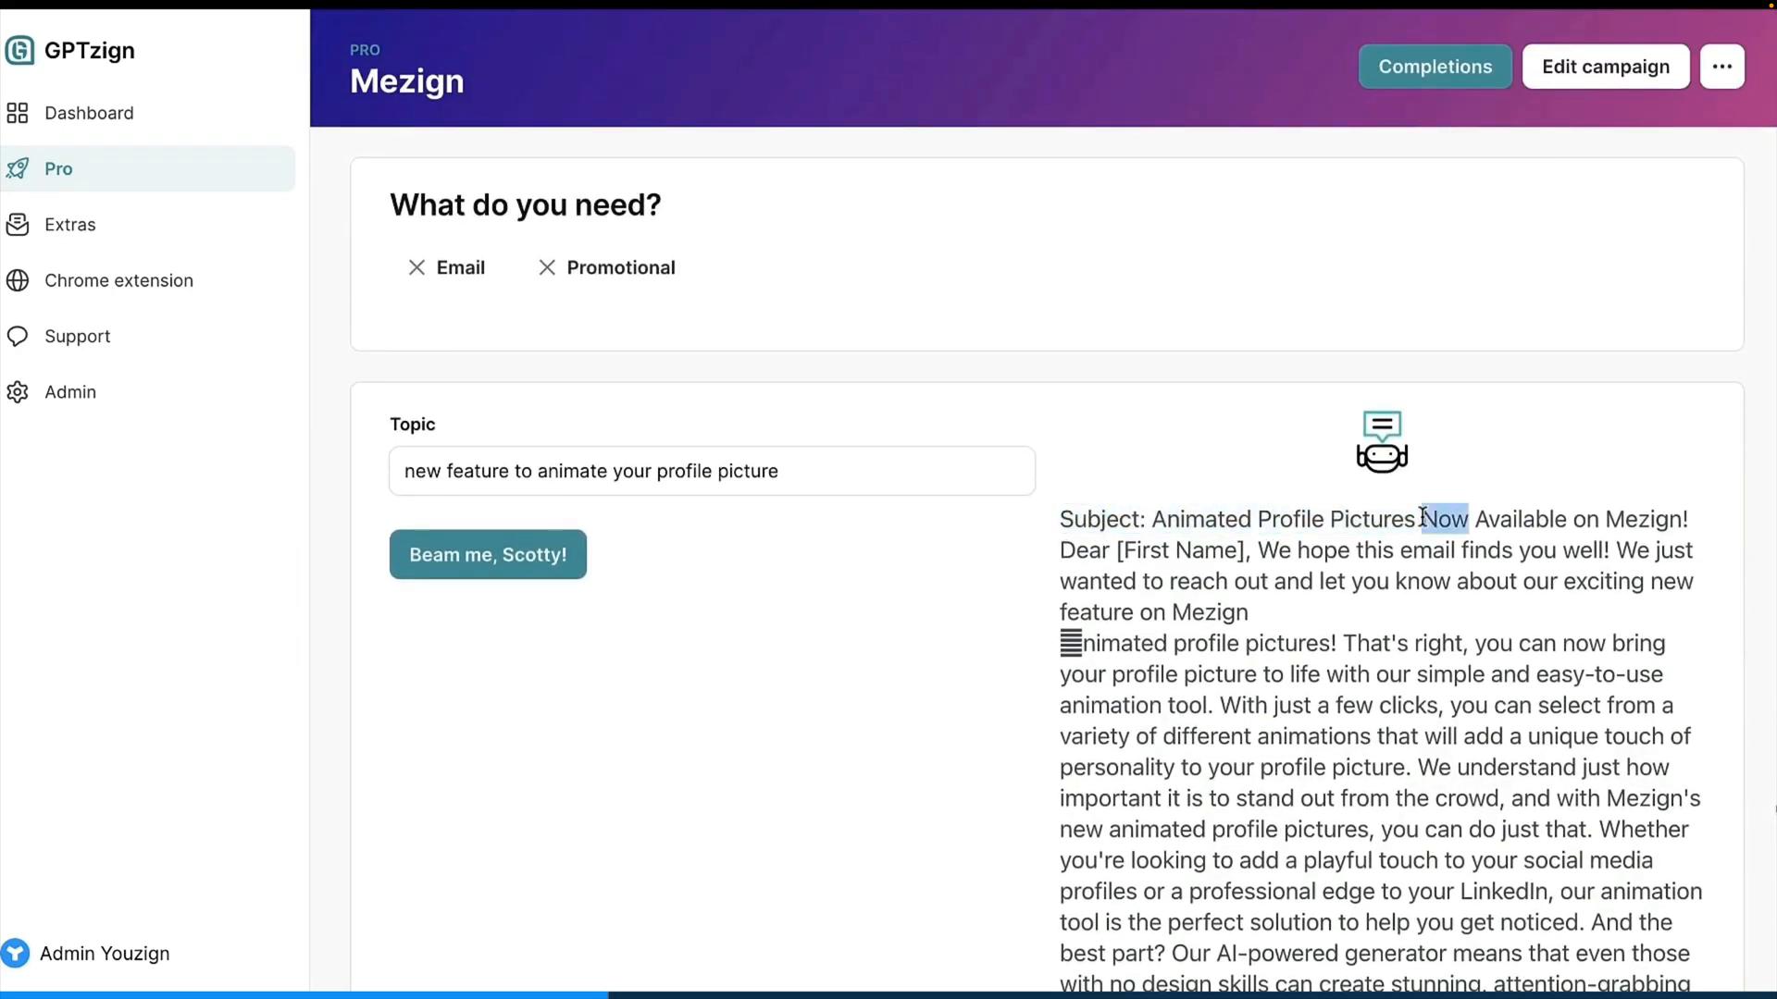
pyautogui.tripleClick(1422, 516)
pyautogui.click(1430, 521)
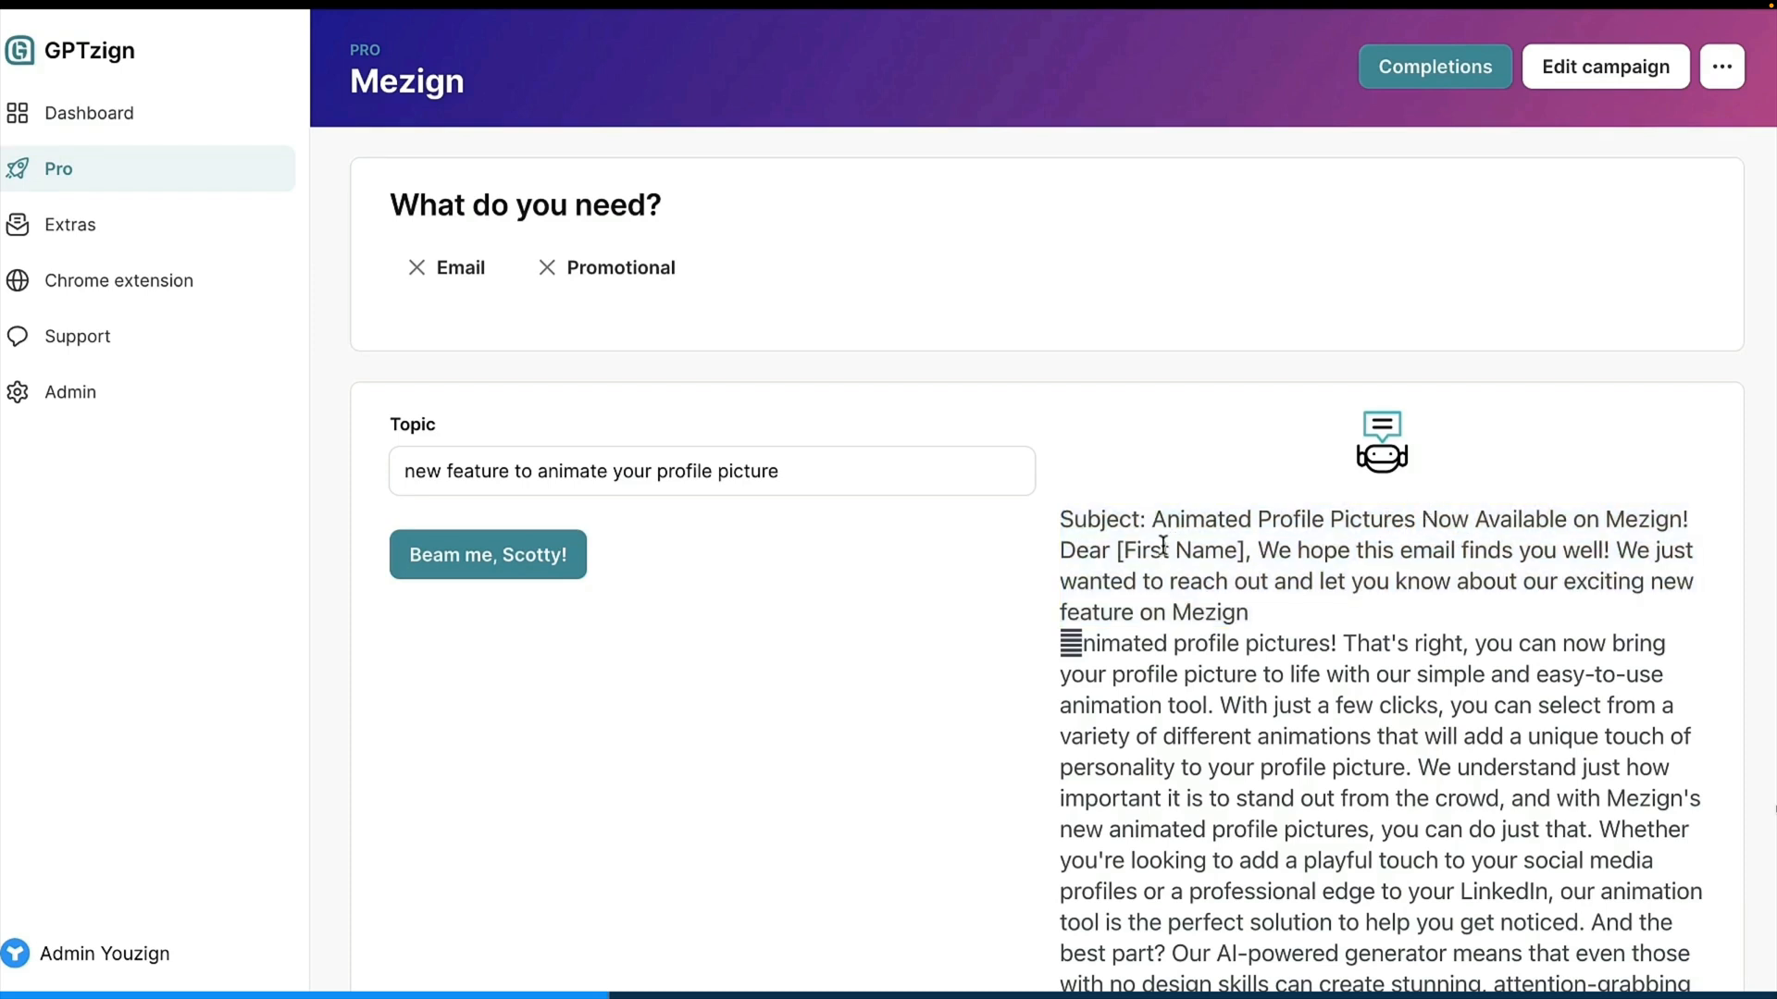
# Read the generated email's greeting, feature description, call to action and postscript.
pyautogui.moveTo(1066, 552); pyautogui.dragTo(1336, 601)
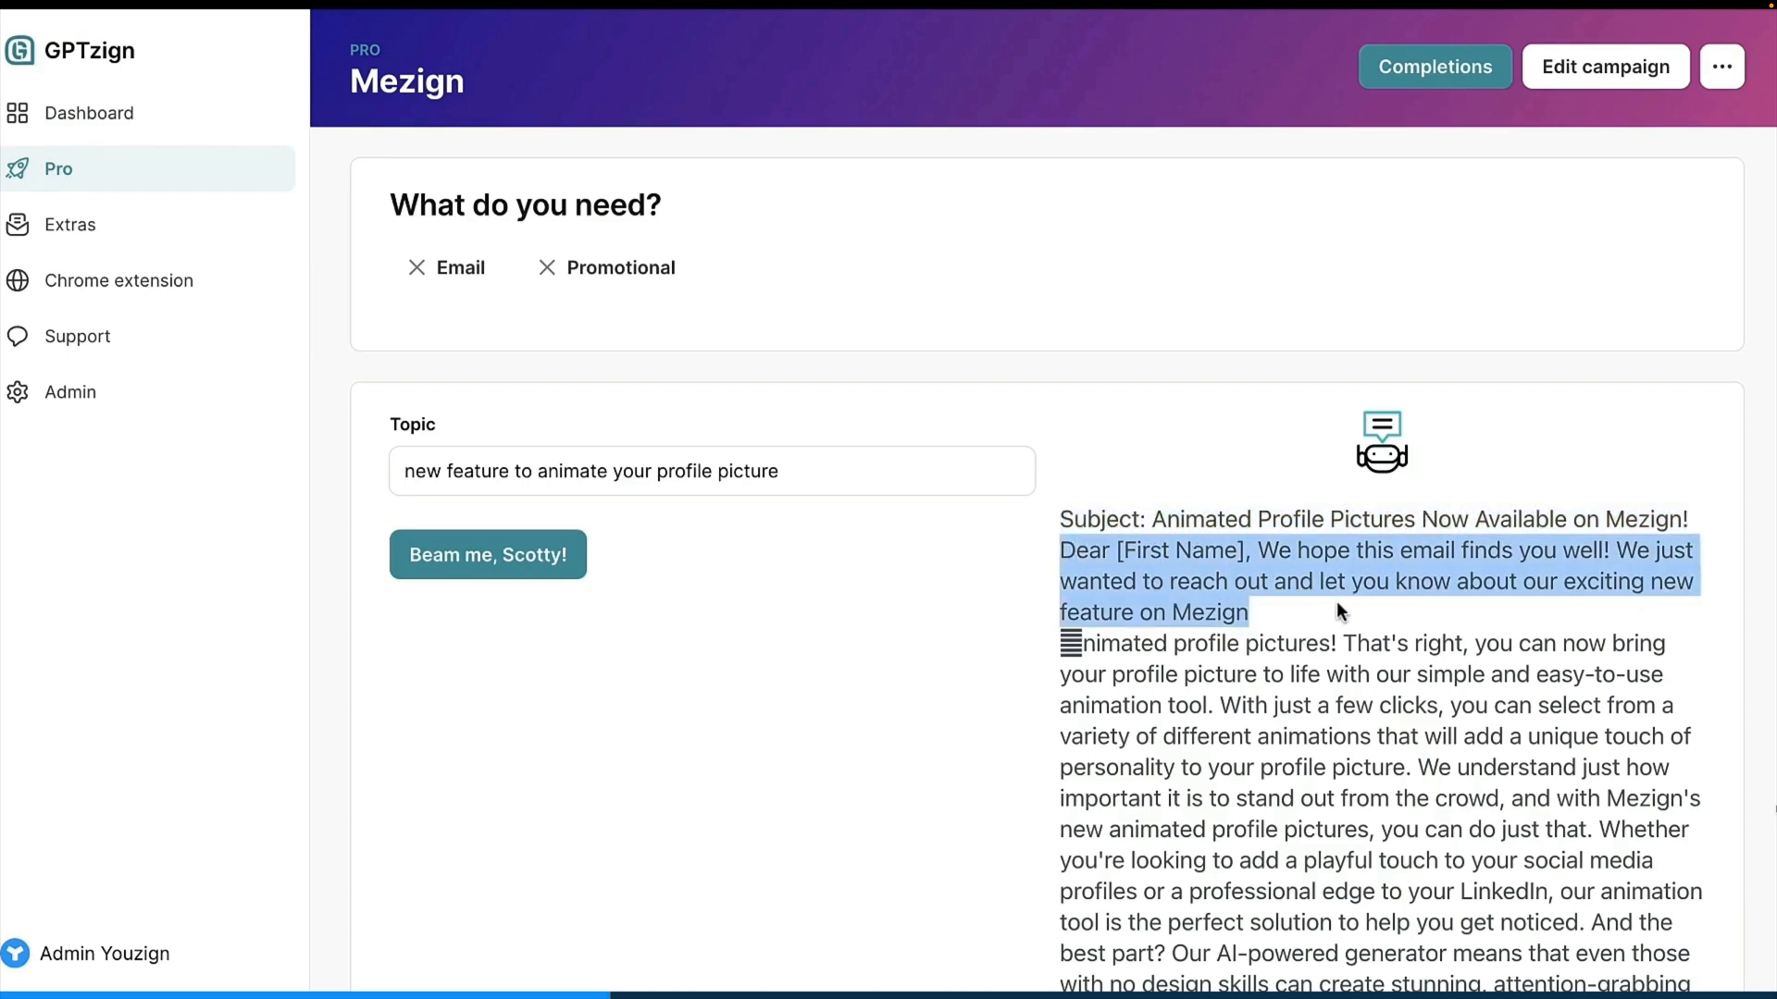
pyautogui.scroll(-2, 1338, 607)
pyautogui.scroll(-3, 1336, 611)
pyautogui.click(1229, 478)
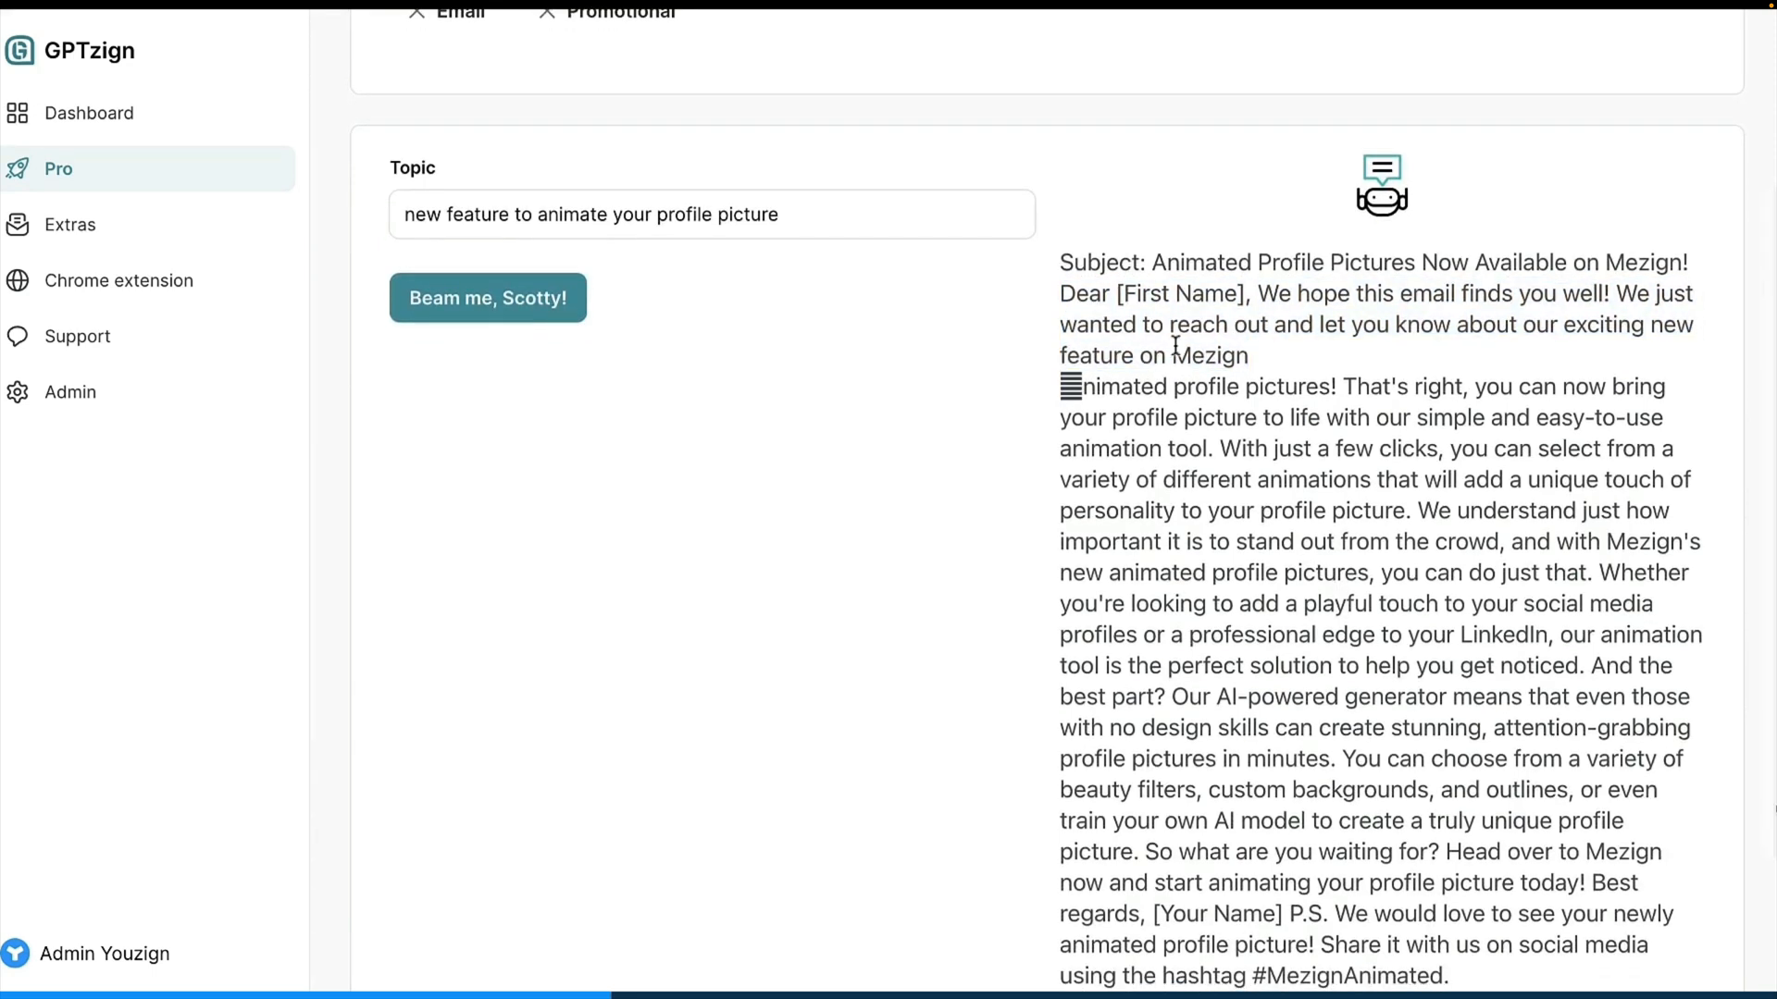
pyautogui.scroll(-1, 1175, 345)
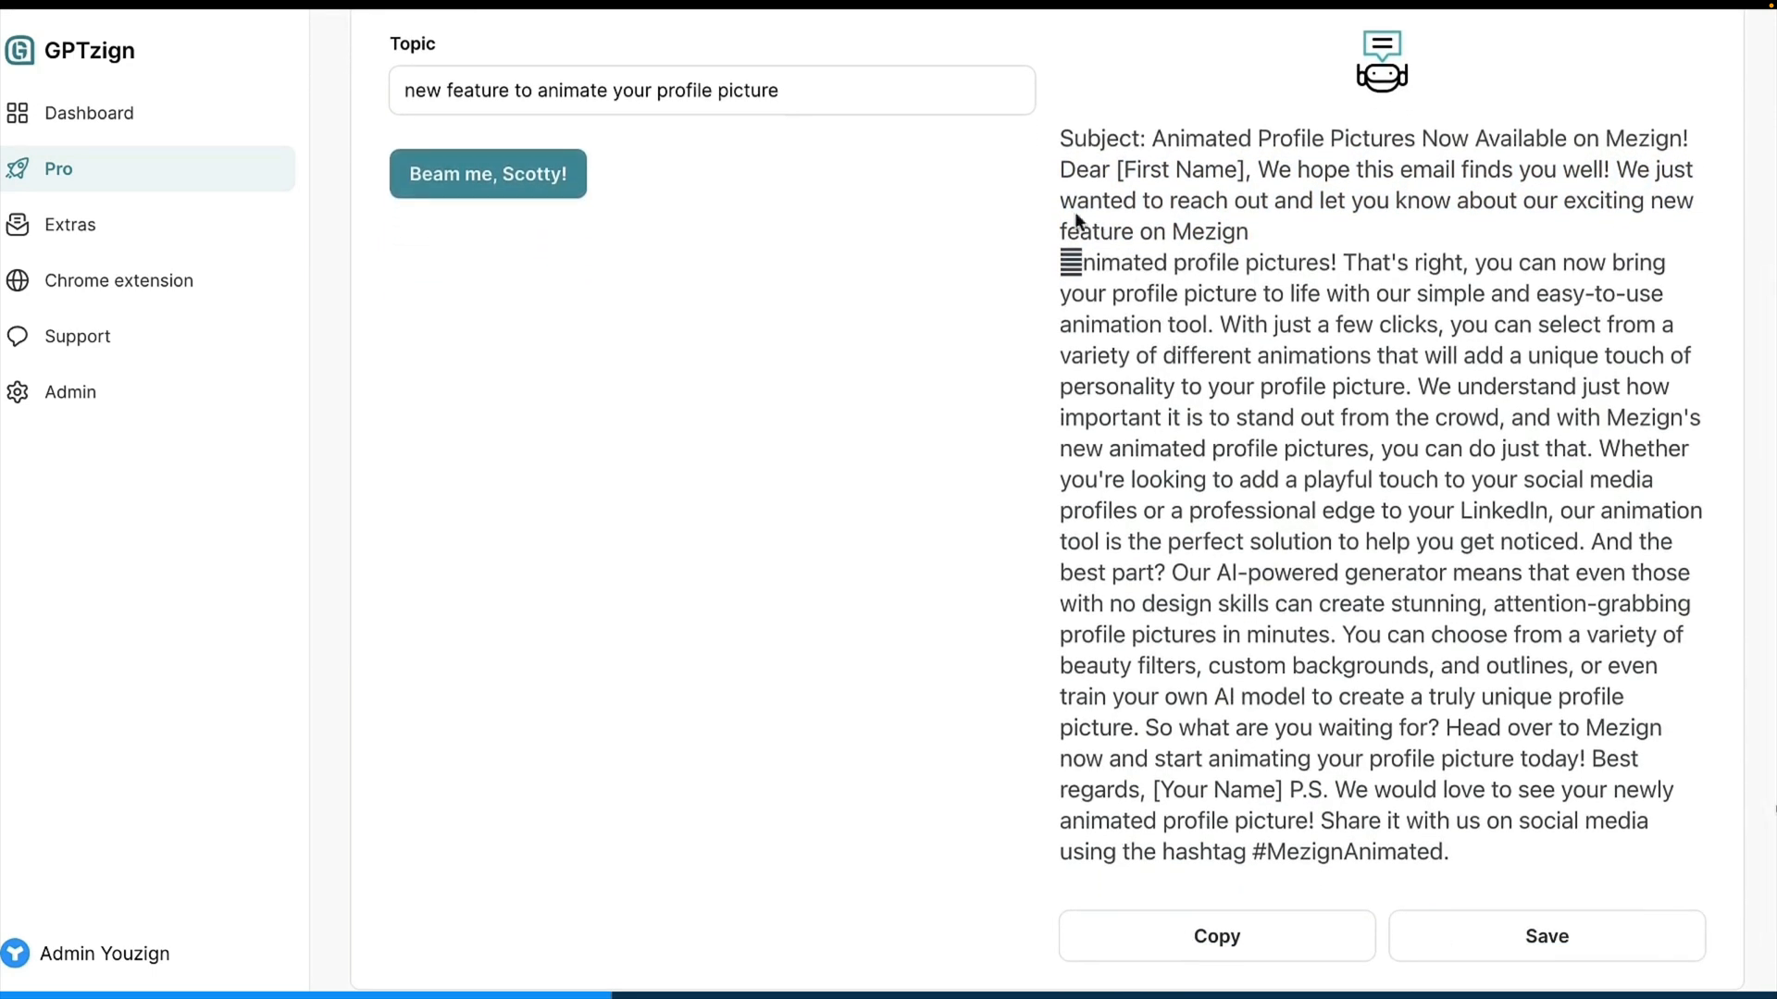
pyautogui.moveTo(1058, 196); pyautogui.dragTo(1328, 469)
pyautogui.scroll(-1, 1328, 469)
pyautogui.click(1346, 417)
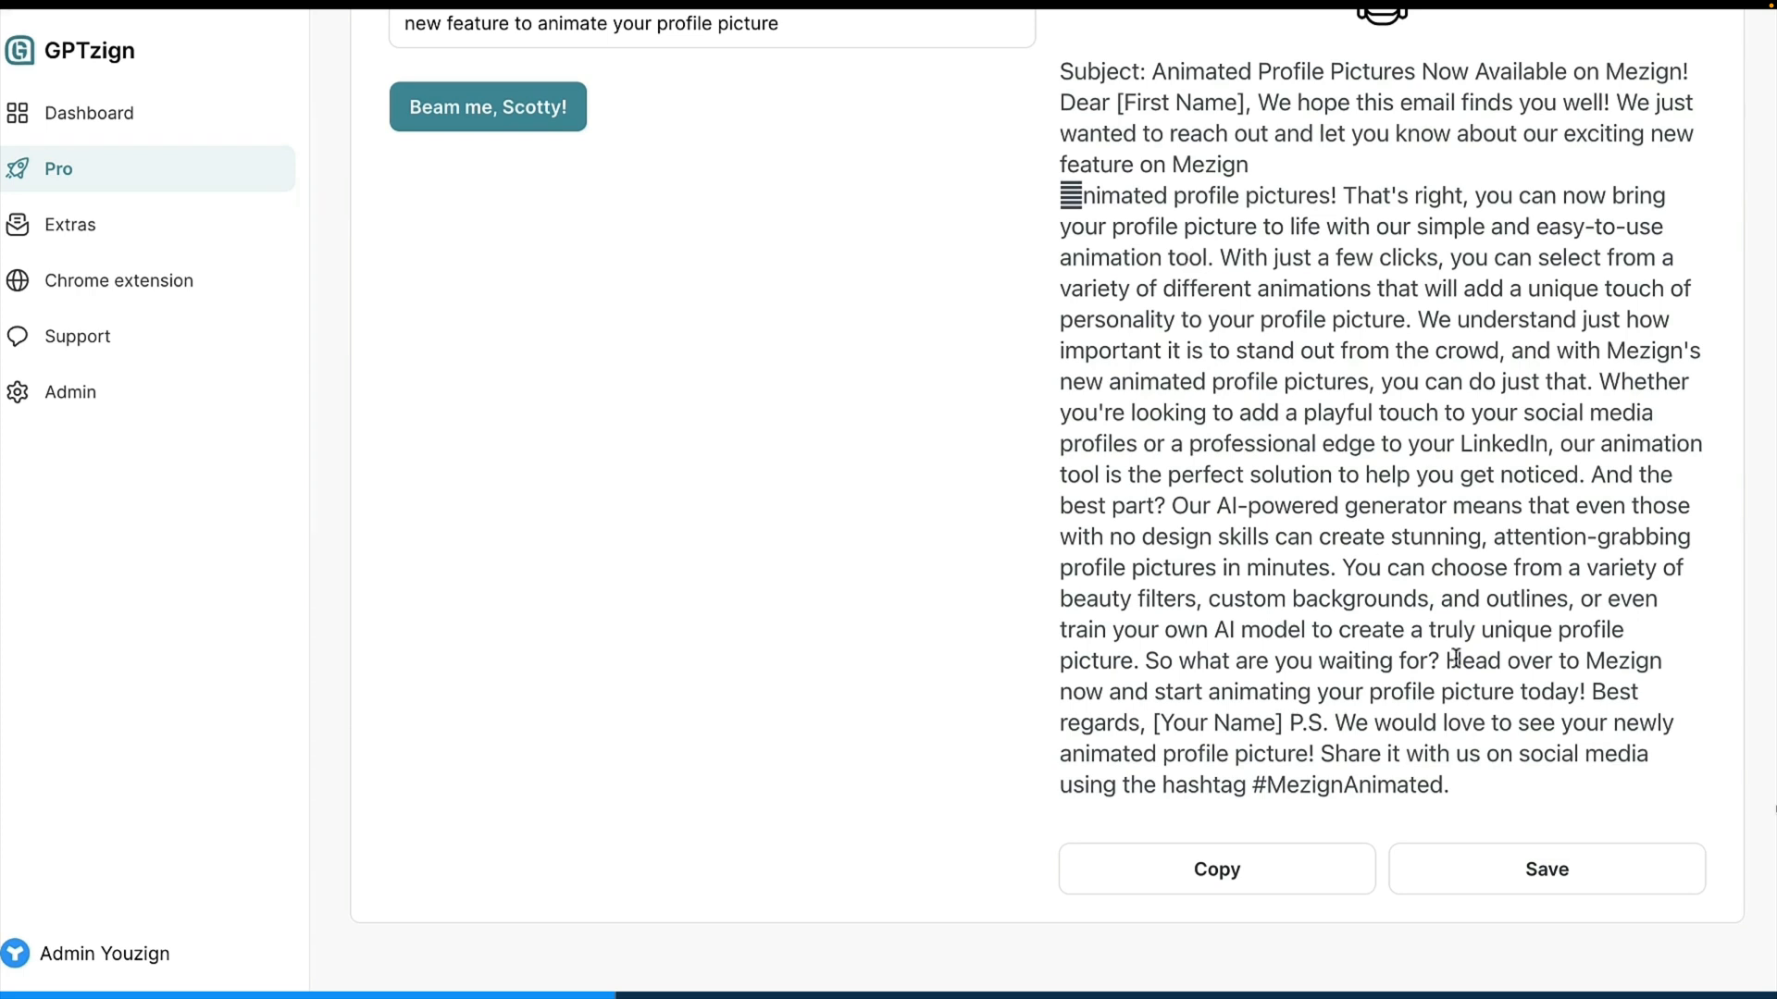
pyautogui.moveTo(1469, 786); pyautogui.dragTo(1249, 475)
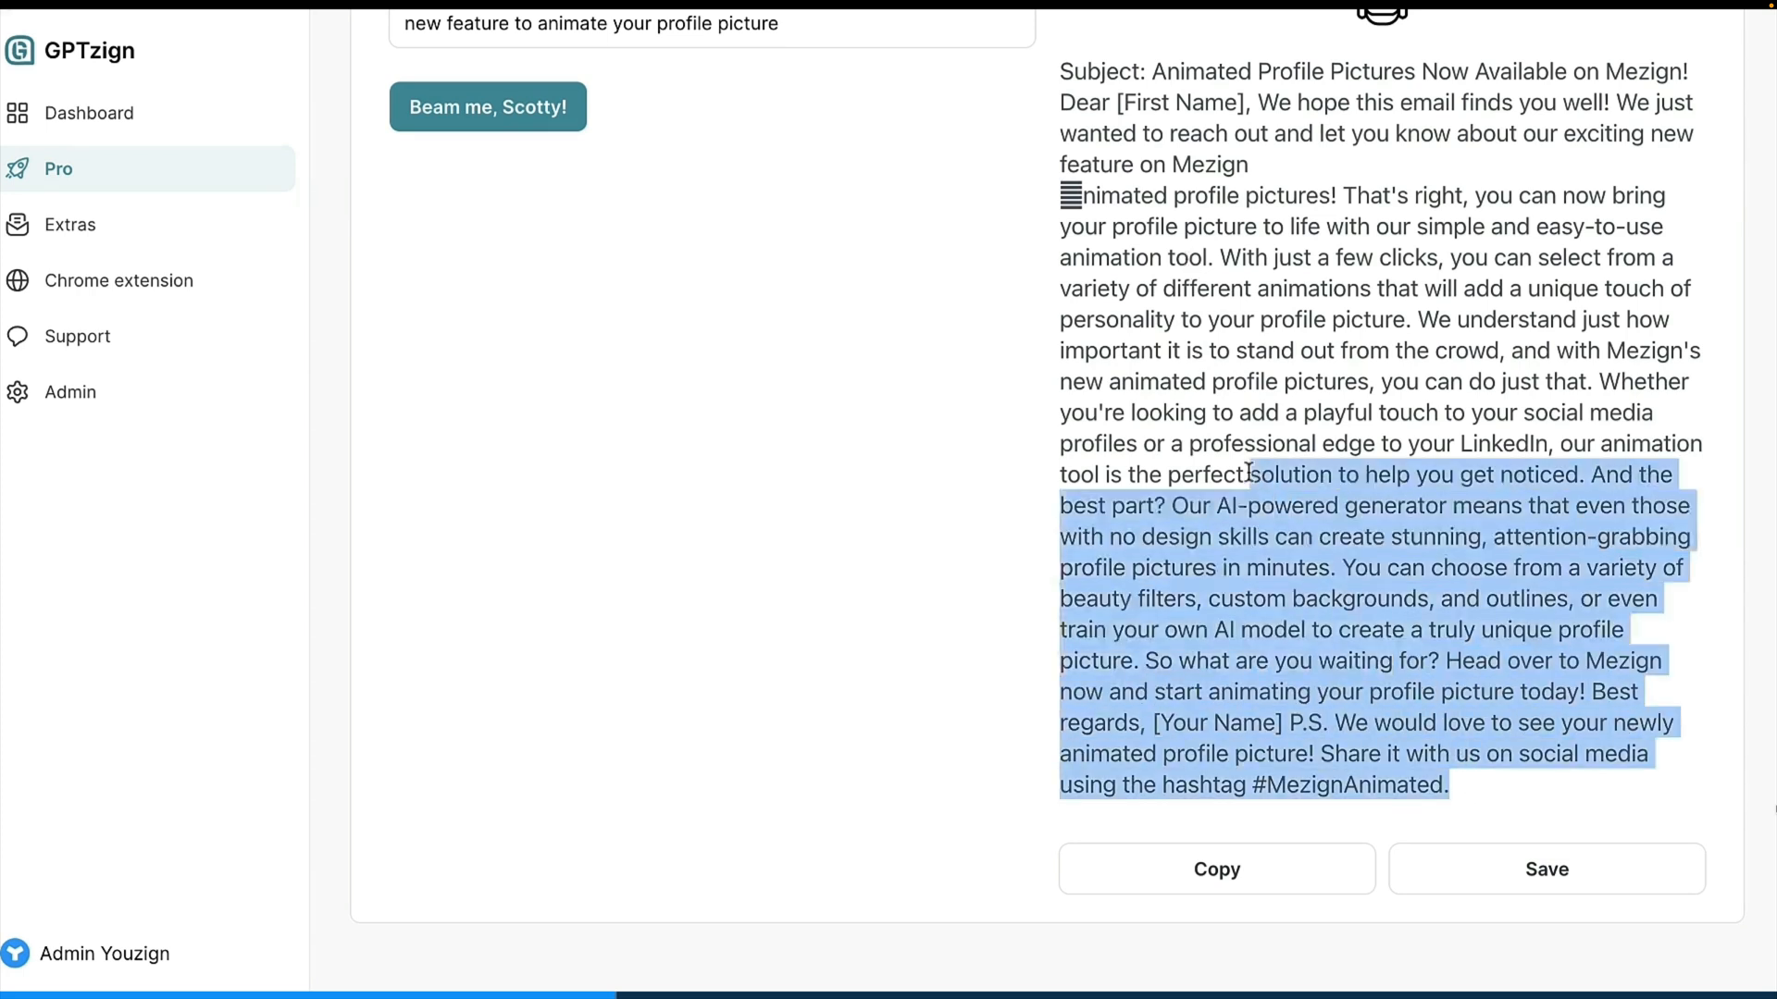
pyautogui.scroll(1, 1249, 475)
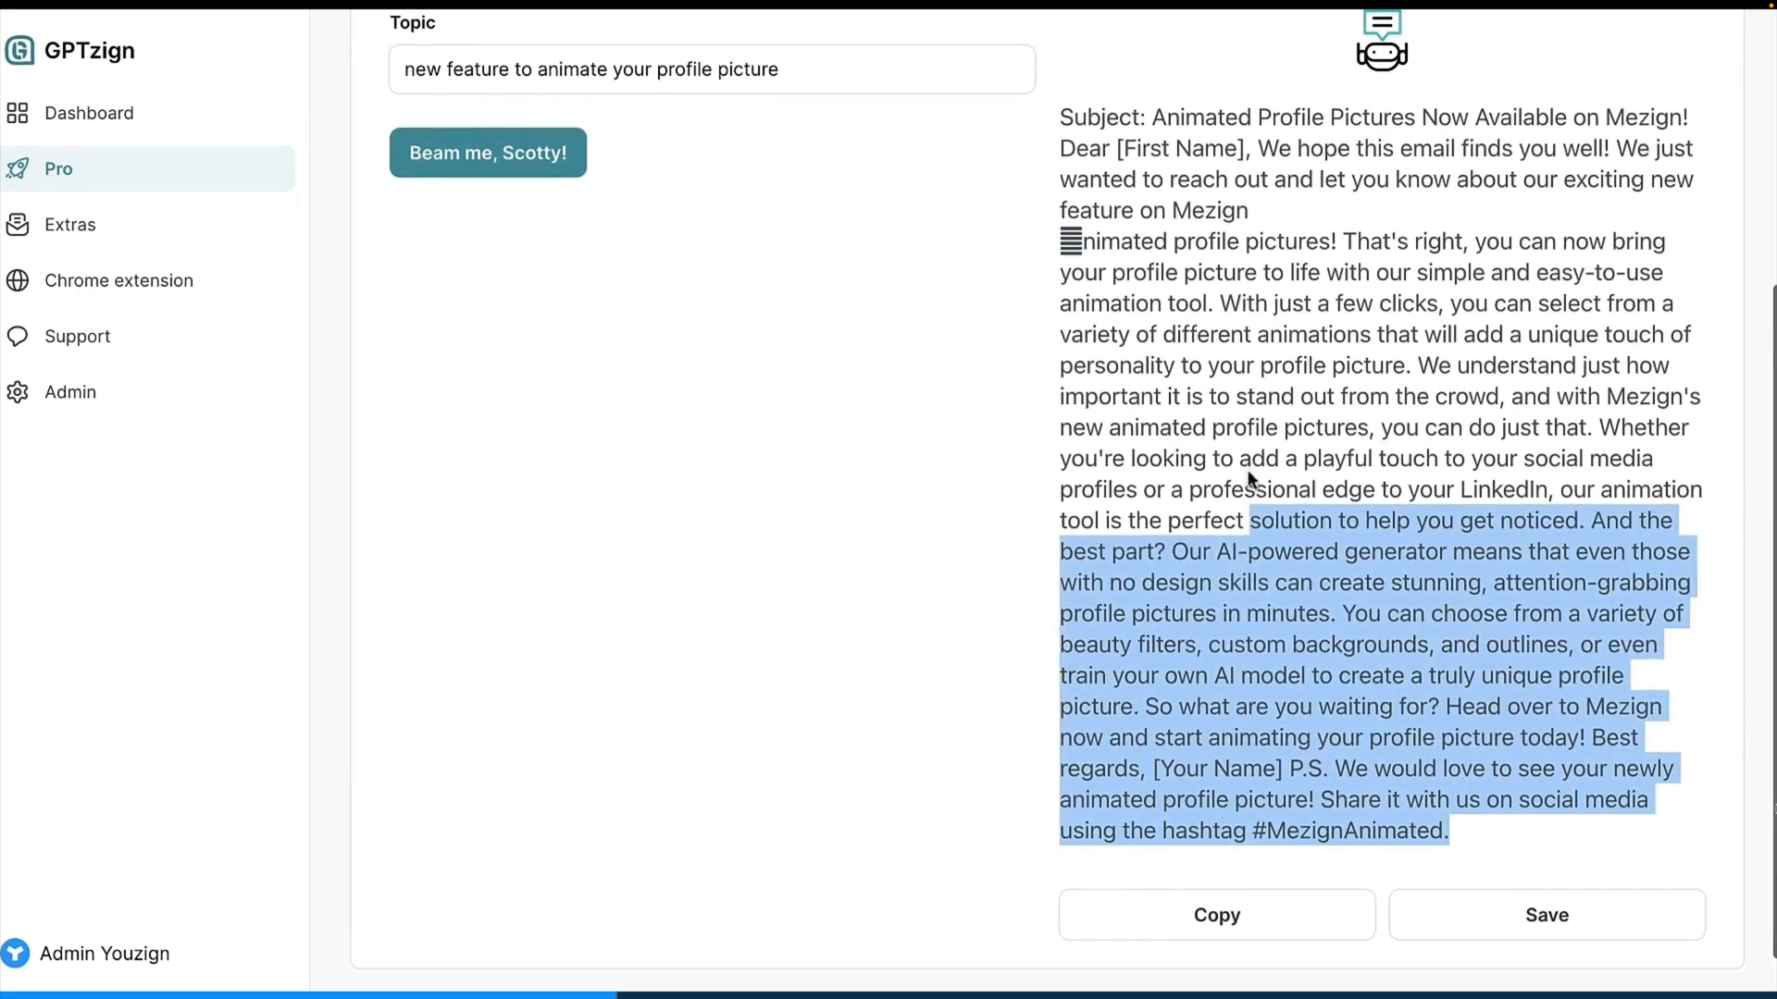
# Save the generated promotional email and open the Mezign campaign's completions.
pyautogui.click(1518, 918)
pyautogui.scroll(5, 1486, 172)
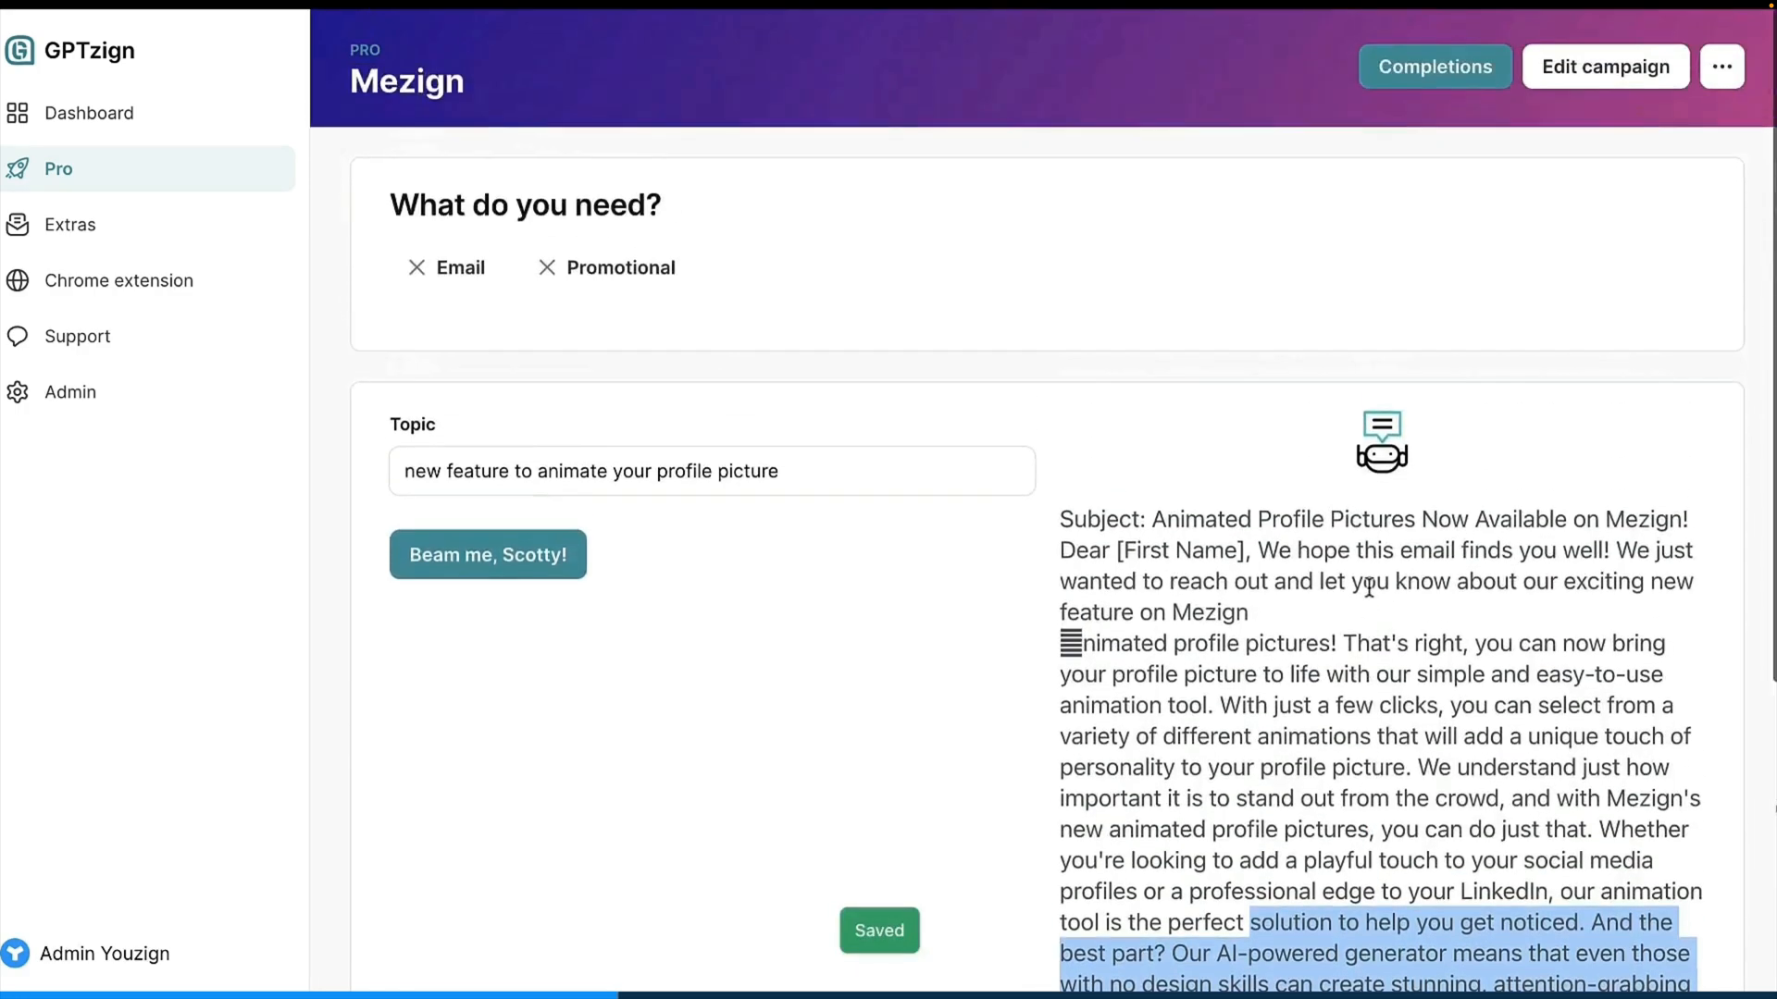
pyautogui.click(1434, 66)
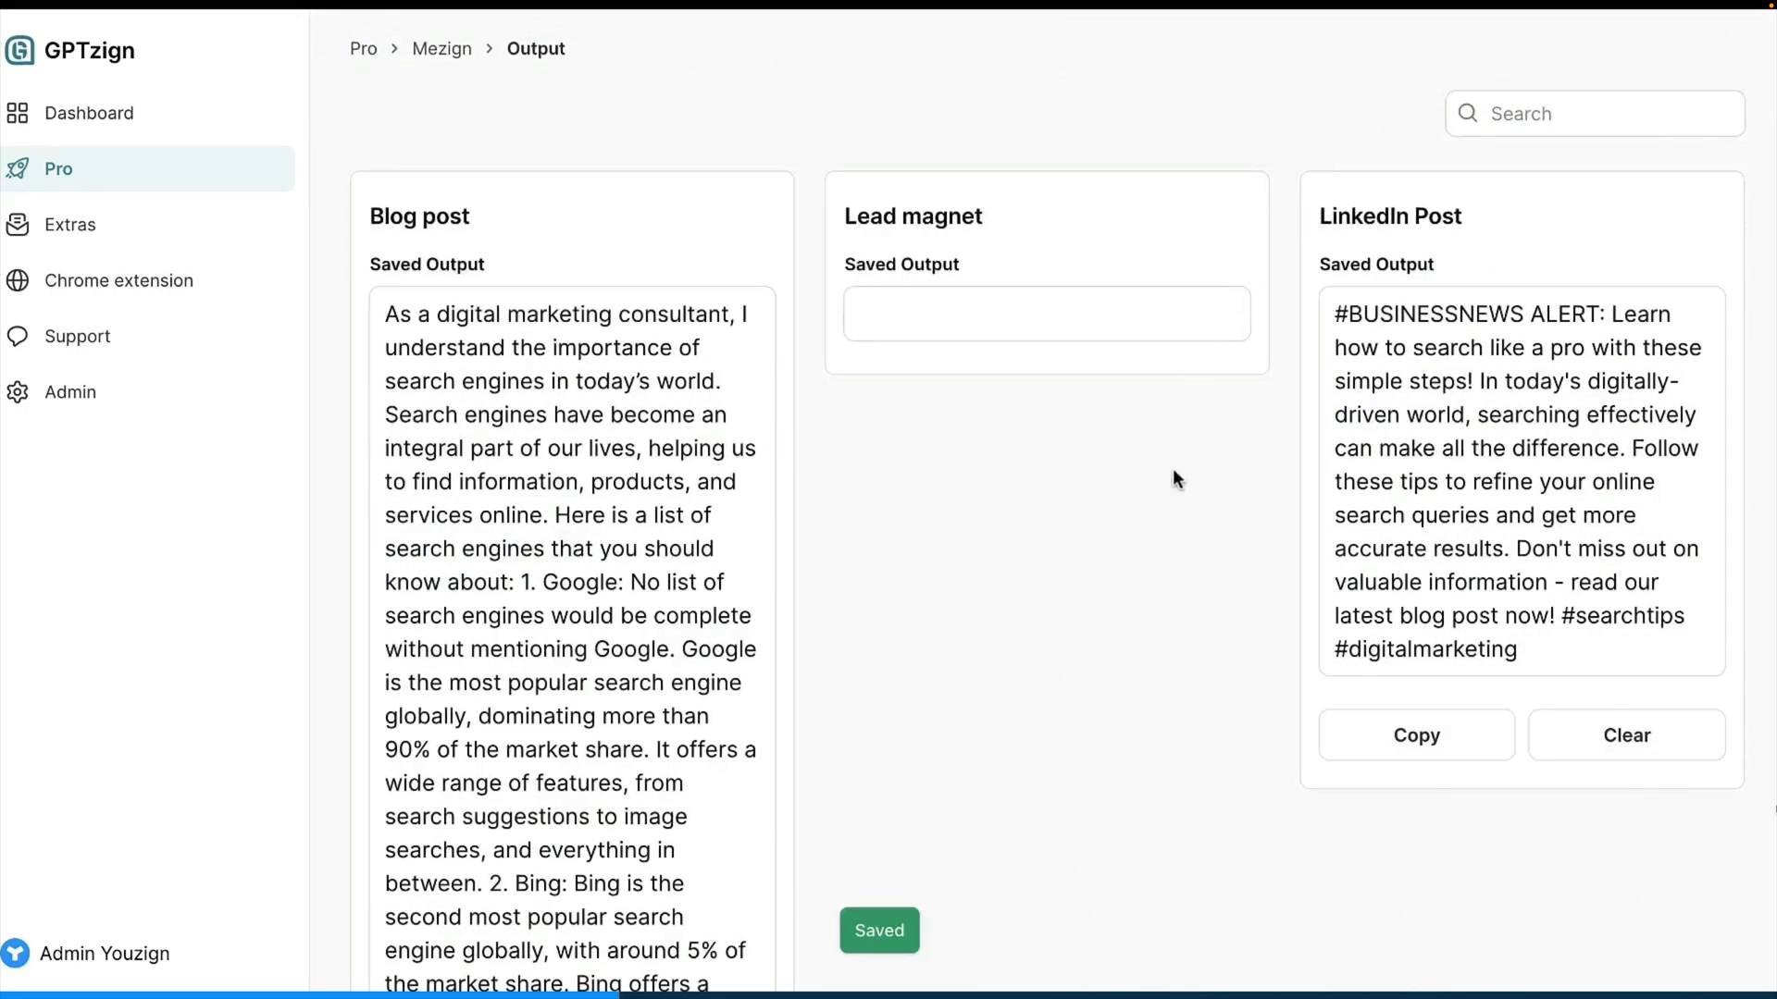
# Look through the campaign's saved outputs by content type and examine the full text saved under Email.
pyautogui.scroll(-15, 1173, 470)
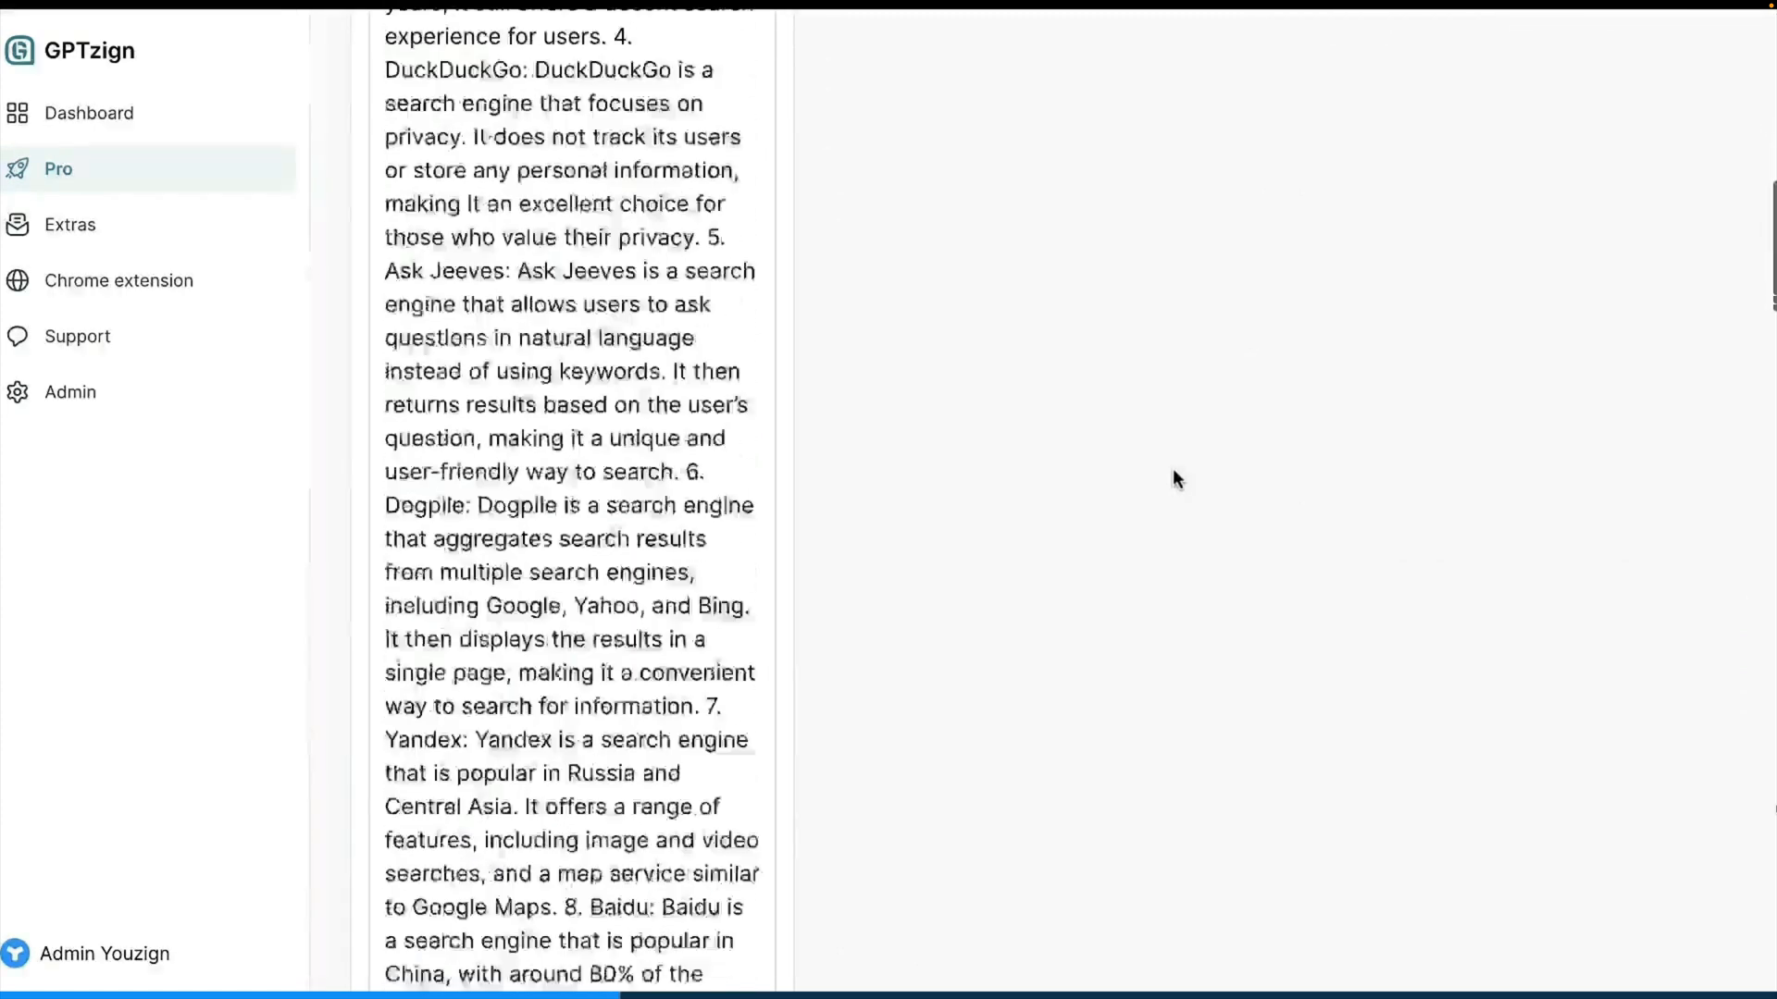
pyautogui.scroll(-15, 1173, 468)
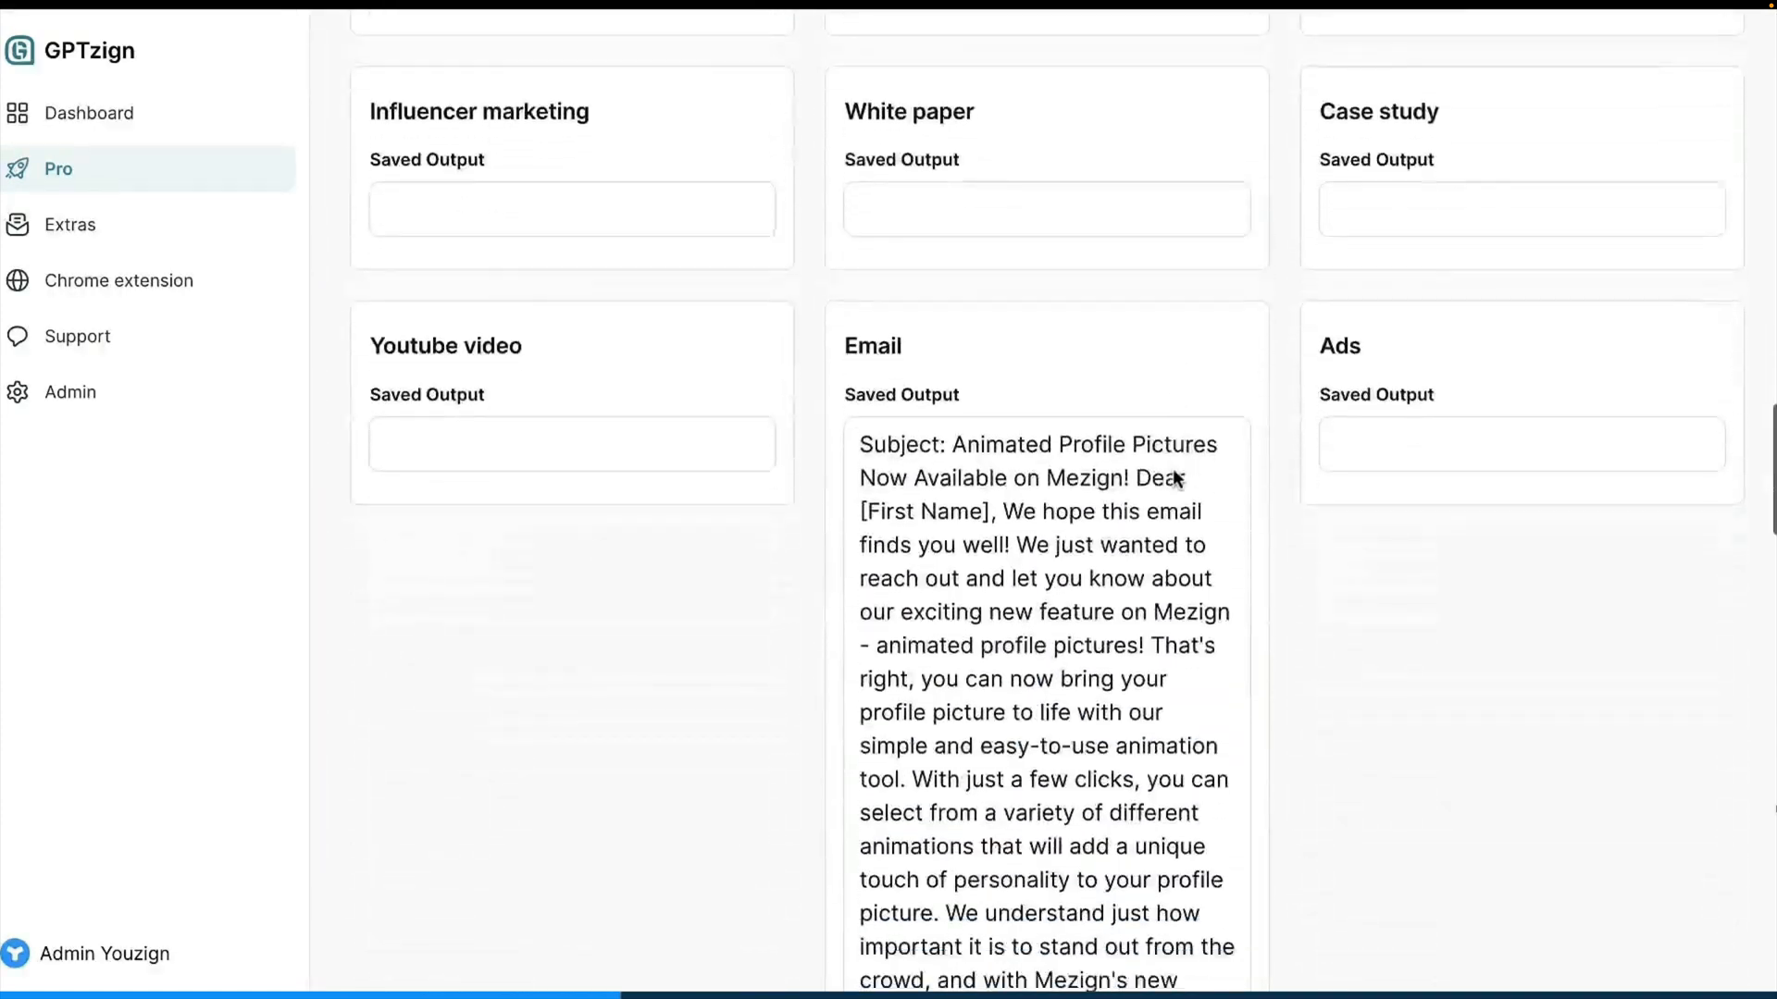
pyautogui.scroll(-3, 1173, 470)
pyautogui.click(1173, 470)
pyautogui.hotkey('ctrl', 'a')
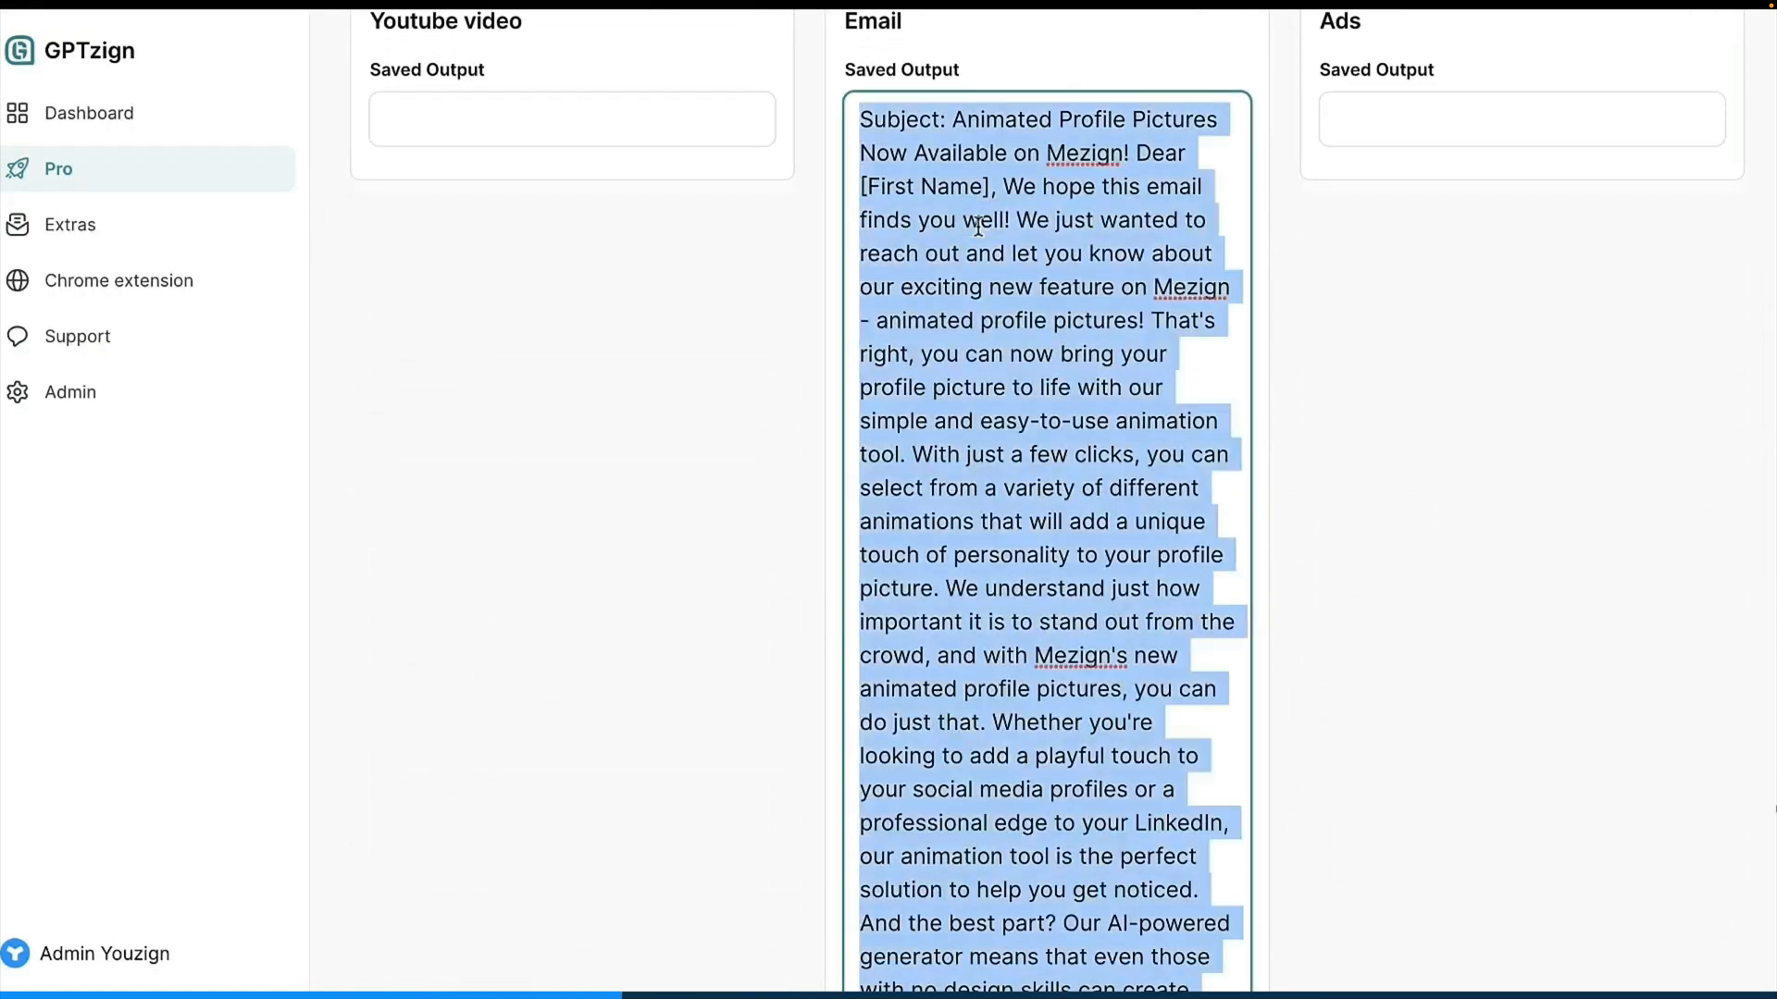
pyautogui.scroll(-3, 978, 226)
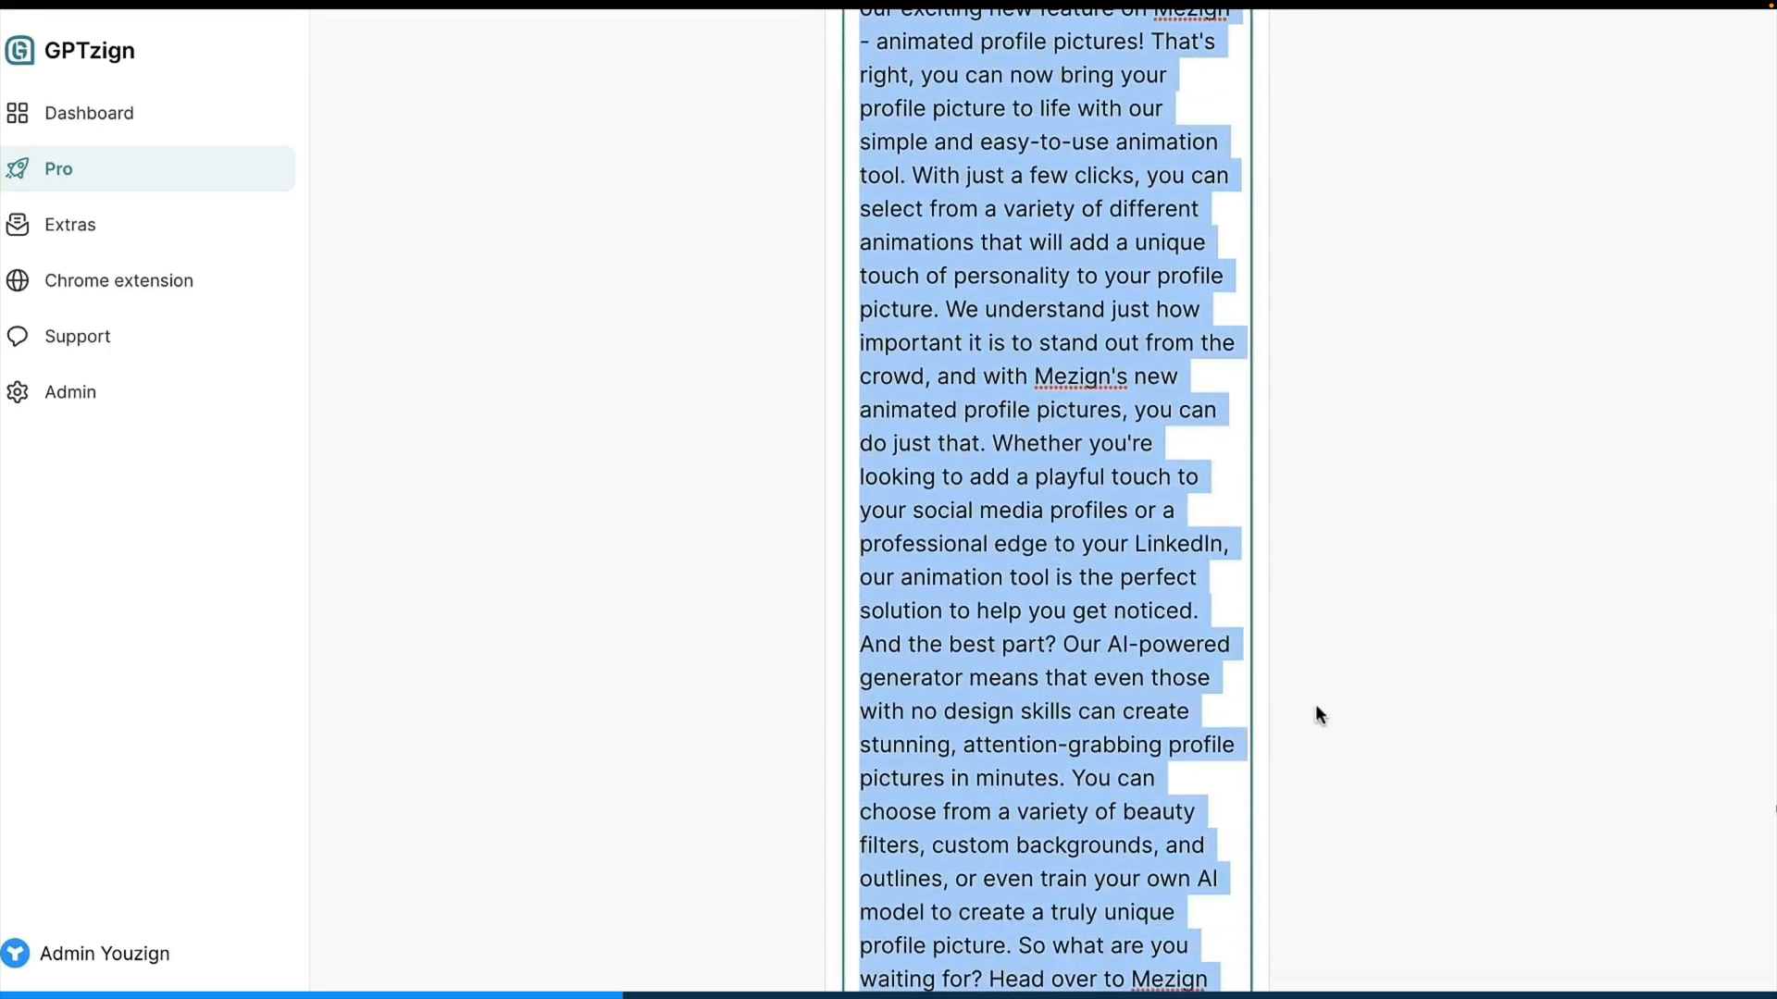
pyautogui.scroll(10, 1319, 713)
pyautogui.scroll(20, 1316, 707)
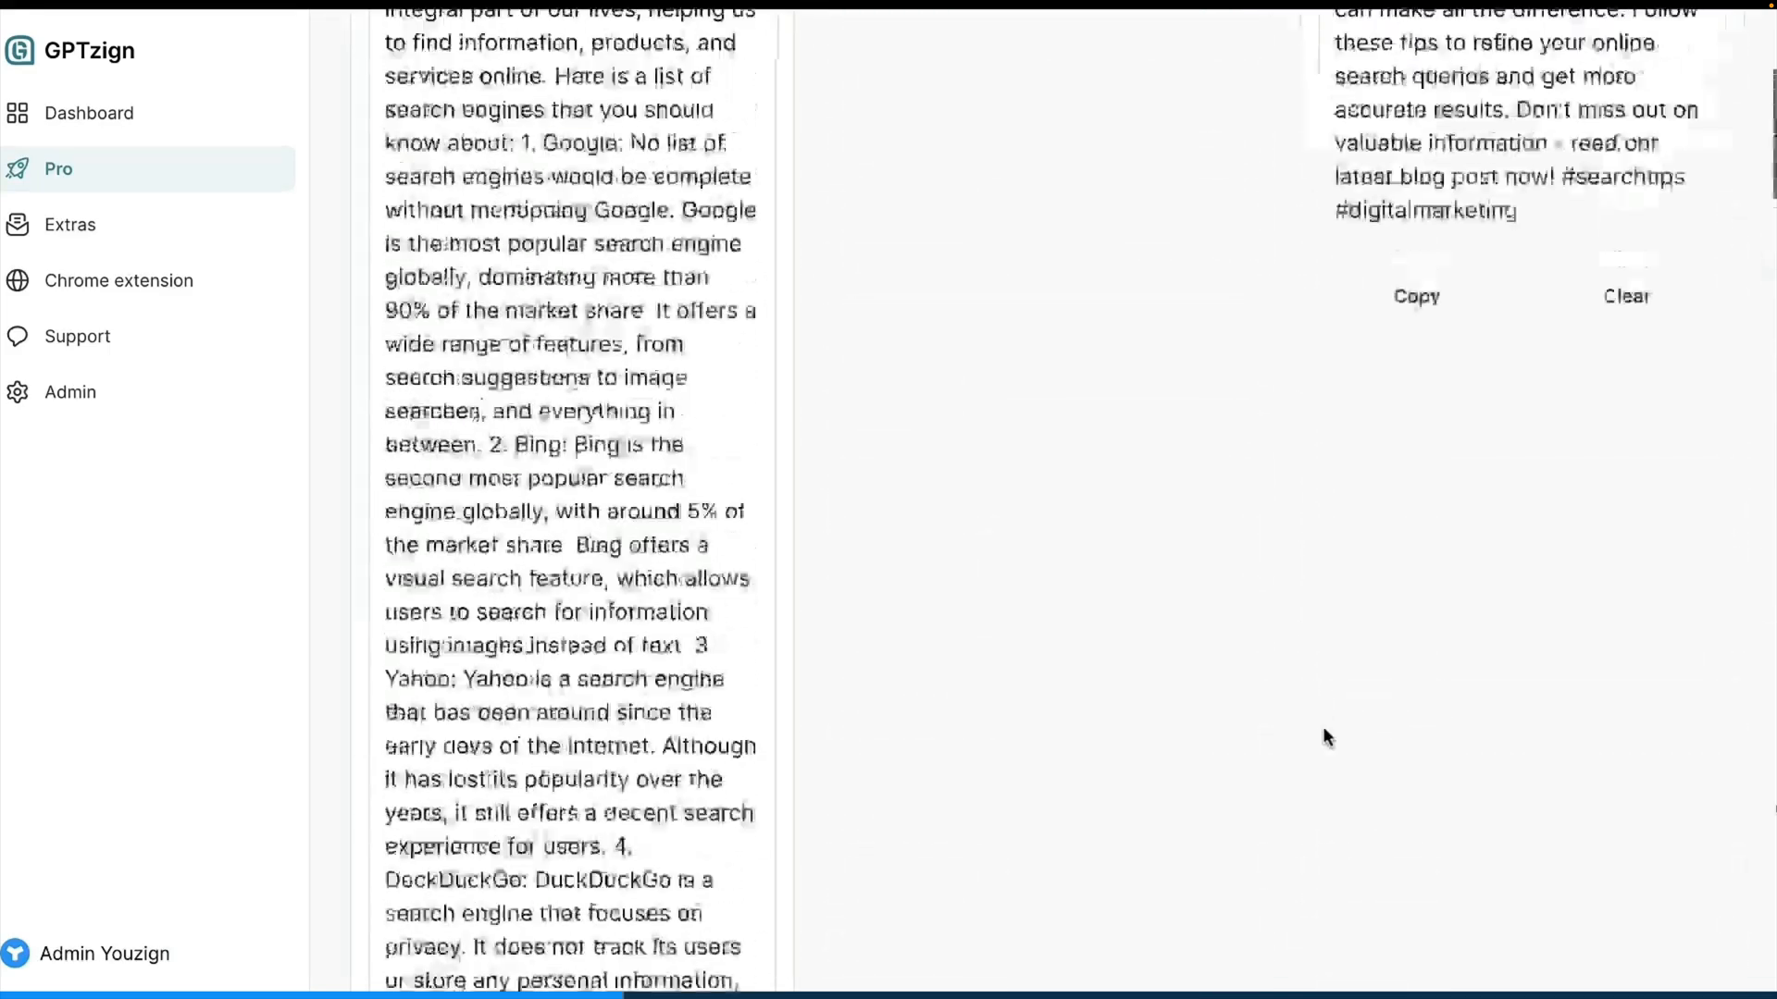
# Open the Youzign campaign's full output page from the dashboard and look through its saved content by type.
pyautogui.scroll(3, 1323, 729)
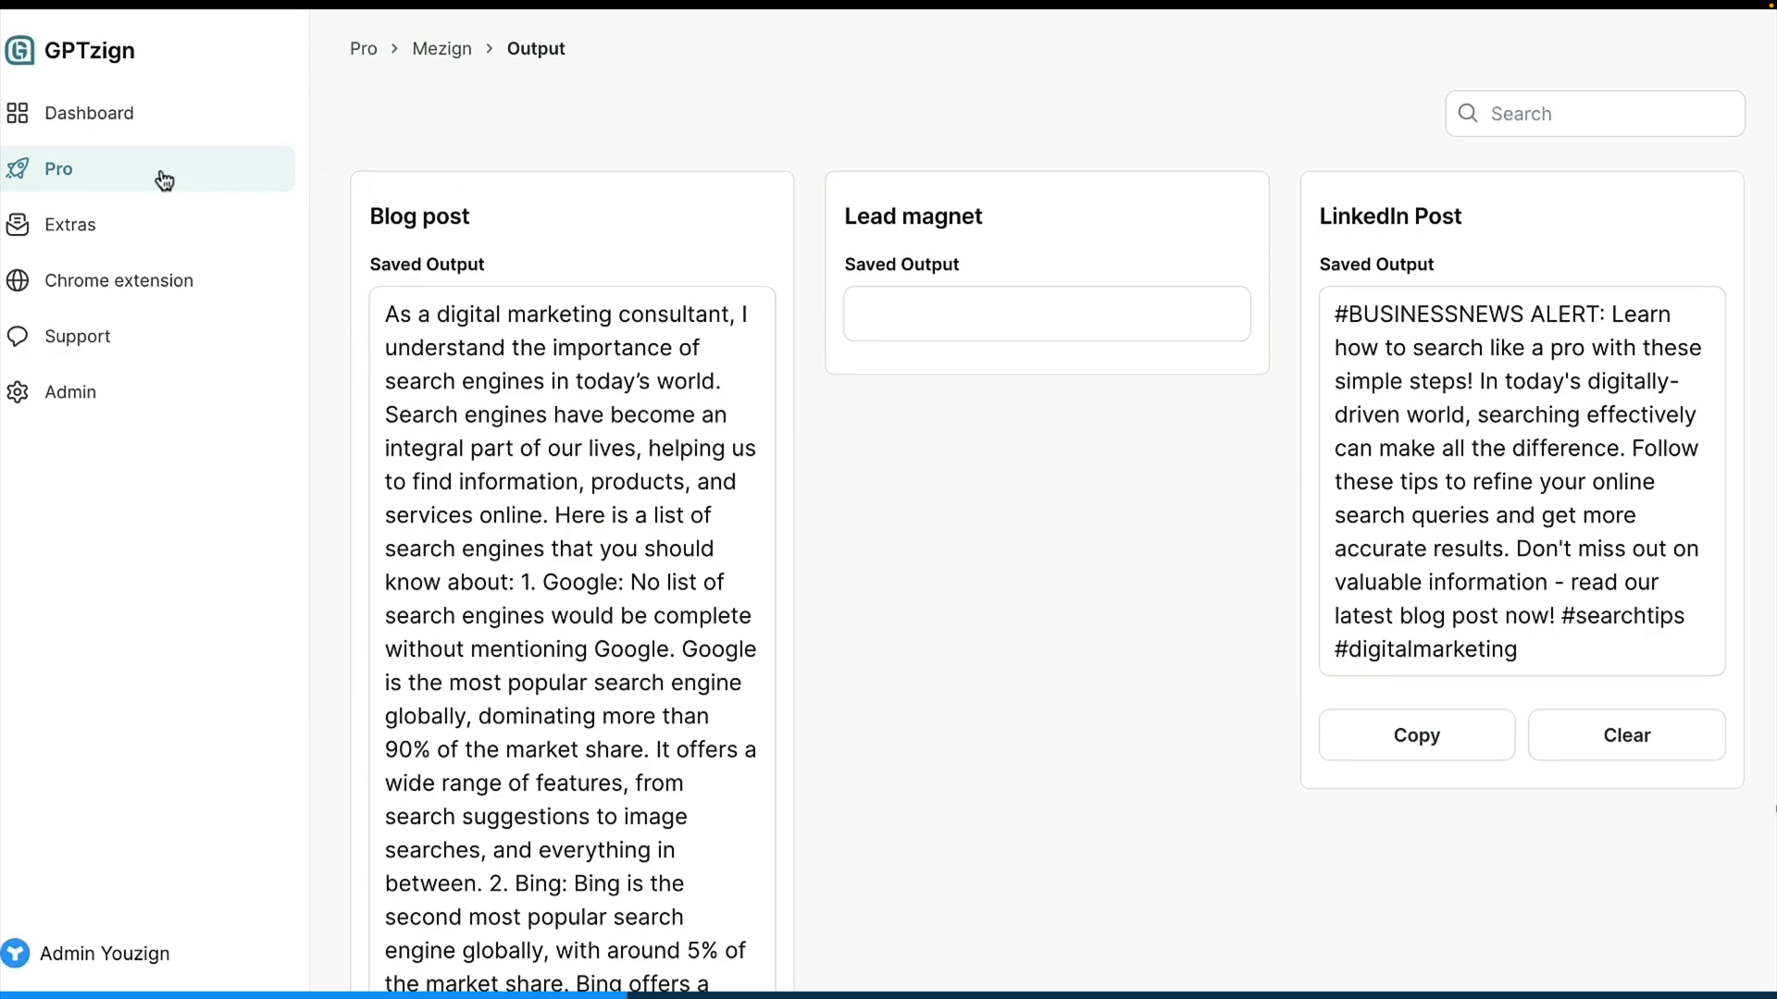
pyautogui.click(127, 129)
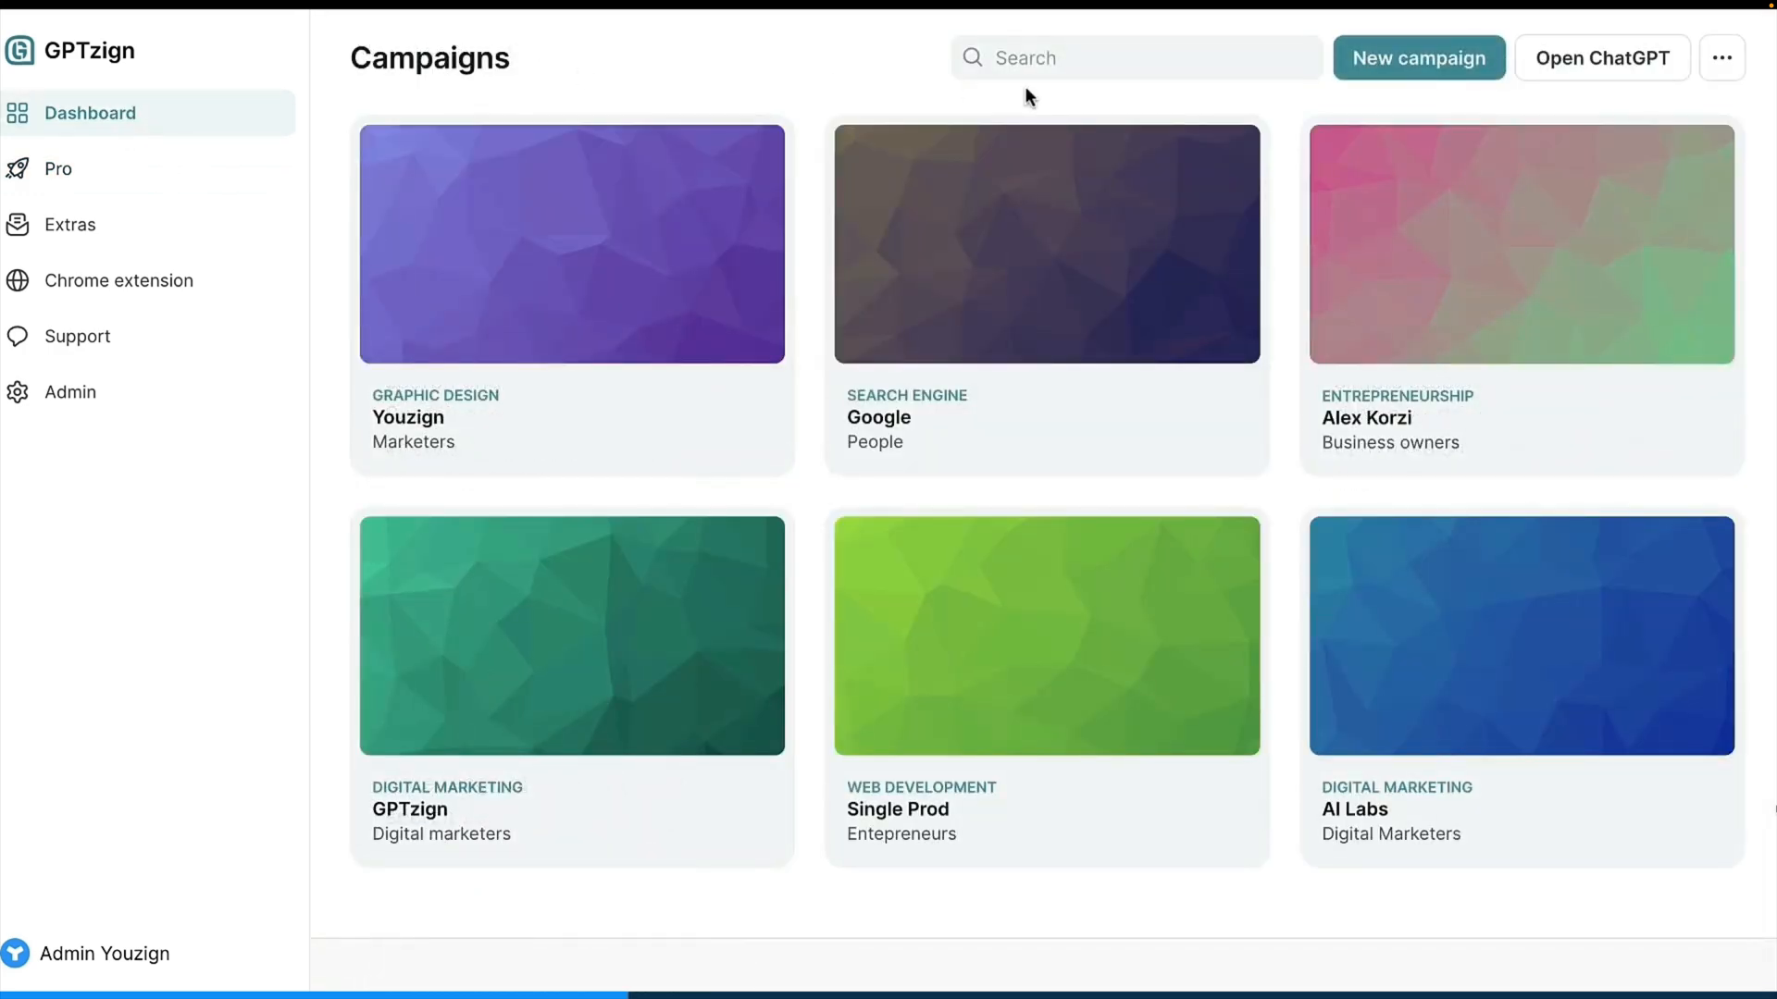
pyautogui.click(716, 306)
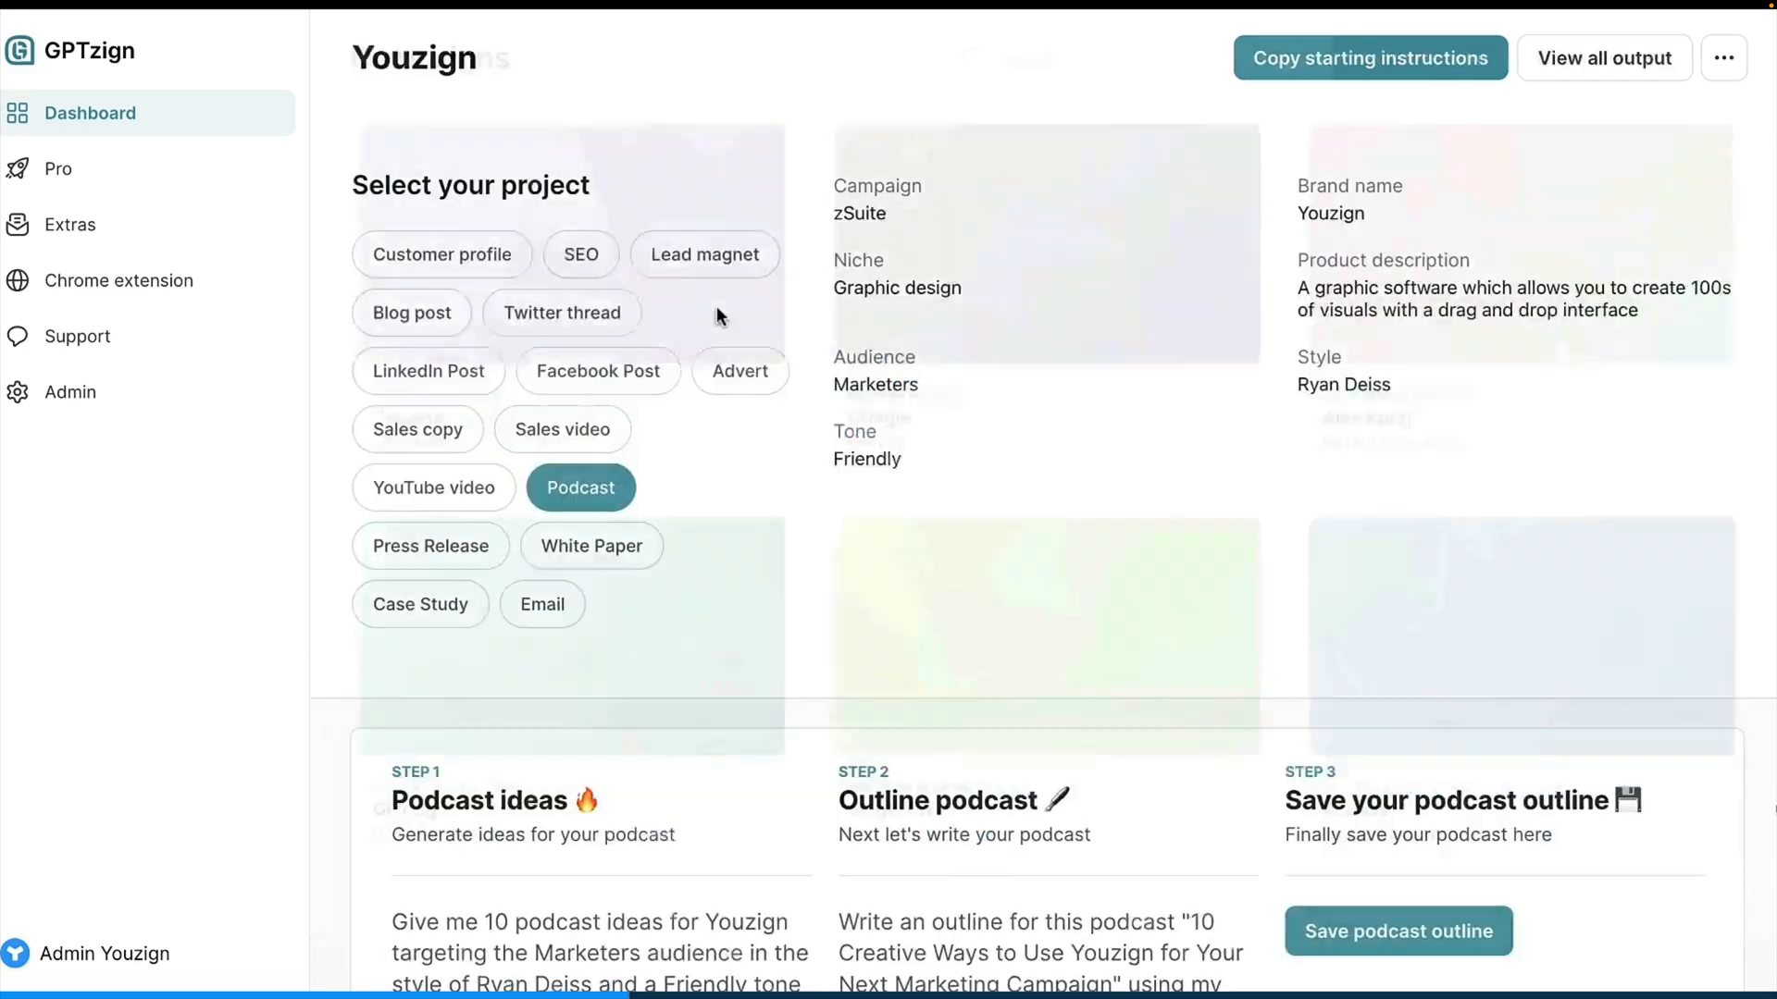
pyautogui.click(1575, 63)
pyautogui.scroll(-8, 963, 377)
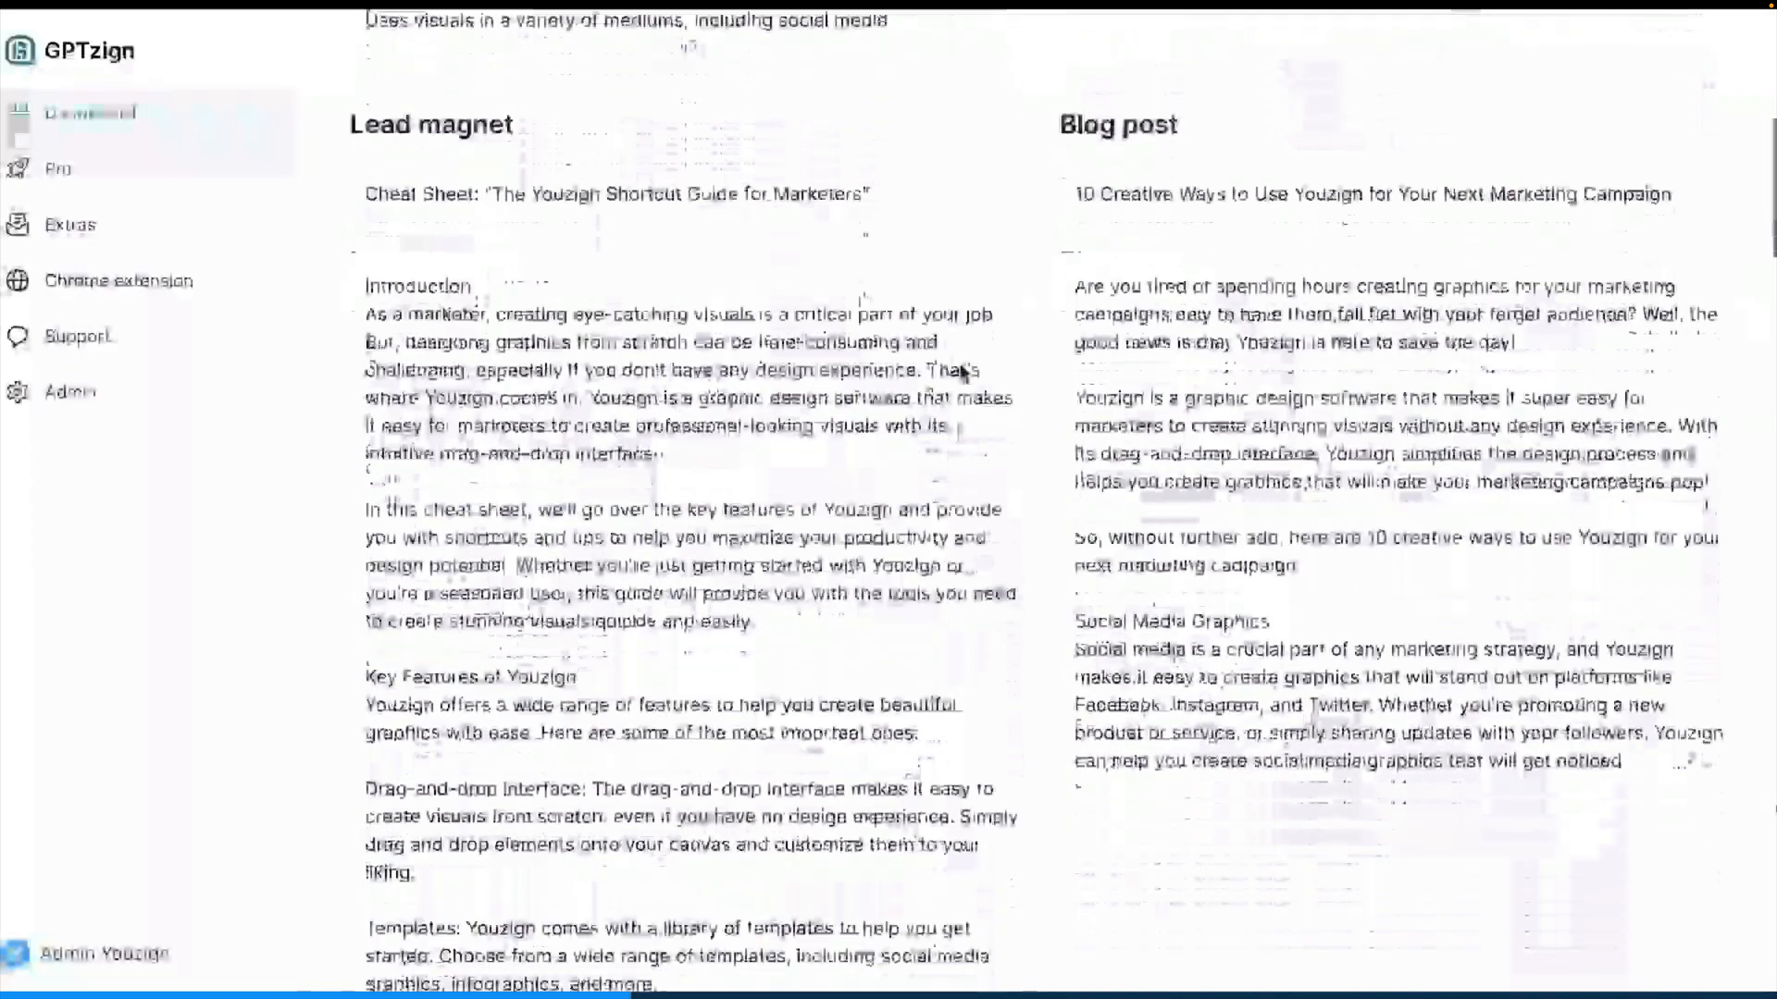
pyautogui.scroll(-20, 964, 373)
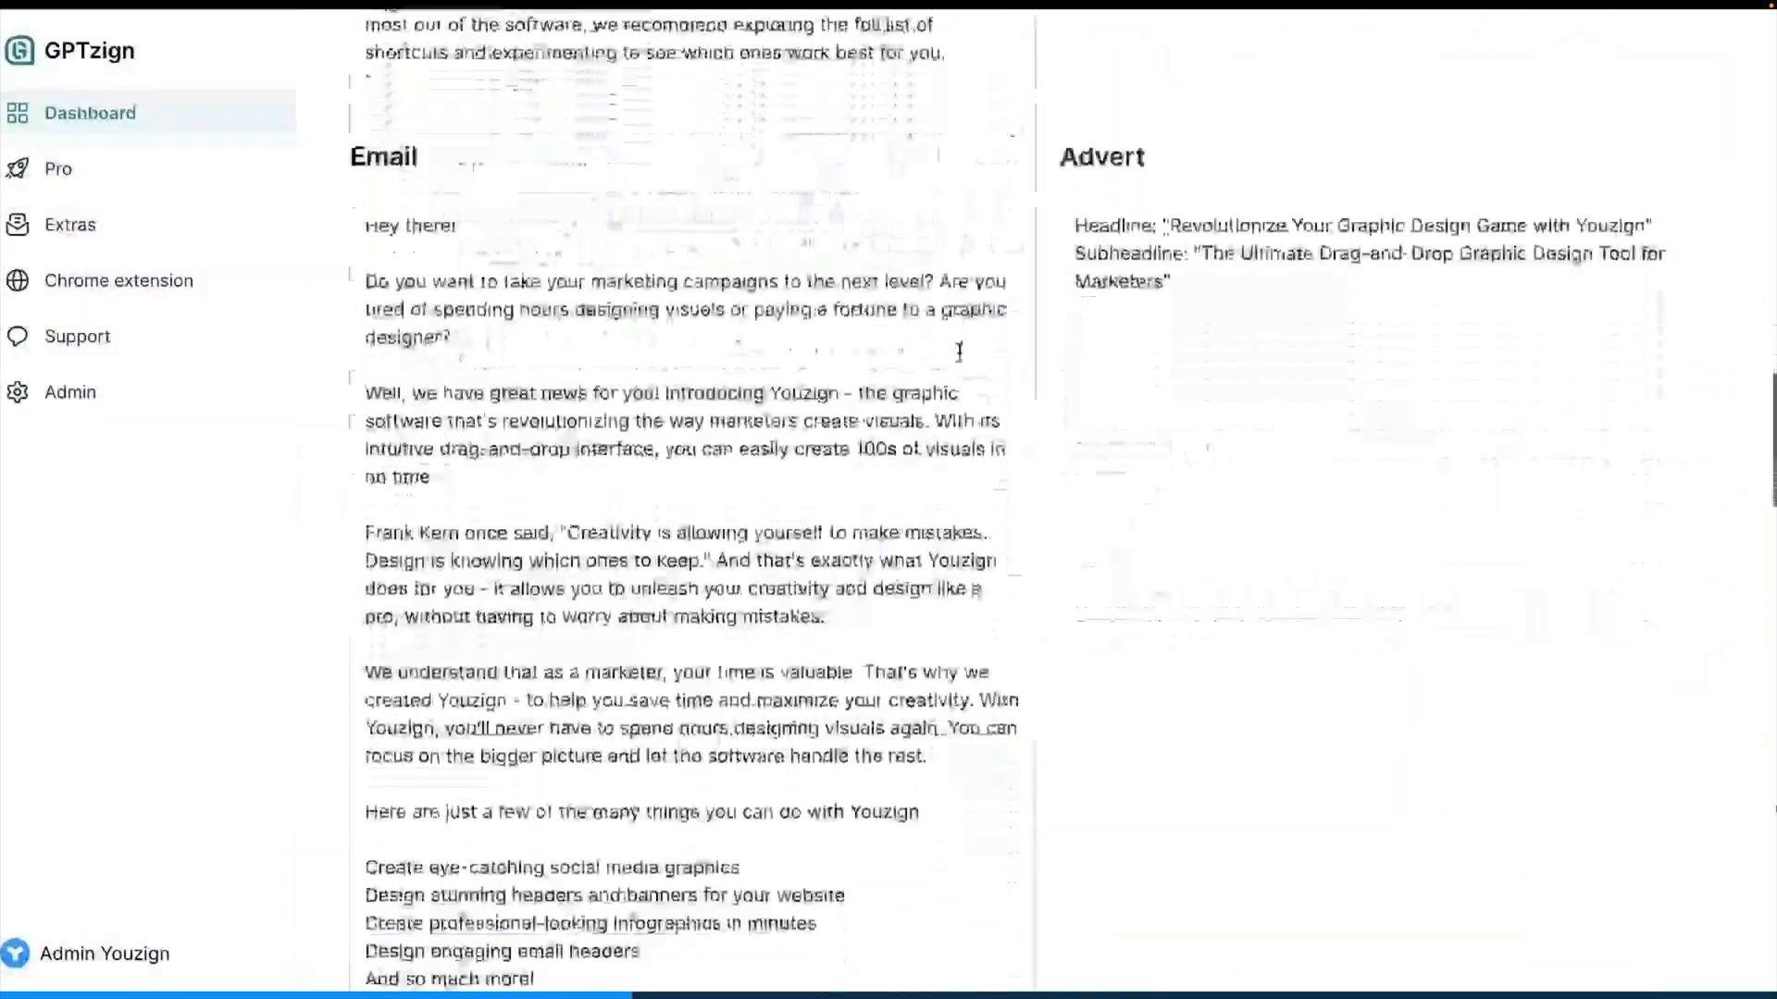
pyautogui.scroll(-15, 959, 350)
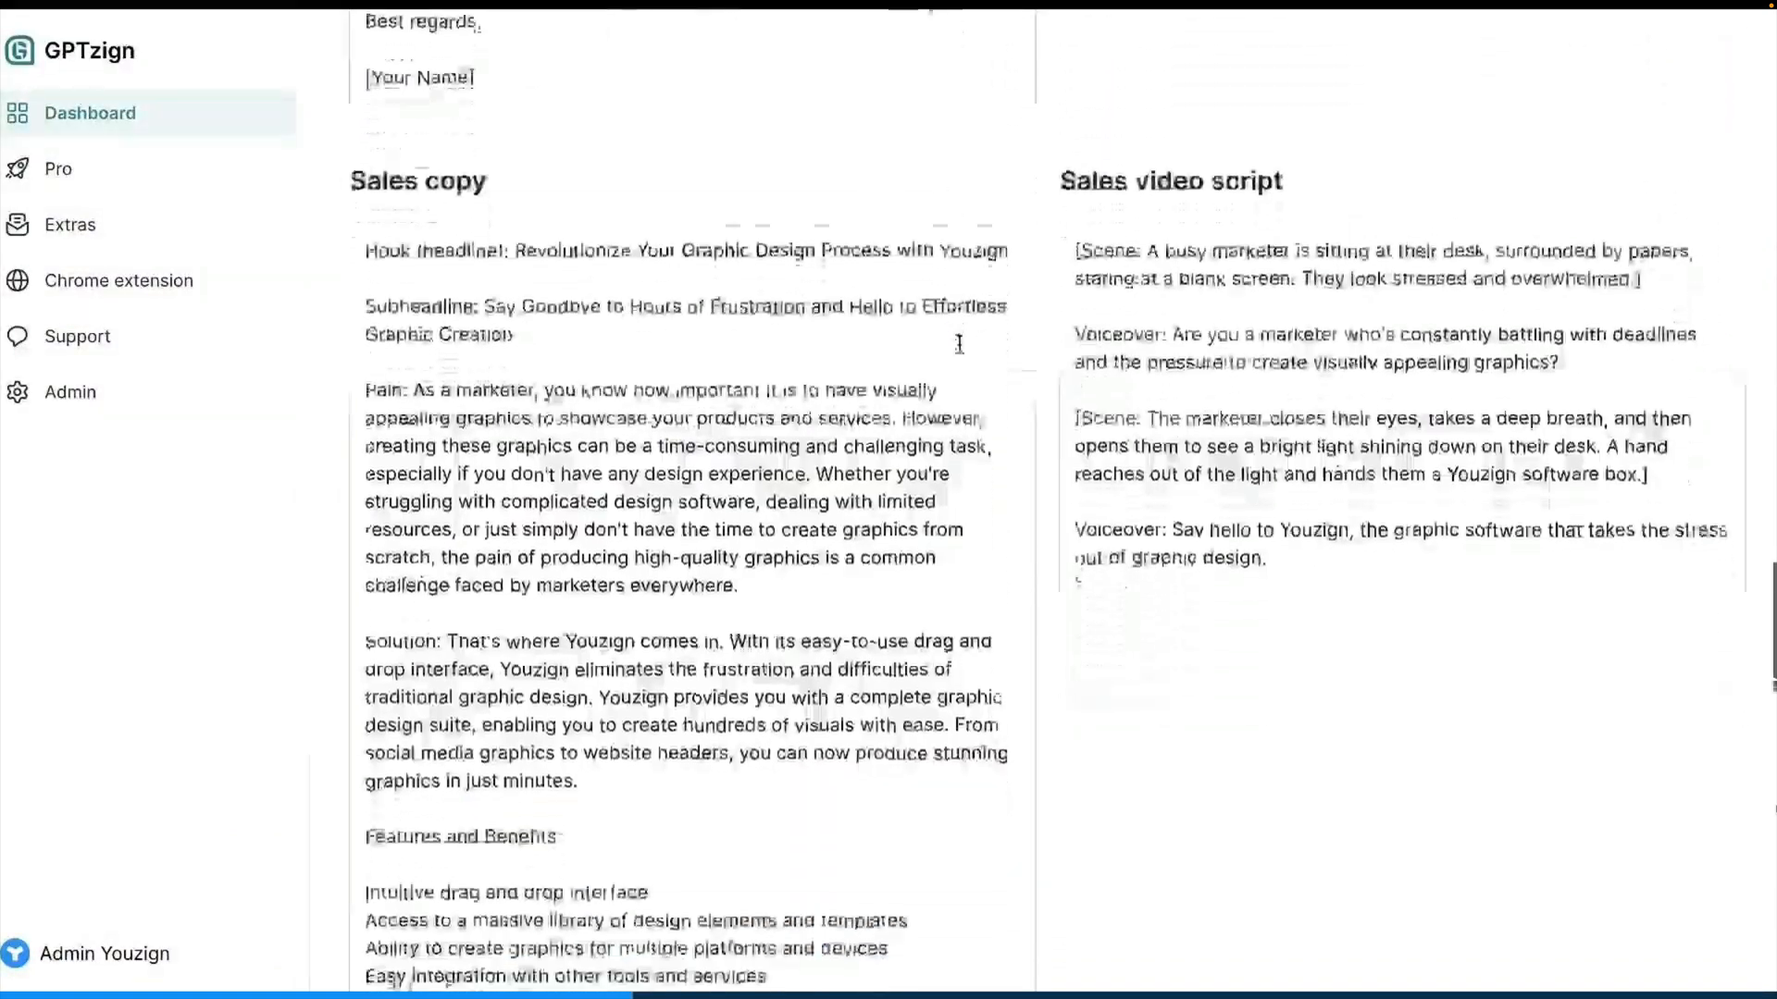
pyautogui.scroll(-15, 960, 344)
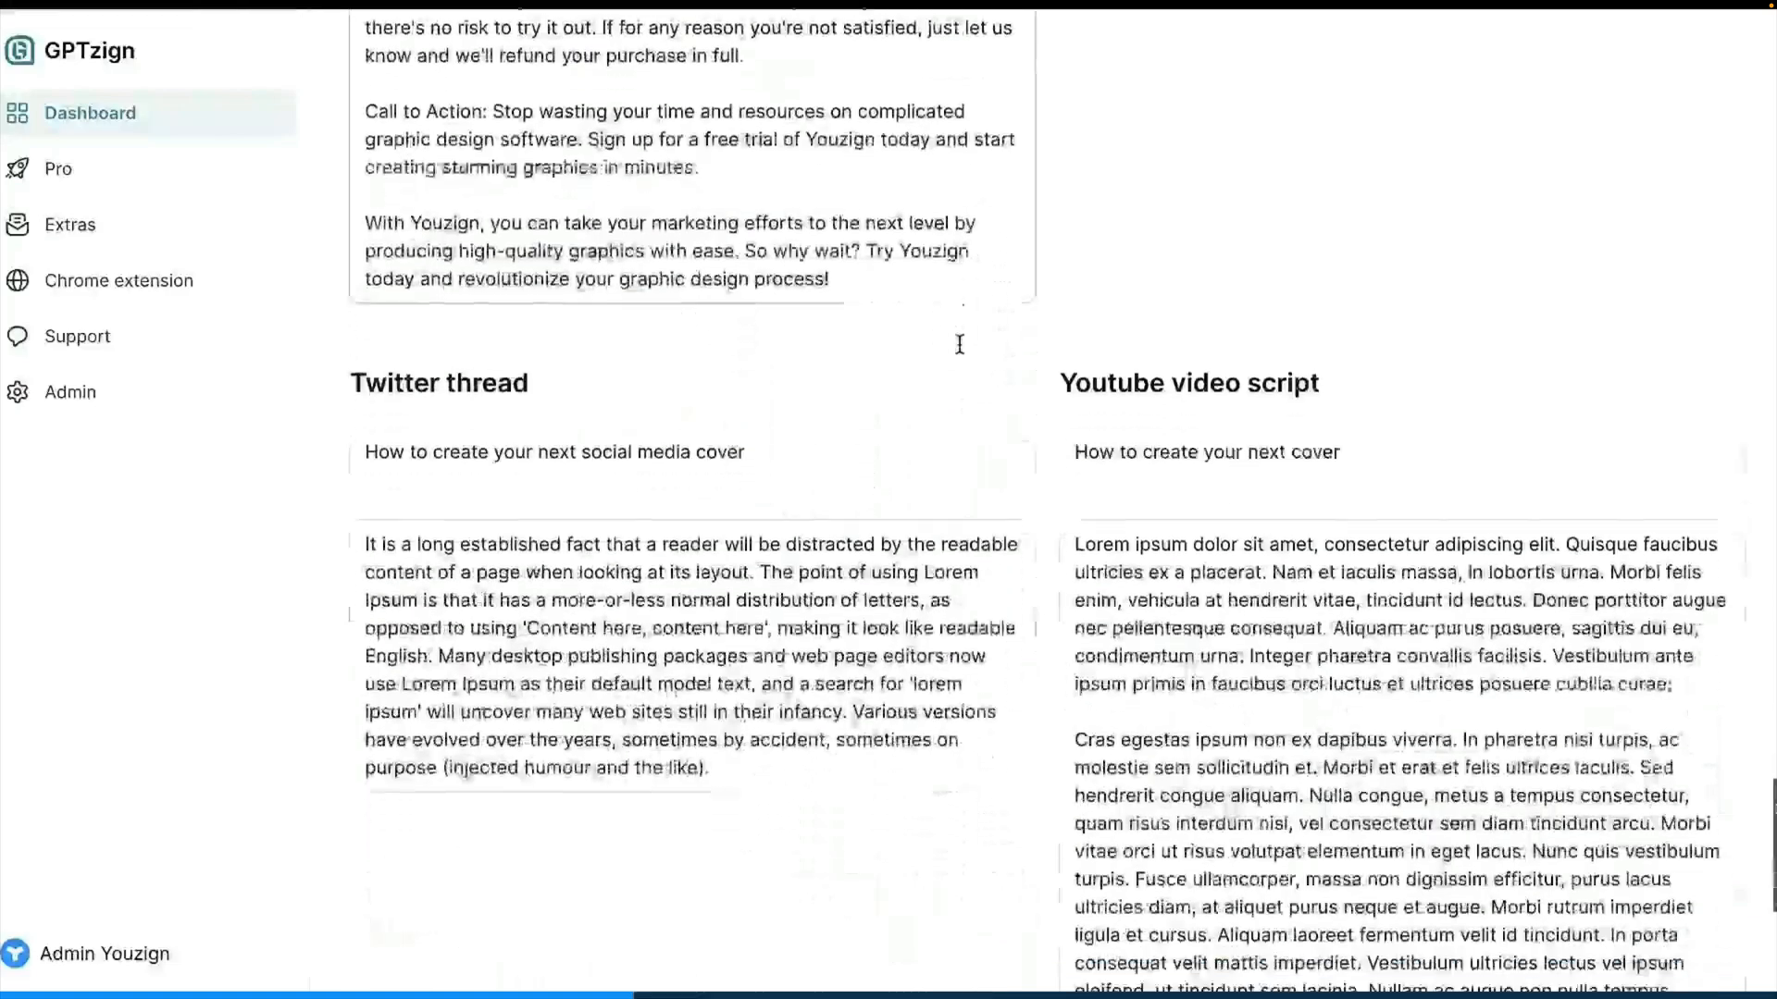
pyautogui.scroll(-5, 960, 344)
pyautogui.scroll(10, 960, 344)
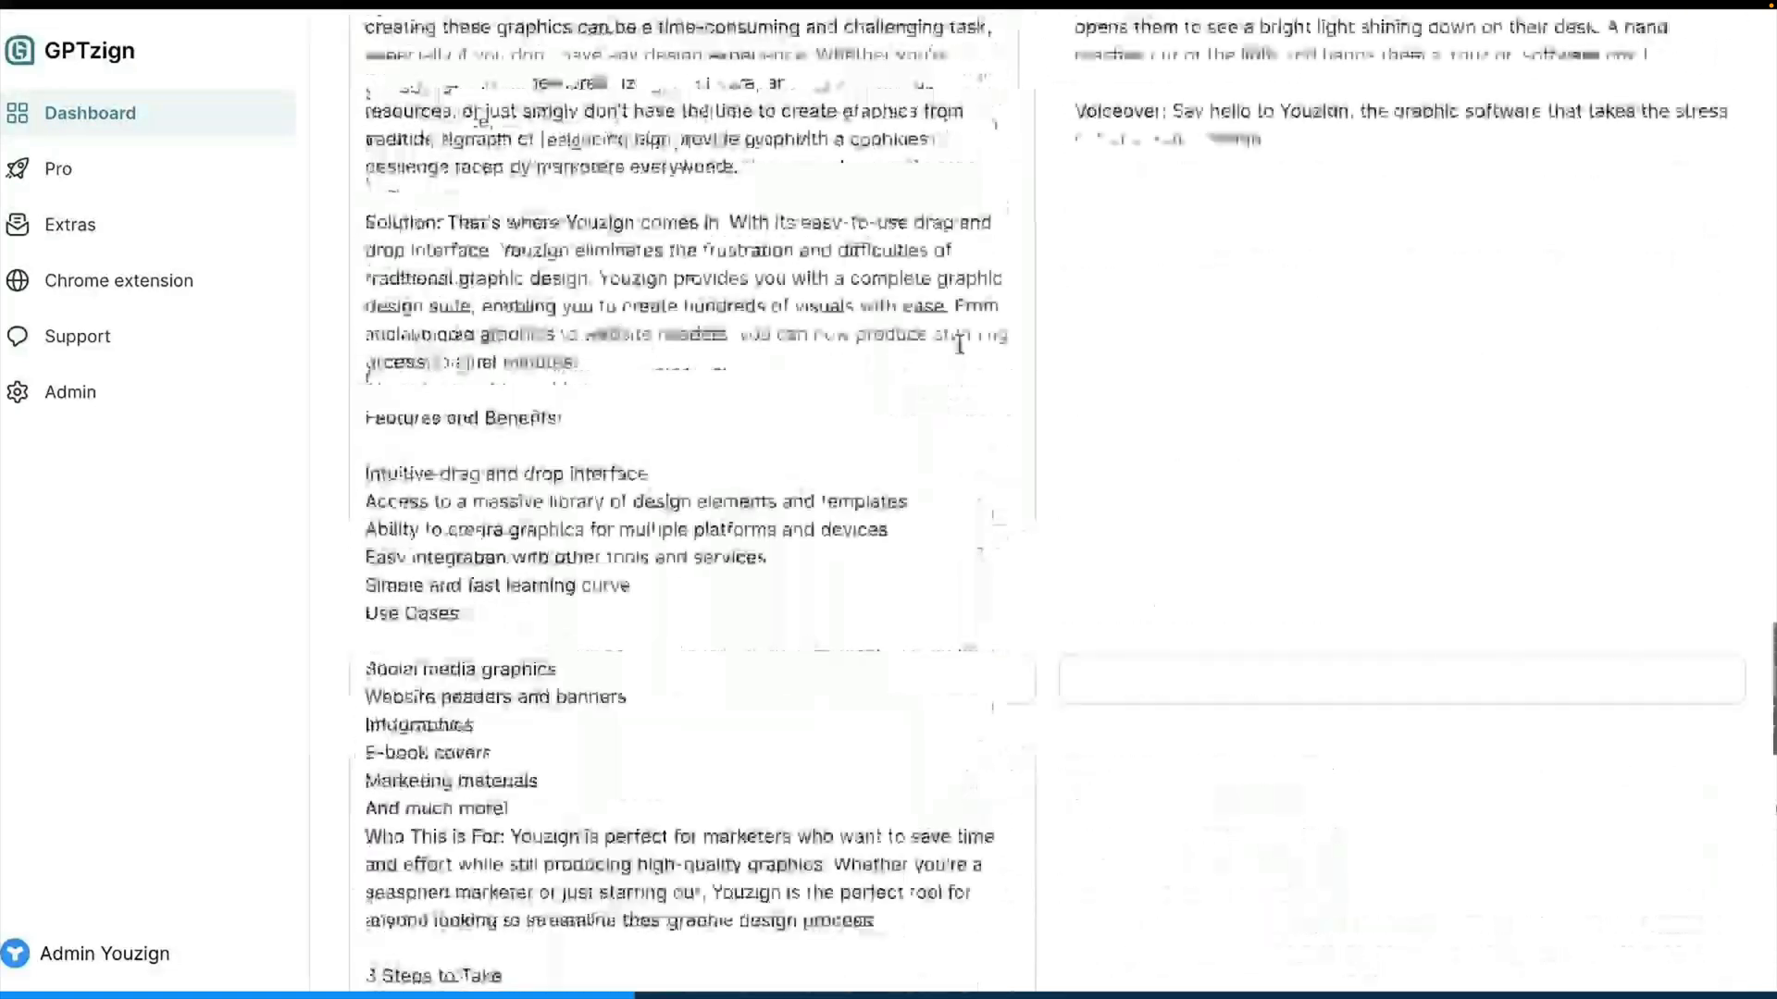
pyautogui.scroll(3, 959, 345)
# Return to the Mezign Pro campaign and compare its directly generated promotional email with the email text in the ChatGPT conversation.
pyautogui.click(103, 169)
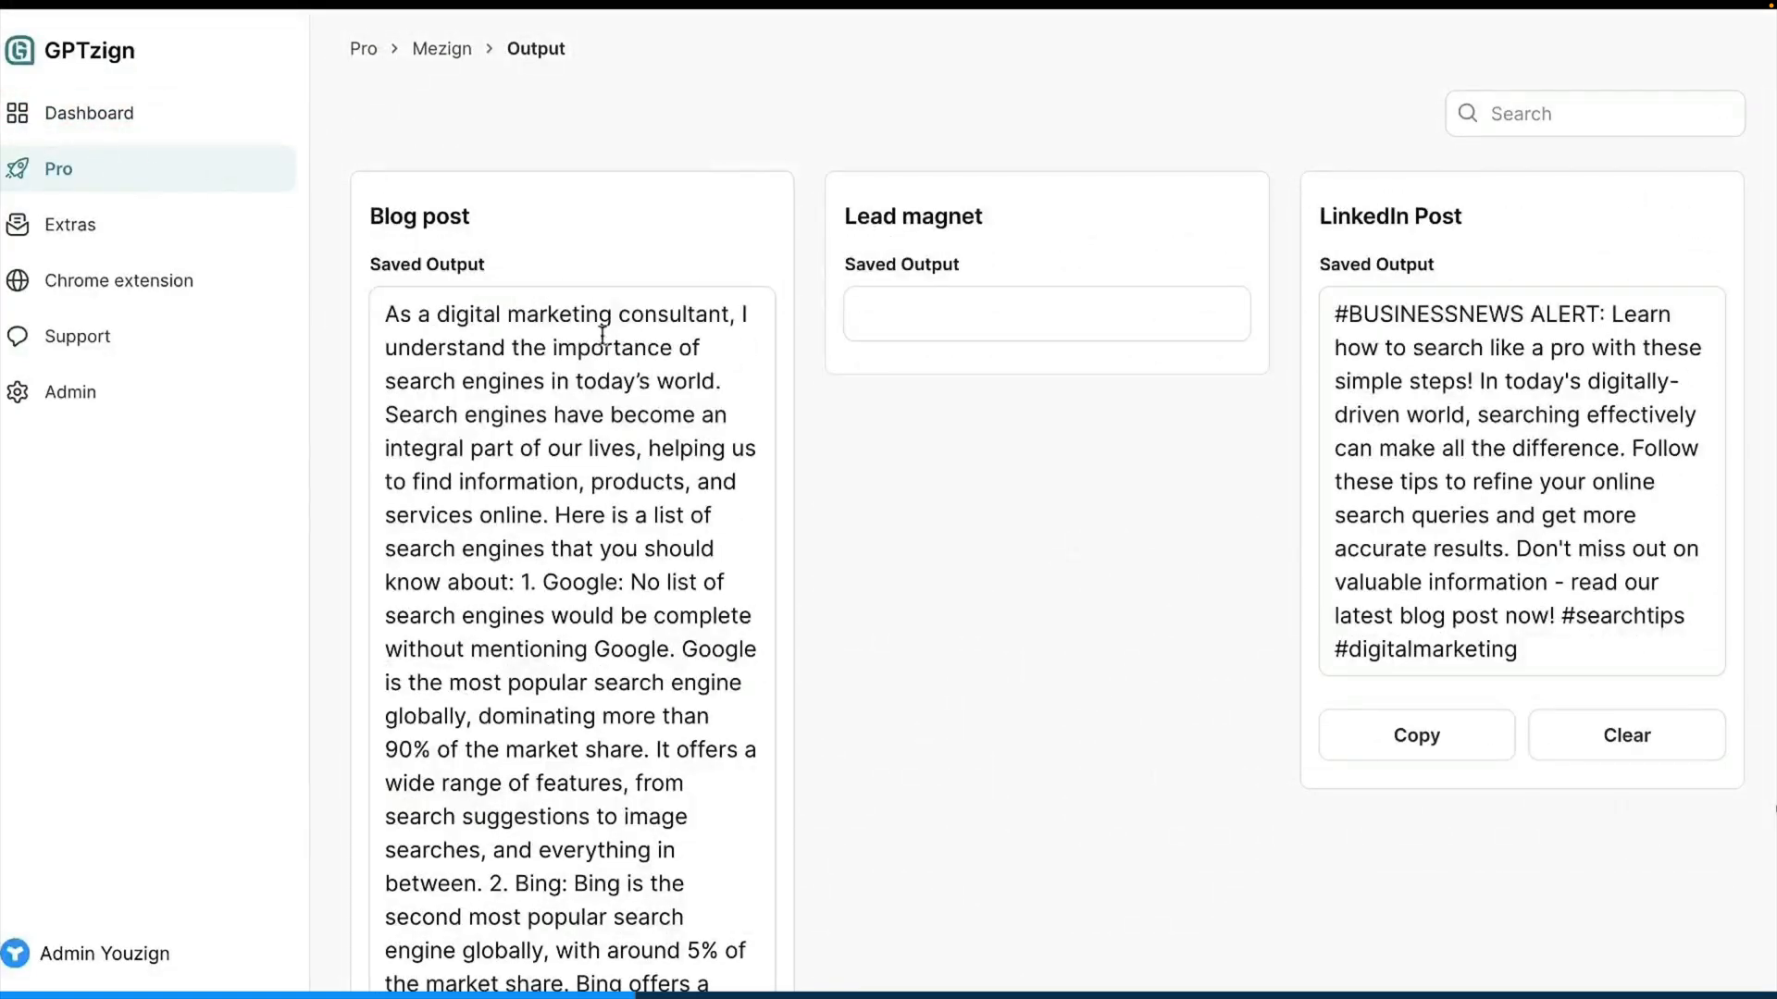
pyautogui.click(421, 49)
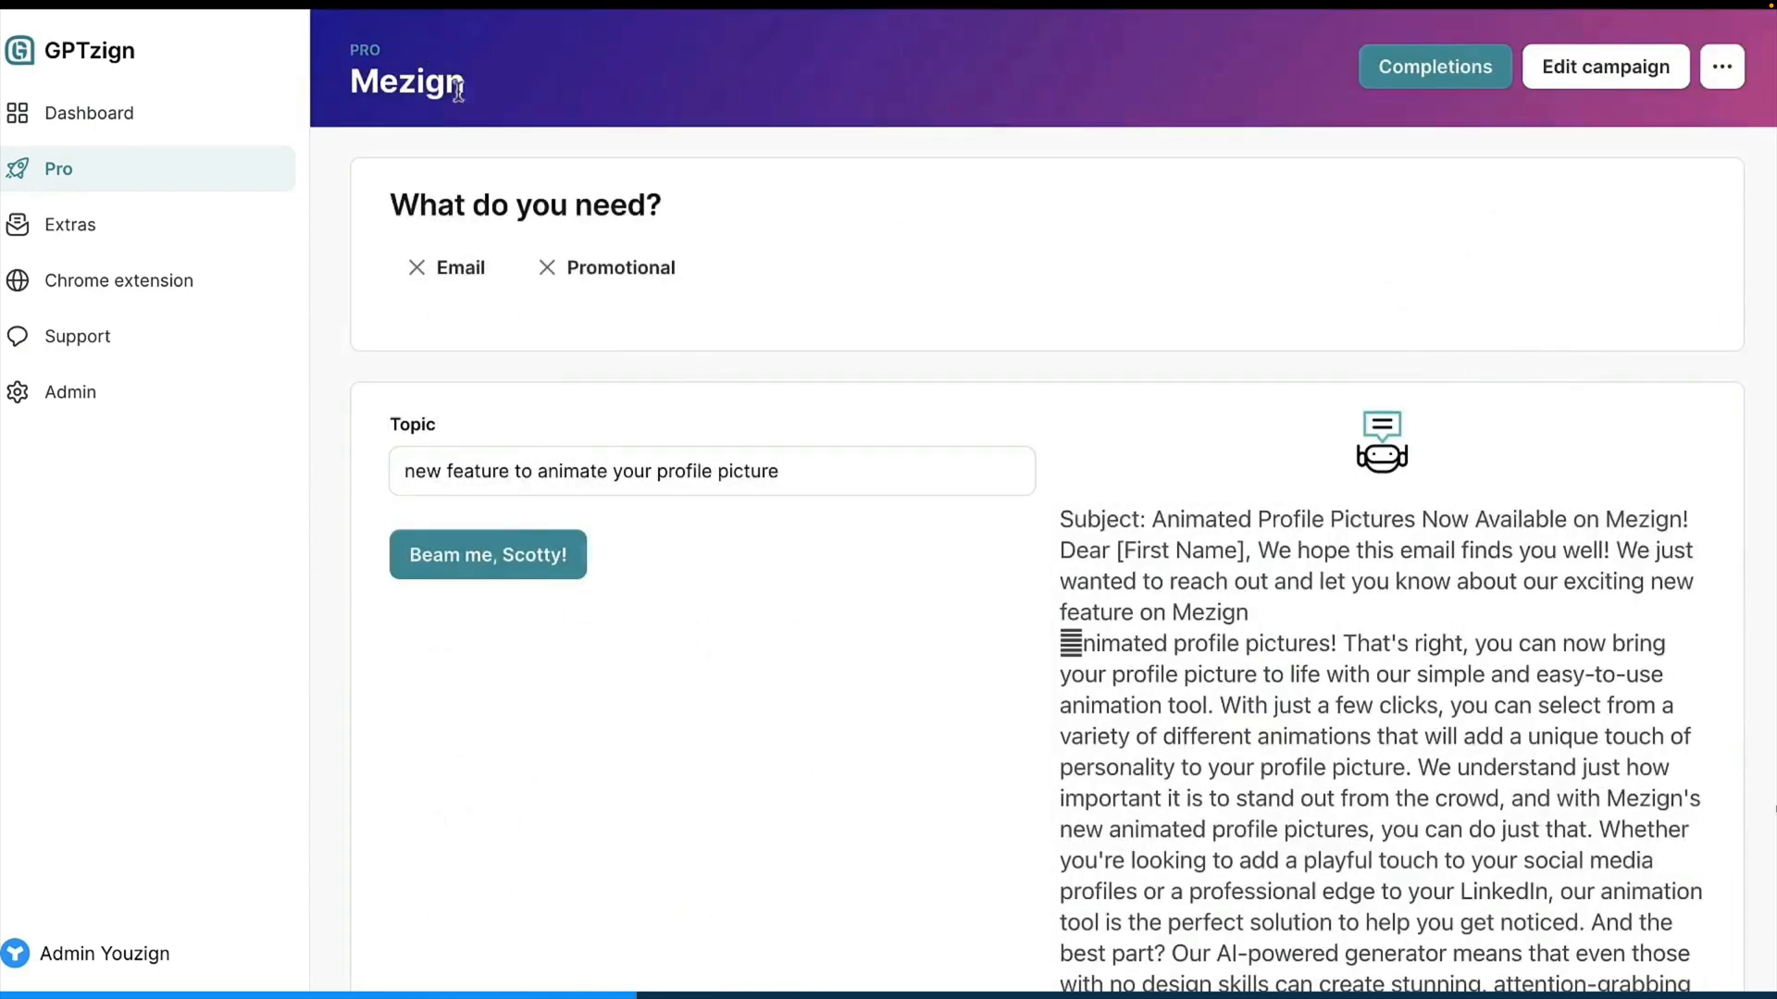
pyautogui.scroll(-5, 990, 636)
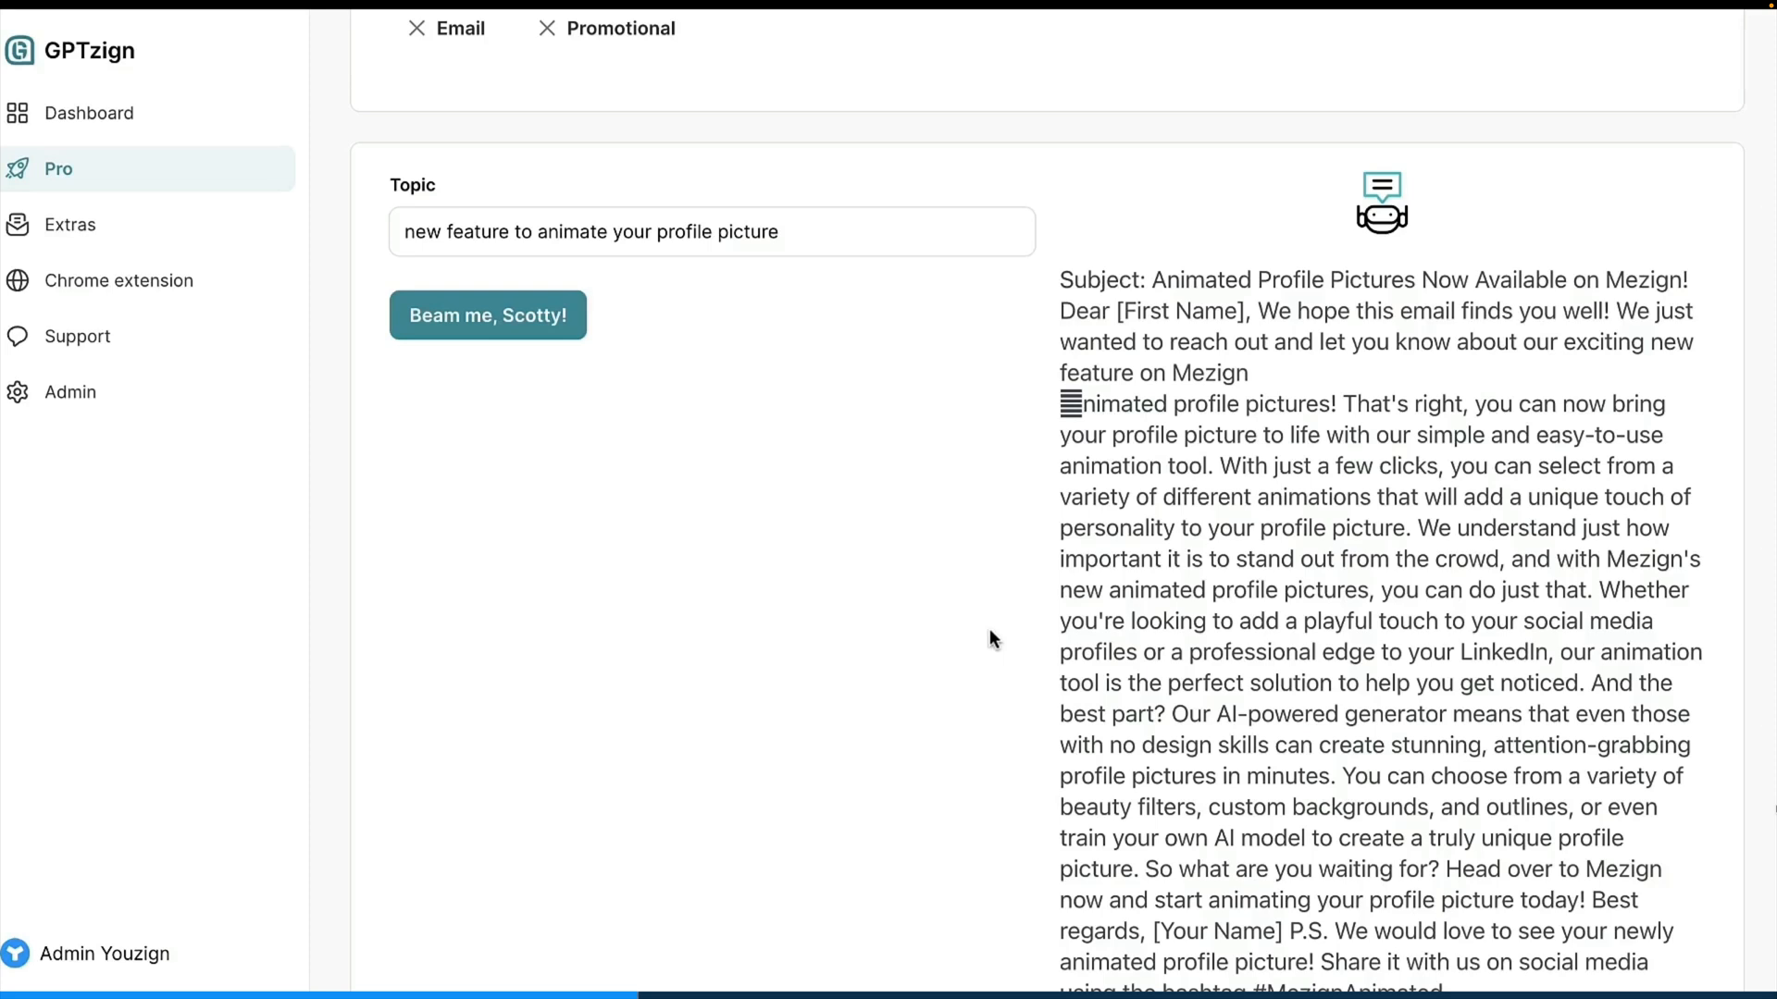
pyautogui.scroll(-3, 990, 631)
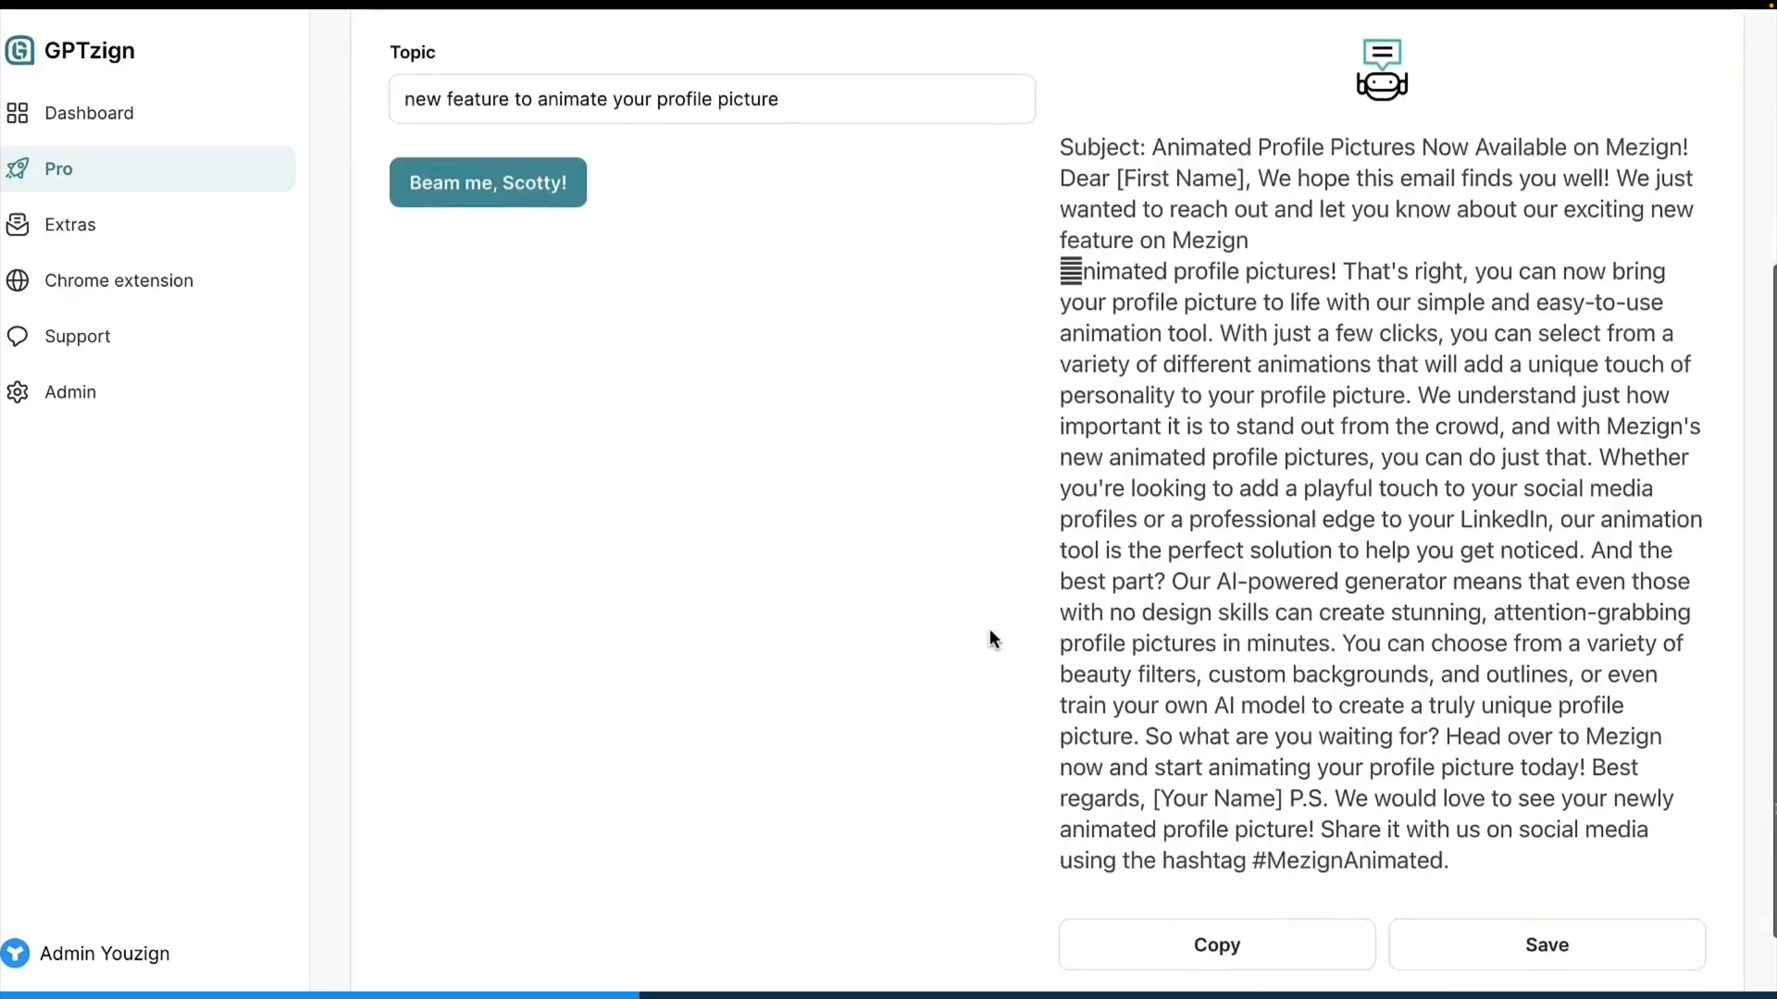
pyautogui.scroll(1, 991, 631)
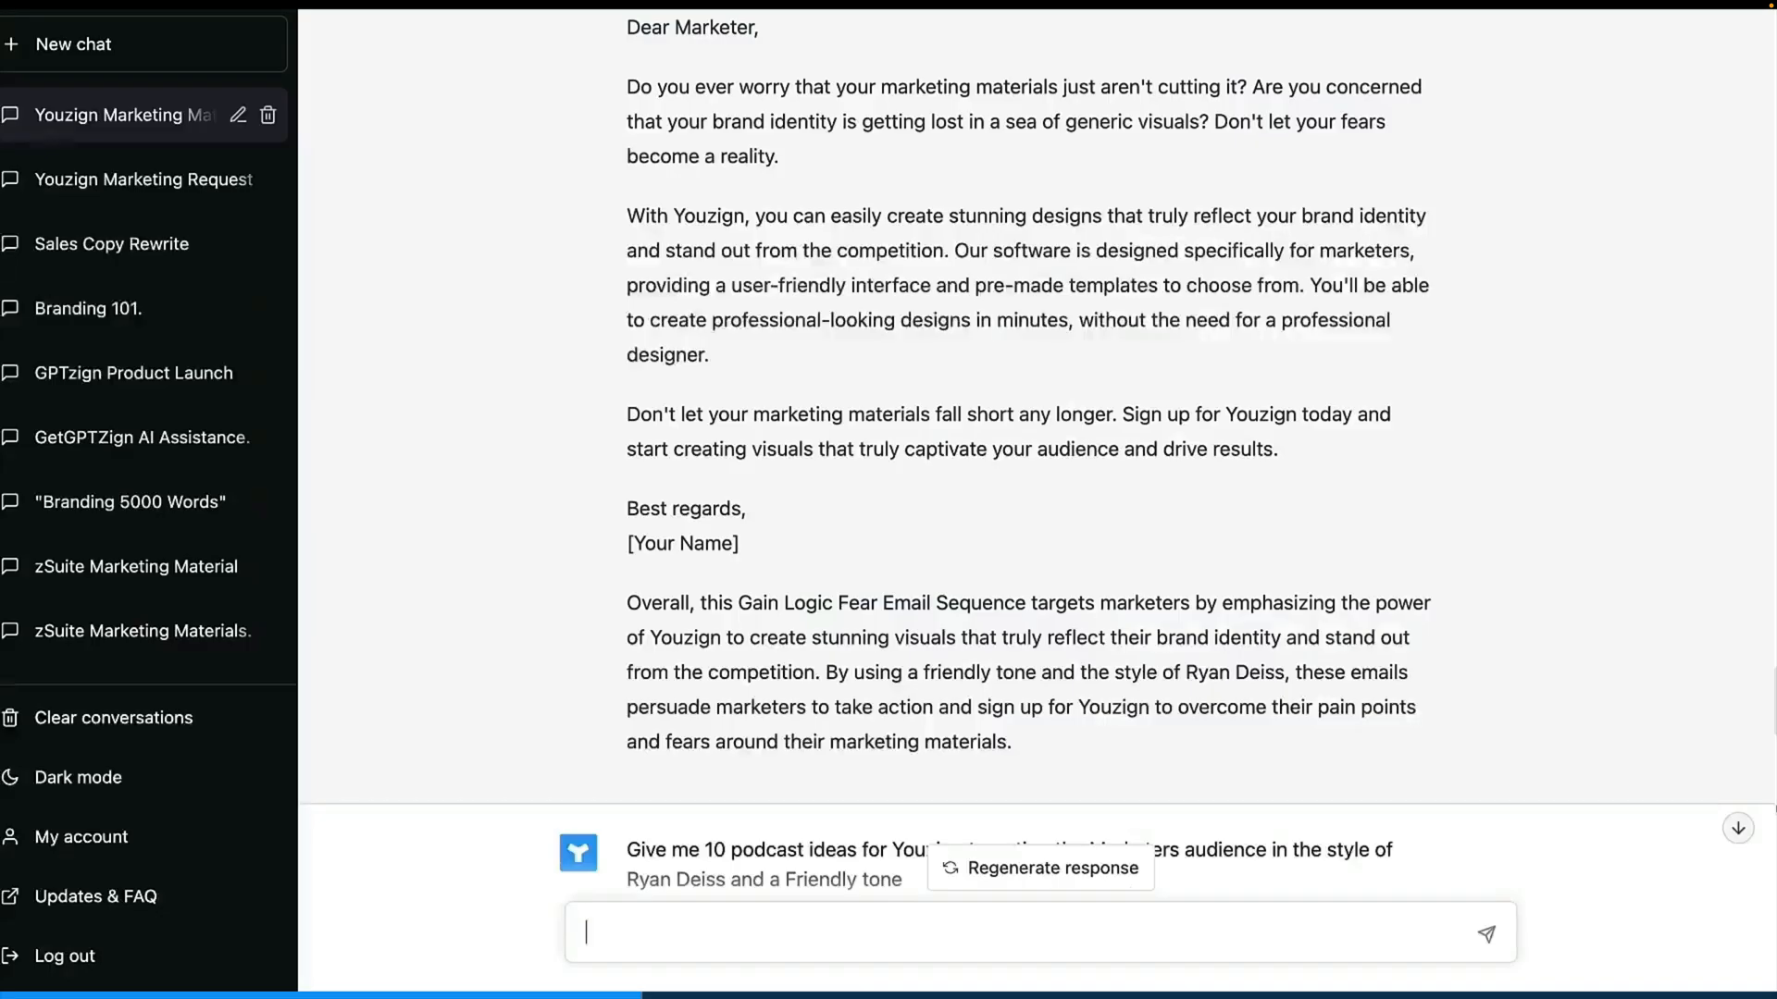
pyautogui.scroll(1, 1101, 204)
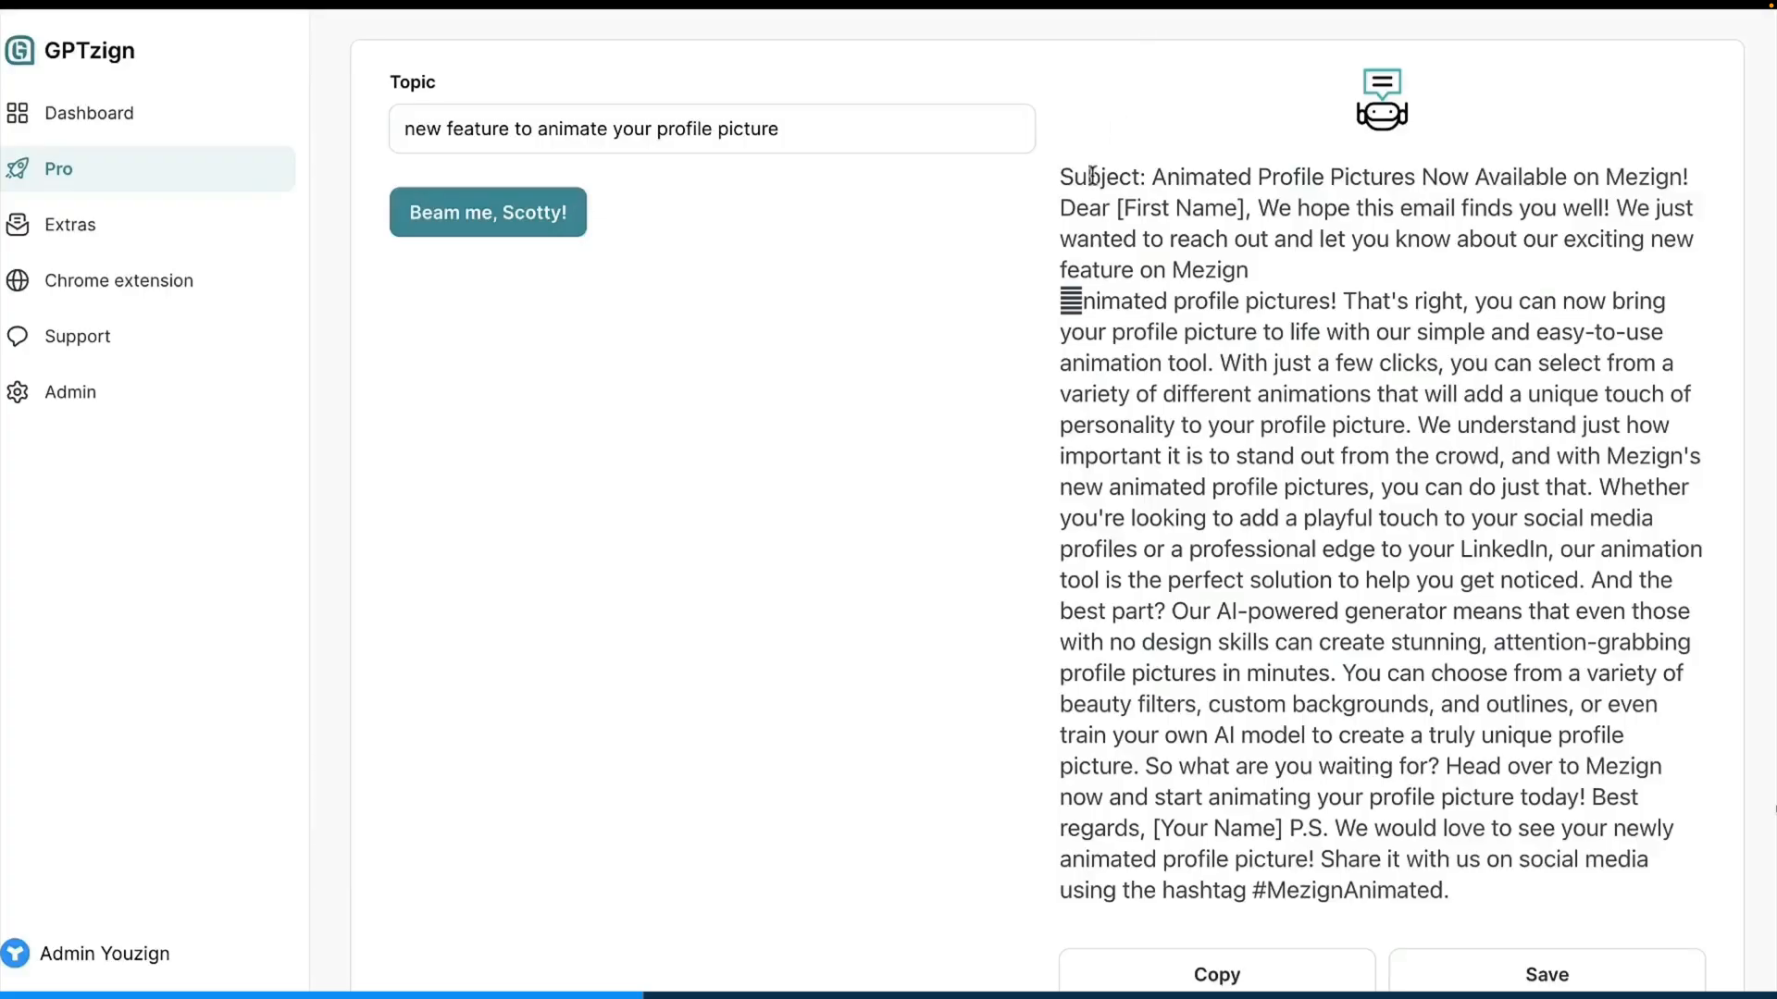
pyautogui.scroll(3, 1079, 198)
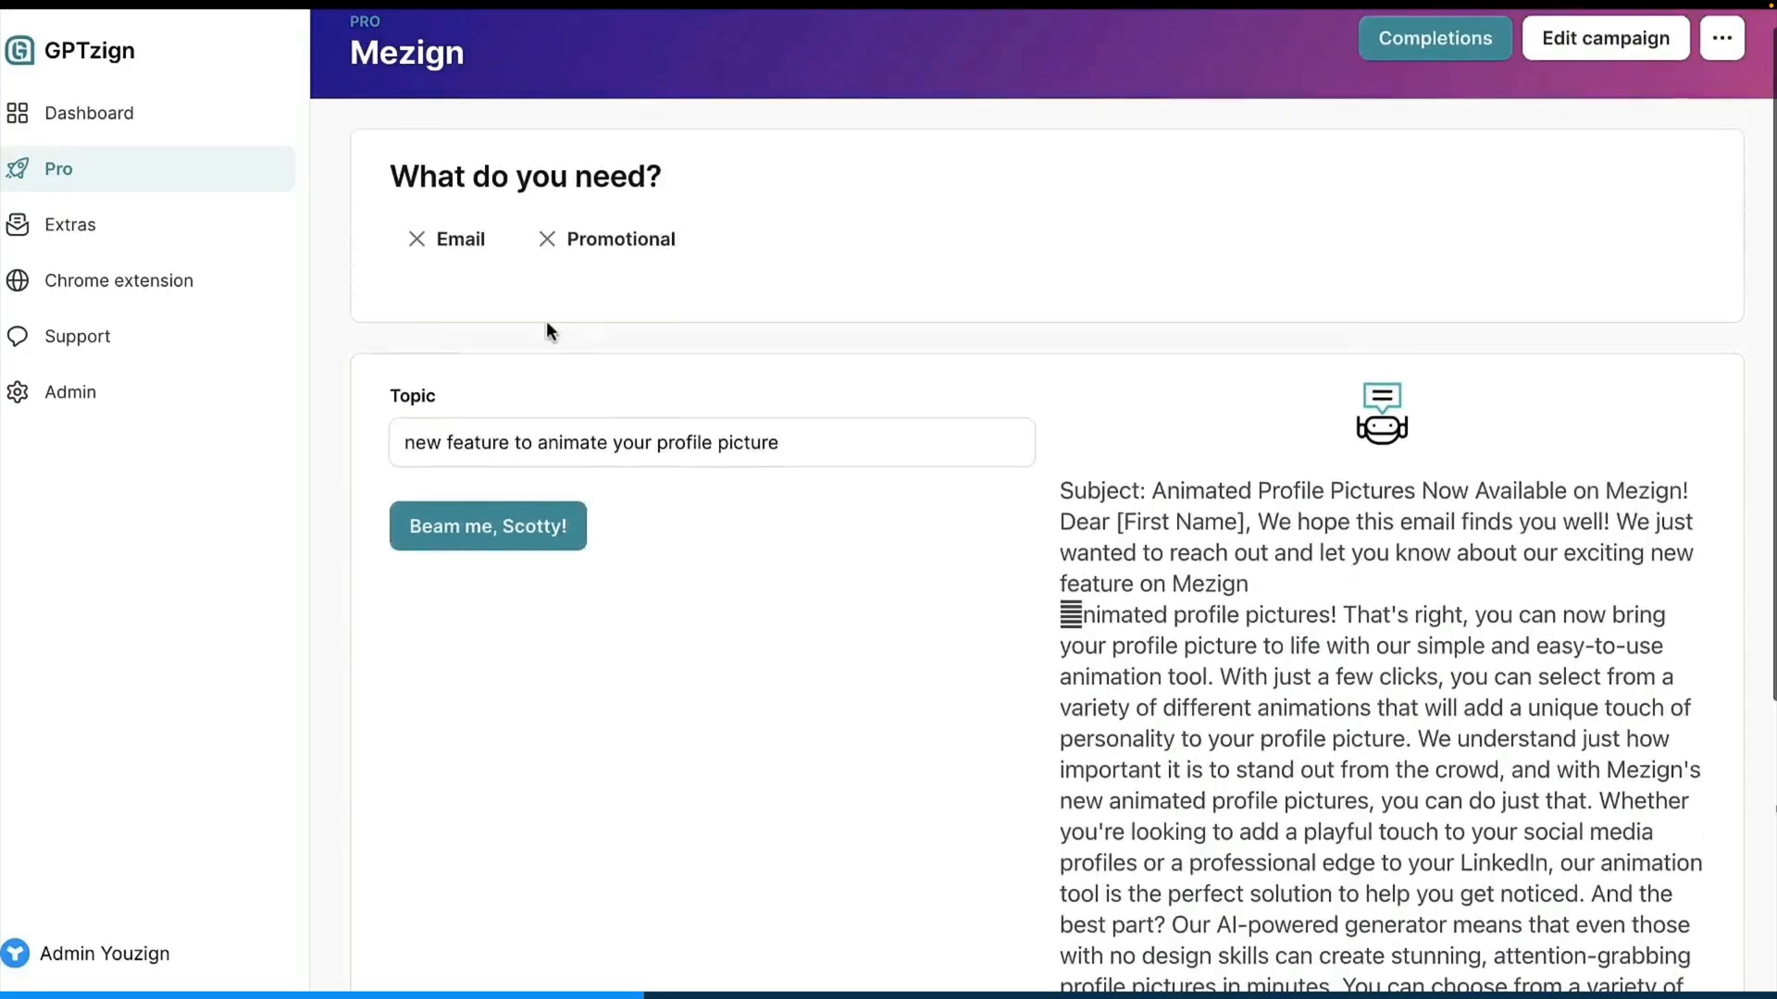
# Reopen the Mezign campaign from the Pro campaigns and look over its content types and extra campaign options.
pyautogui.click(174, 184)
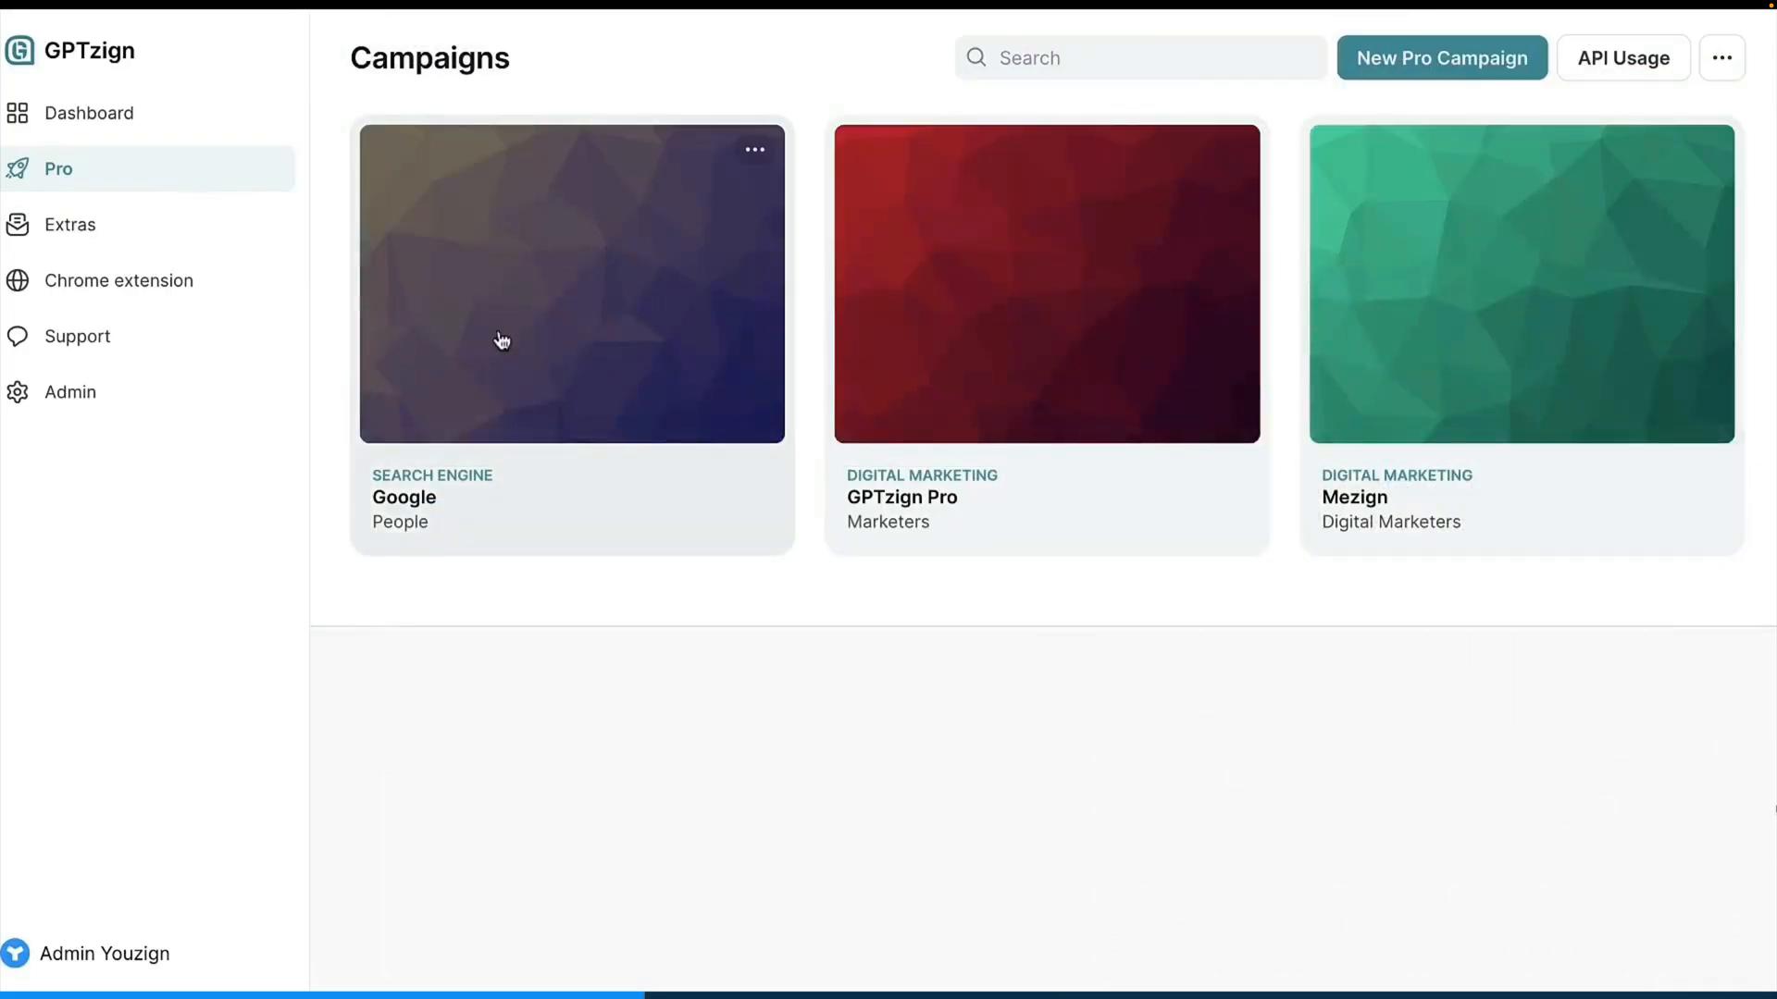
pyautogui.click(1318, 278)
pyautogui.scroll(-3, 991, 444)
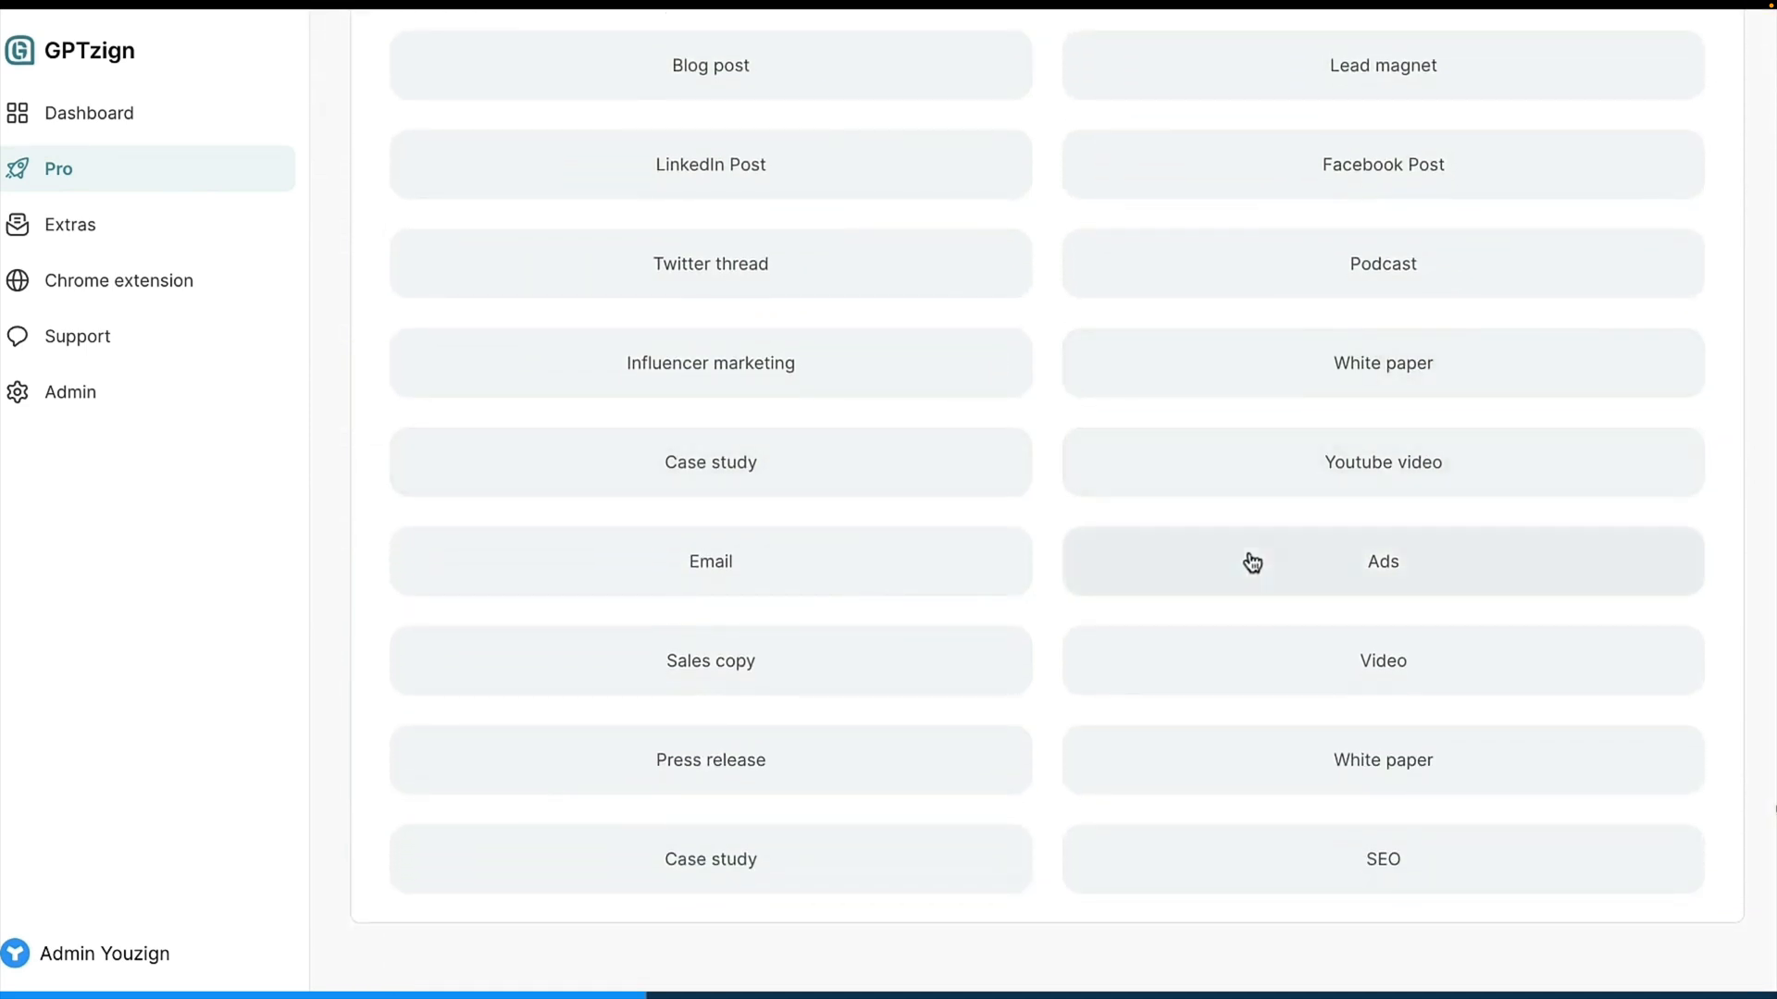
pyautogui.scroll(2, 1229, 568)
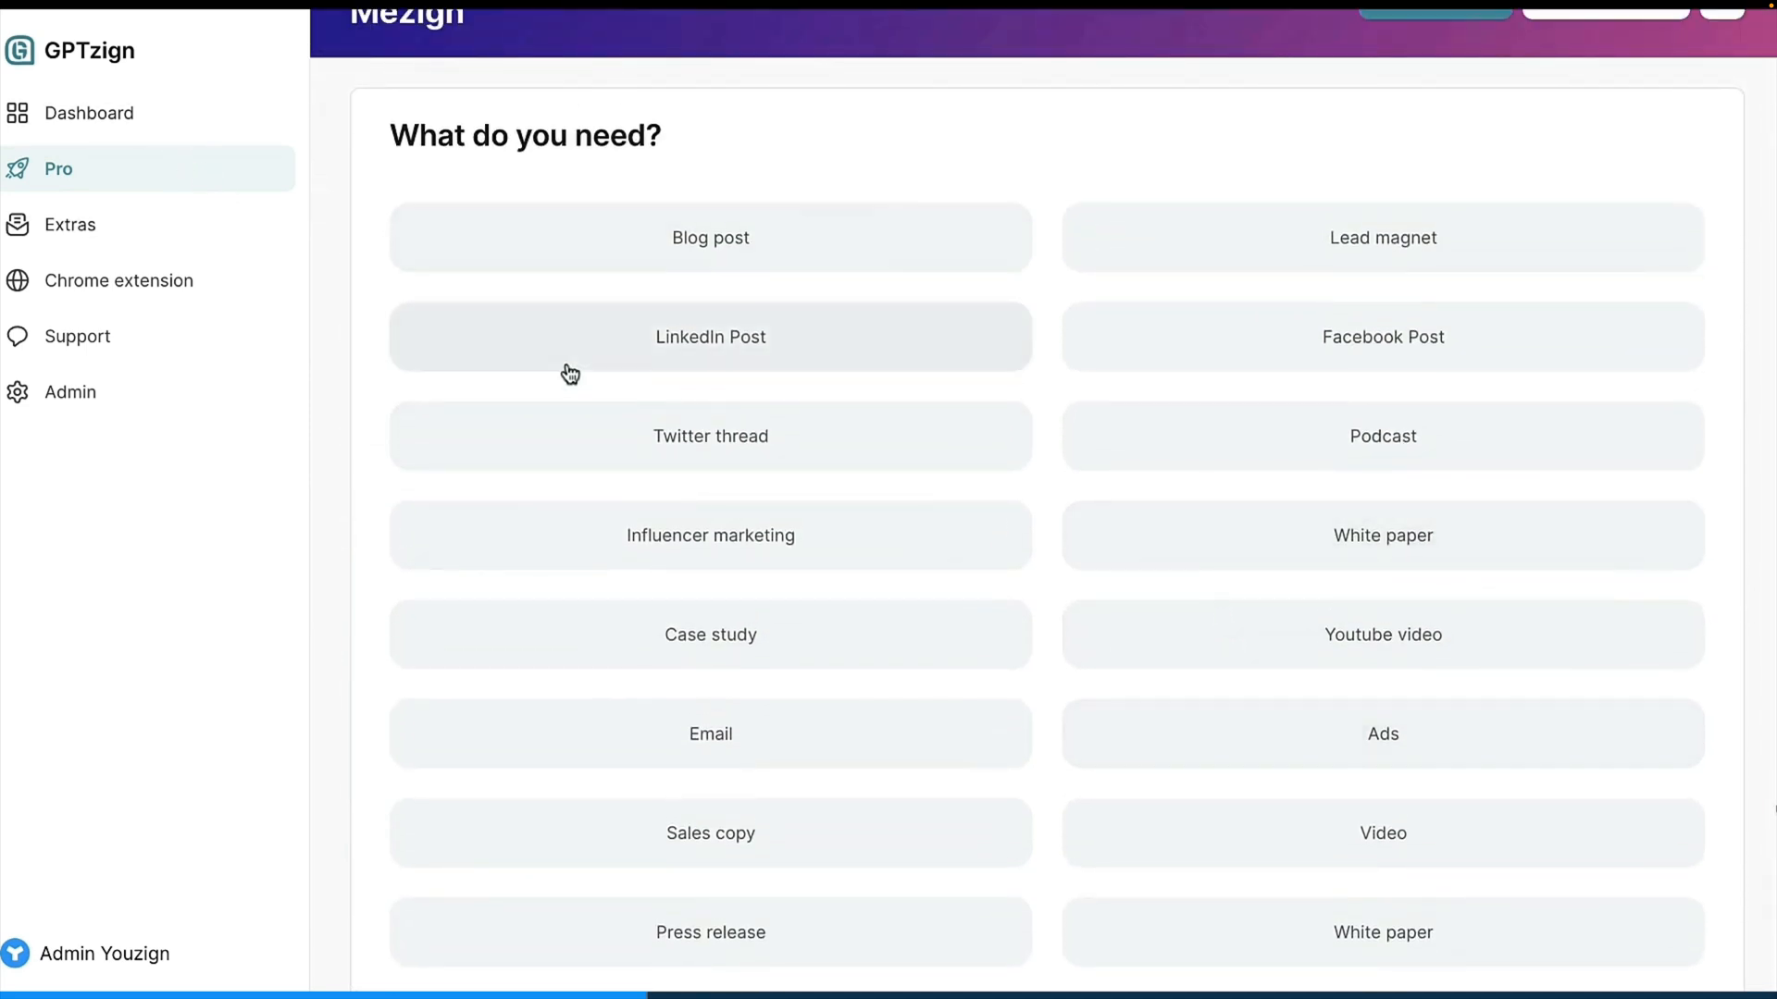
pyautogui.scroll(1, 569, 374)
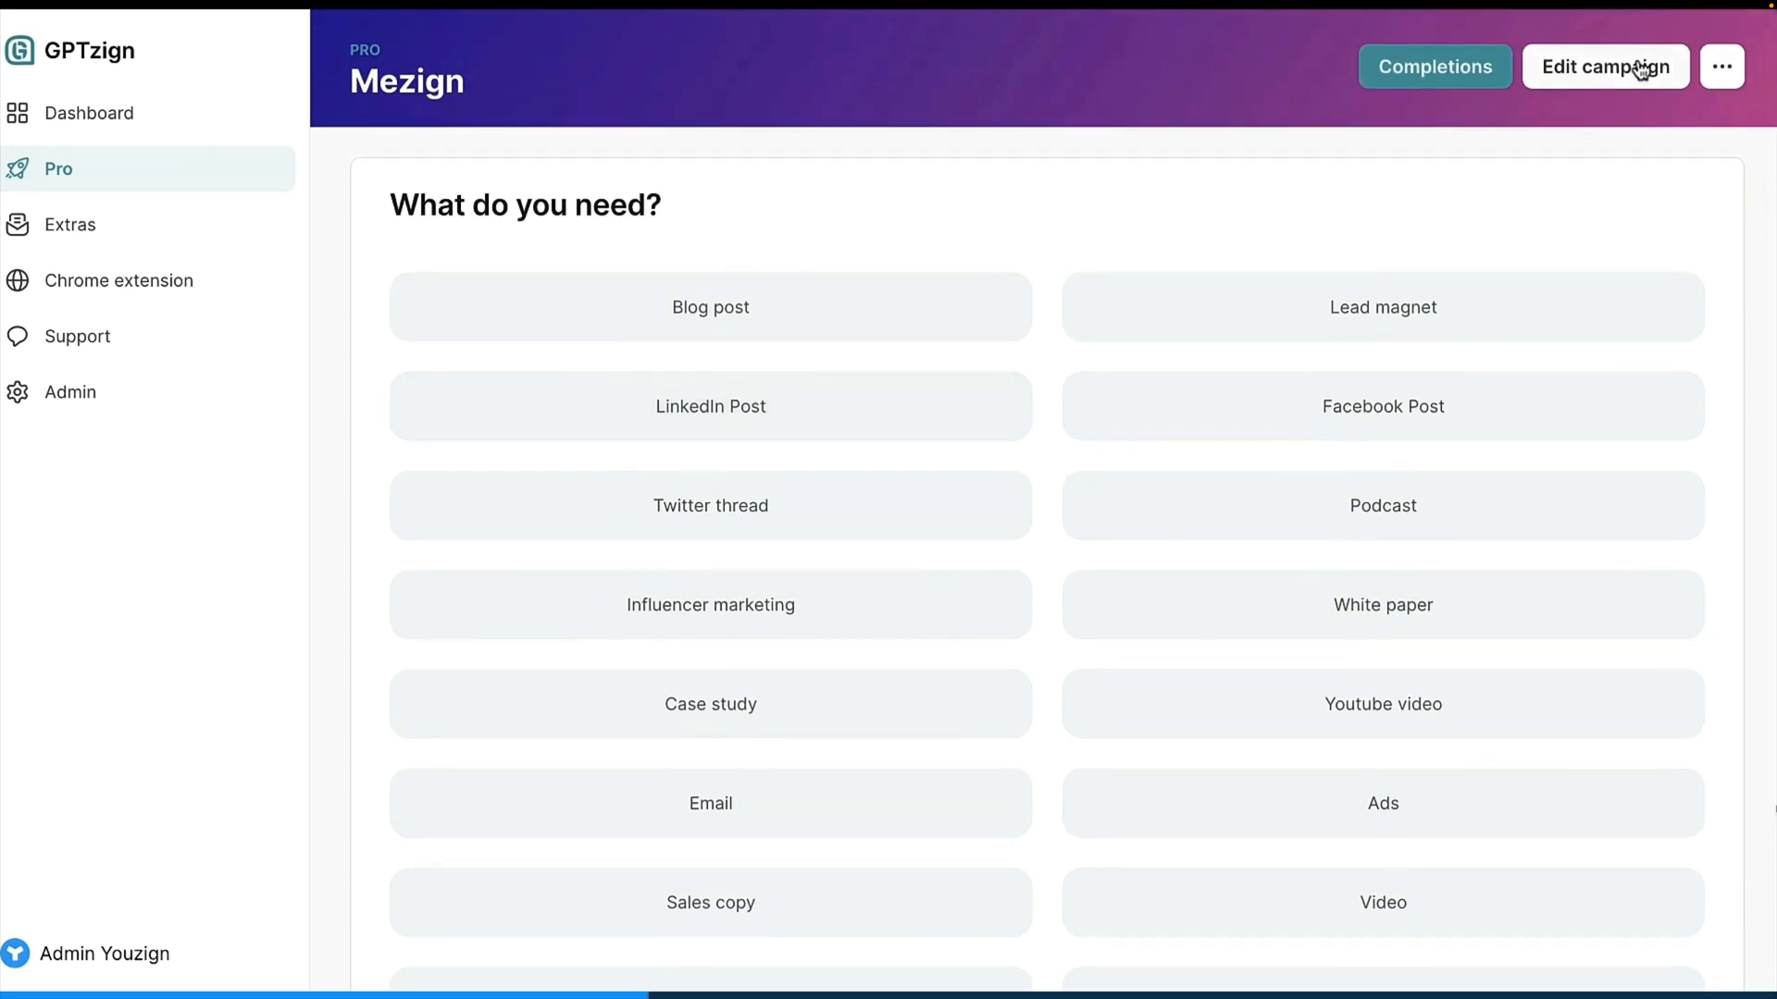
pyautogui.click(1721, 72)
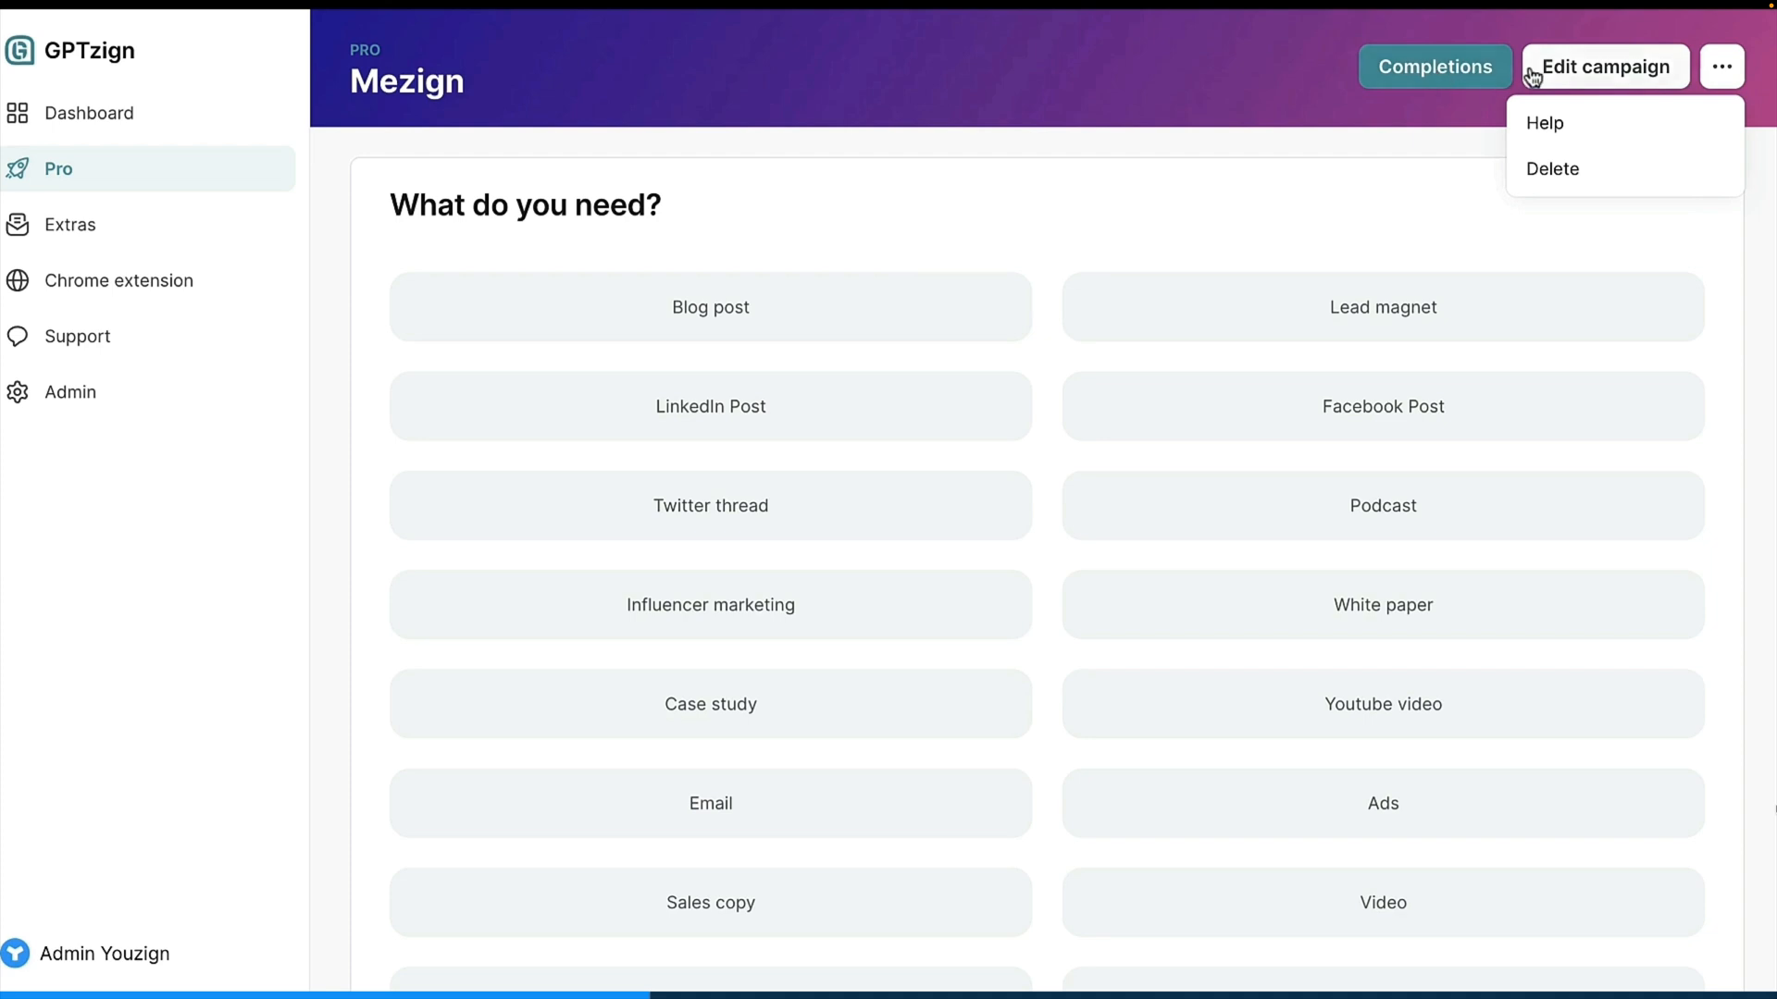
pyautogui.click(1307, 197)
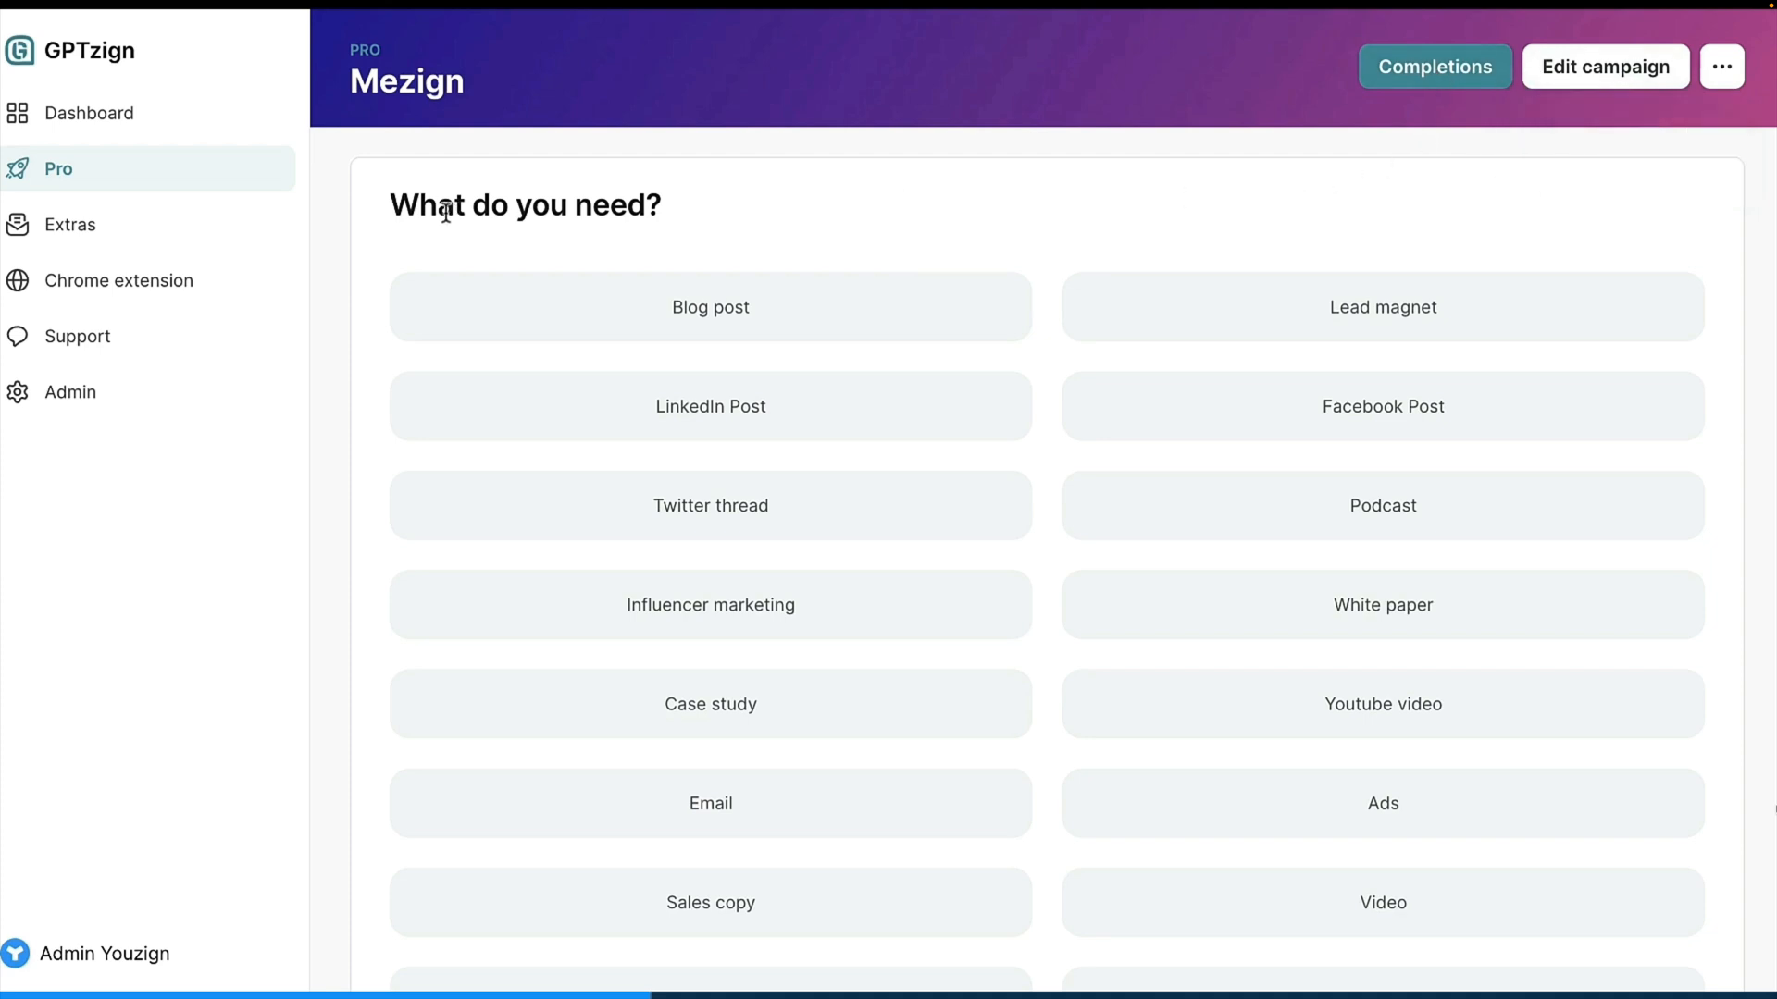
# Open the Mezign campaign's settings, examine its details and the available languages, and close them without submitting.
pyautogui.click(143, 179)
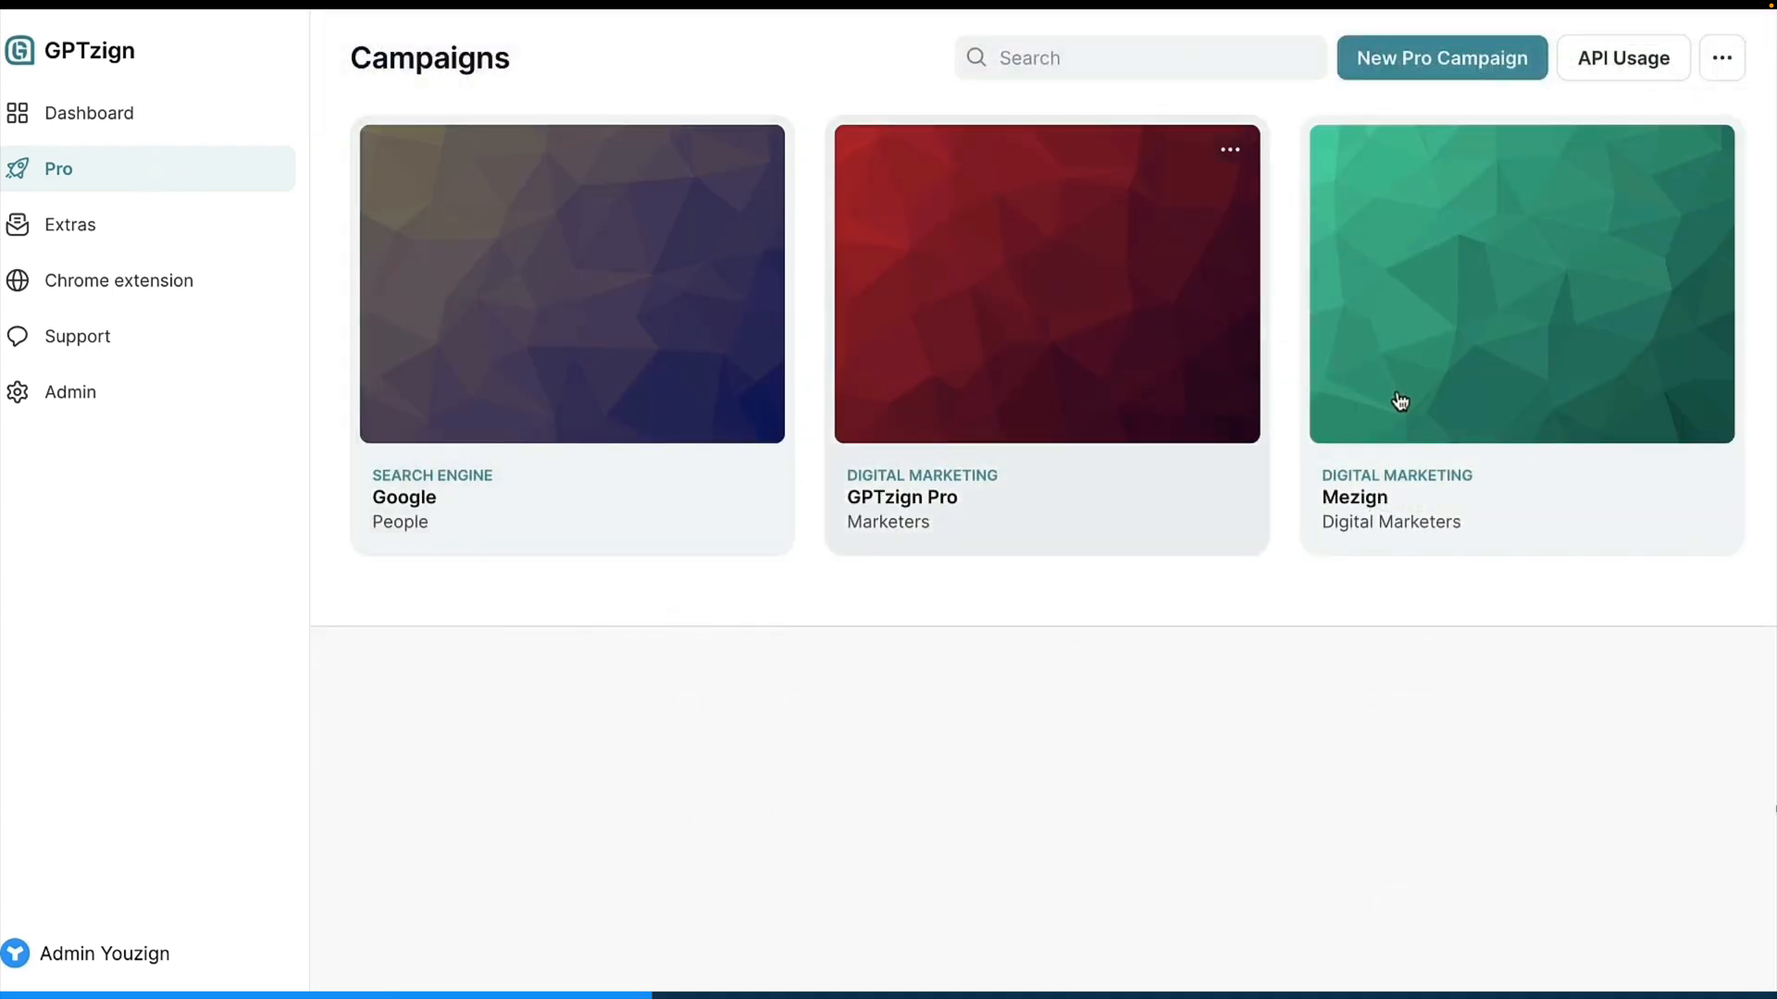
pyautogui.click(1404, 259)
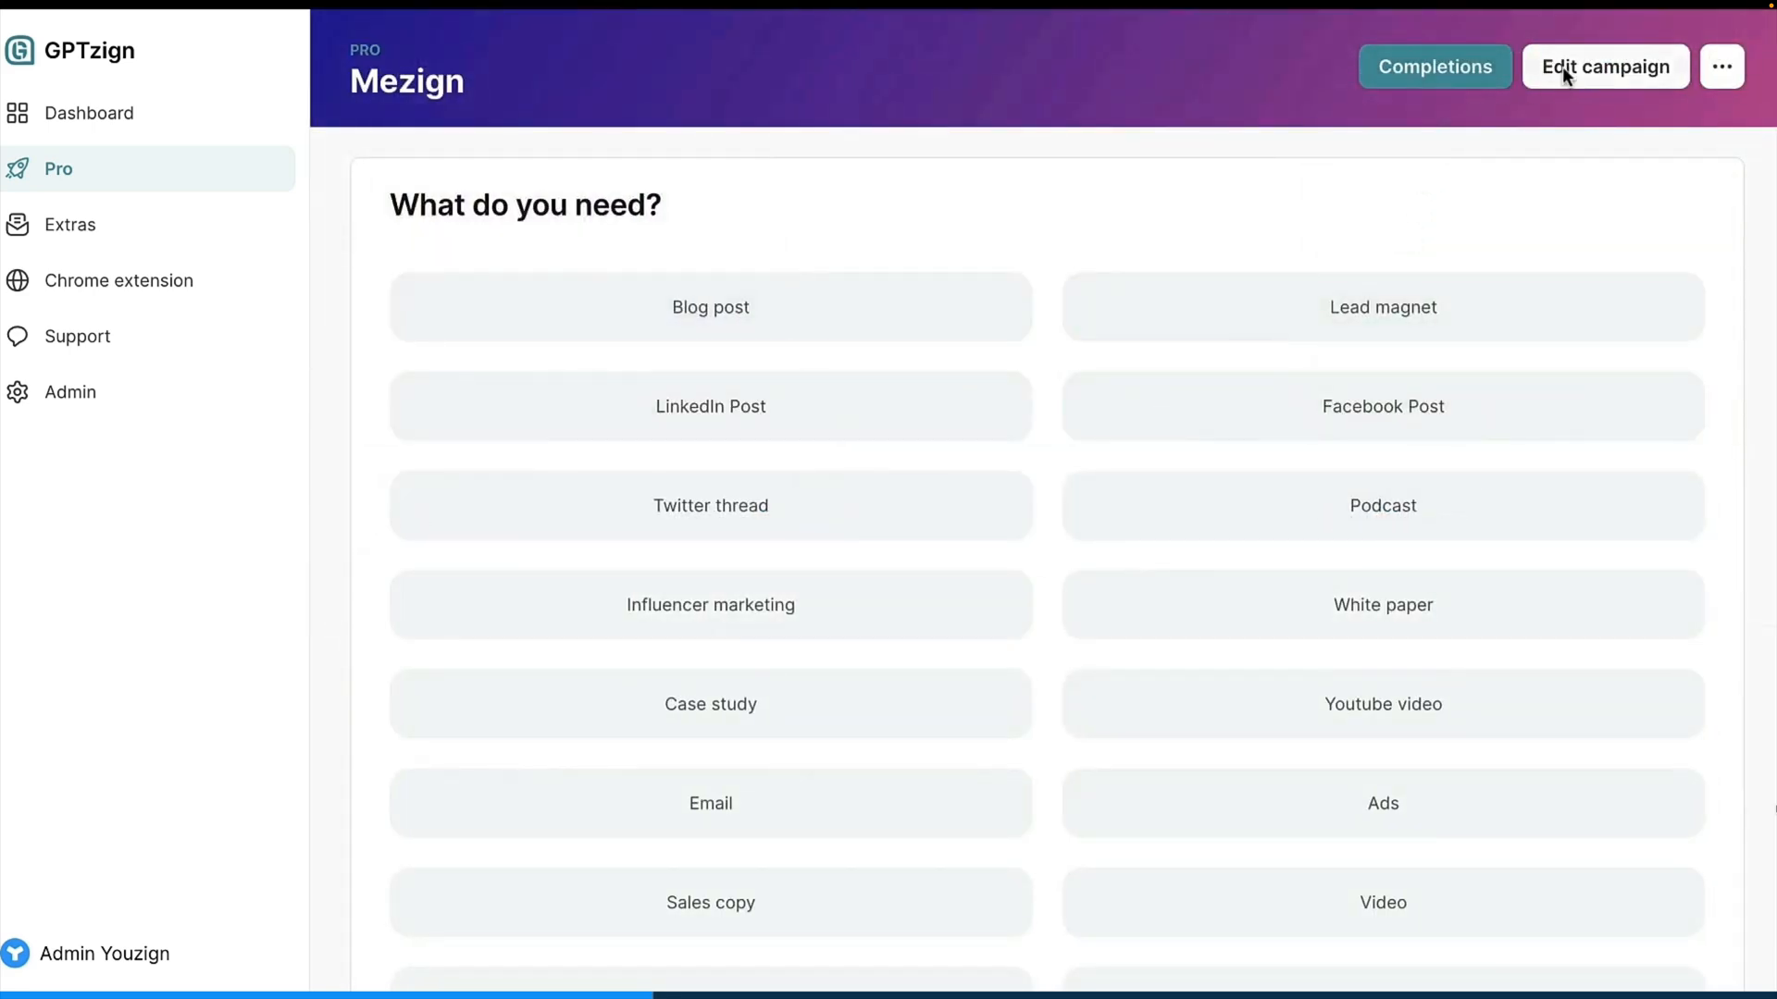
pyautogui.click(1562, 65)
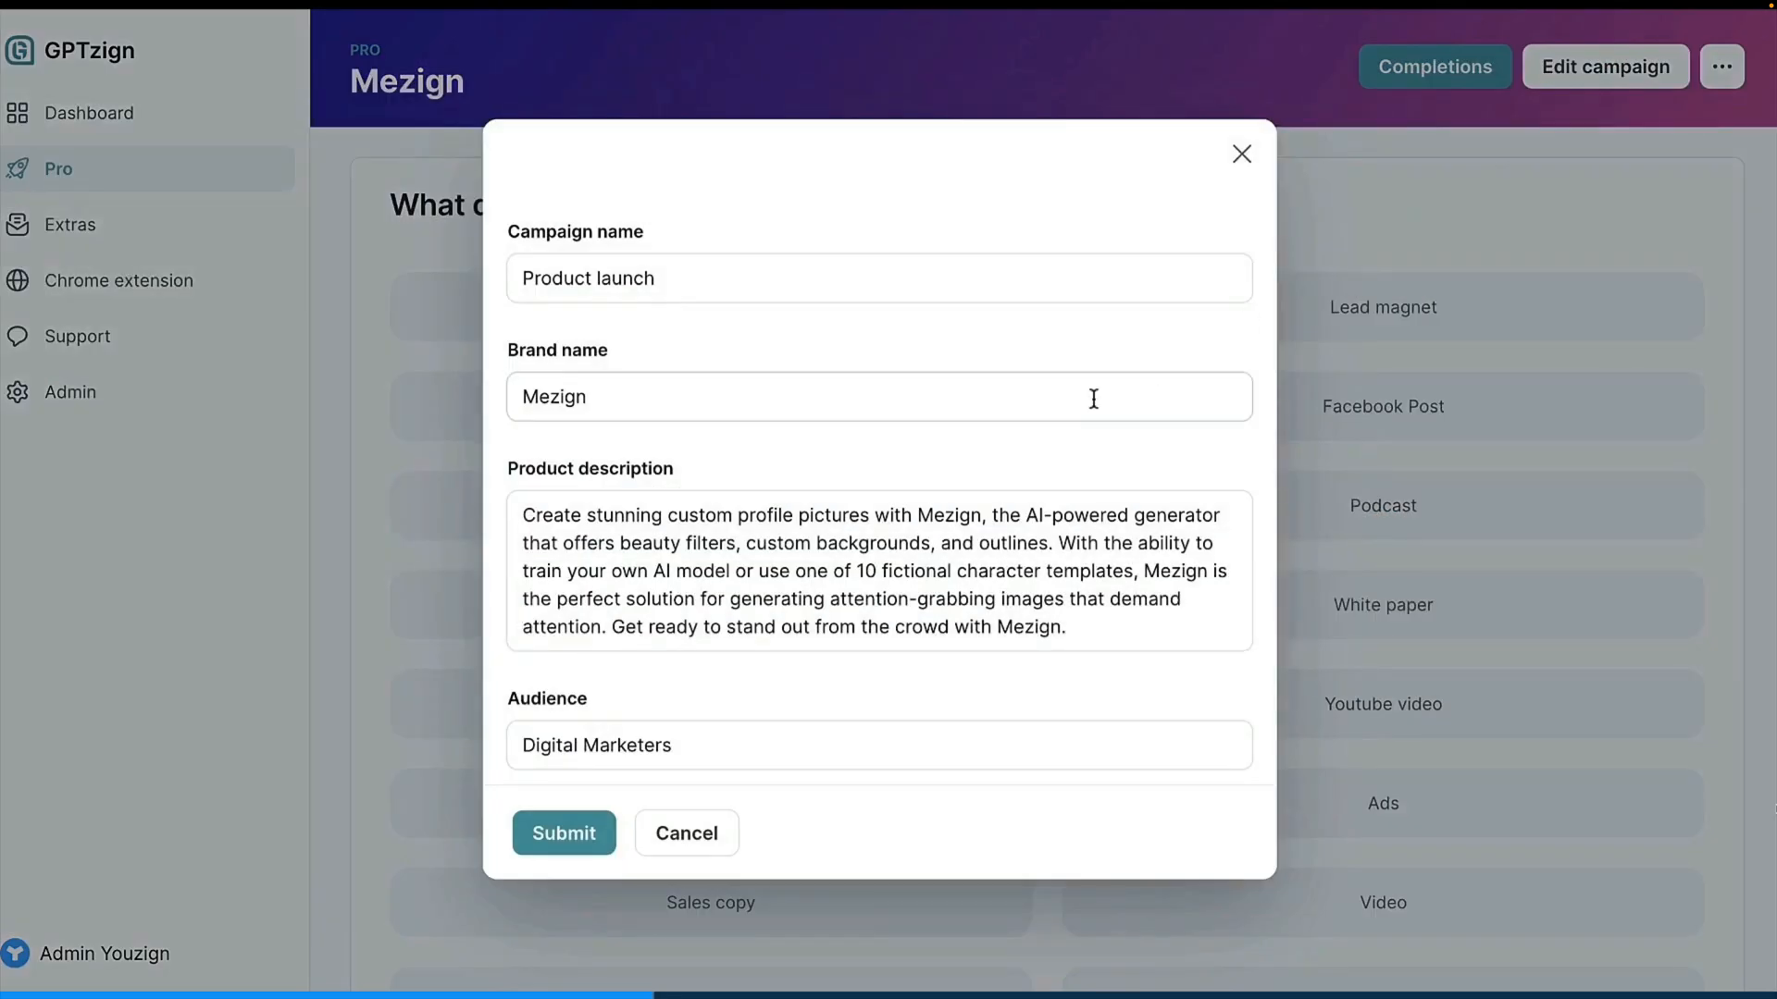
pyautogui.scroll(-5, 1091, 396)
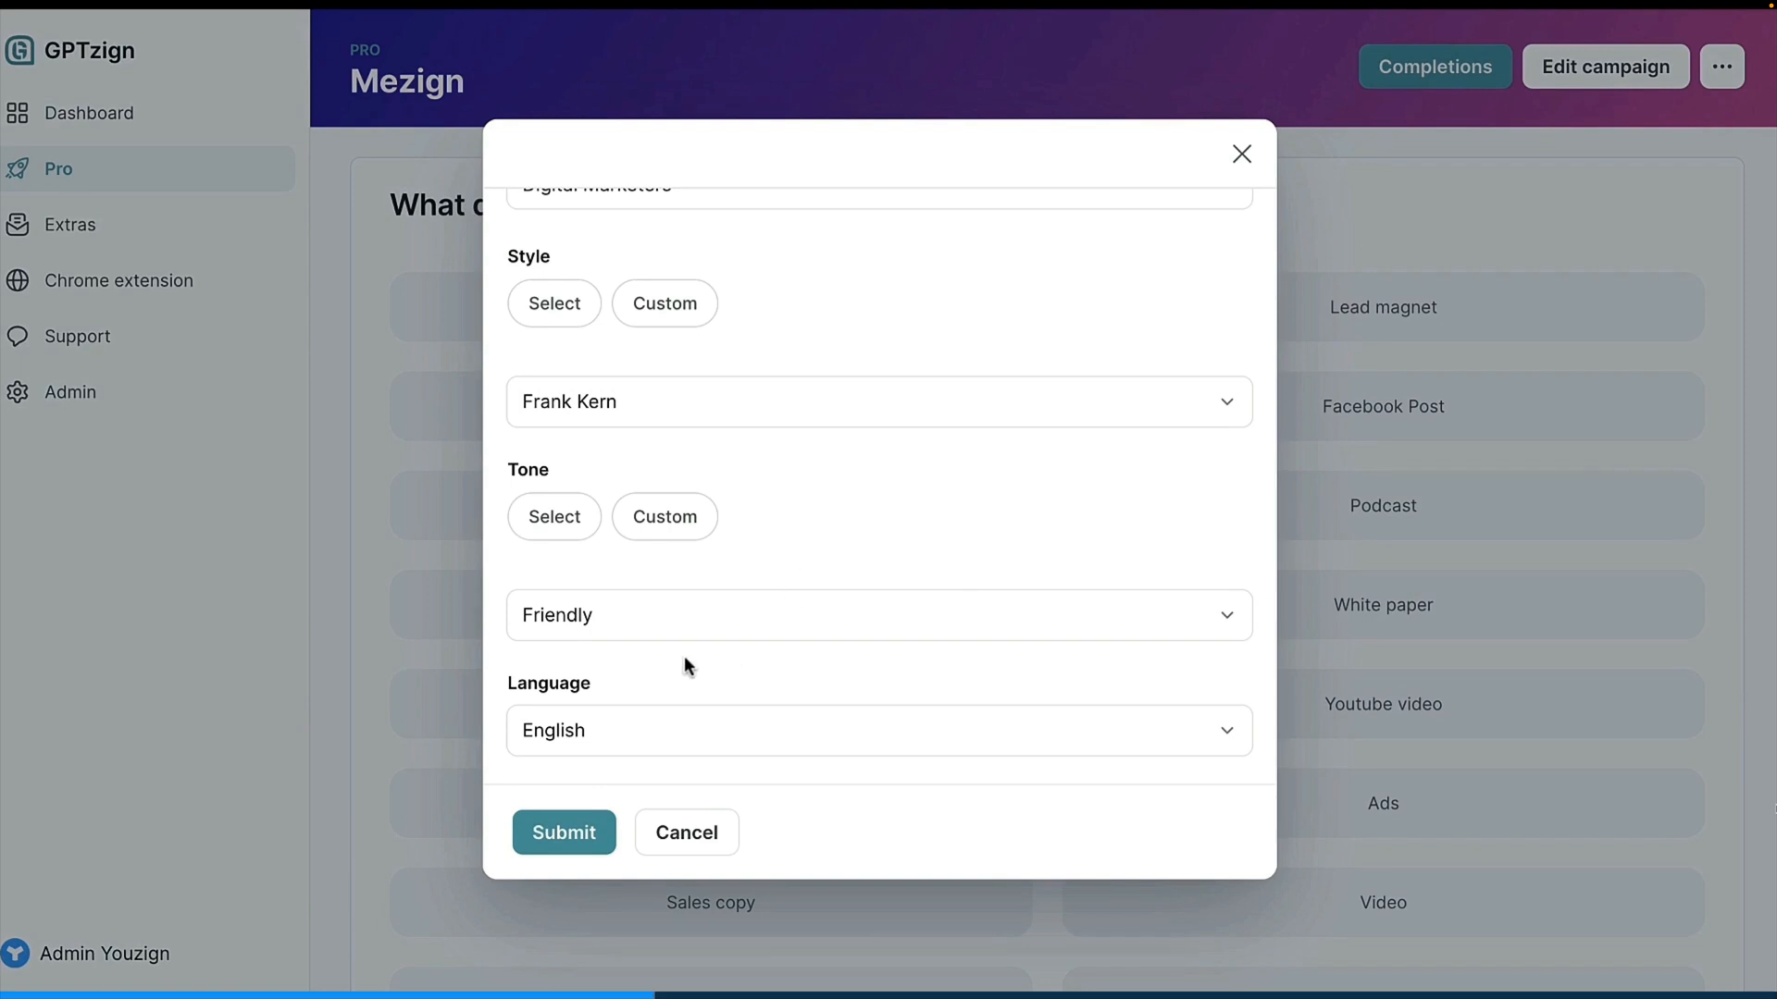
pyautogui.click(589, 727)
pyautogui.scroll(-5, 725, 510)
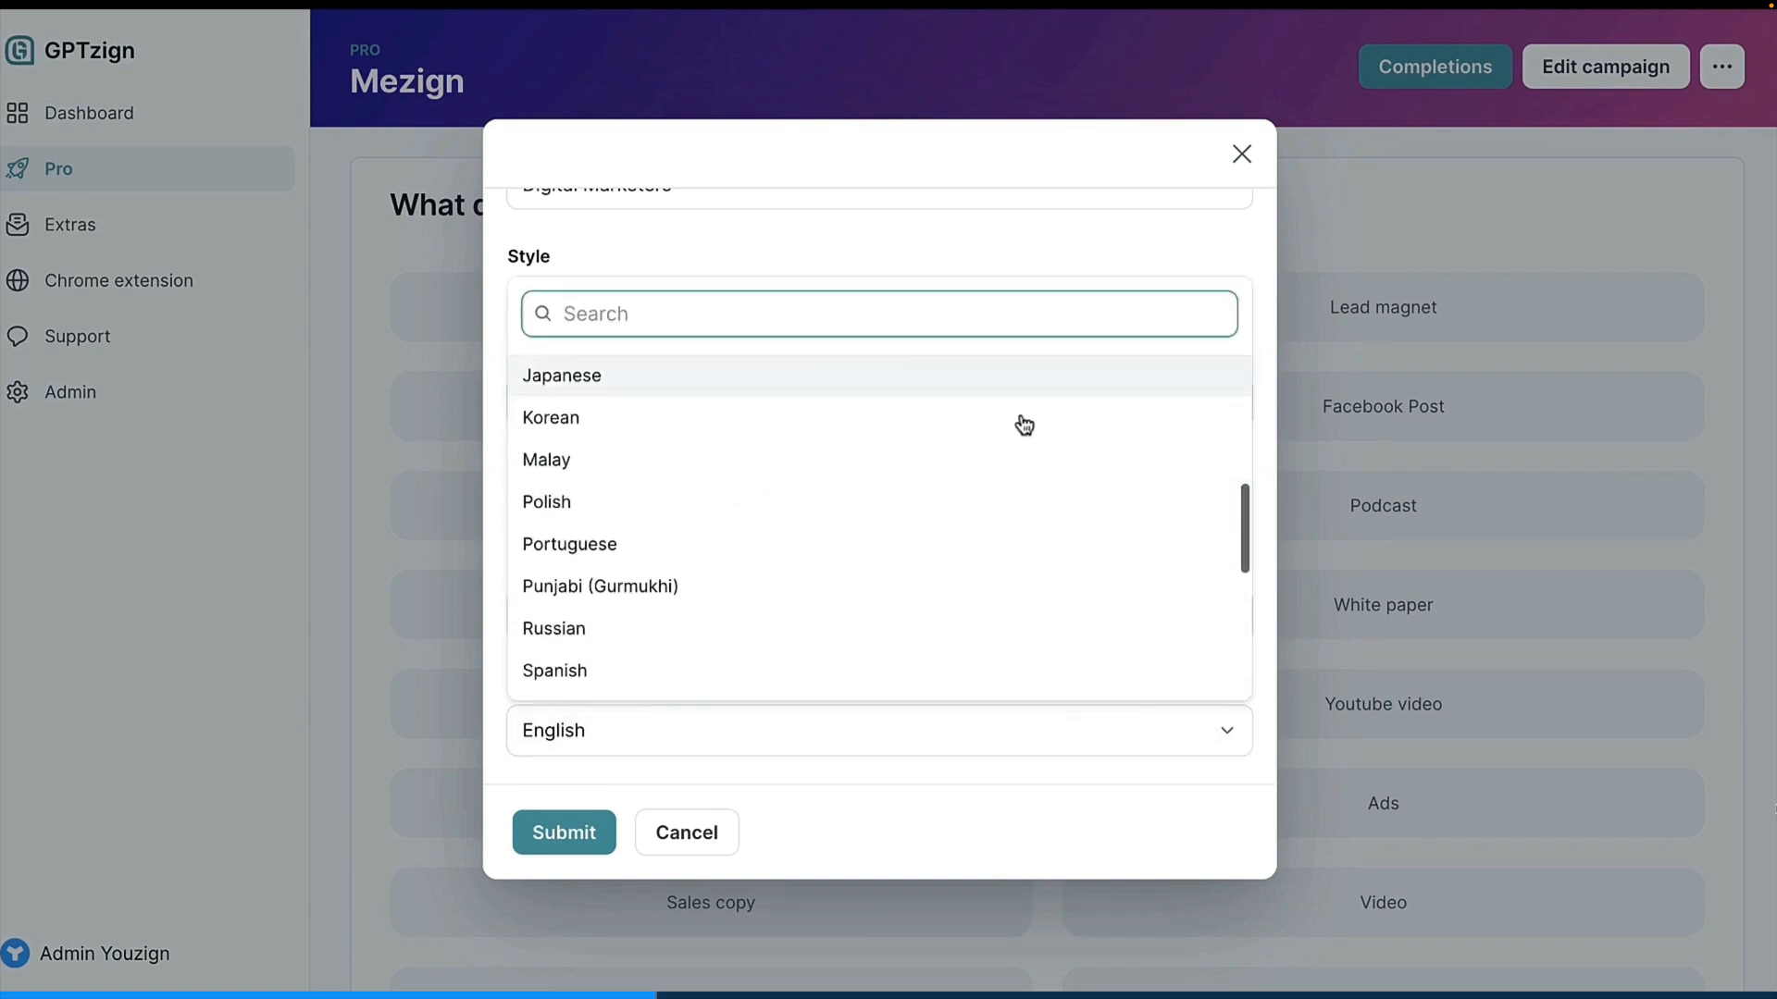
pyautogui.click(1242, 156)
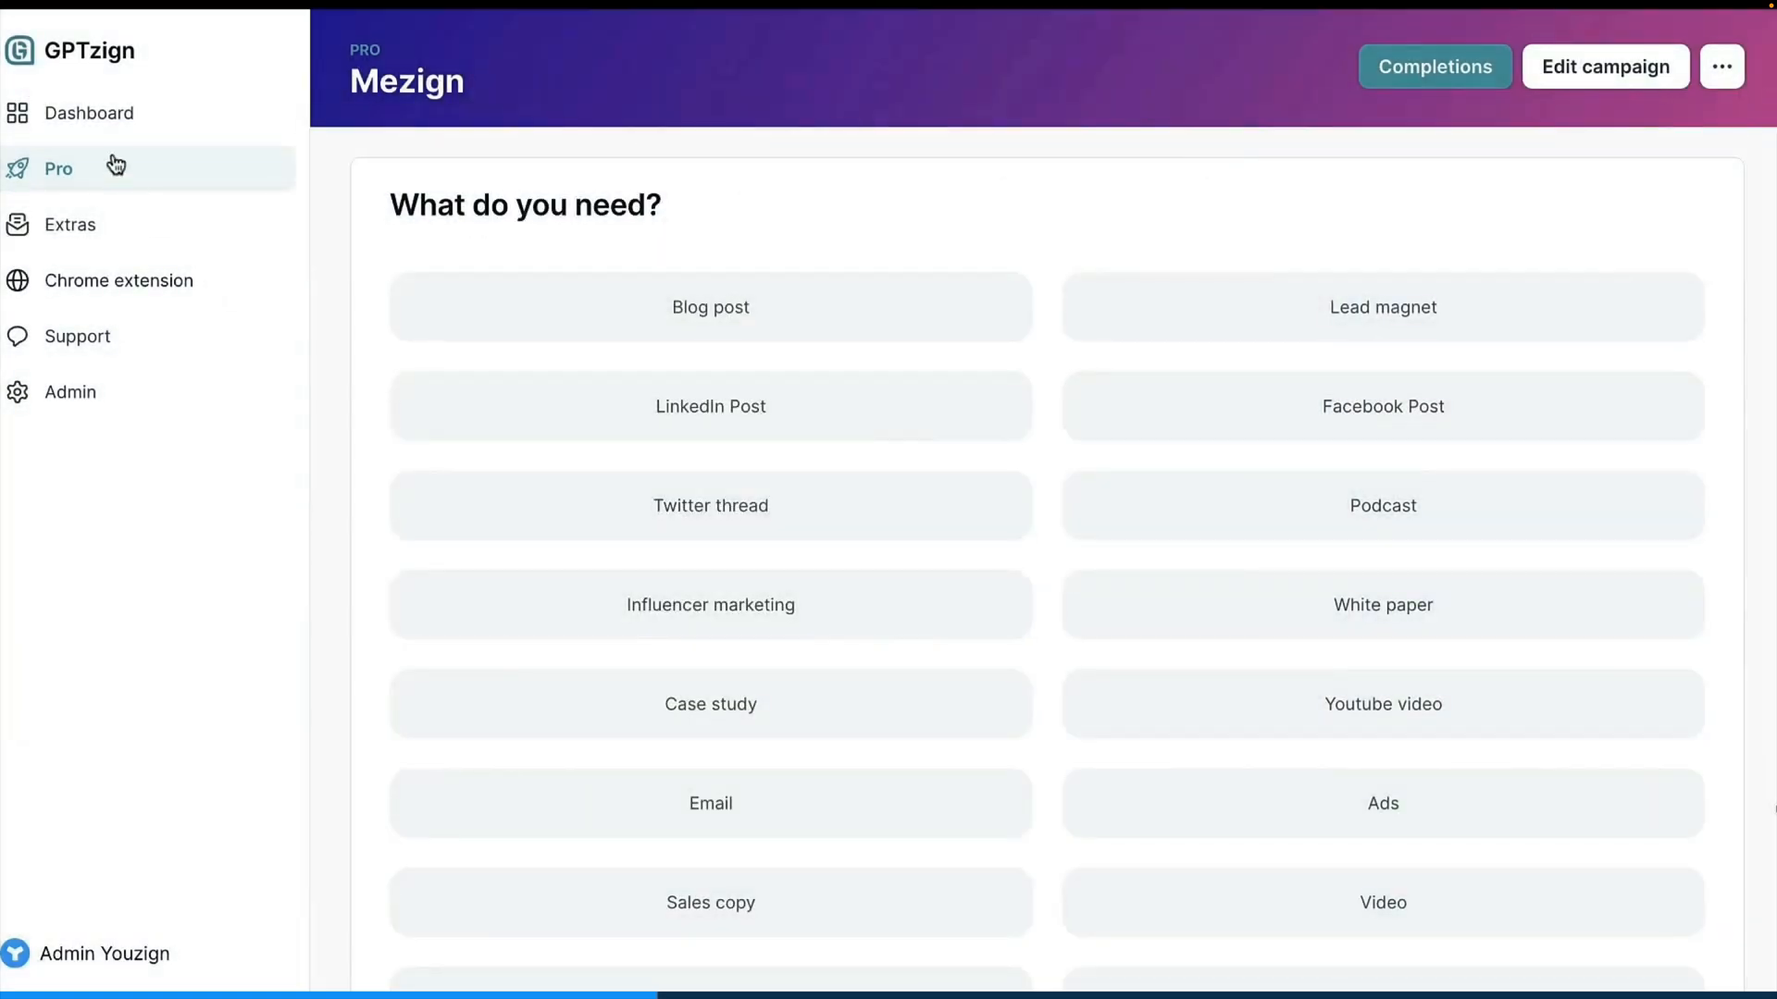
# Leave the Pro campaign for the dashboard and open GPTzign's Chrome extension page.
pyautogui.click(90, 118)
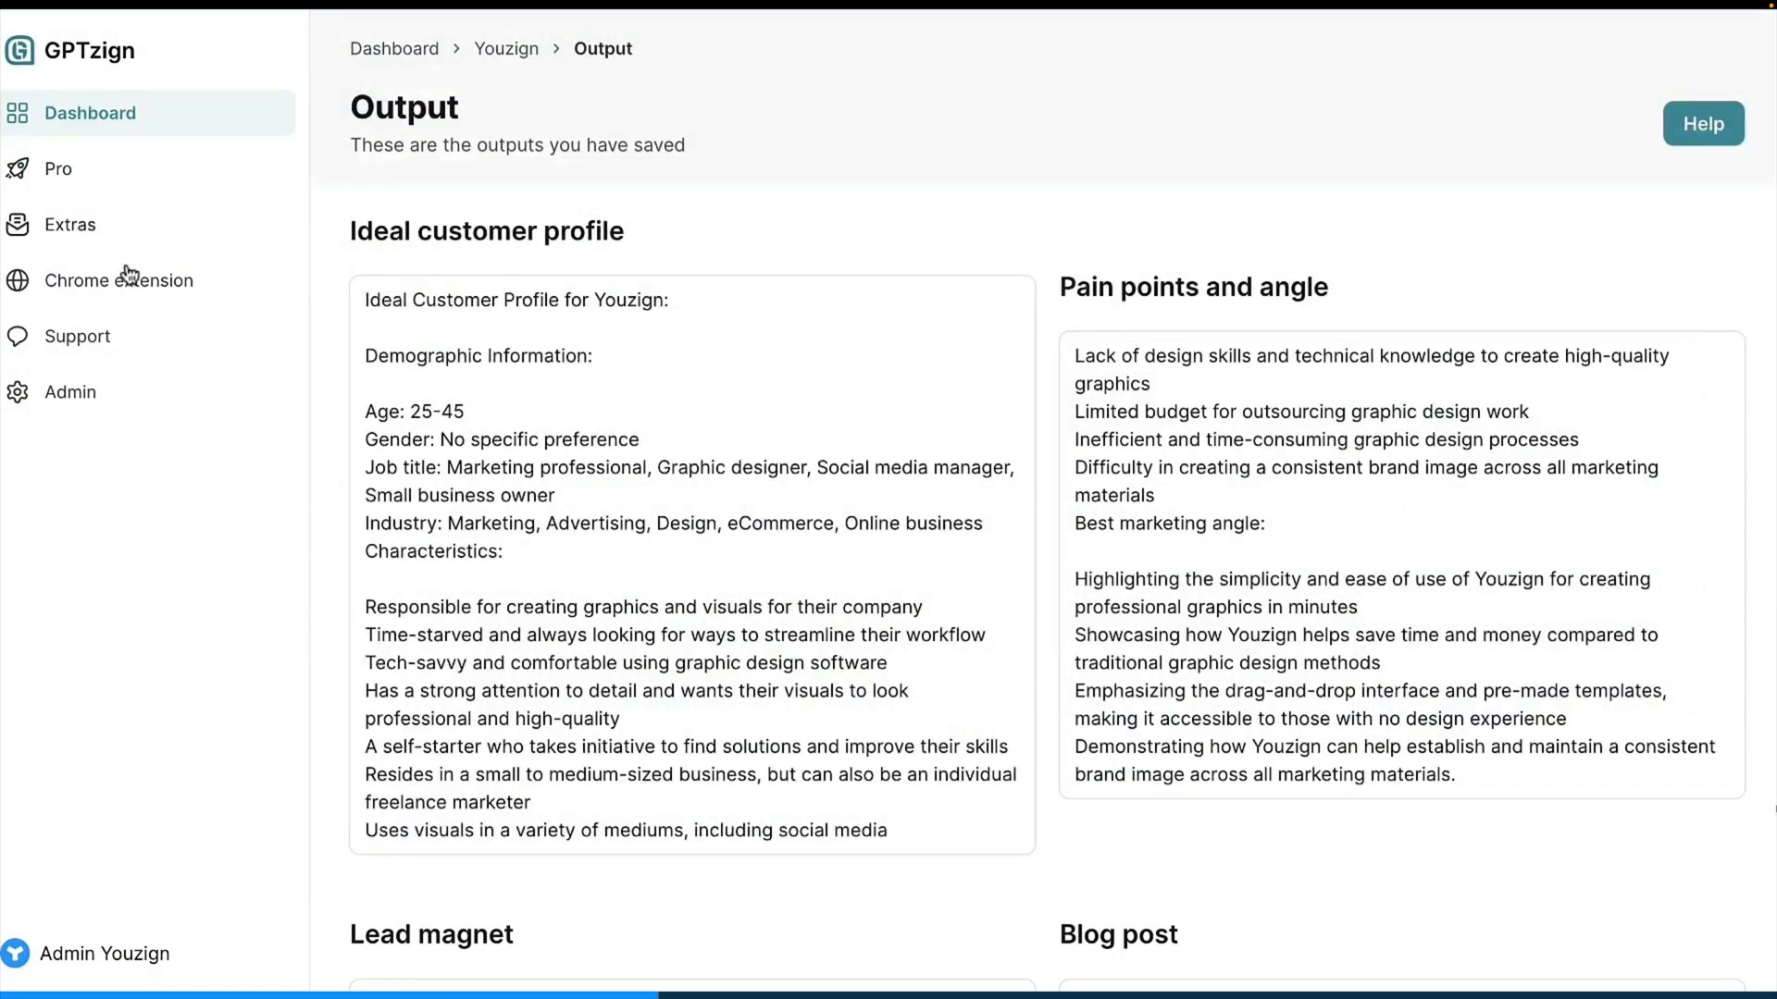
pyautogui.click(130, 293)
pyautogui.scroll(-3, 886, 447)
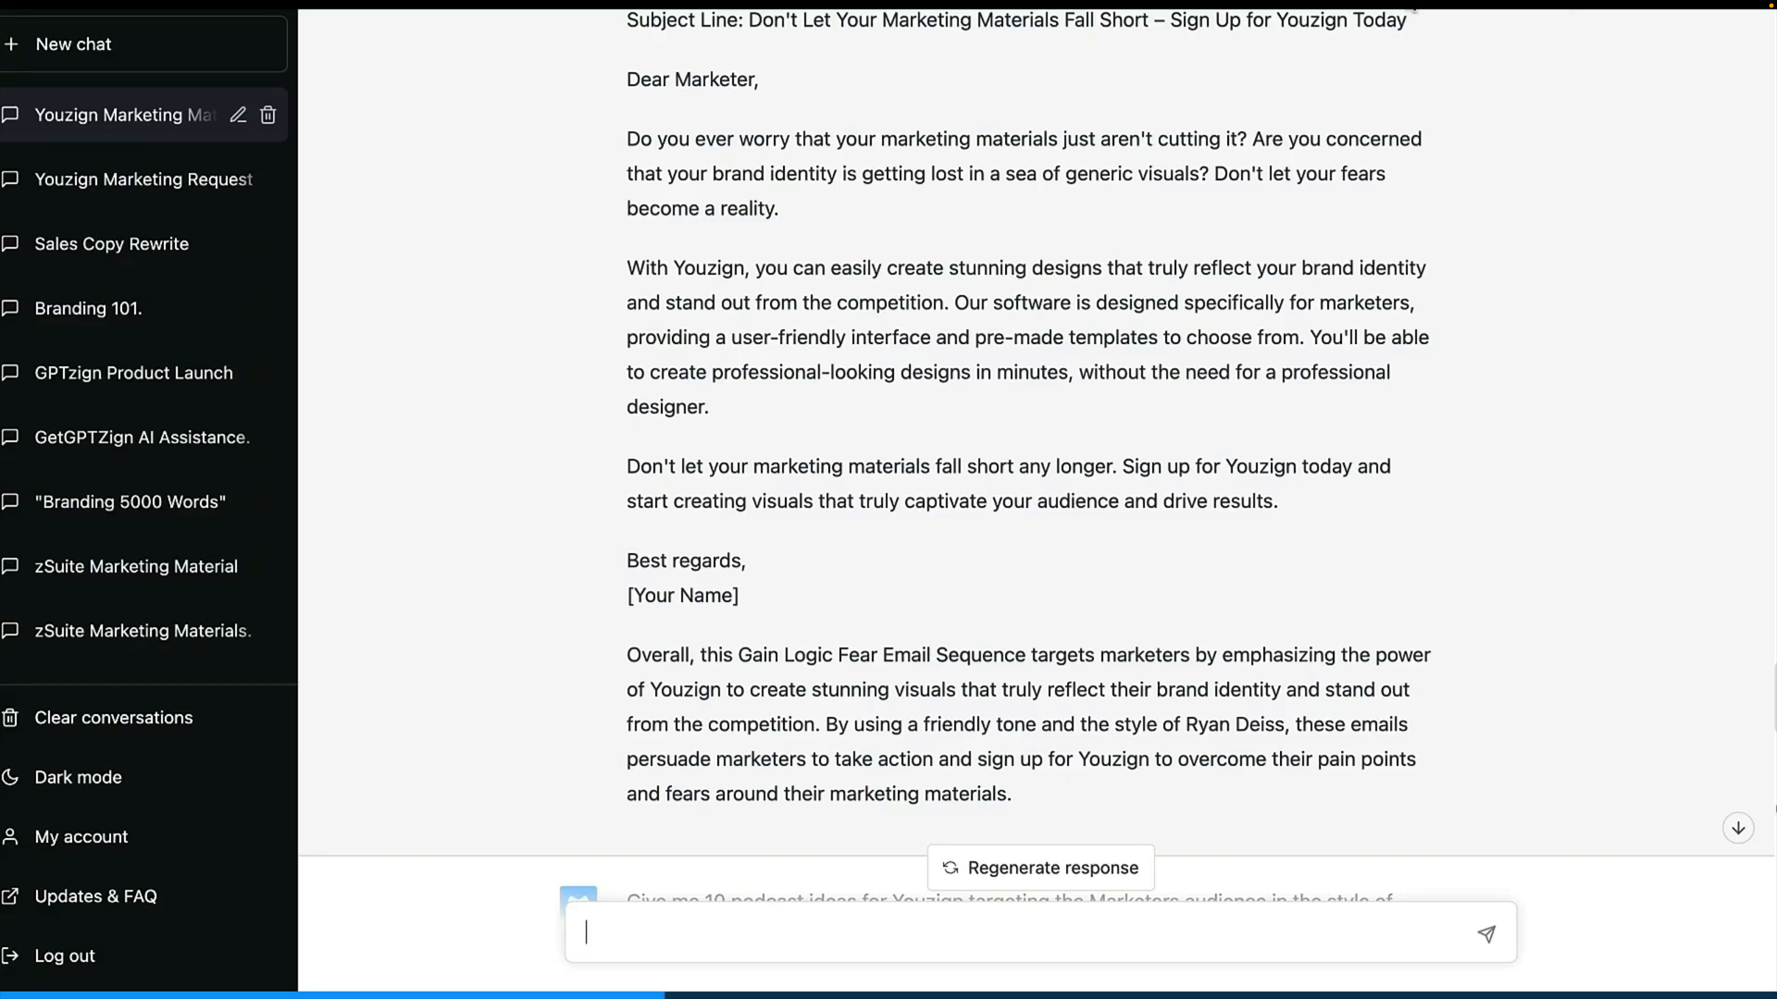
# Open the GPTzign extension panel beside the ChatGPT conversation and look through its campaigns.
pyautogui.click(1412, 4)
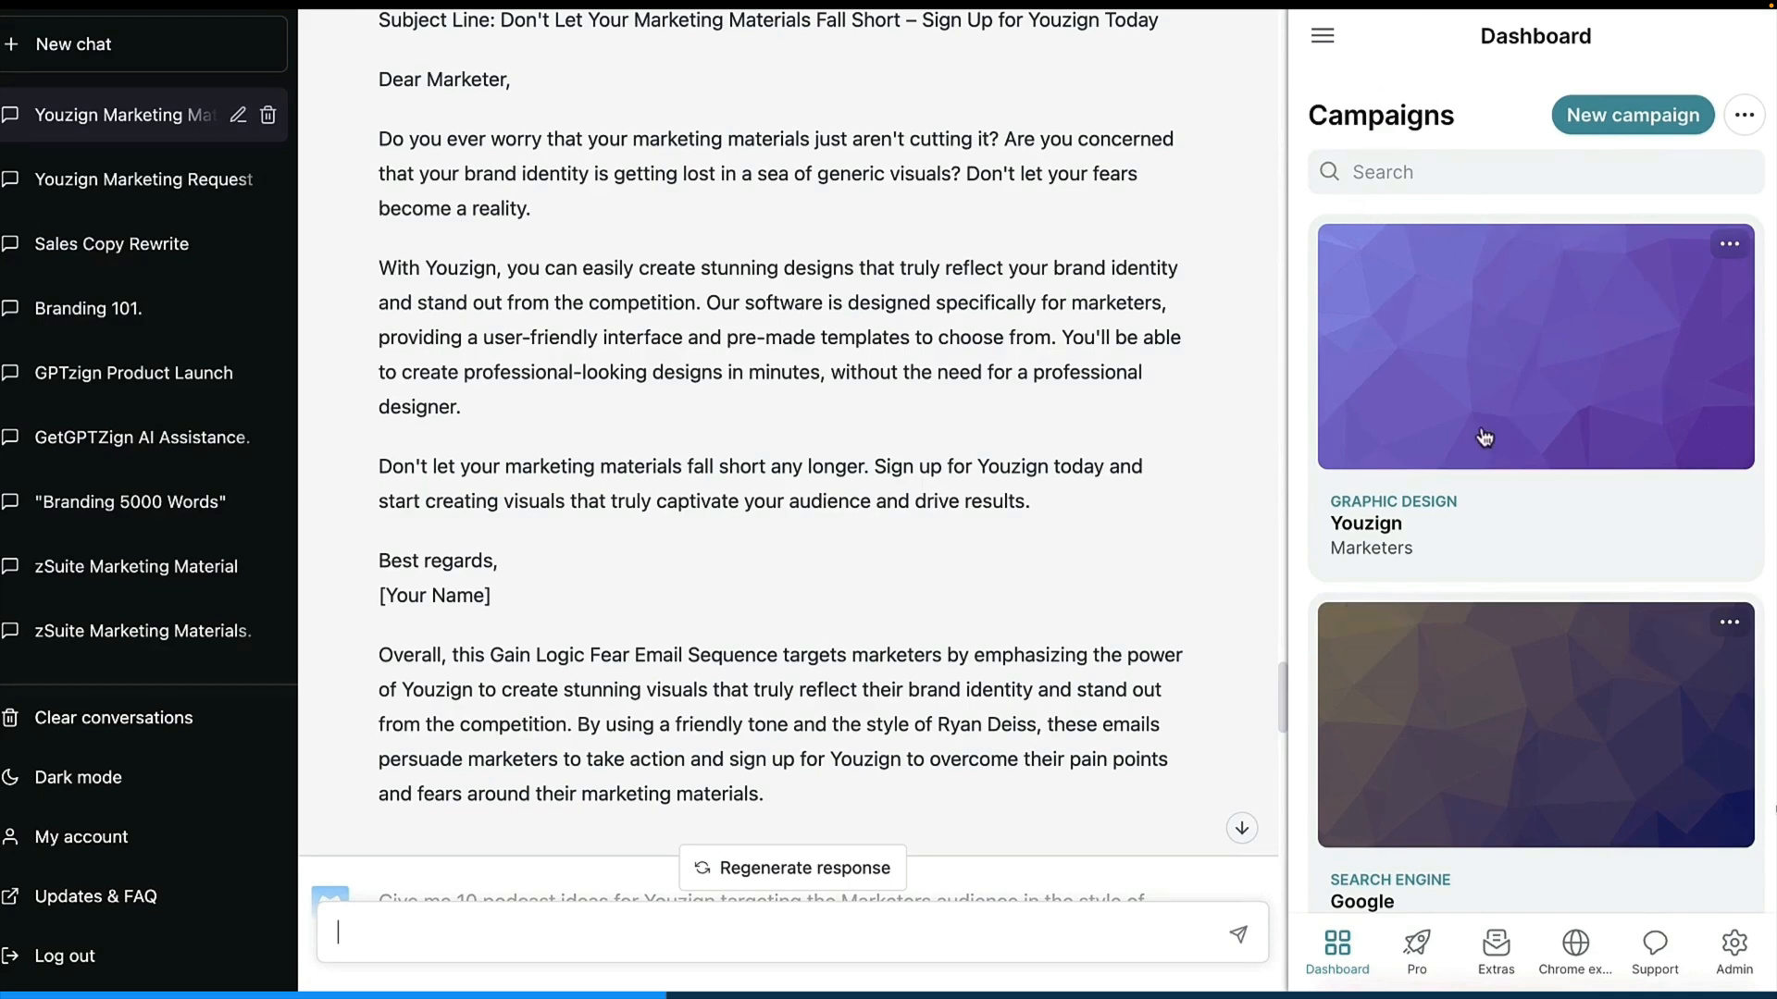
pyautogui.scroll(-8, 1485, 436)
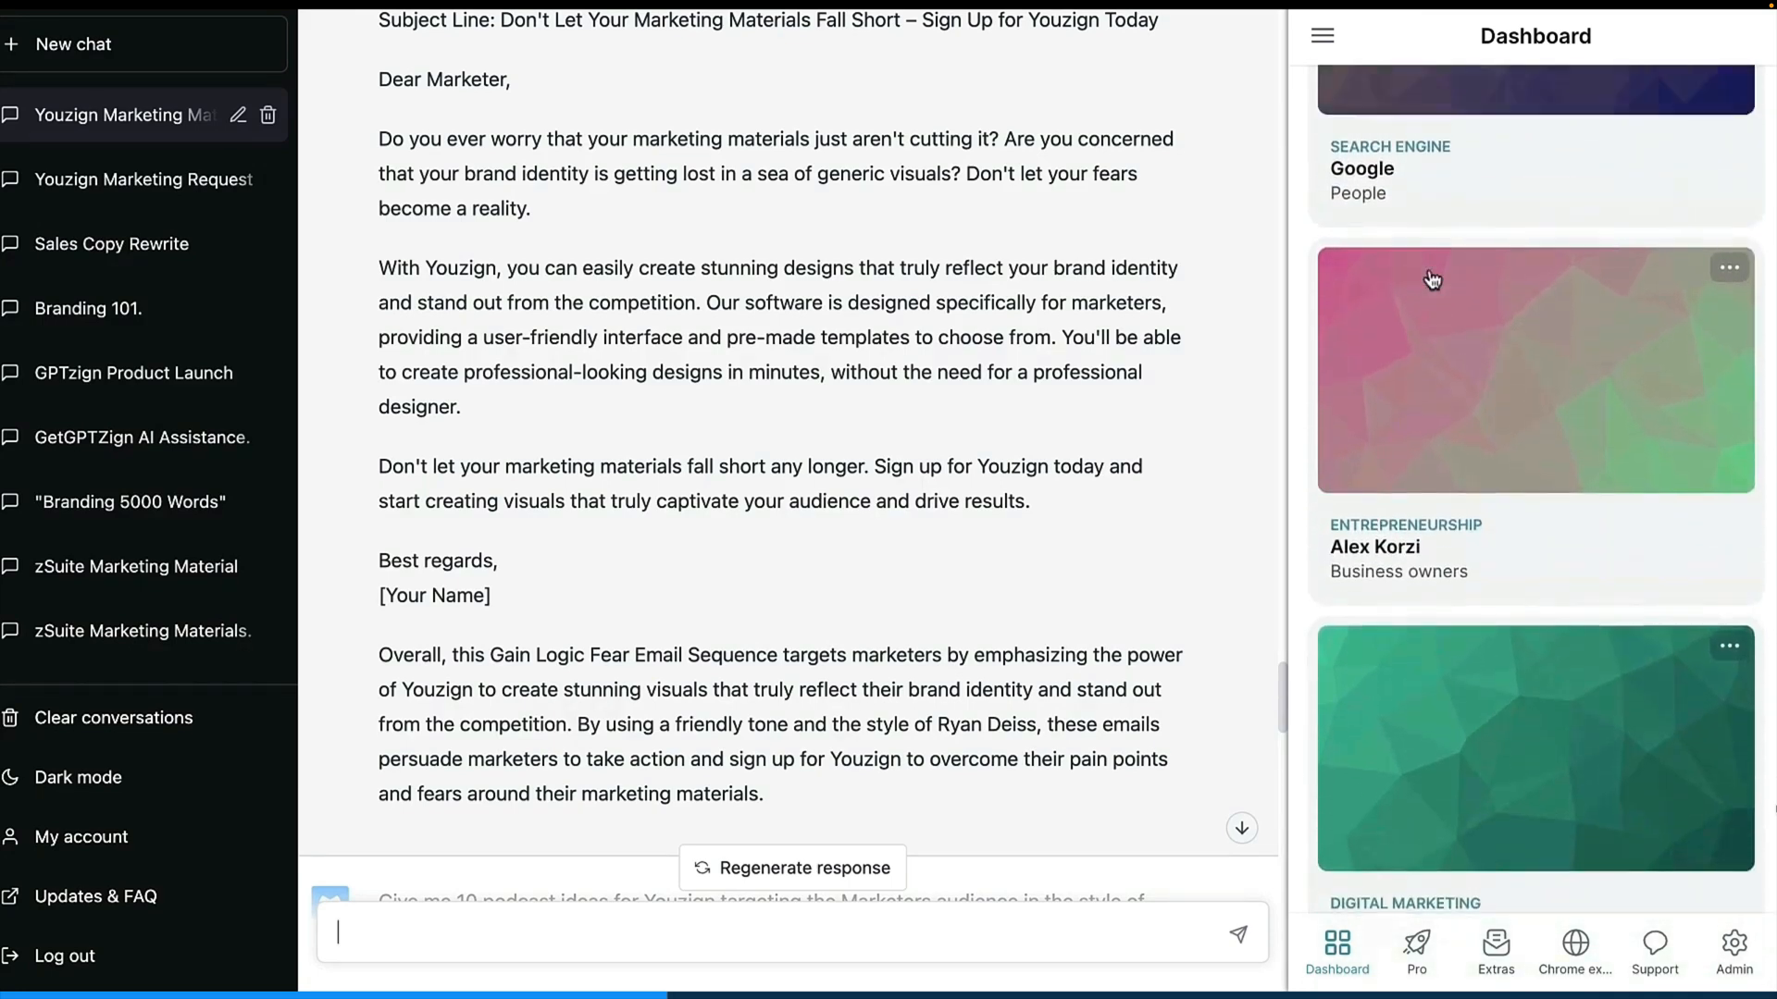
pyautogui.scroll(8, 1432, 280)
# Open the Youzign campaign in the extension panel and review its project types, details and podcast prompts alongside the ChatGPT podcast outline.
pyautogui.click(1434, 296)
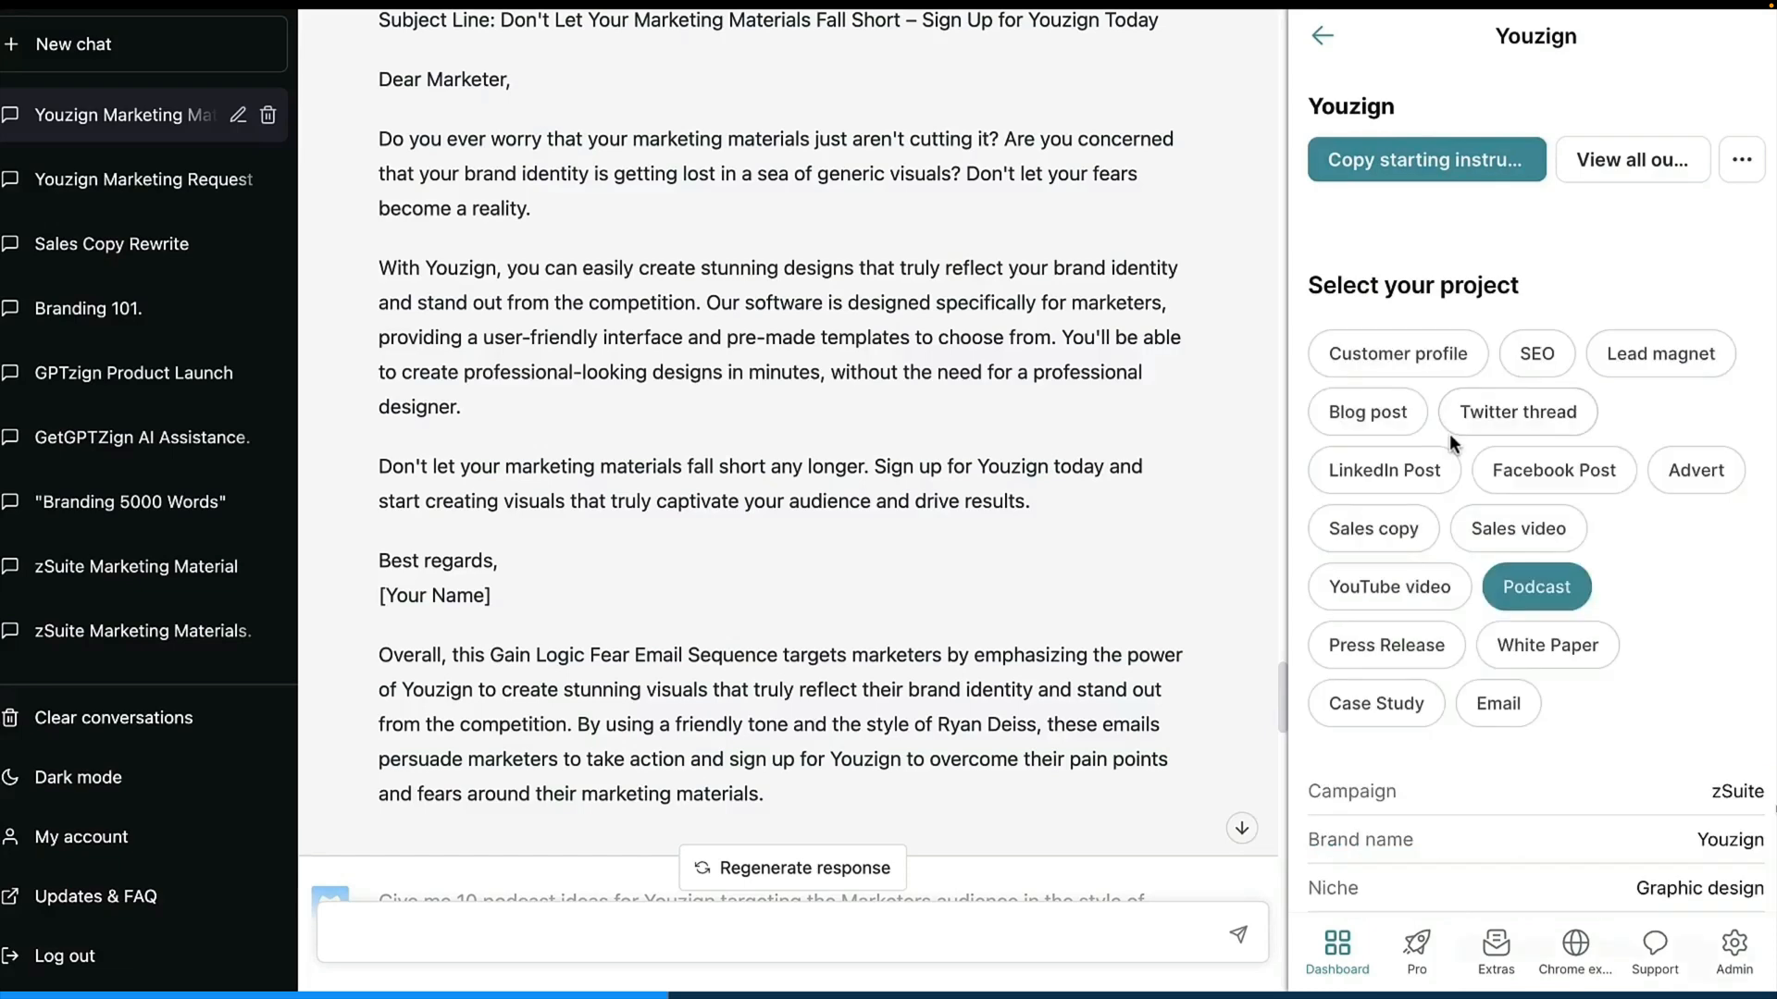
pyautogui.scroll(-10, 1449, 433)
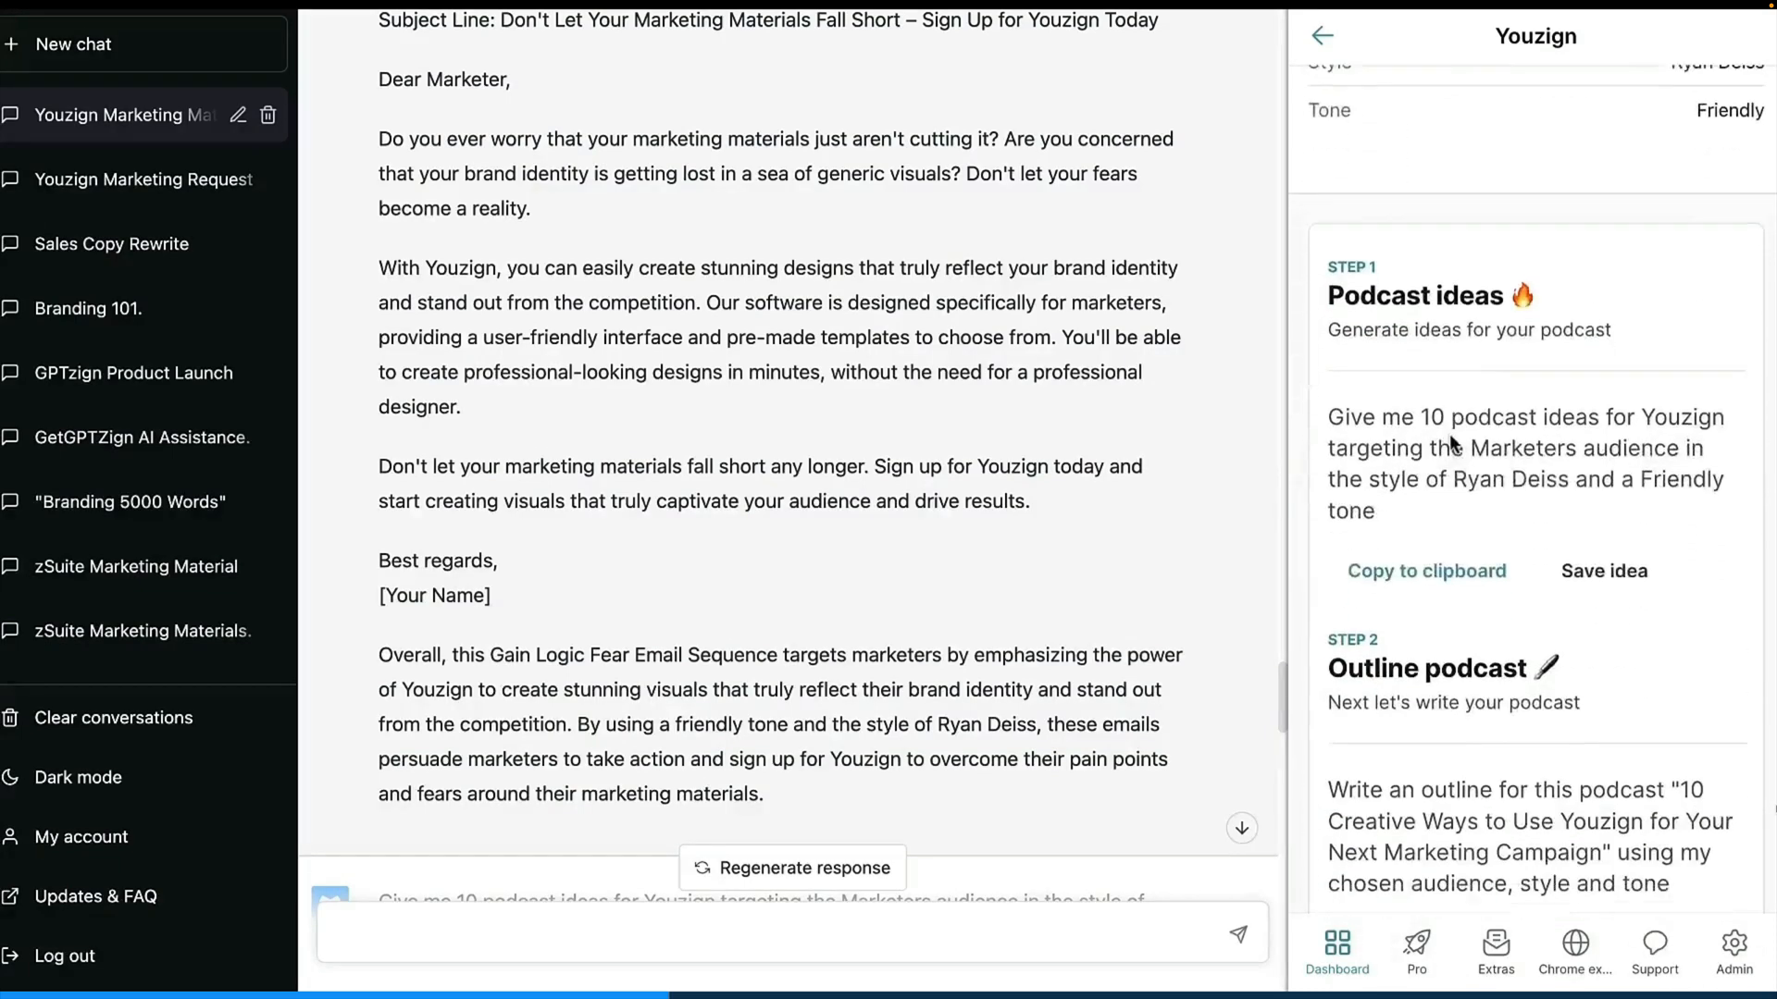
pyautogui.scroll(8, 1449, 434)
pyautogui.scroll(-4, 1449, 433)
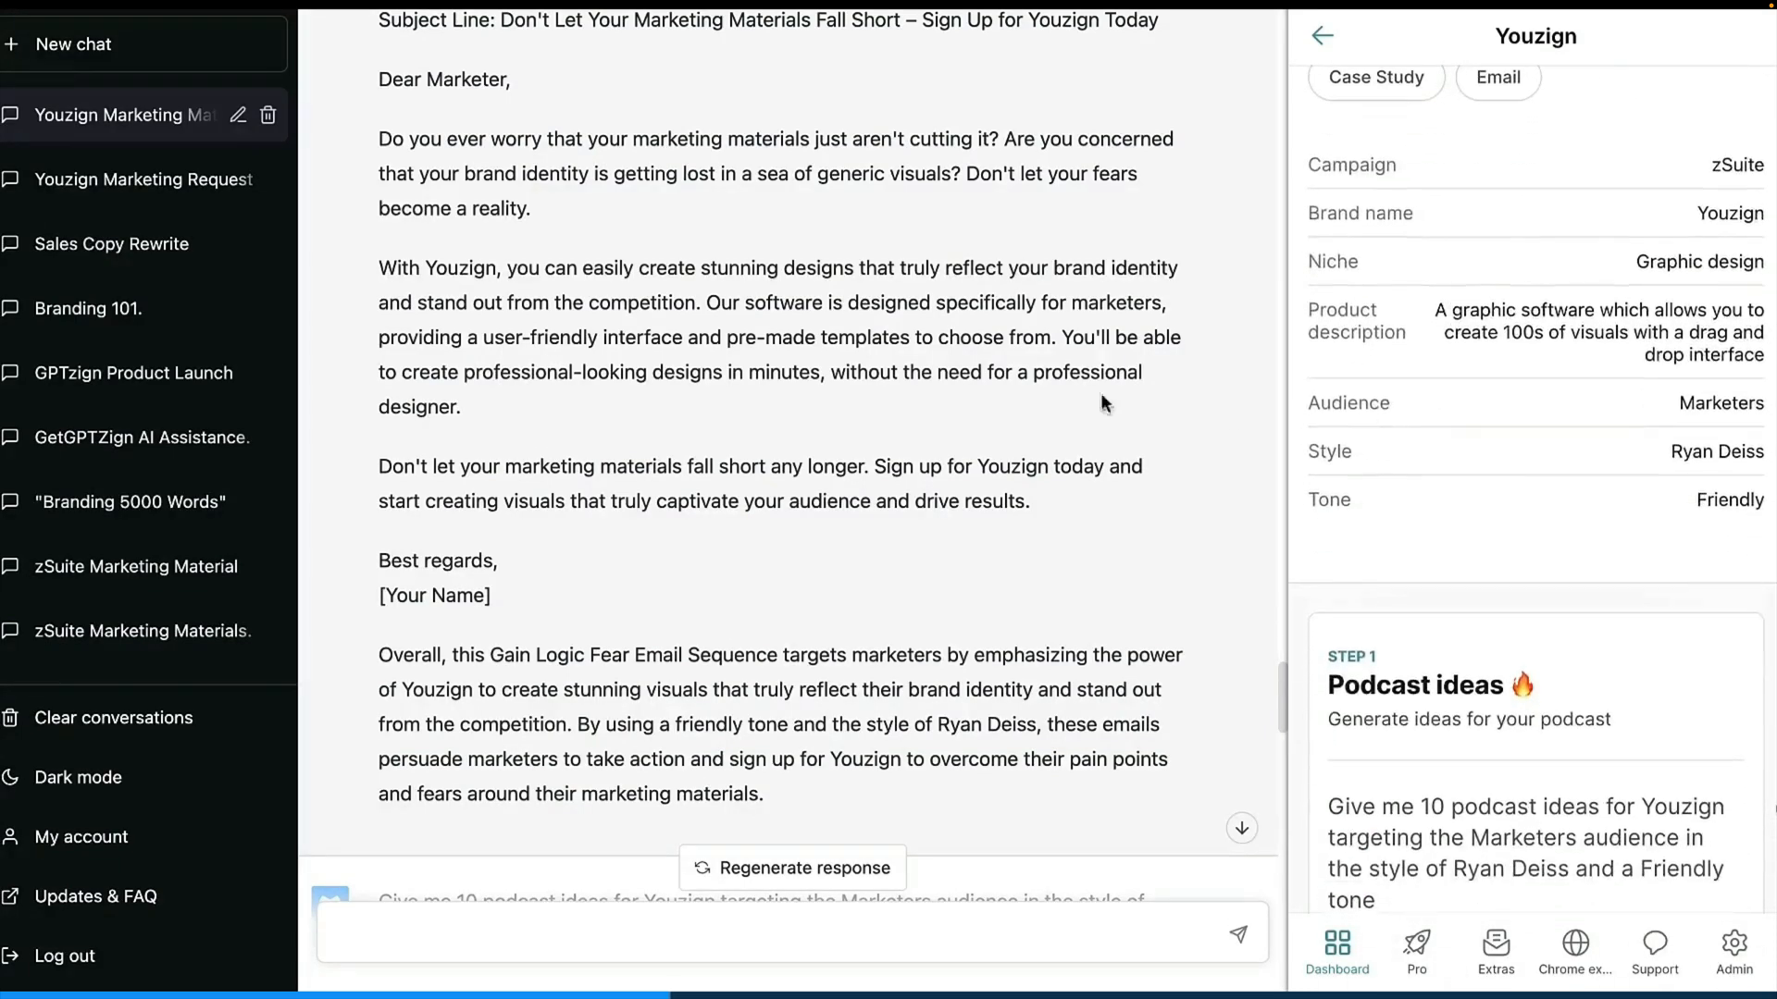
pyautogui.scroll(15, 1102, 403)
pyautogui.scroll(-3, 992, 485)
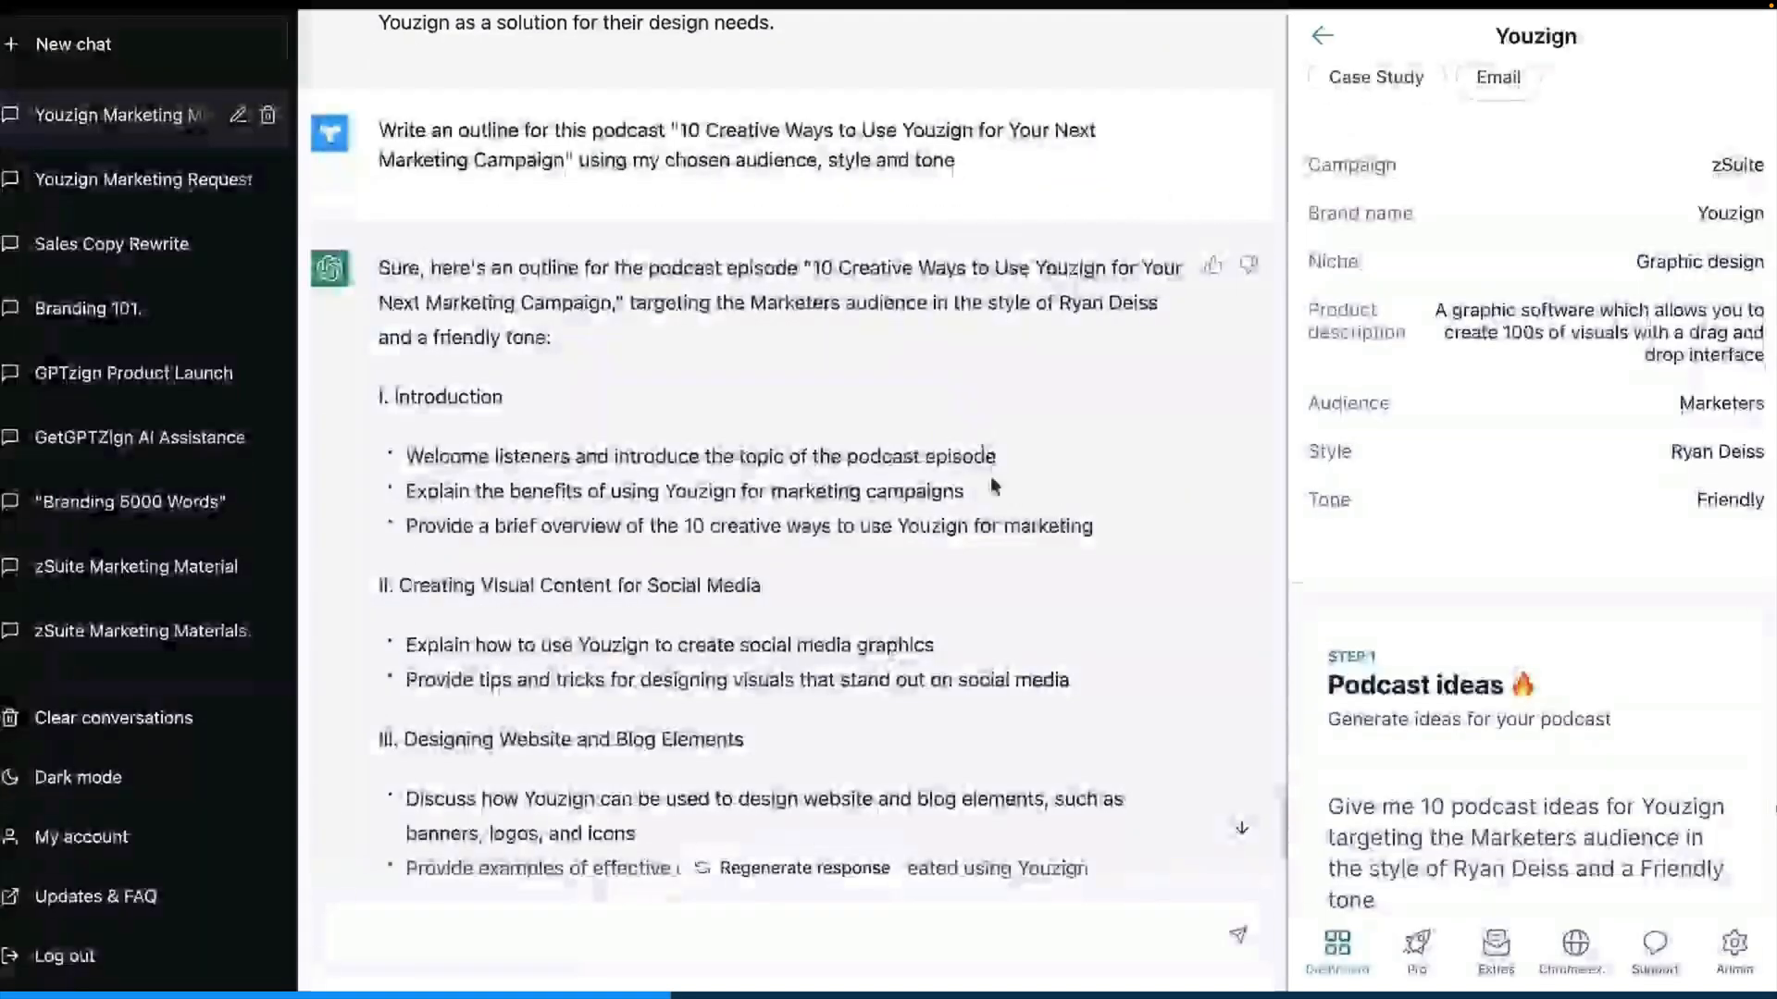
# Choose the Twitter thread project in the Youzign campaign and copy the Twitter thread ideas prompt.
pyautogui.scroll(-15, 990, 475)
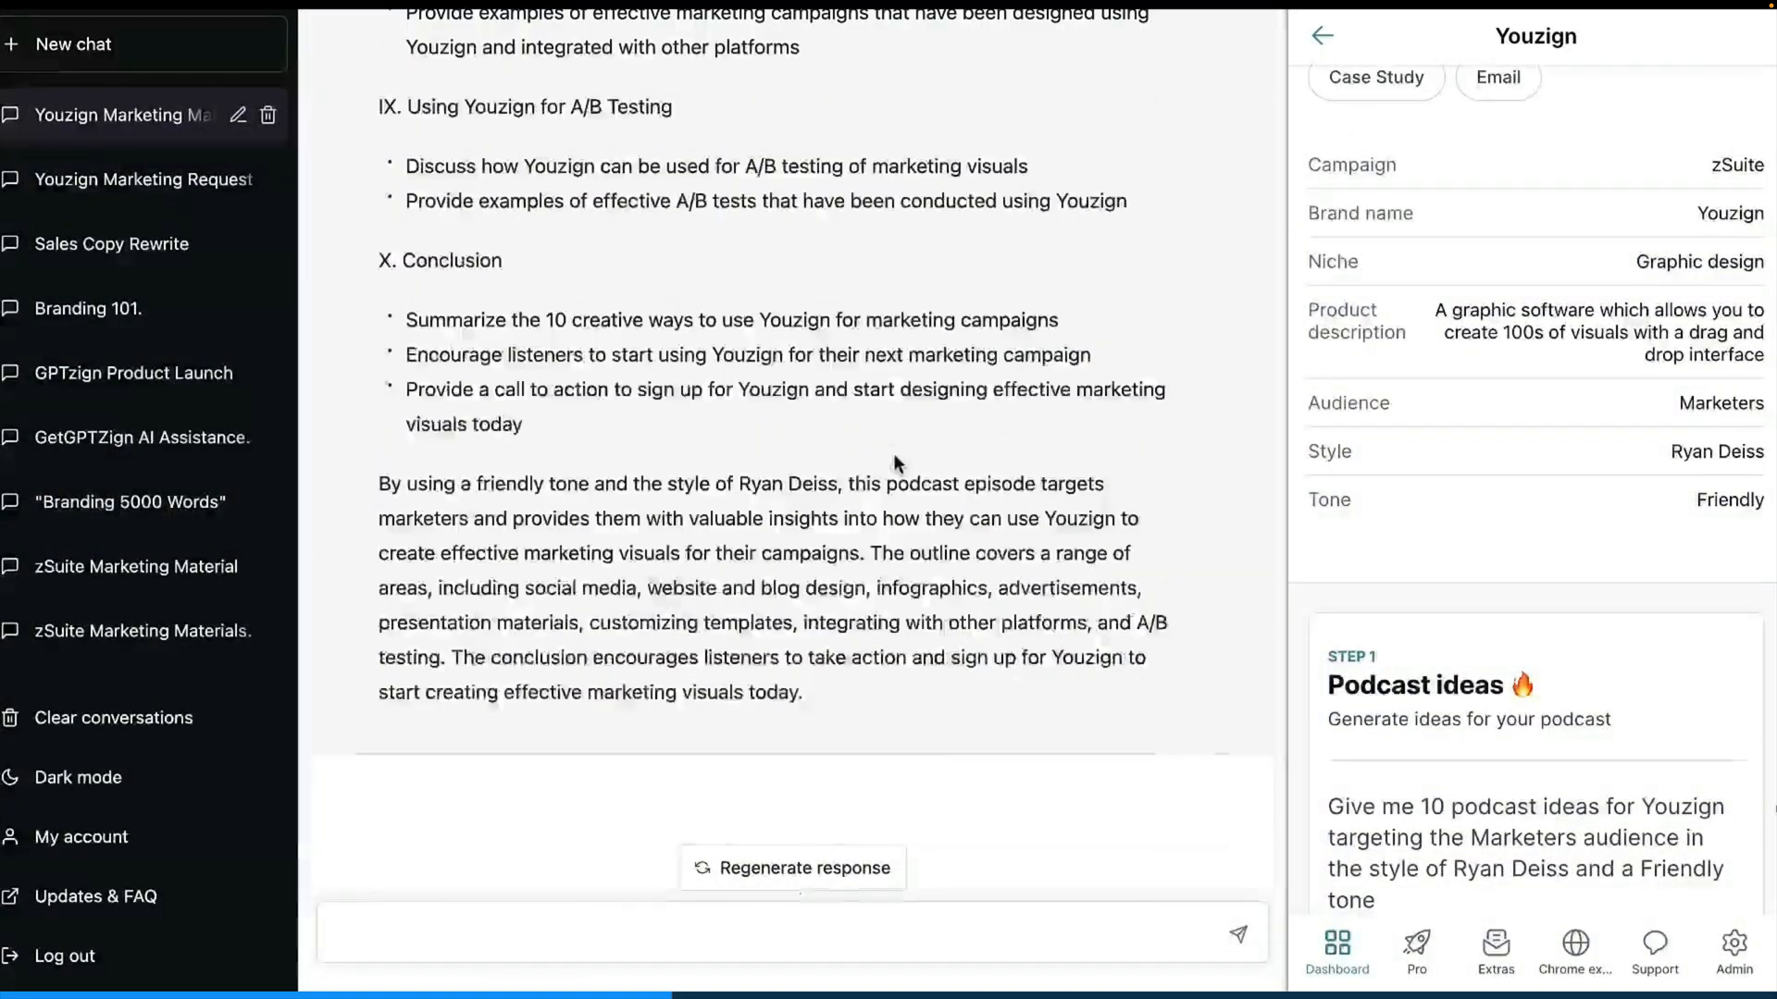
pyautogui.scroll(6, 1634, 533)
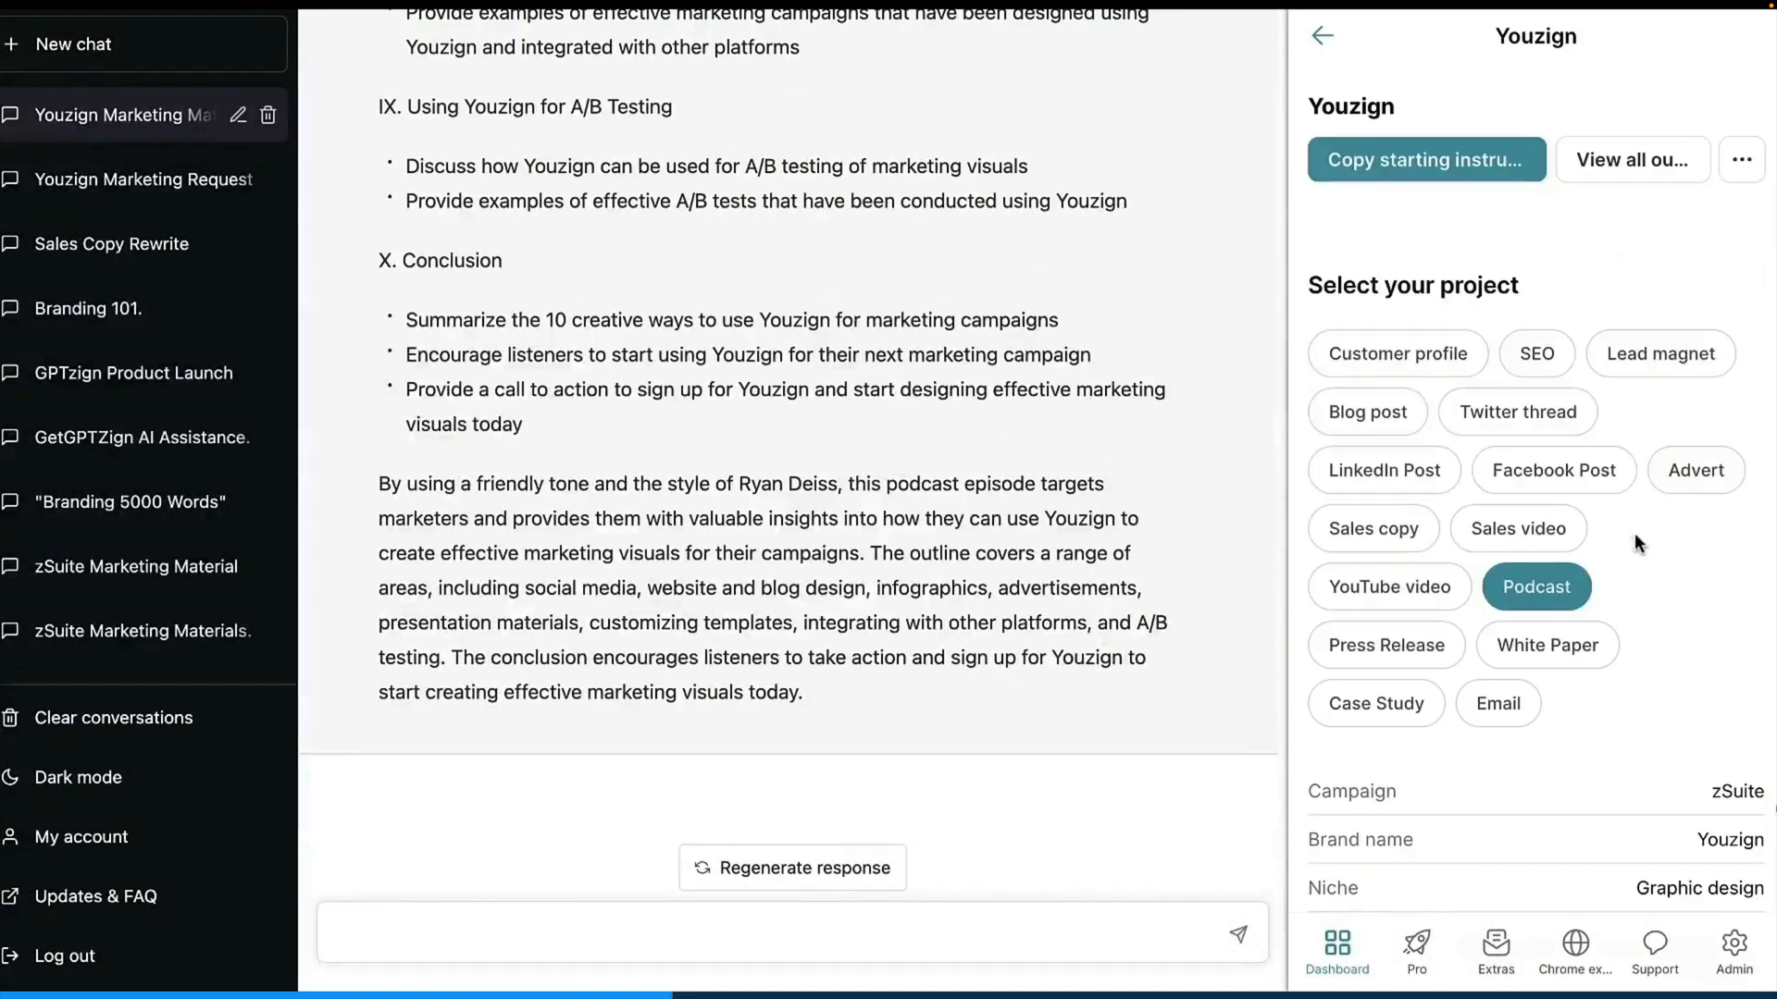
pyautogui.click(1413, 376)
pyautogui.scroll(-1, 1435, 507)
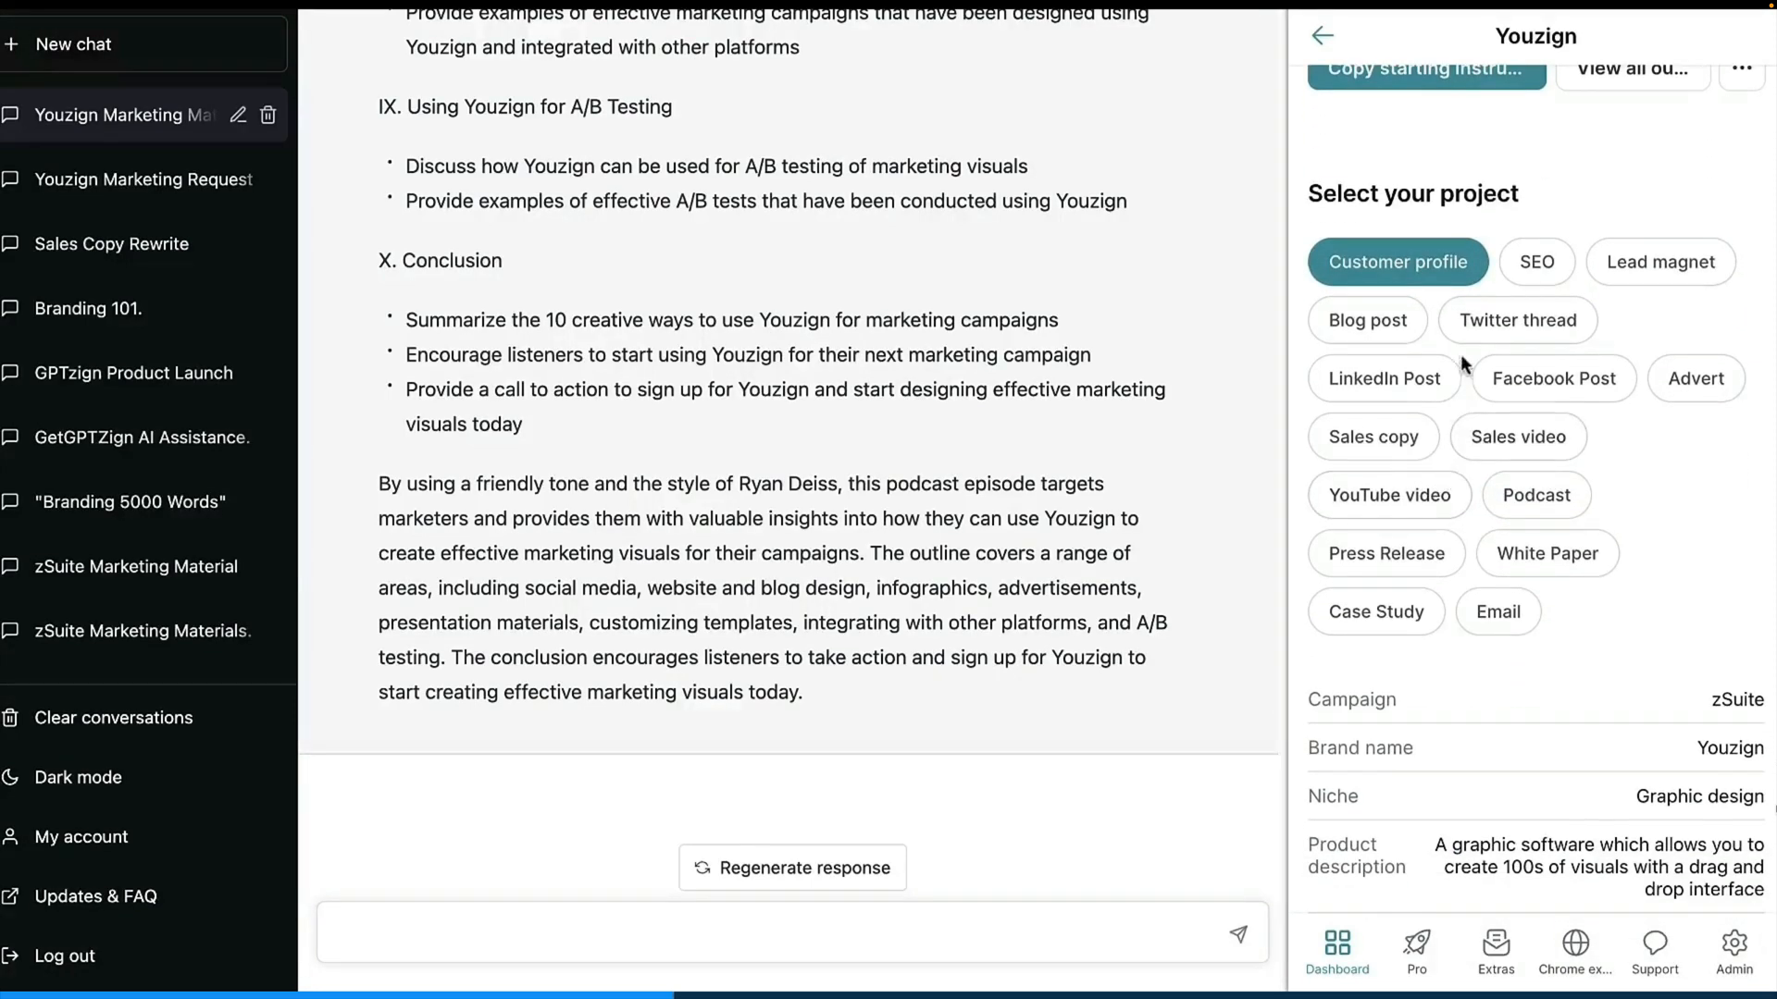
pyautogui.click(1472, 328)
pyautogui.scroll(-8, 1456, 491)
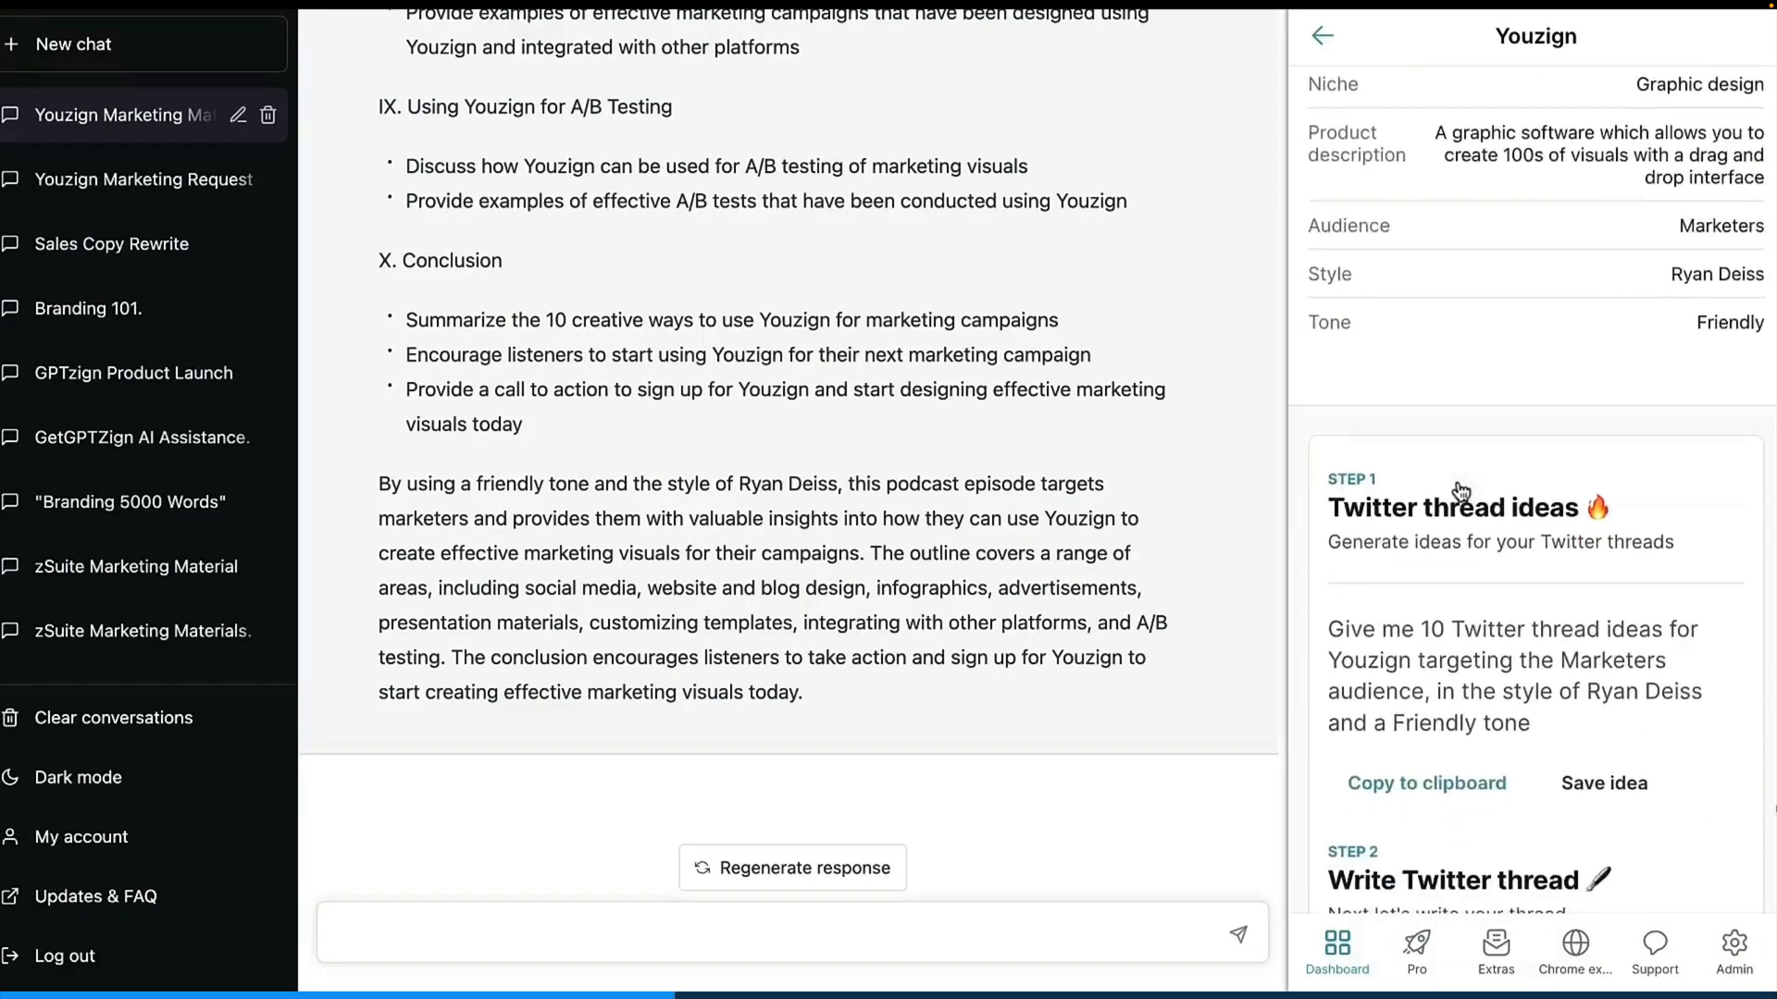
pyautogui.click(1468, 783)
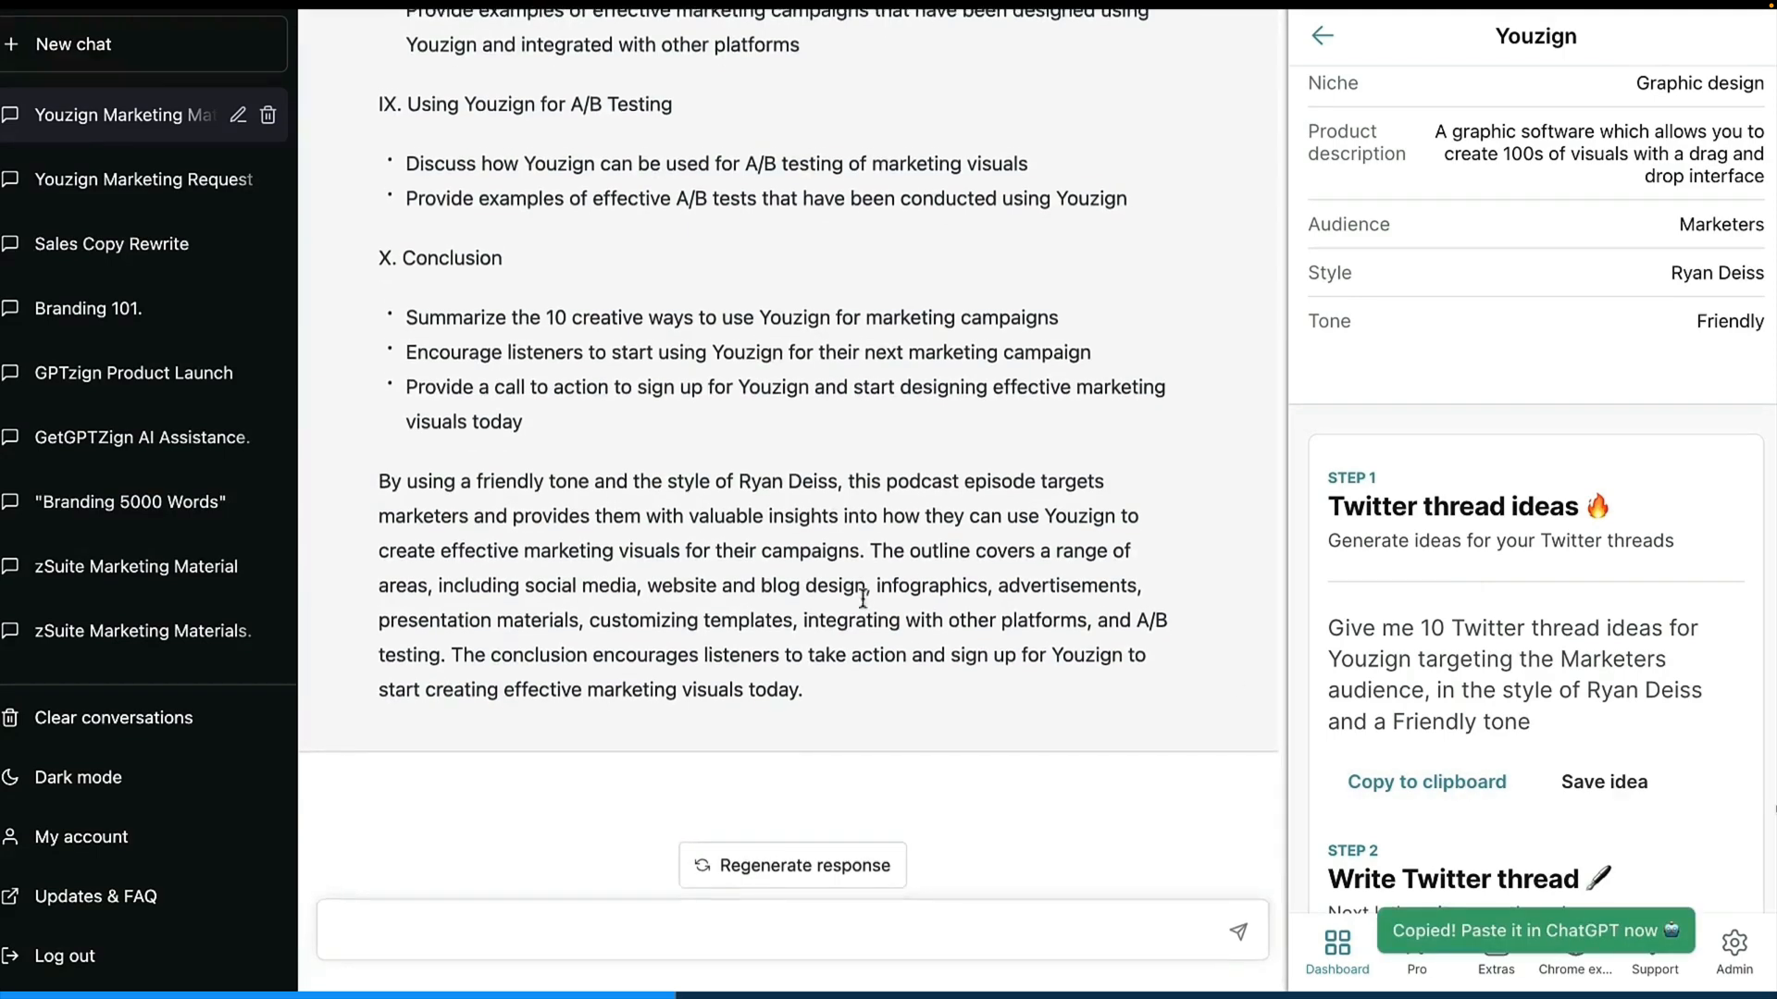
# Submit the copied prompt for 10 Youzign Twitter thread ideas to ChatGPT and review the response alongside the extension's thread-writing step.
pyautogui.click(767, 934)
pyautogui.hotkey('ctrl', 'v')
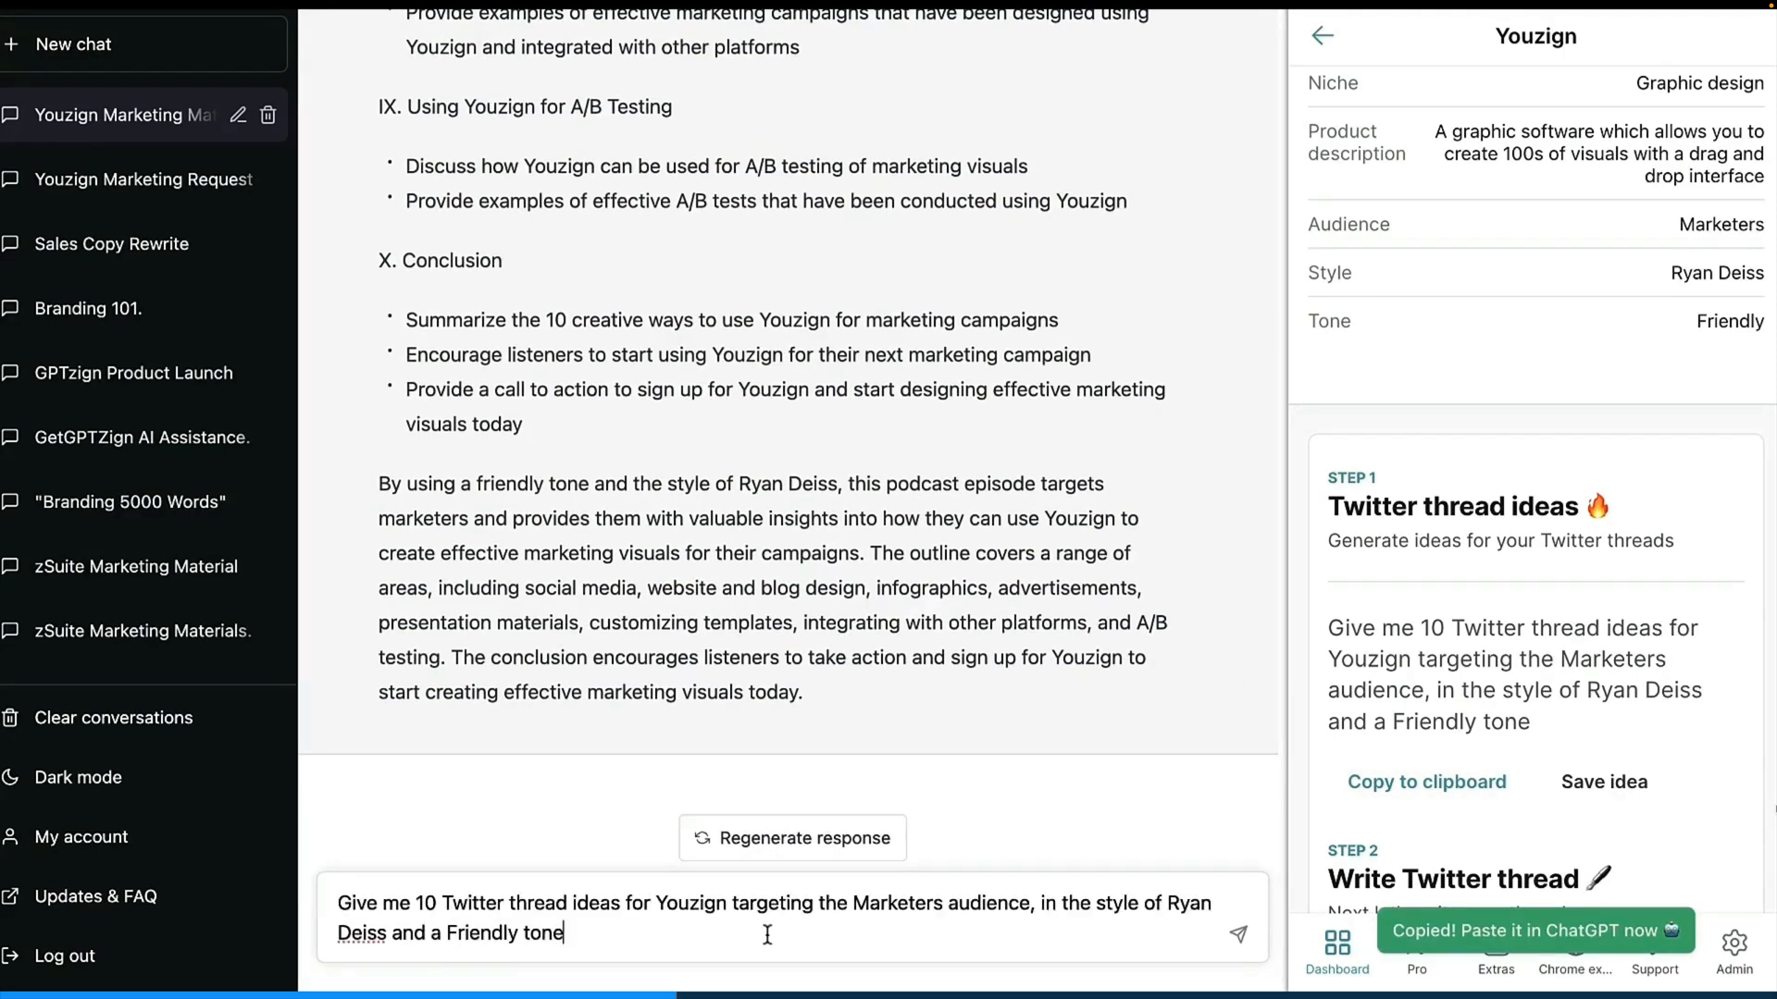
pyautogui.press('Return')
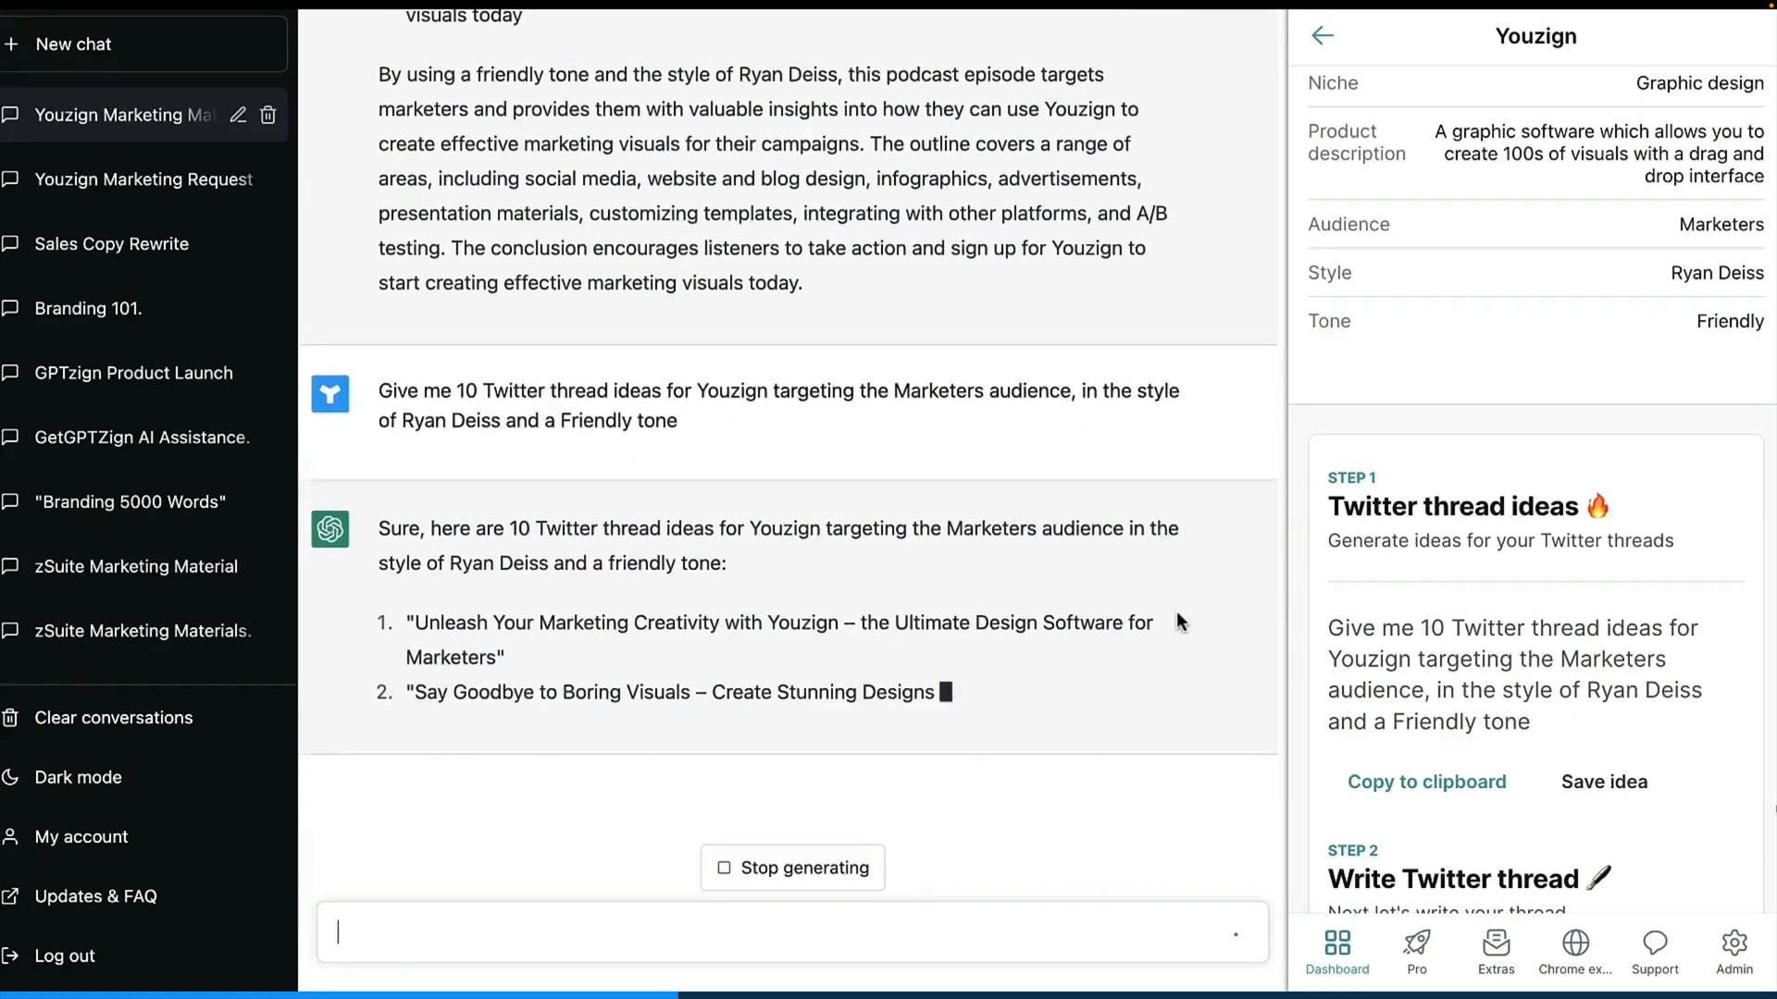
pyautogui.scroll(-2, 1465, 591)
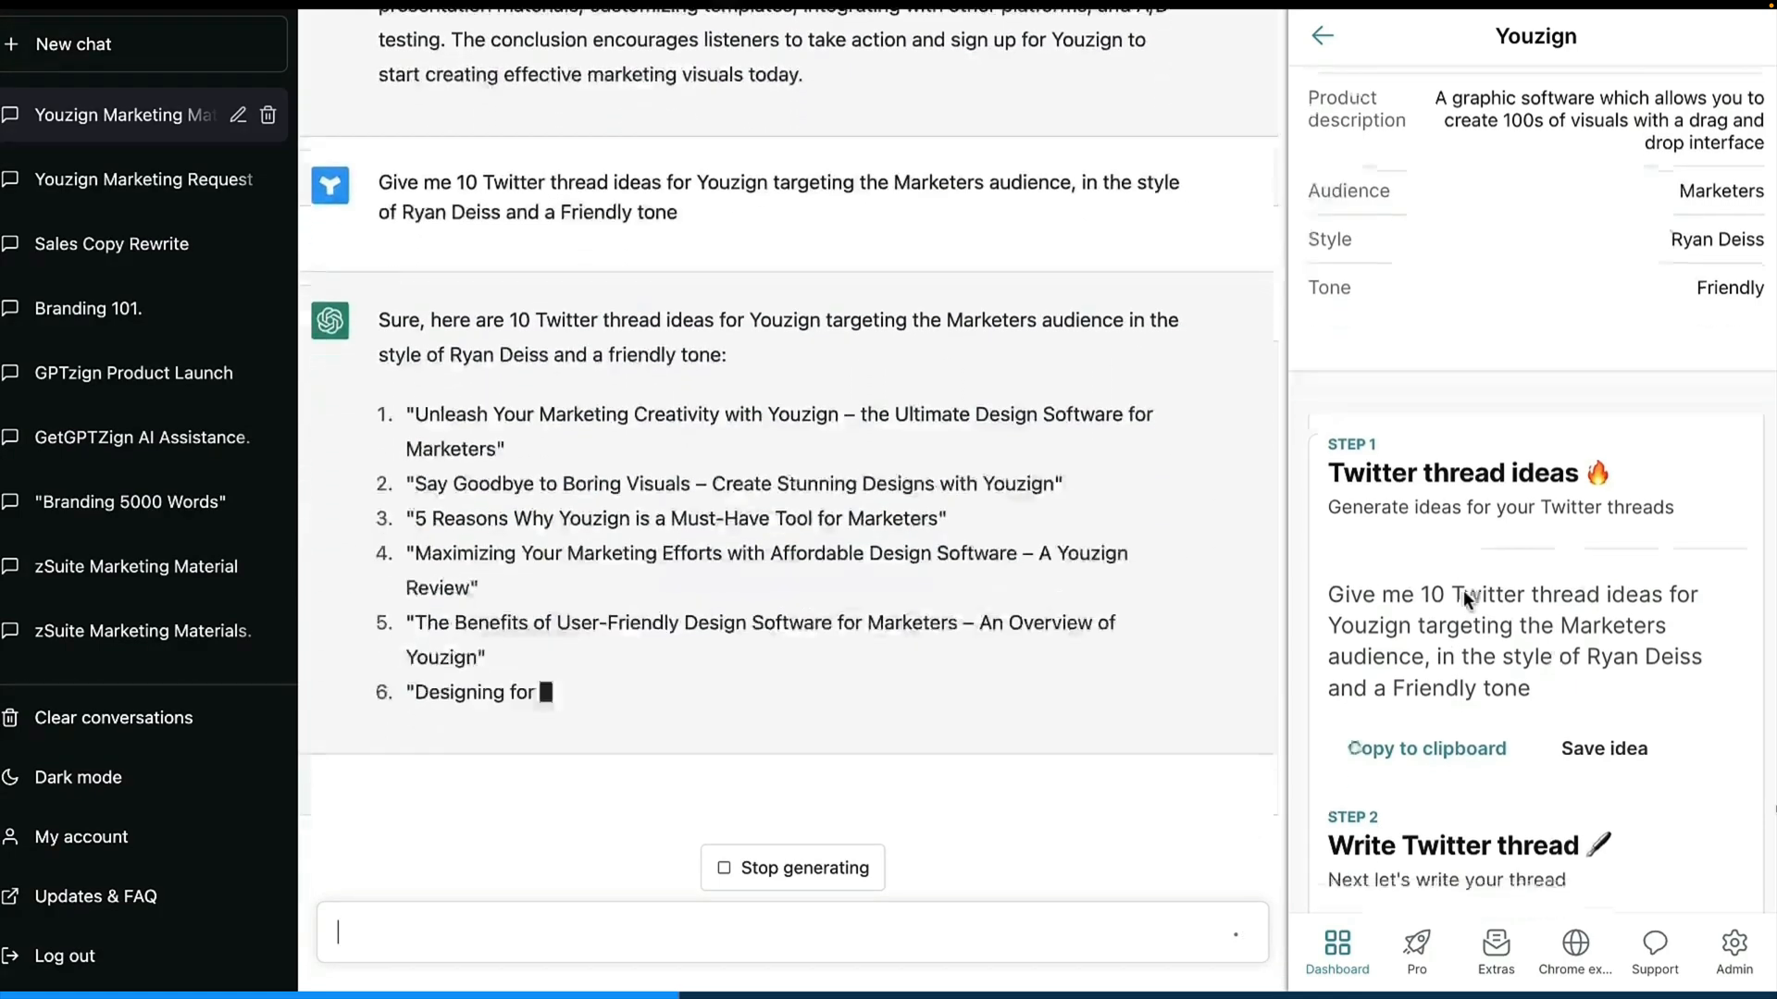
pyautogui.scroll(-2, 1463, 590)
pyautogui.scroll(2, 1463, 590)
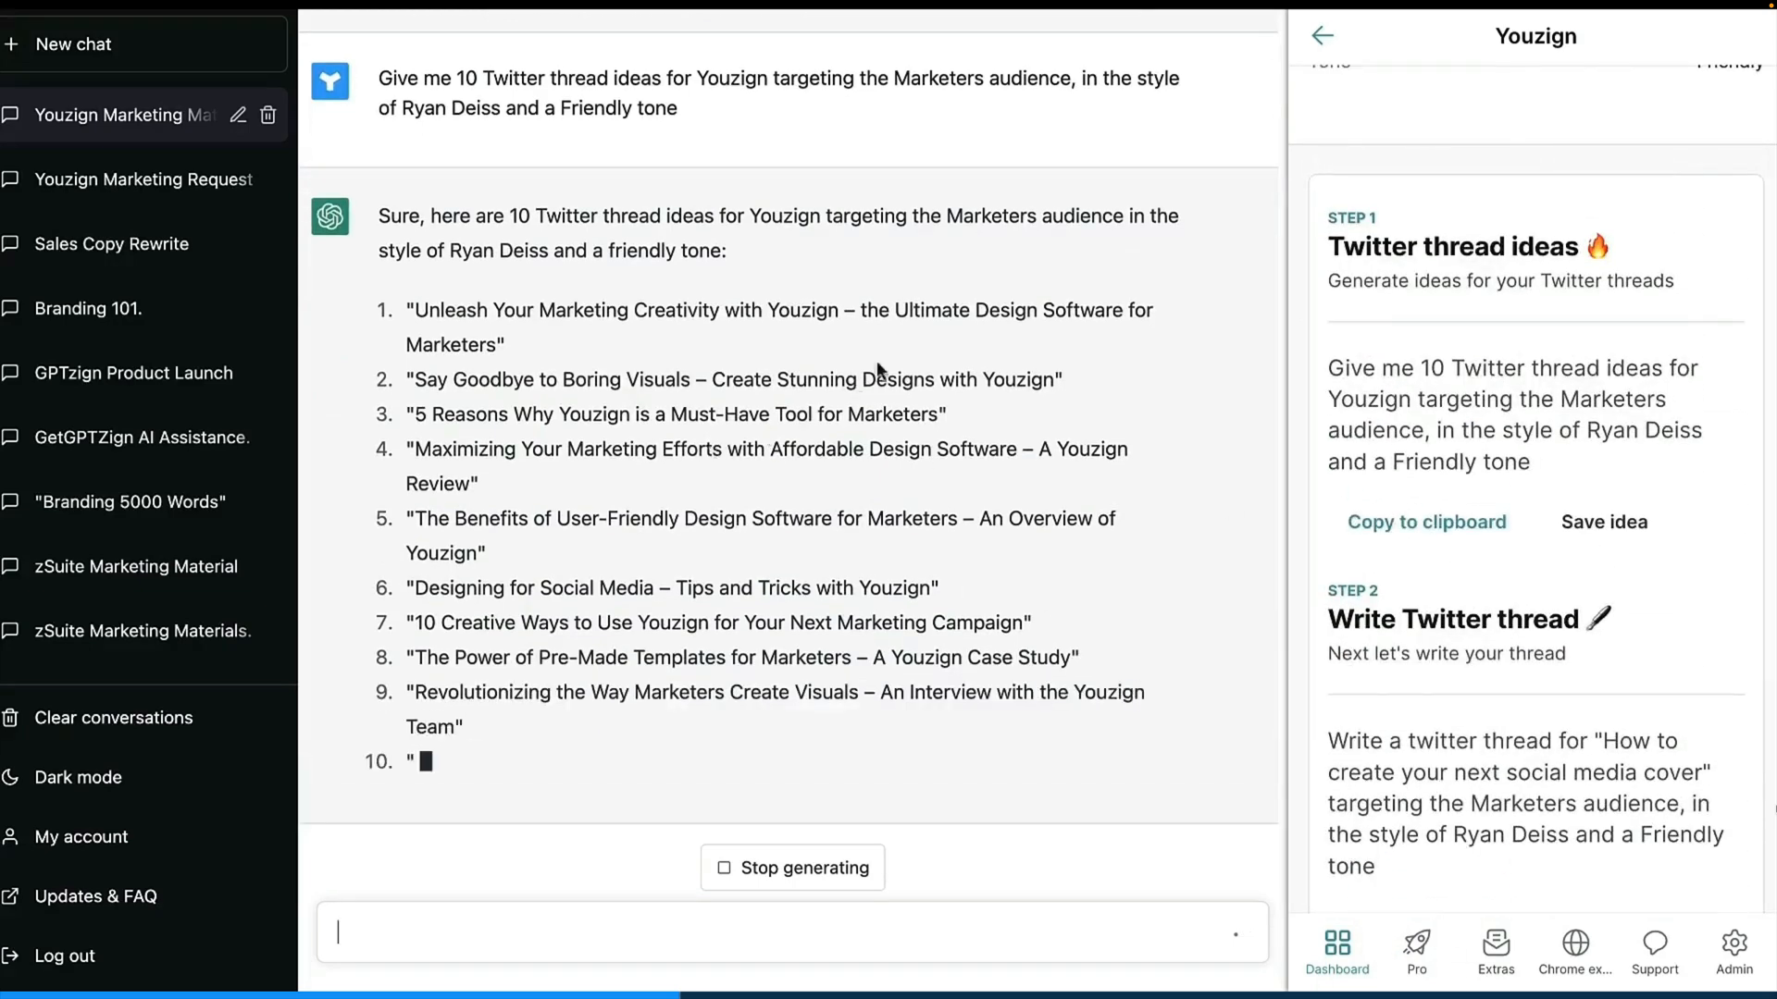
pyautogui.scroll(2, 1333, 535)
pyautogui.scroll(-1, 1333, 535)
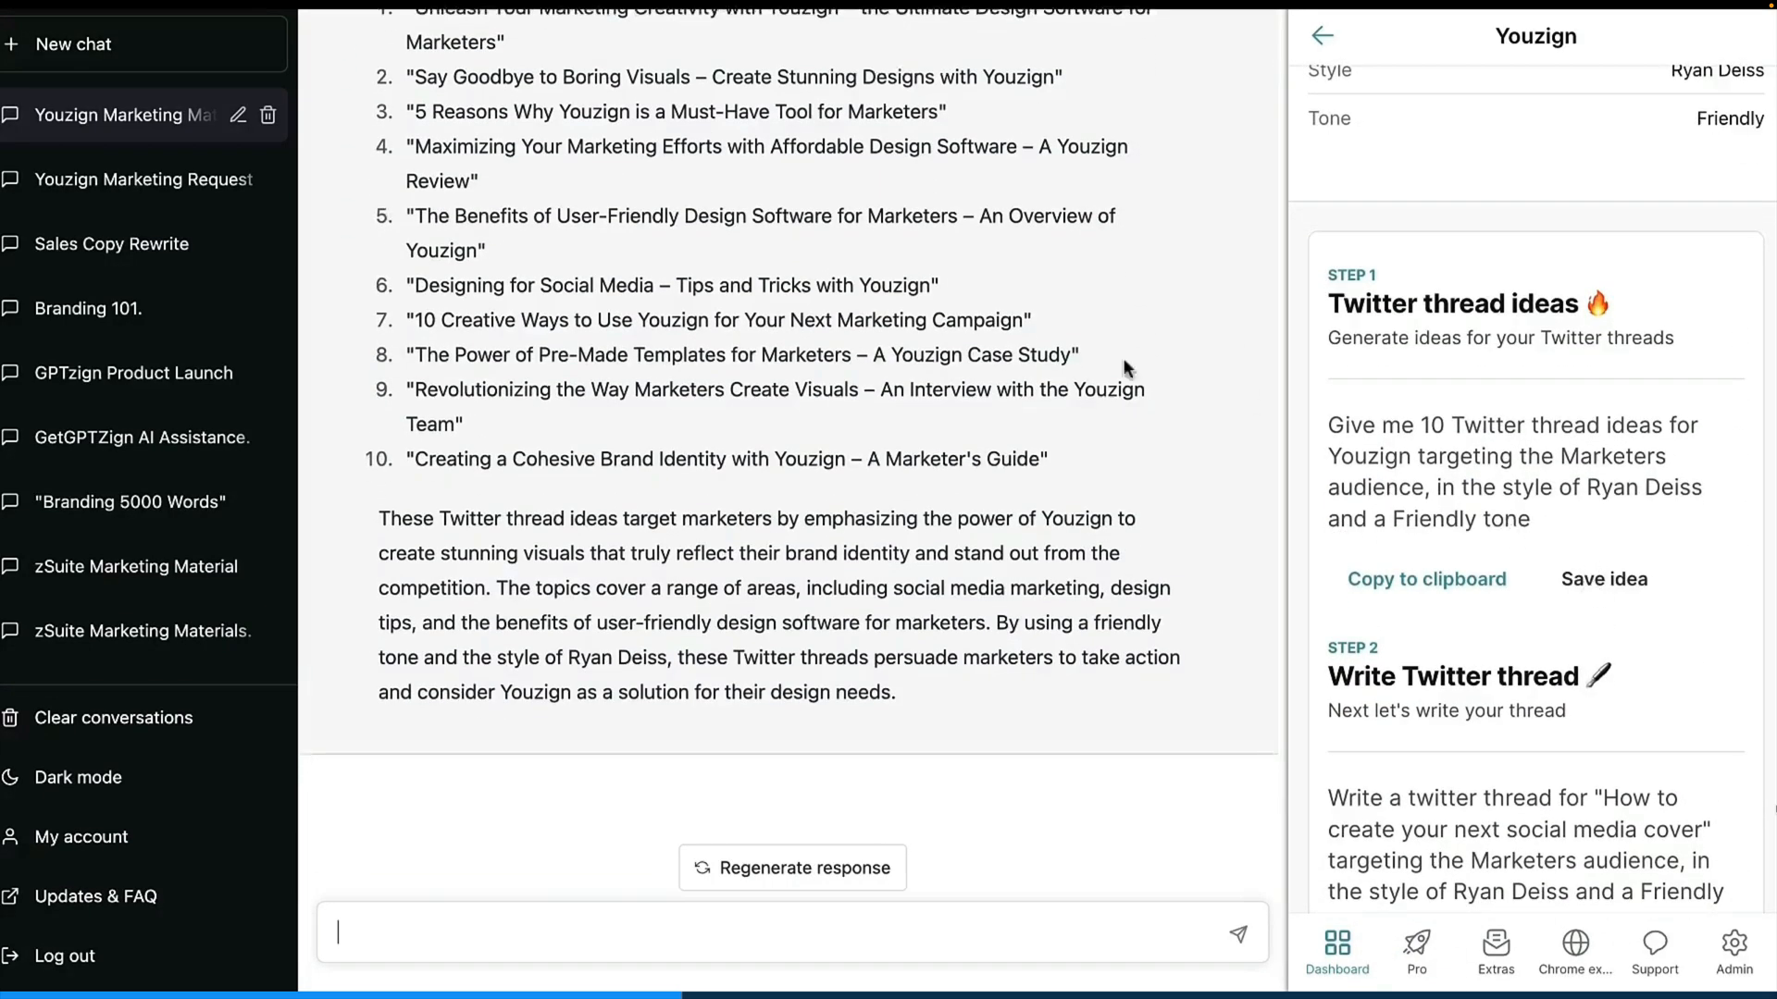
pyautogui.scroll(2, 1002, 352)
pyautogui.scroll(4, 1002, 353)
# Reopen the Youzign campaign from the extension's campaign list and look through its saved outputs from the customer profile to the blog post.
pyautogui.click(1322, 35)
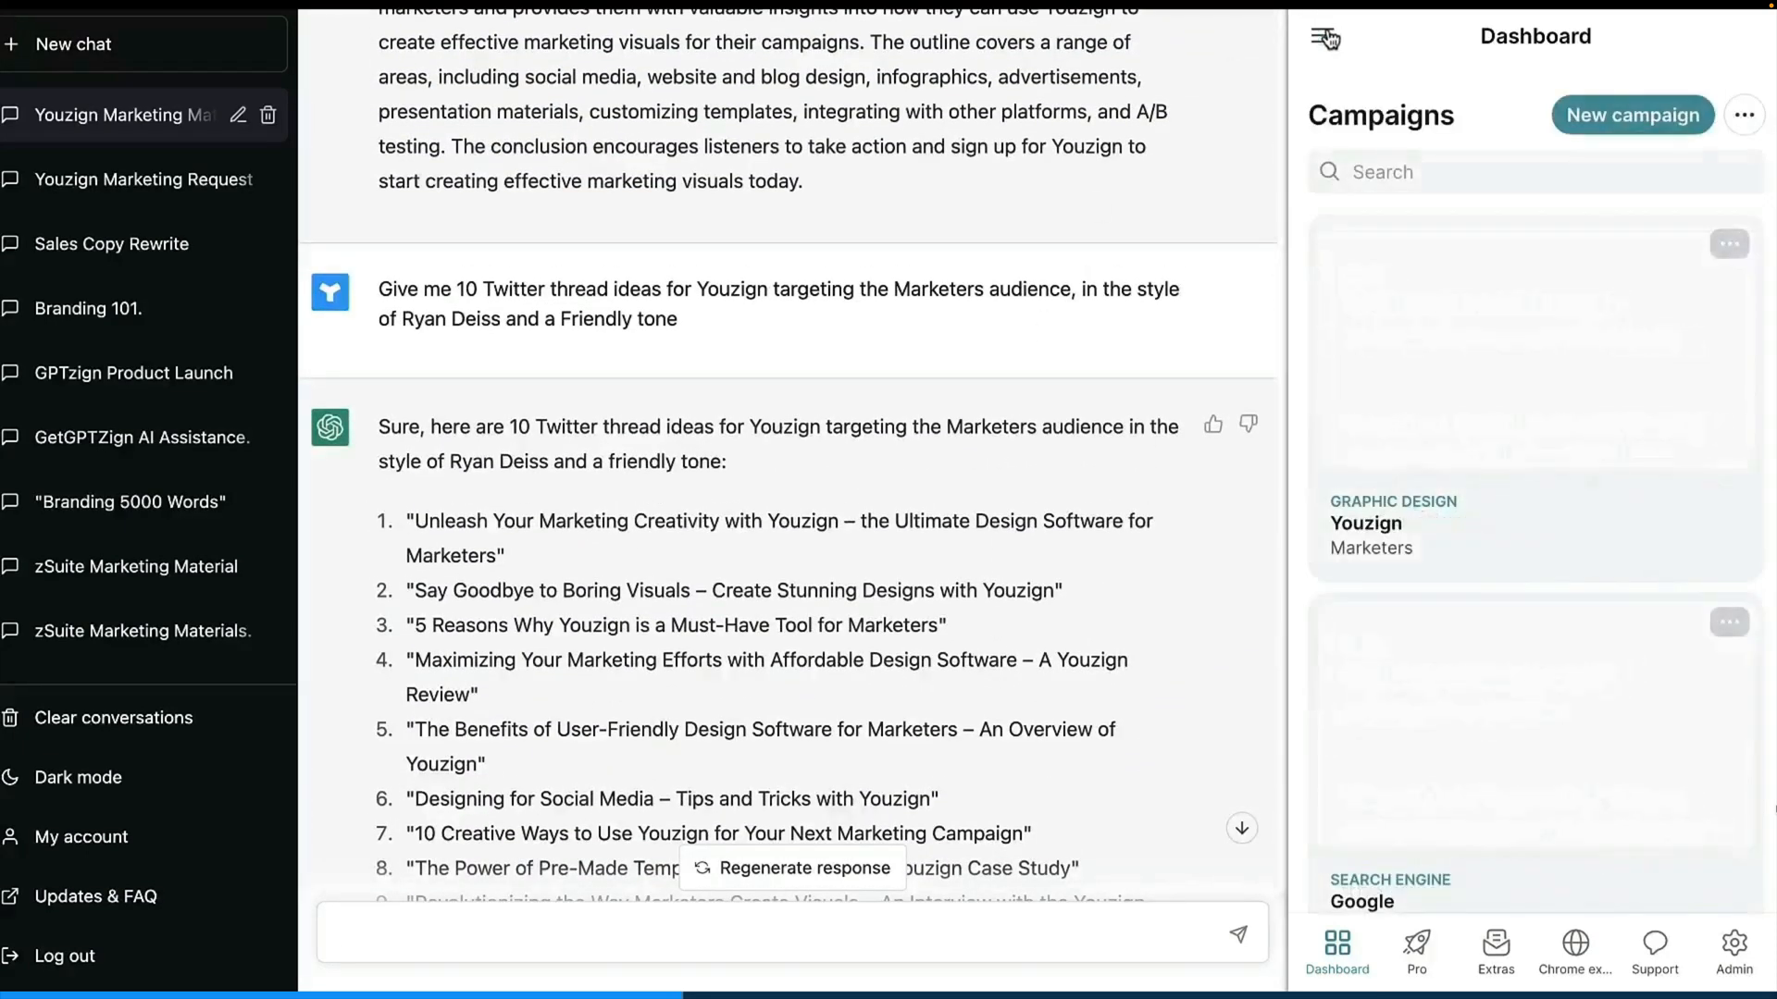
pyautogui.click(1481, 385)
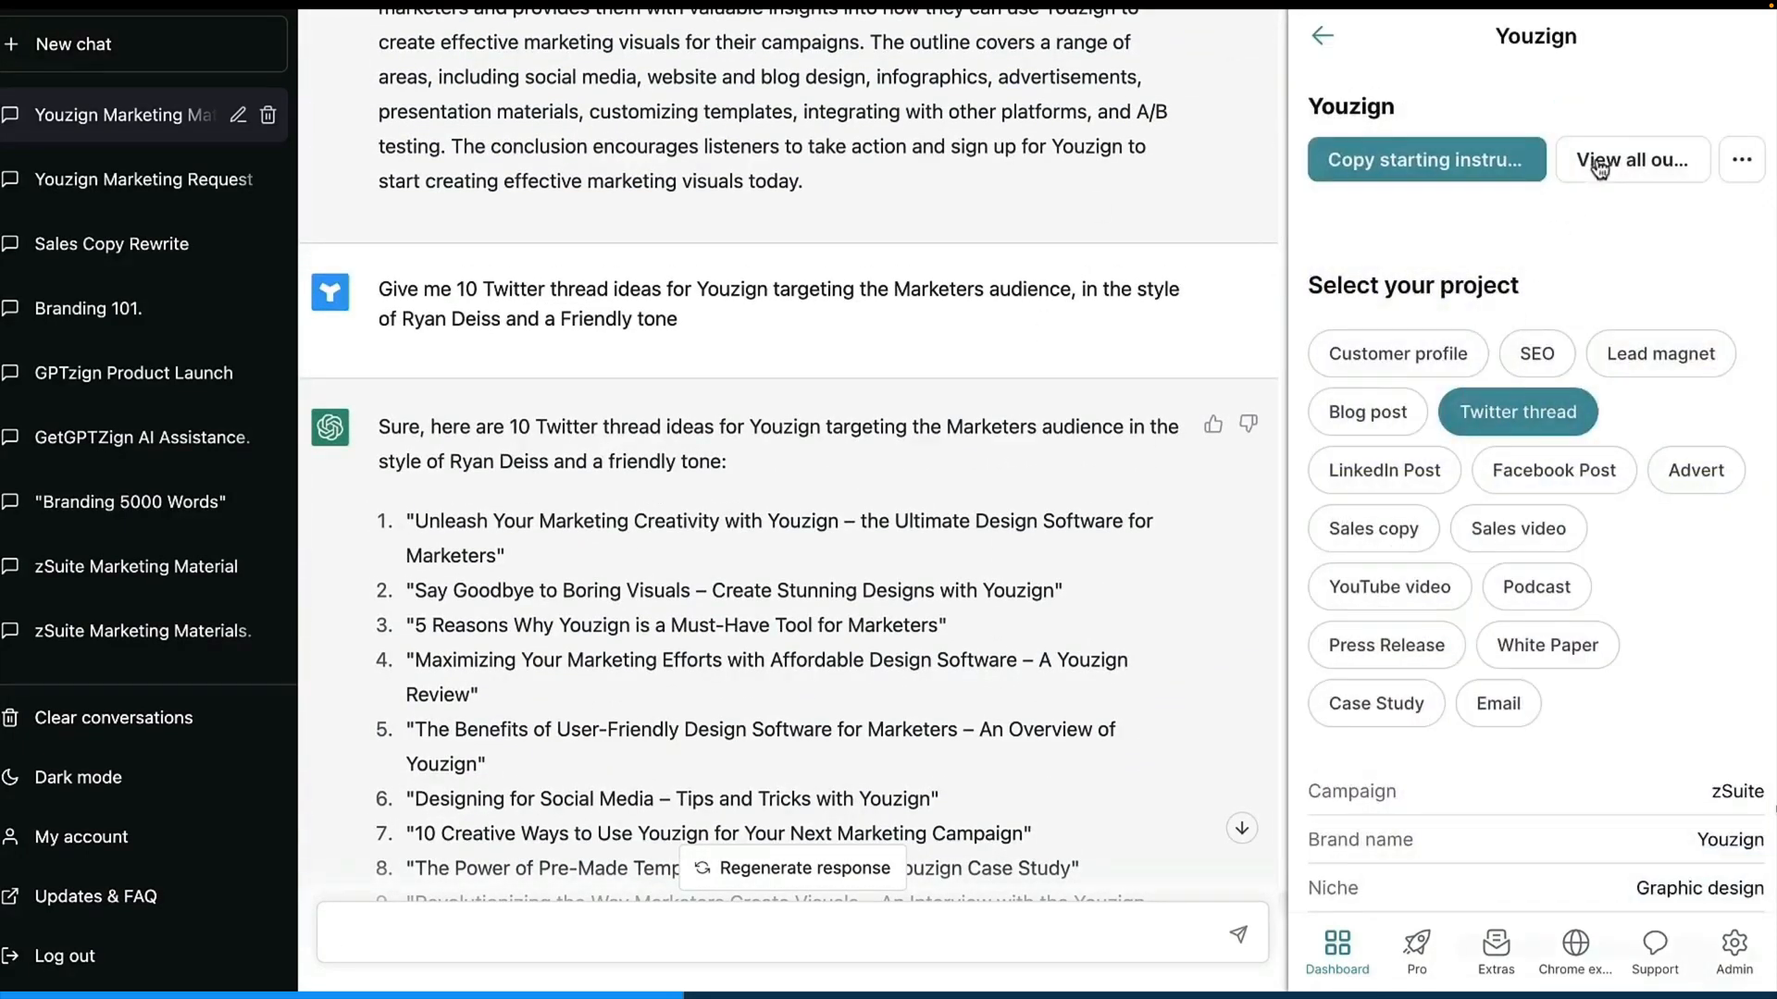
pyautogui.click(1604, 157)
pyautogui.scroll(-5, 1512, 397)
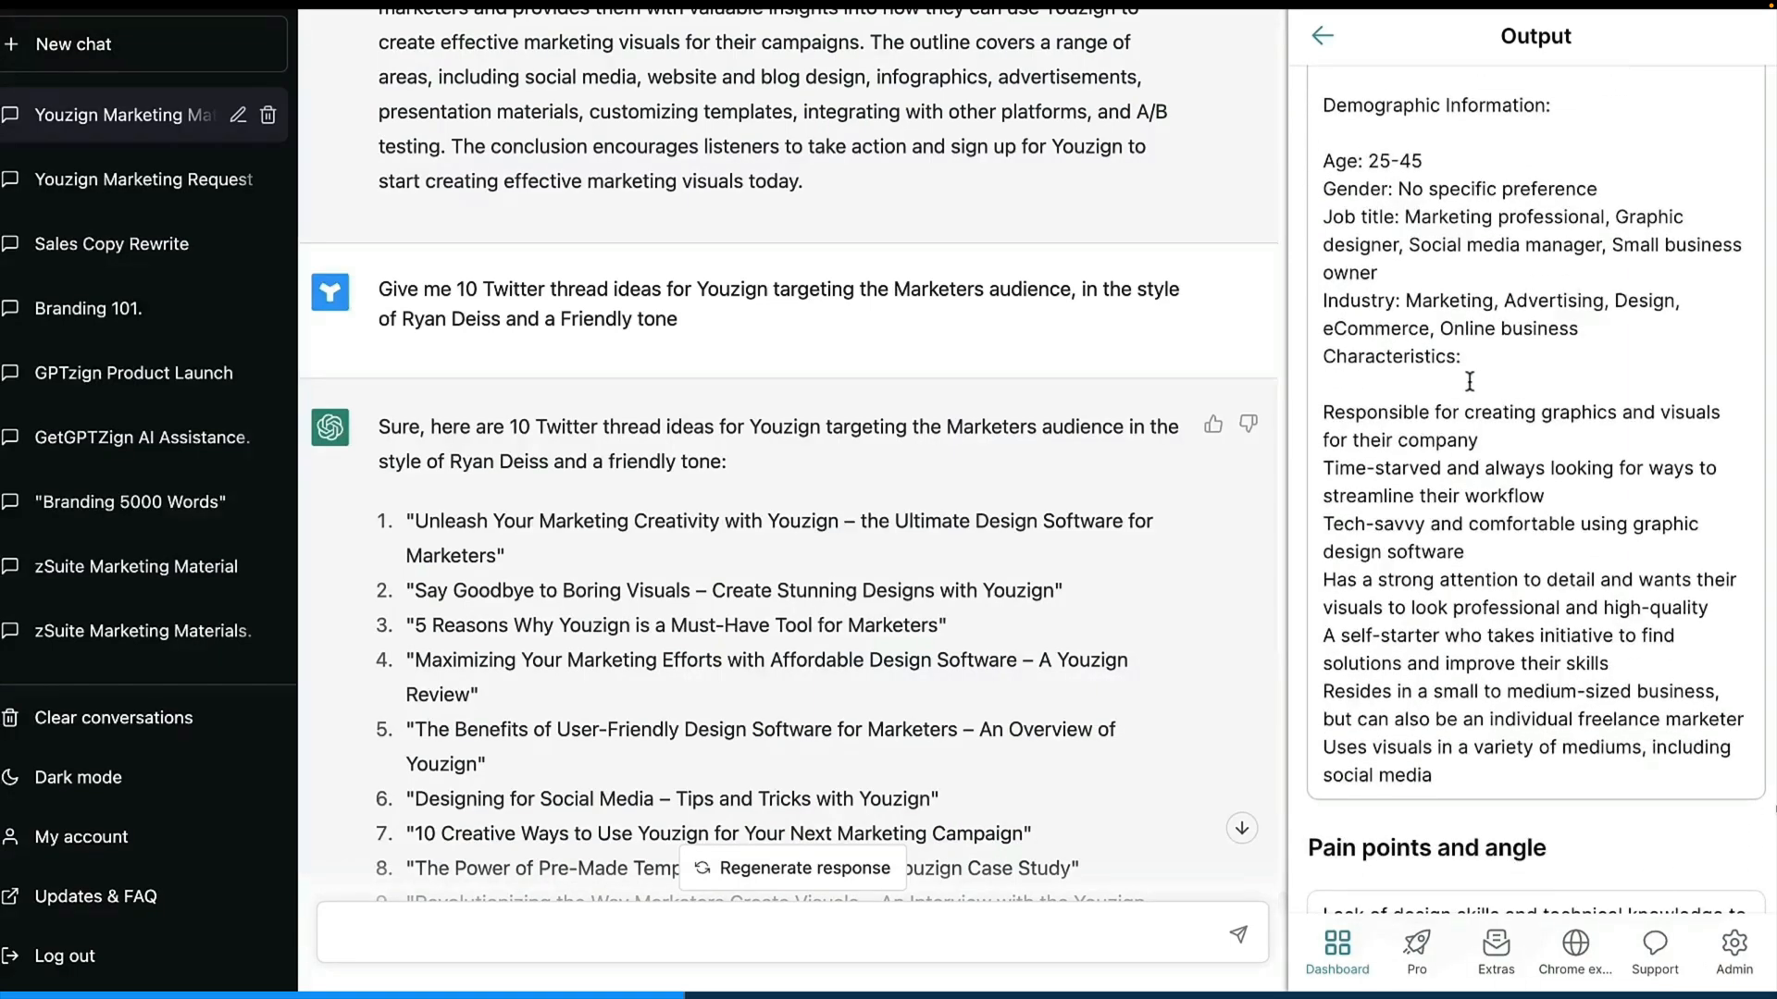
pyautogui.scroll(-15, 1468, 379)
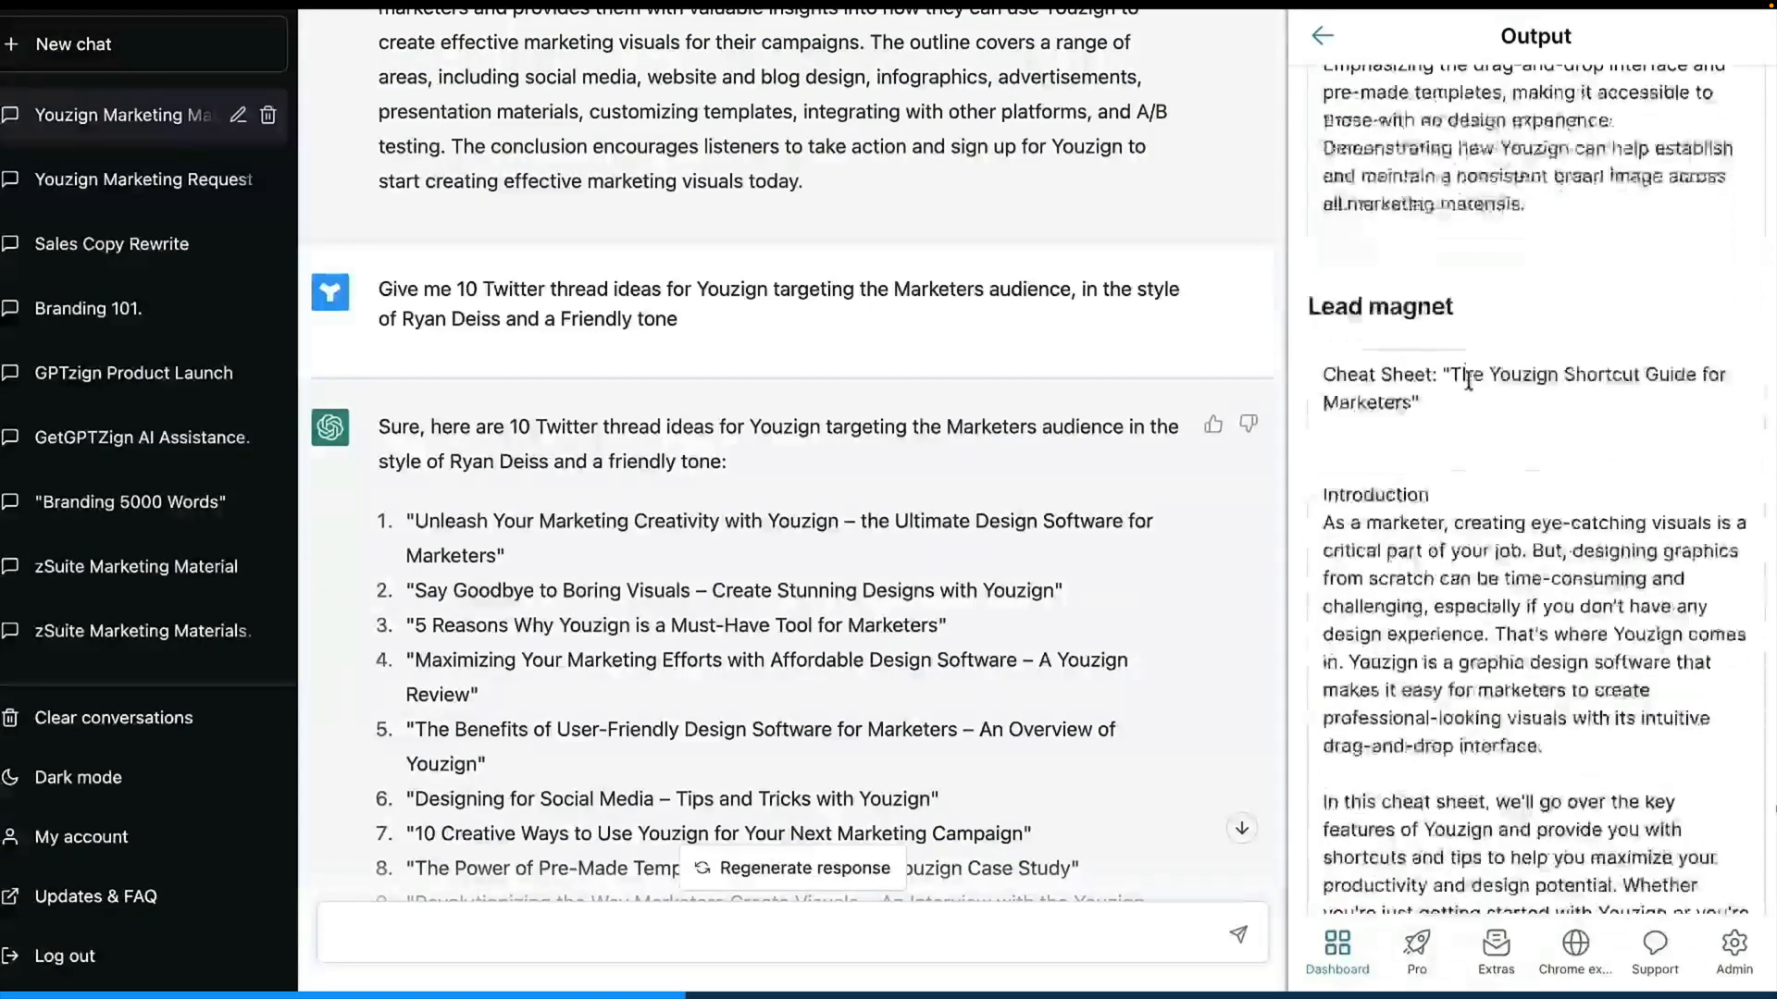
pyautogui.scroll(2, 1468, 379)
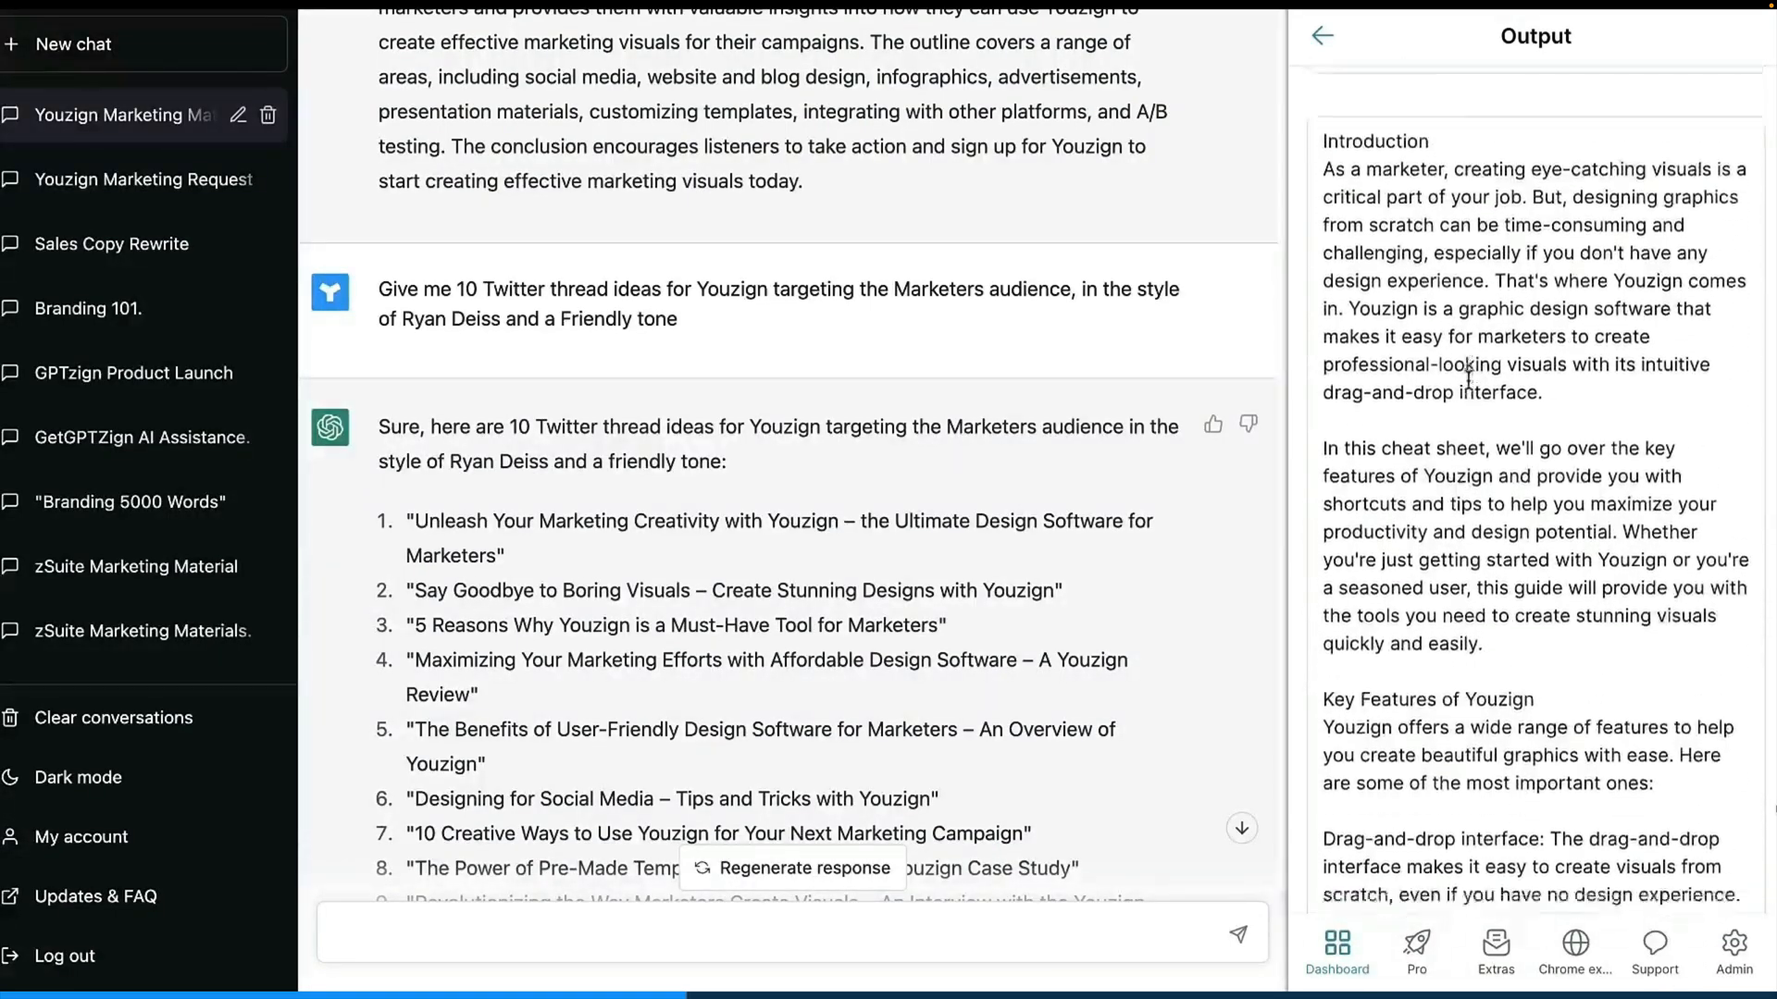
pyautogui.scroll(-10, 1469, 379)
pyautogui.scroll(-7, 1469, 380)
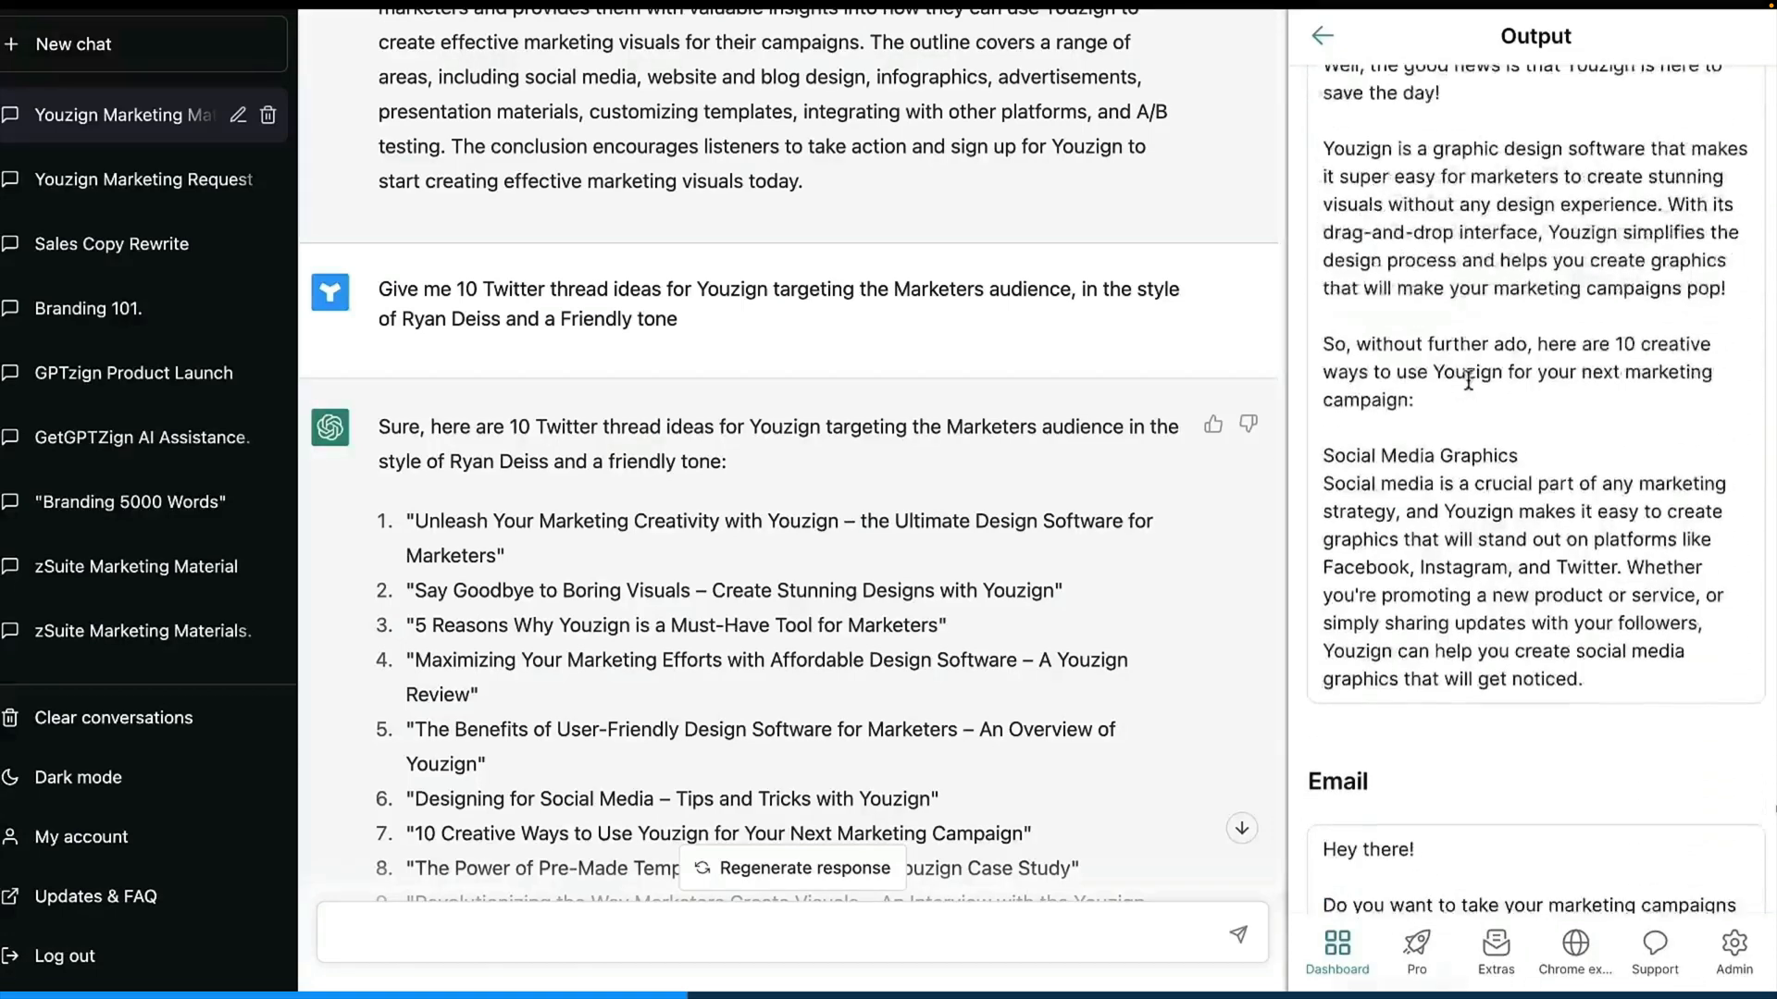
pyautogui.scroll(1, 1420, 229)
pyautogui.scroll(1, 1421, 229)
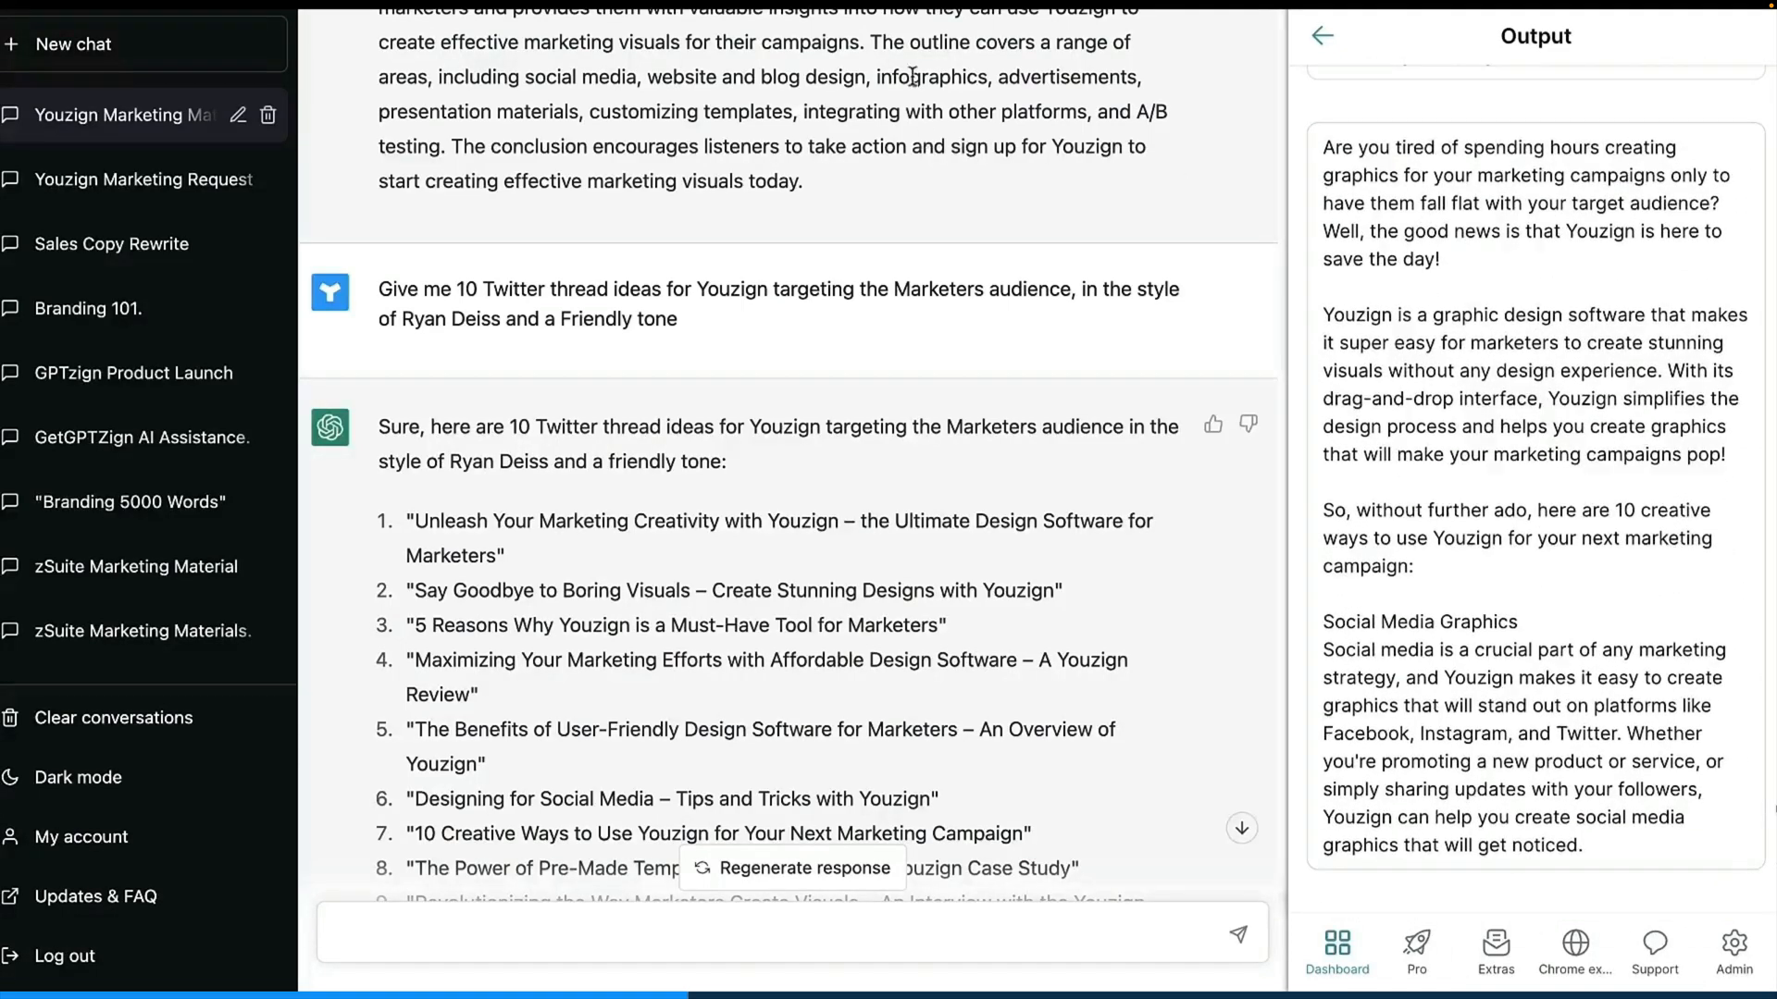
# Highlight part of the ChatGPT conversation, and select the entire saved blog post text in the campaign's outputs.
pyautogui.moveTo(843, 575); pyautogui.dragTo(564, 166)
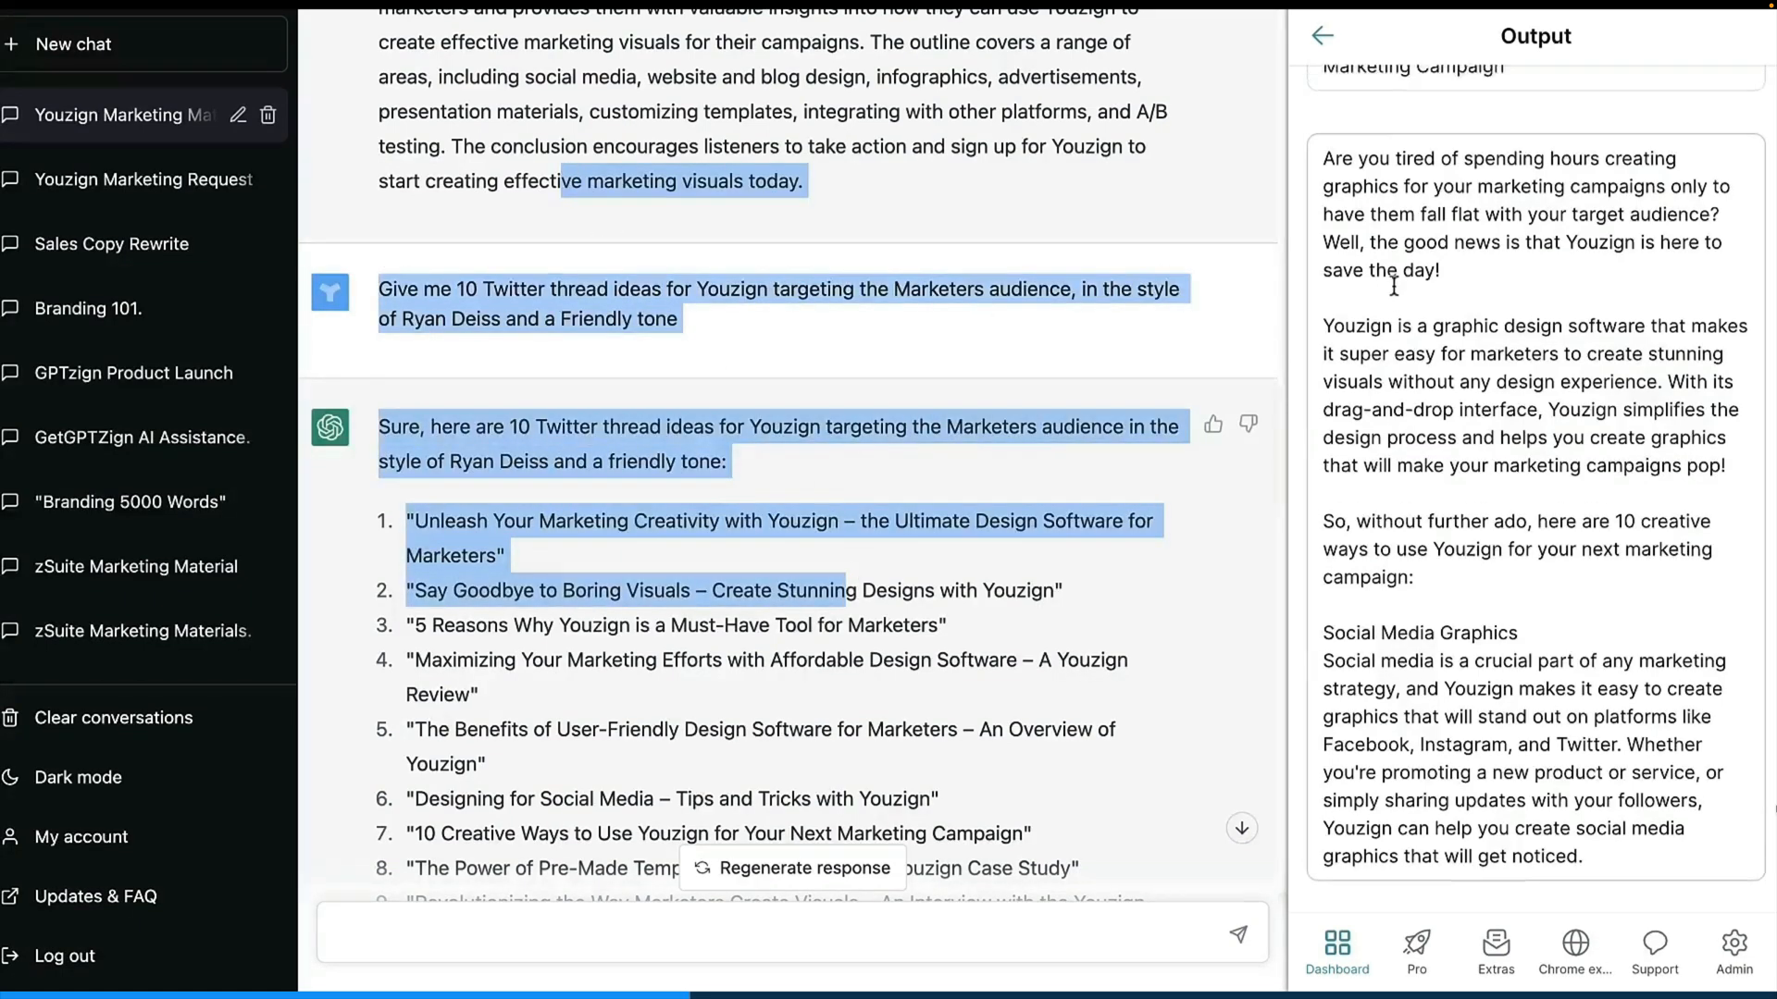
pyautogui.click(1383, 273)
pyautogui.hotkey('ctrl', 'a')
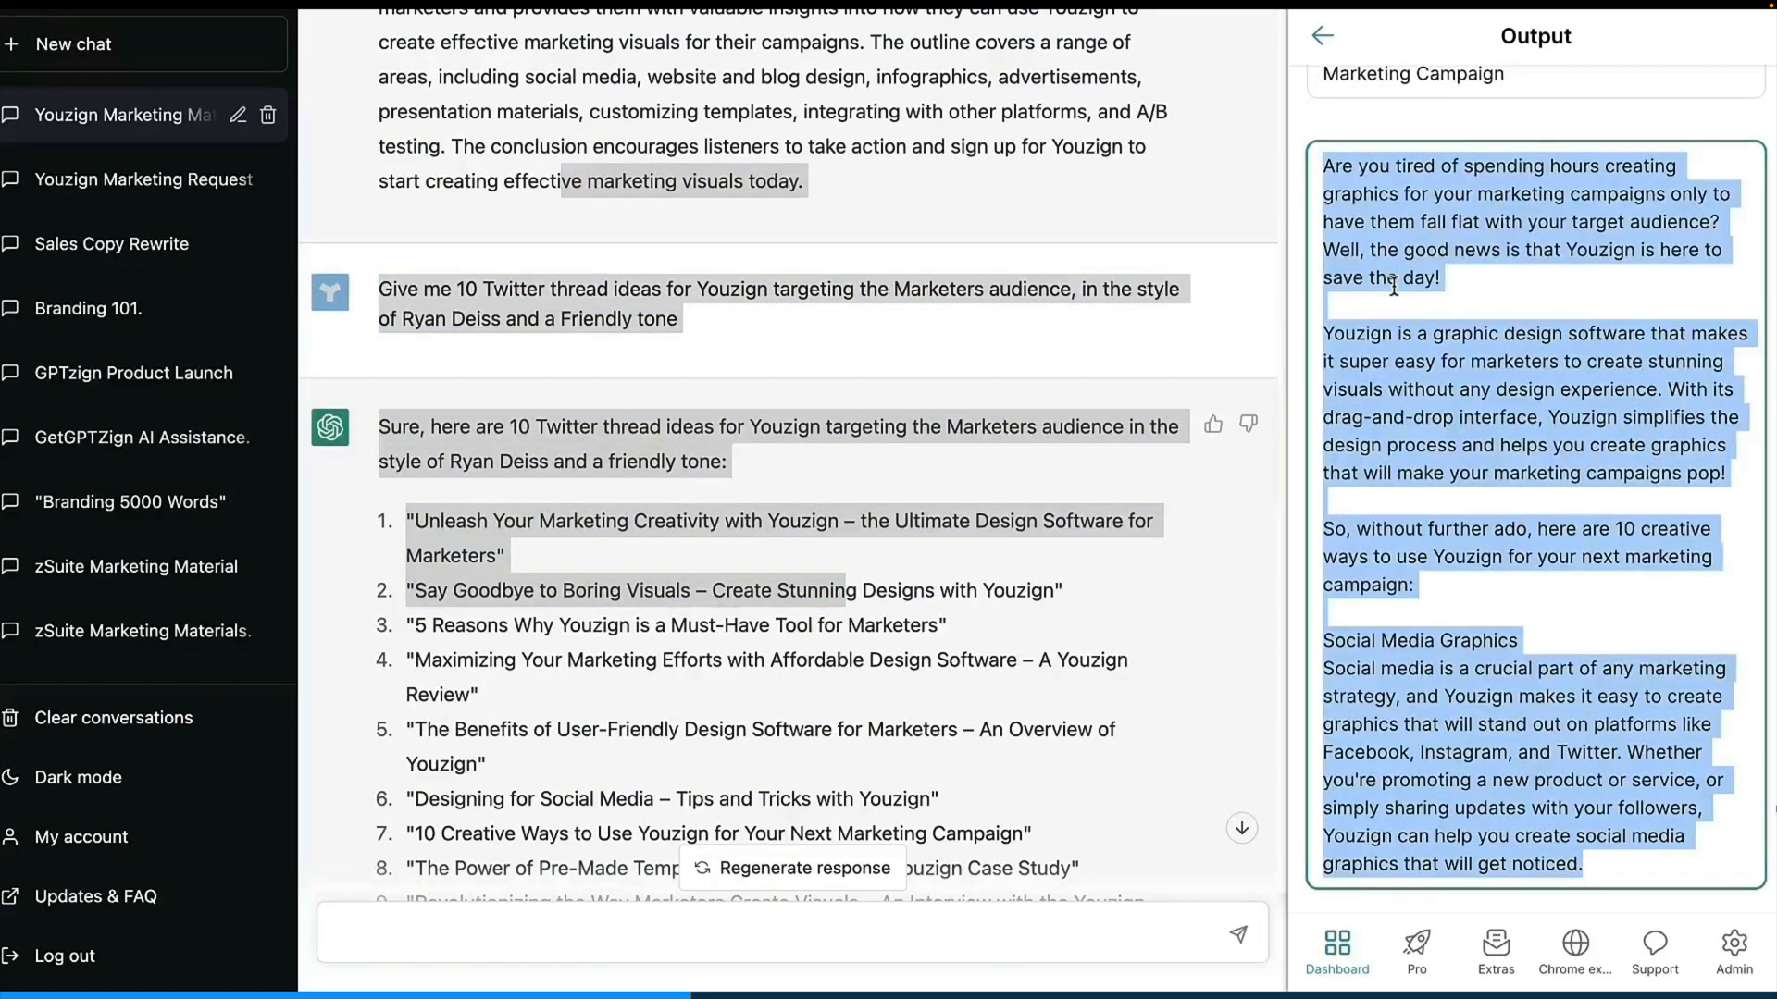
pyautogui.scroll(3, 1392, 288)
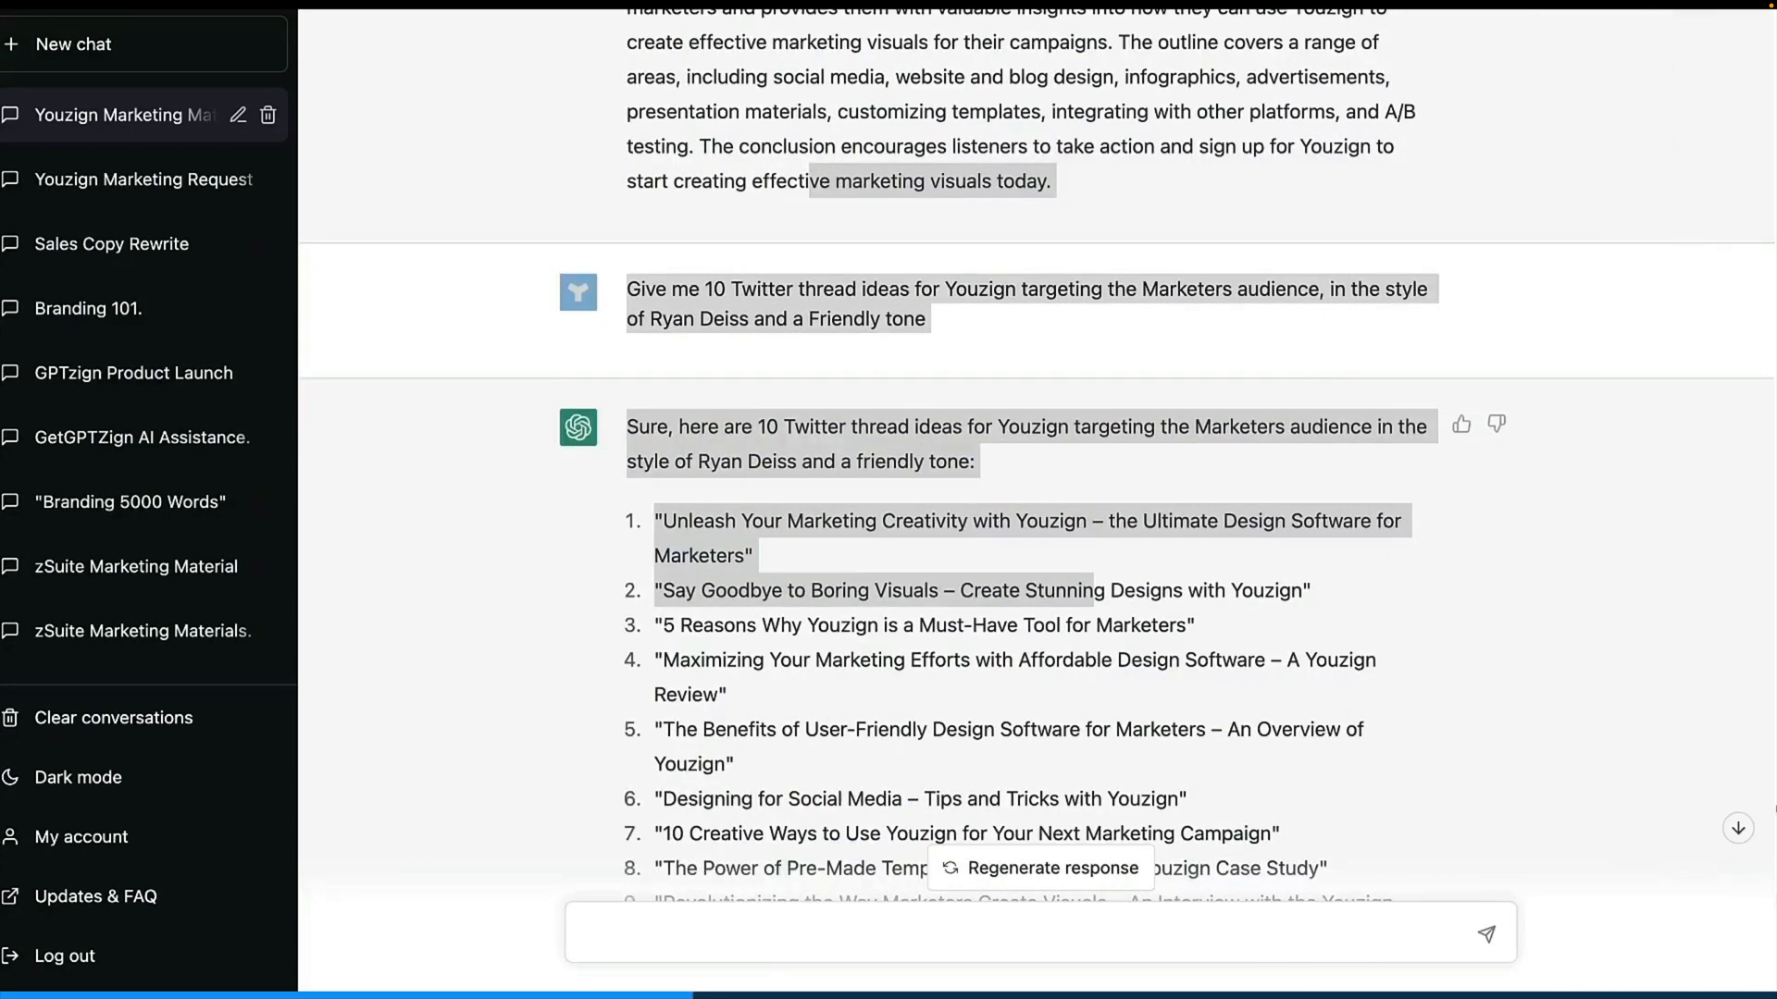
# Leave the saved outputs and the Youzign campaign, return to the GPTzign web app and view its Support page.
pyautogui.scroll(10, 1537, 314)
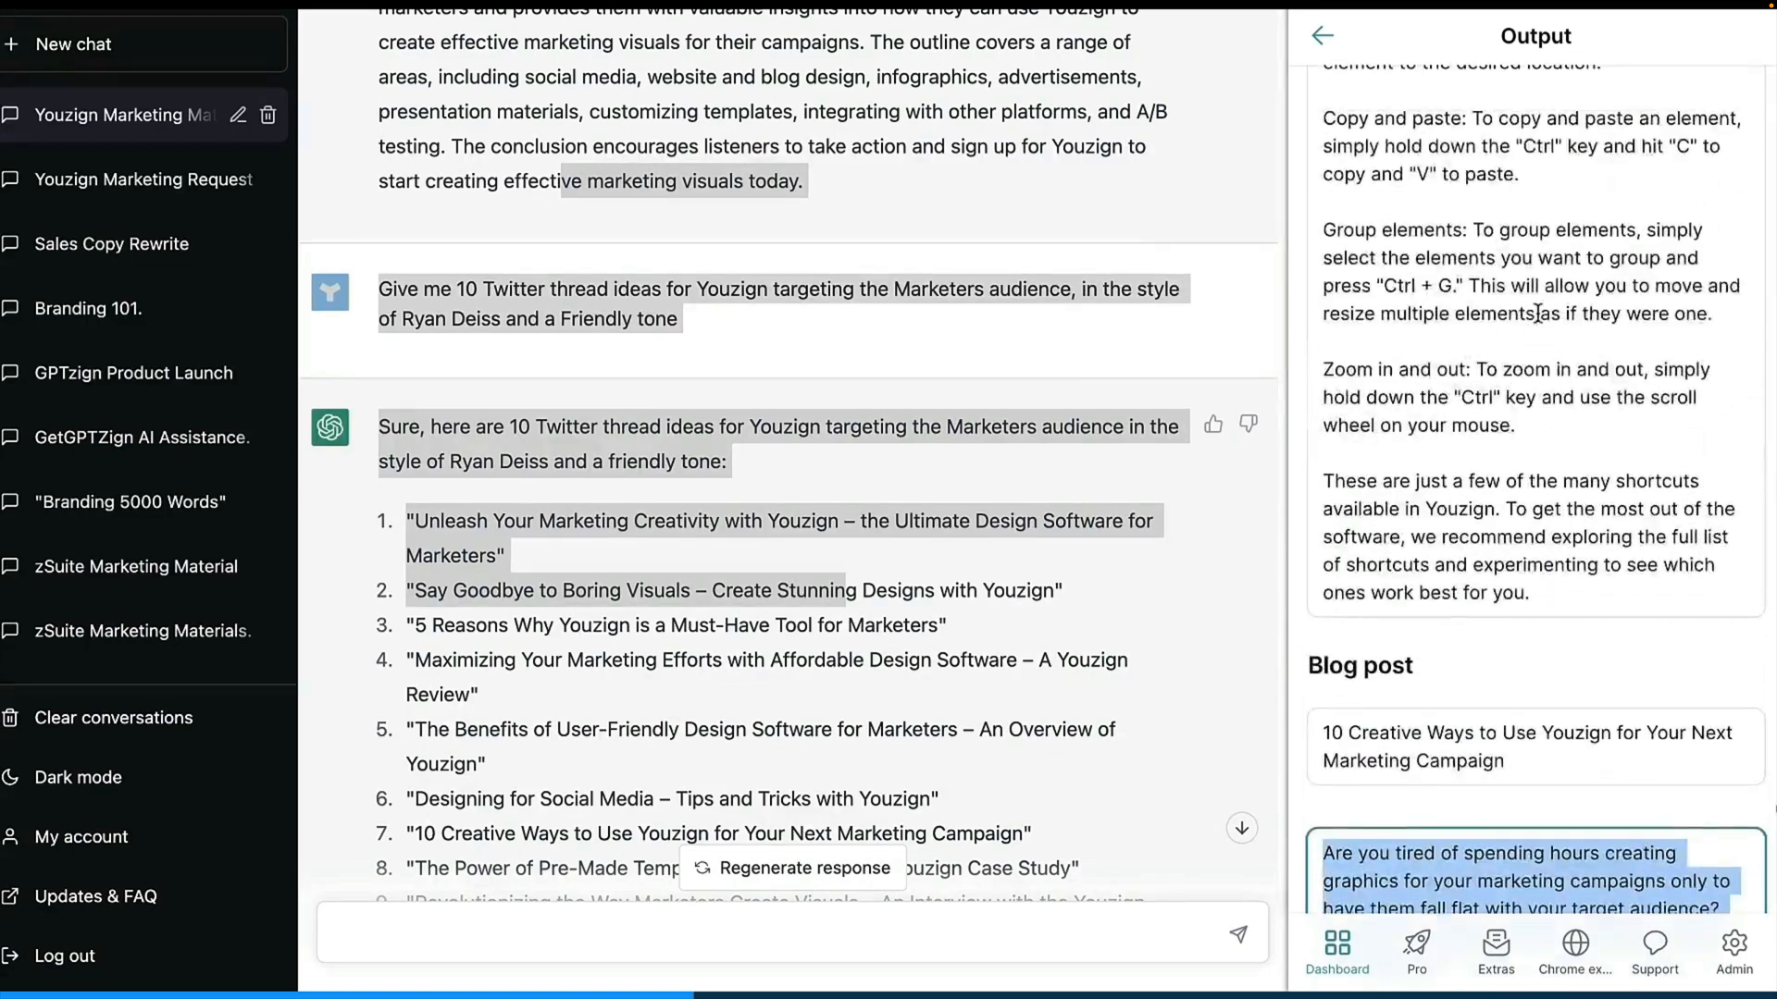
pyautogui.scroll(10, 1537, 314)
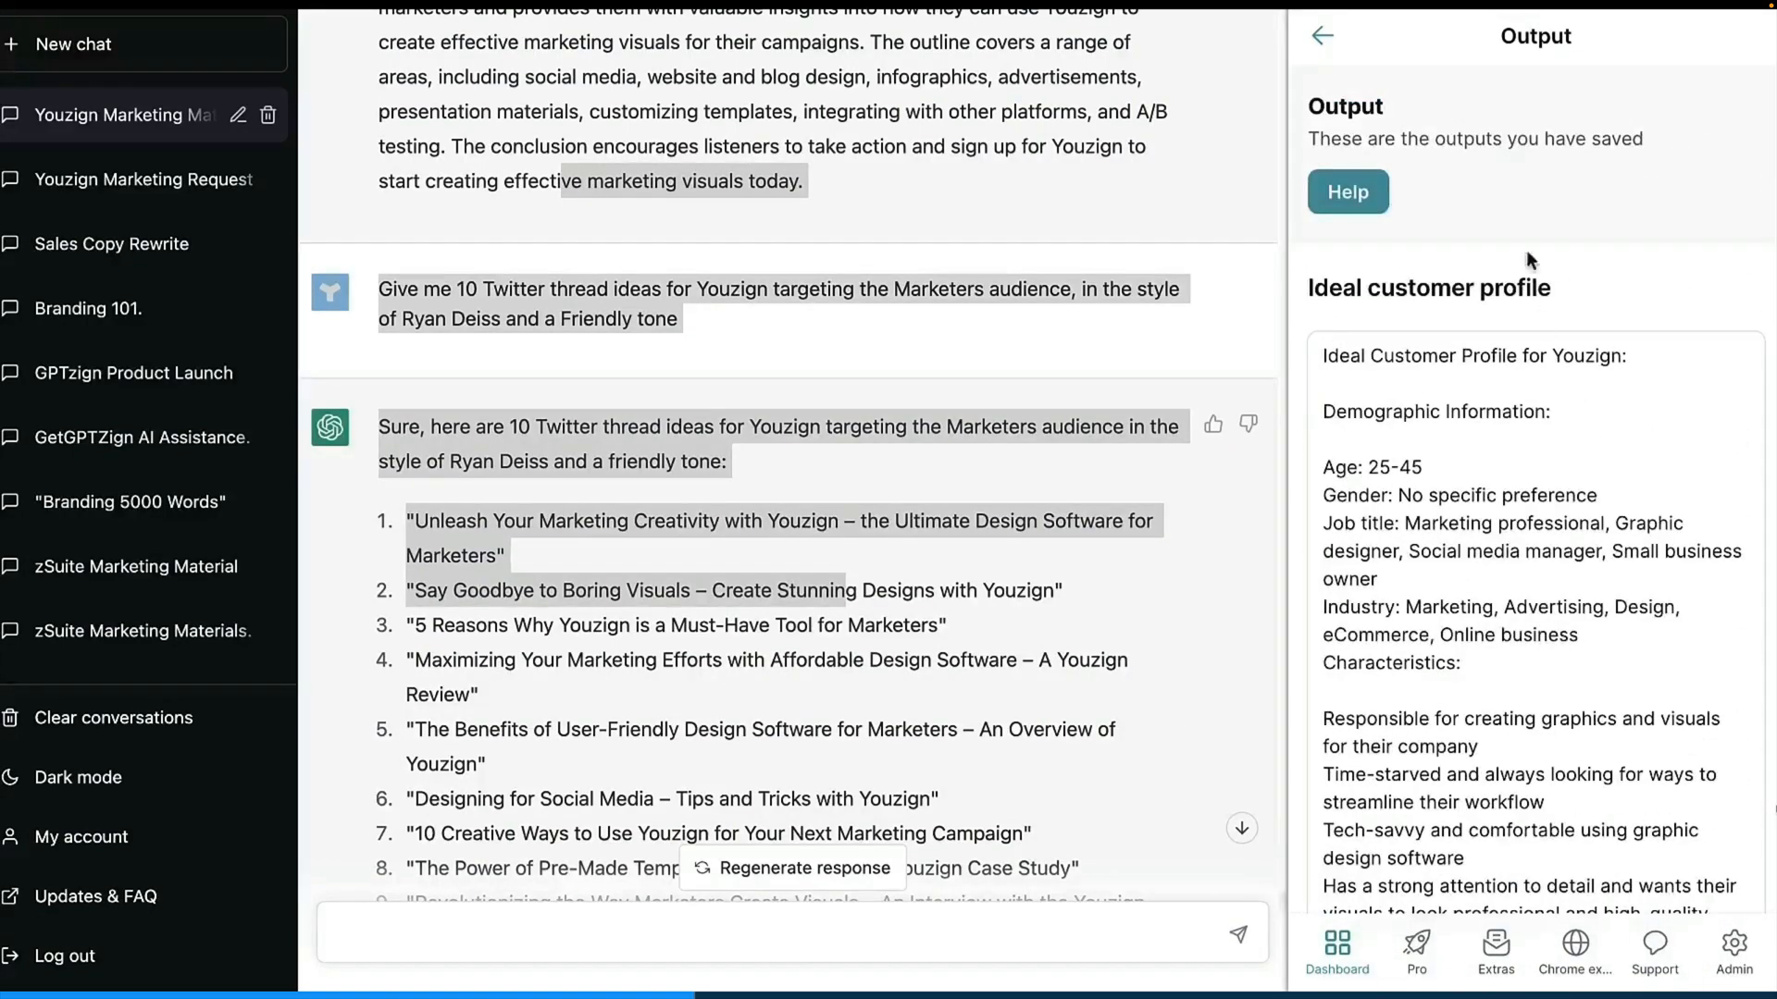
pyautogui.click(1344, 35)
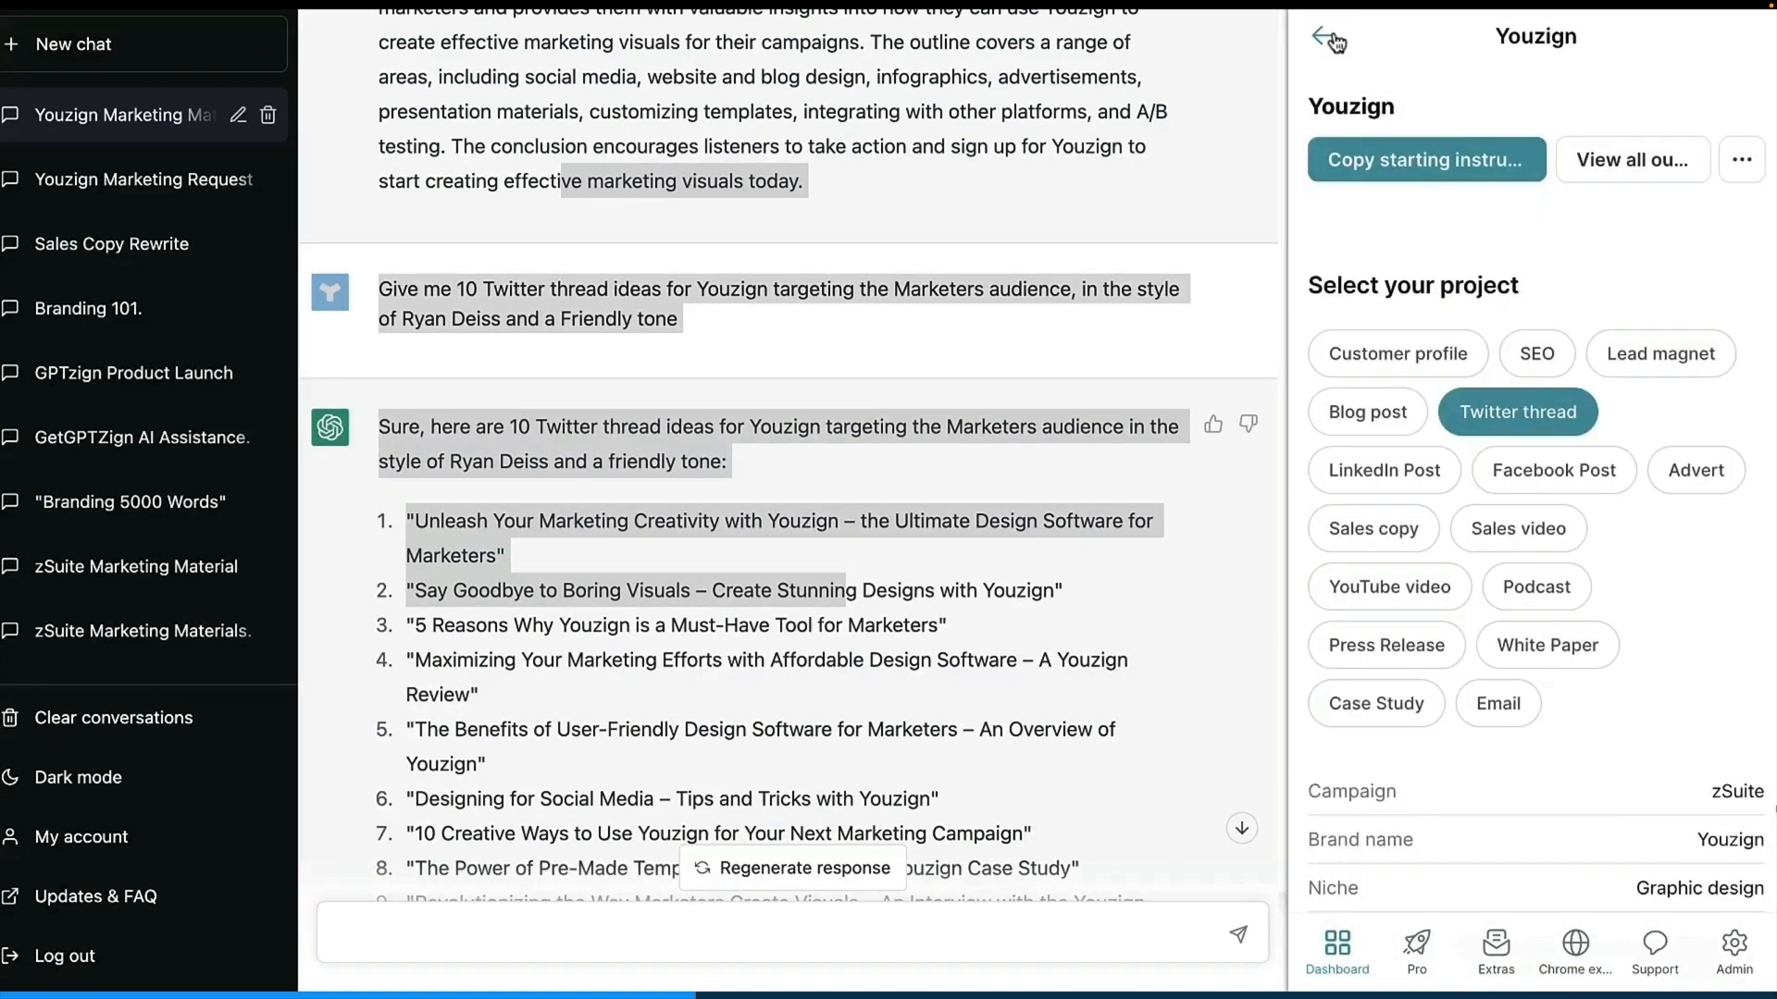
pyautogui.click(1340, 37)
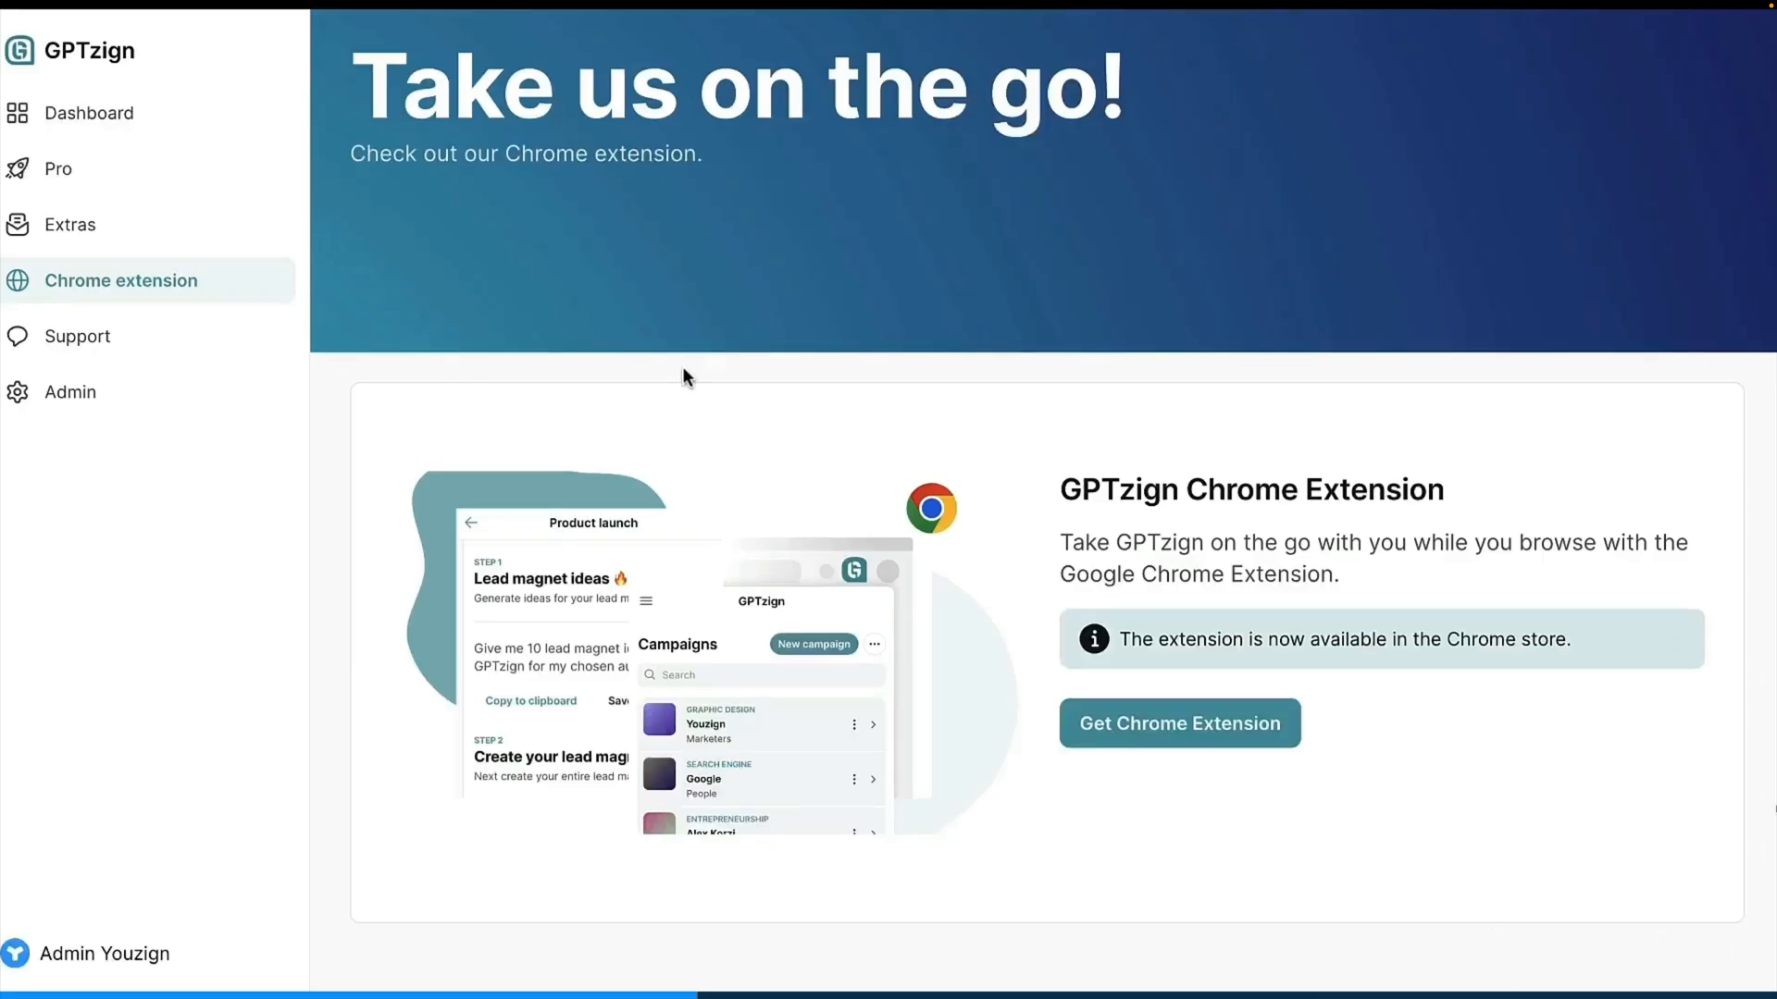
pyautogui.click(72, 335)
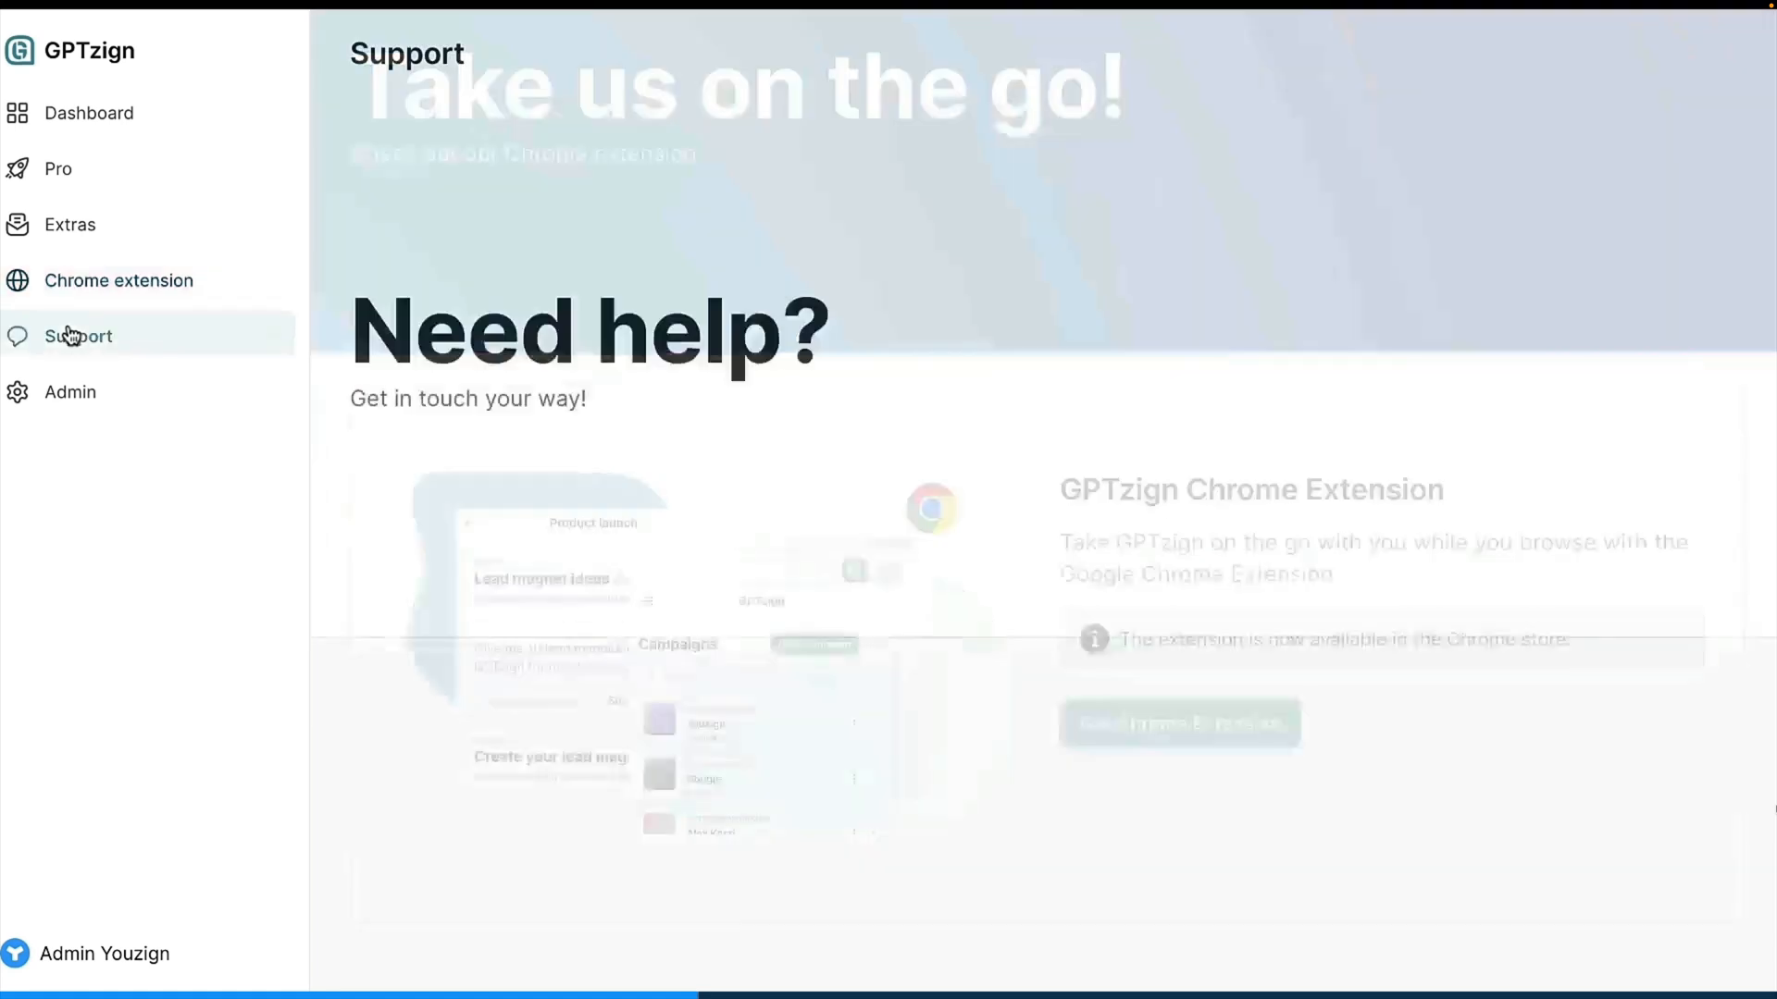
pyautogui.scroll(-1, 711, 520)
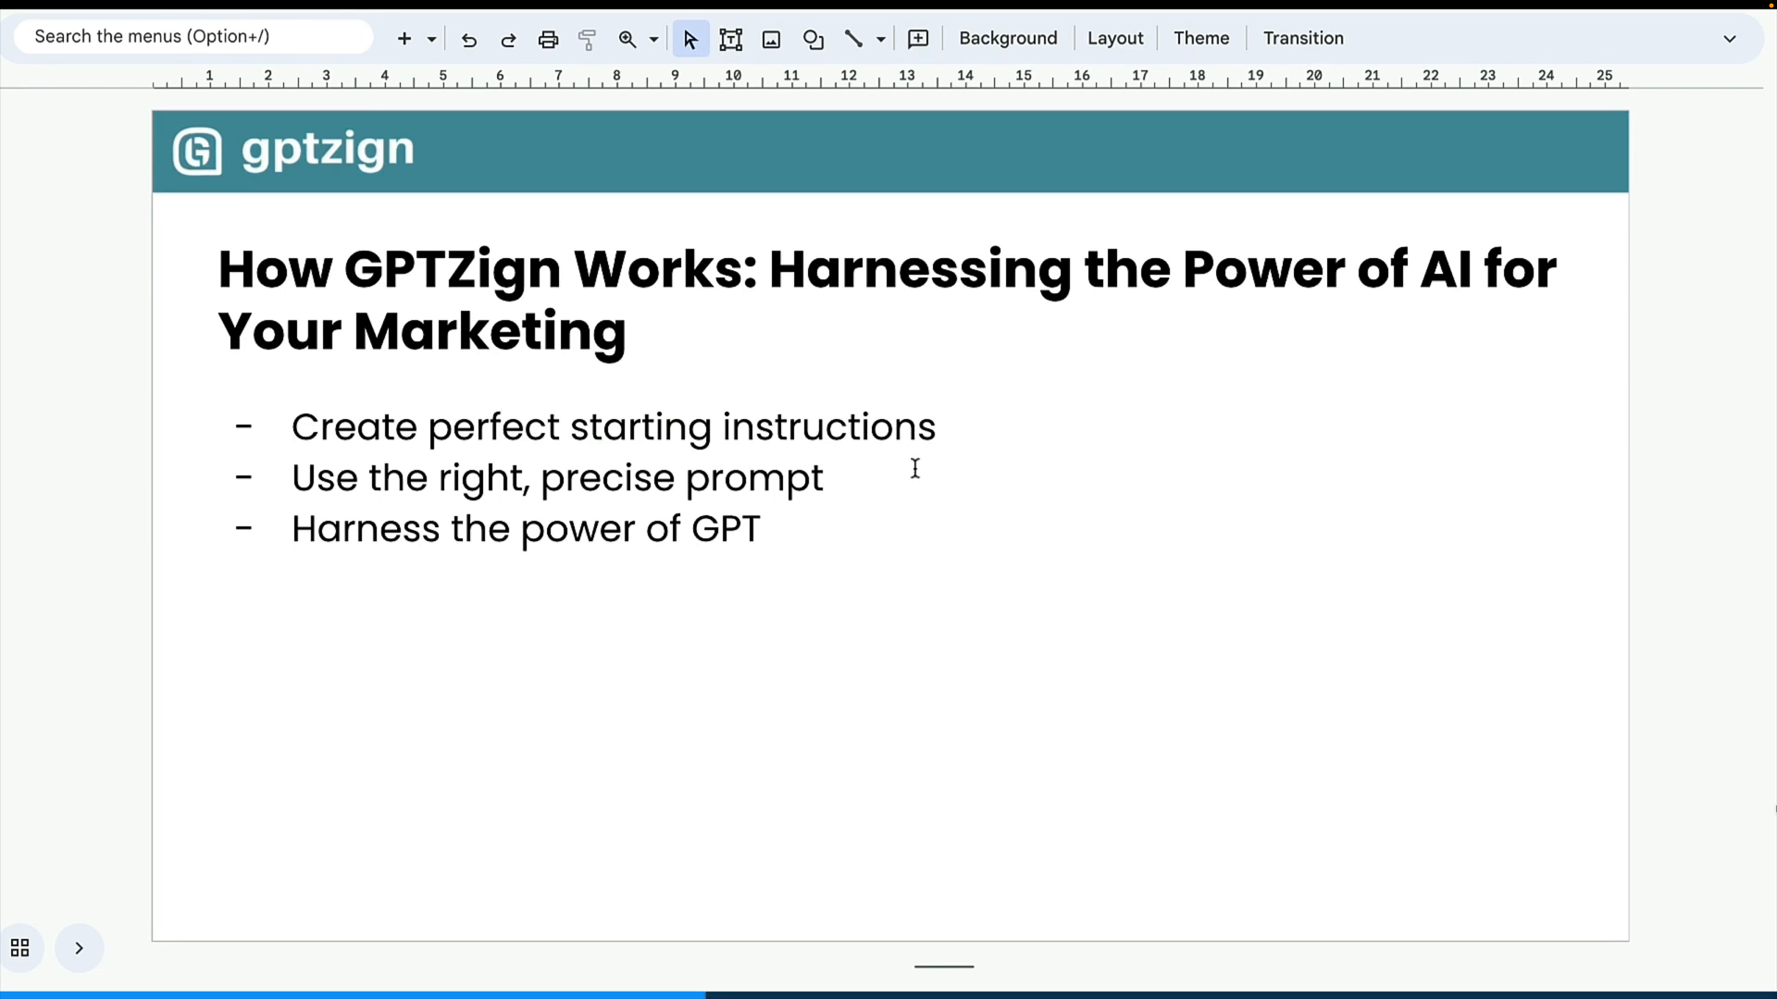
# Advance the GPTzign presentation in Google Slides past the live demo and testimonial slides to the GPTzign Bundle slide.
pyautogui.press('Down')
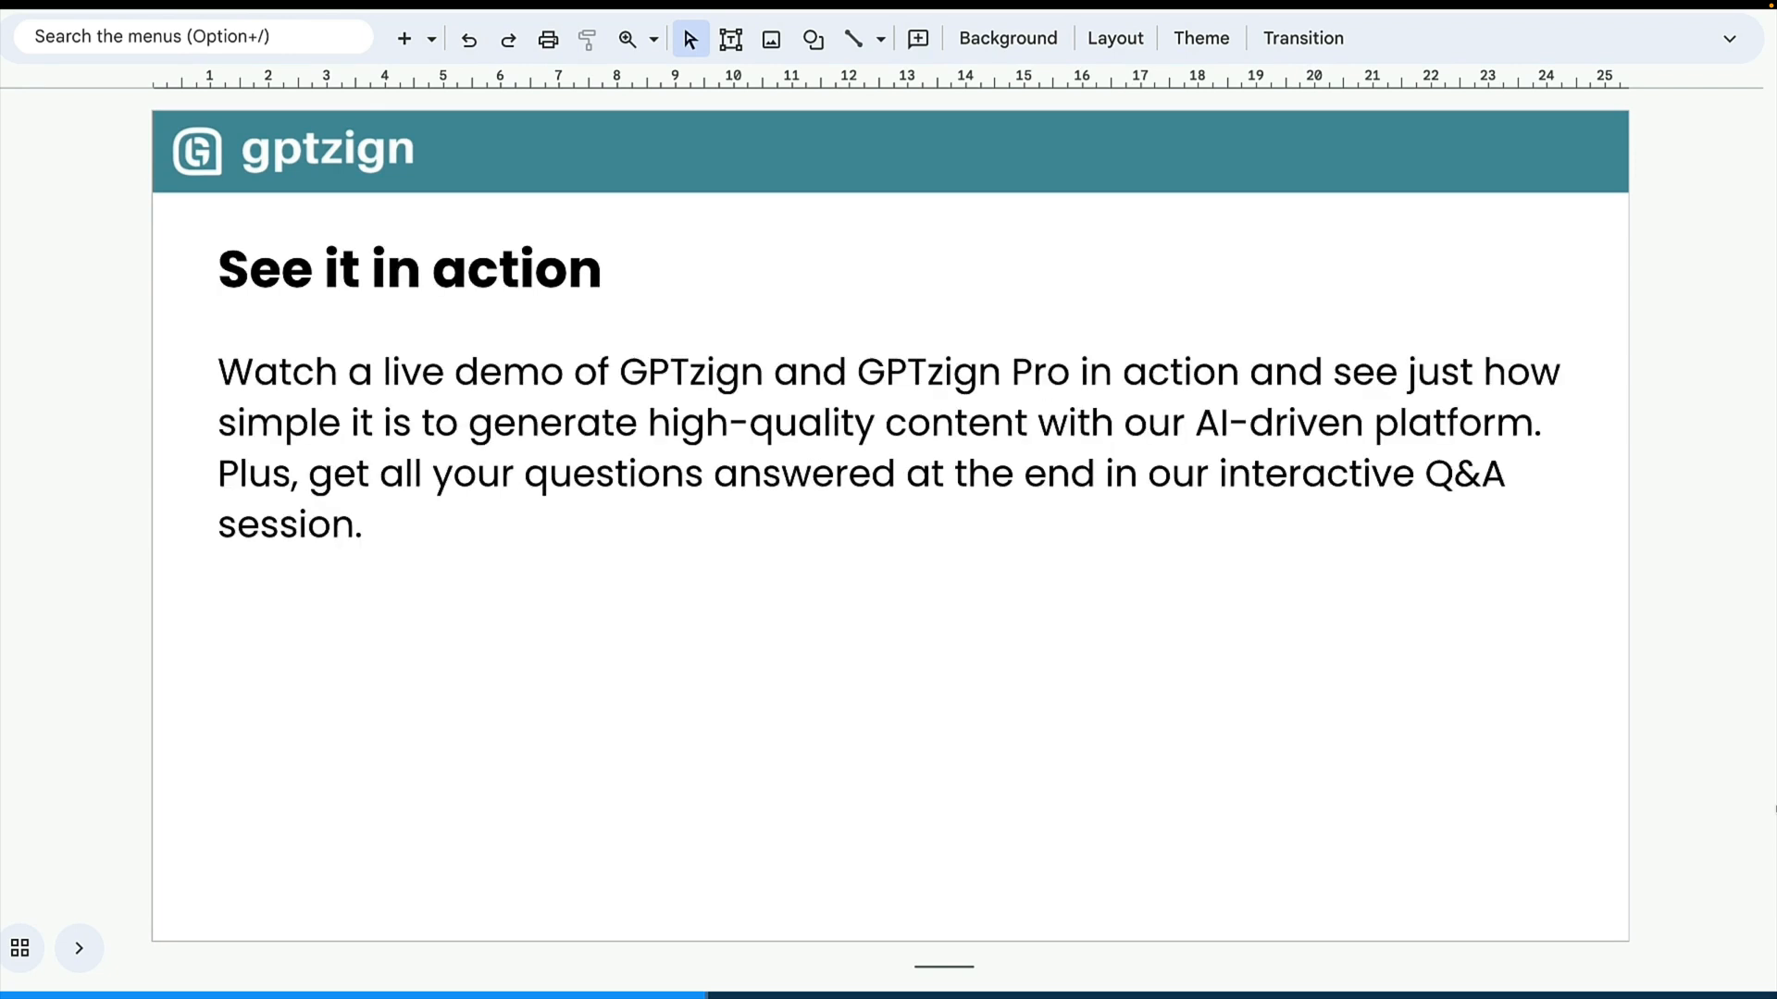
pyautogui.press('Down')
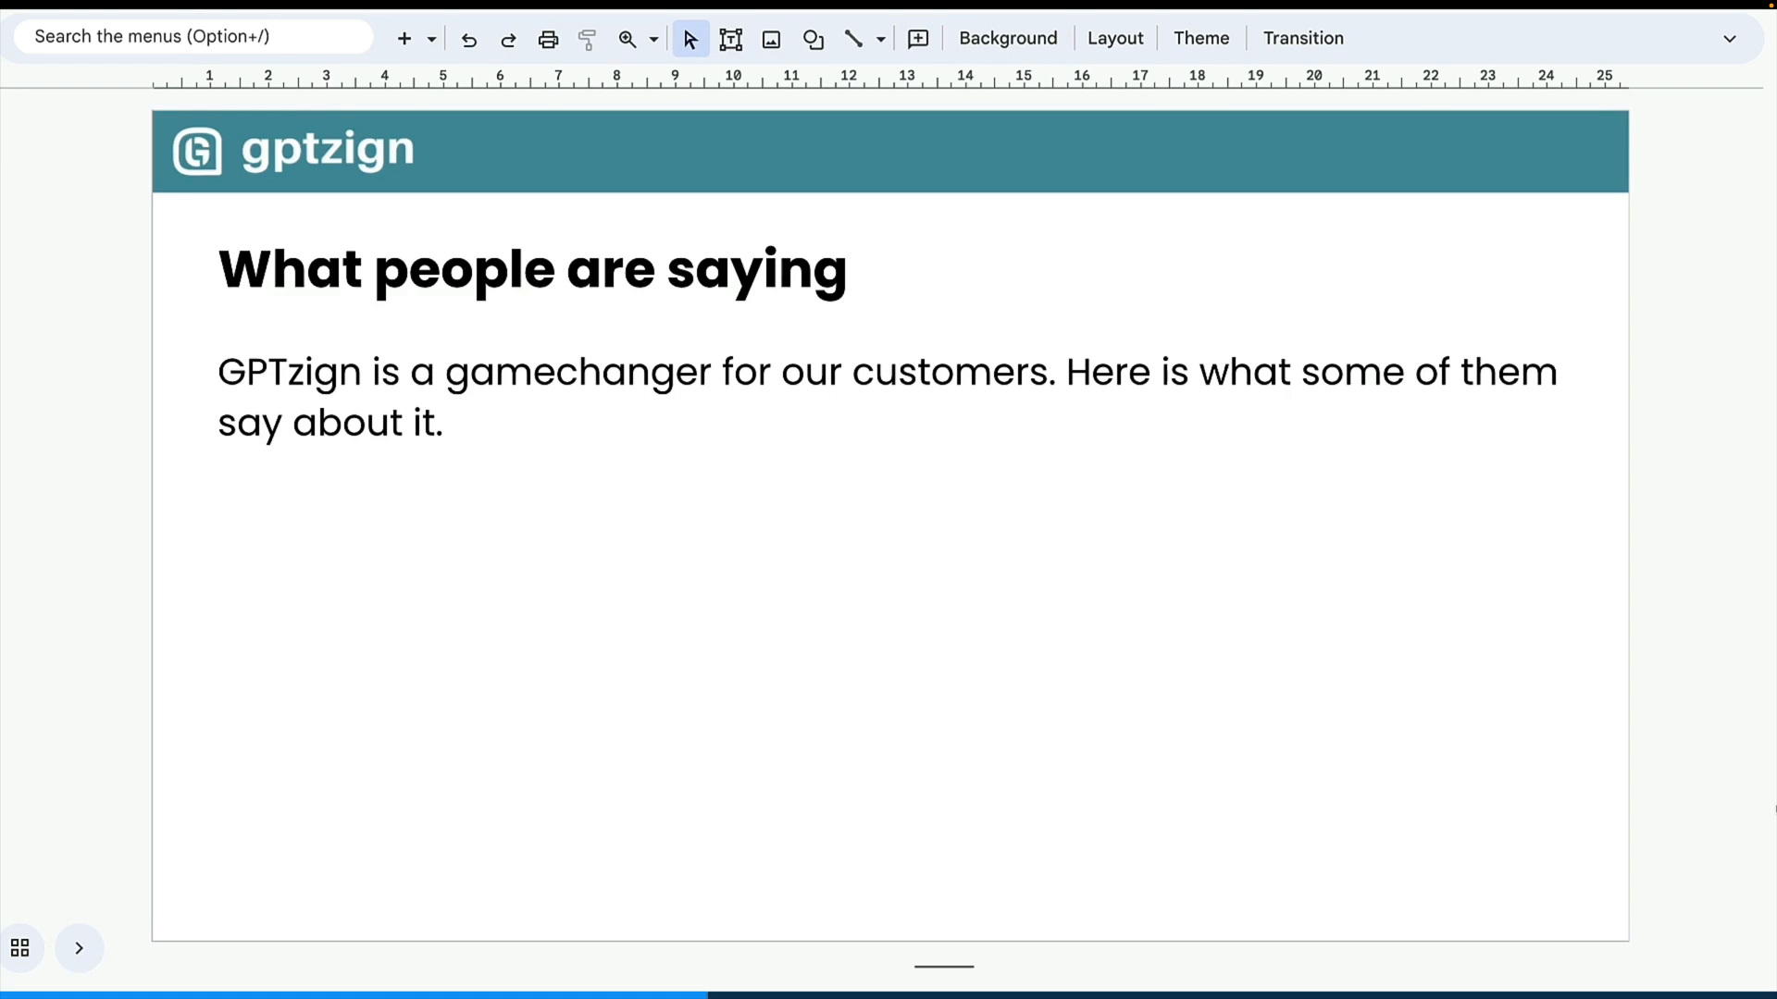
pyautogui.press('Down')
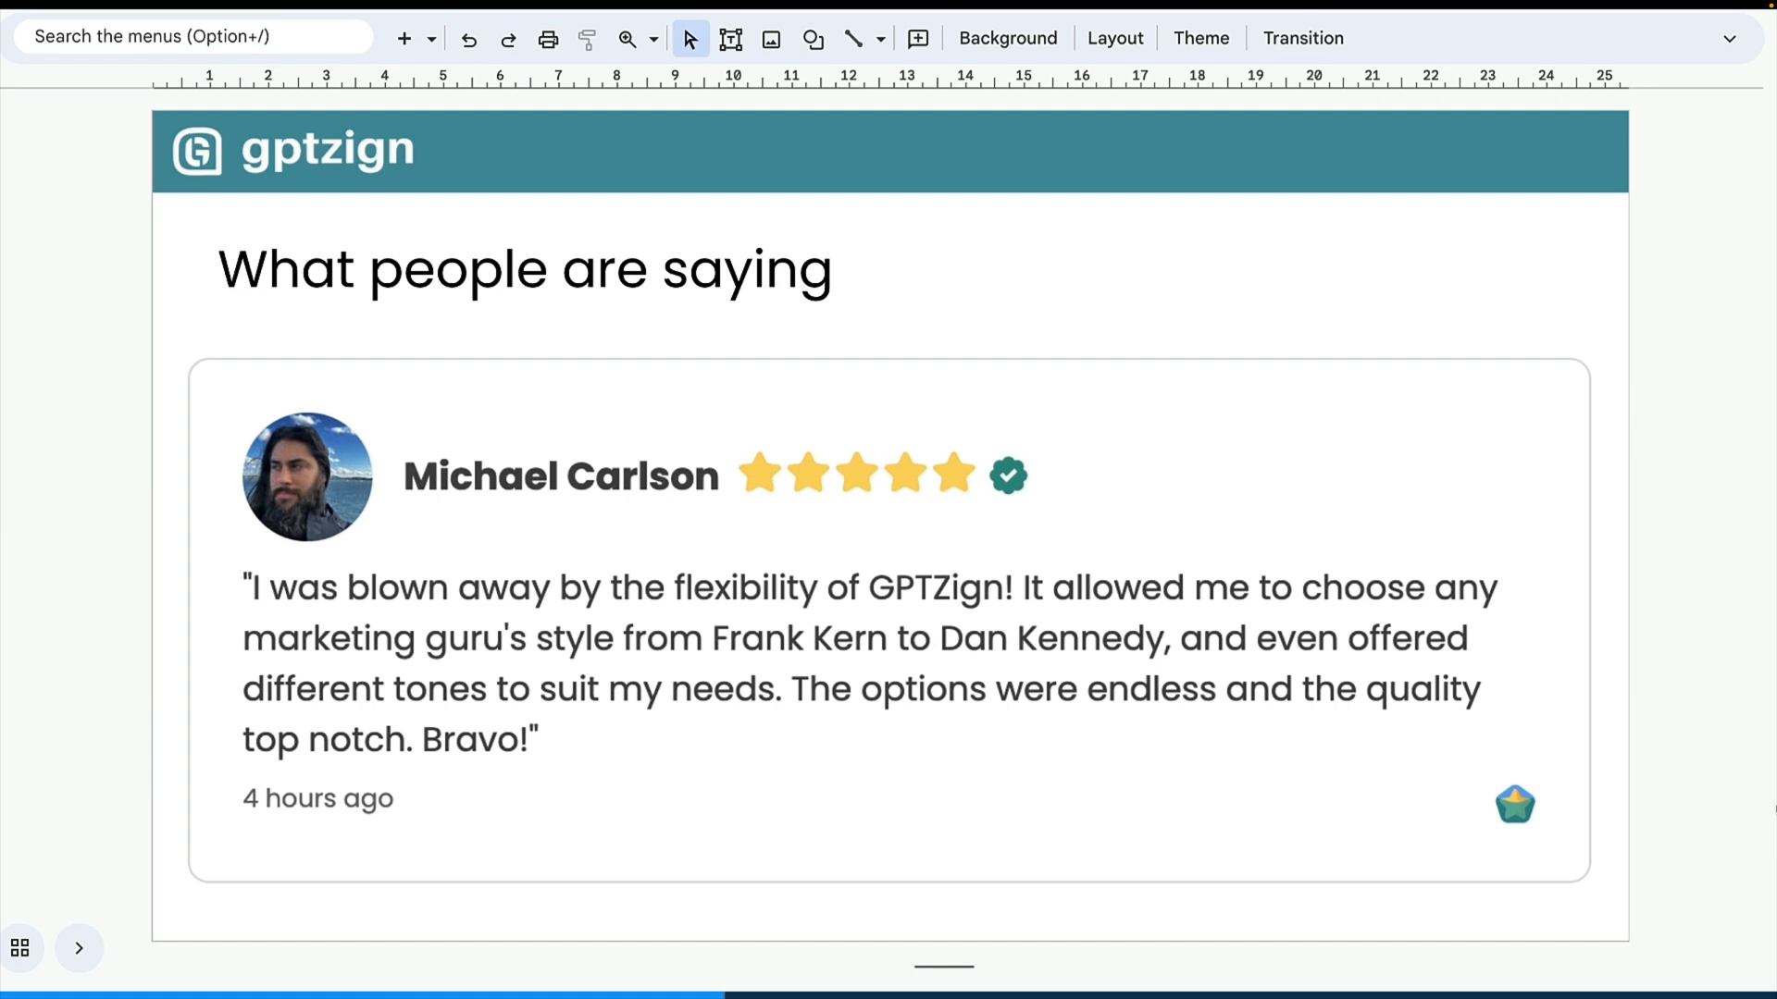
pyautogui.press('Down')
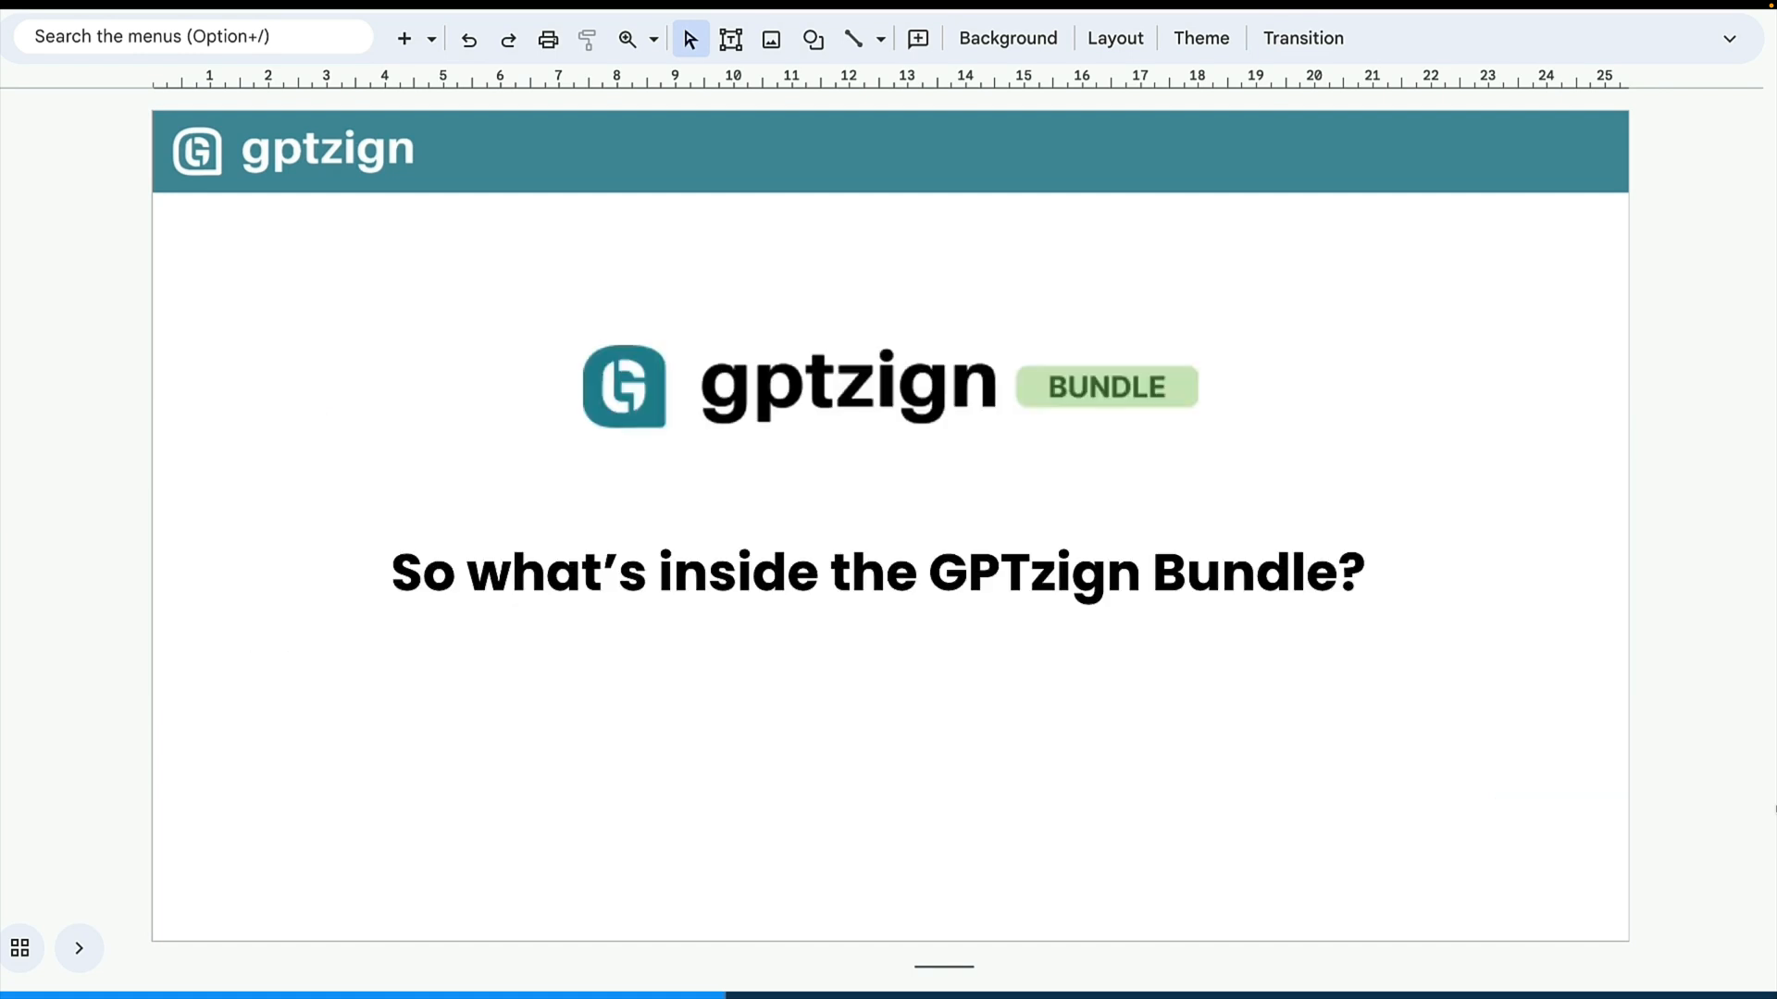